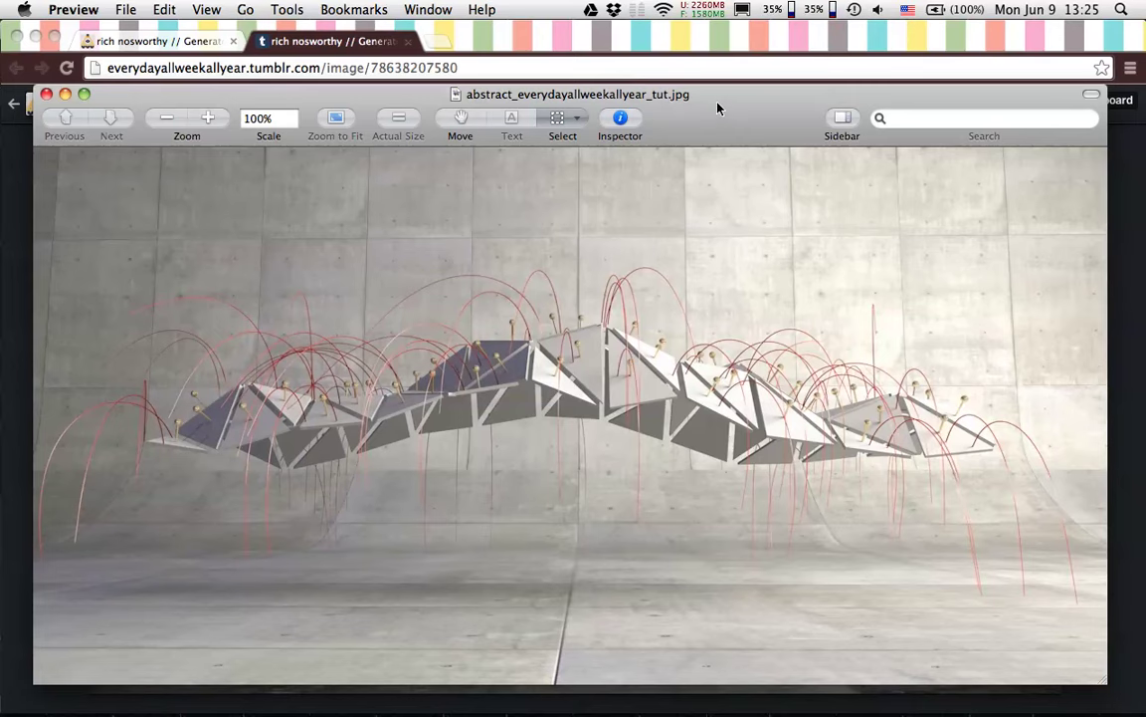
Compare the reference render with the original artwork on the Tumblr page and browse the other posts for inspiration.
left_click_drag(717, 104, 737, 628)
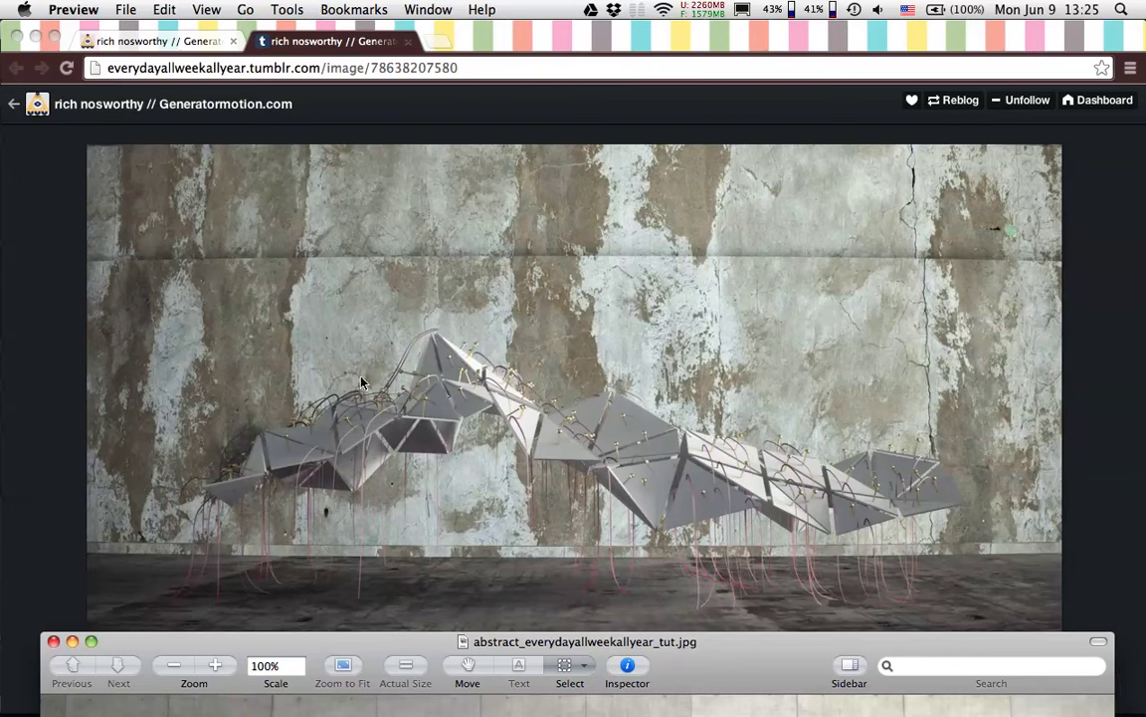
left_click(192, 44)
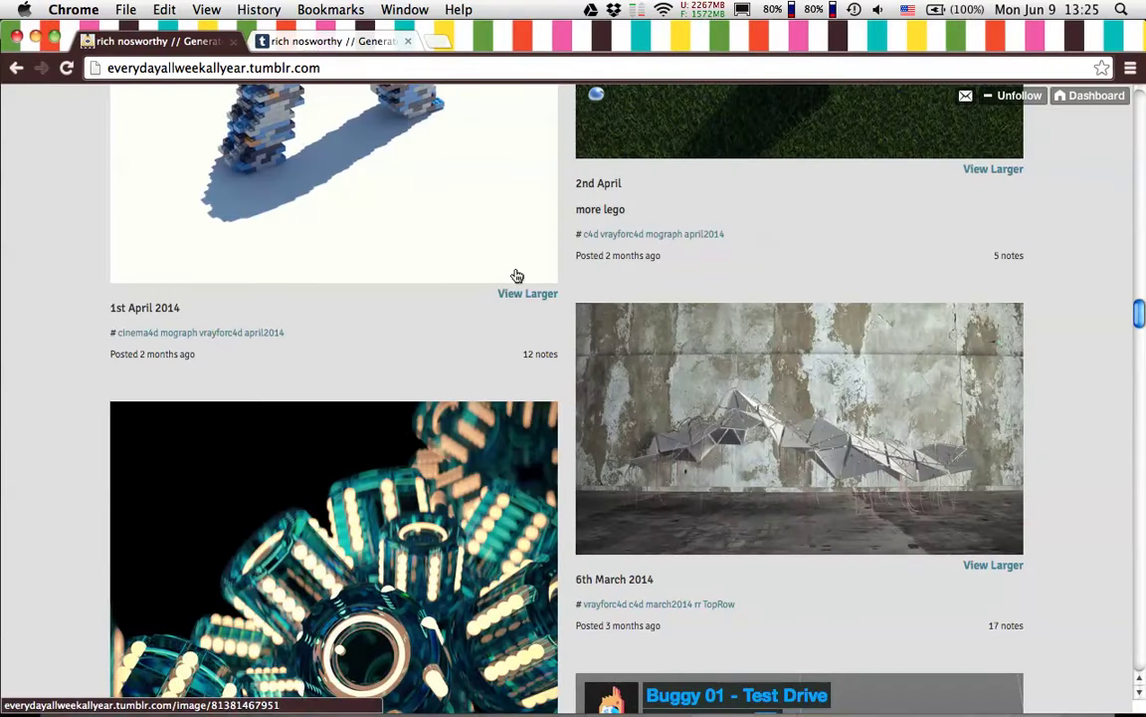
scroll(569, 307, "up", 5)
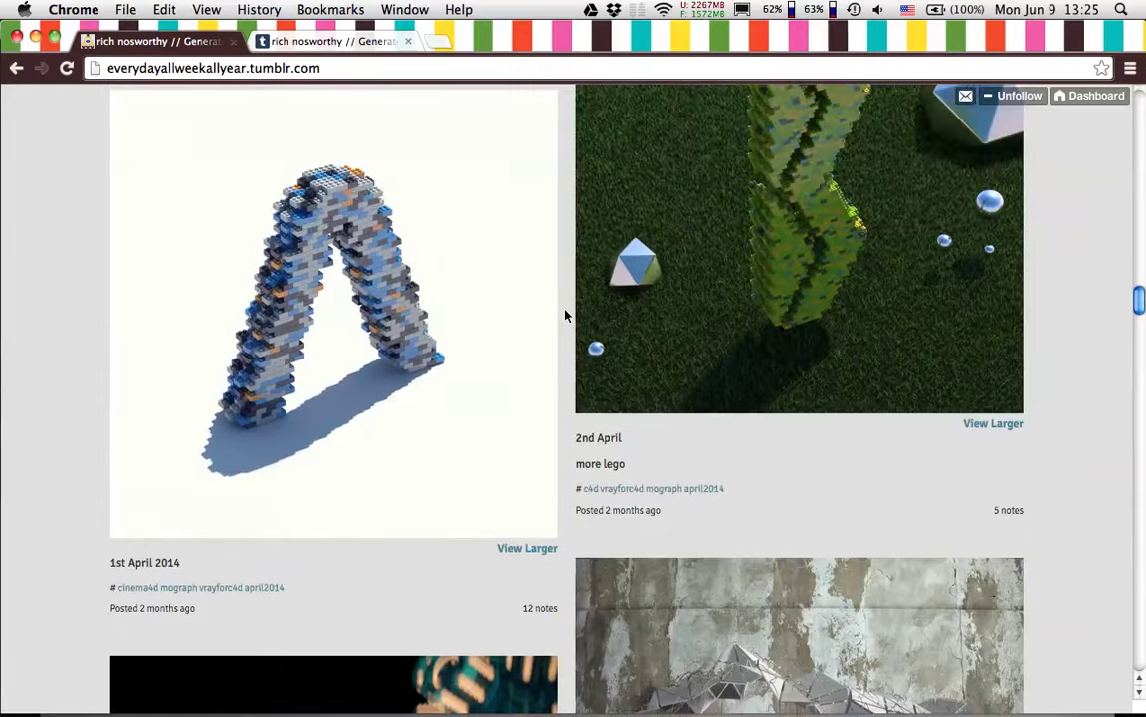
scroll(565, 312, "up", 15)
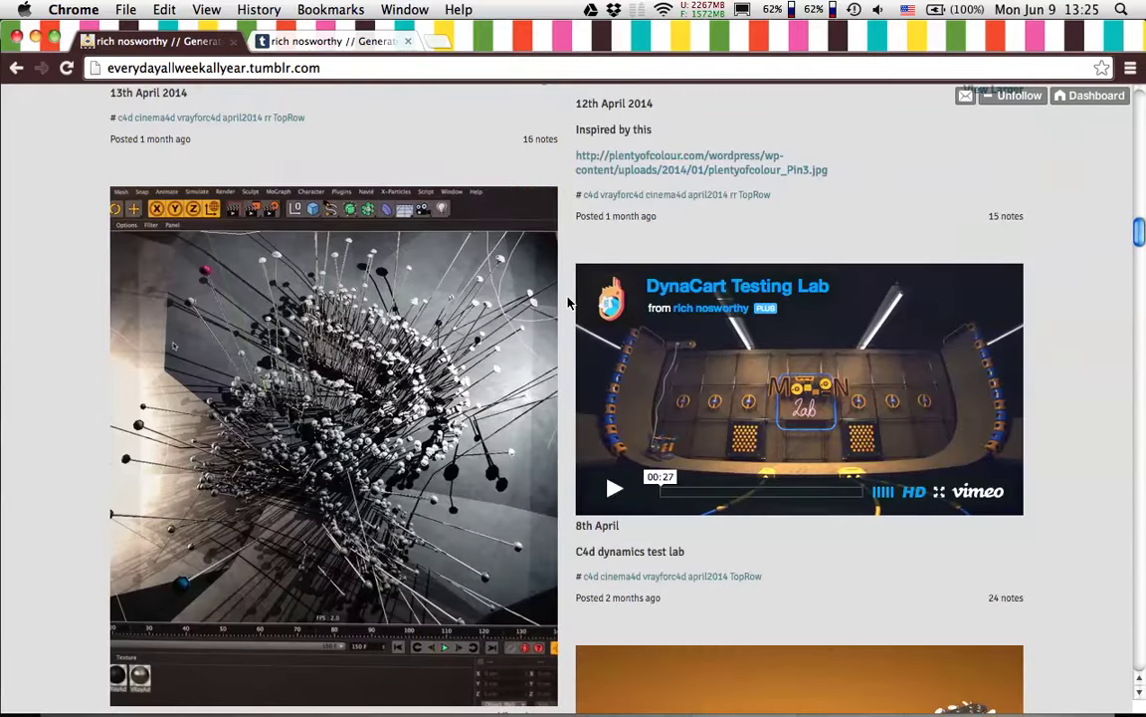
scroll(569, 302, "up", 12)
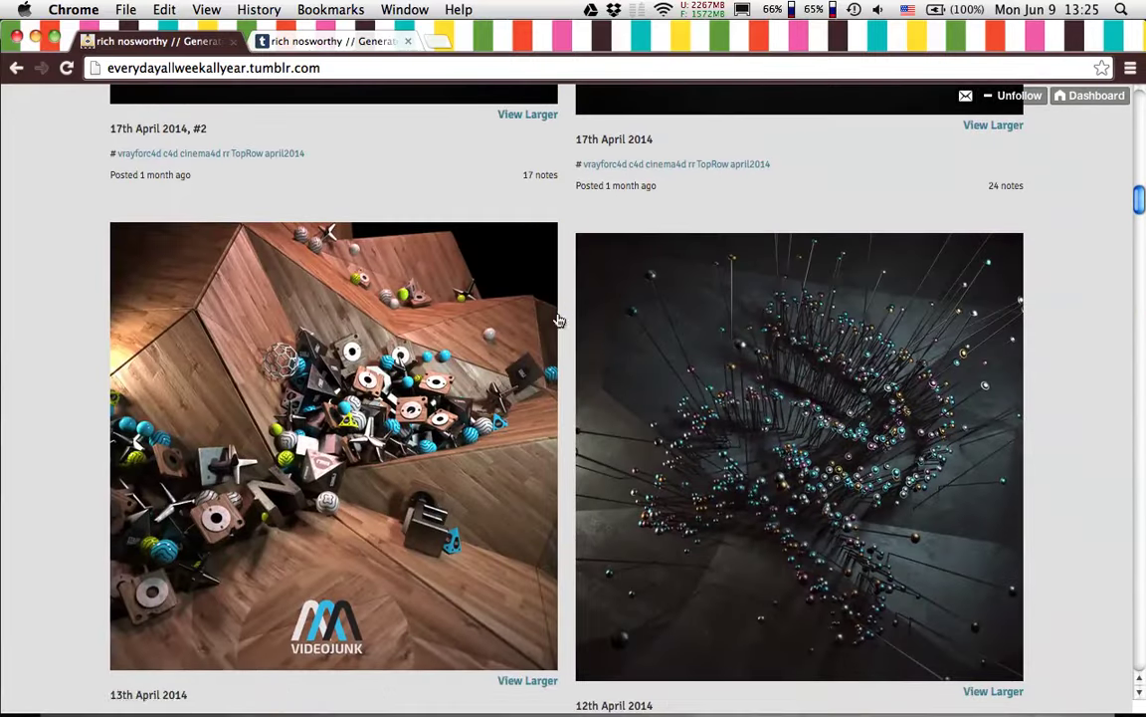
left_click(161, 669)
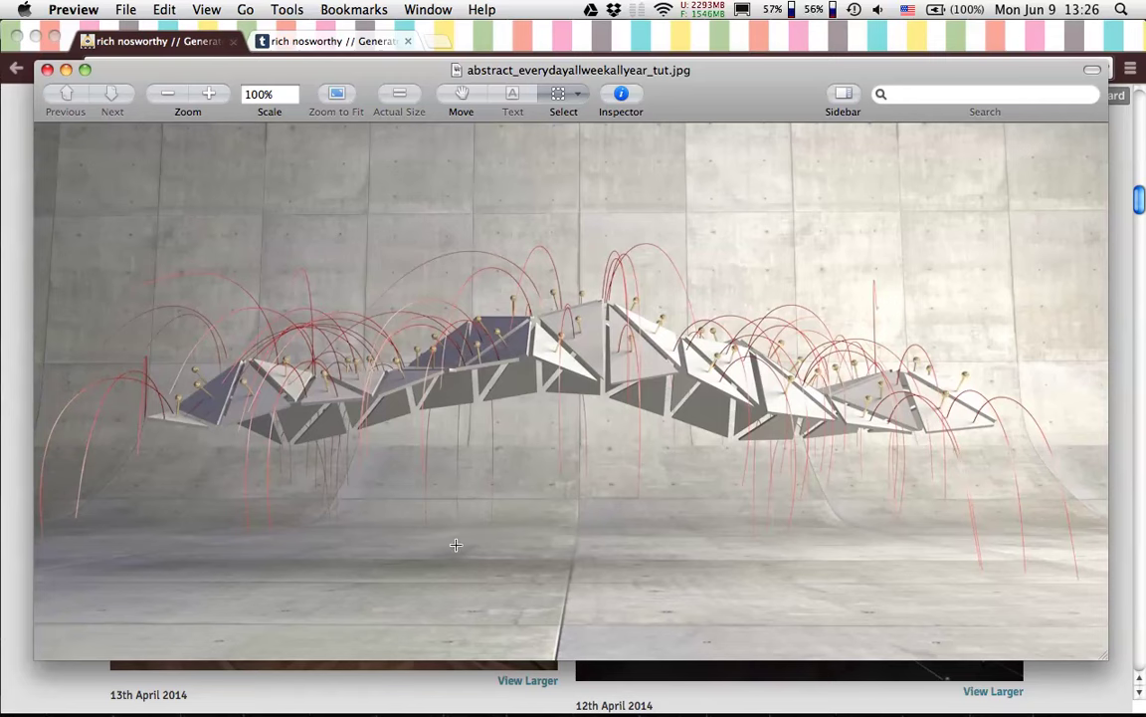
Switch to Cinema 4D and start a new empty project.
key("super+Tab")
key("super+Tab")
key("super+Tab")
key("super+Tab")
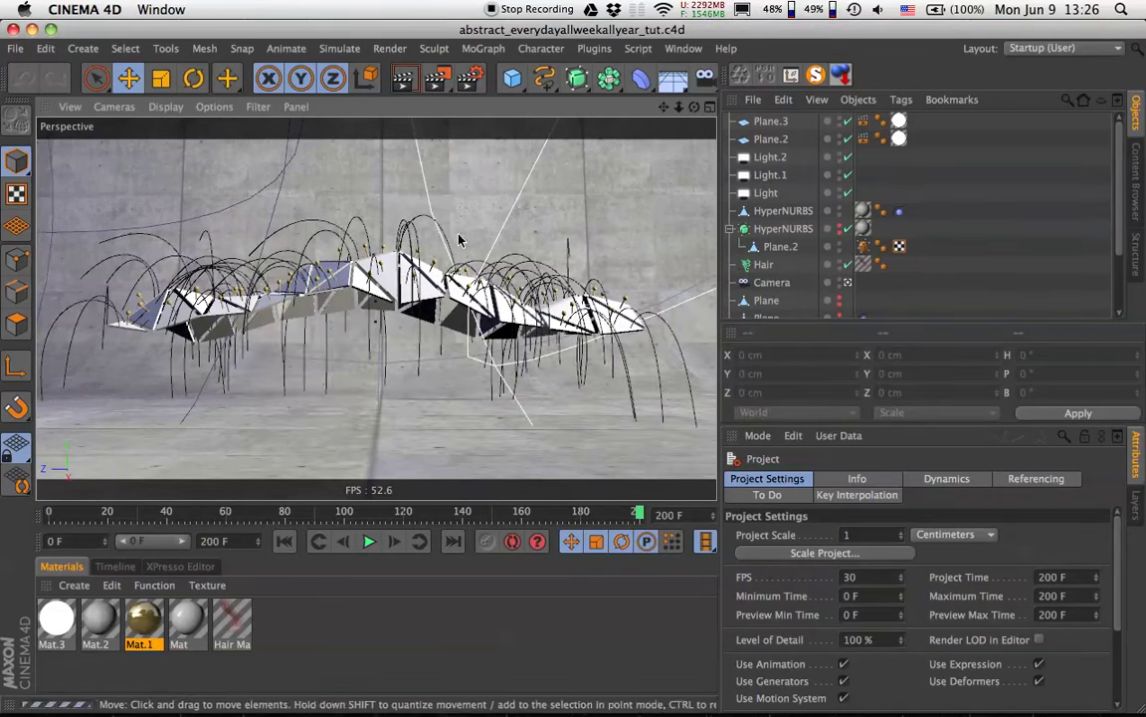
key("super+n")
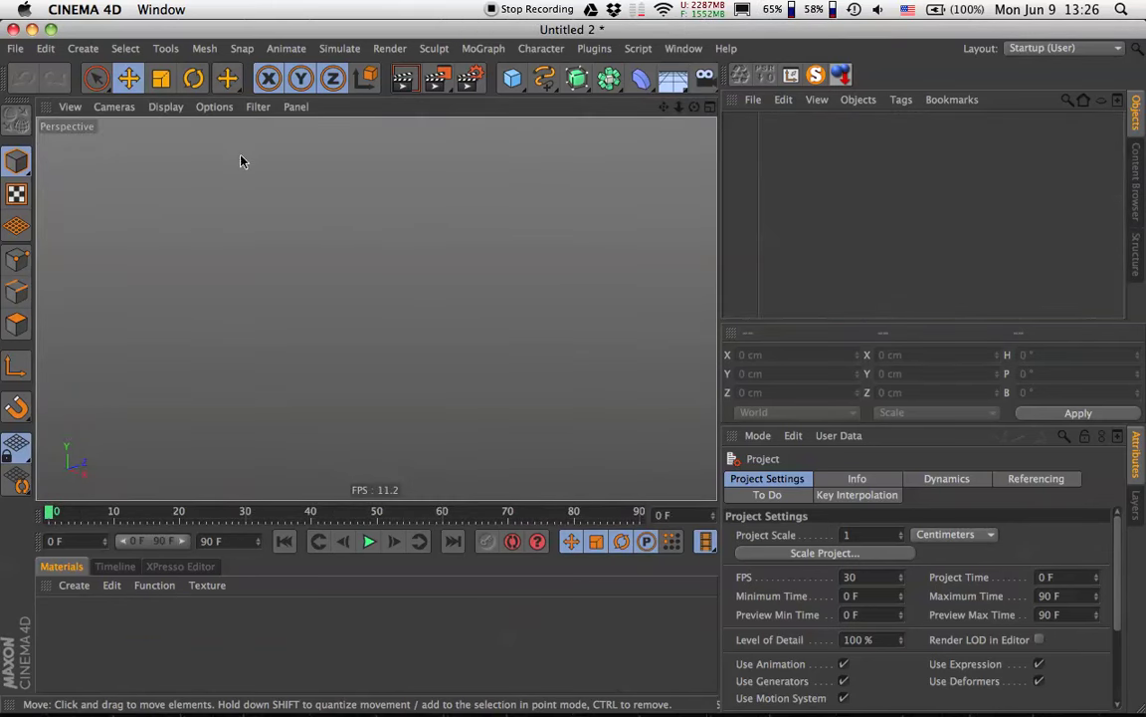
left_click(257, 106)
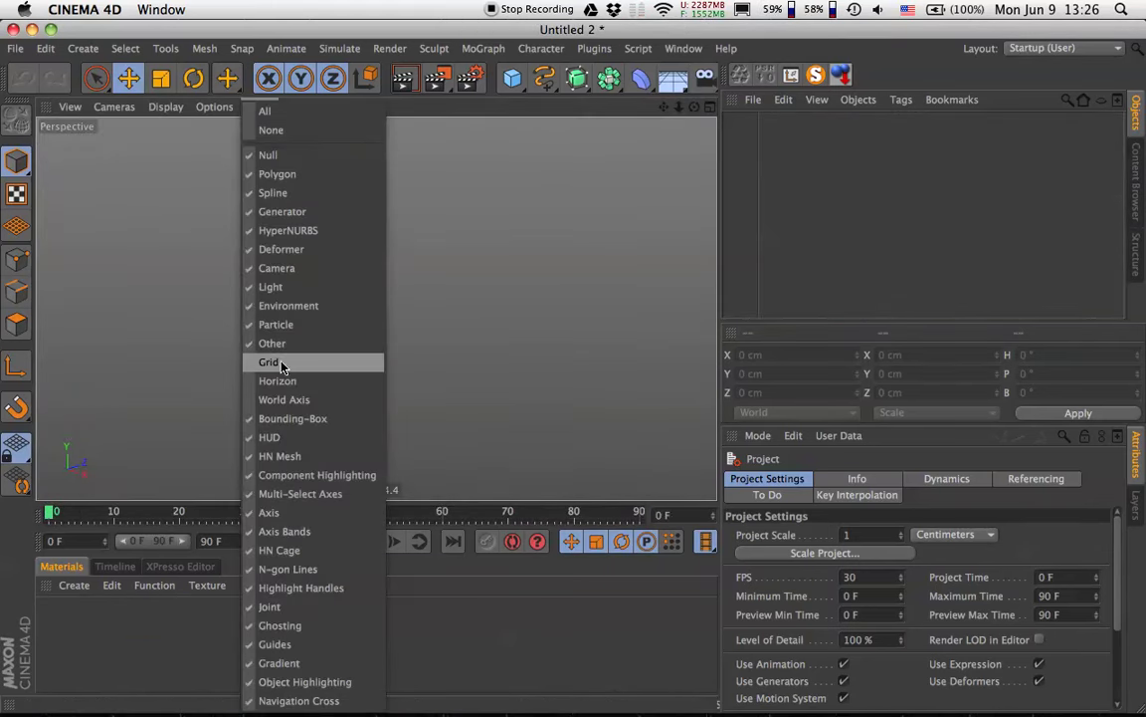
left_click(332, 368)
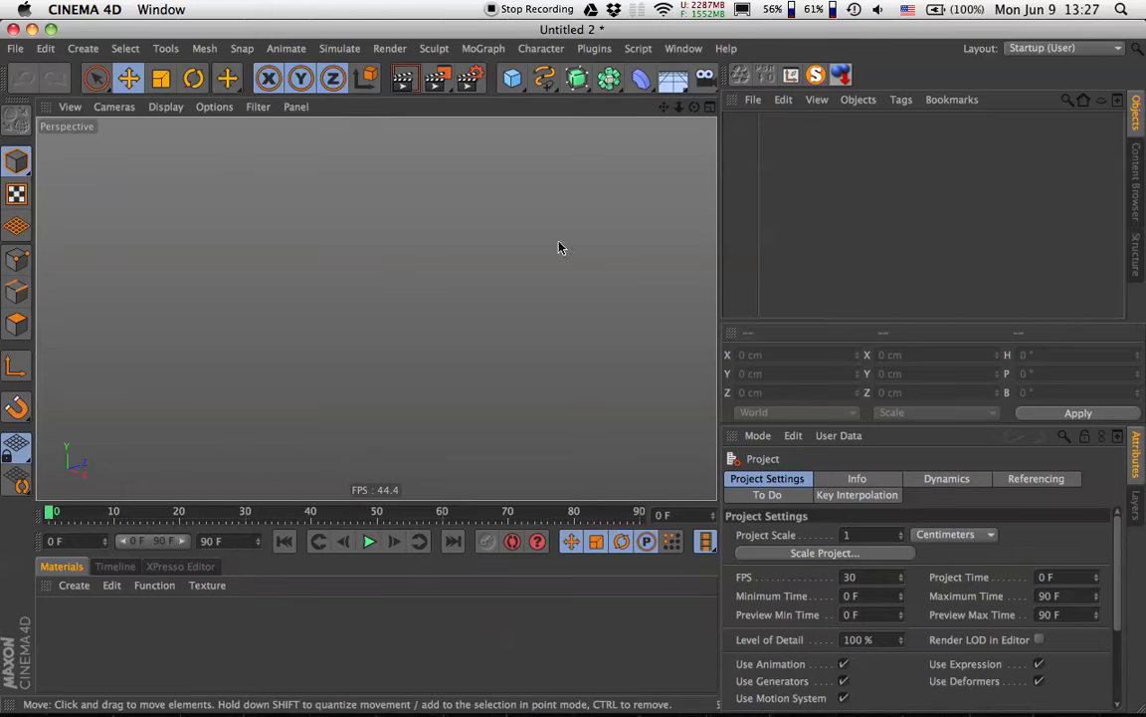
Add a Plane primitive and resize it freehand to about 599 cm wide and 205 cm high.
left_click(511, 78)
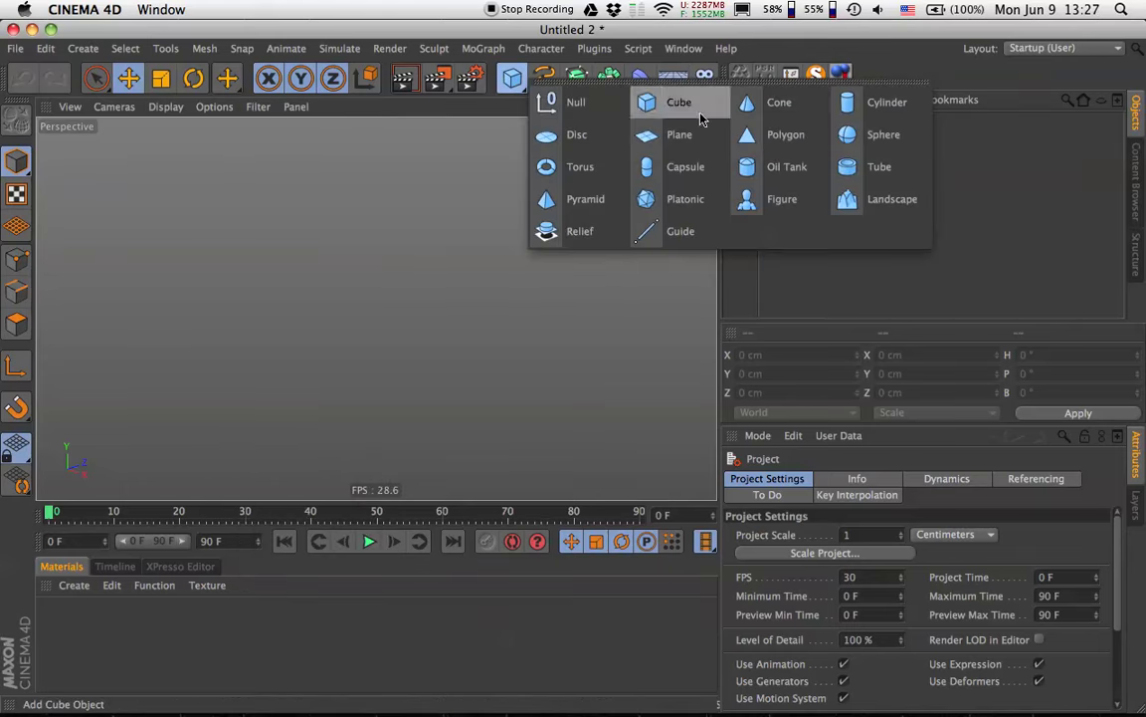
left_click(678, 134)
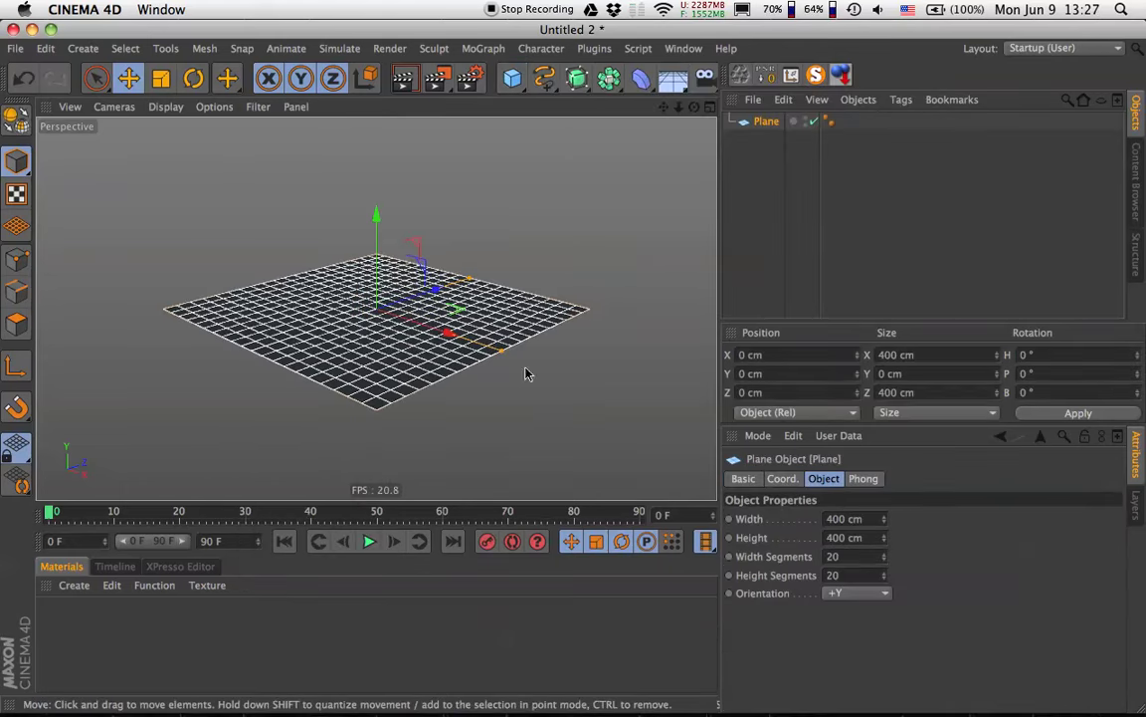
left_click_drag(469, 282, 435, 293)
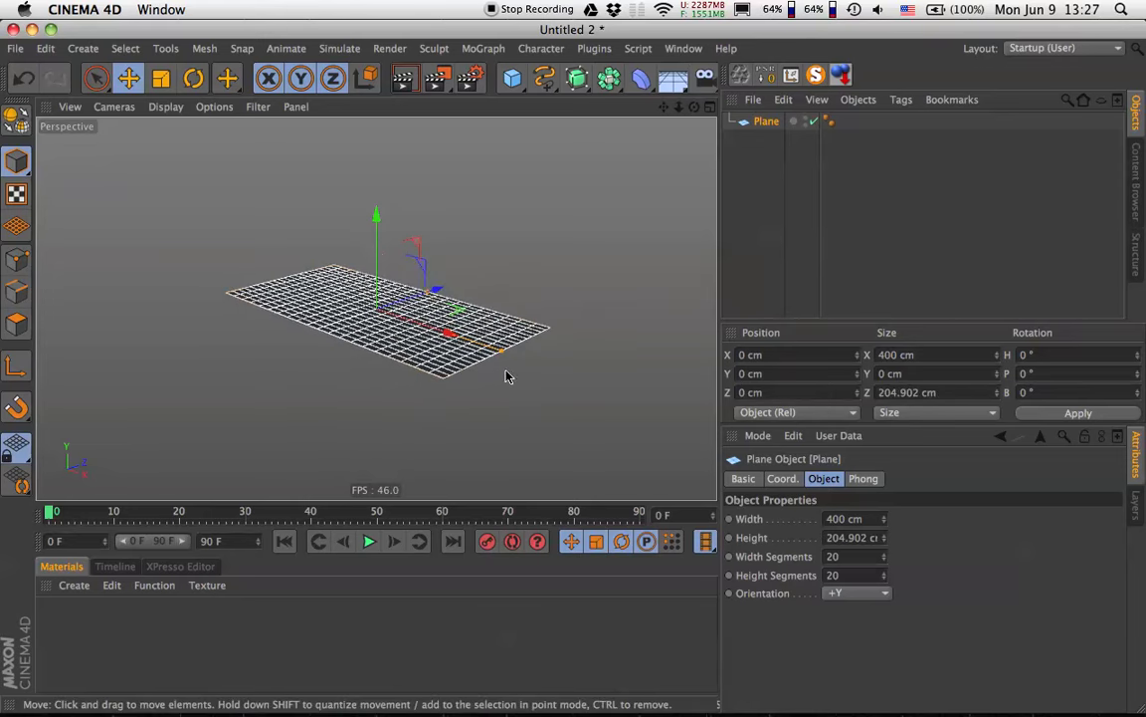
left_click_drag(507, 354, 577, 401)
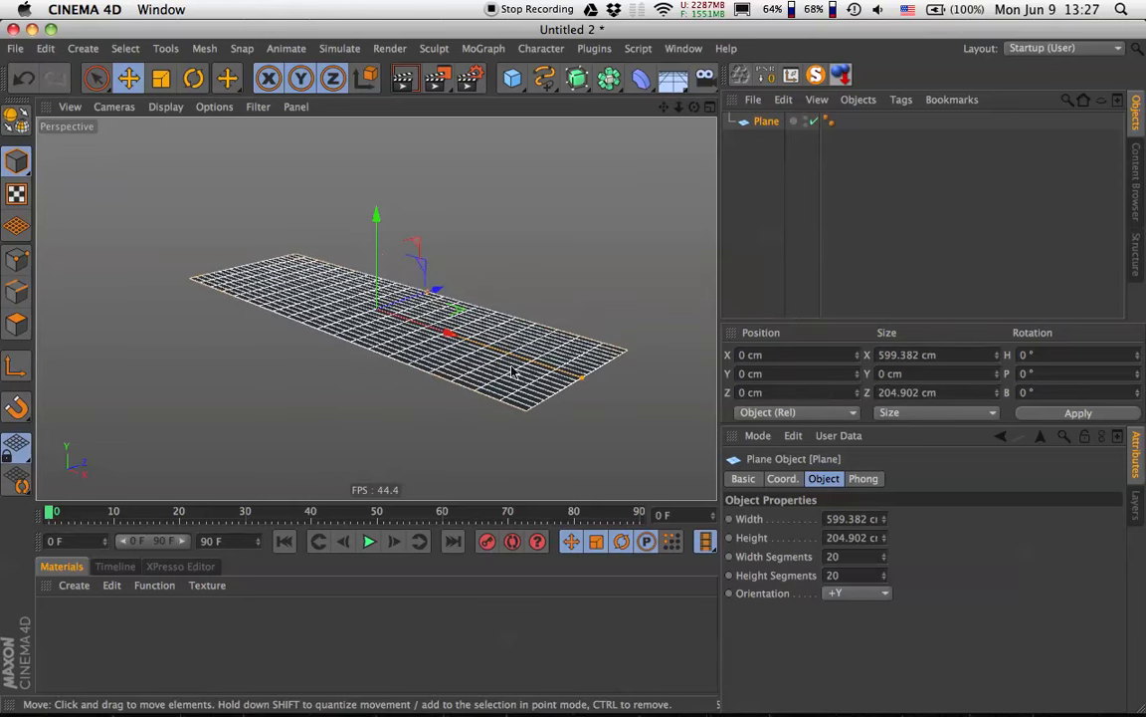
mouse_move(481, 333)
left_mouse_down("alt")
mouse_move(433, 325)
mouse_move(493, 345)
left_mouse_up("alt")
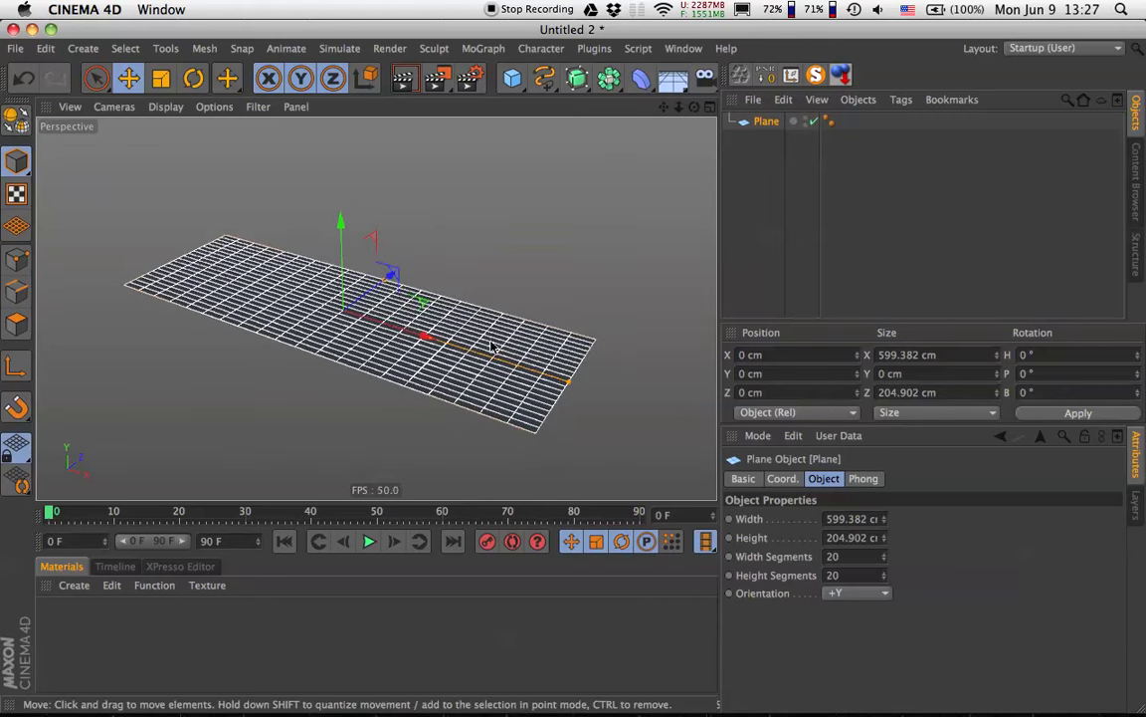
Set the plane to 800 cm wide and 200 cm high, with 11 width segments and 3 height segments.
double_click(854, 518)
type("800")
key("Tab")
type("200")
key("Tab")
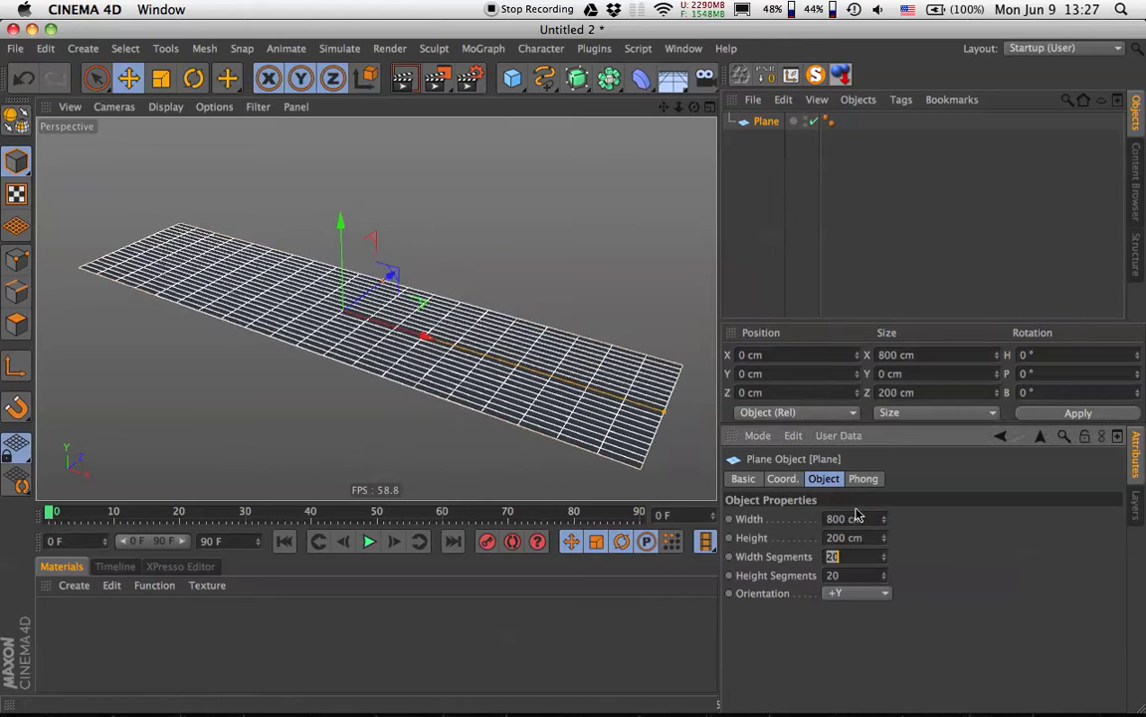
type("11")
key("Tab")
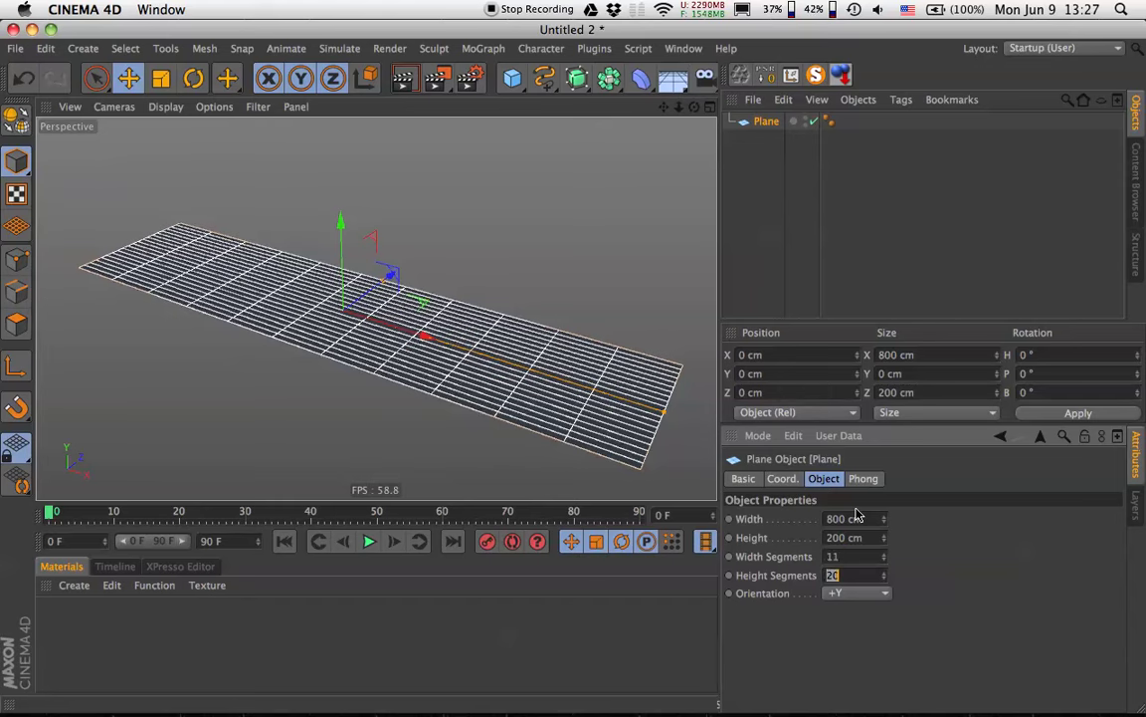
type("3")
key("Return")
Convert the parametric plane into an editable polygon object.
left_click_drag(366, 326, 211, 256, "alt")
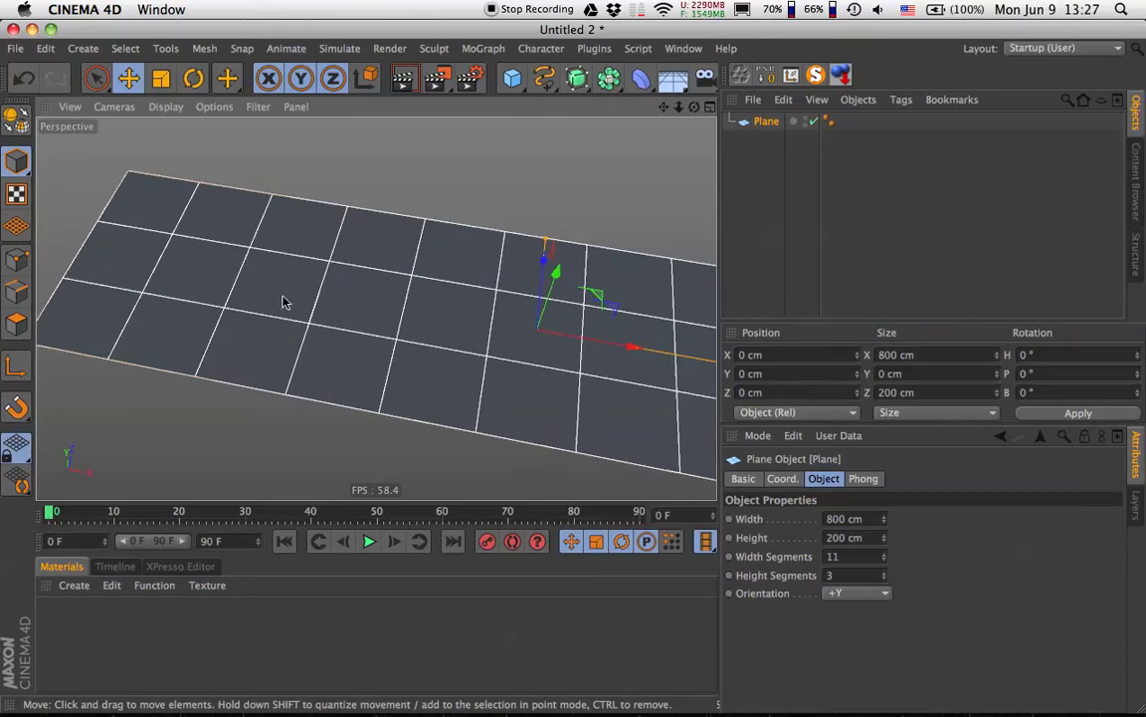
left_click_drag(296, 264, 381, 376, "alt")
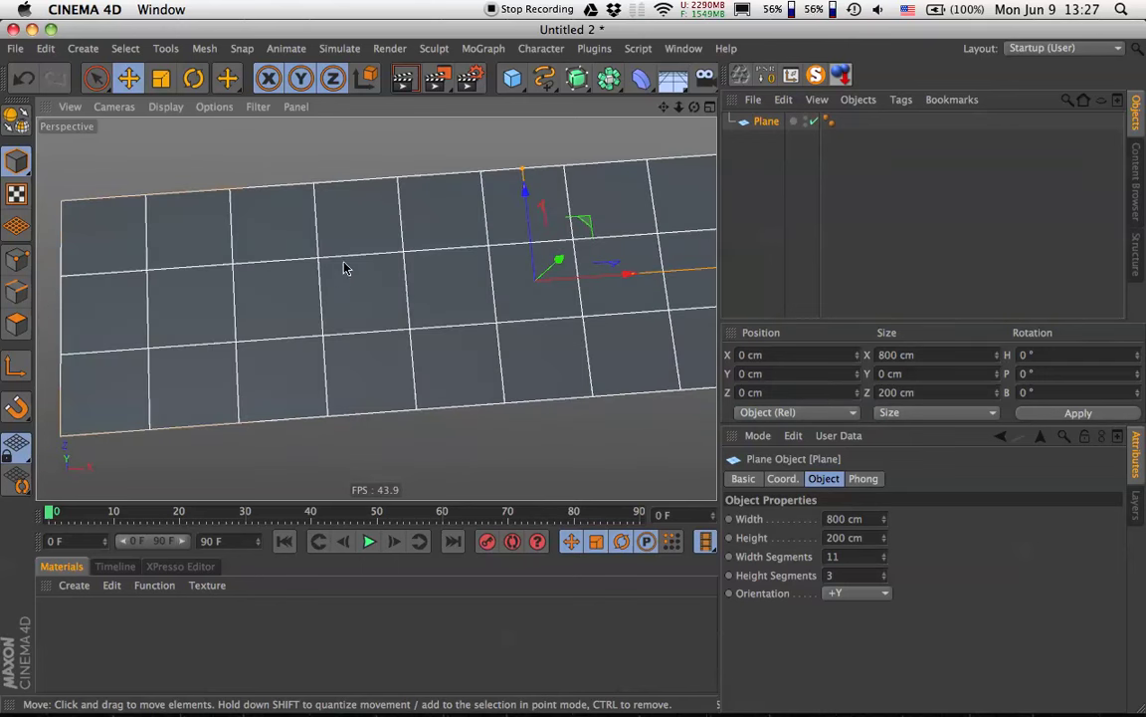
left_click_drag(384, 301, 478, 282, "alt")
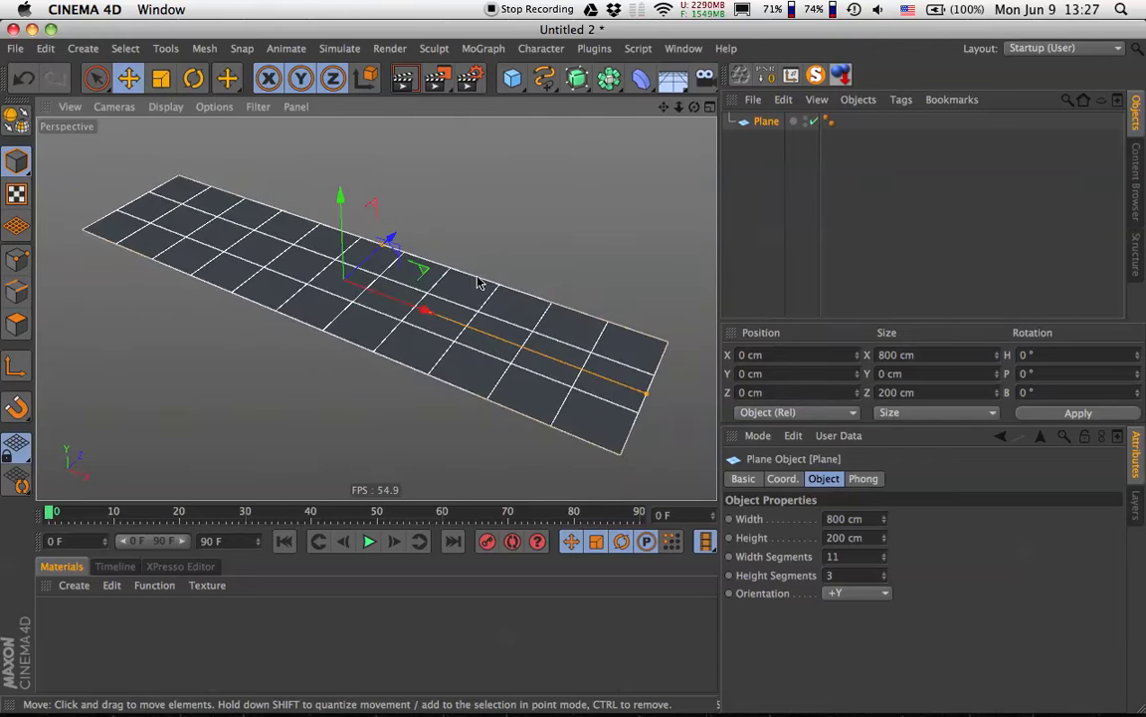
left_click(18, 118)
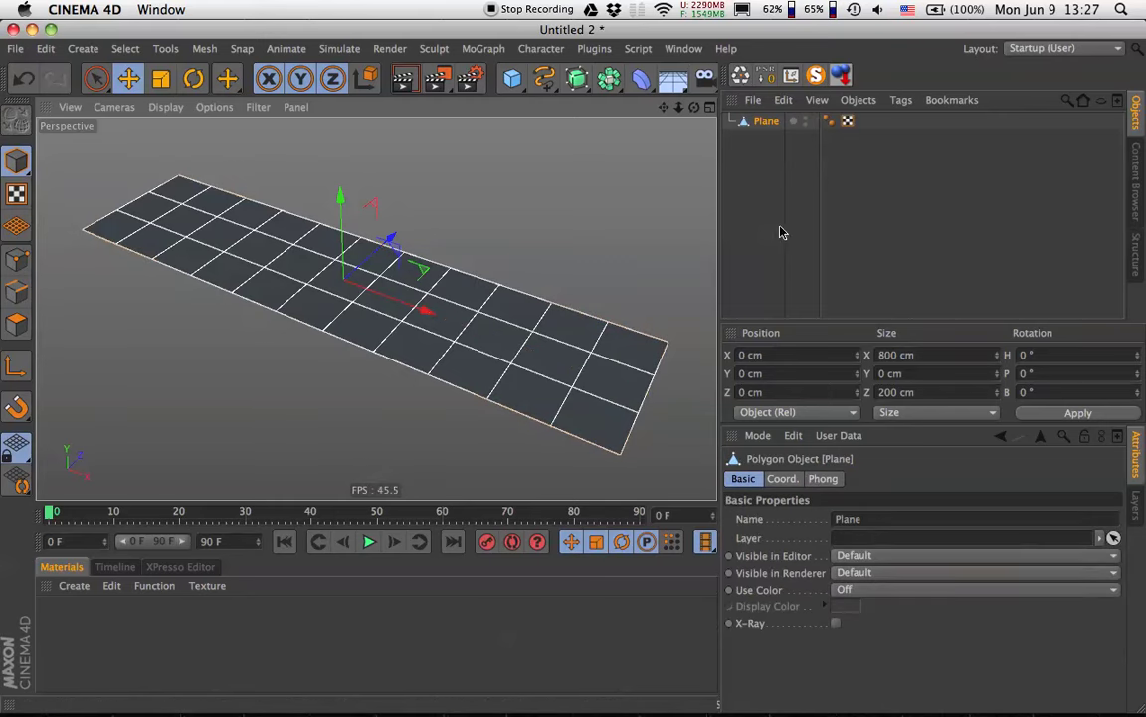
Select all polygons of the plane and triangulate them.
left_click(16, 324)
left_click(317, 239)
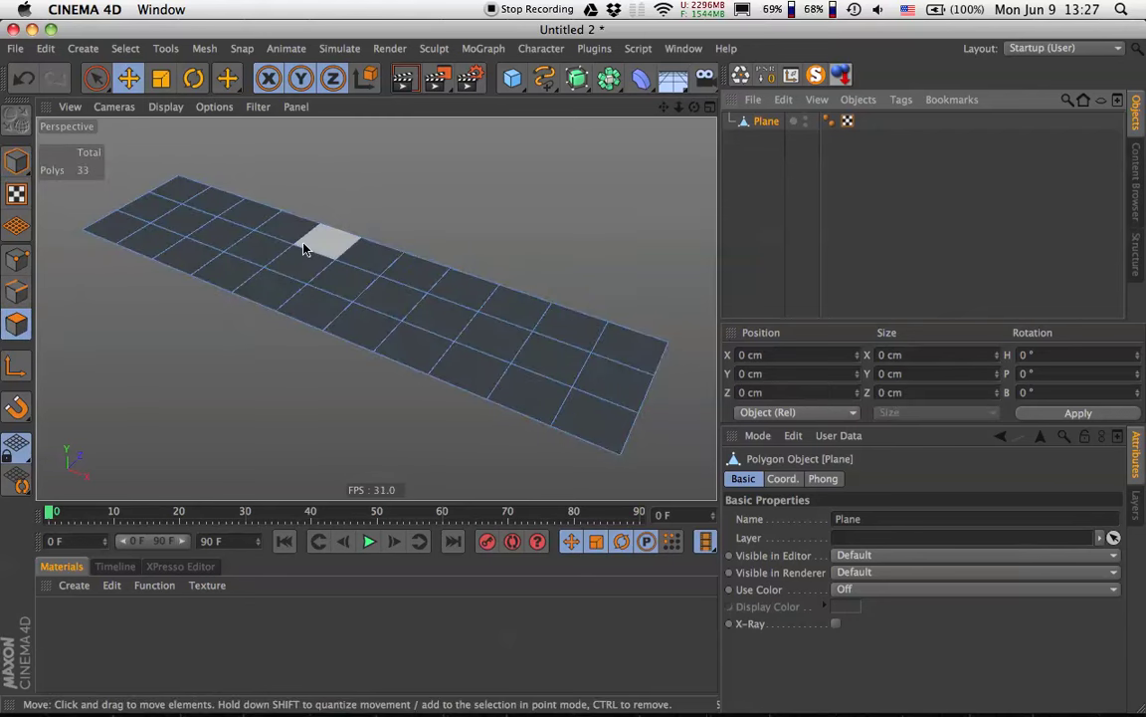
key("super+a")
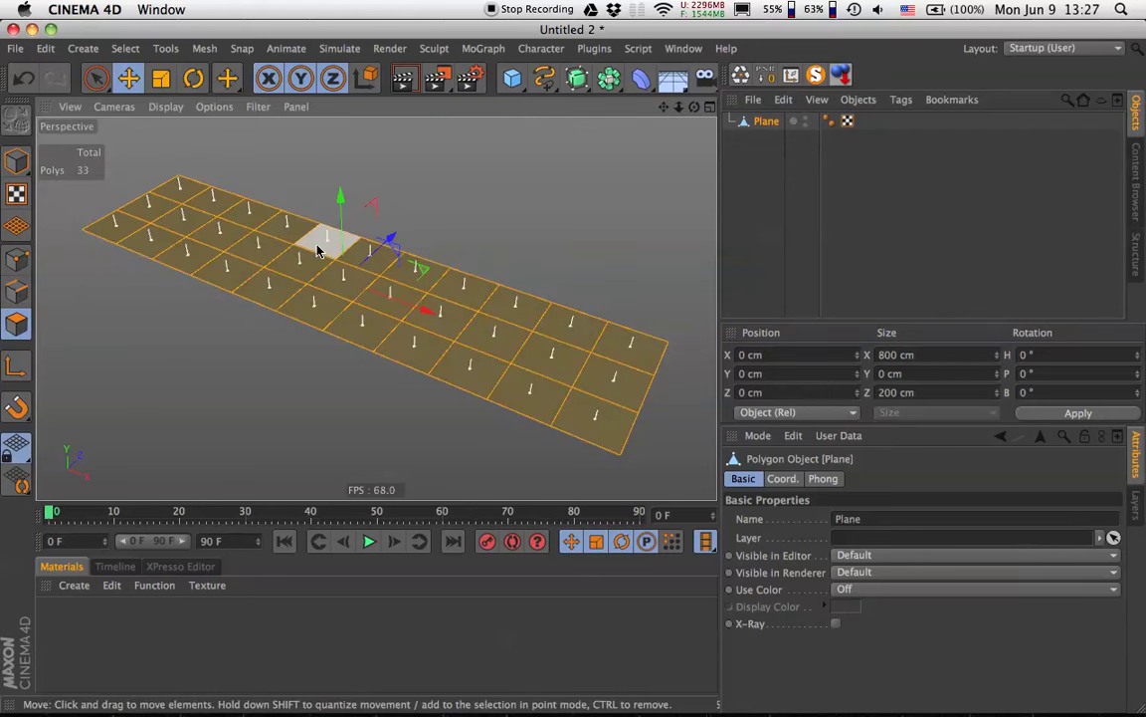
right_click(316, 251)
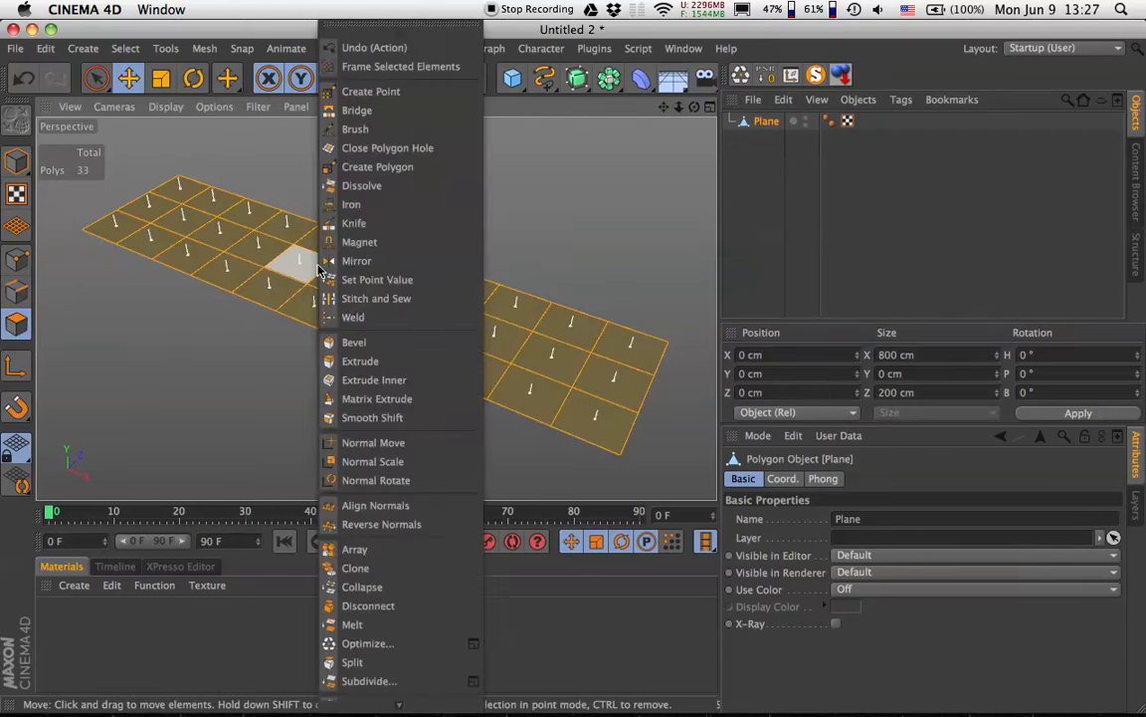
left_click(370, 634)
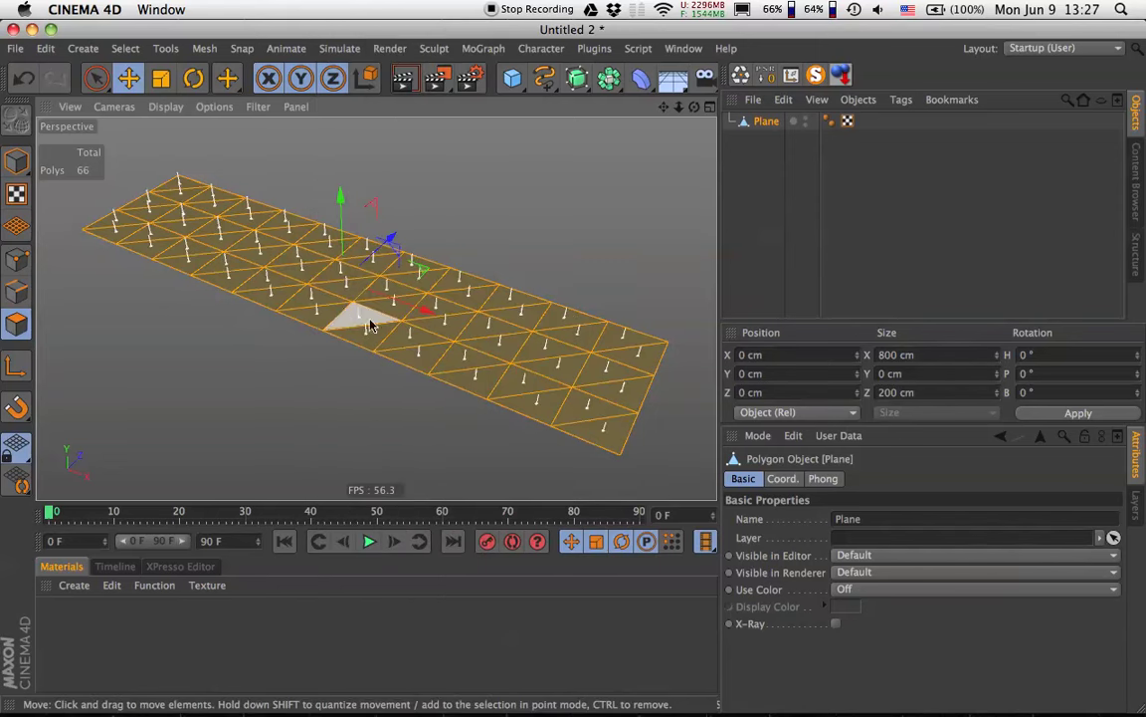
Duplicate the triangulated plane and hide the original in both the editor and the renderer.
left_click_drag(337, 313, 719, 243, "alt")
left_click_drag(456, 236, 300, 241, "alt")
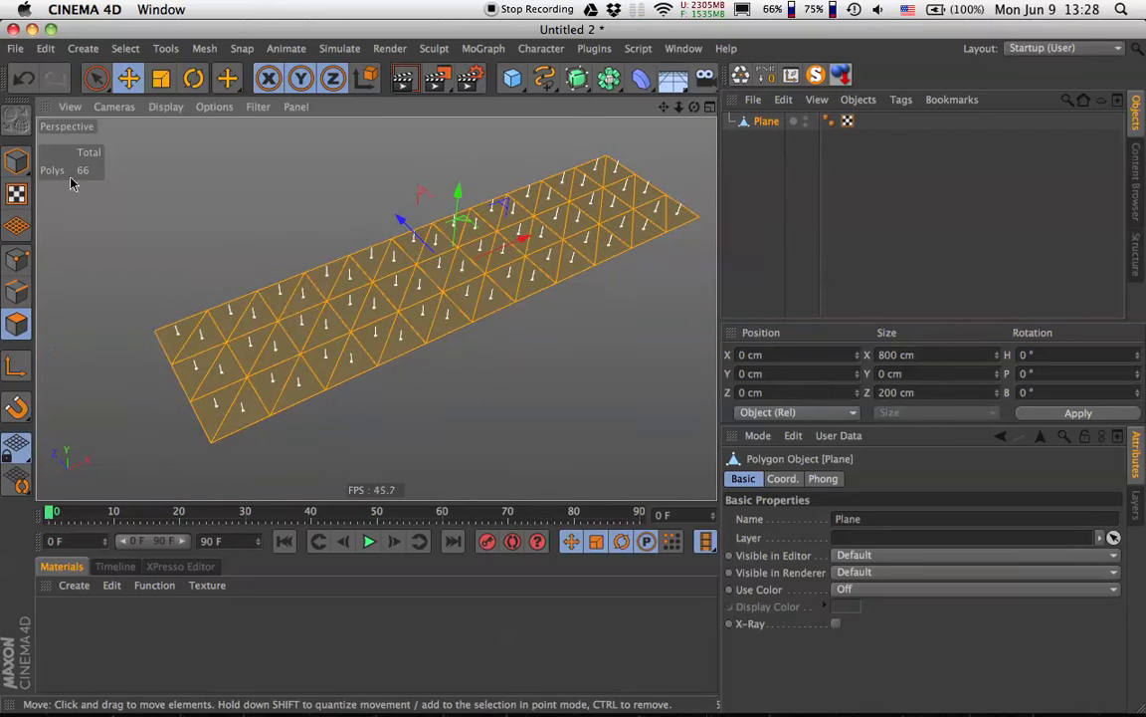
left_click(19, 164)
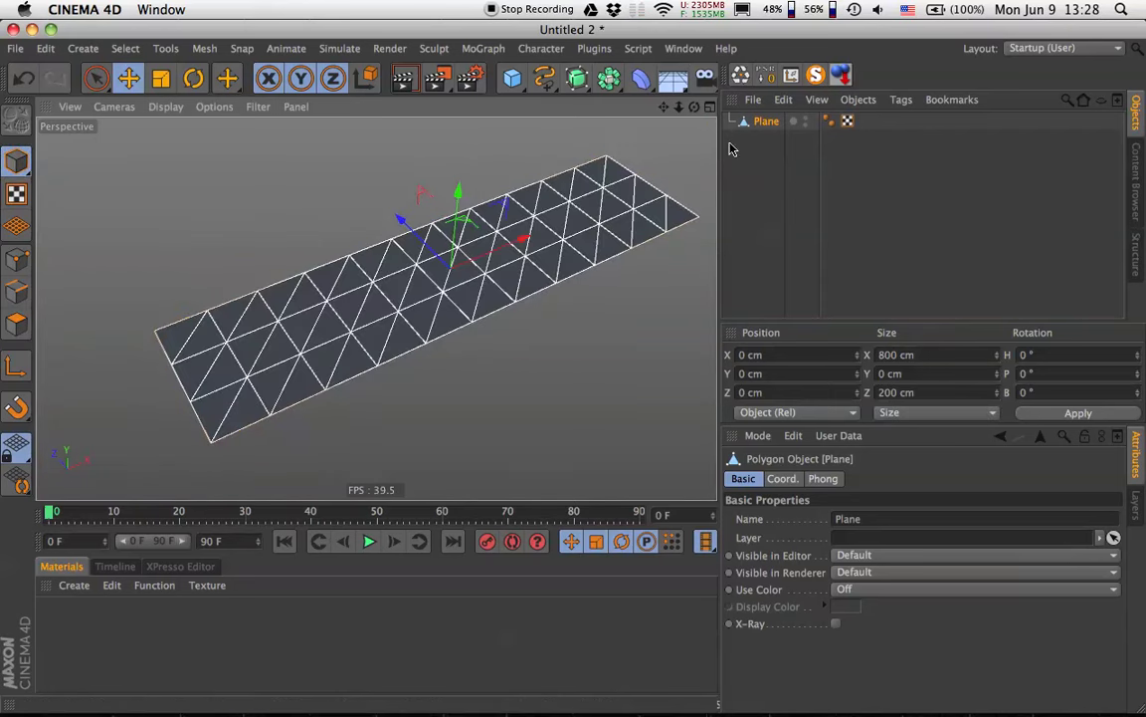
key("ctrl+c")
key("ctrl+v")
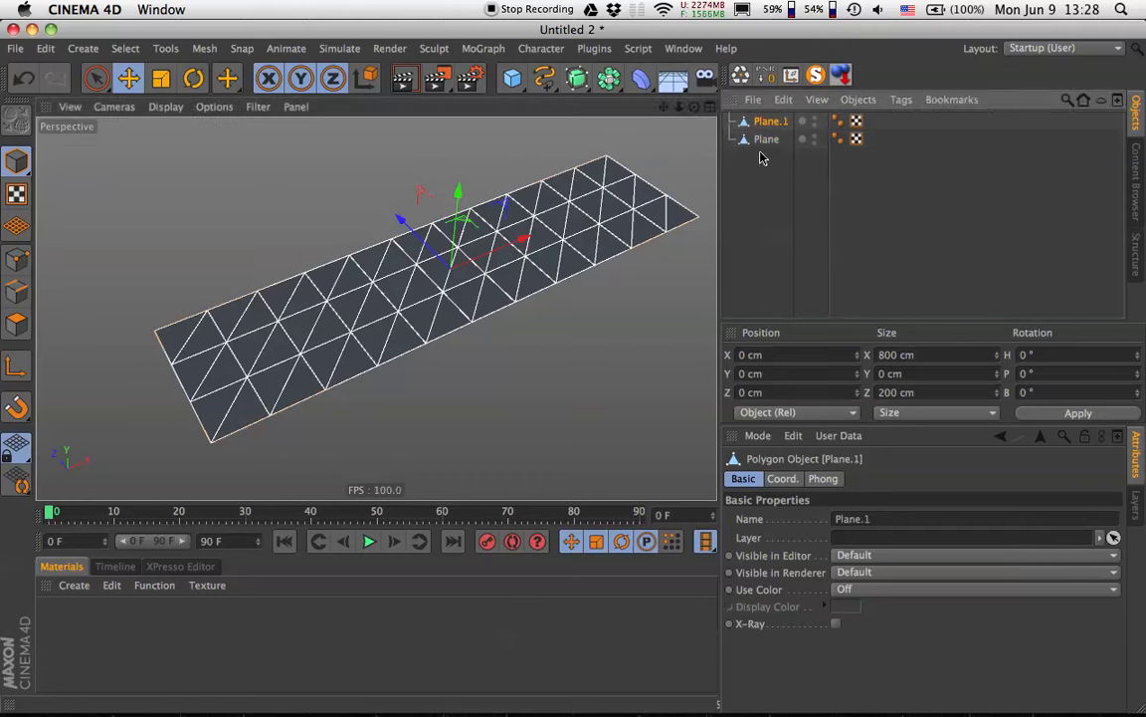
left_click(815, 141)
Apply Extrude Inner to all polygons of the duplicate with a 5 cm offset and Preserve Groups turned off, insetting each triangle separately.
left_click(16, 324)
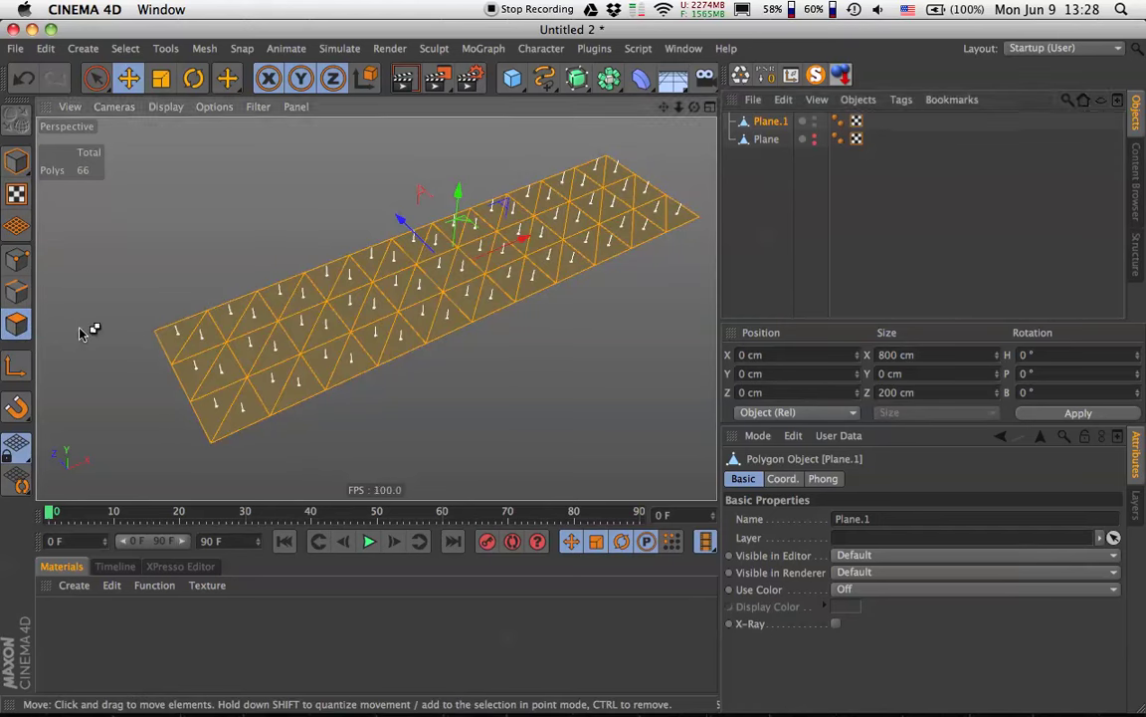
right_click(381, 304)
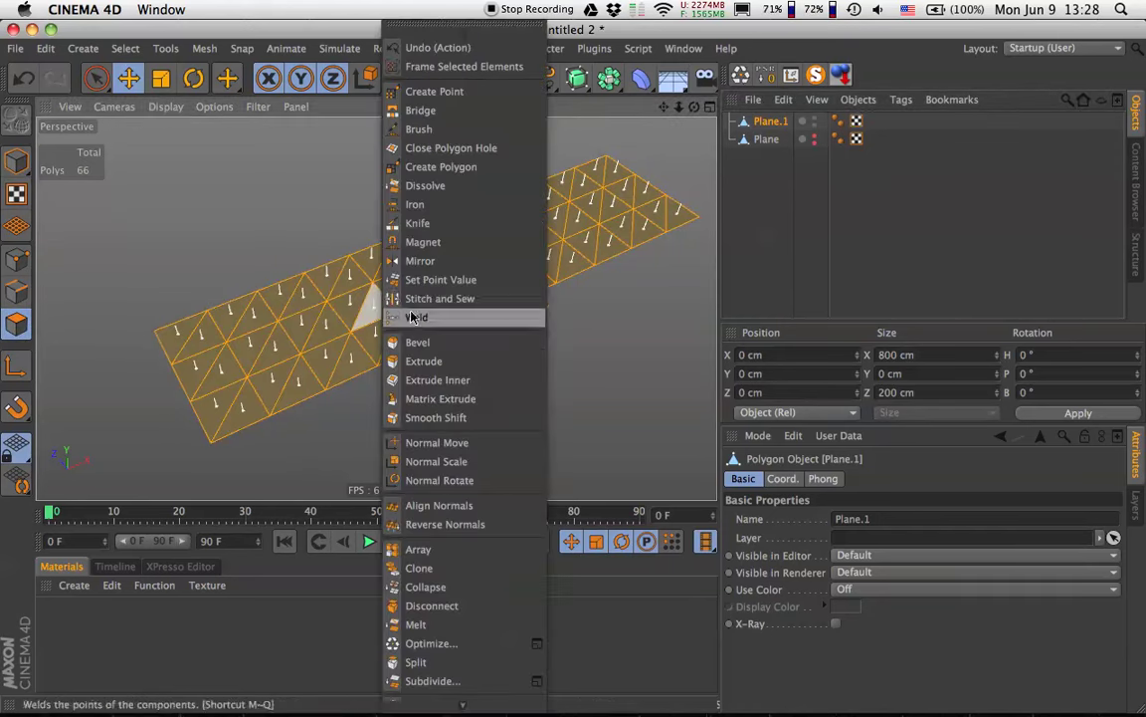
left_click(436, 378)
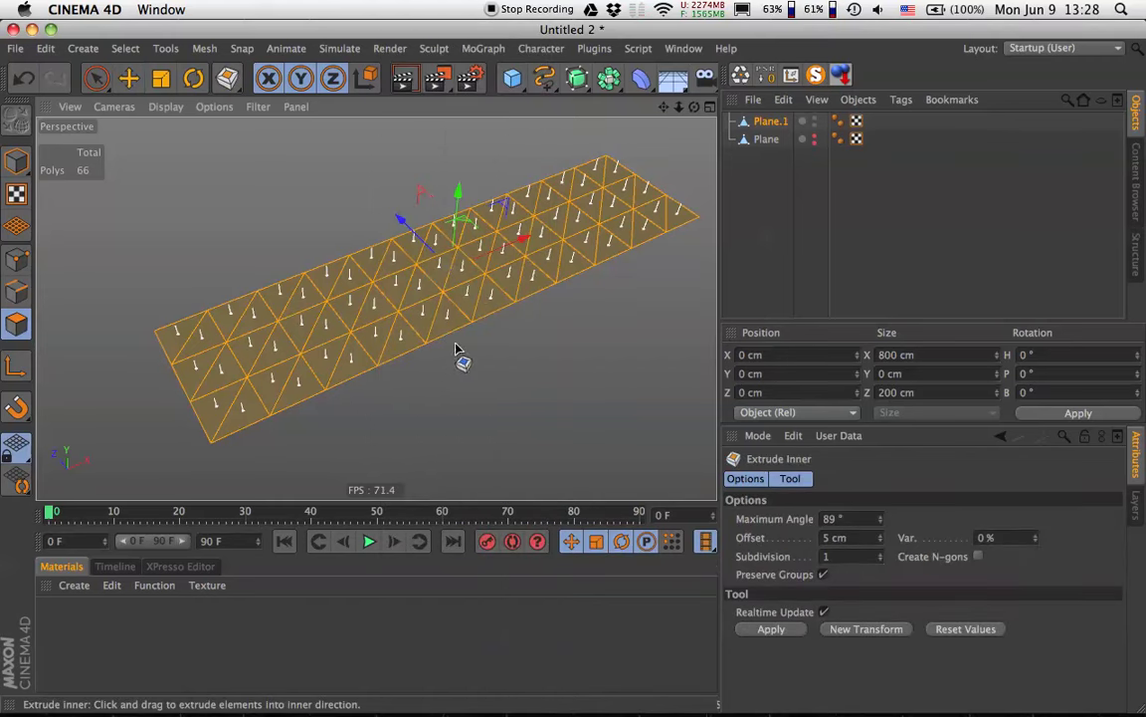
left_click(768, 630)
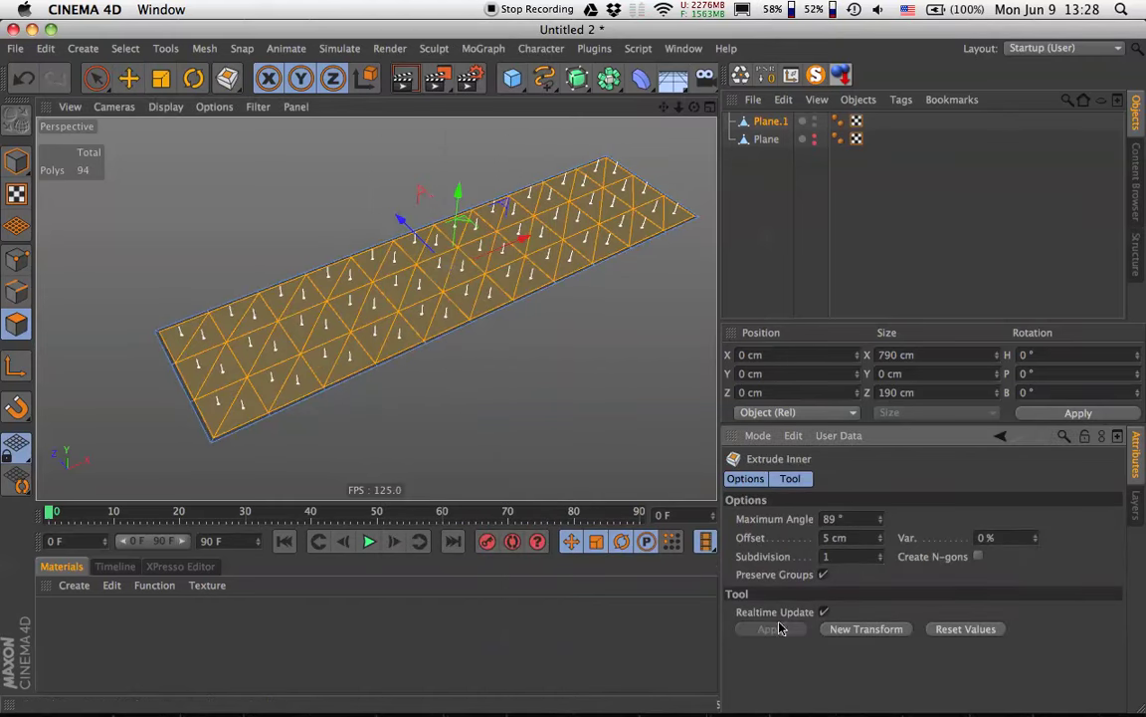
scroll(311, 387, "up", 3)
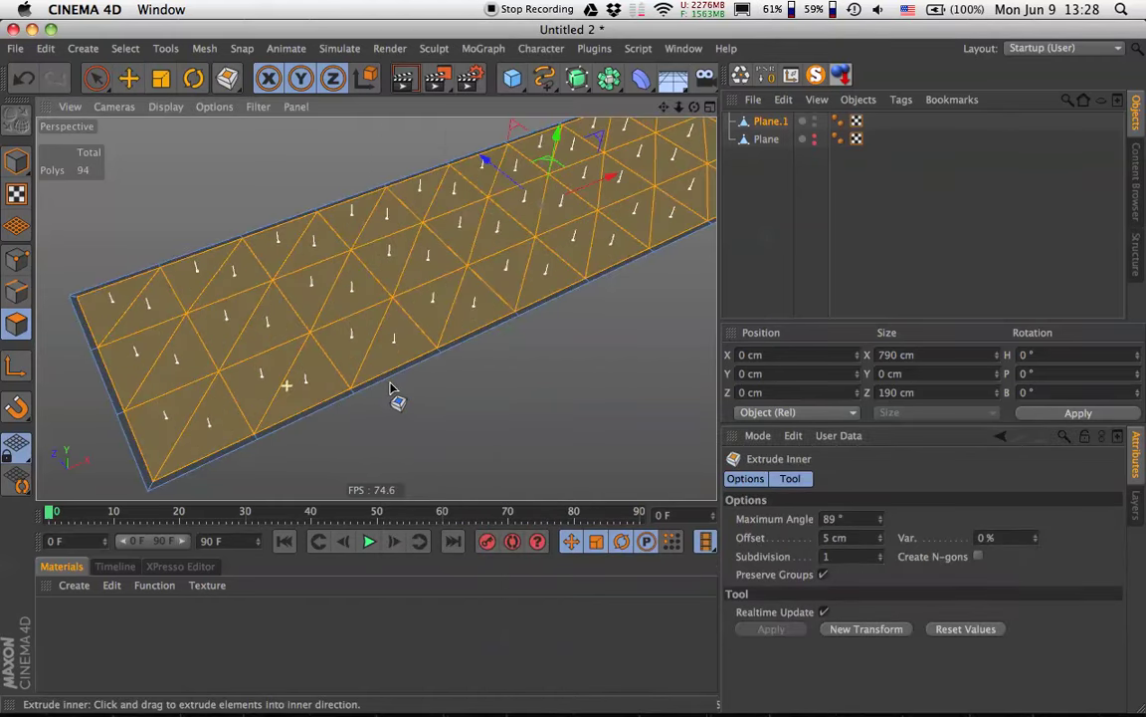
scroll(394, 391, "up", 2)
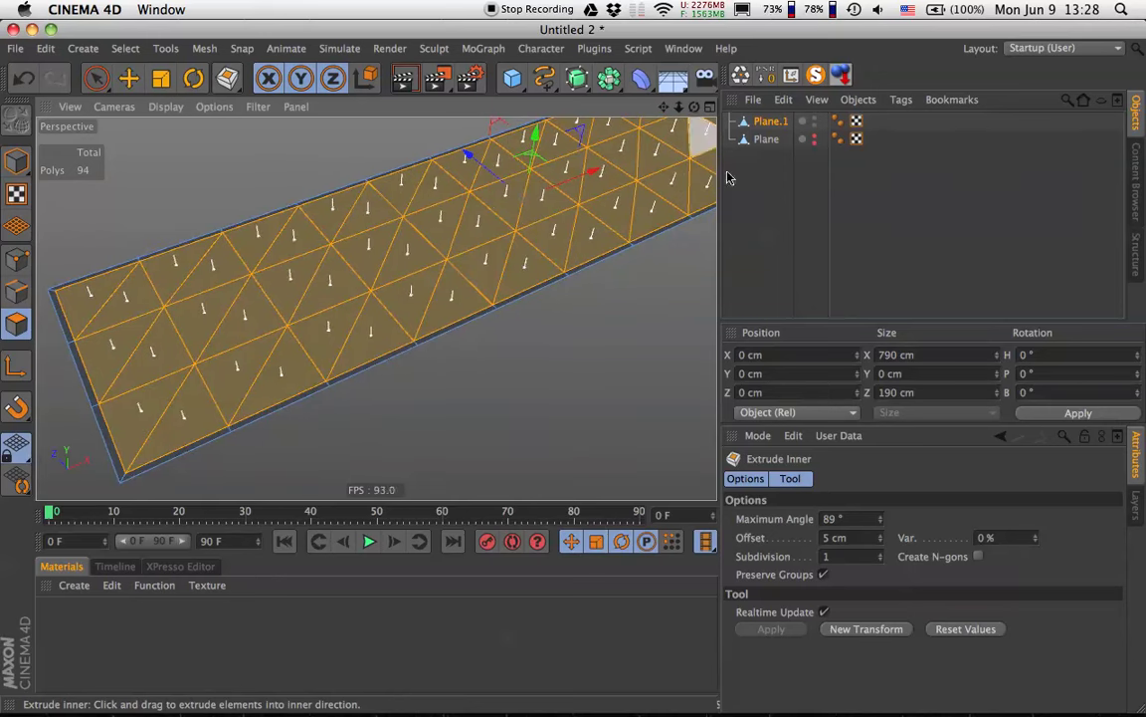
left_click(823, 575)
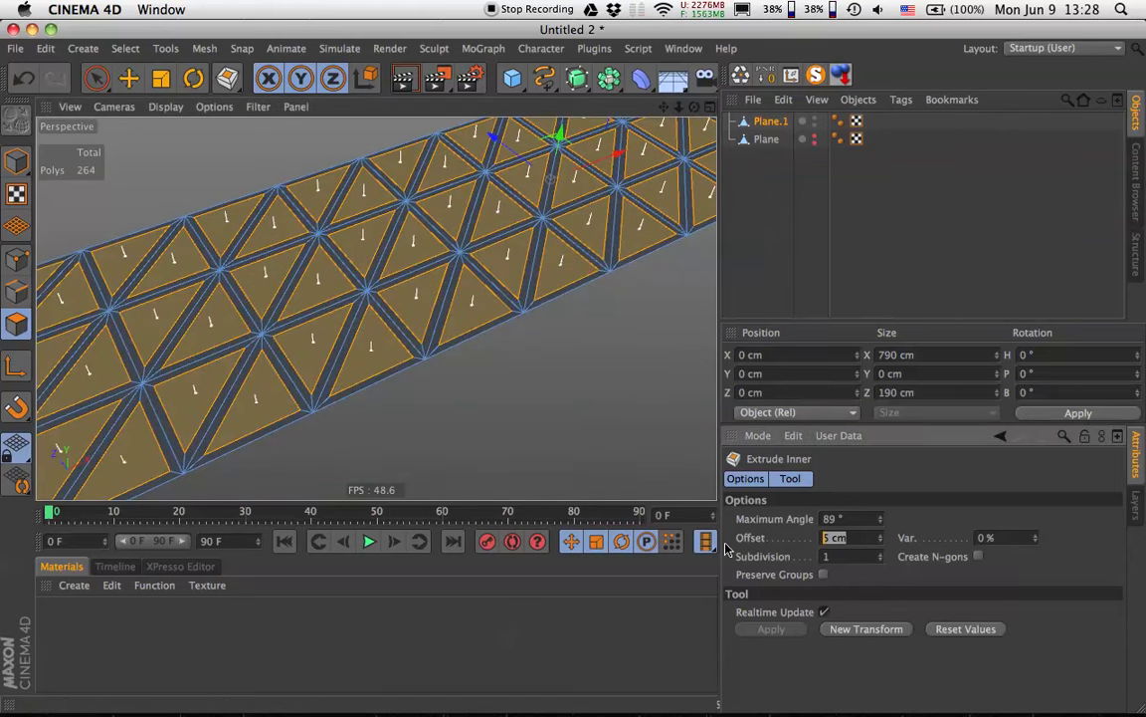
Set the Extrude Inner offset to 2 cm to narrow the gaps between the triangles.
type("2")
key("Return")
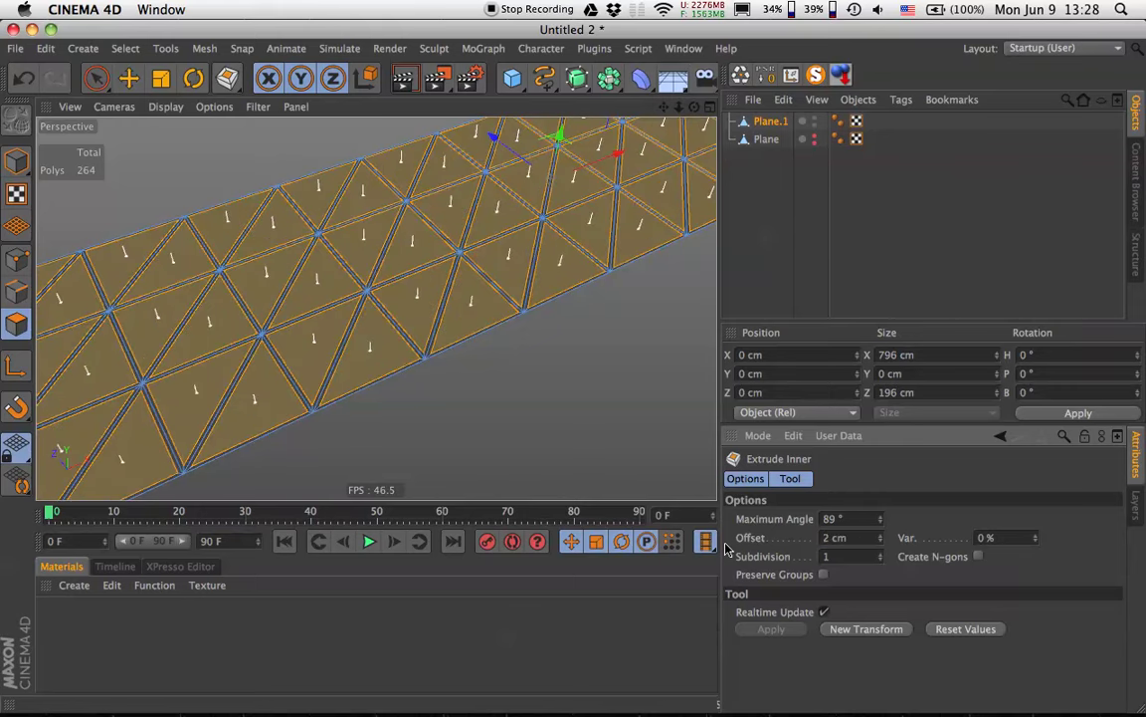
Invert the polygon selection and delete the border strips around the inset triangles.
scroll(558, 289, "down", 5)
left_click_drag(588, 256, 471, 299, "alt")
key("u")
key("i")
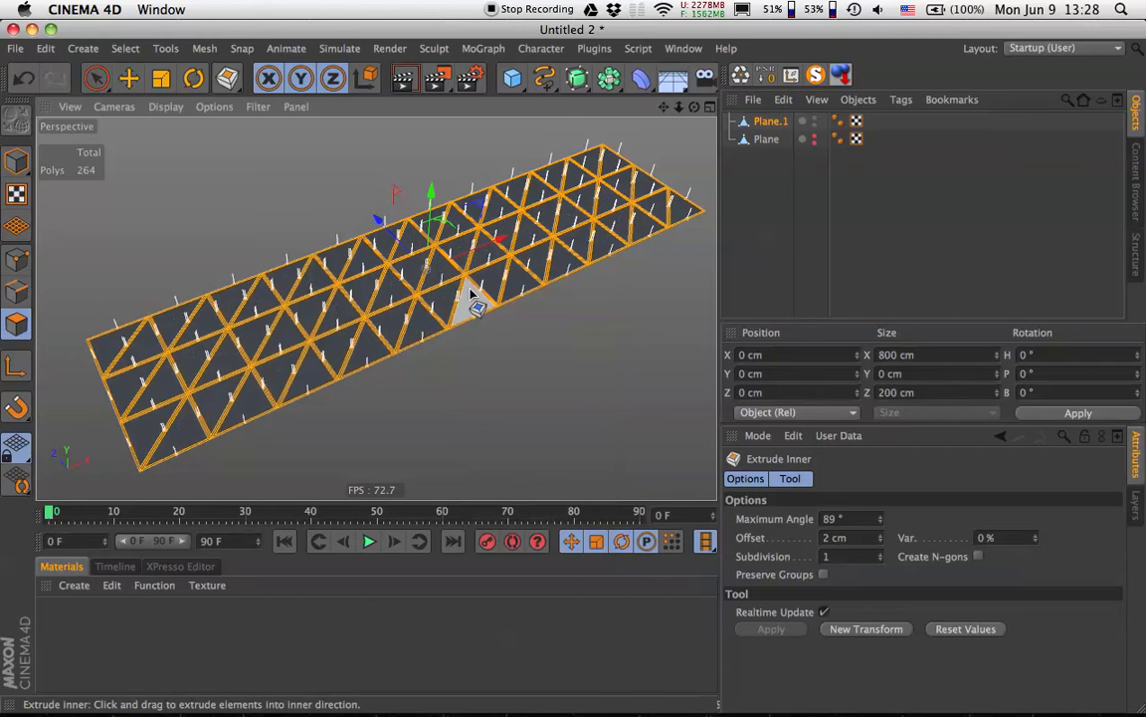
key("super+z")
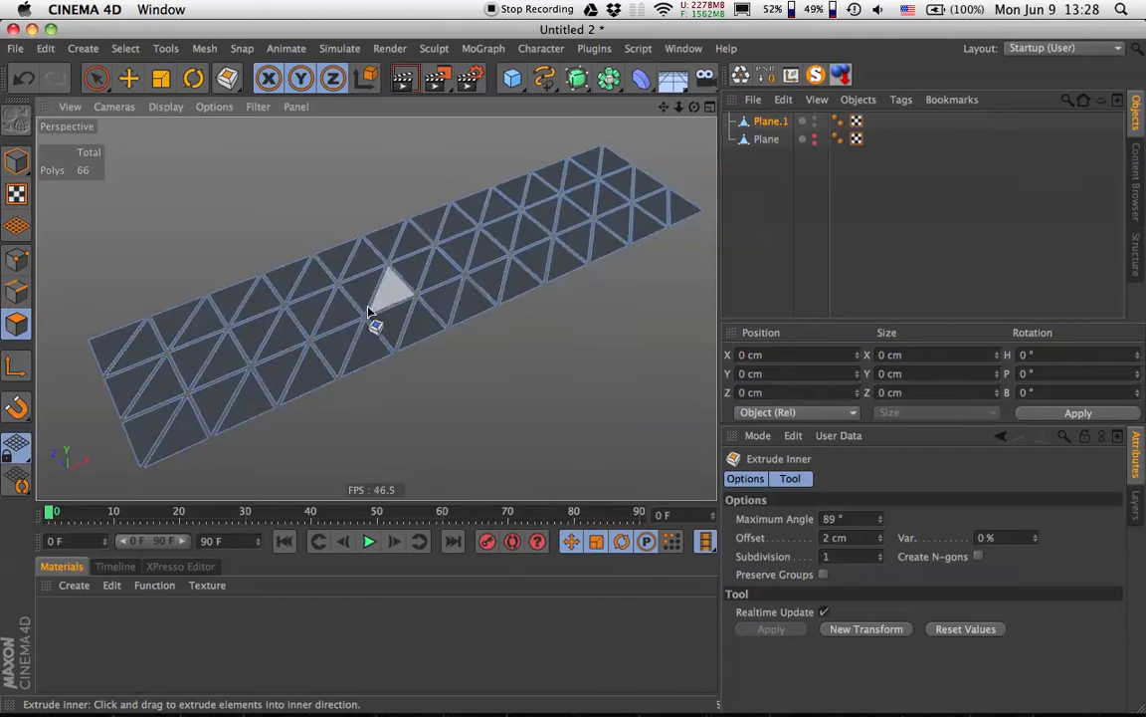
Select all points of the inset plane and optimize the mesh to remove the leftover unused points.
scroll(456, 309, "up", 3)
scroll(453, 312, "down", 2)
scroll(438, 312, "down", 1)
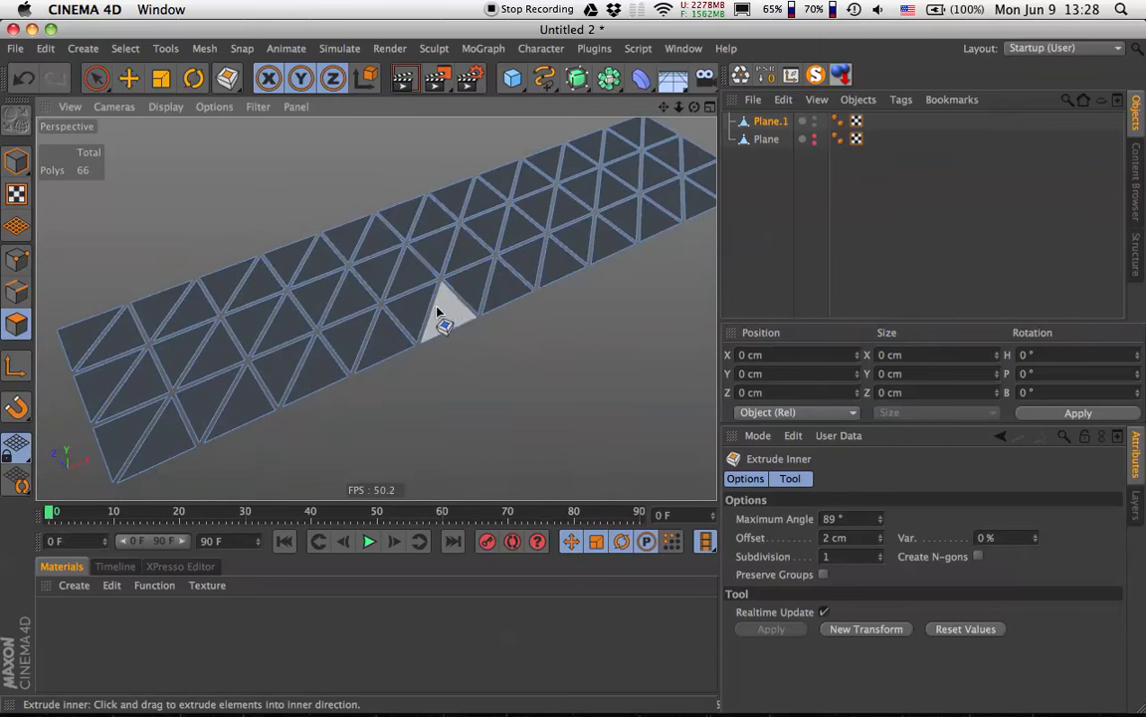
left_click(16, 259)
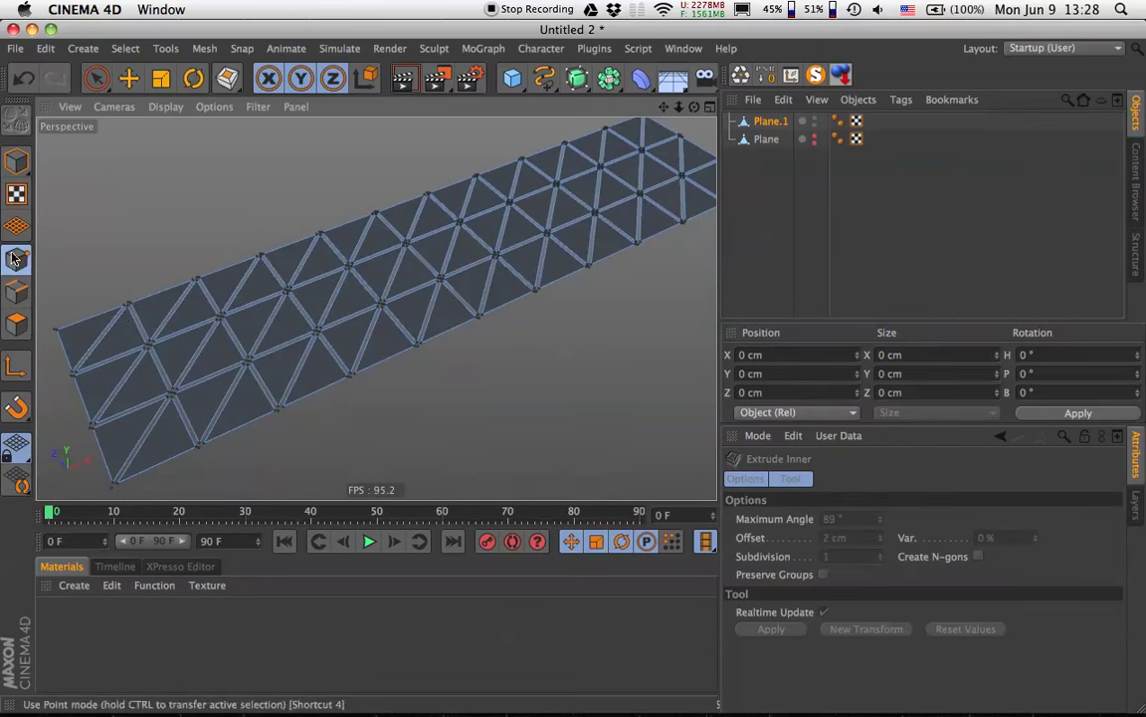
key("super+a")
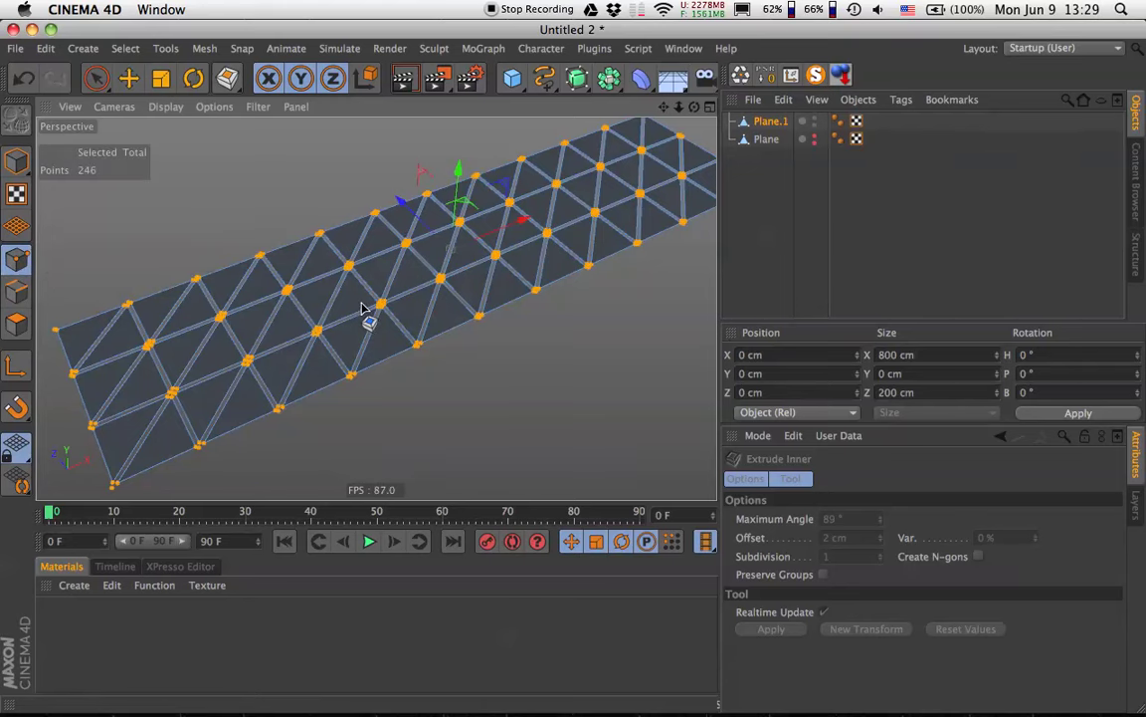
scroll(361, 309, "up", 5)
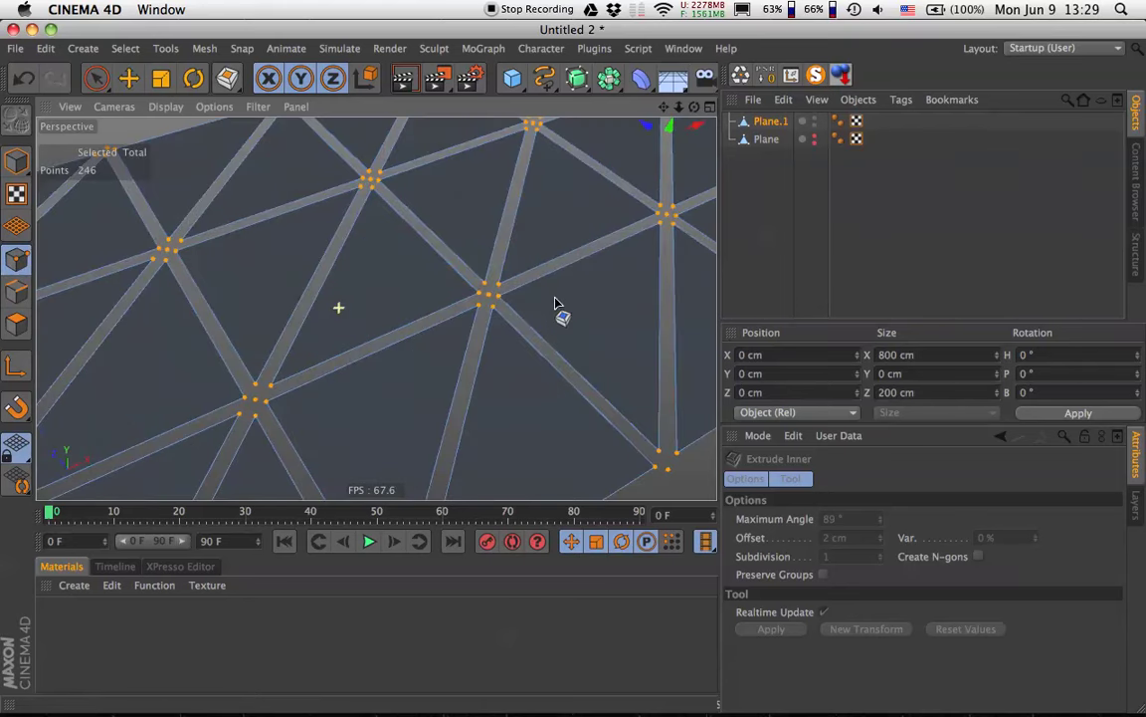
right_click(488, 298)
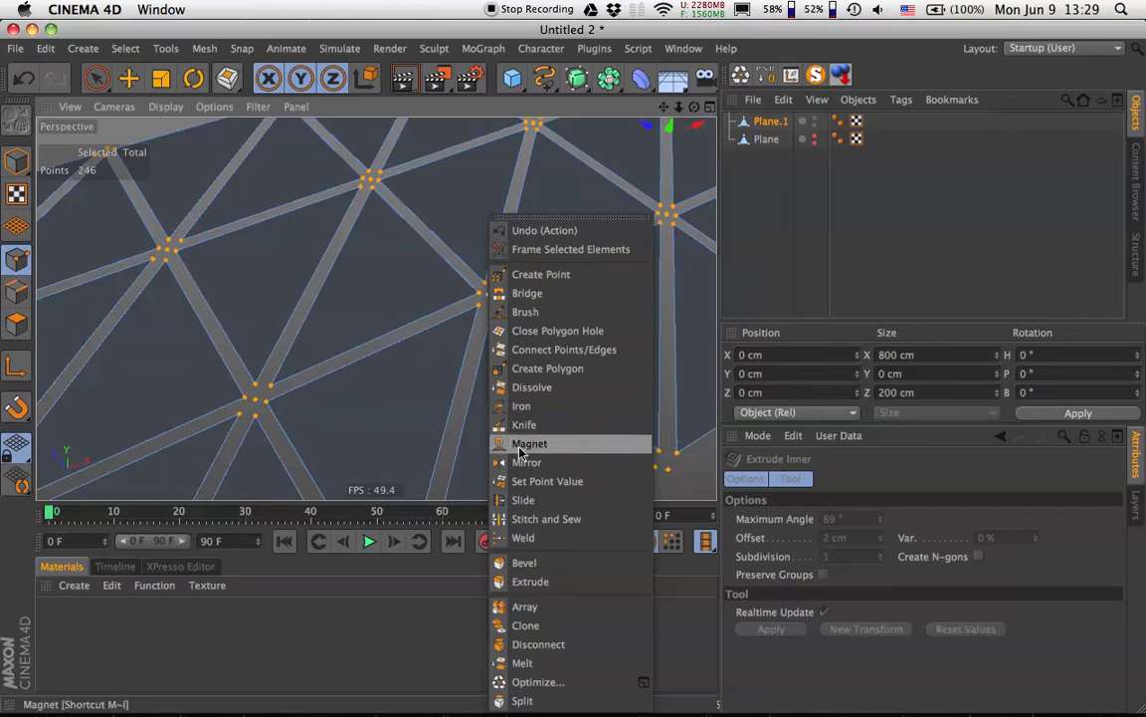
left_click(513, 683)
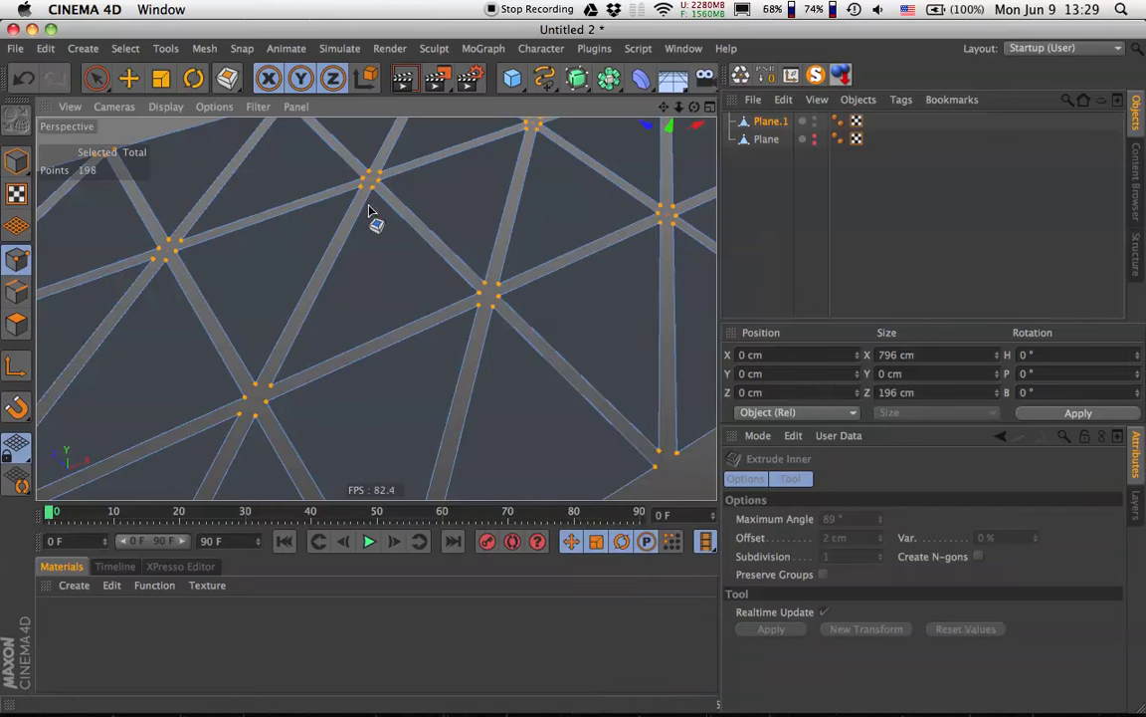
Switch back to Model mode, add a Cloth NURBS object and make the separated triangle plane its child.
right_click_drag(568, 307, 381, 321, "alt")
left_click_drag(382, 321, 336, 270, "alt")
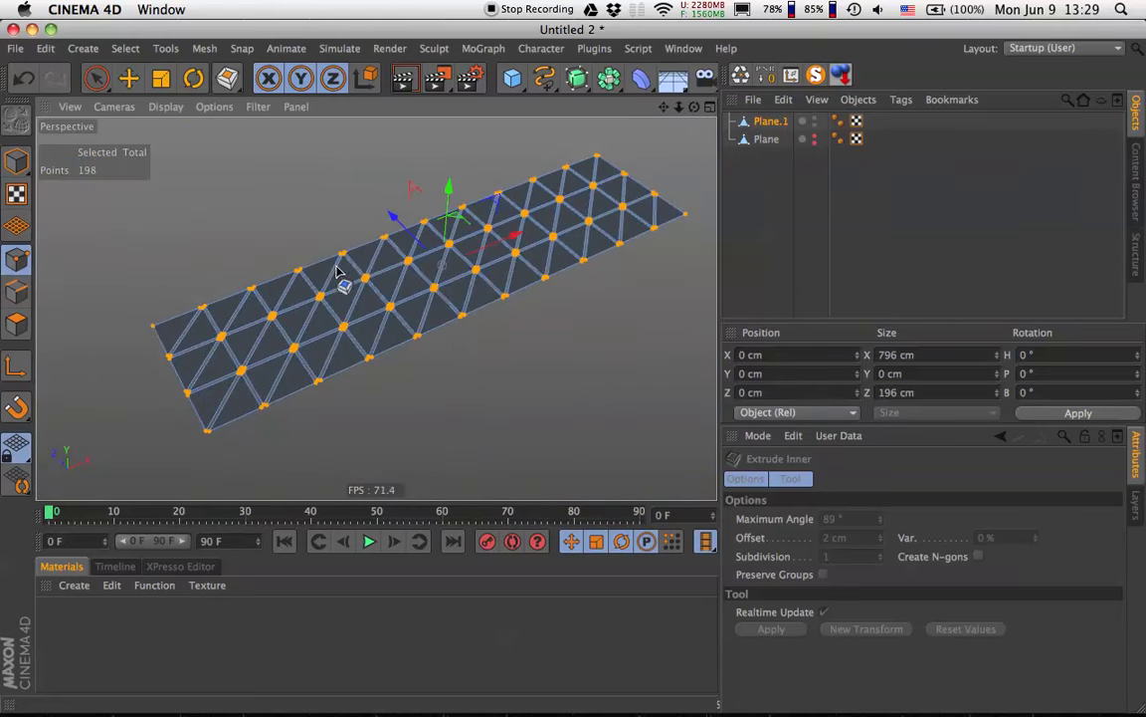
left_click(16, 160)
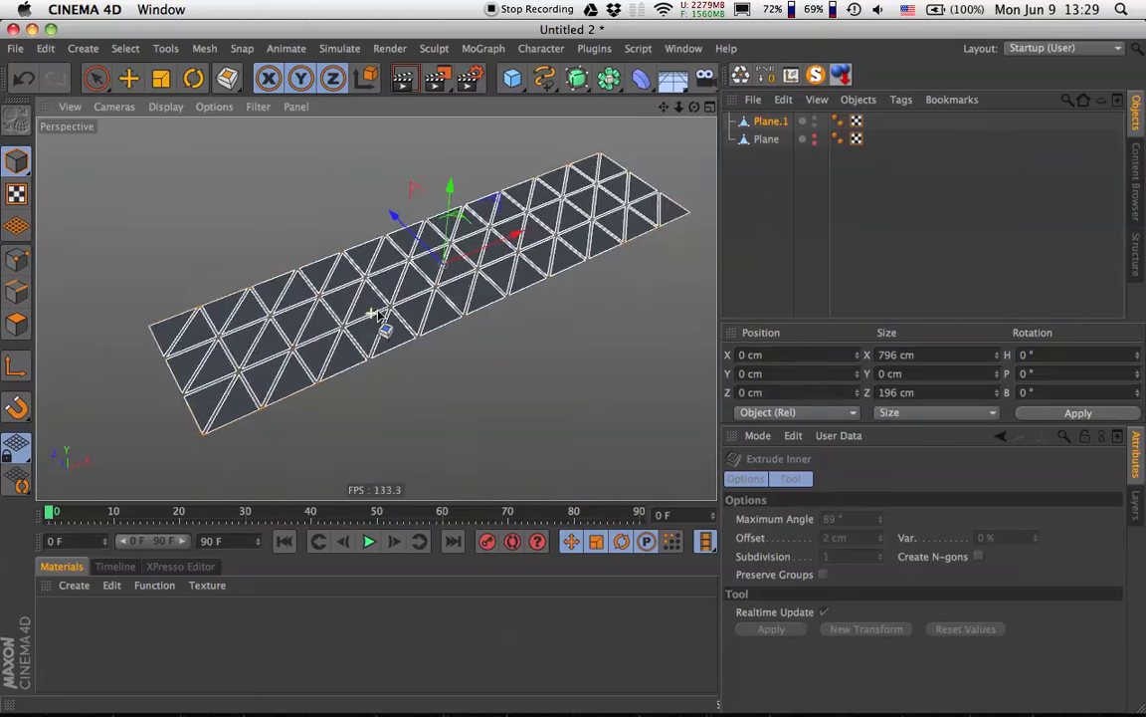
right_click_drag(373, 316, 417, 325, "alt")
left_click_drag(417, 326, 335, 260, "alt")
right_click_drag(335, 260, 464, 214, "alt")
left_click_drag(463, 214, 406, 259, "alt")
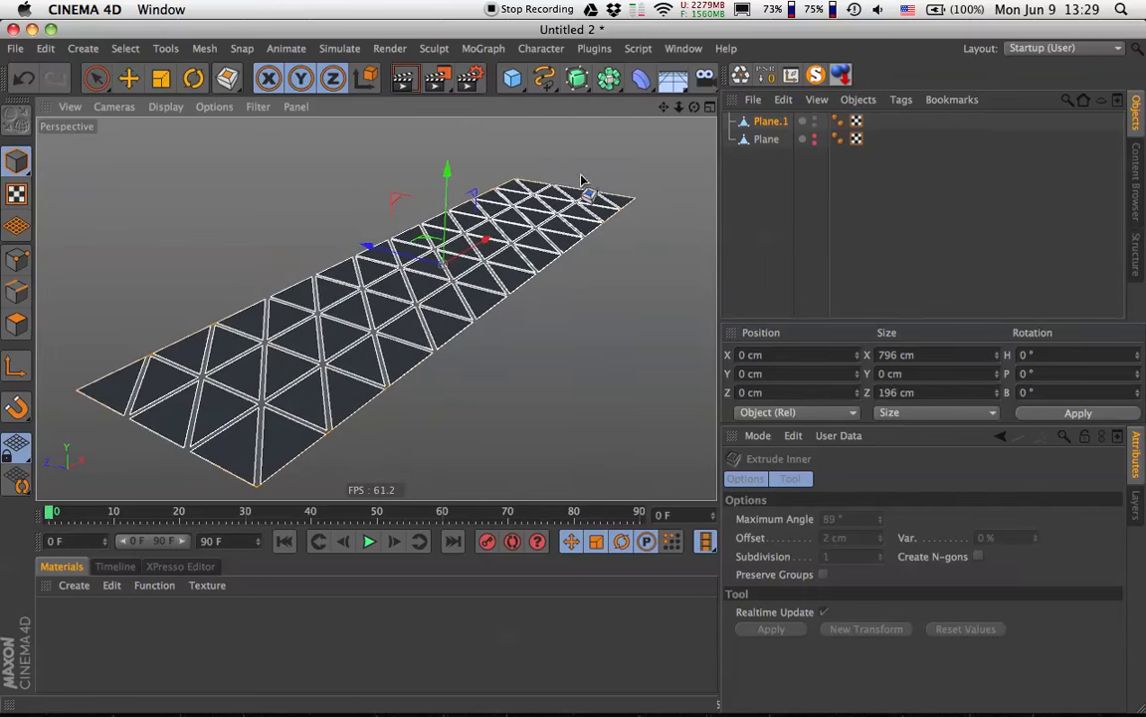
left_click(382, 52)
mouse_move(338, 48)
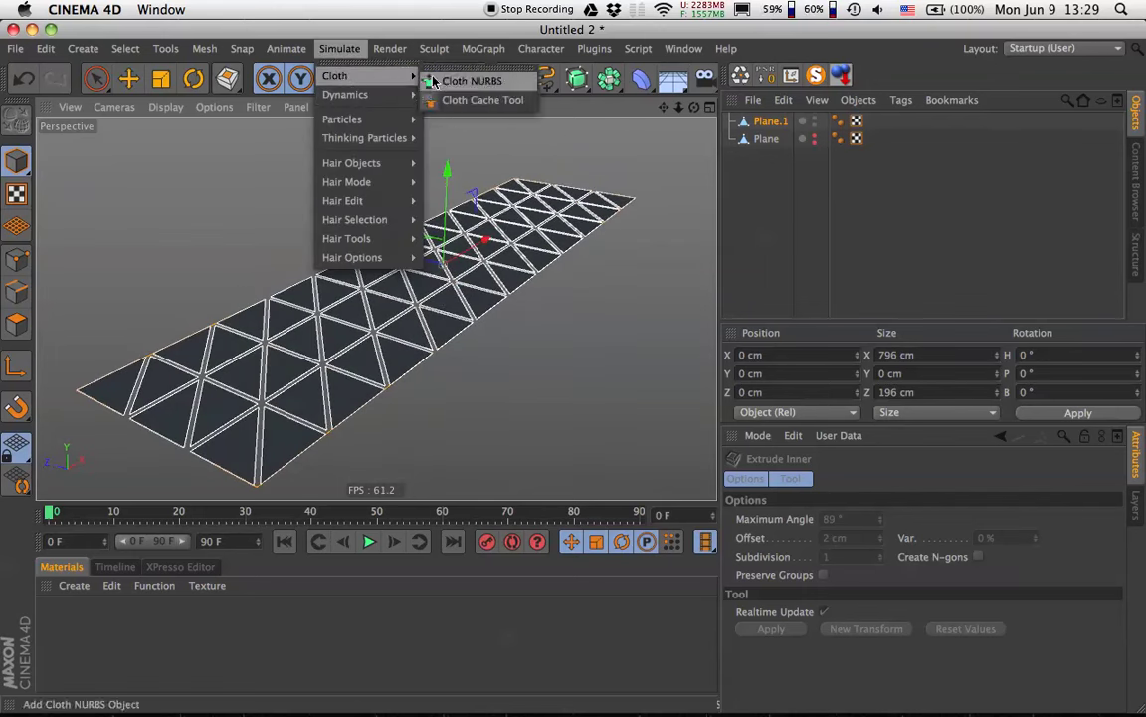
left_click(439, 83)
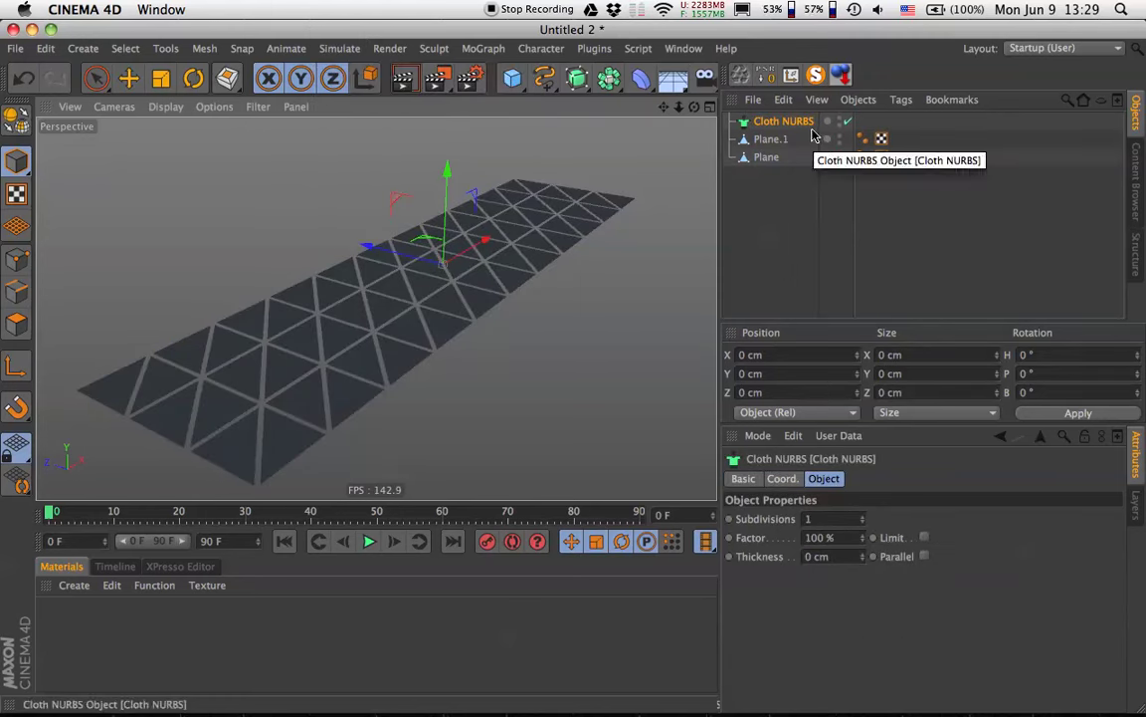
mouse_move(780, 139)
left_mouse_down()
mouse_move(766, 142)
mouse_move(771, 124)
left_mouse_up()
left_click(776, 139)
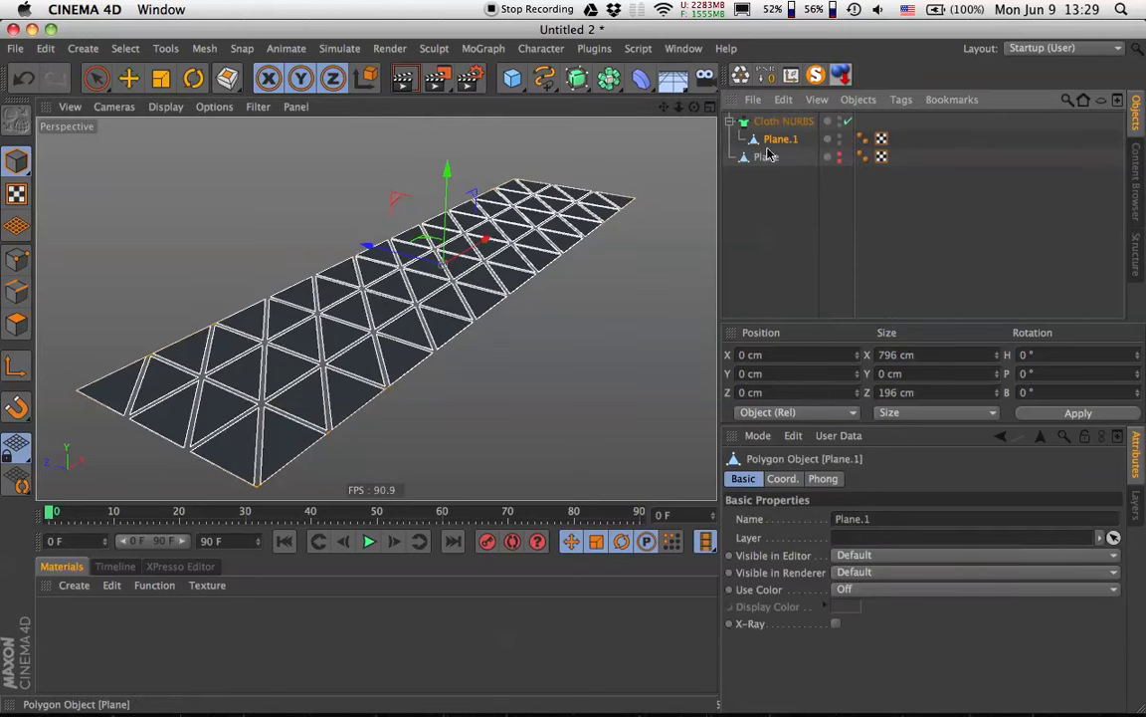
Set the Cloth NURBS subdivisions to 0 and its thickness to 3 cm.
left_click(785, 122)
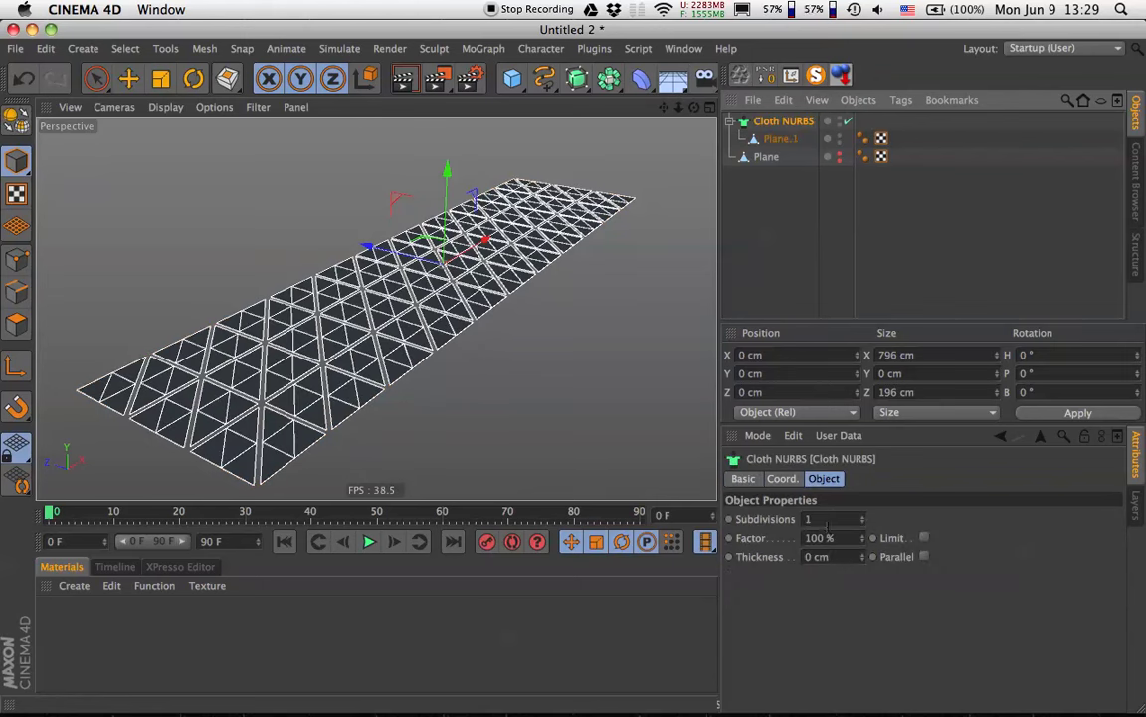
left_click(808, 518)
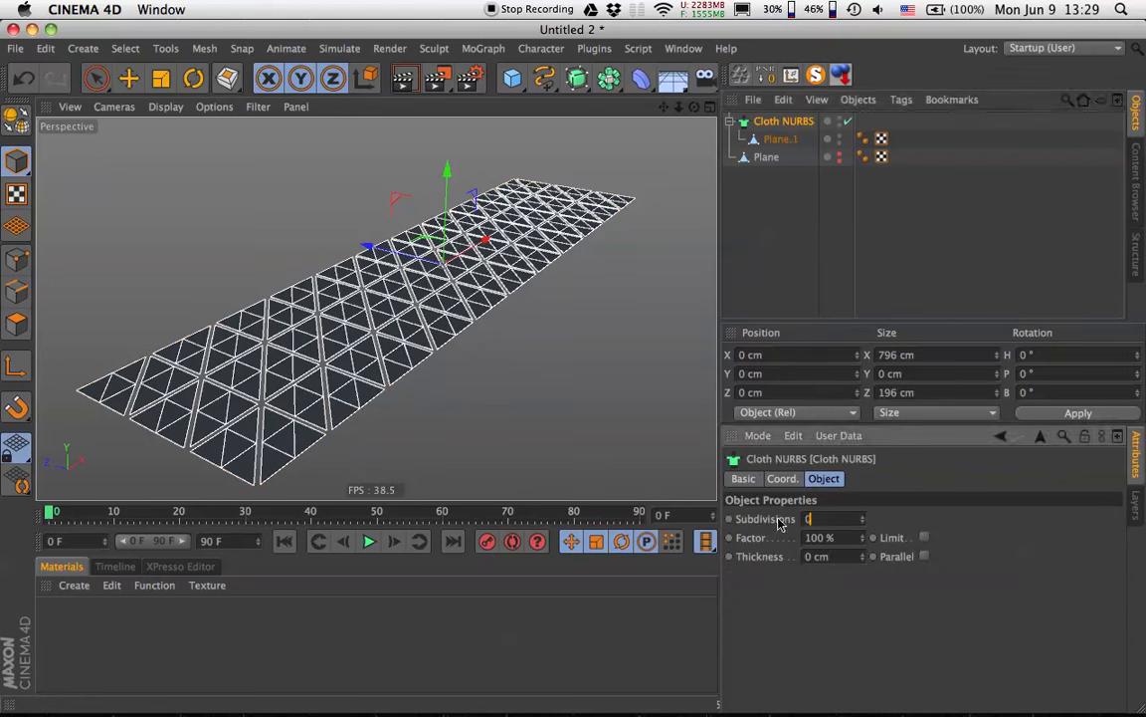
type("0")
left_click(816, 557)
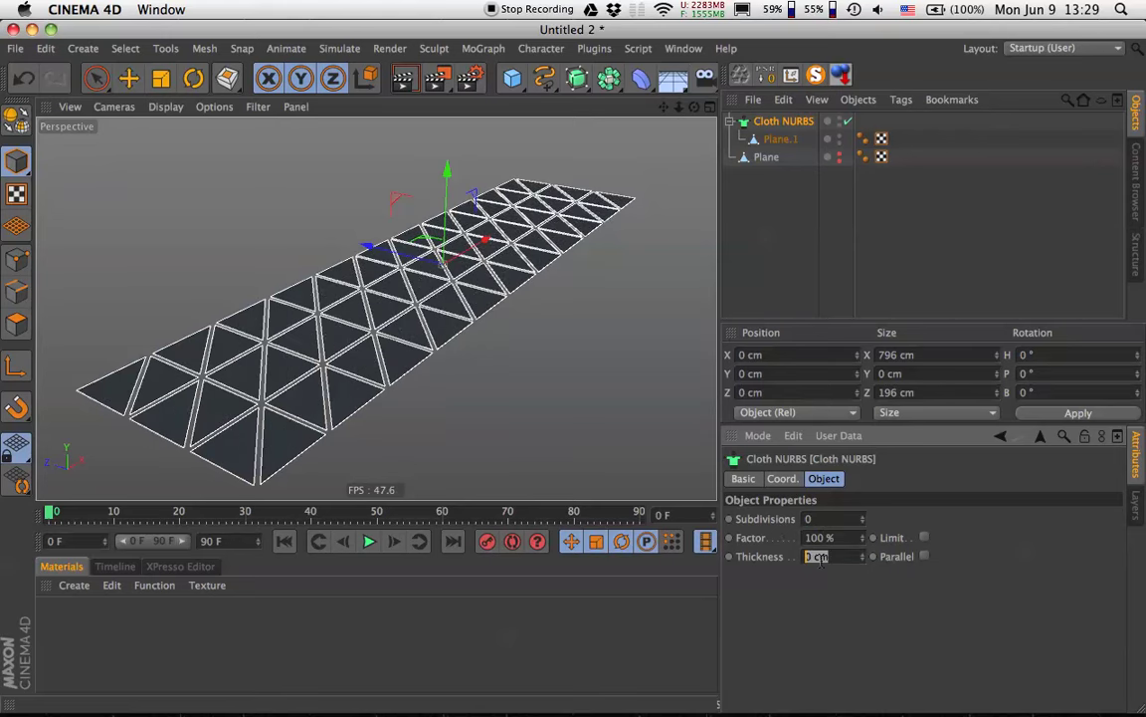
type("3")
key("Return")
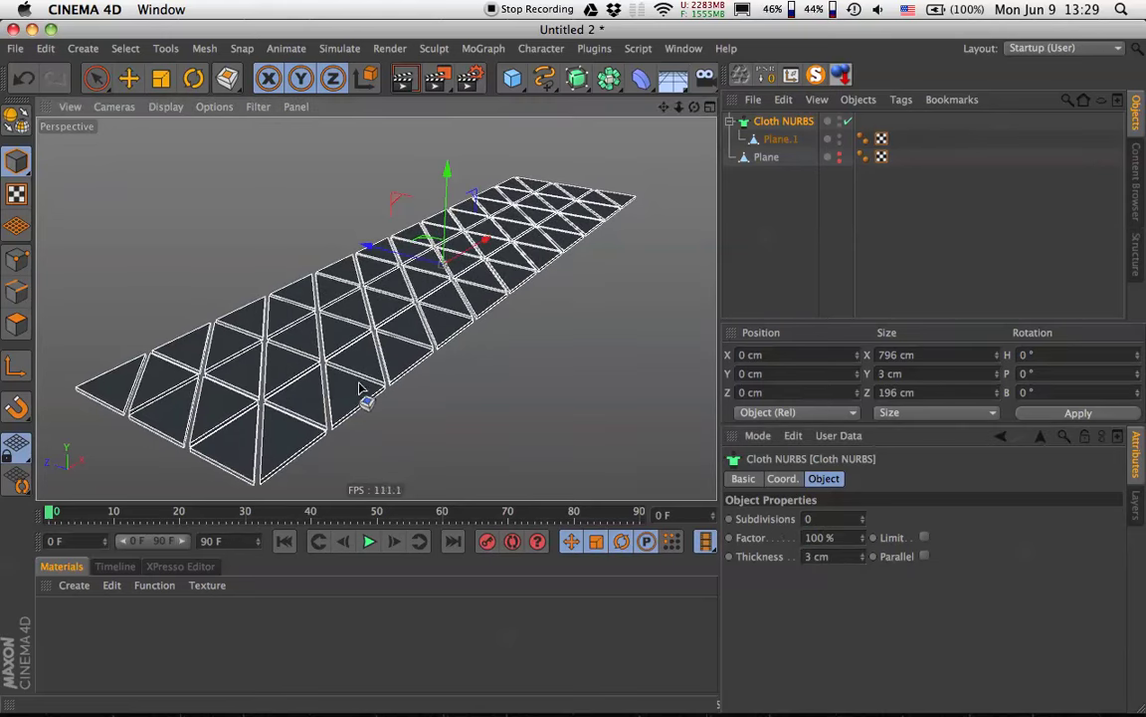
scroll(436, 363, "up", 3)
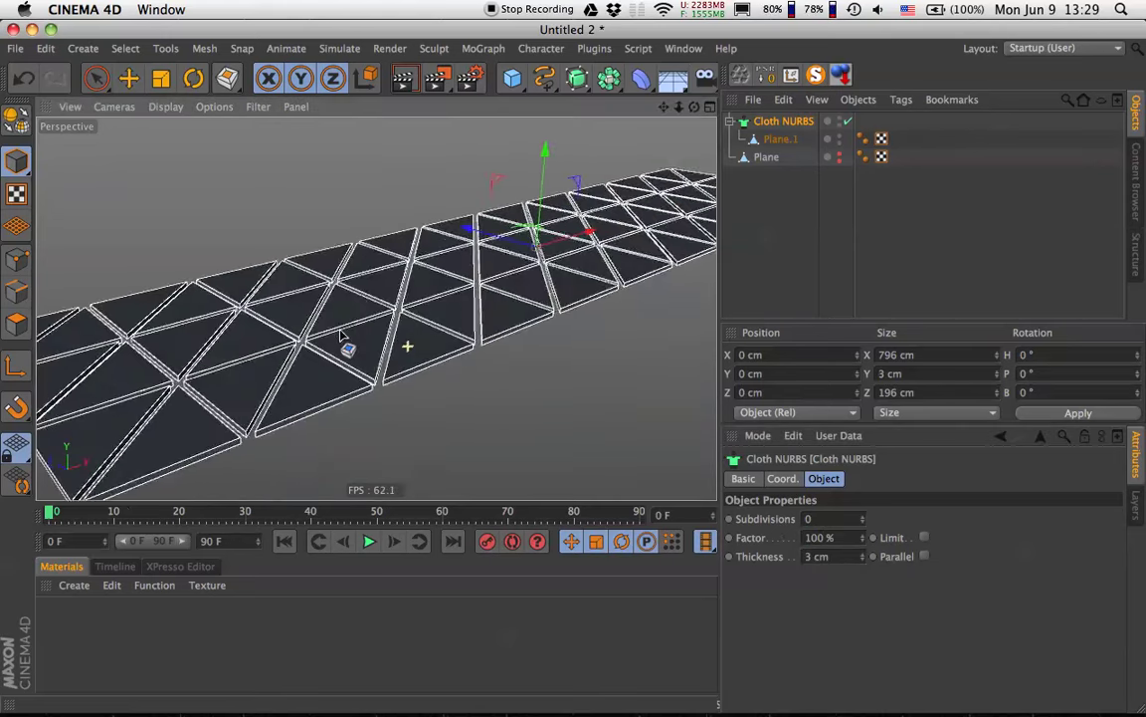
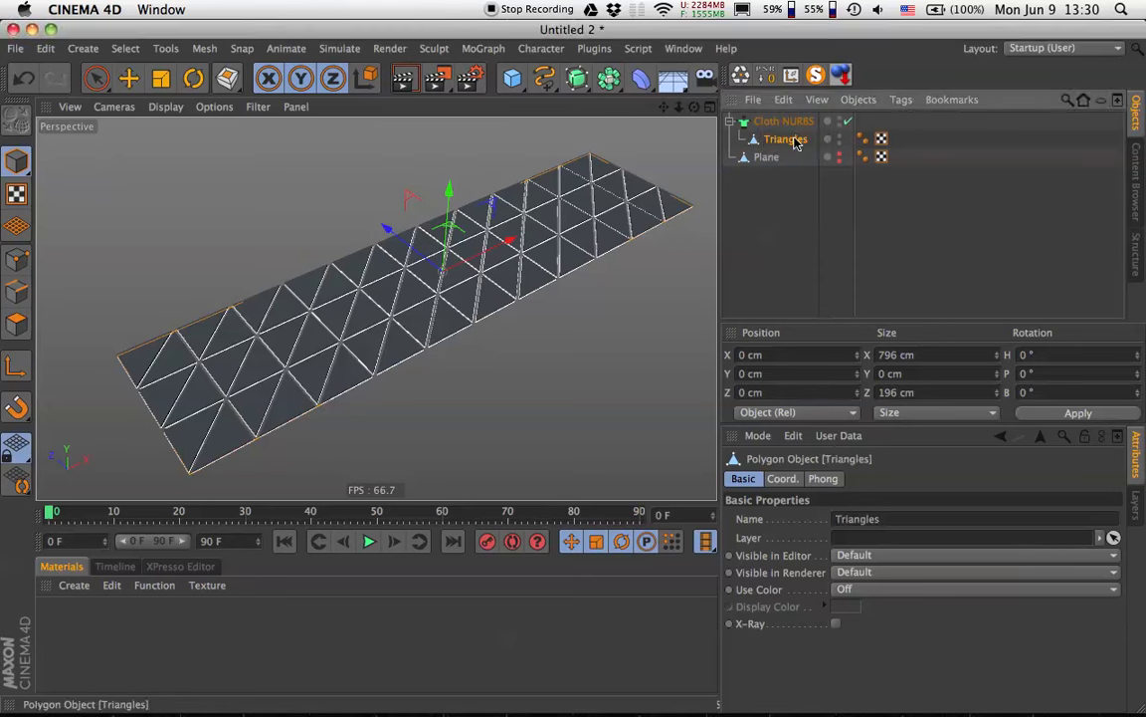
Rename the hidden original plane as Modifier.
left_click(768, 158)
double_click(778, 163)
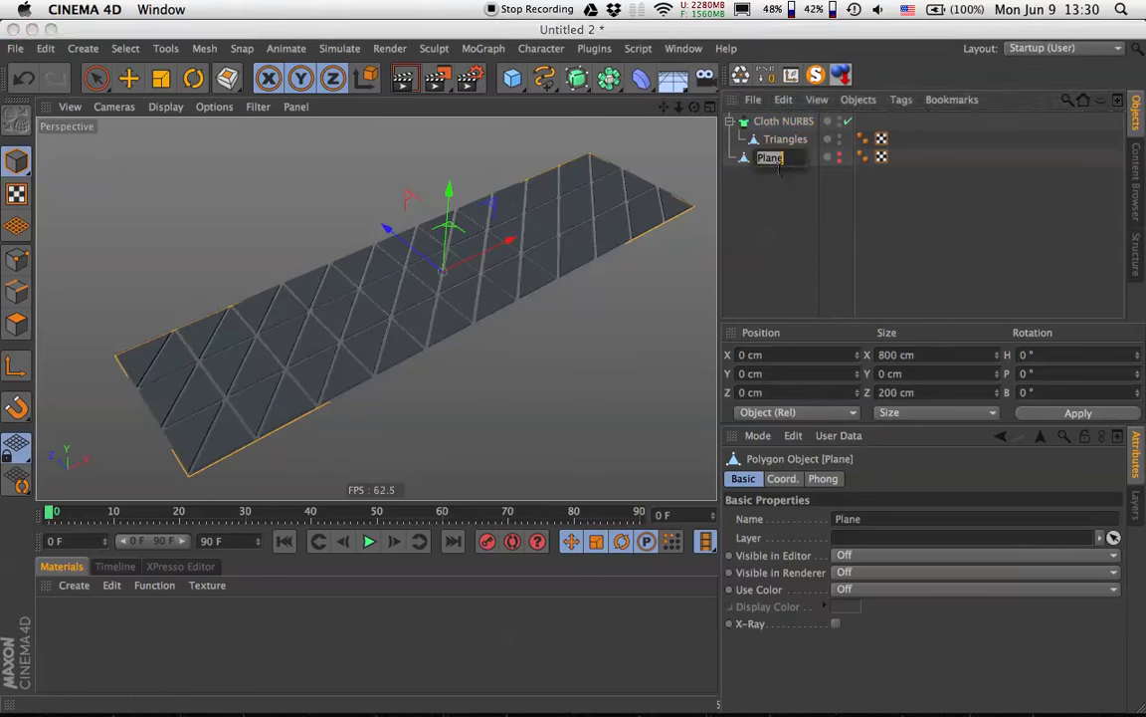
type("Modifier")
key("Return")
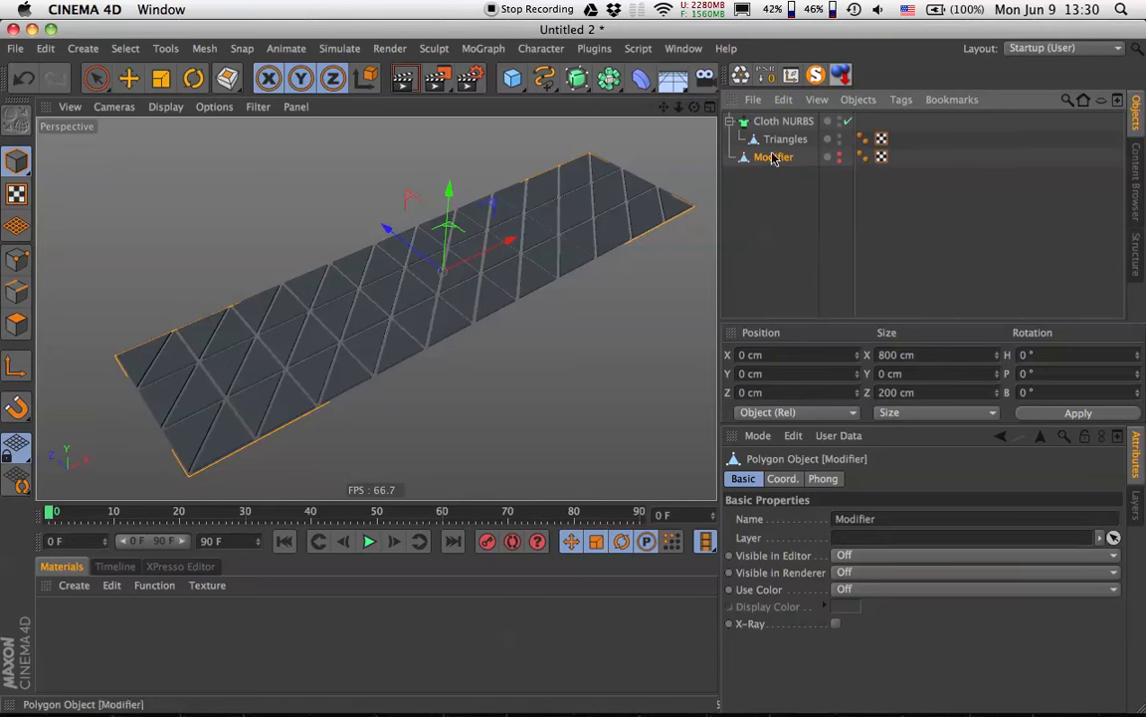
Disable the Cloth NURBS generator so the triangles are shown without thickness.
scroll(463, 337, "up", 5)
scroll(423, 332, "down", 3)
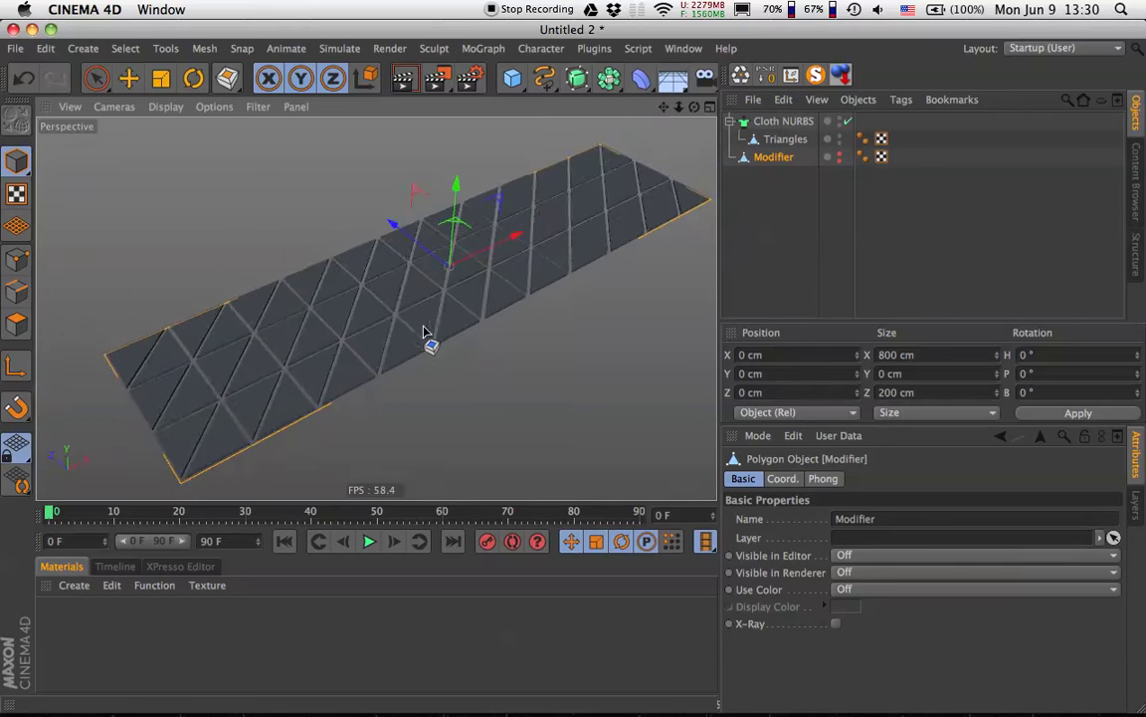
scroll(435, 316, "down", 1)
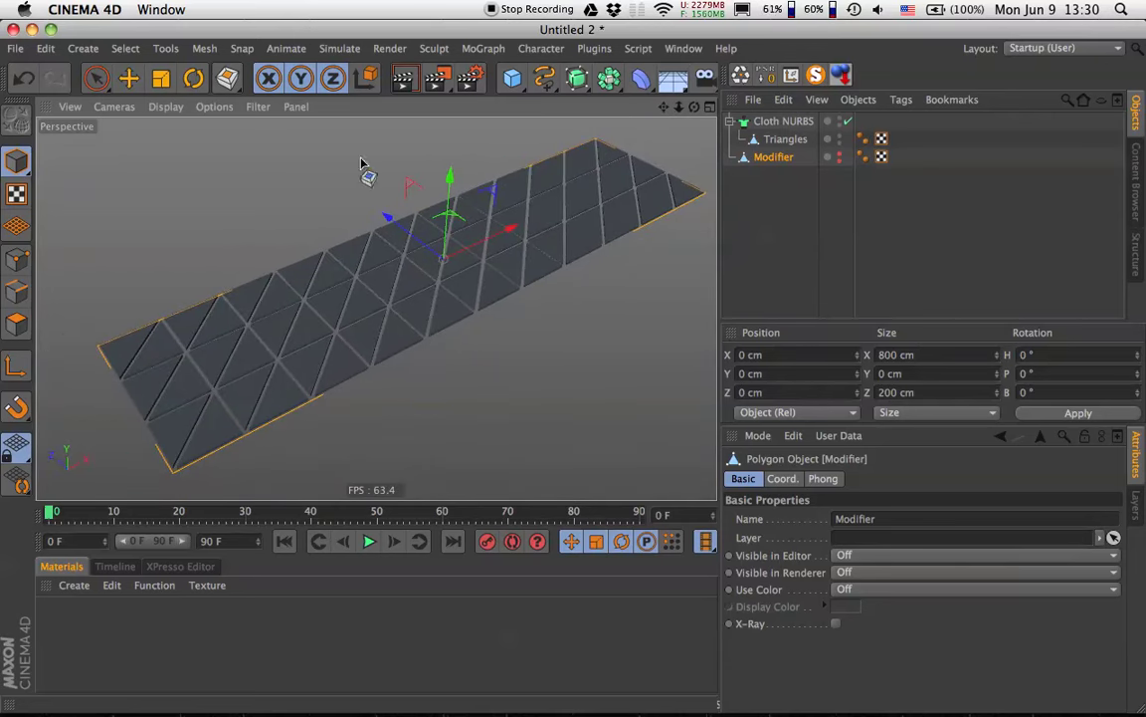
middle_click_drag(453, 274, 439, 276, "alt")
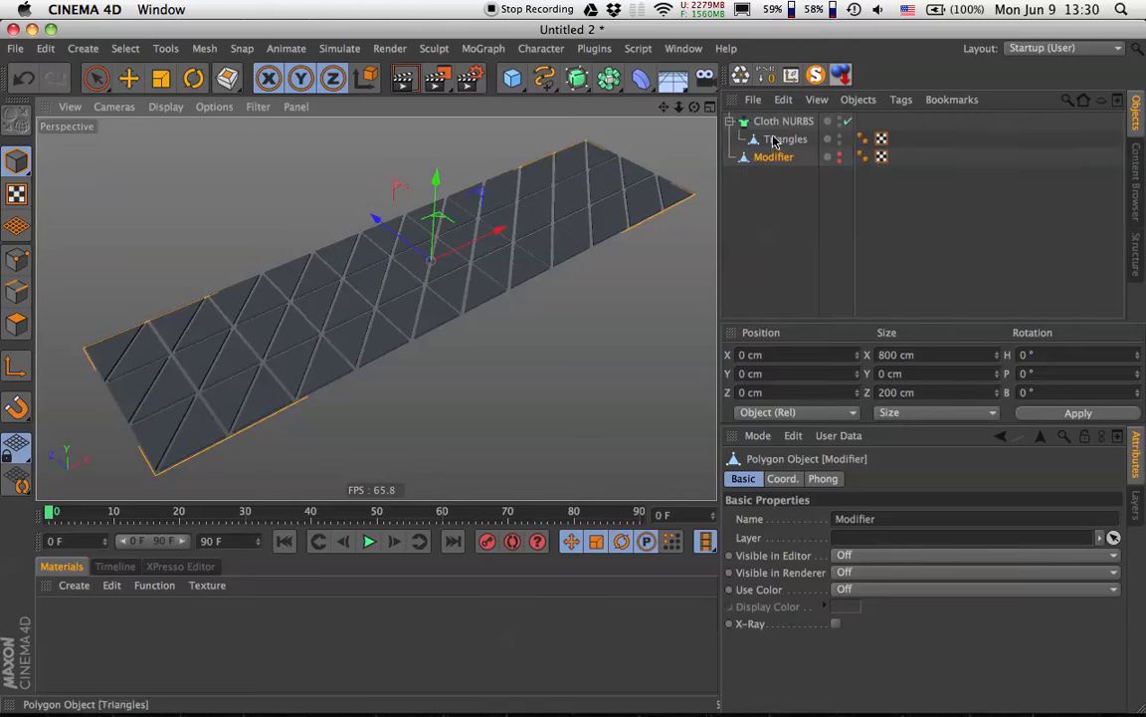
left_click(848, 120)
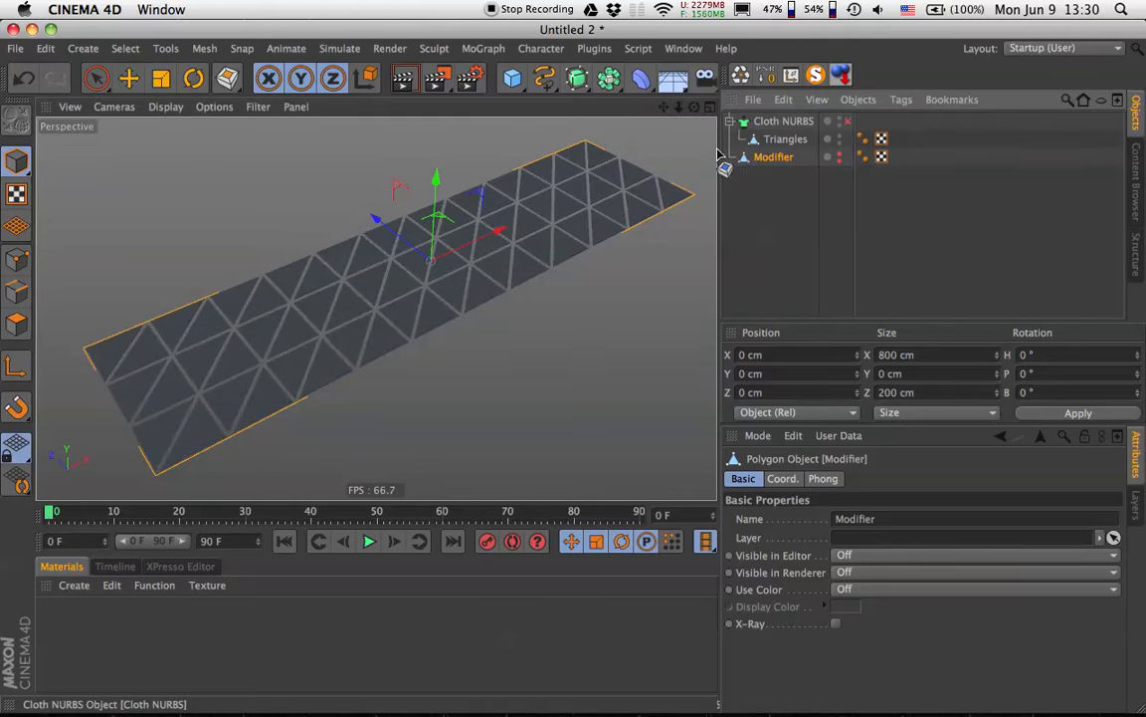
right_click_drag(294, 366, 394, 325, "alt")
scroll(458, 293, "down", 5)
scroll(517, 284, "up", 5)
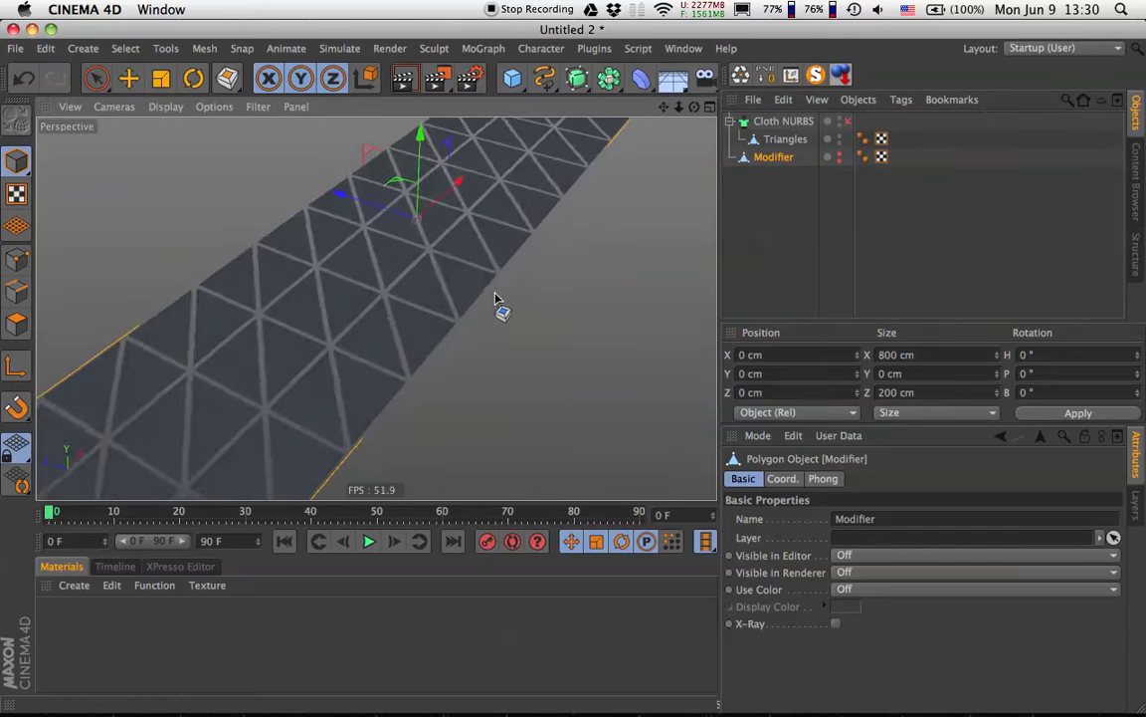
scroll(448, 329, "down", 6)
middle_click_drag(476, 246, 410, 249, "alt")
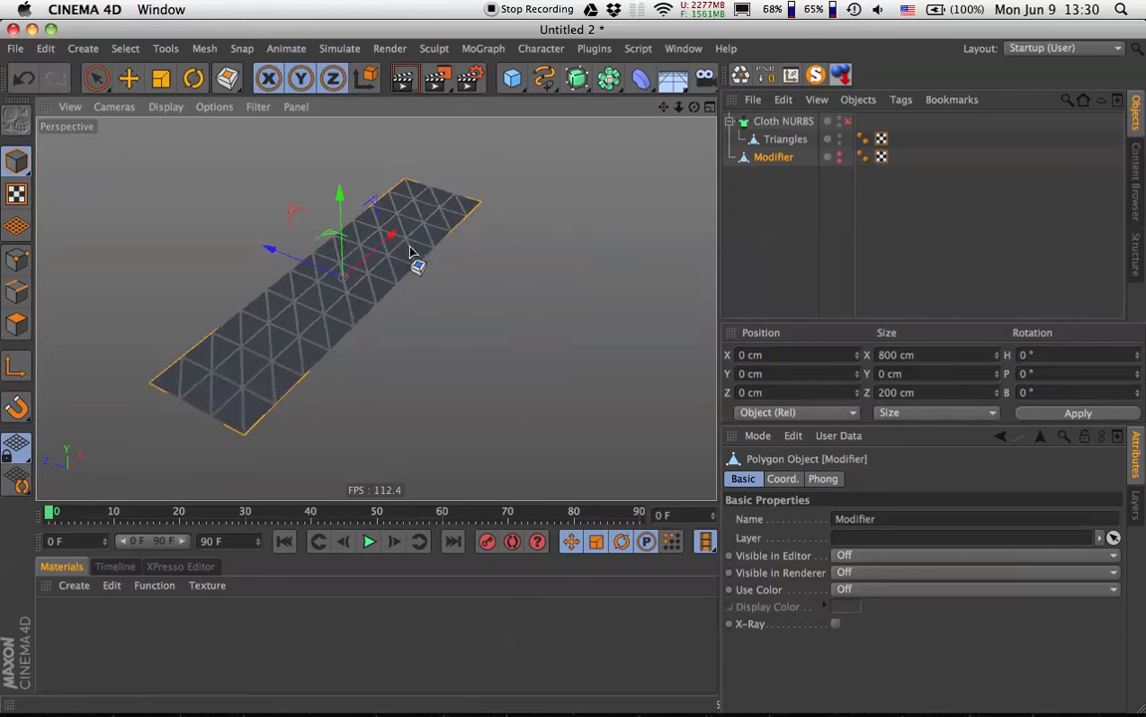
Make the Modifier plane visible in the editor and renderer and duplicate it.
left_click(843, 166)
left_click(839, 157)
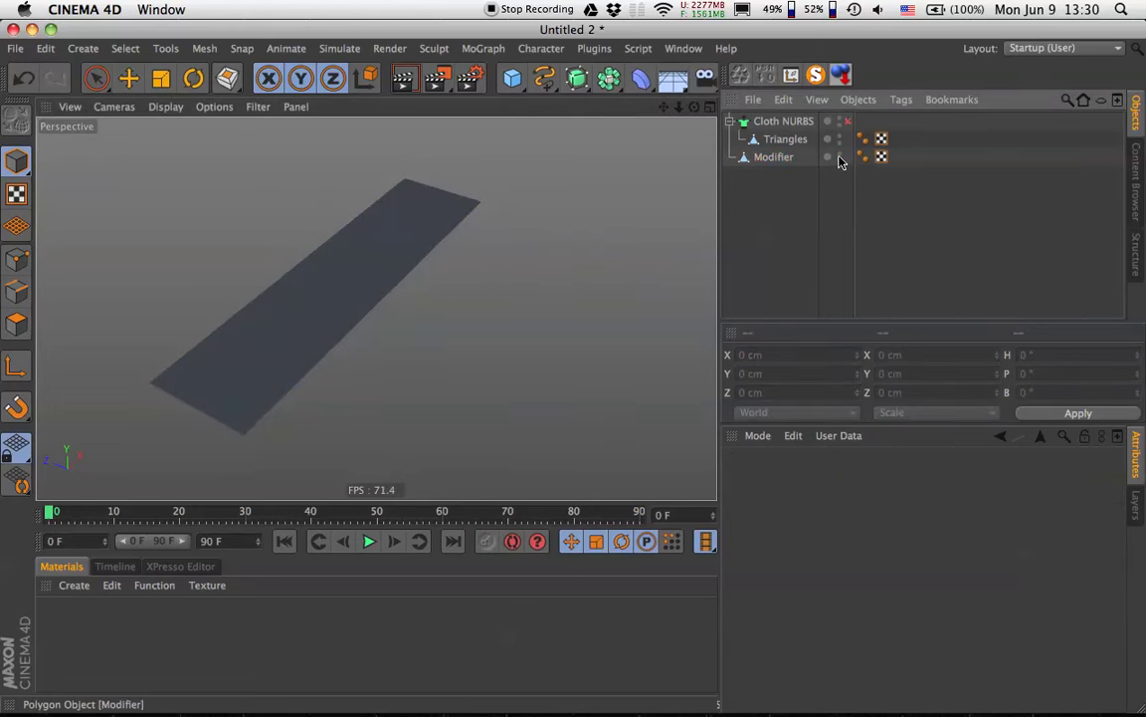
left_click(782, 164)
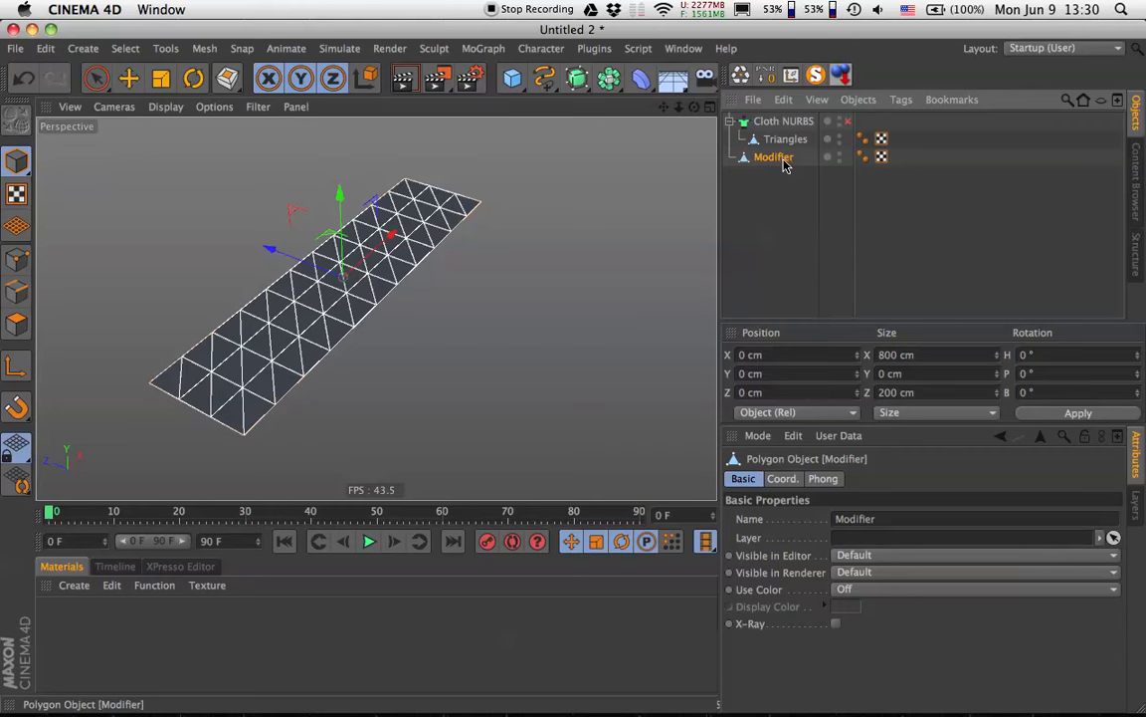
key("super+c")
key("super+v")
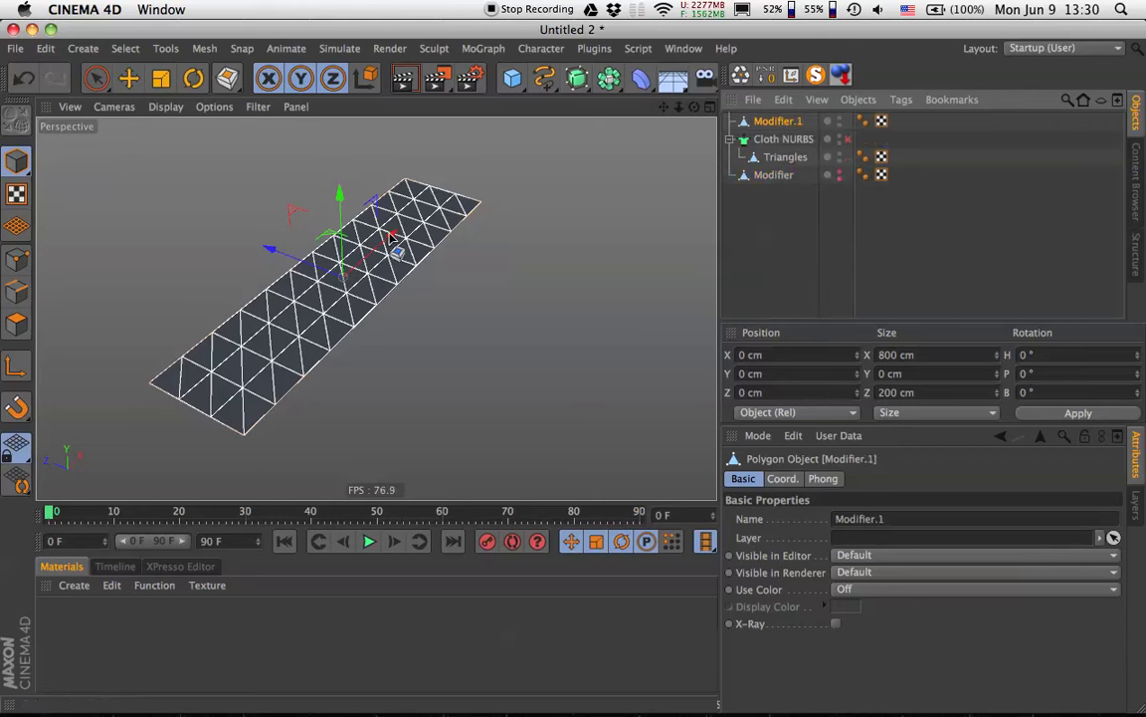
Move the duplicated plane along its Z axis until it lies clear beside the triangles, and deselect it.
key("e")
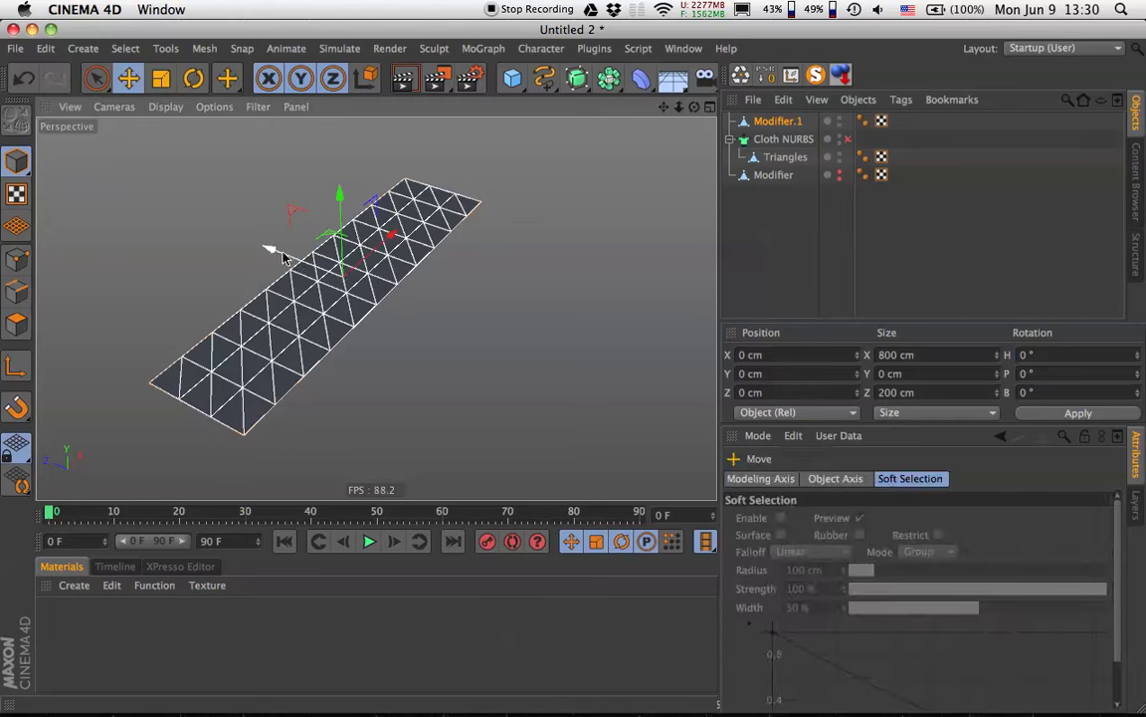
left_click_drag(276, 249, 430, 309)
left_click(624, 340)
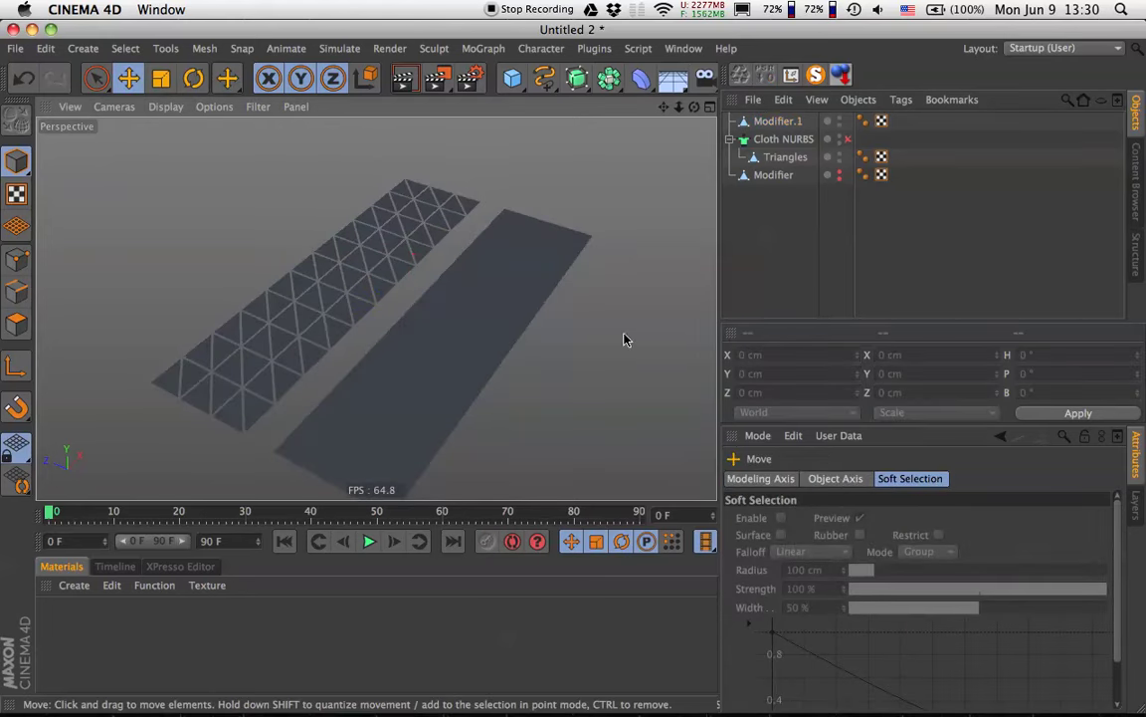
scroll(370, 336, "up", 2)
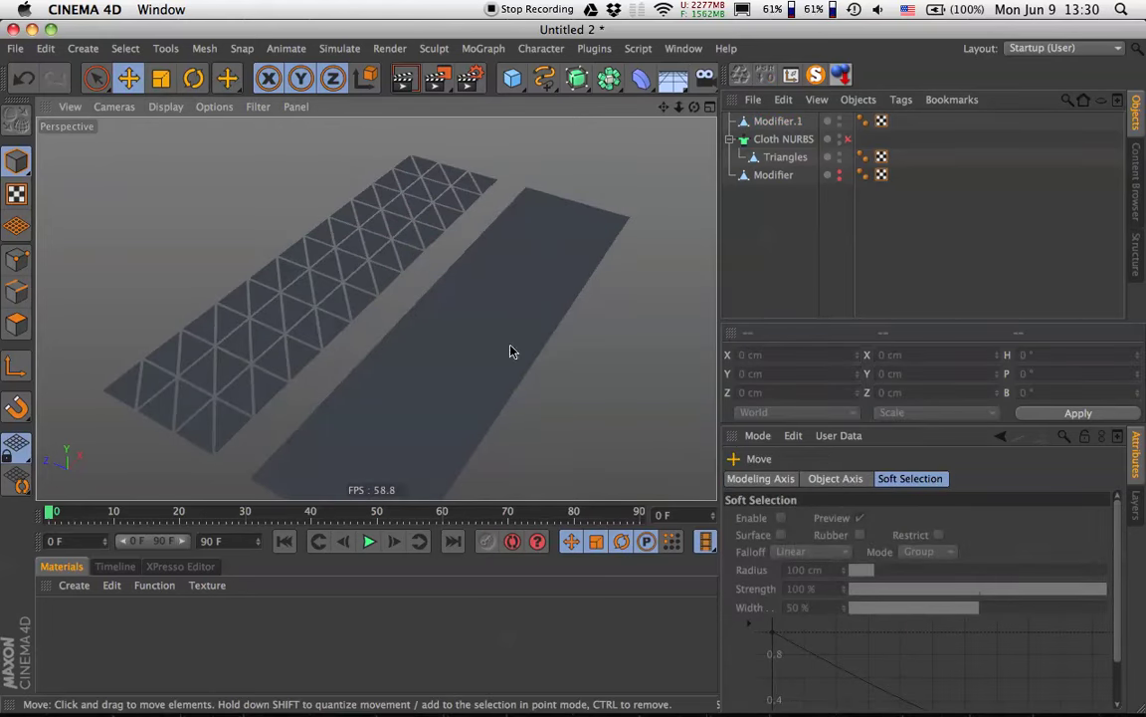
Set the perspective view's display to shading with lines so the edges of both triangulated planes are shown.
left_click(163, 106)
left_click(189, 153)
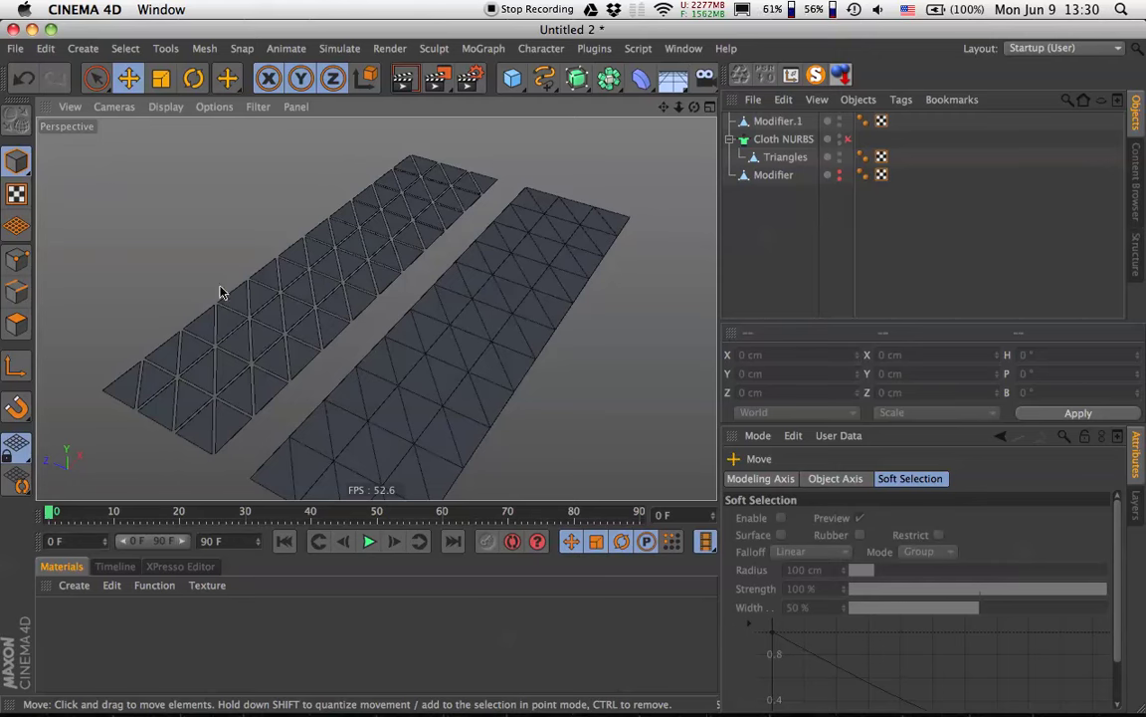
left_click_drag(413, 424, 466, 319, "alt")
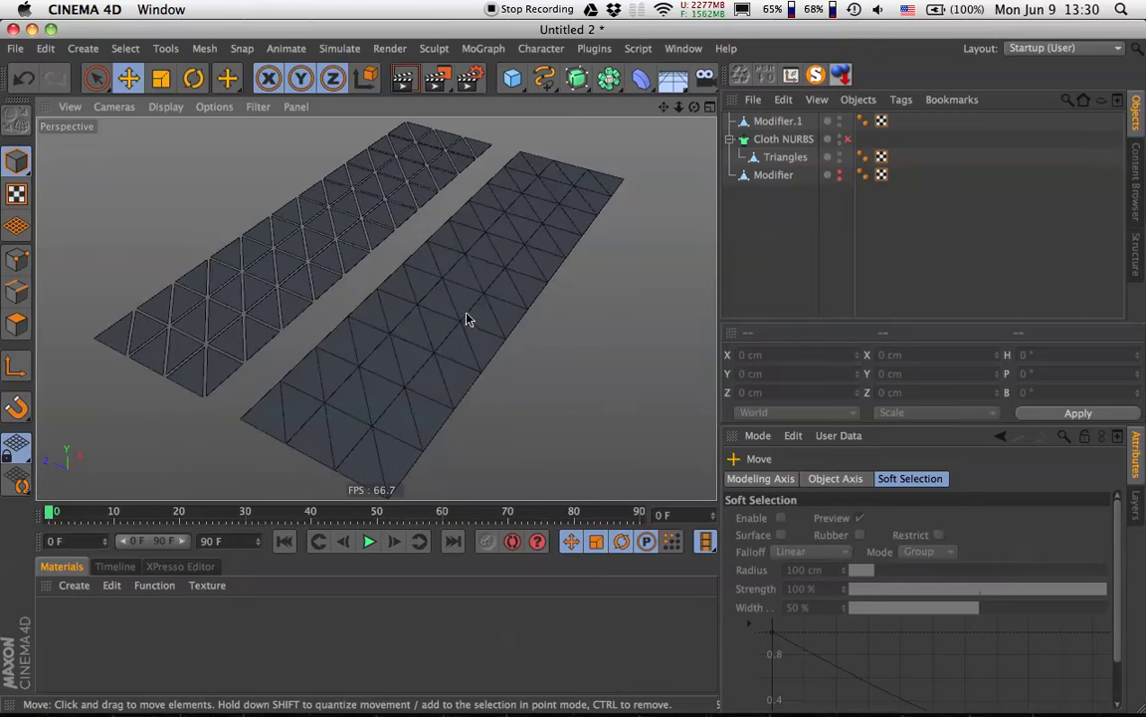
Add a Displacer deformer and make it a child of the duplicated plane Modifier.1.
left_click(642, 83)
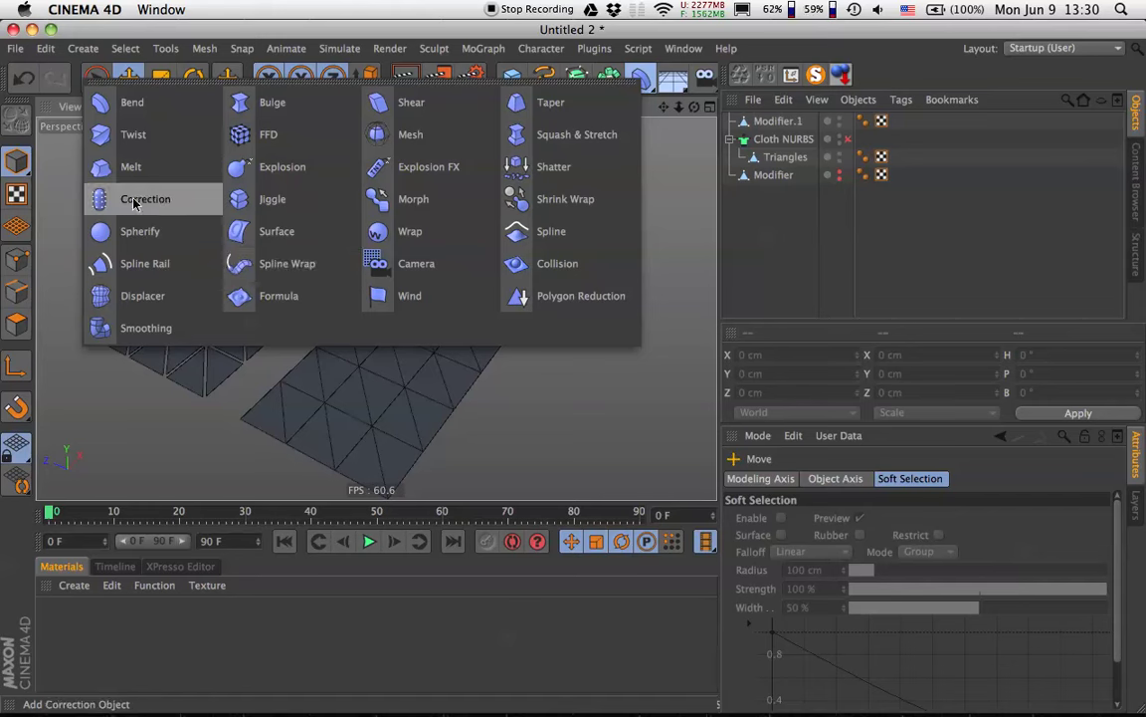
left_click(131, 299)
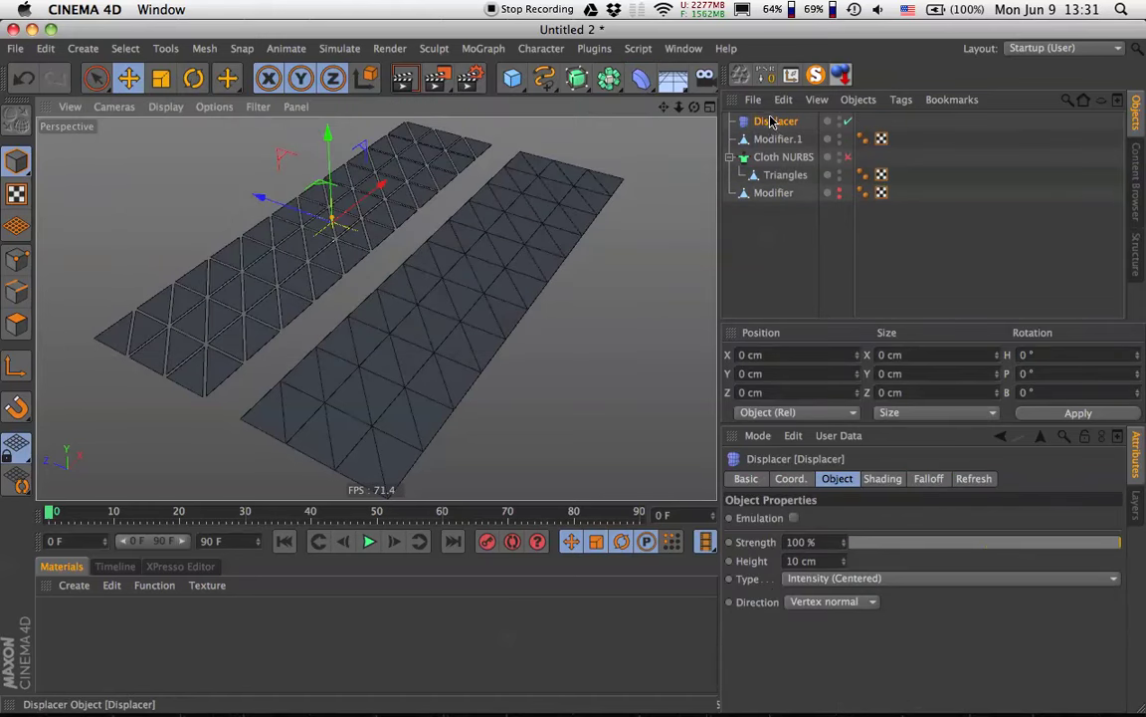
left_click_drag(764, 121, 778, 145)
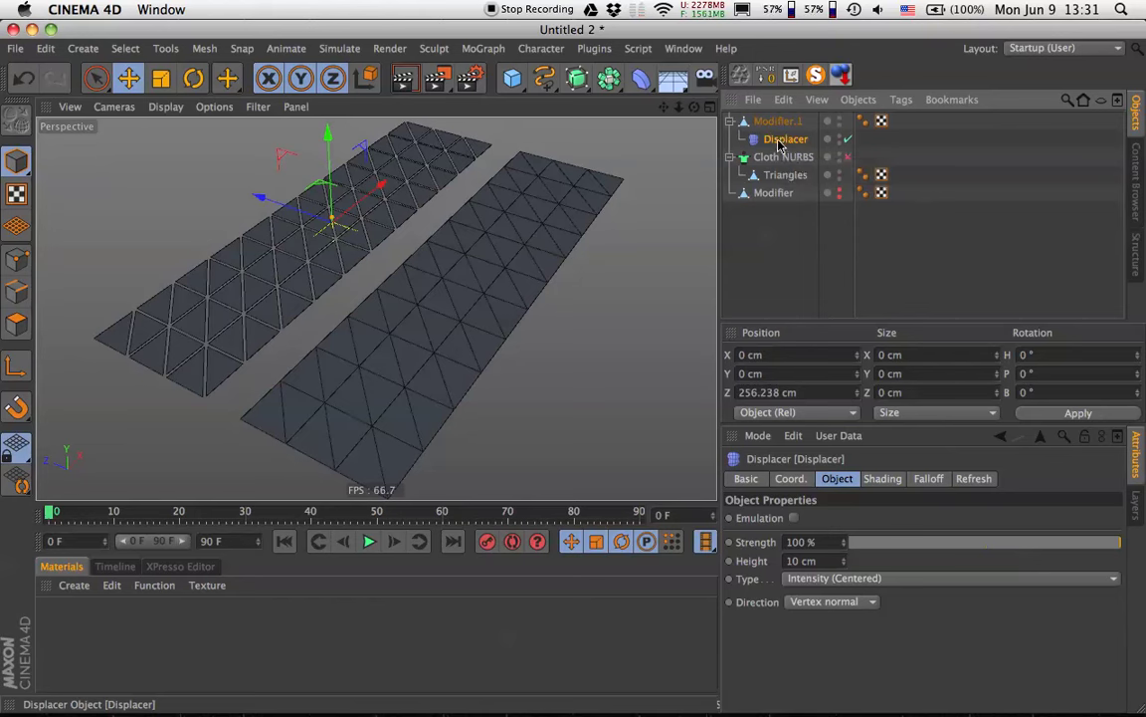
Load a Noise shader into the shading of the Displacer under Modifier.1.
left_click(876, 482)
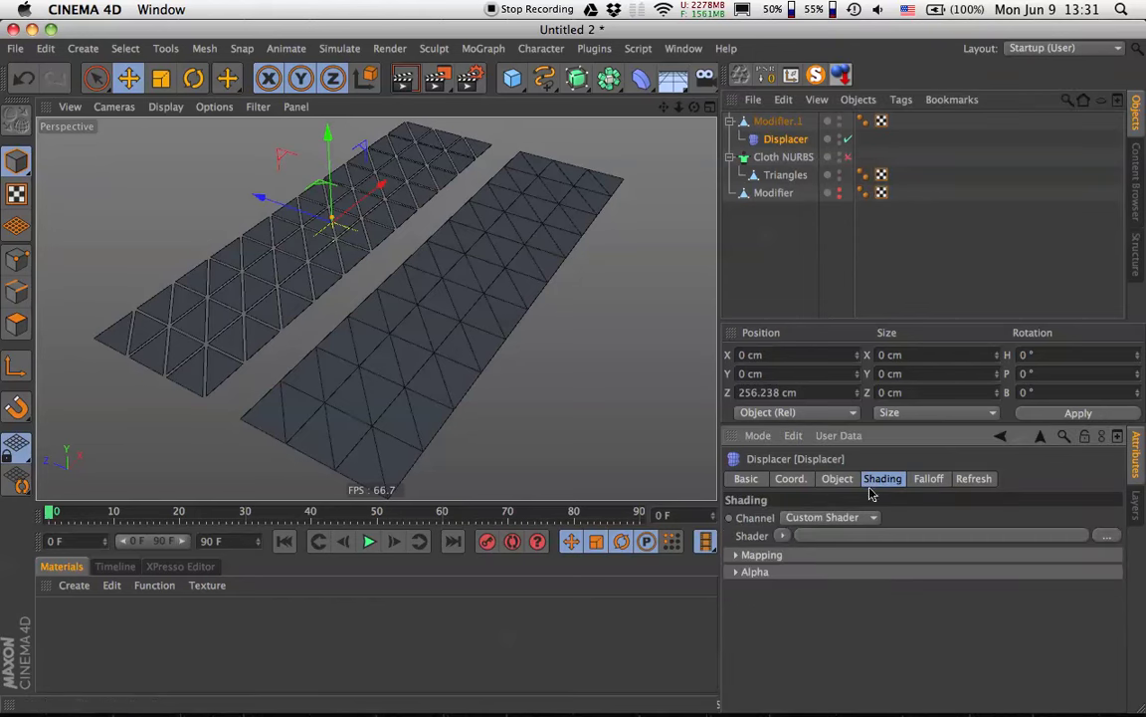
left_click(782, 536)
left_click(814, 282)
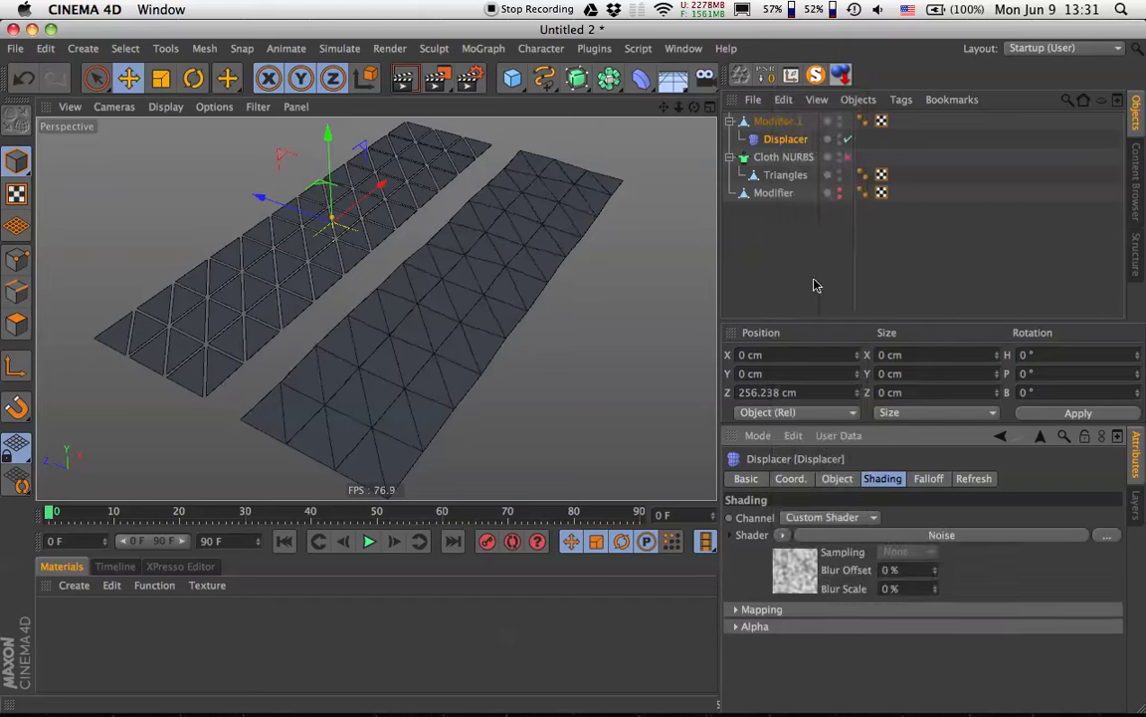
left_click_drag(503, 350, 506, 265, "alt")
Set the height of the Displacer under Modifier.1 to 105 cm and view the displaced plane from several angles.
left_click(834, 481)
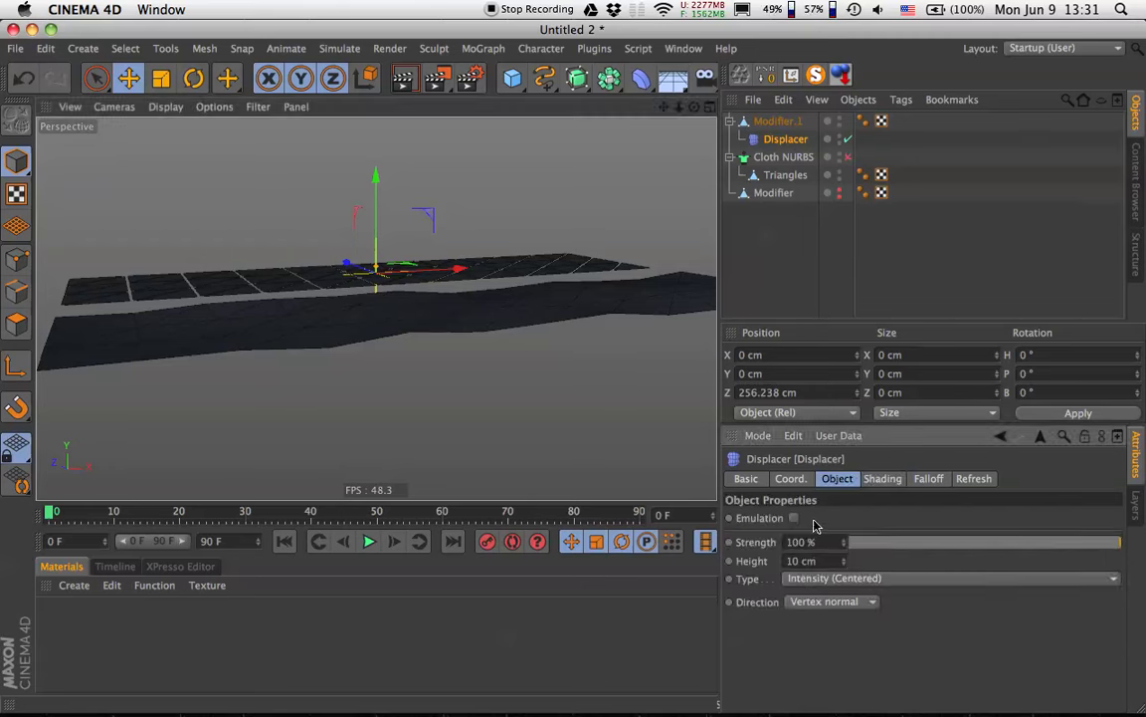
left_click_drag(844, 560, 892, 560)
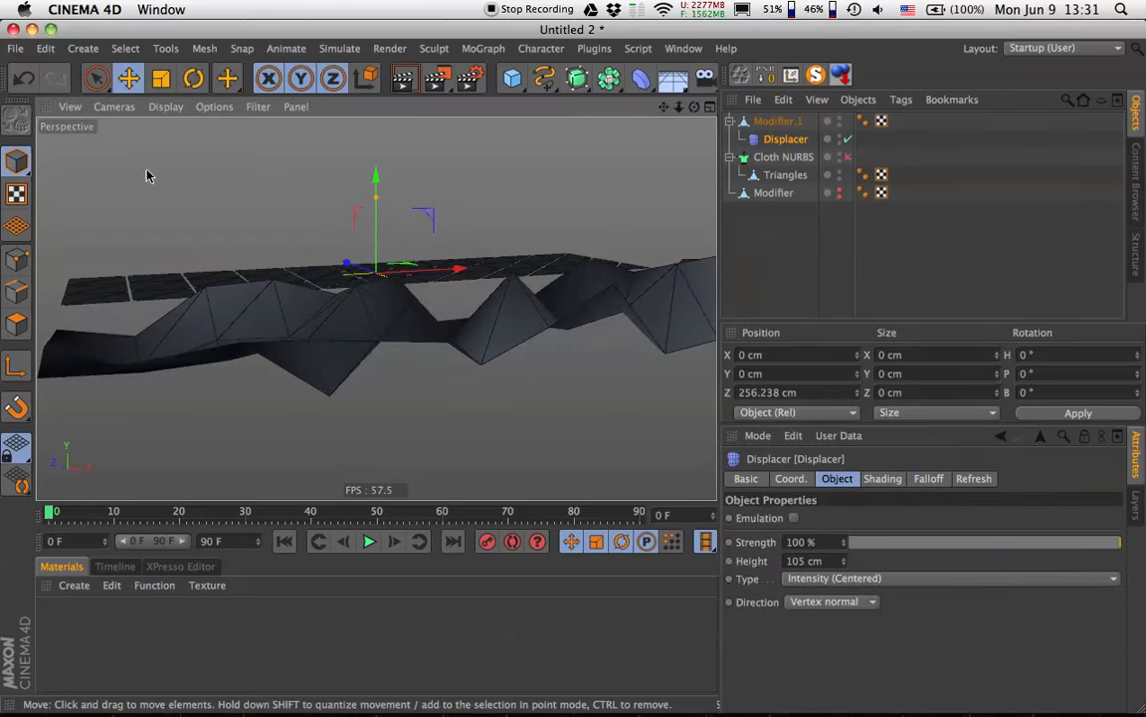
left_click_drag(147, 176, 227, 227, "alt")
left_click_drag(391, 303, 340, 386, "alt")
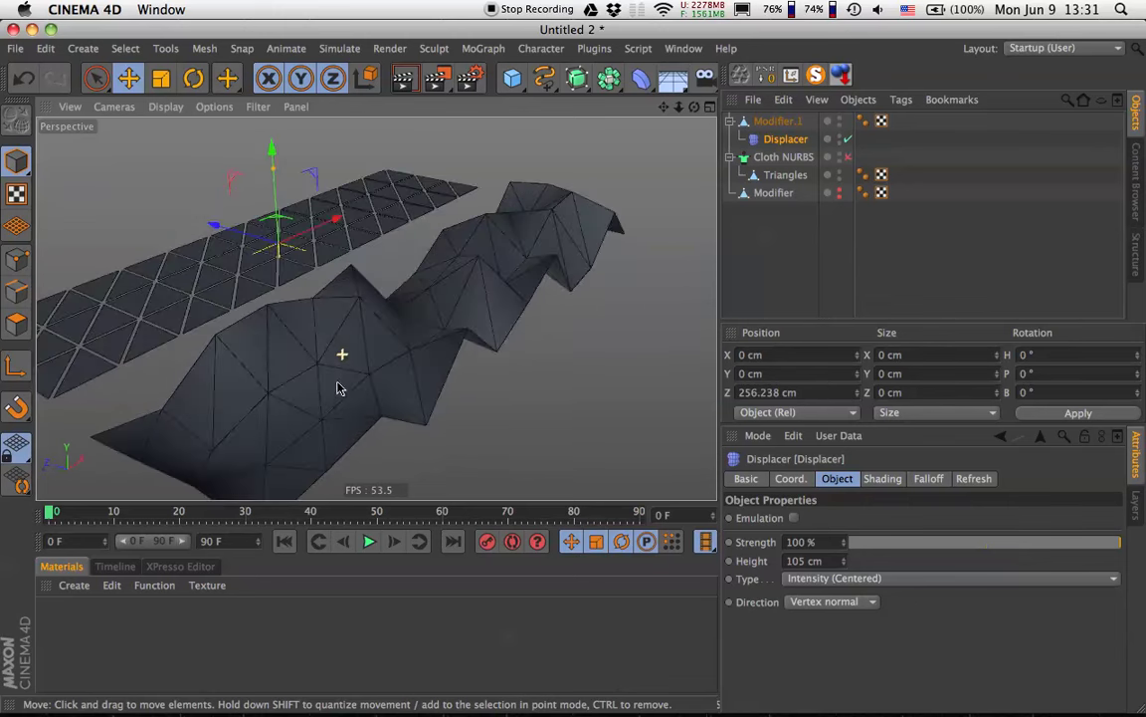
left_click_drag(267, 262, 499, 225, "alt")
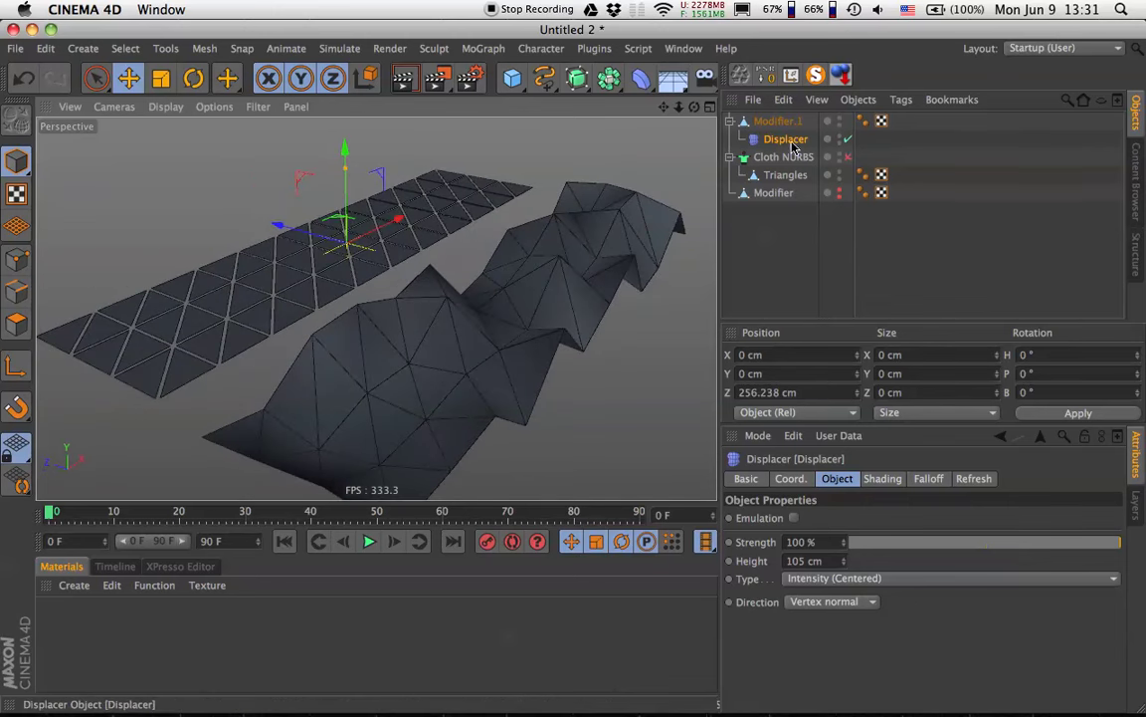
Copy the Displacer as a child of the Triangles object and examine the displaced triangles up close.
left_click_drag(788, 144, 786, 177)
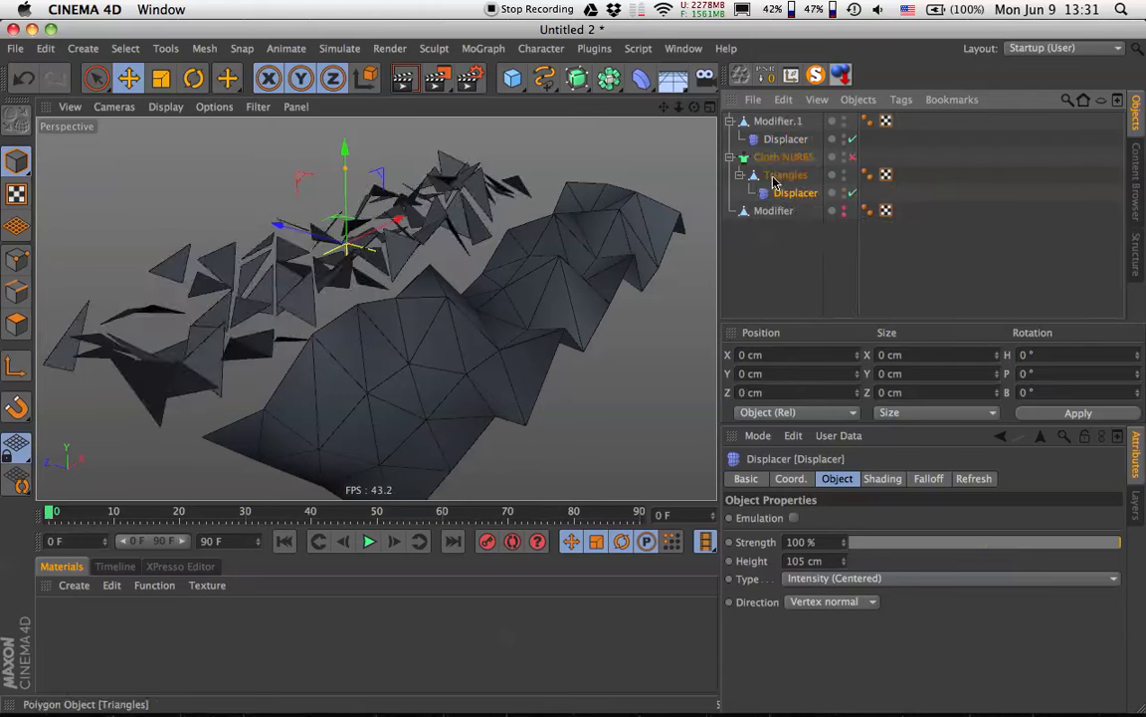
left_click_drag(340, 251, 356, 279, "alt")
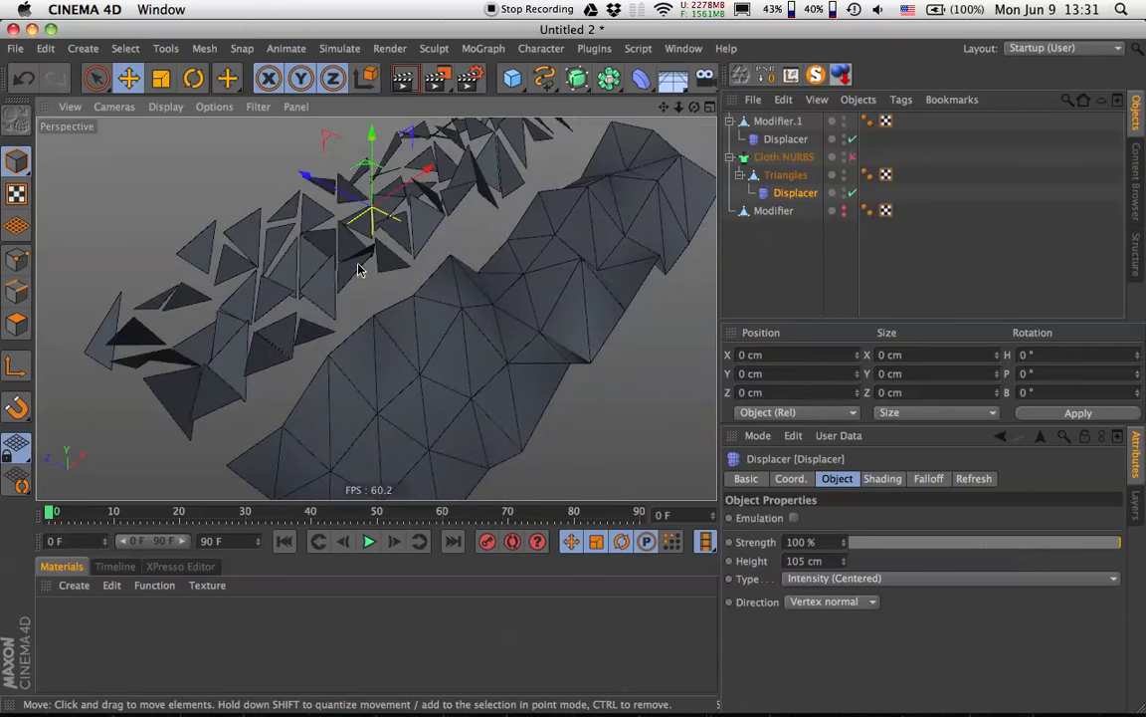
left_click_drag(219, 289, 438, 299, "alt")
scroll(256, 282, "up", 8)
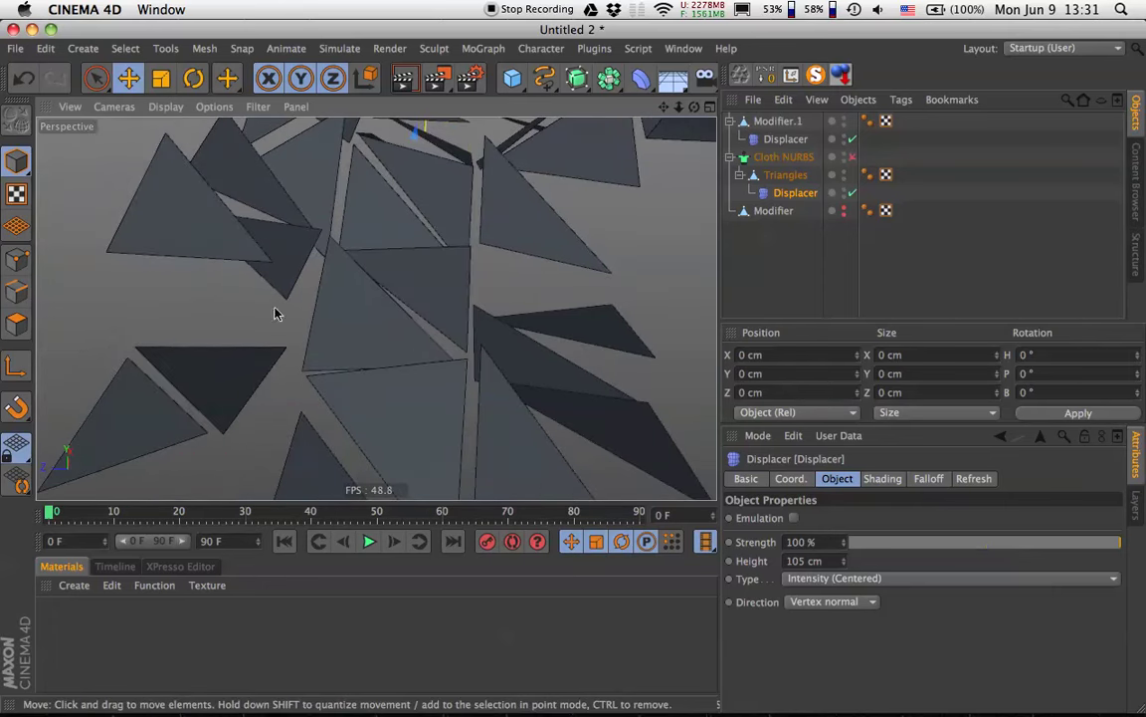
left_click_drag(236, 378, 434, 337, "alt")
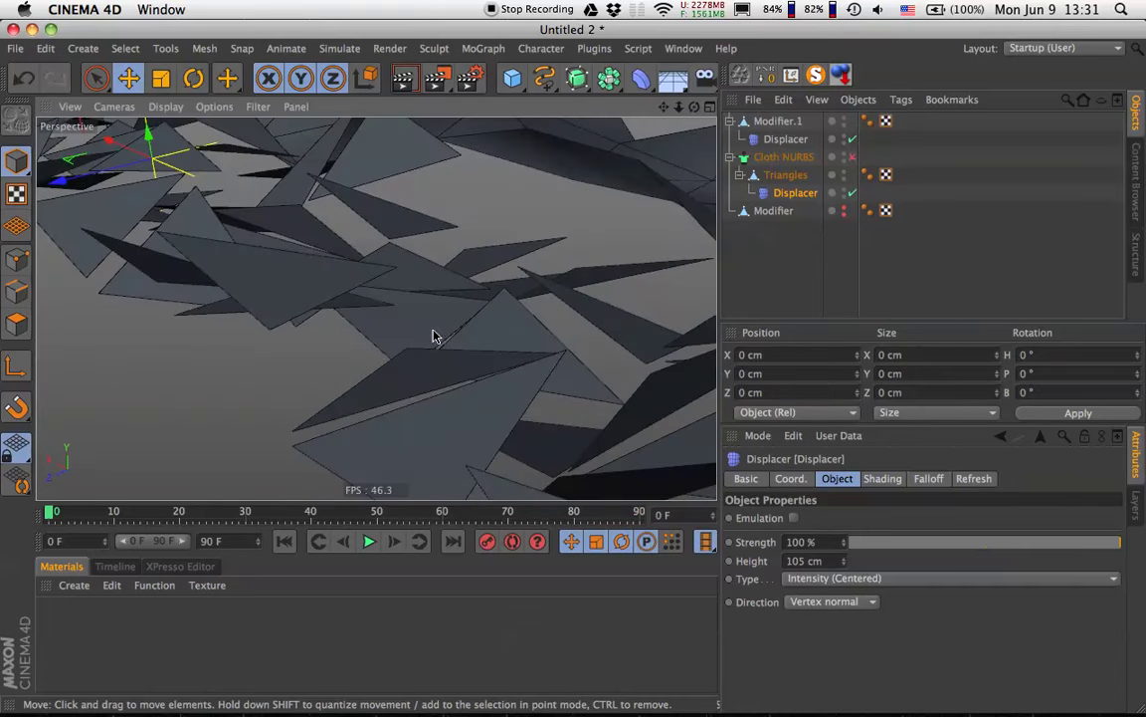
Try different heights for the Displacer under Triangles, lowering it to 2 cm and raising it to 182 cm.
left_click(778, 120)
left_click(793, 193)
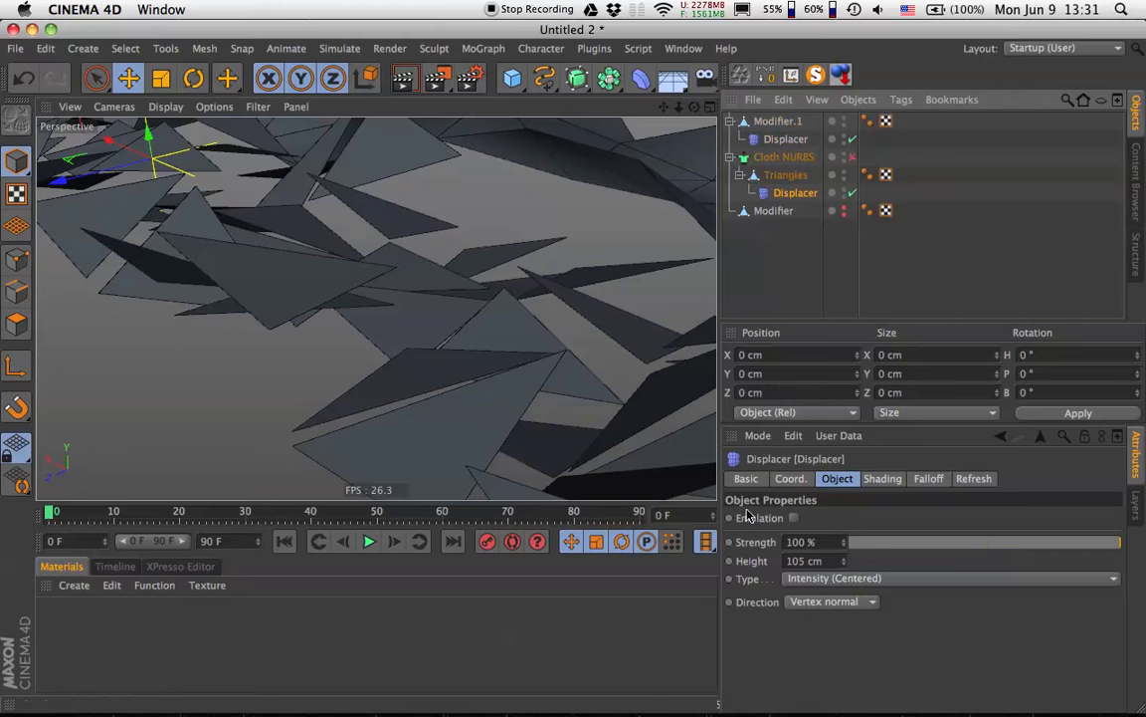
left_click_drag(844, 561, 844, 605)
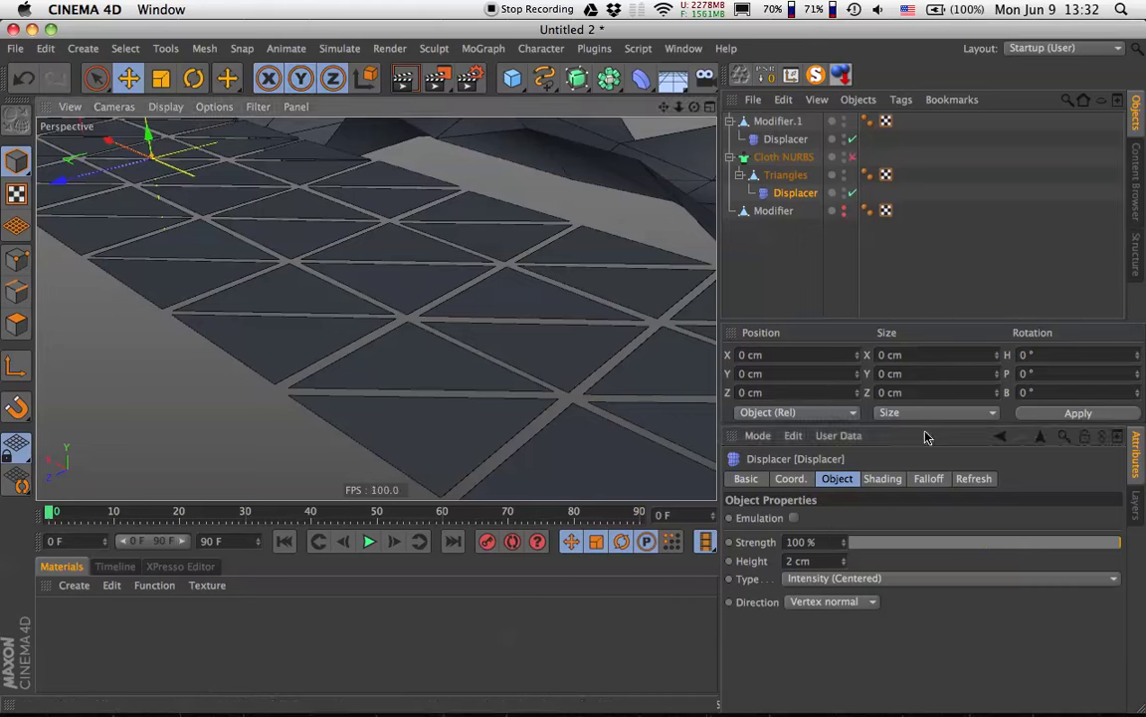
left_click_drag(844, 560, 494, 320)
scroll(495, 320, "down", 5)
left_click_drag(295, 333, 109, 345, "alt")
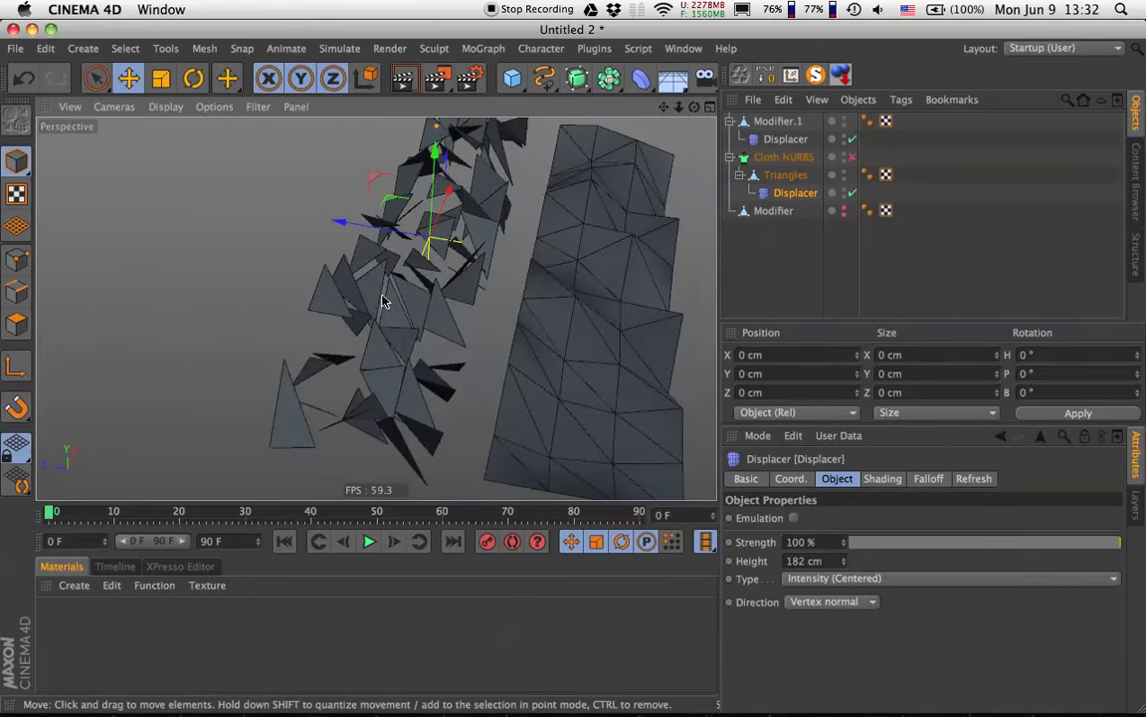
Switch to Chrome to examine the reference image of the triangulated structure, and return to Cinema 4D.
key("super+Tab")
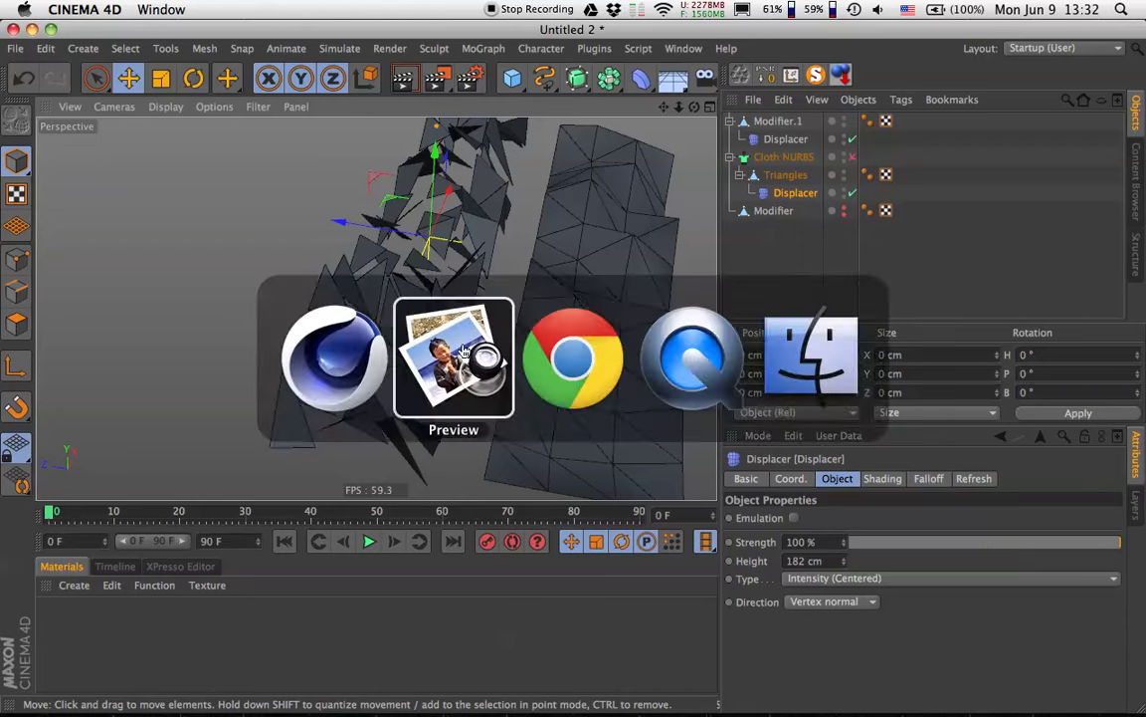
key("super+Tab")
key("super+Tab")
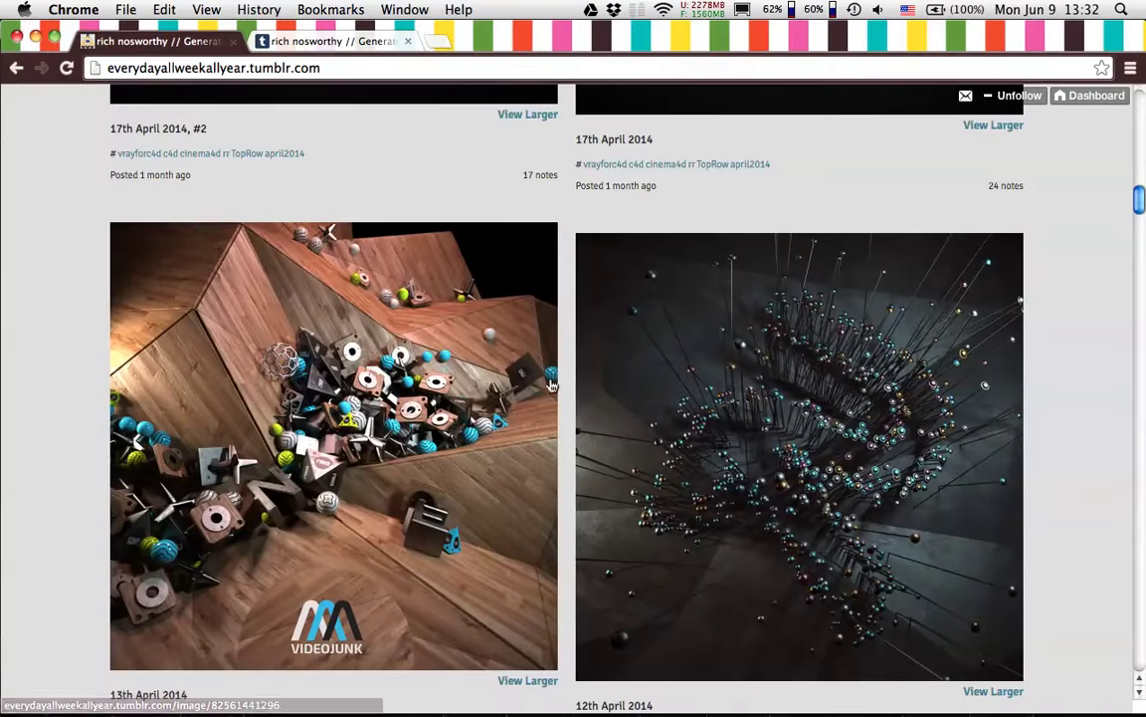
left_click(453, 226)
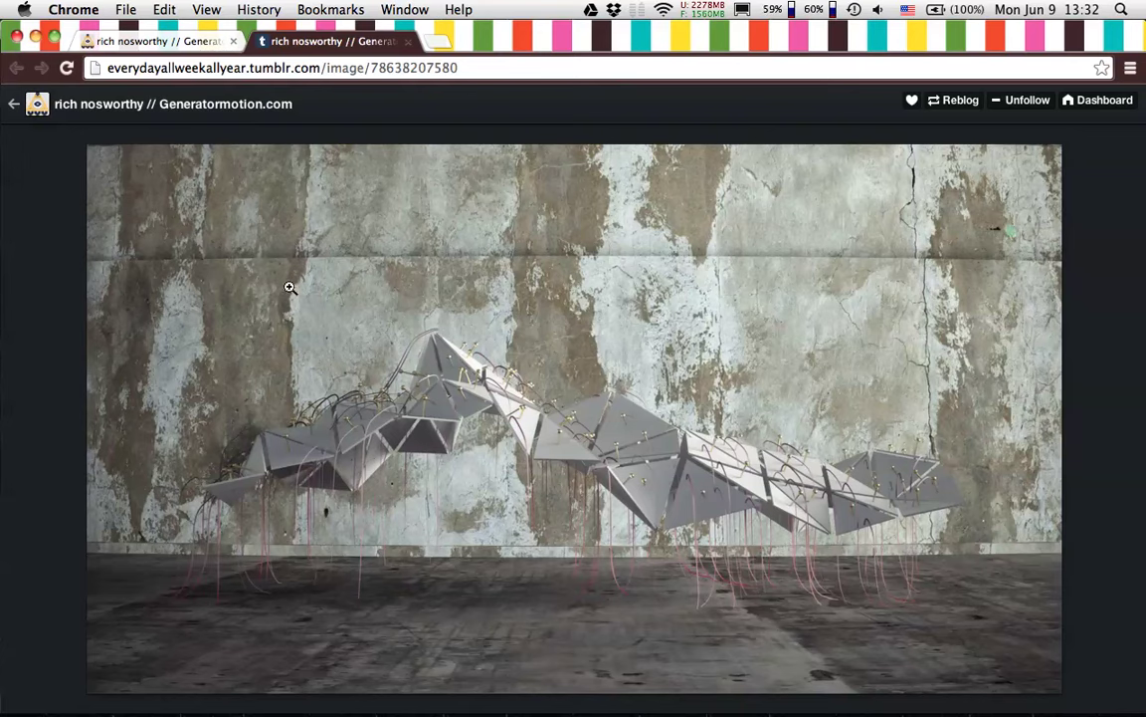
left_click(160, 40)
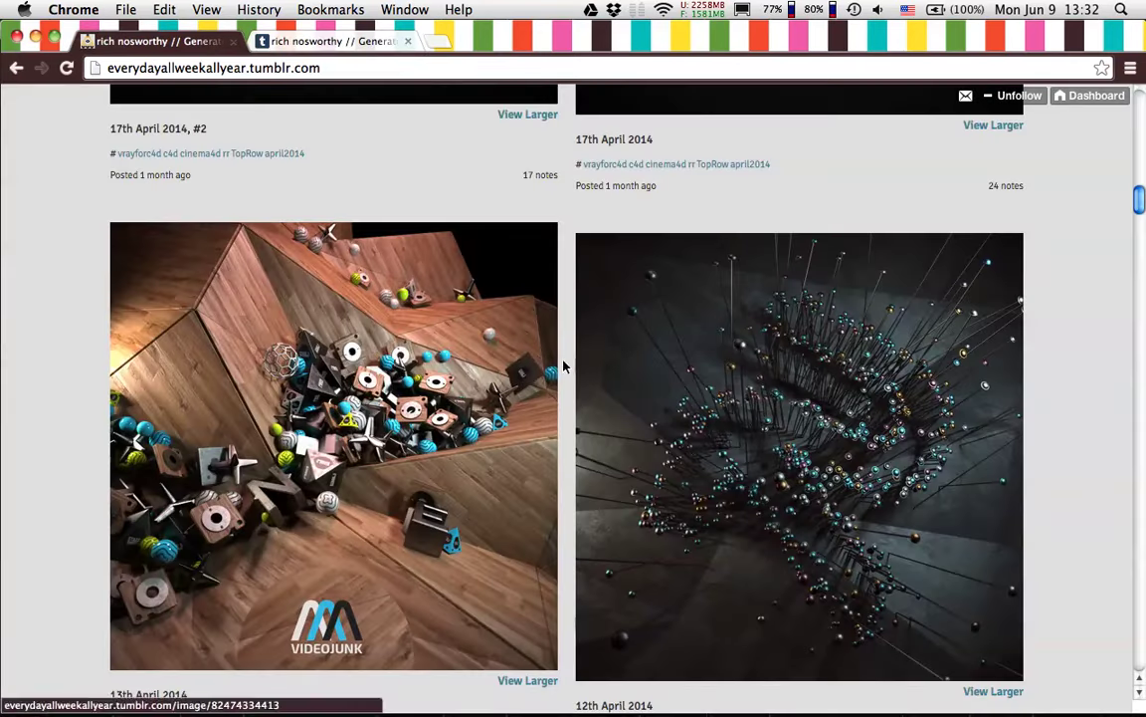
key("super+Tab")
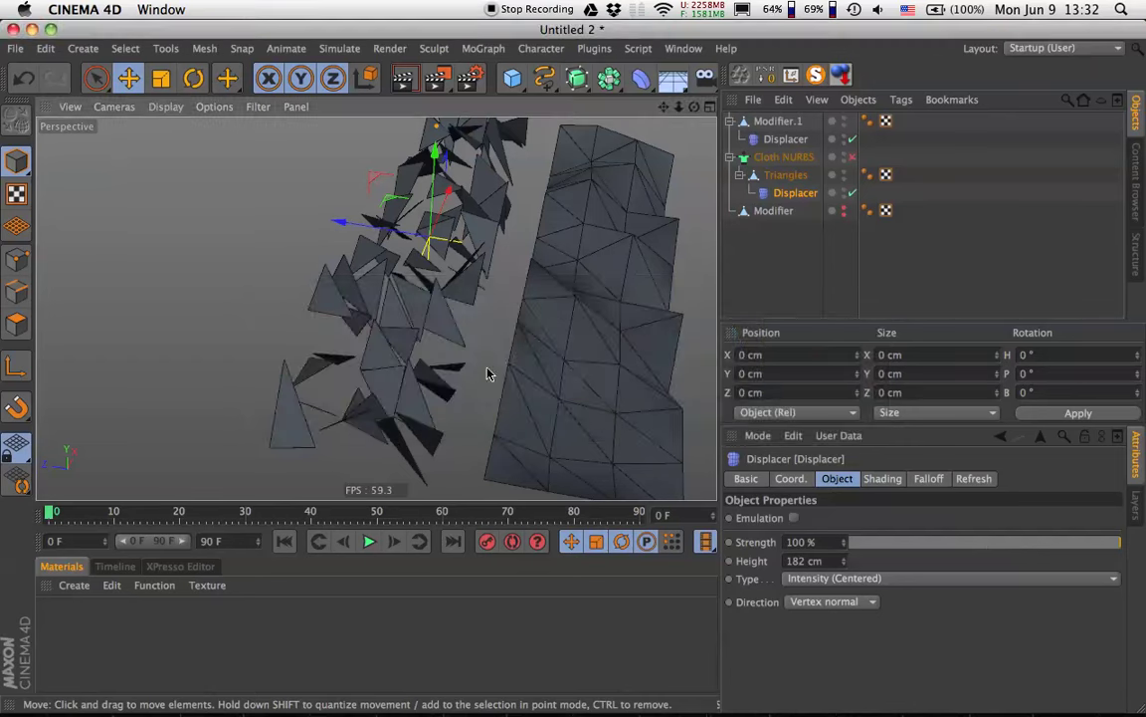
Examine the shared points and edges of the displaced Modifier.1 plane up close, and look through the available deformers.
left_click_drag(624, 305, 453, 282, "alt")
left_click_drag(389, 331, 324, 342, "alt")
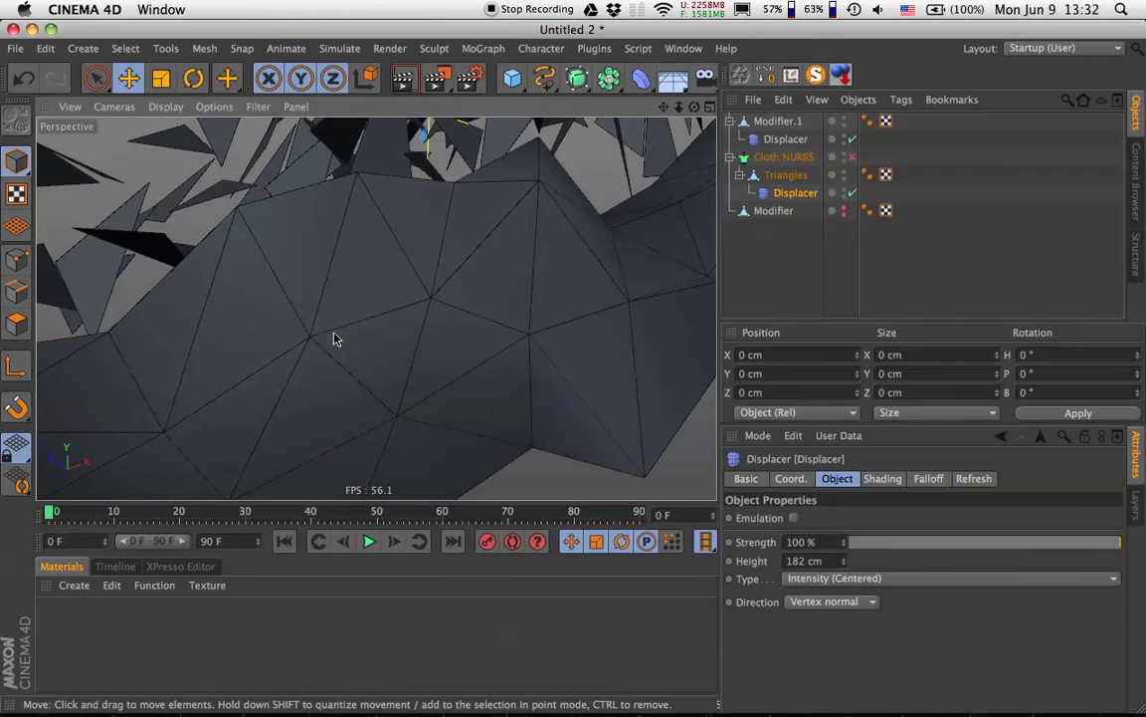
left_click_drag(327, 342, 422, 328, "alt")
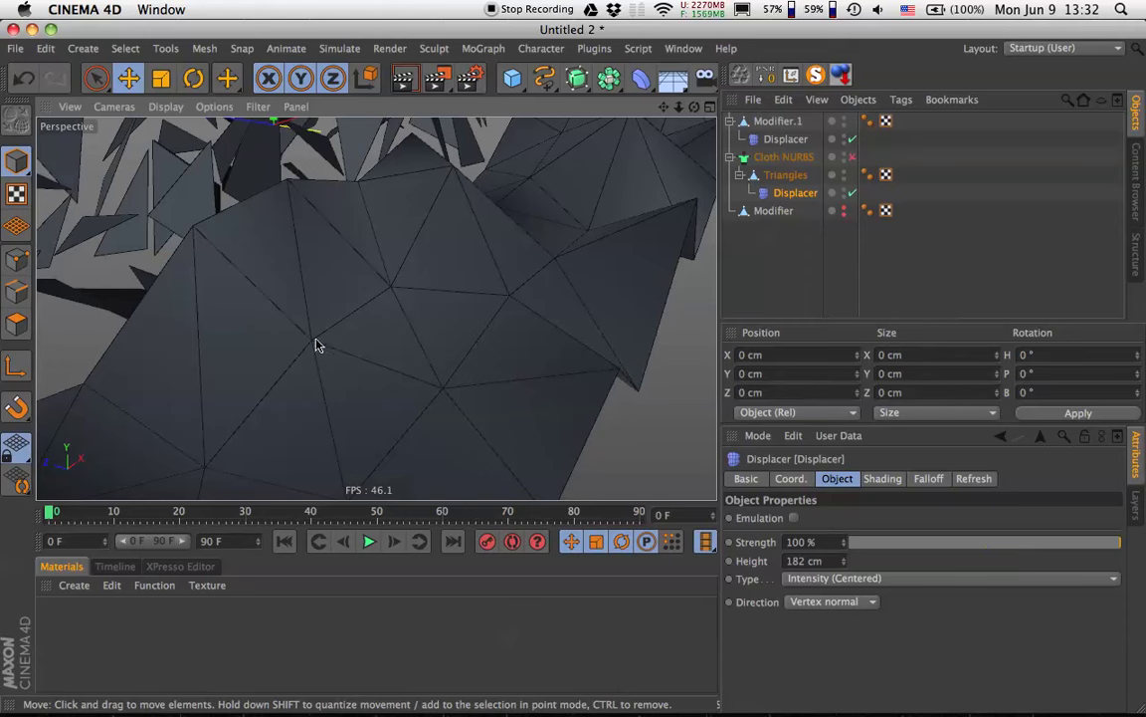
left_click_drag(294, 375, 317, 346, "alt")
left_click_drag(394, 344, 202, 248, "alt")
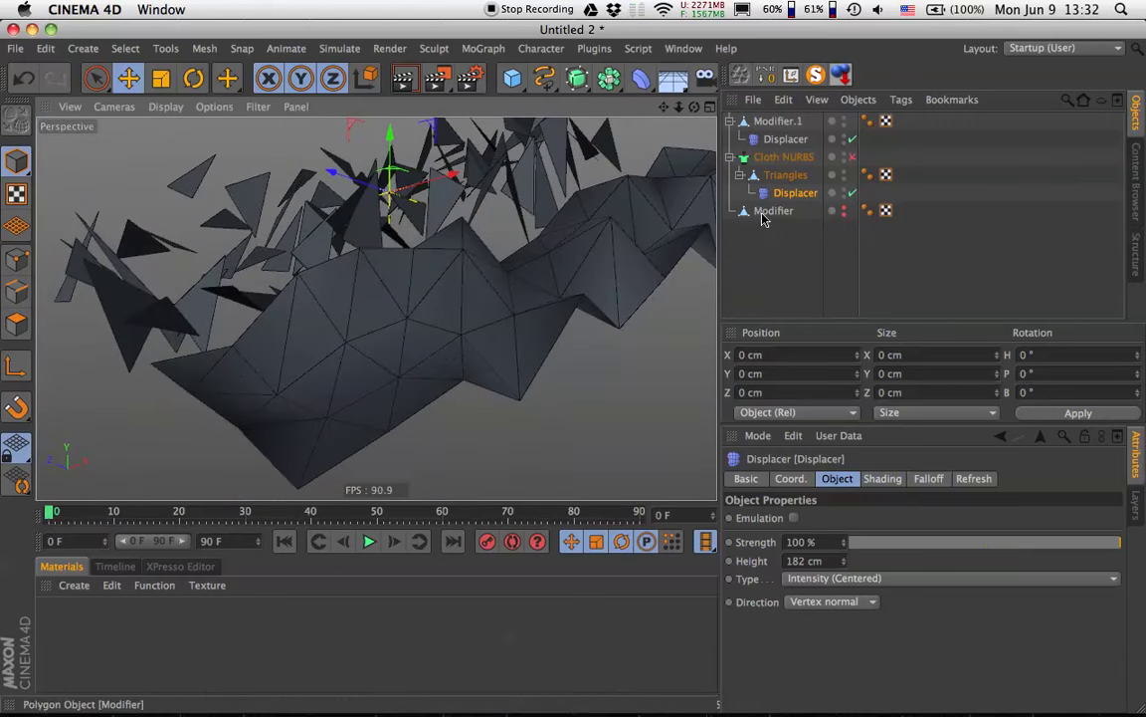
left_click(640, 80)
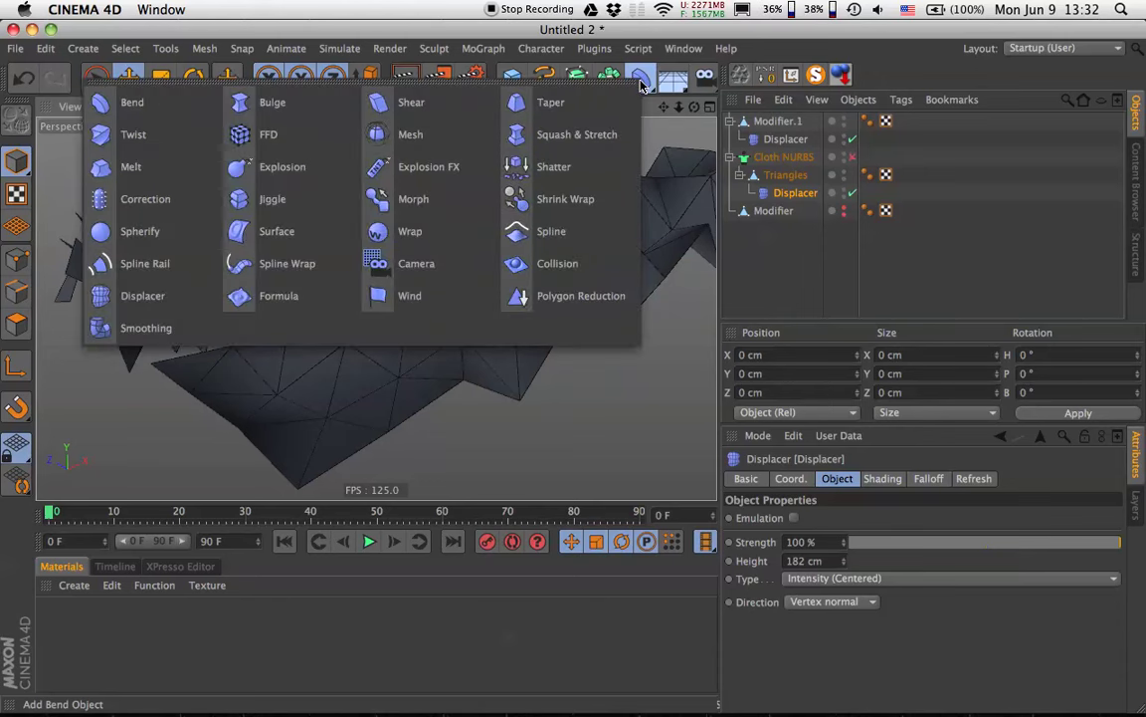
left_click(641, 78)
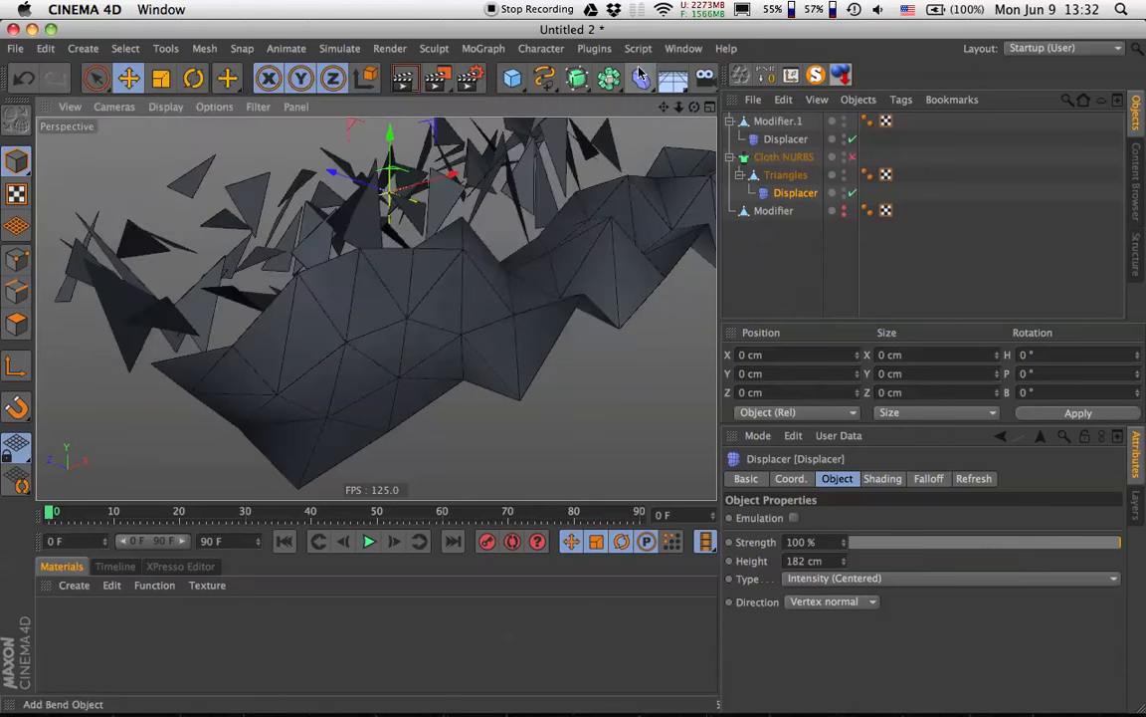
Delete the duplicated Modifier.1 plane with its Displacer, and delete the Displacer under Triangles.
left_click(781, 122)
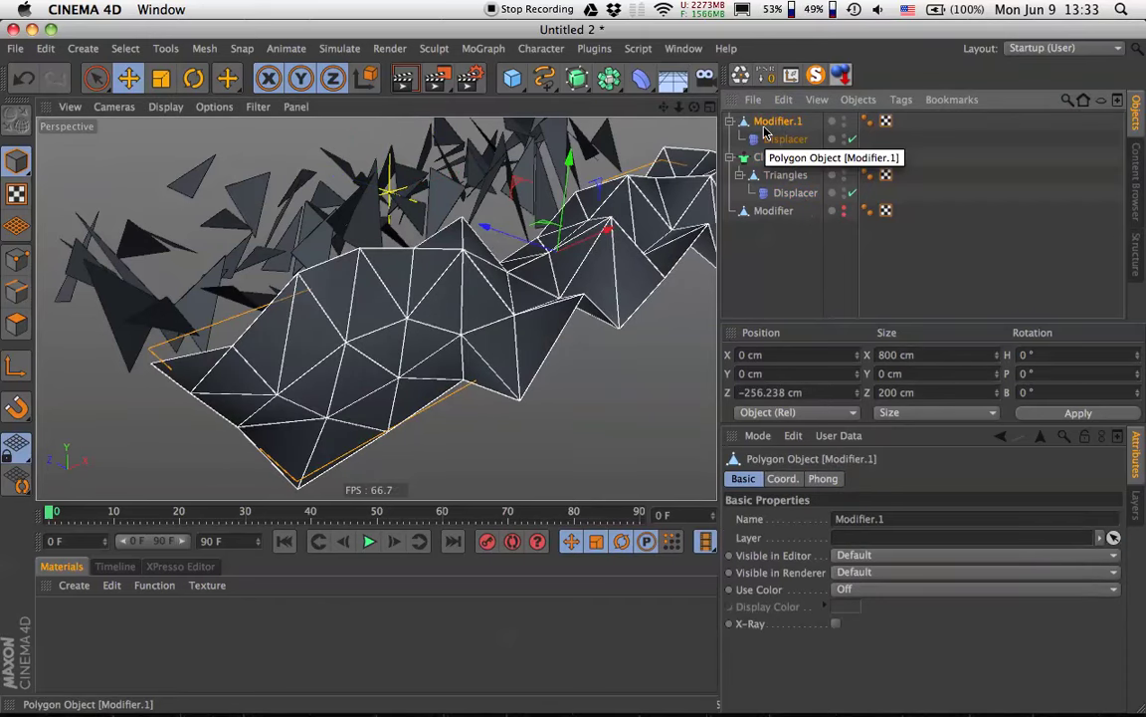
key("Delete")
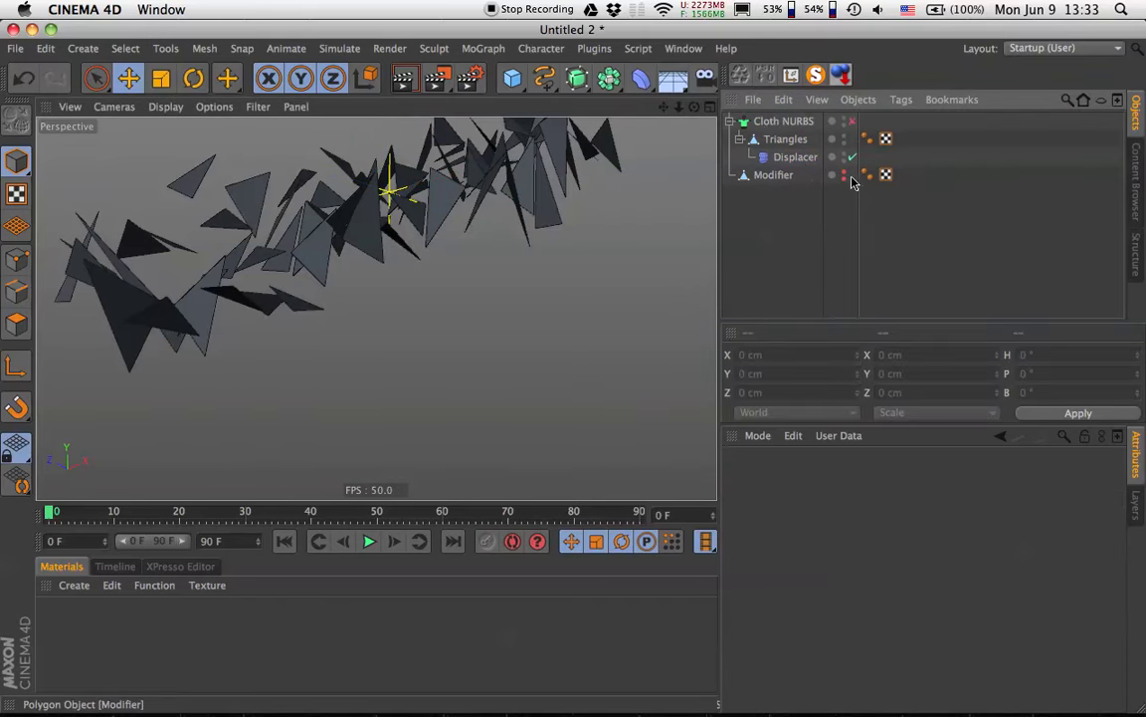
left_click(793, 158)
key("Delete")
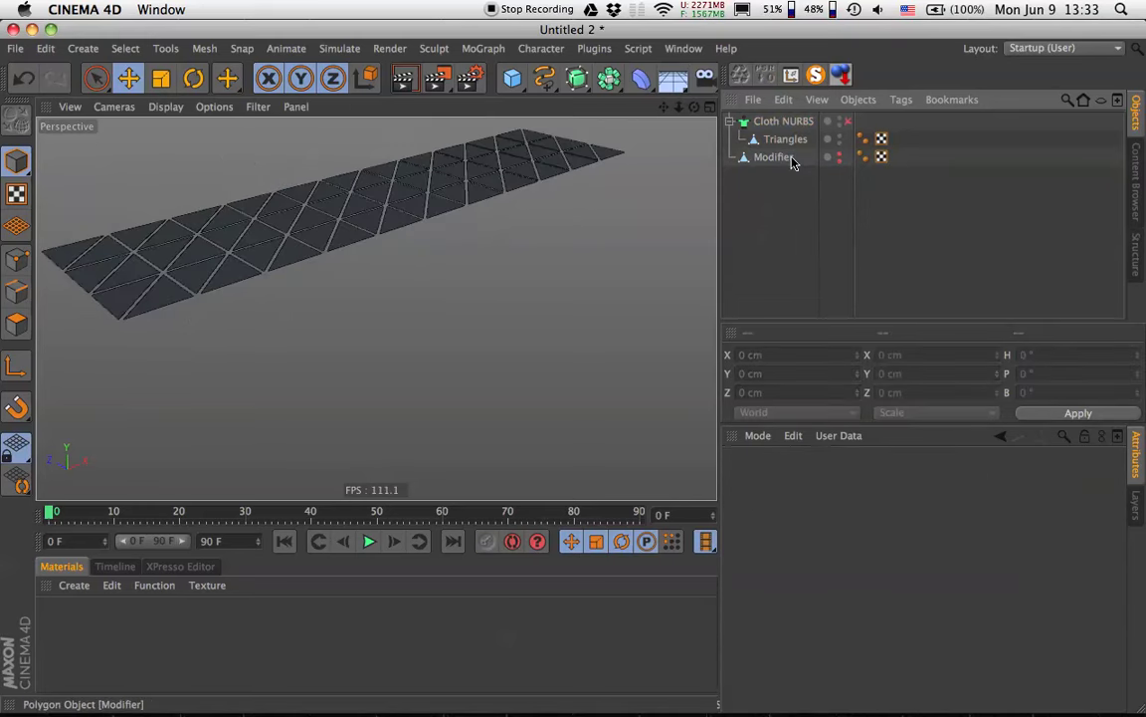
Make the hidden Modifier plane visible in the editor and renderer together with the flat triangles.
left_click_drag(437, 280, 683, 219, "alt")
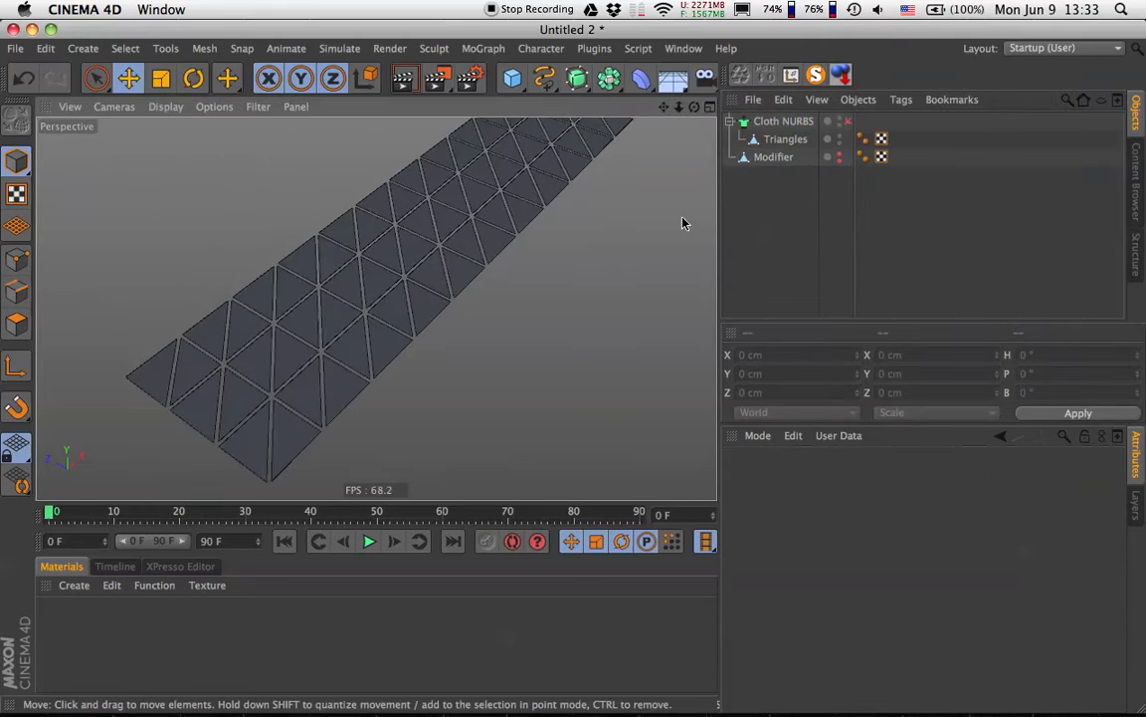
left_click_drag(456, 246, 479, 282, "alt")
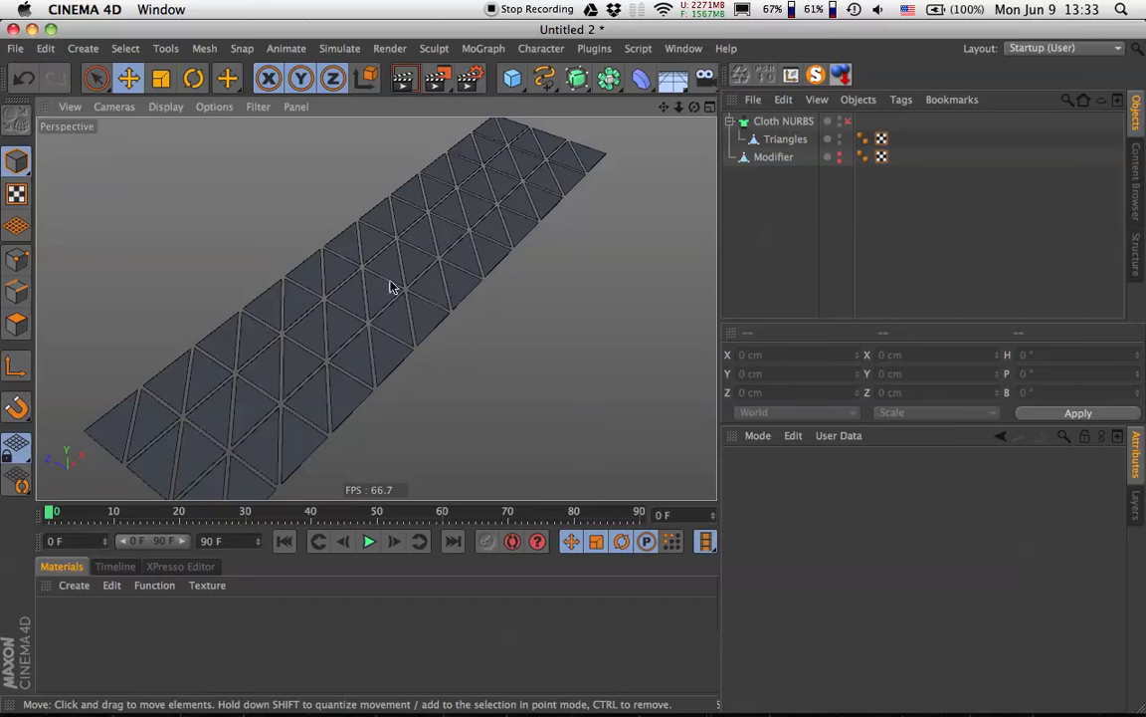
left_click(838, 158)
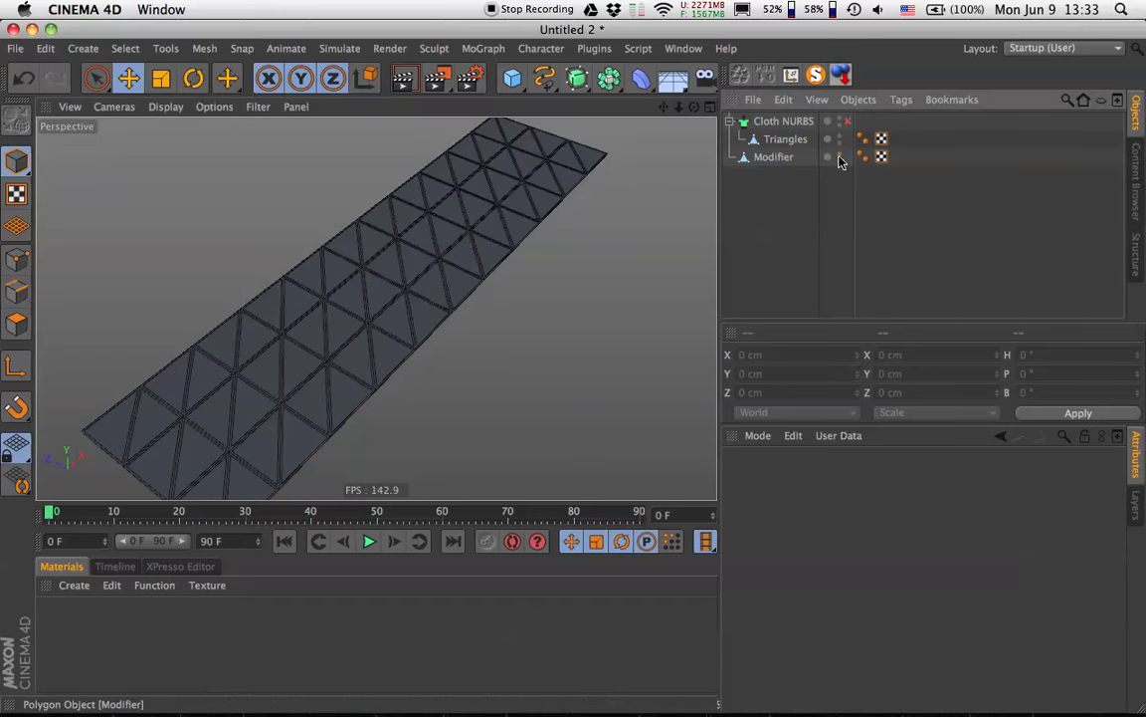
left_click_drag(266, 371, 418, 339, "alt")
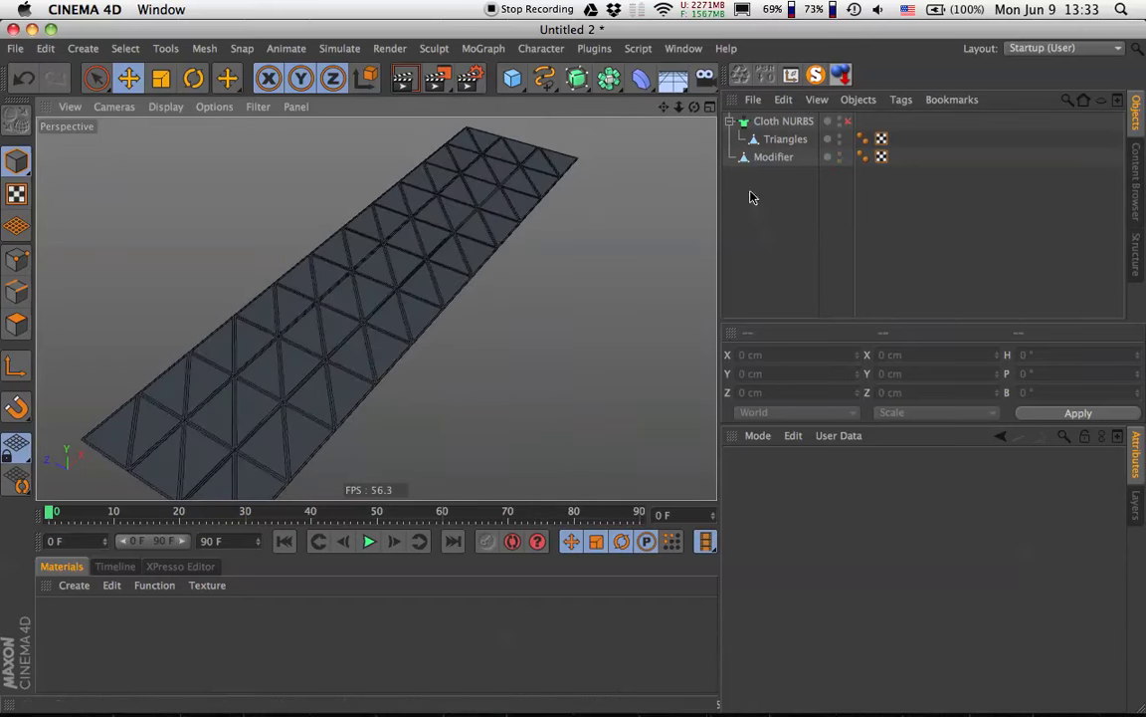
Hide the Triangles object in the editor and renderer and inspect the connected Modifier plane on its own.
left_click(839, 139)
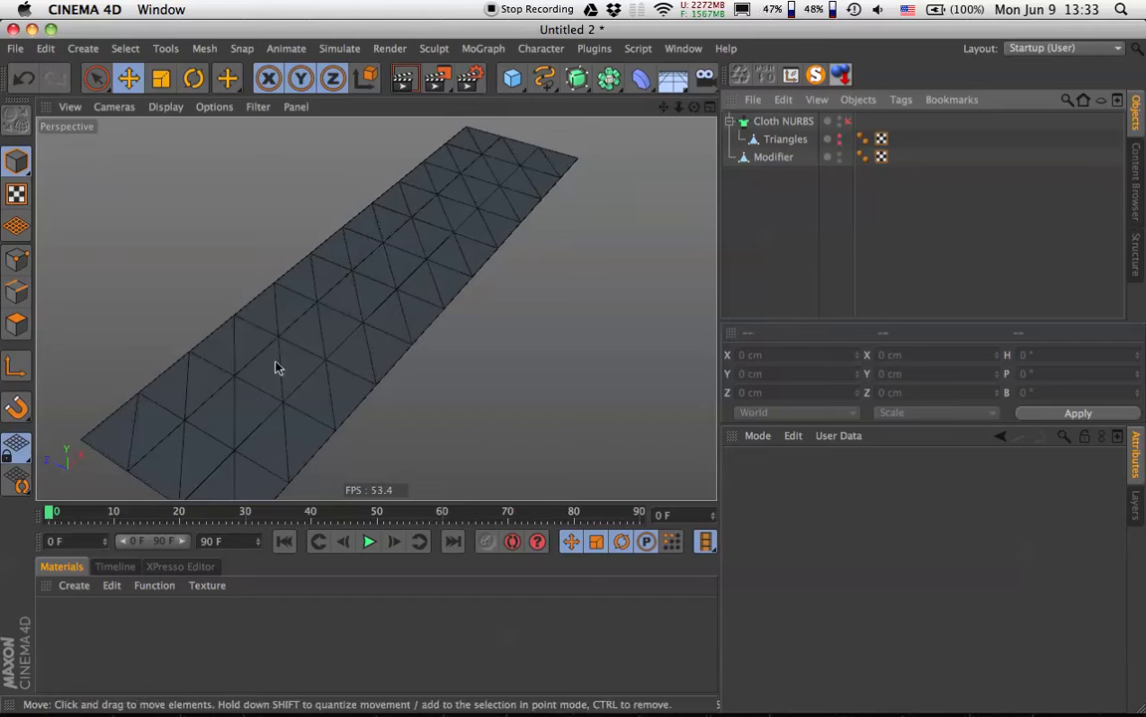
left_click_drag(451, 288, 431, 258, "alt")
scroll(431, 257, "down", 5)
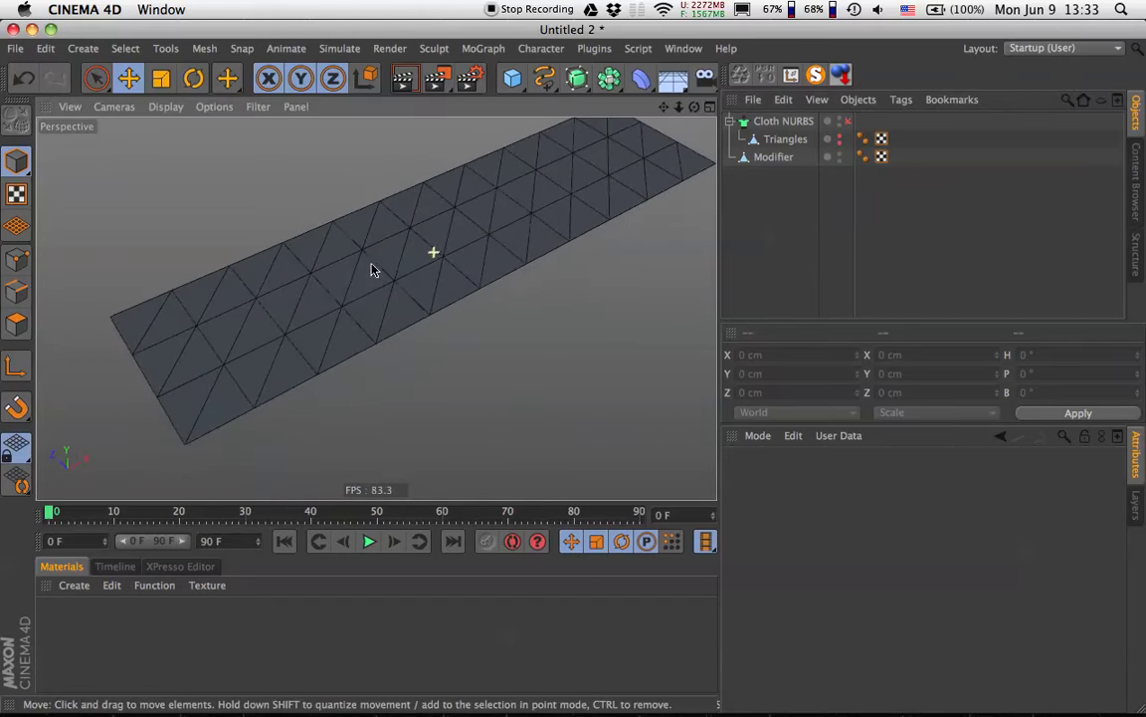
left_click(776, 158)
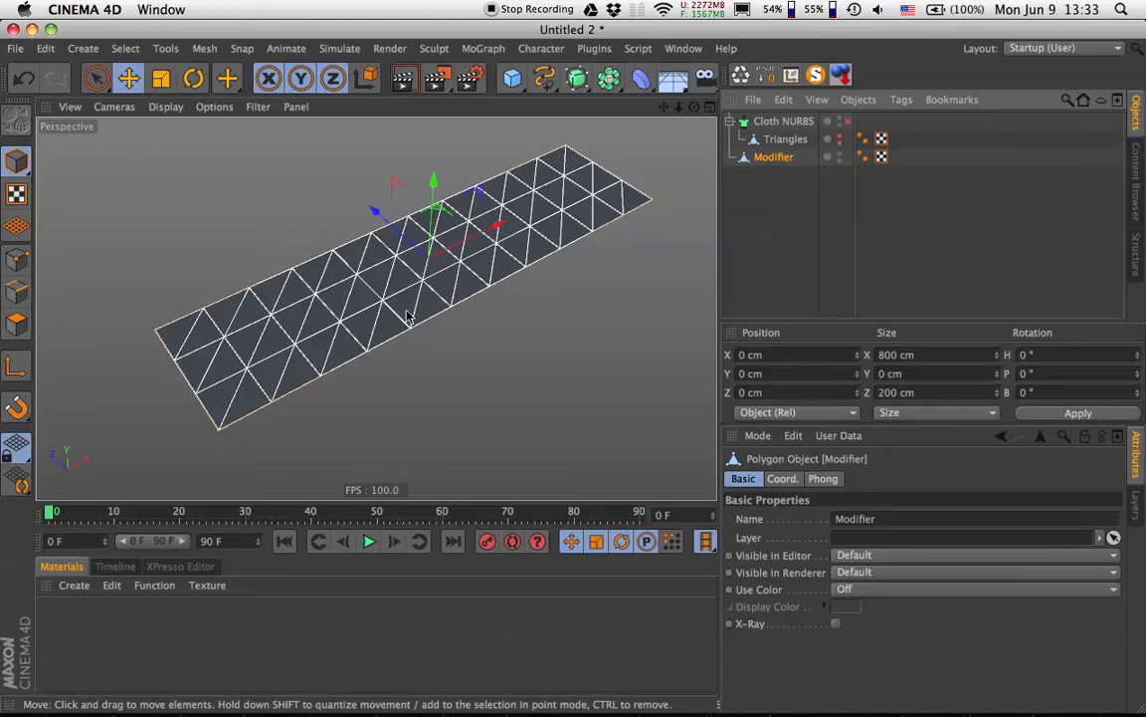
Add a Surface deformer as a child of Triangles and assign the Modifier plane as its surface.
left_click(784, 139)
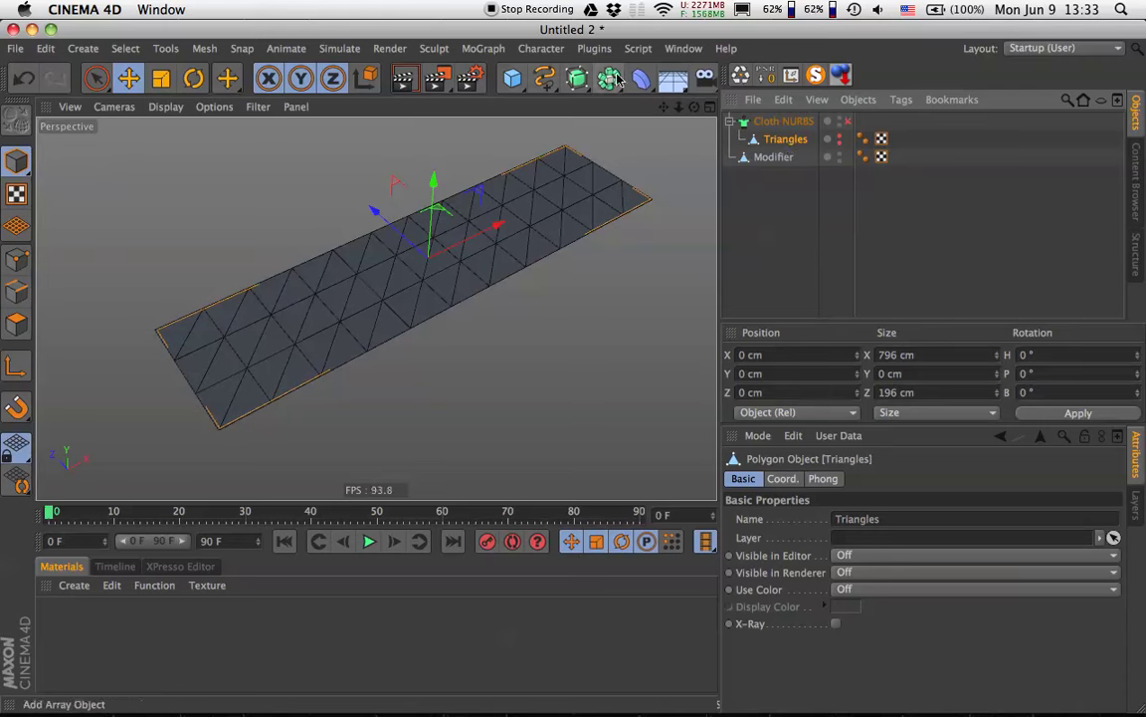
left_click_drag(641, 78, 256, 233)
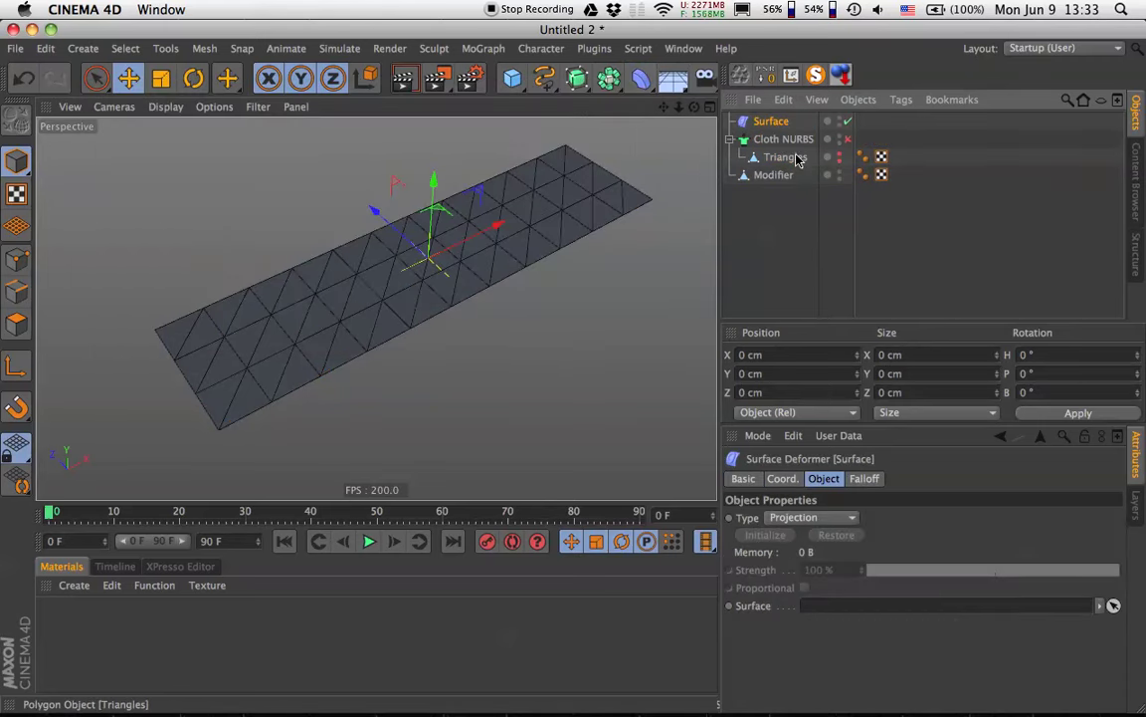
left_click_drag(771, 121, 777, 164)
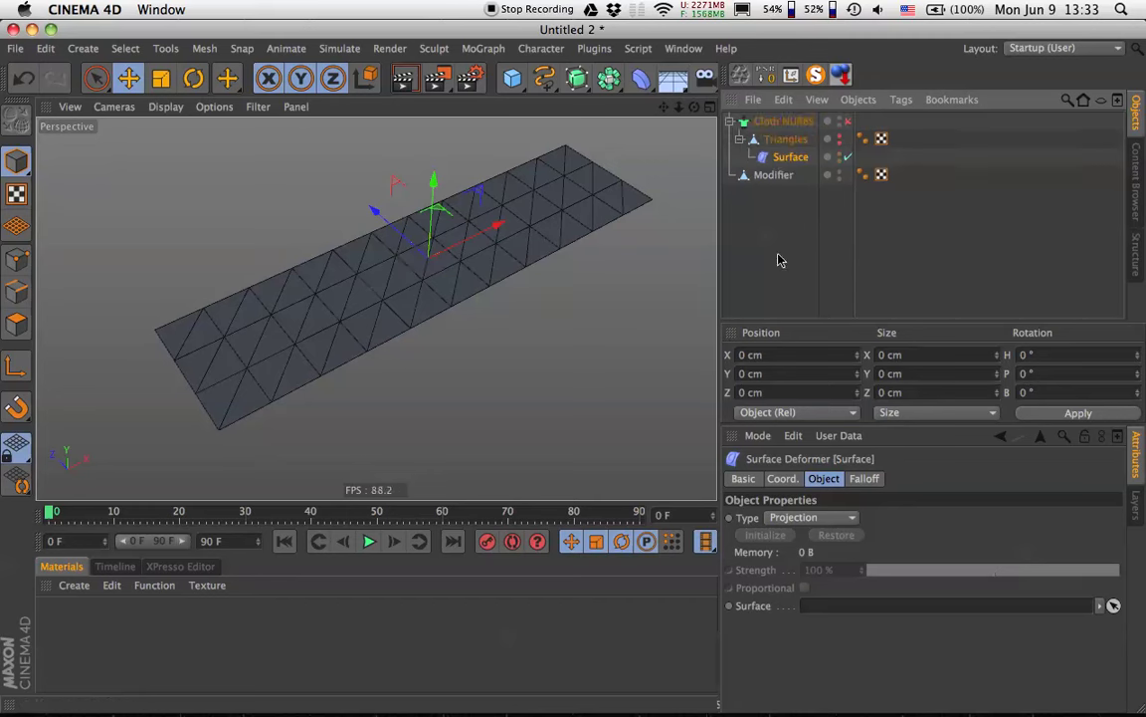
left_click_drag(874, 515, 862, 605)
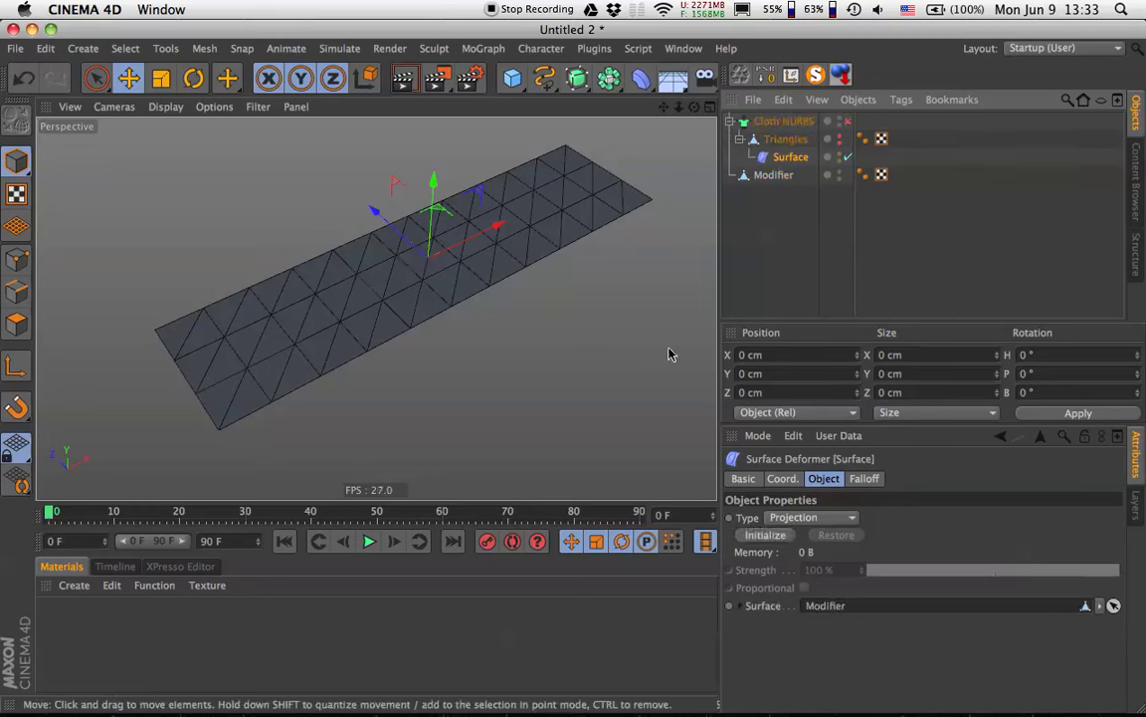
Make Triangles visible again and hide the Modifier plane in both the editor and renderer.
left_click(839, 141)
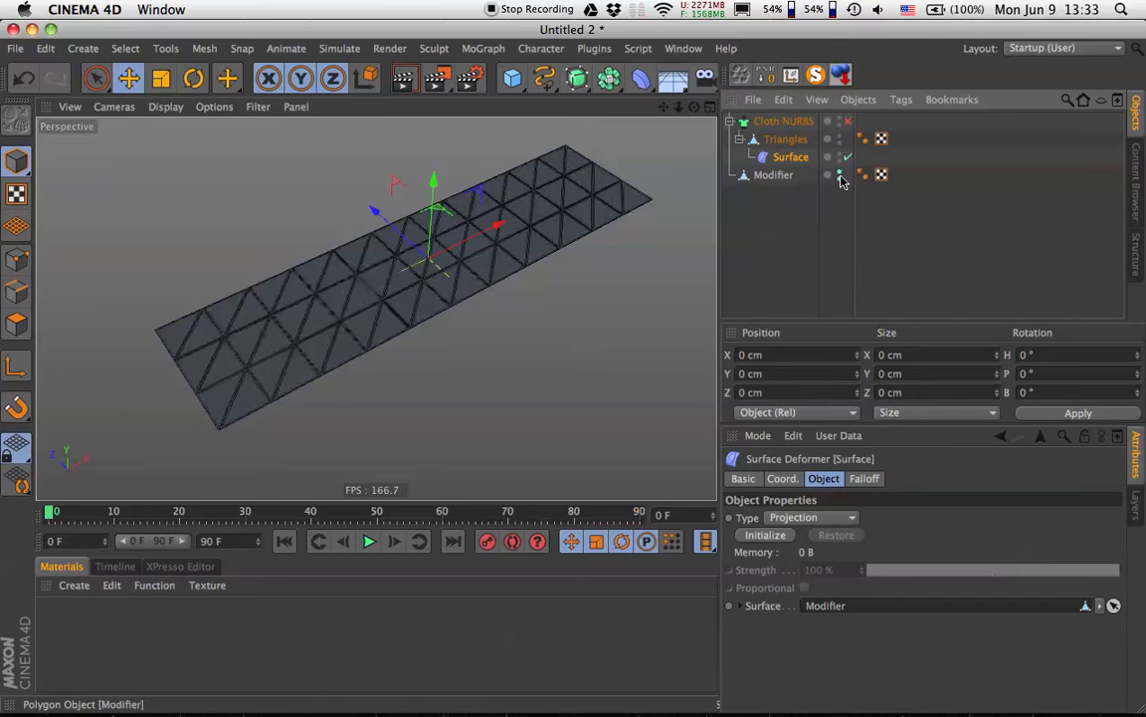
left_click(840, 175)
left_click_drag(438, 319, 471, 263, "alt")
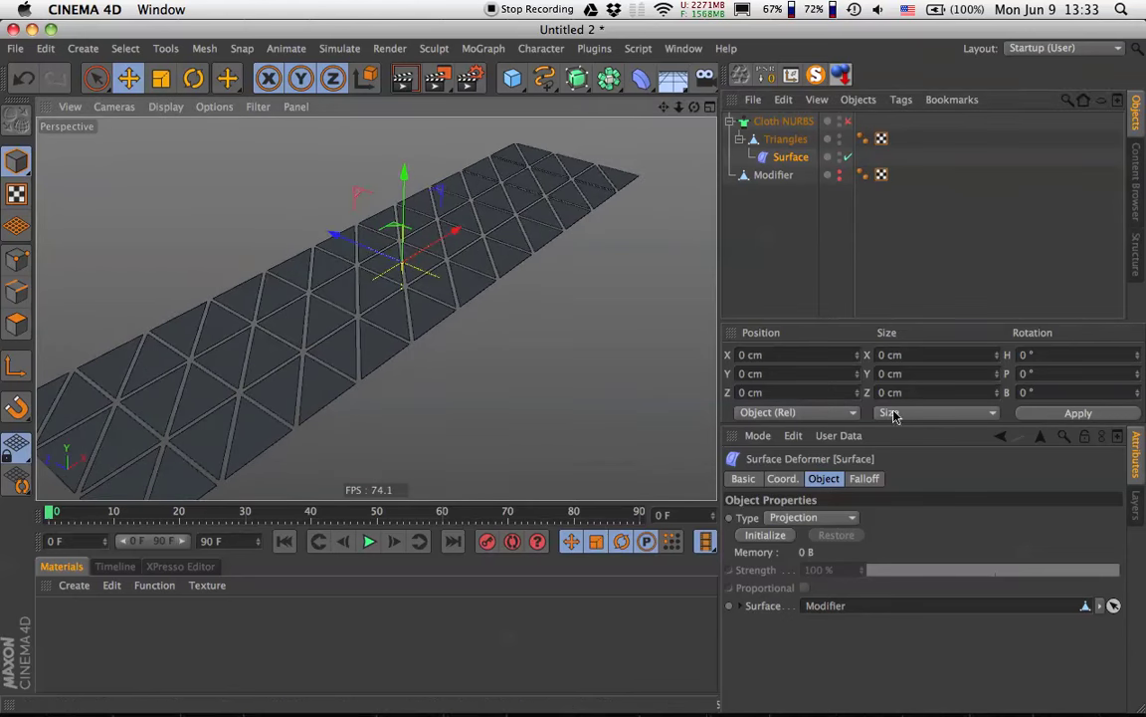
left_click_drag(481, 318, 534, 284, "alt")
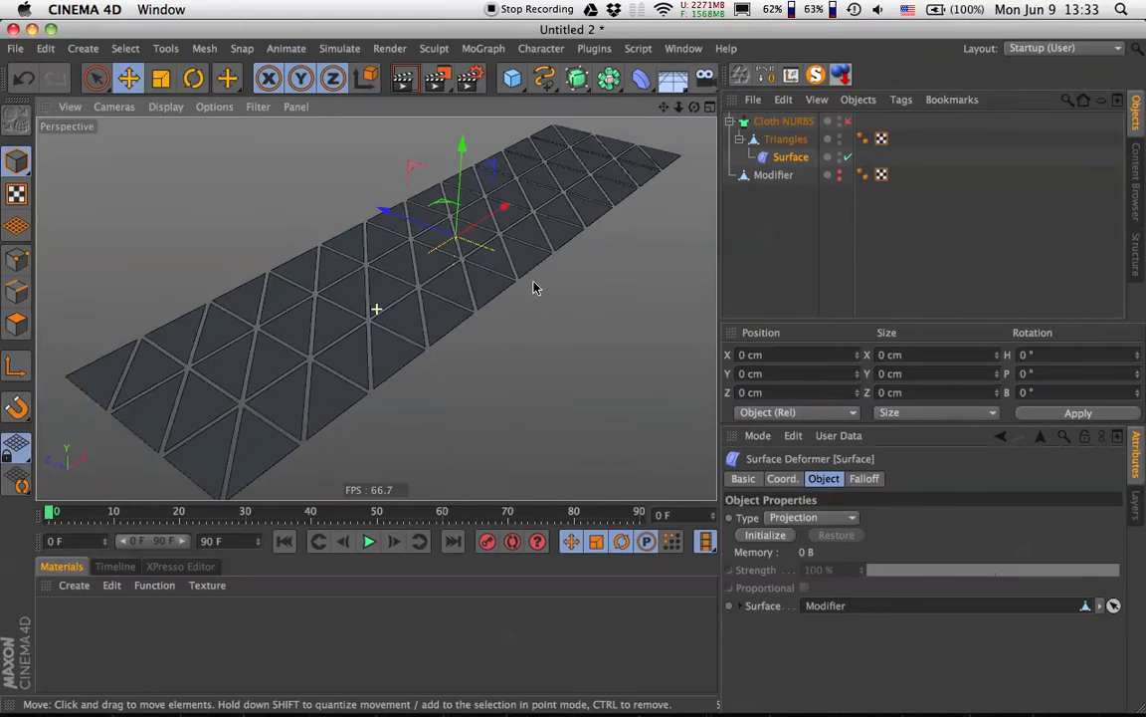
Initialize the Surface deformer so that the Triangles are bound to the Modifier plane.
left_click(774, 537)
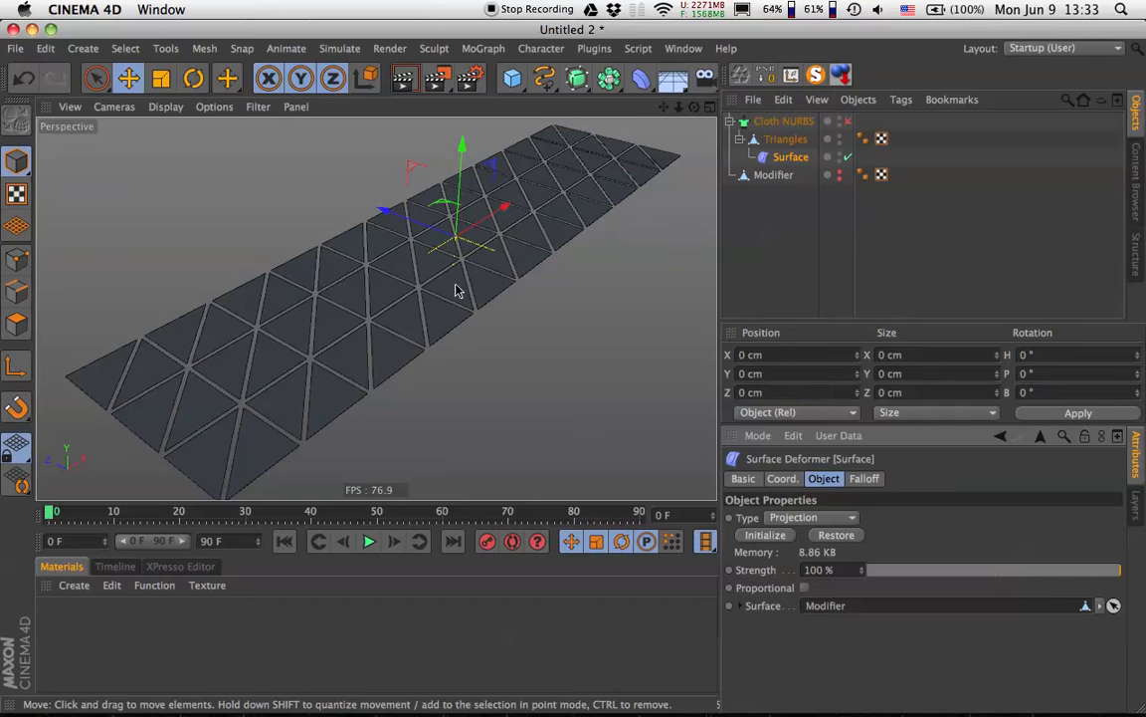
left_click_drag(456, 291, 427, 293, "alt")
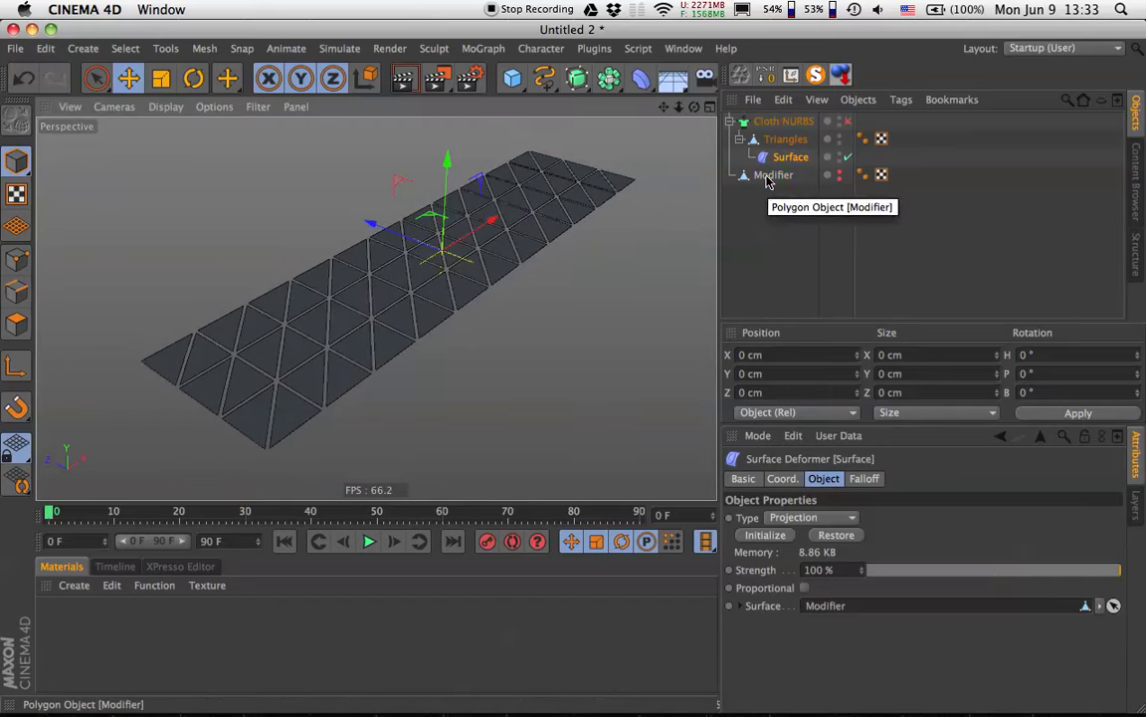
left_click(769, 177)
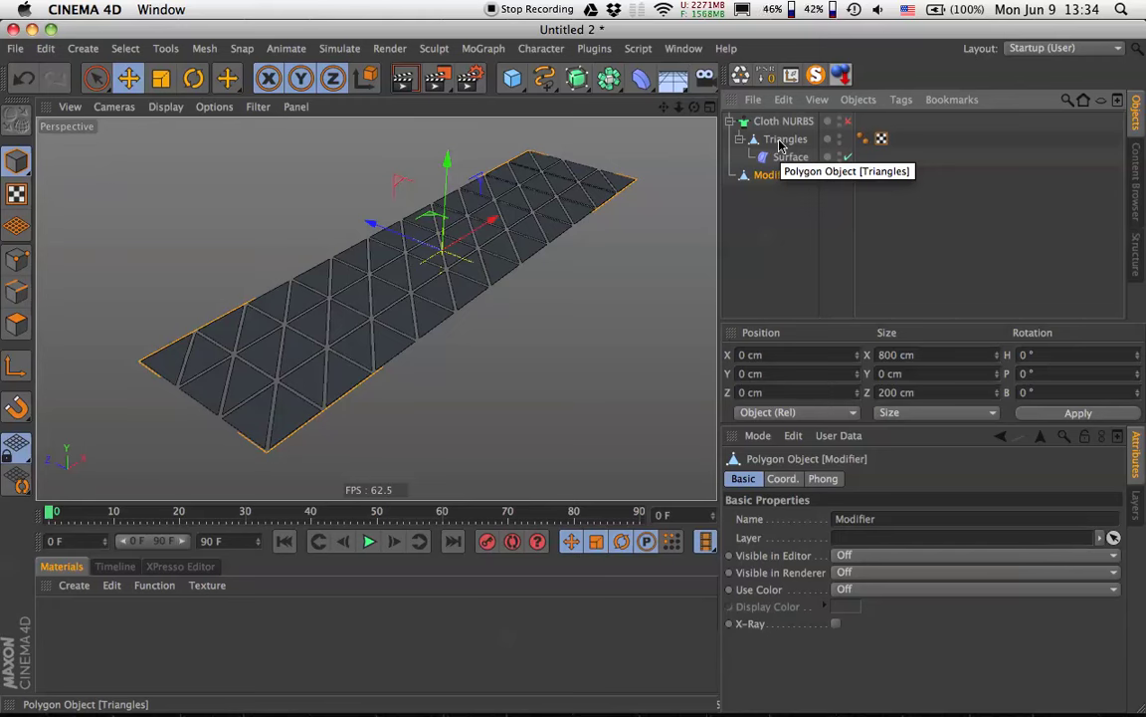
left_click_drag(423, 261, 409, 267, "alt")
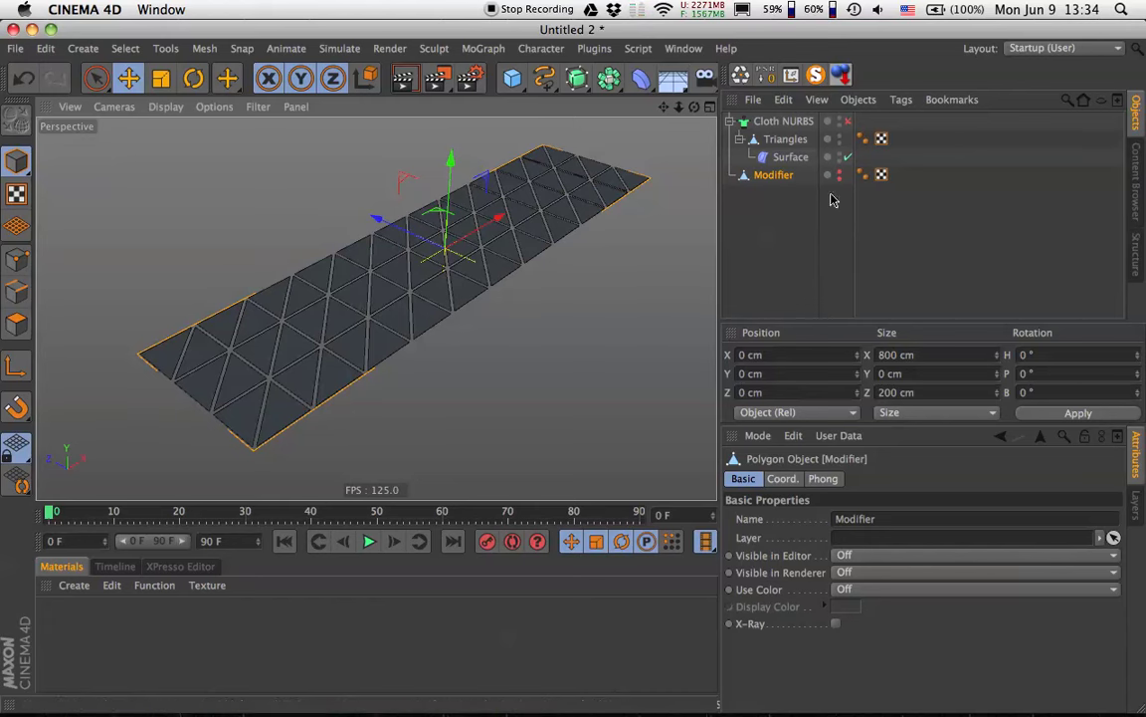
Add a Displacer deformer and make it a child of the Modifier plane.
left_click(725, 225)
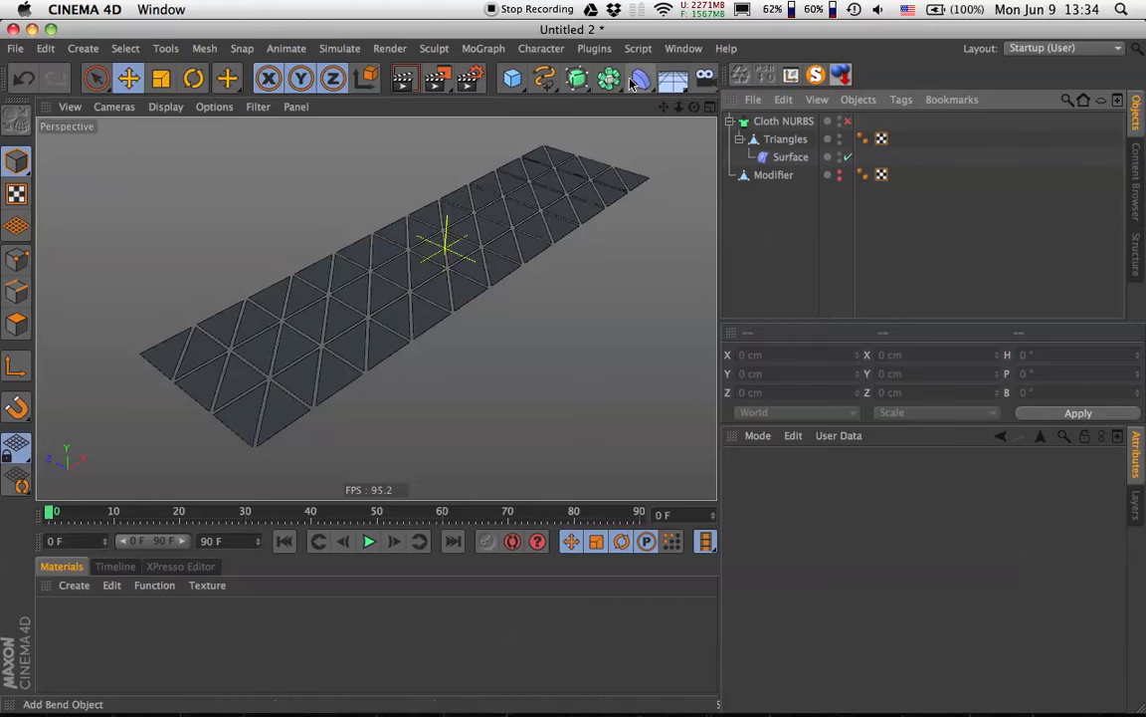
left_click(641, 78)
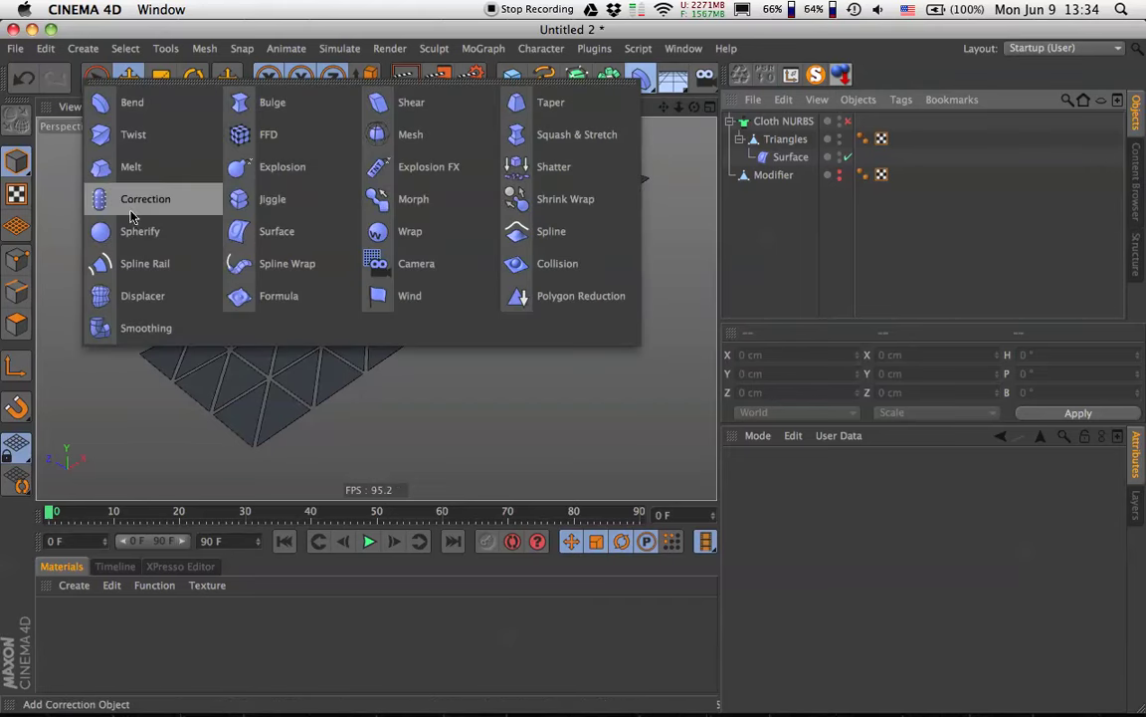
left_click(129, 295)
left_click_drag(770, 119, 775, 198)
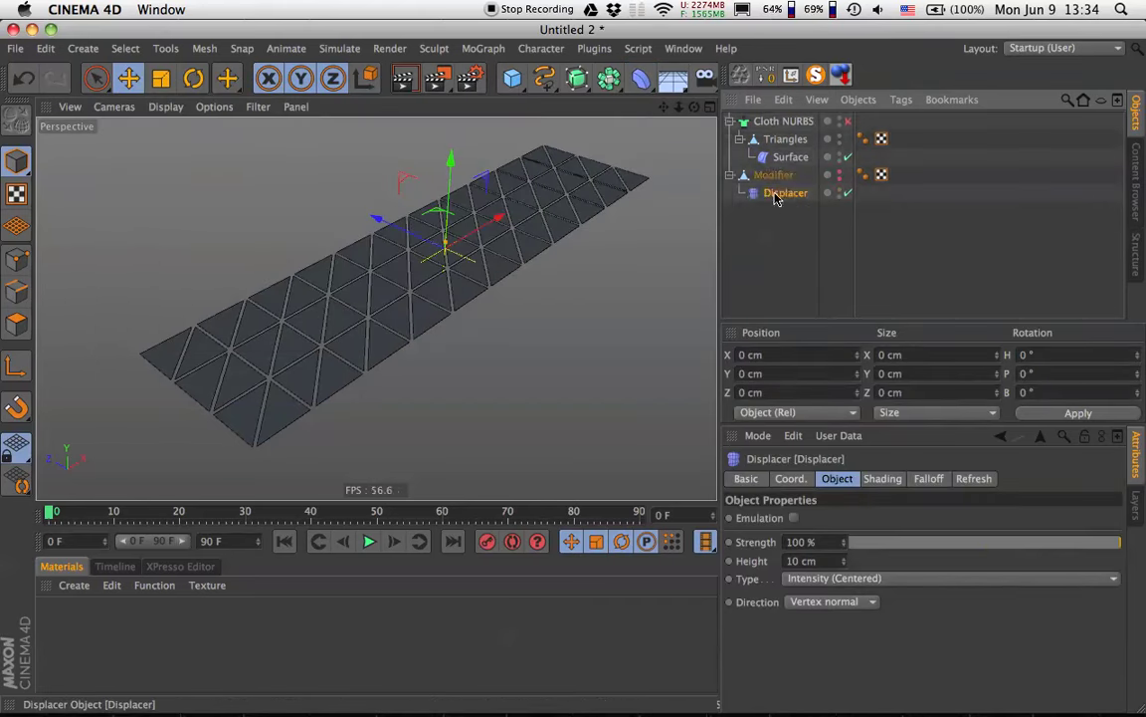
Assign a Gradient shader to the Displacer's shading channel.
left_click(880, 481)
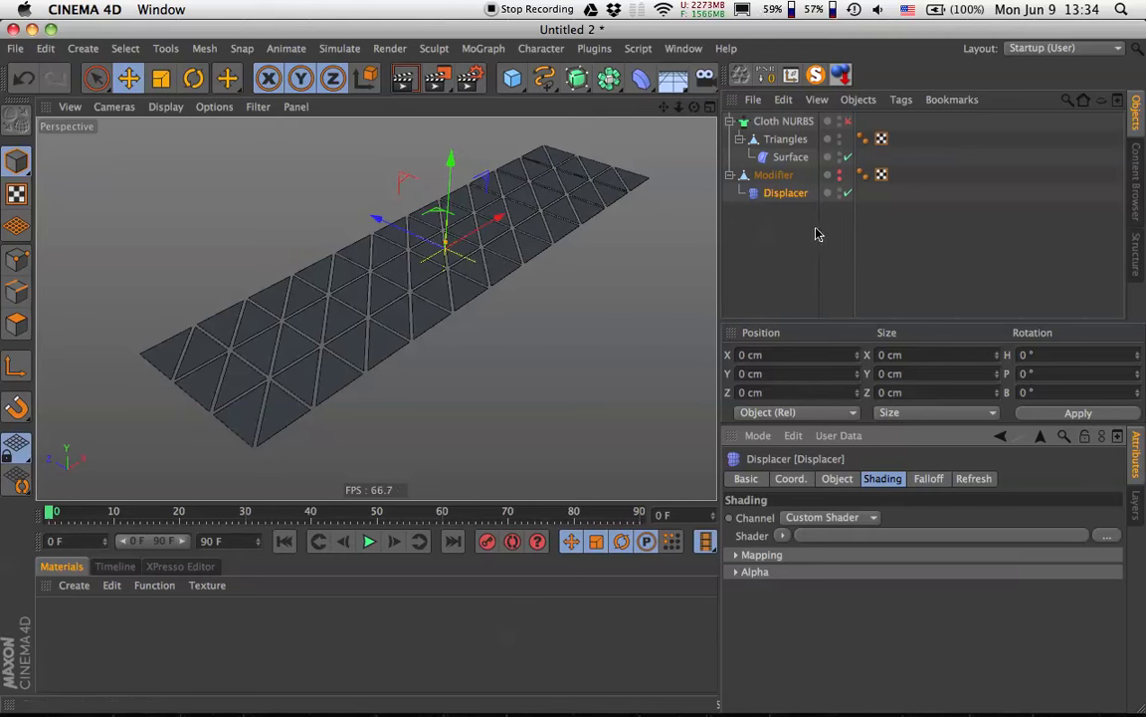
left_click(782, 536)
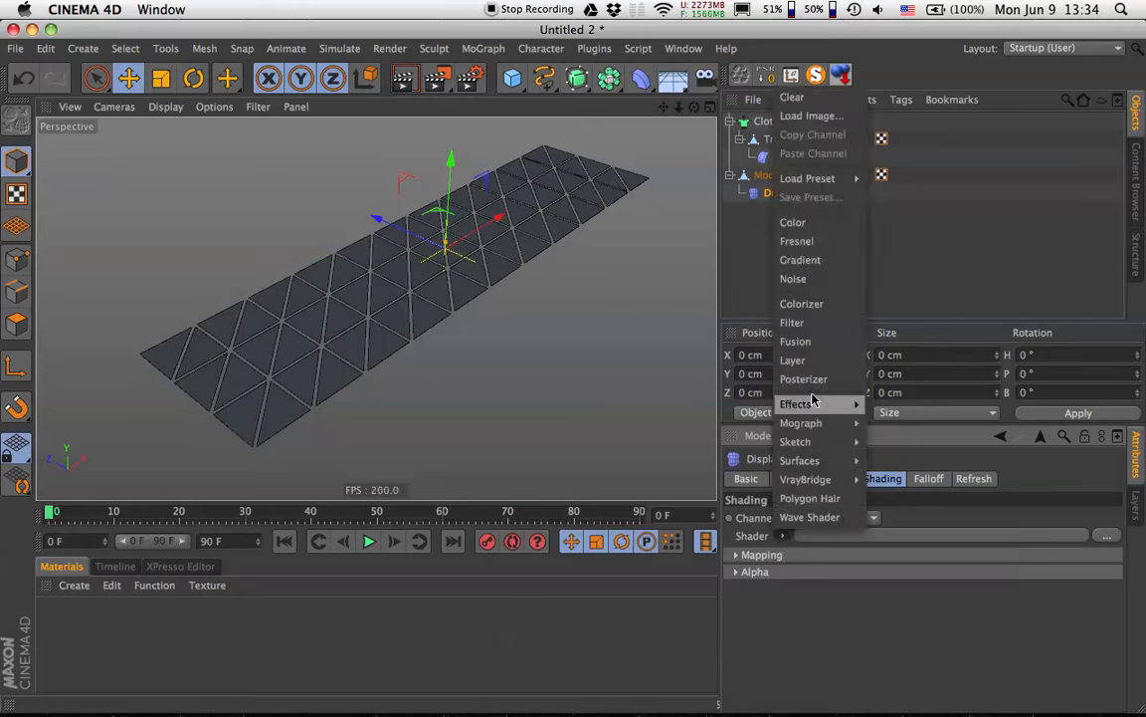
left_click(801, 260)
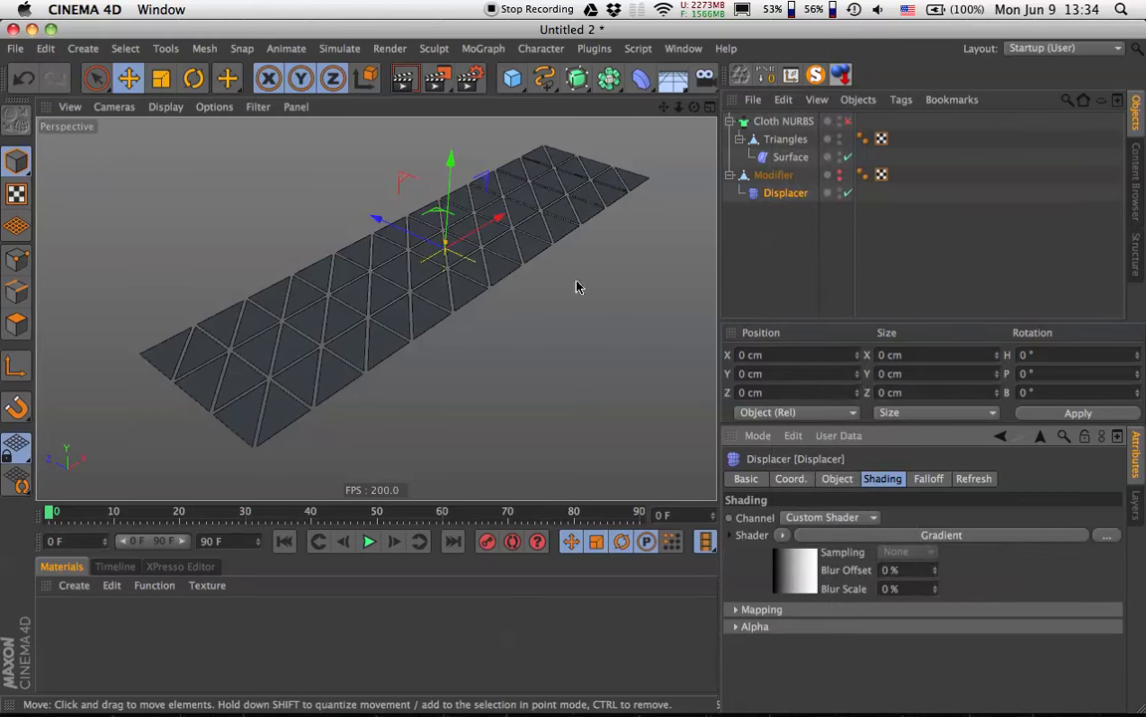
left_click_drag(575, 286, 470, 237, "alt")
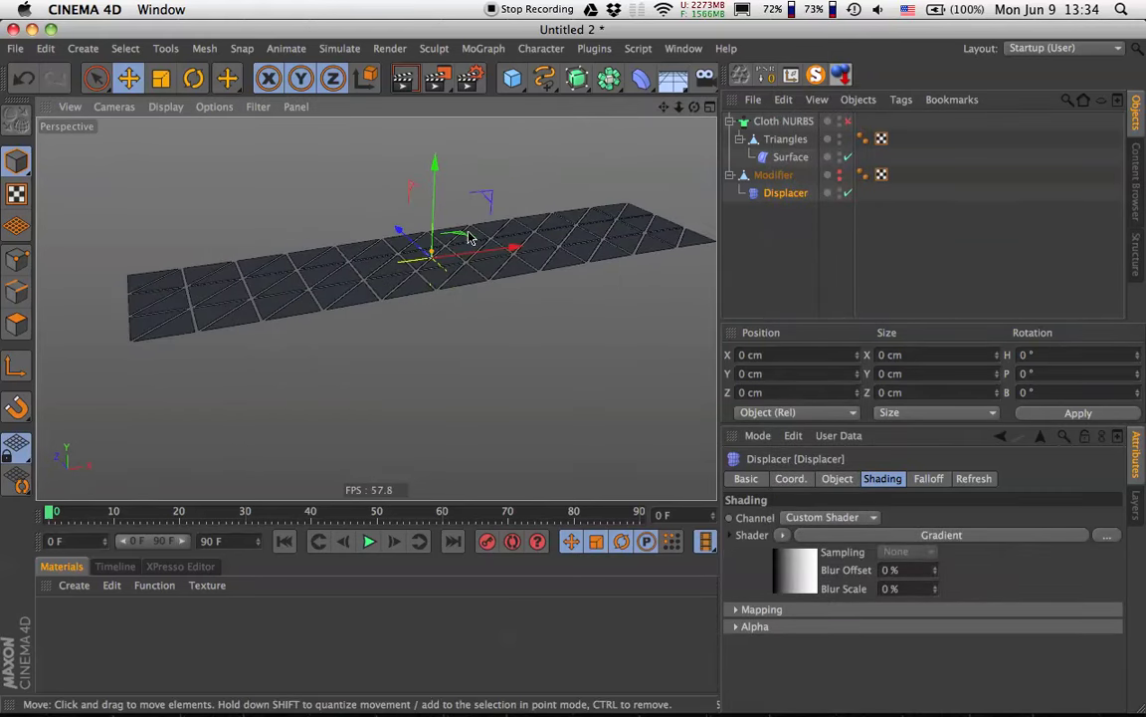
Delete the Phong tags from both the Triangles and Modifier objects.
left_click(863, 140)
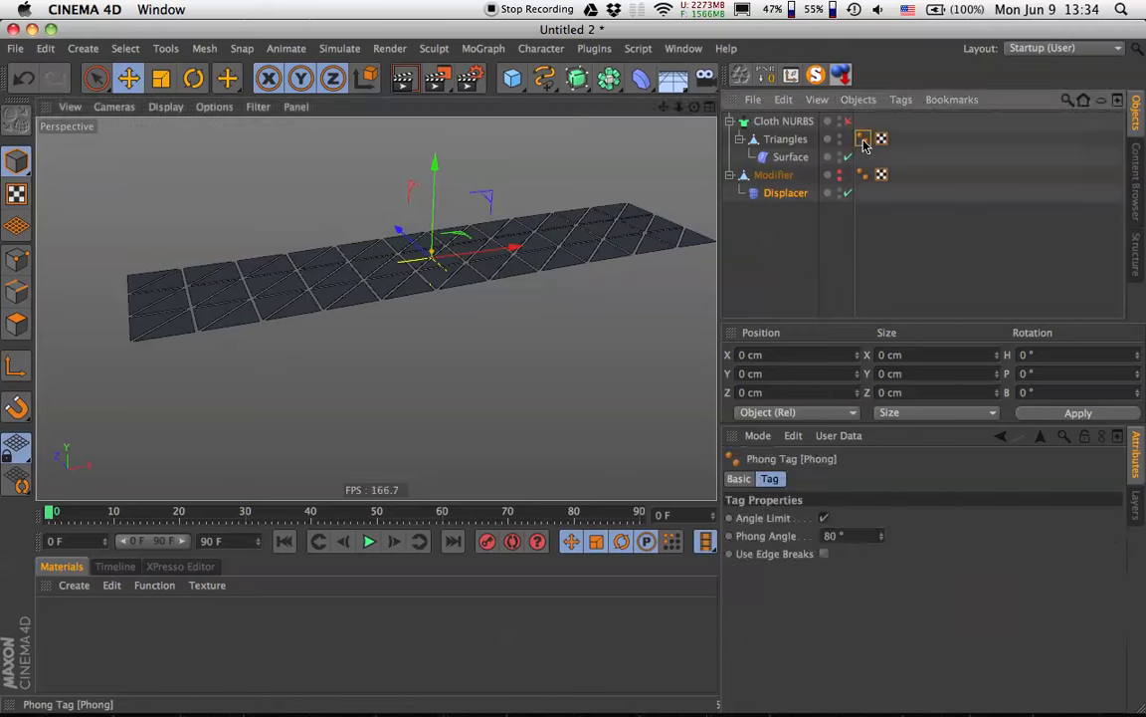
left_click(862, 175, "shift")
key("Delete")
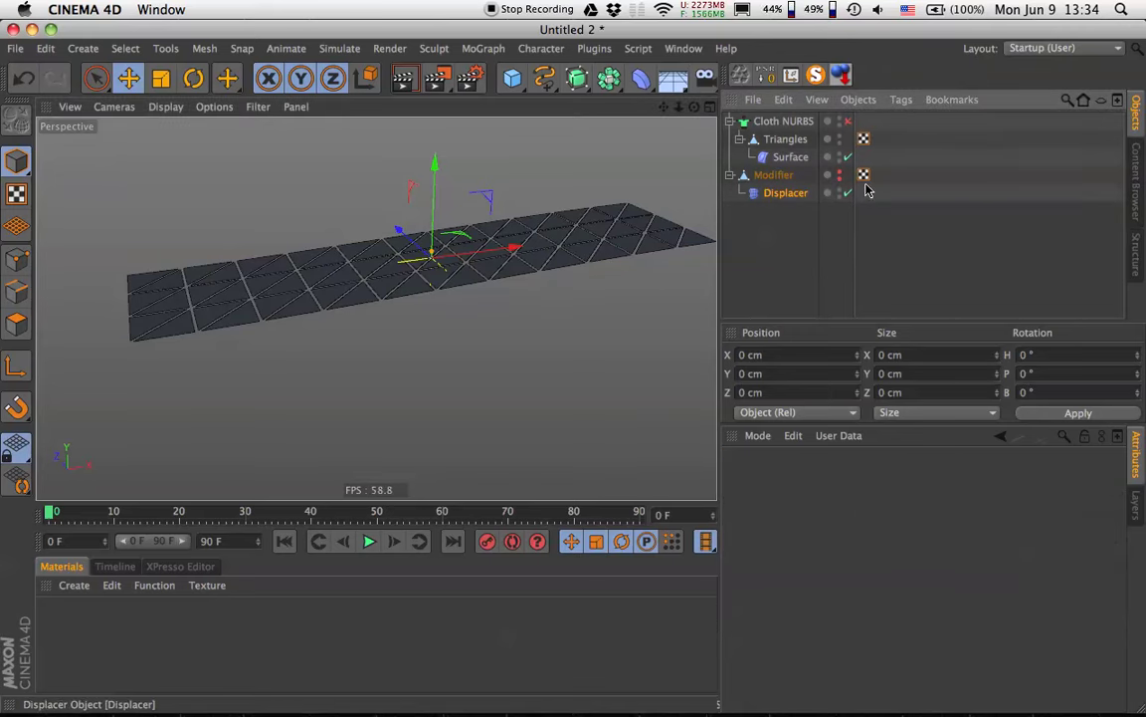
scroll(357, 266, "up", 5)
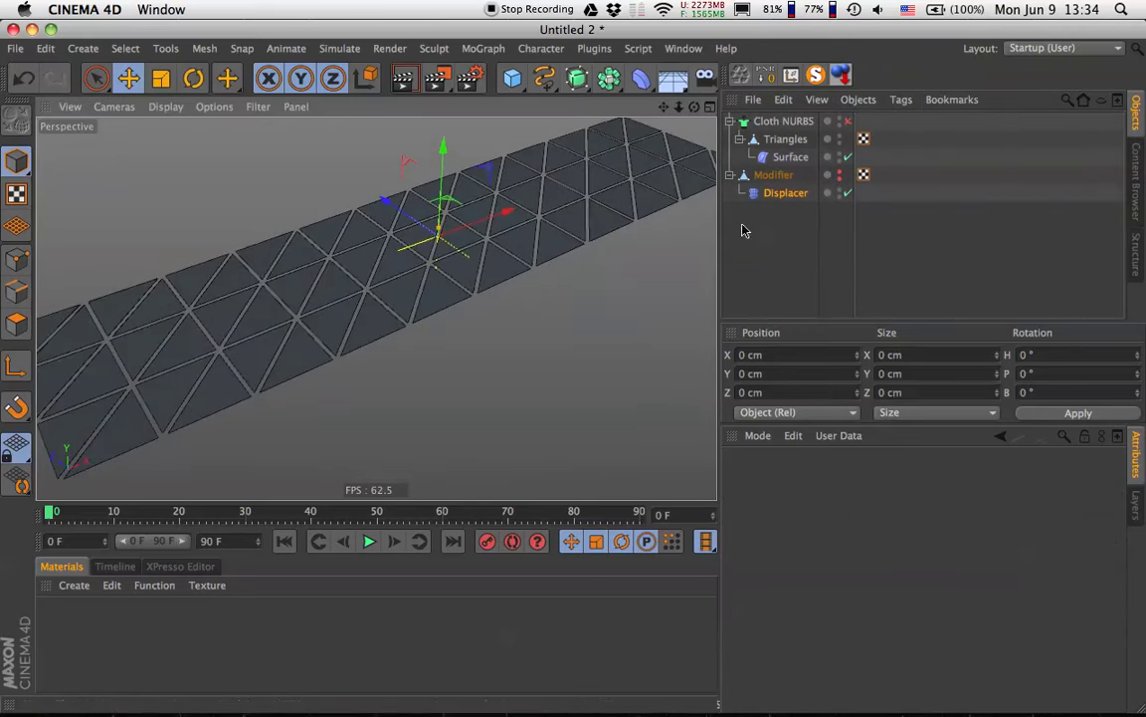
left_click_drag(607, 234, 527, 260, "alt")
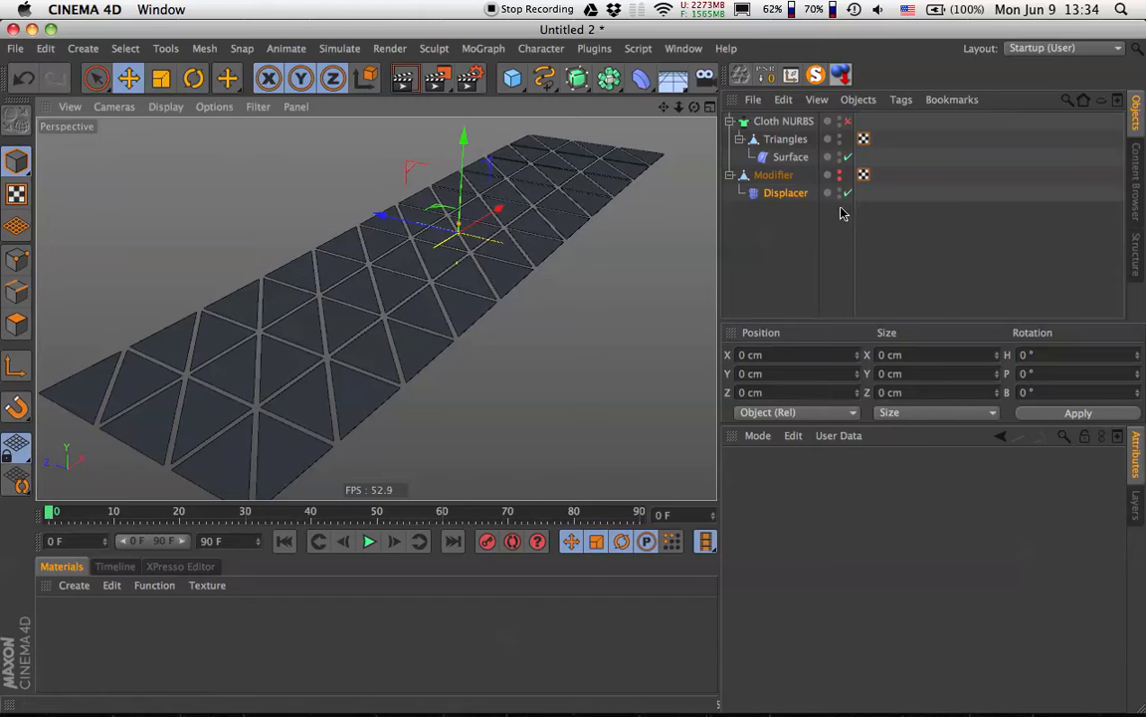
Set the Displacer's height to 103 cm so the gradient bends the triangles.
left_click(796, 192)
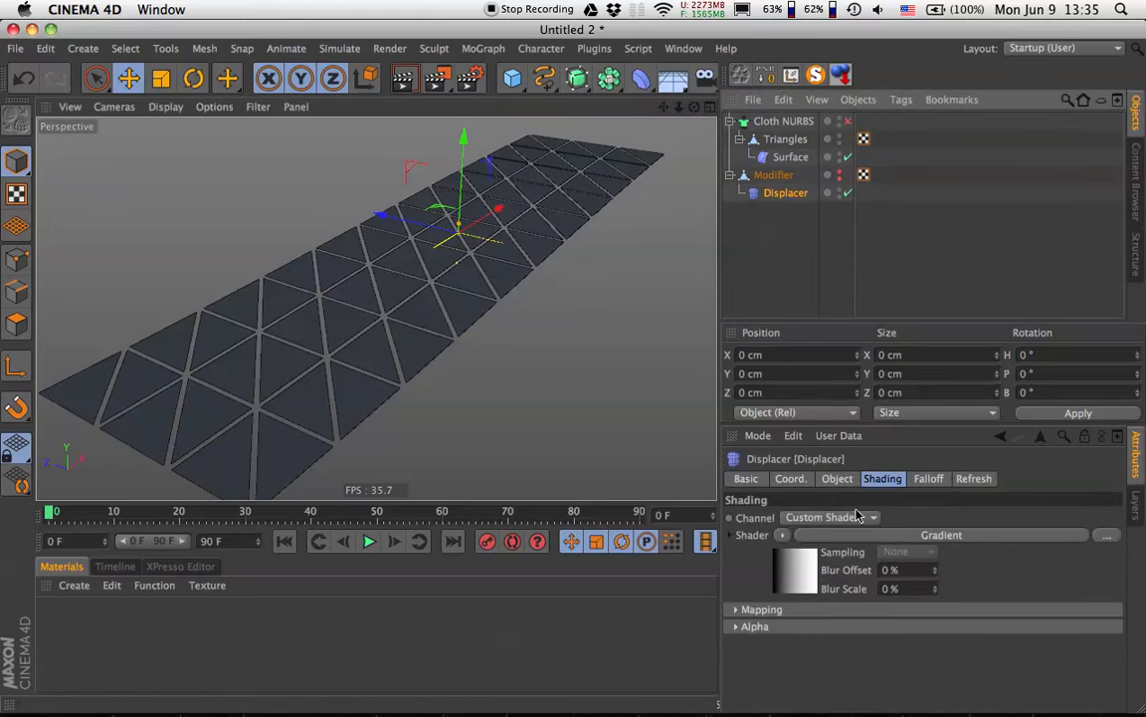
left_click(837, 479)
left_click_drag(844, 561, 321, 366)
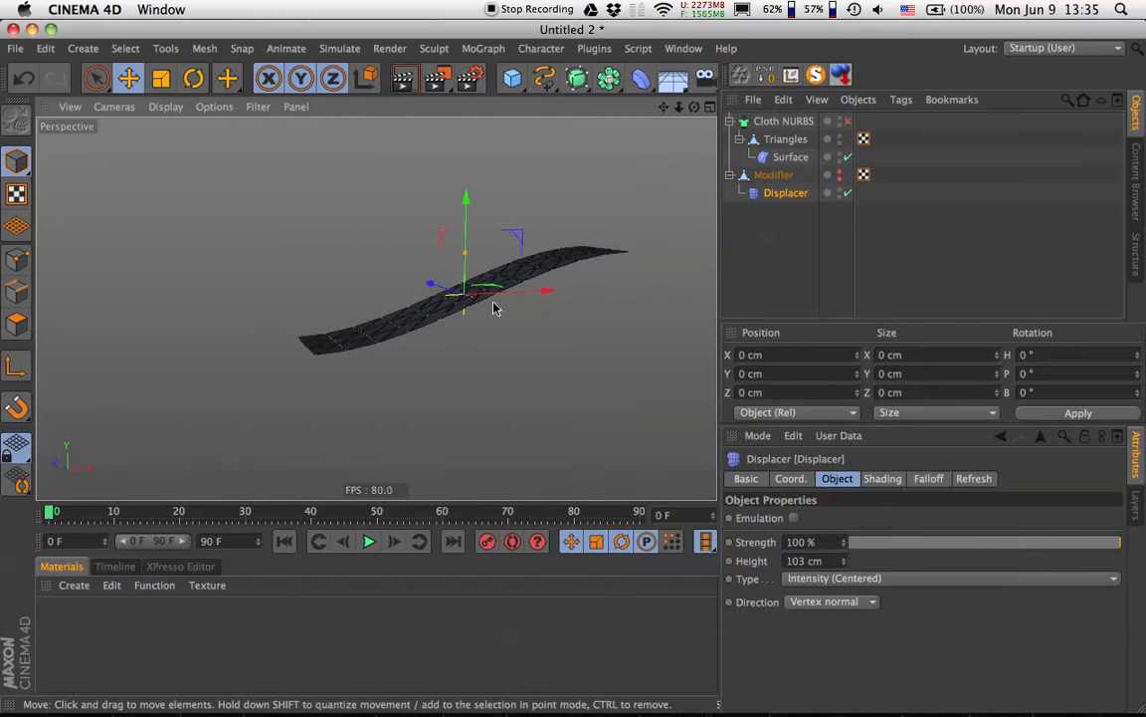
left_click_drag(494, 309, 552, 319, "alt")
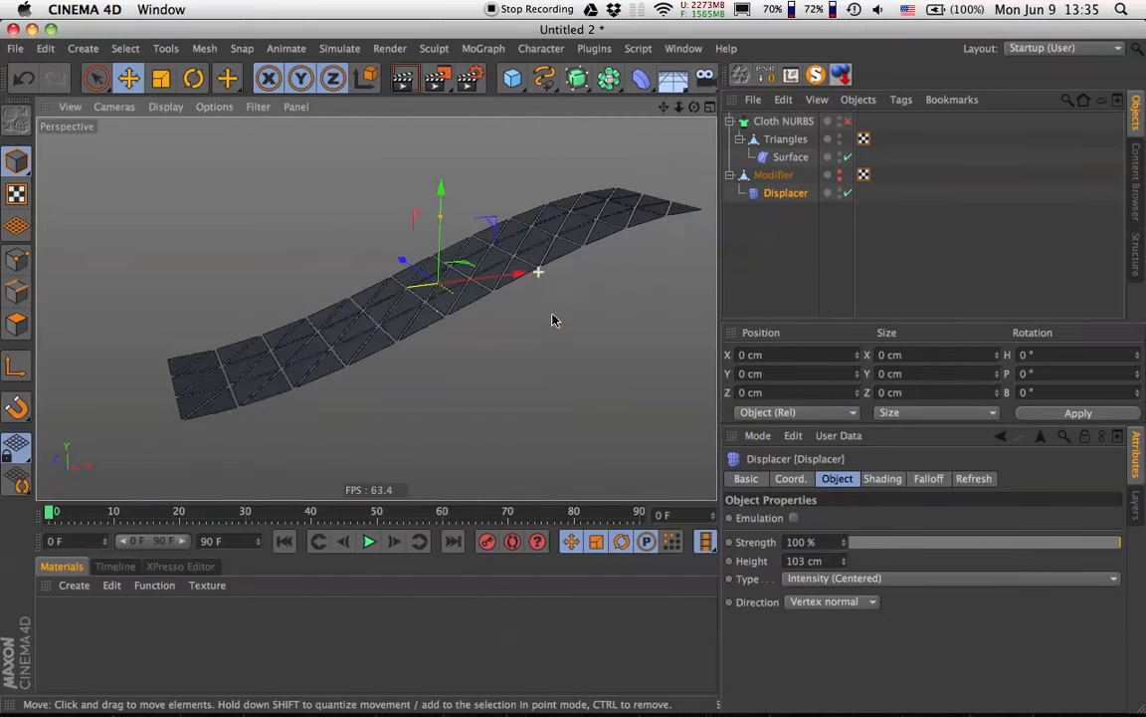
Change the Displacer's gradient type to 2D - Circular and return to the Displacer's shading settings.
left_click(880, 478)
left_click(797, 565)
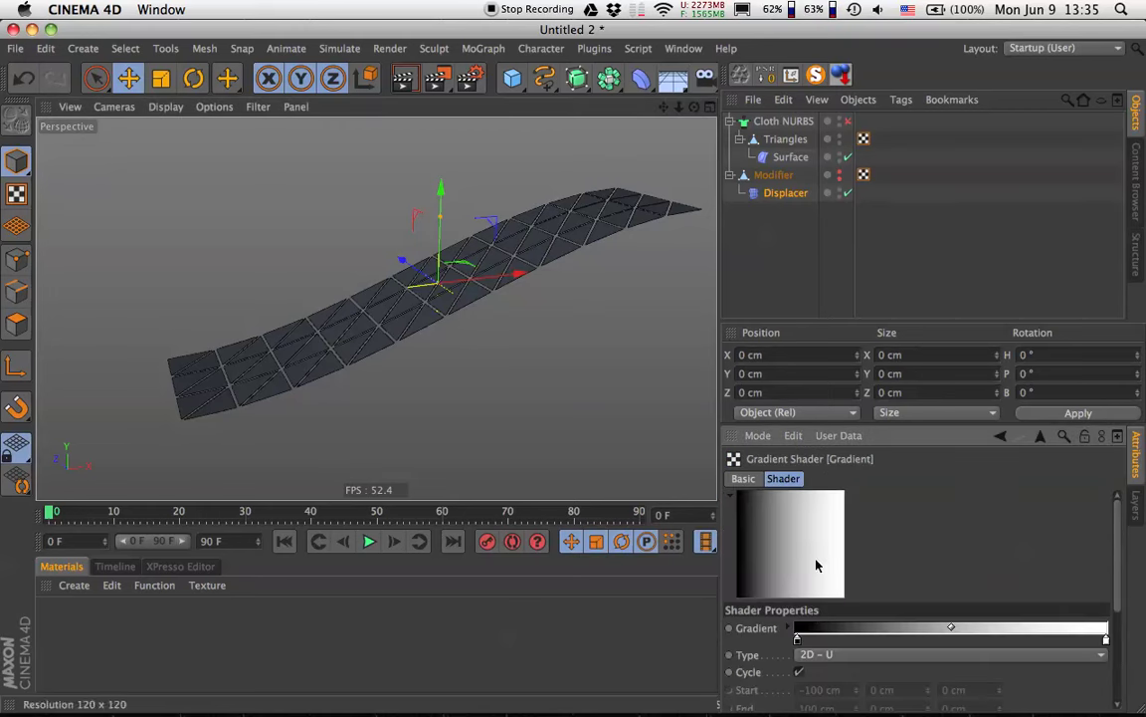
left_click(812, 655)
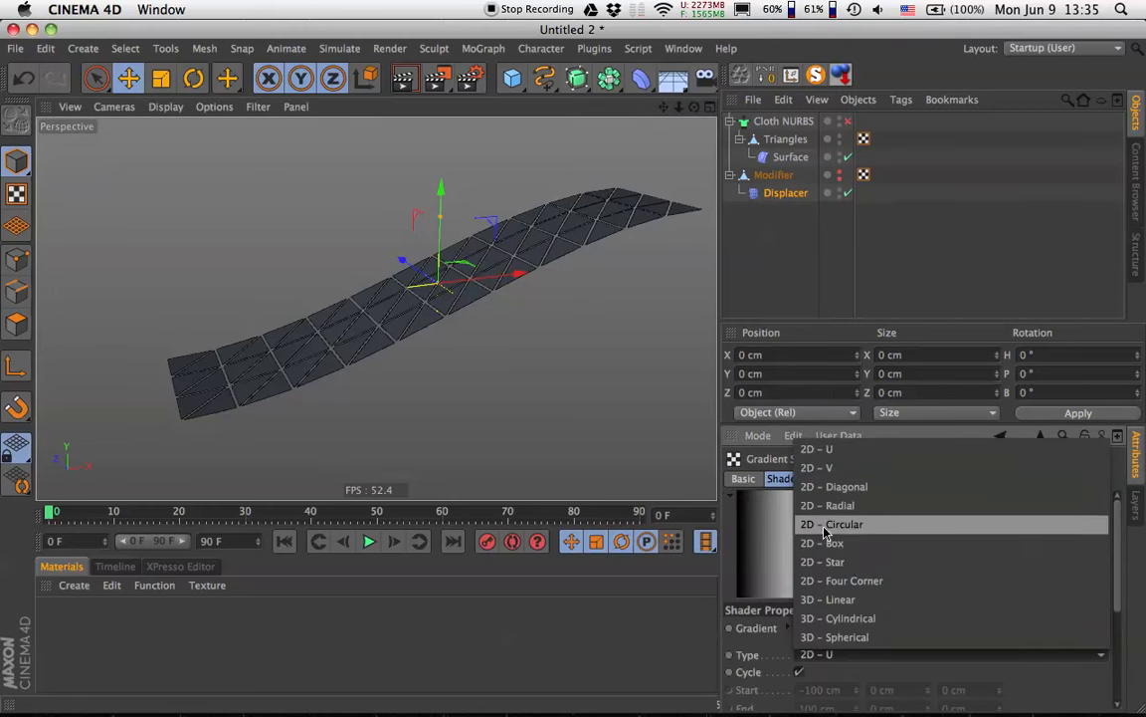
left_click(852, 527)
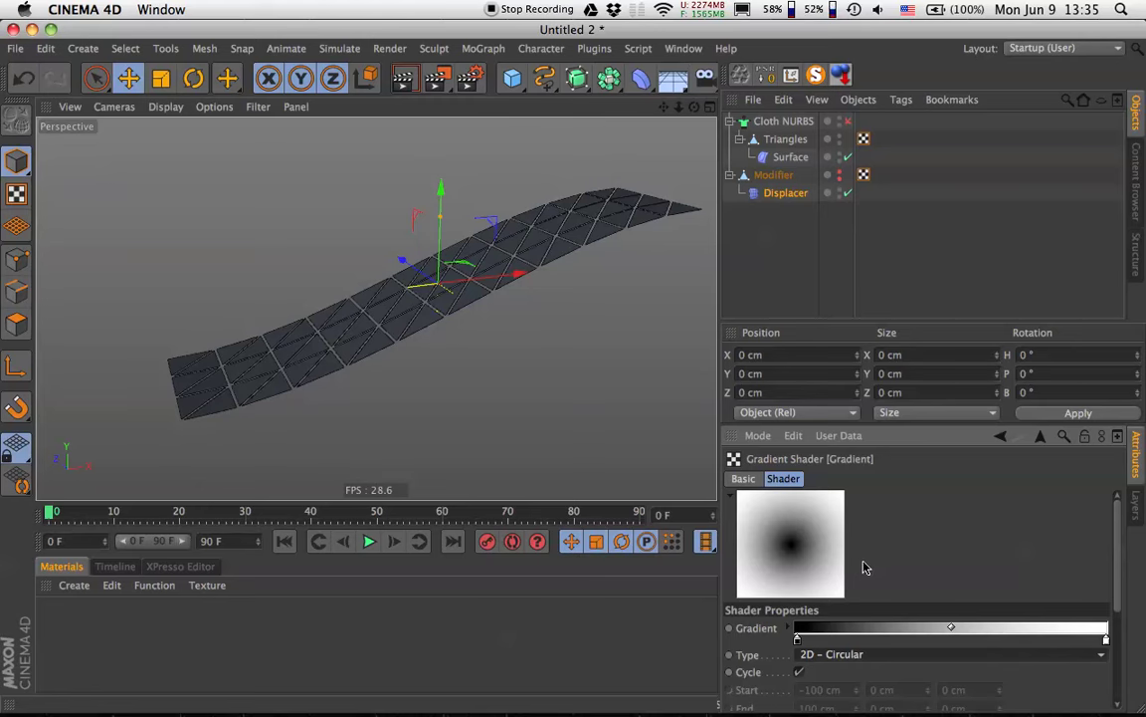
left_click(1040, 439)
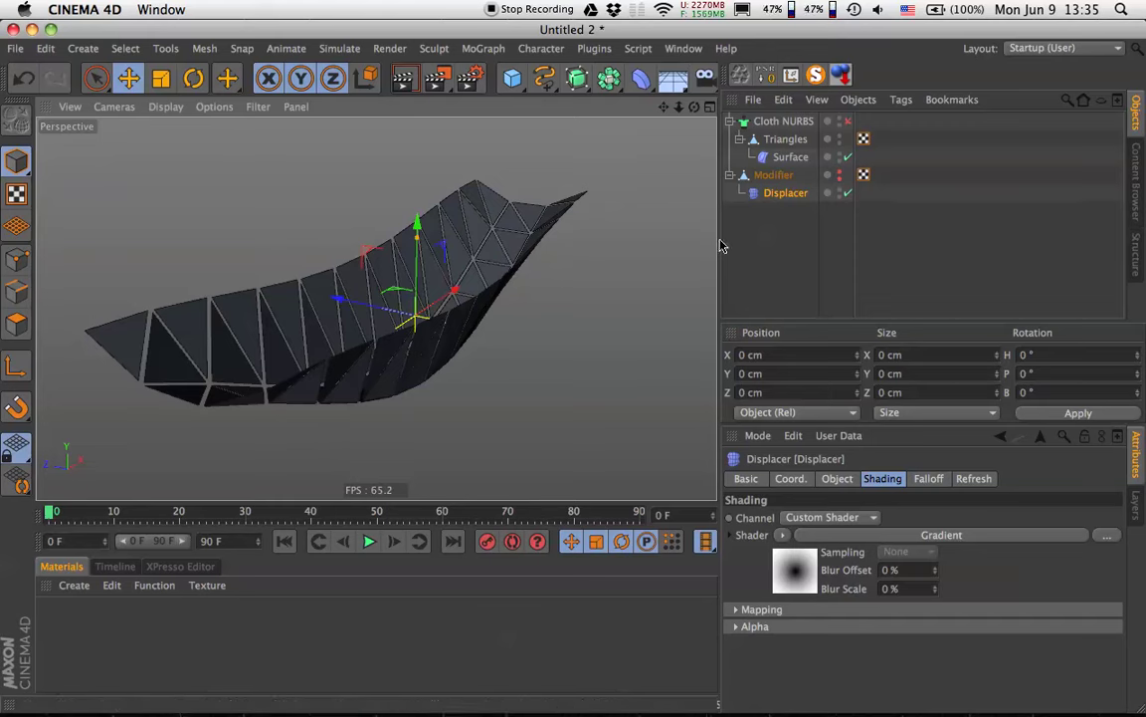
Disable the Displacer and make the flat Modifier plane visible in the viewport again.
left_click(850, 197)
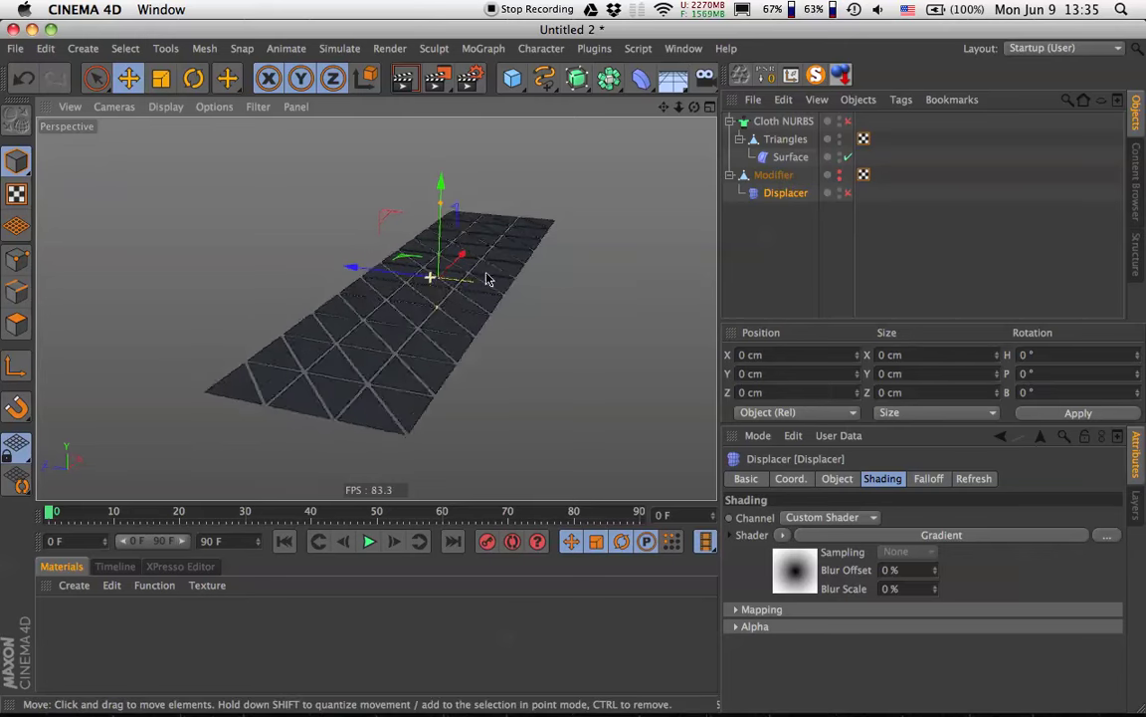
left_click(773, 176)
left_click(839, 176)
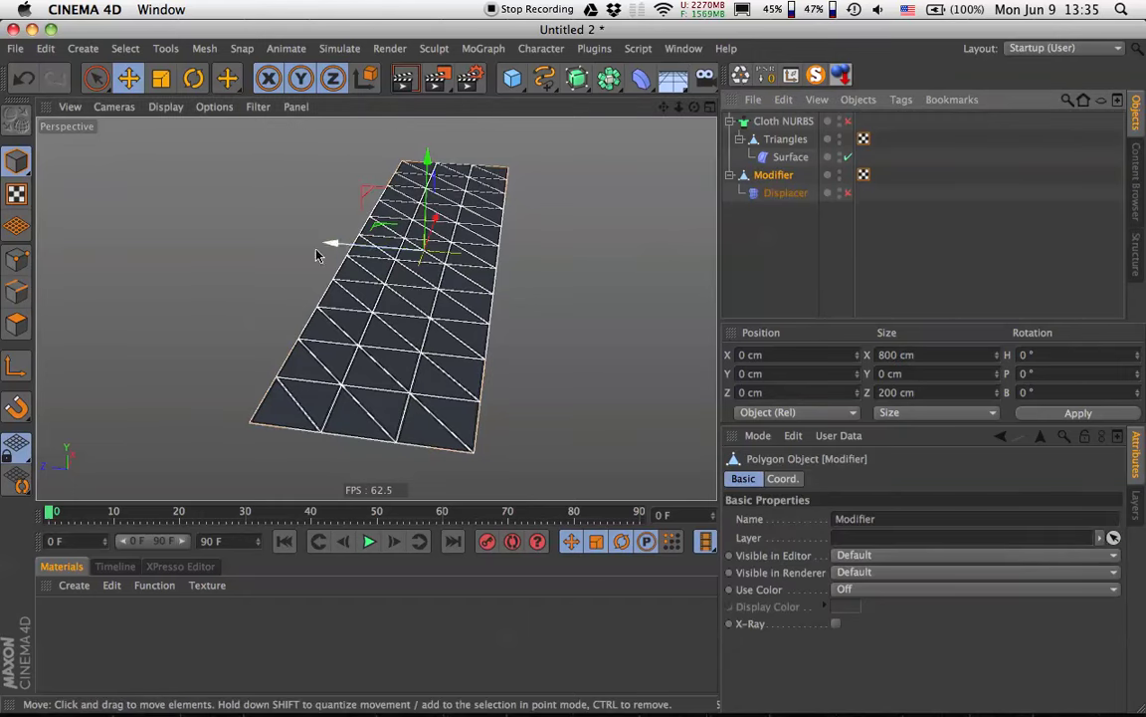
Select the middle strip of polygons along the Modifier plane's full length and raise it to about 31.8 cm in Y.
left_click(16, 323)
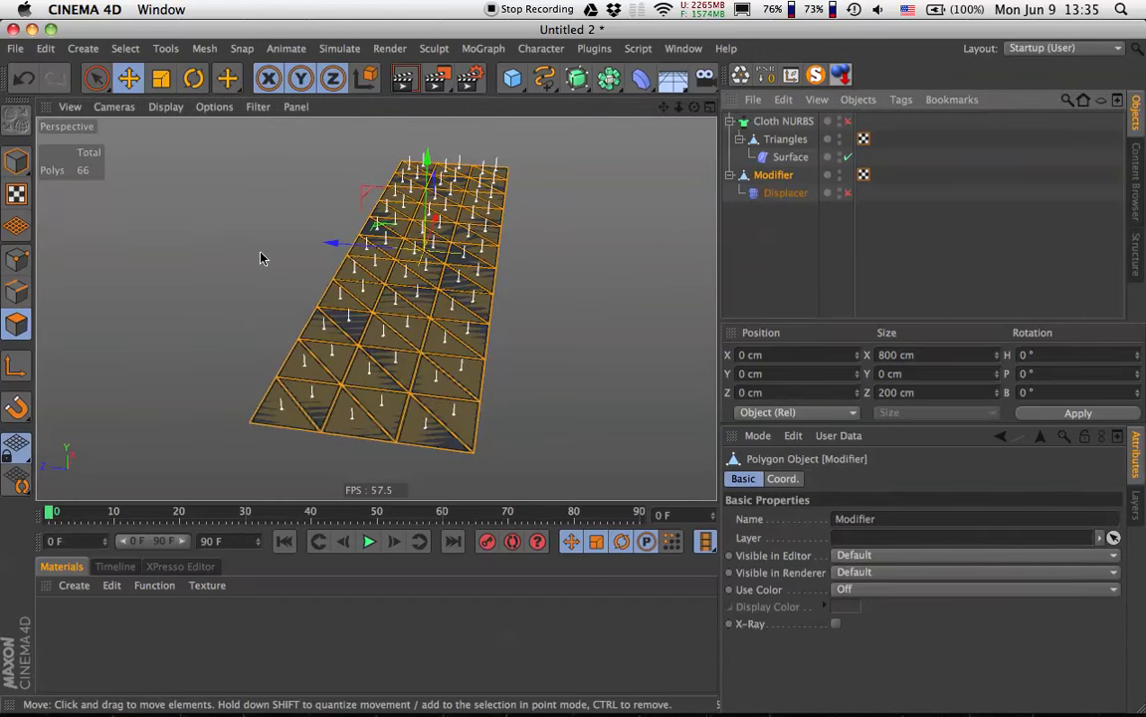
key("9")
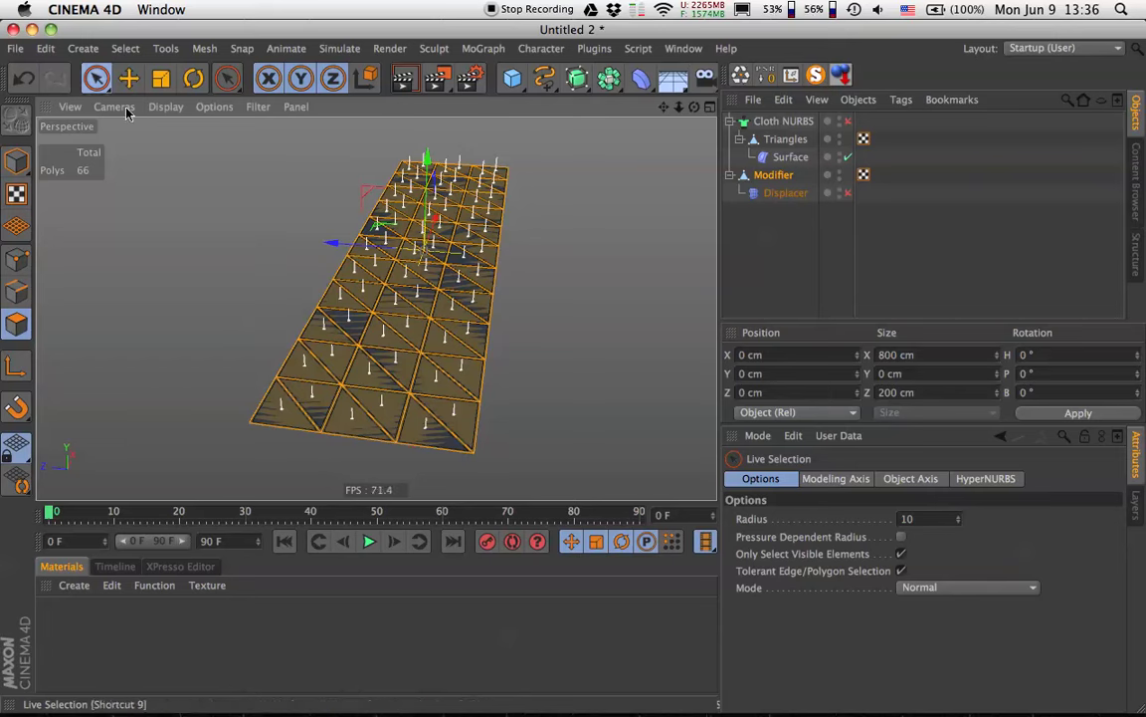
left_click(391, 384)
mouse_move(391, 383)
left_mouse_down()
mouse_move(414, 199)
mouse_move(451, 171)
mouse_move(428, 178)
mouse_move(426, 149)
left_mouse_up()
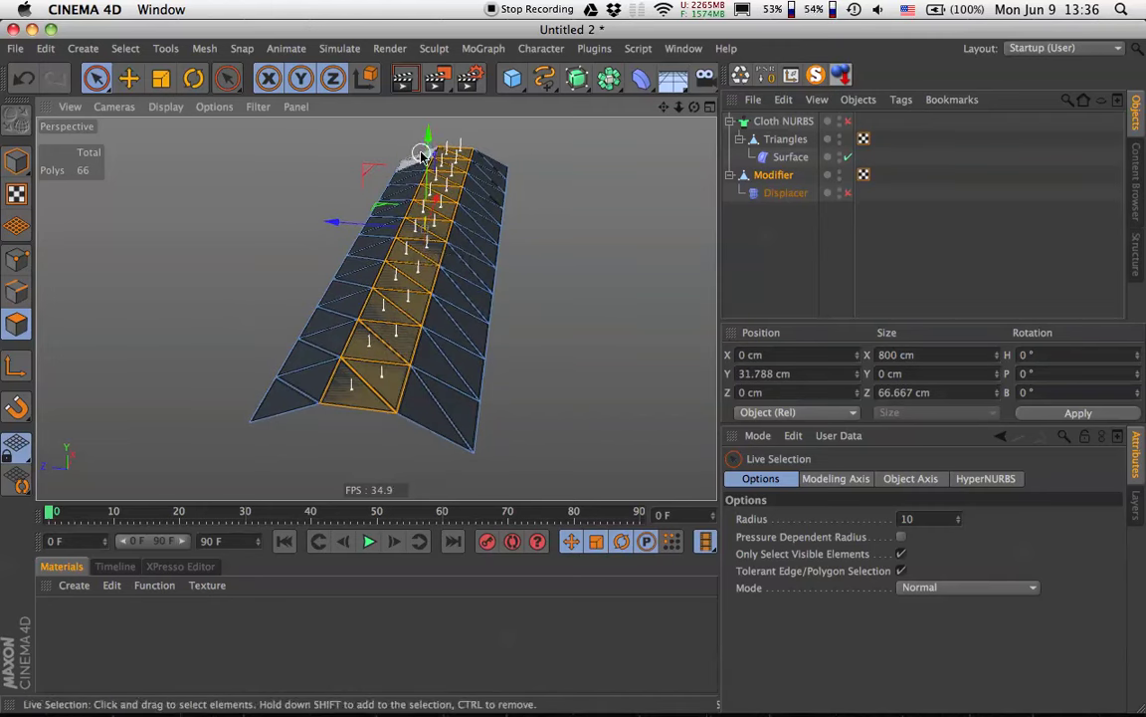
Scale the raised middle strip of the Modifier wider along Z, to about 76.8 cm.
key("t")
left_click_drag(330, 221, 322, 221)
left_click_drag(428, 319, 461, 364, "alt")
left_click_drag(383, 289, 418, 259, "alt")
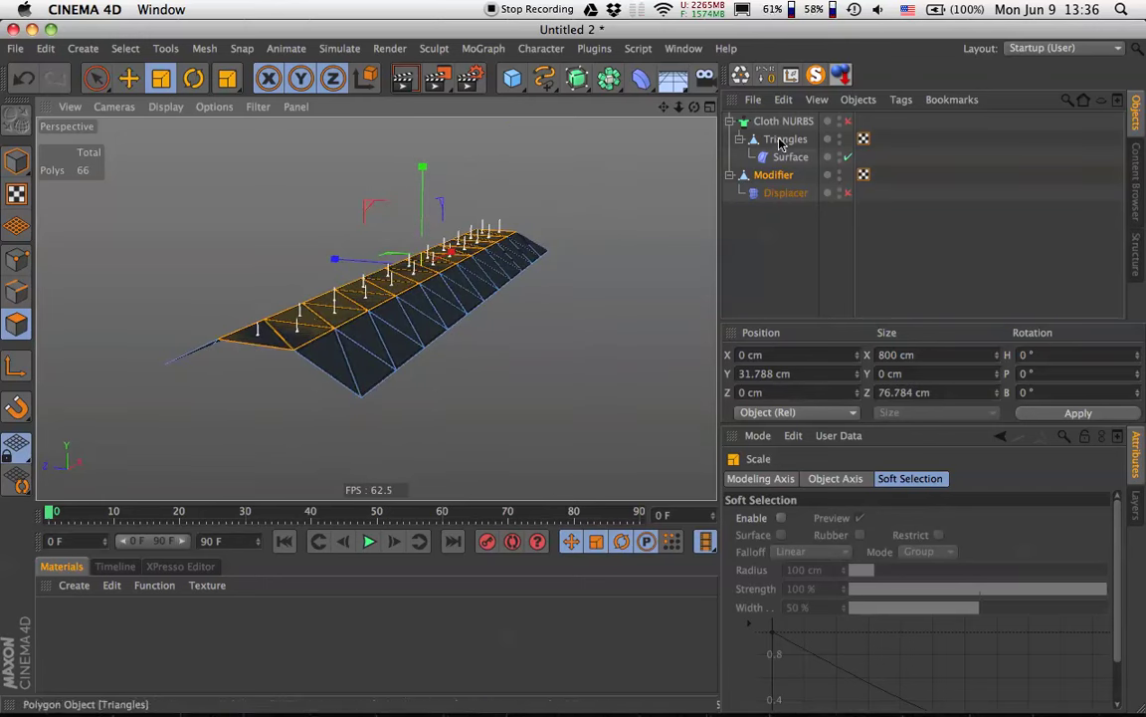
Re-enable the Displacer and hide the Modifier plane in the viewport.
left_click_drag(398, 288, 458, 318, "alt")
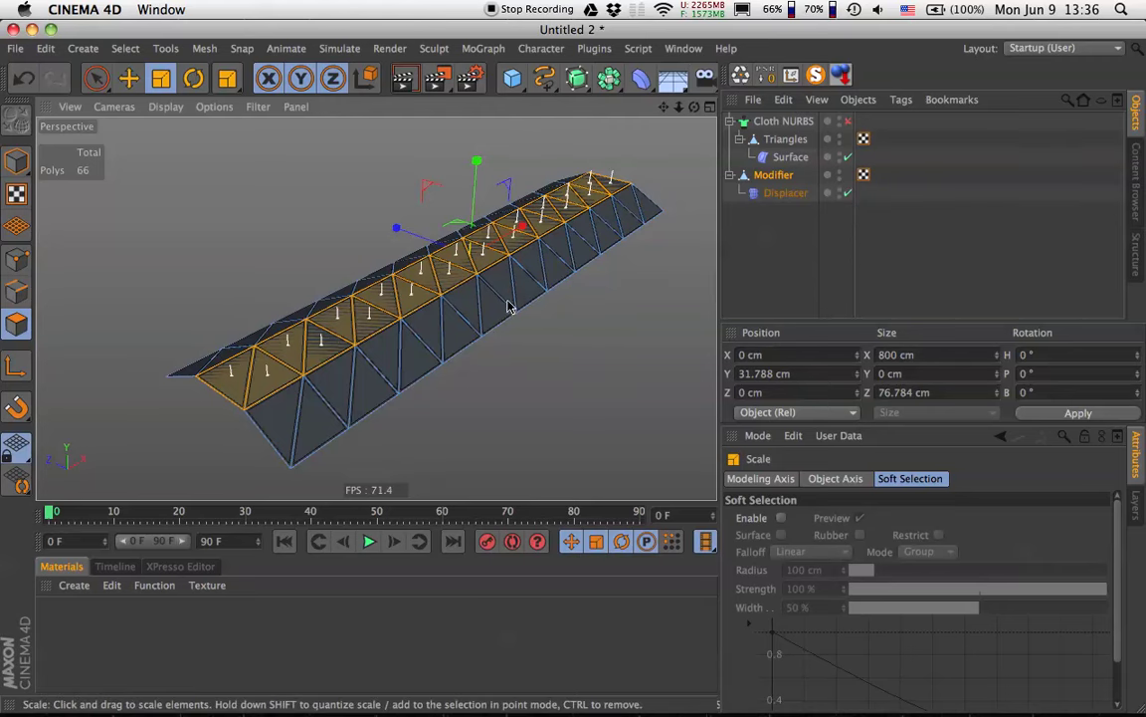
left_click_drag(511, 308, 504, 302)
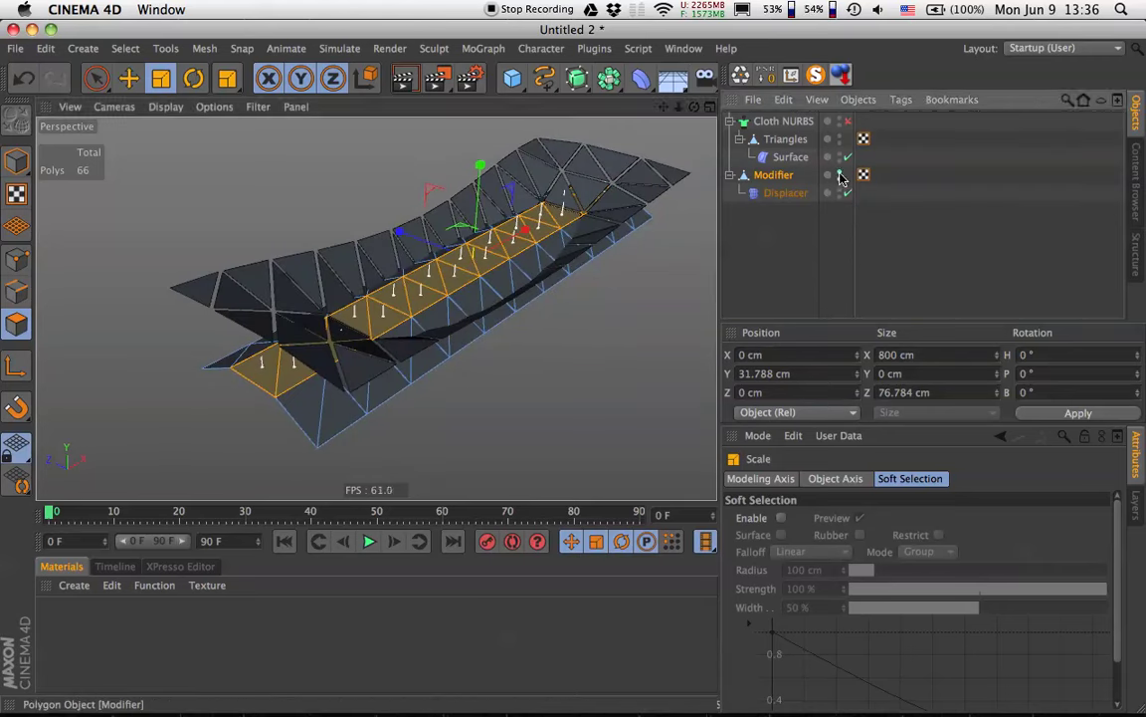
left_click(839, 174)
left_click(729, 174)
left_click_drag(672, 206, 485, 294, "alt")
Set the Displacer's direction to Planar with a +Y orientation.
middle_click(484, 293)
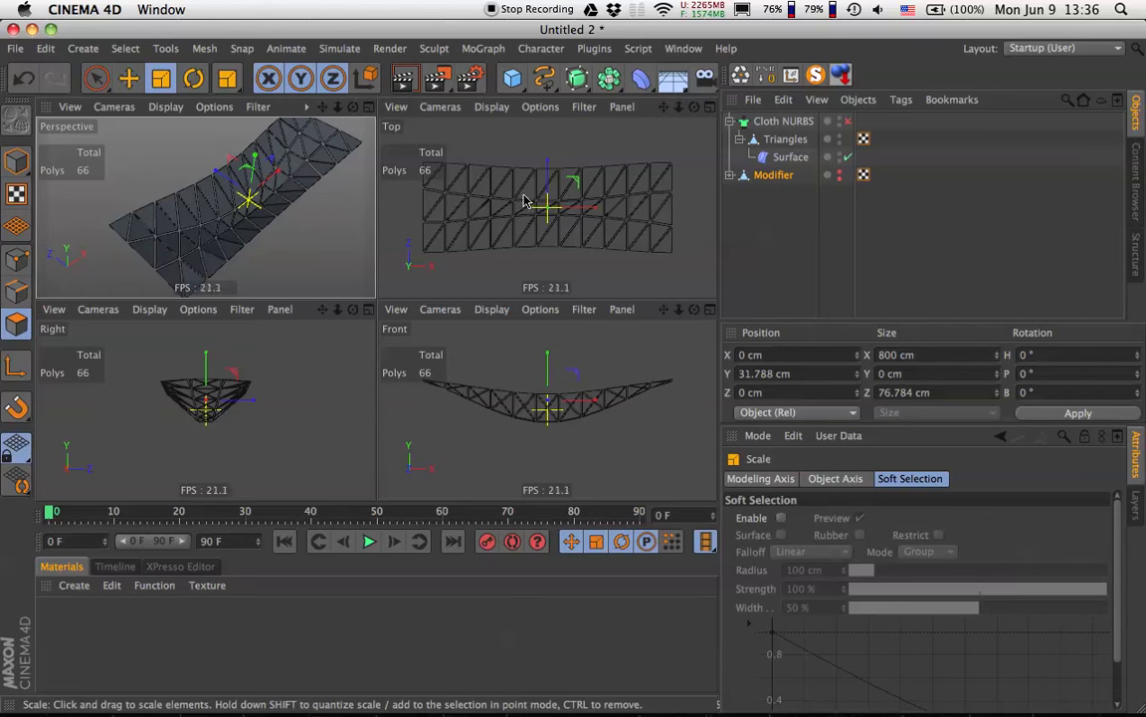
left_click(730, 176)
left_click(777, 195)
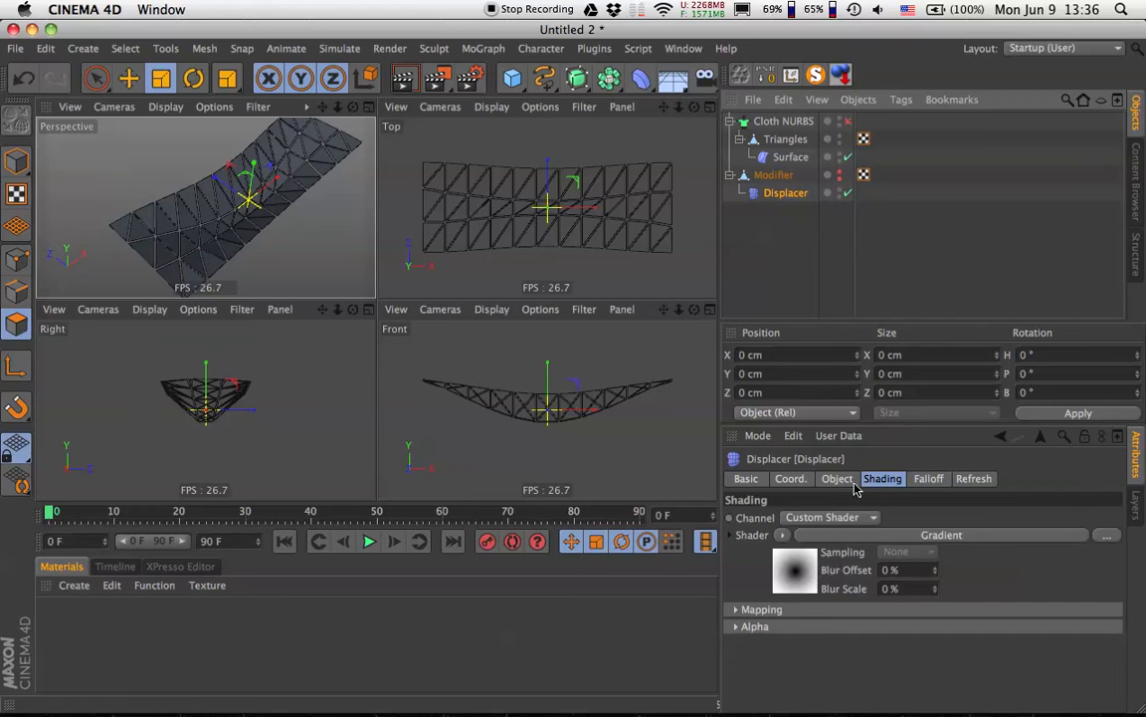
left_click(839, 480)
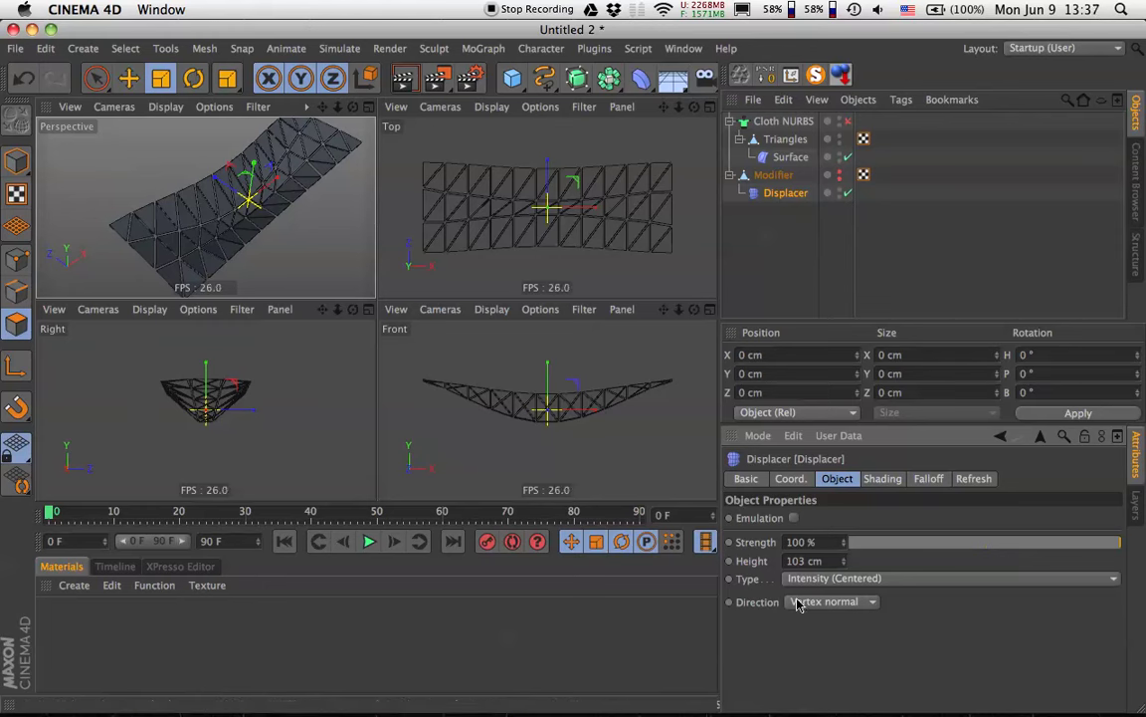
left_click(849, 605)
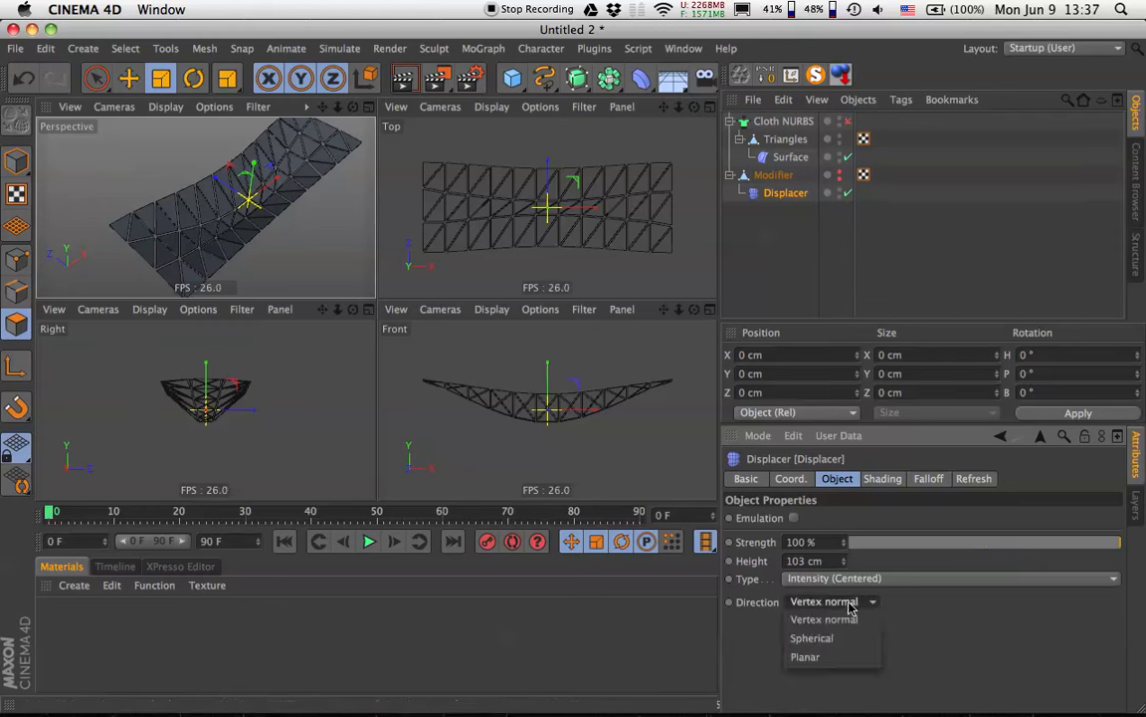
left_click(836, 656)
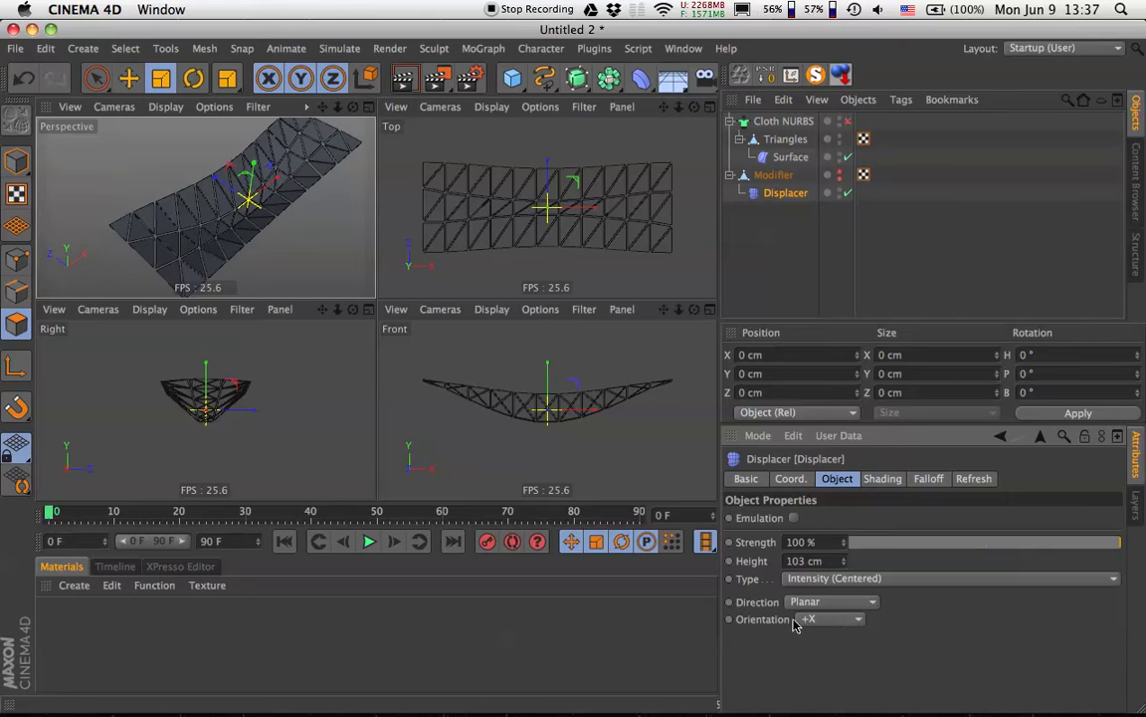
left_click(841, 621)
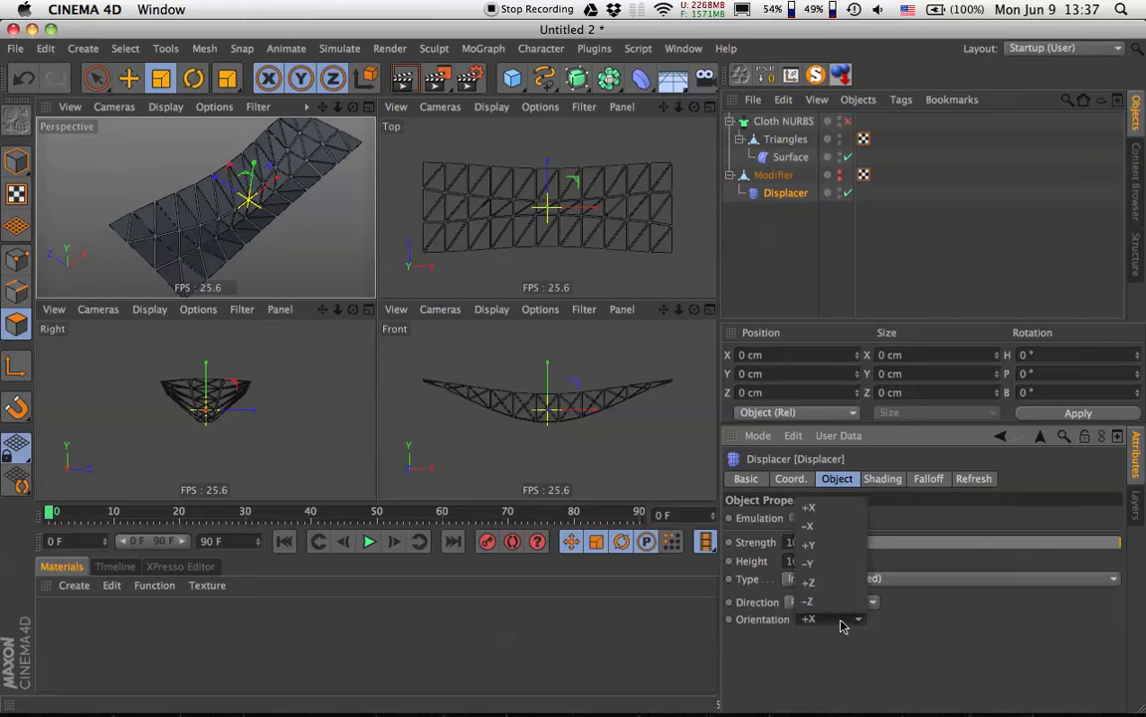
left_click(831, 541)
left_click(844, 617)
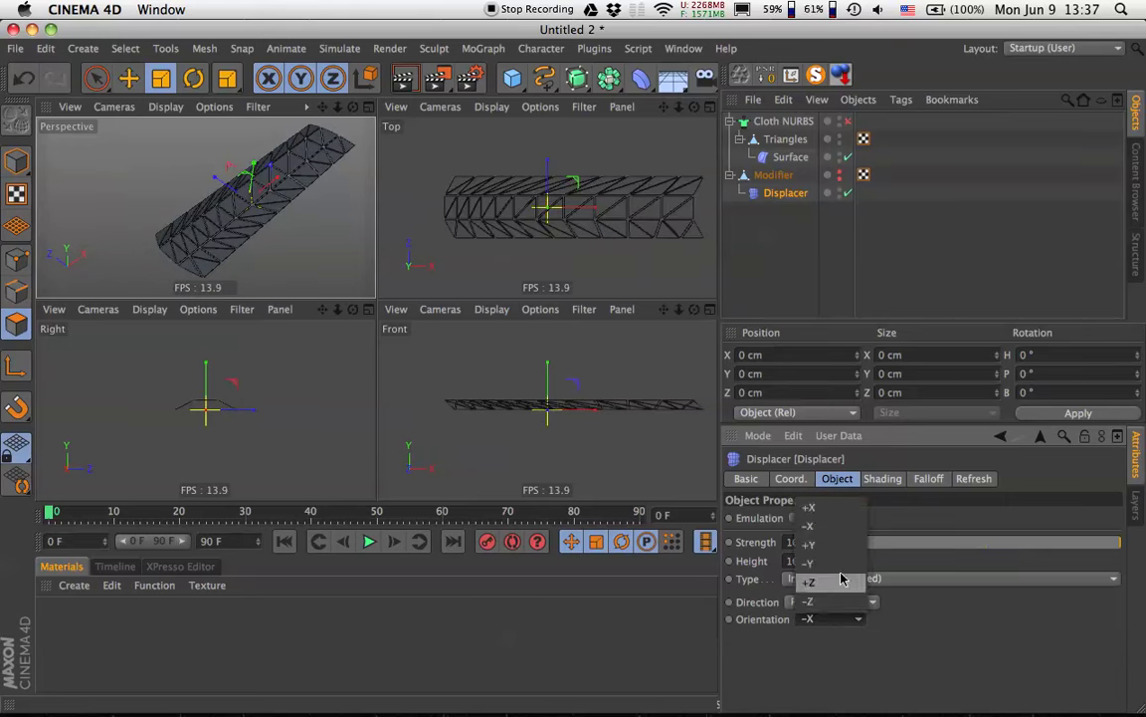
left_click(831, 558)
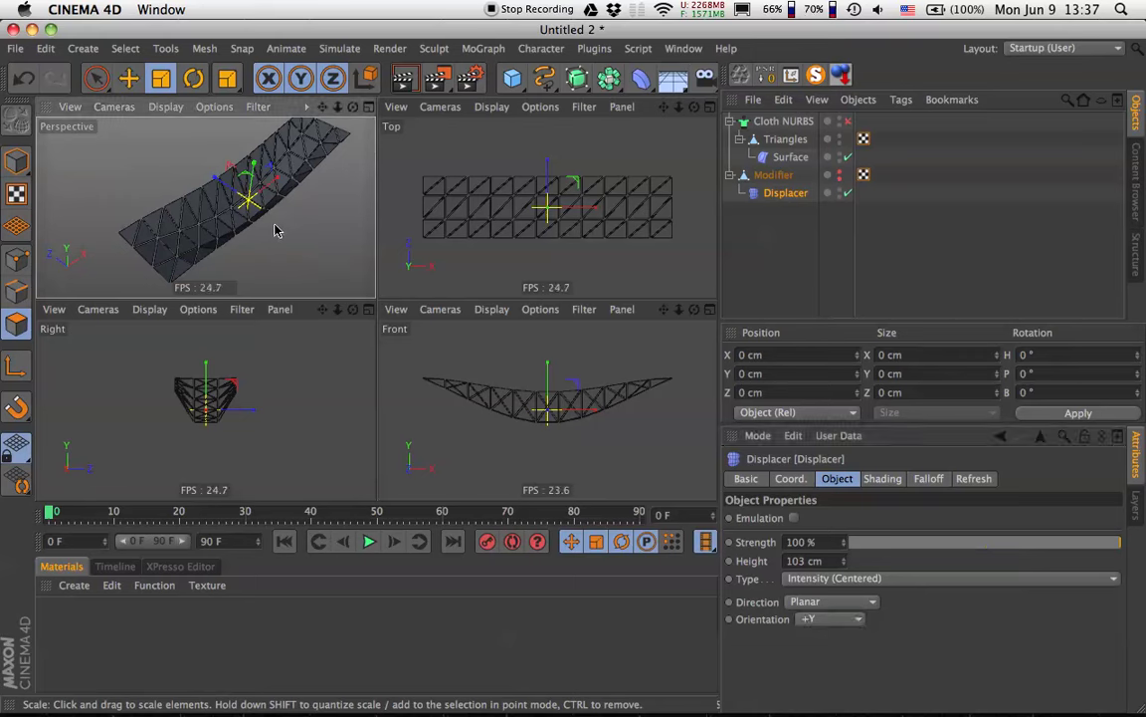
Invert the Displacer's bend by setting its height to -59 cm.
left_click_drag(314, 248, 293, 184, "alt")
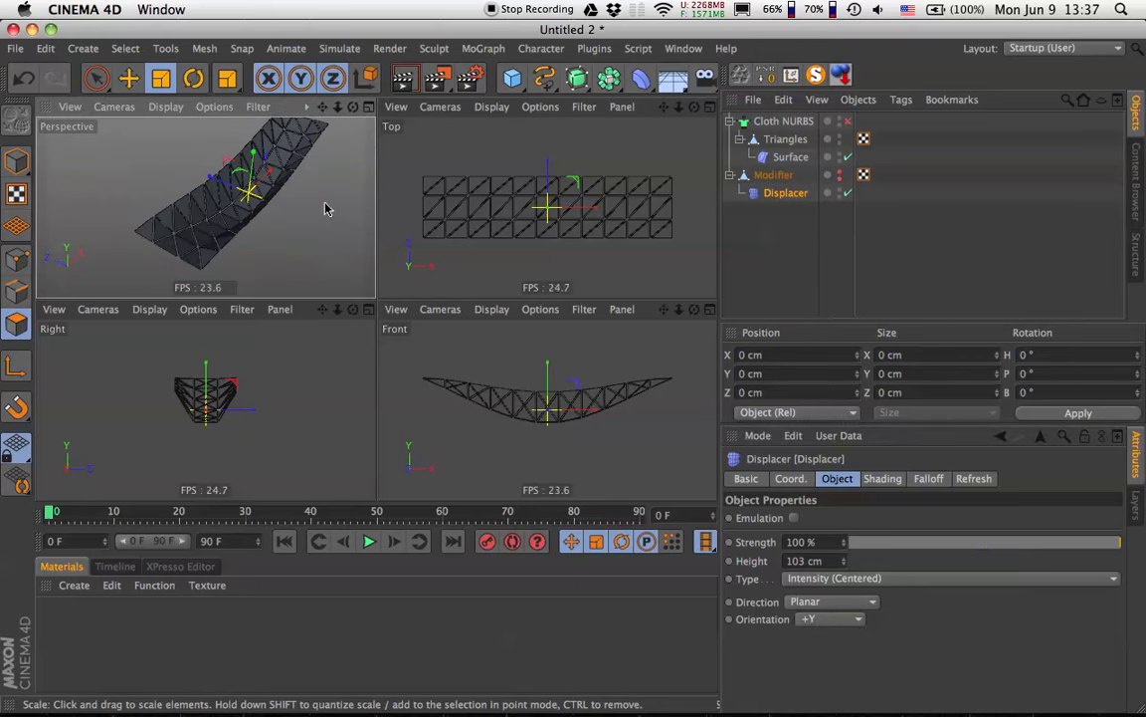
middle_click(655, 186)
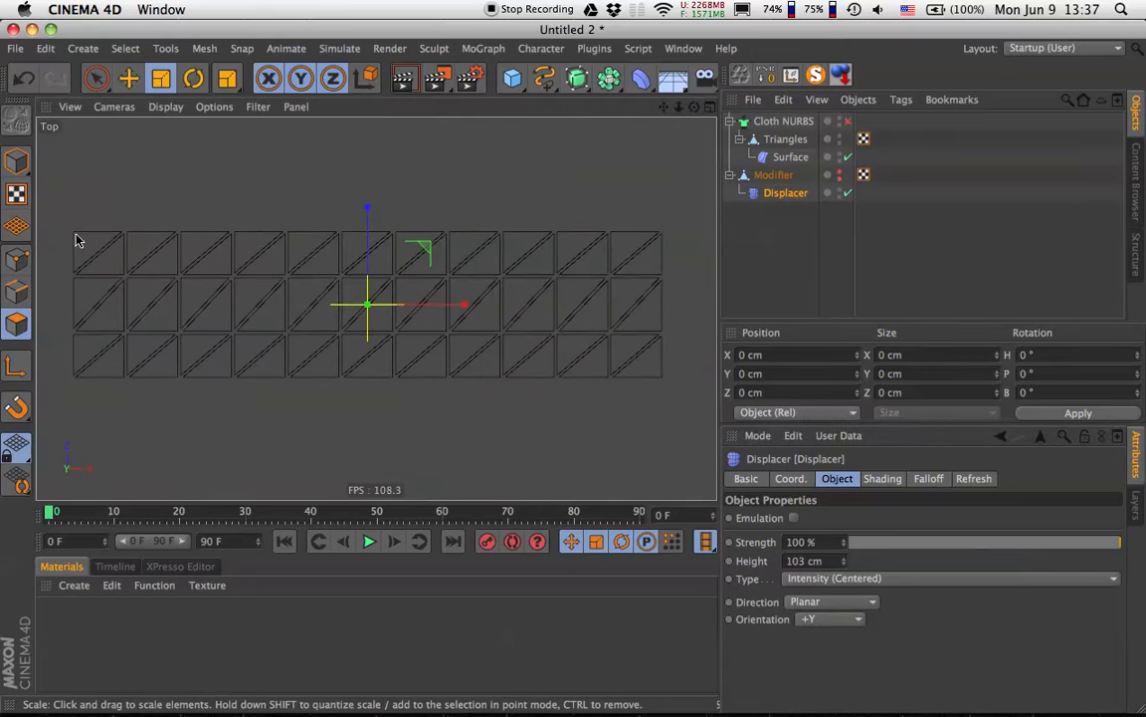
middle_click(377, 289)
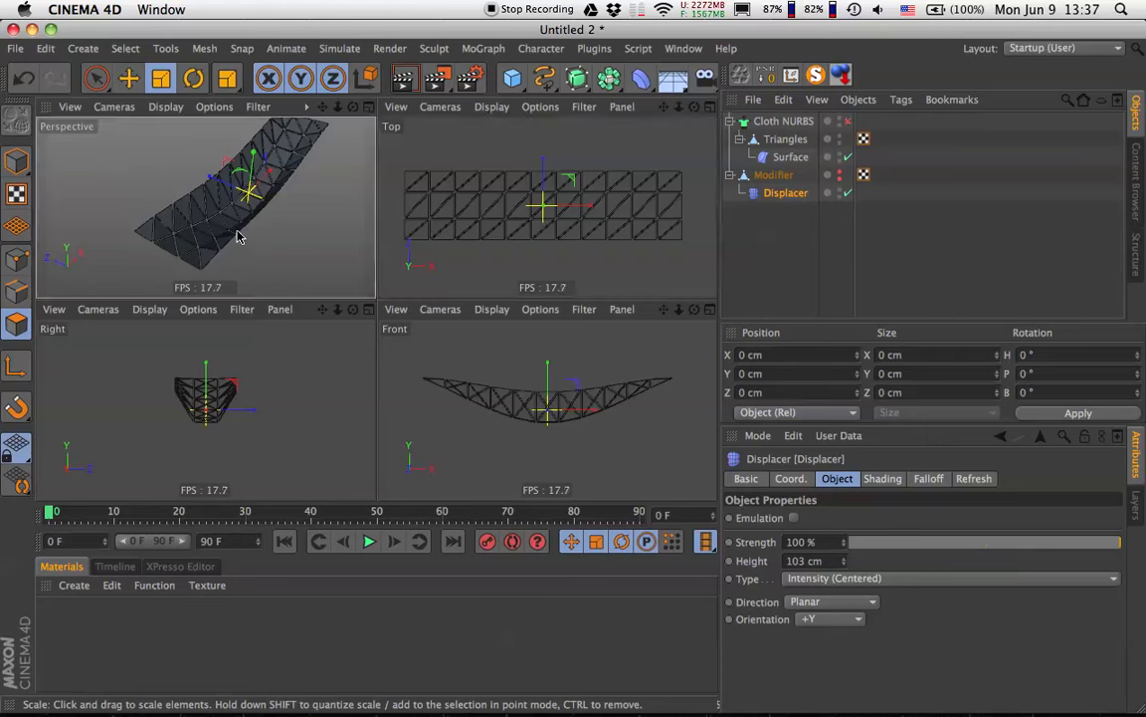
middle_click(238, 238)
left_click_drag(350, 238, 367, 206, "alt")
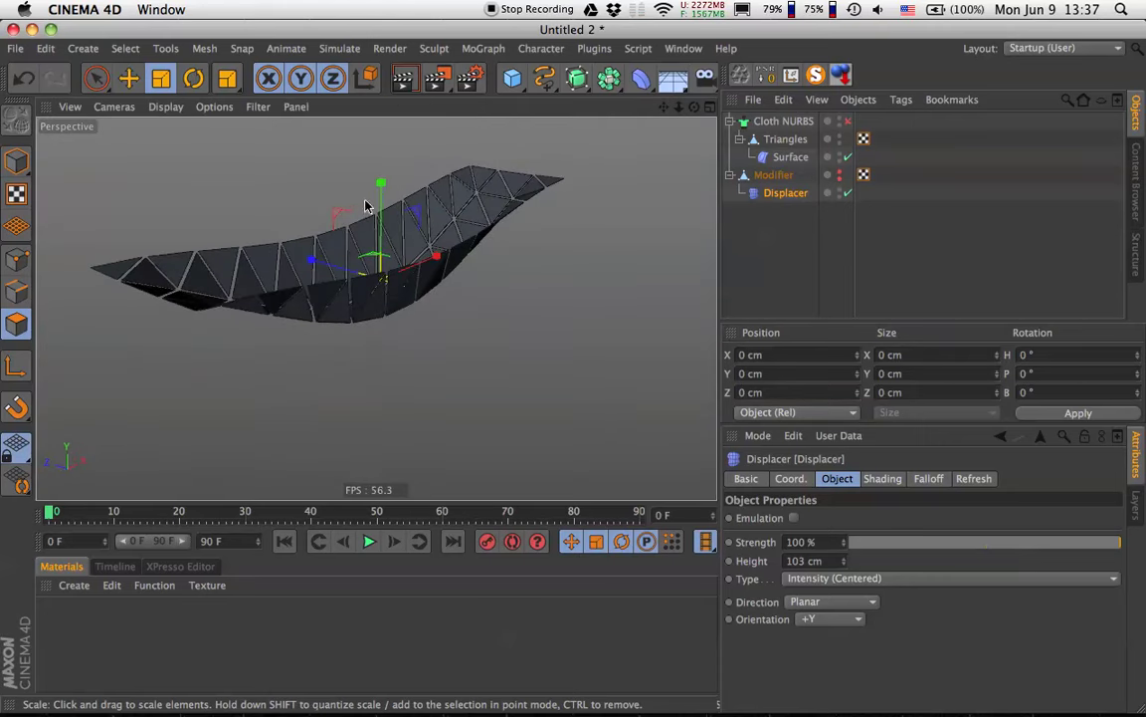
mouse_move(376, 290)
left_mouse_down("alt")
mouse_move(367, 290)
mouse_move(504, 263)
mouse_move(367, 312)
mouse_move(376, 310)
left_mouse_up("alt")
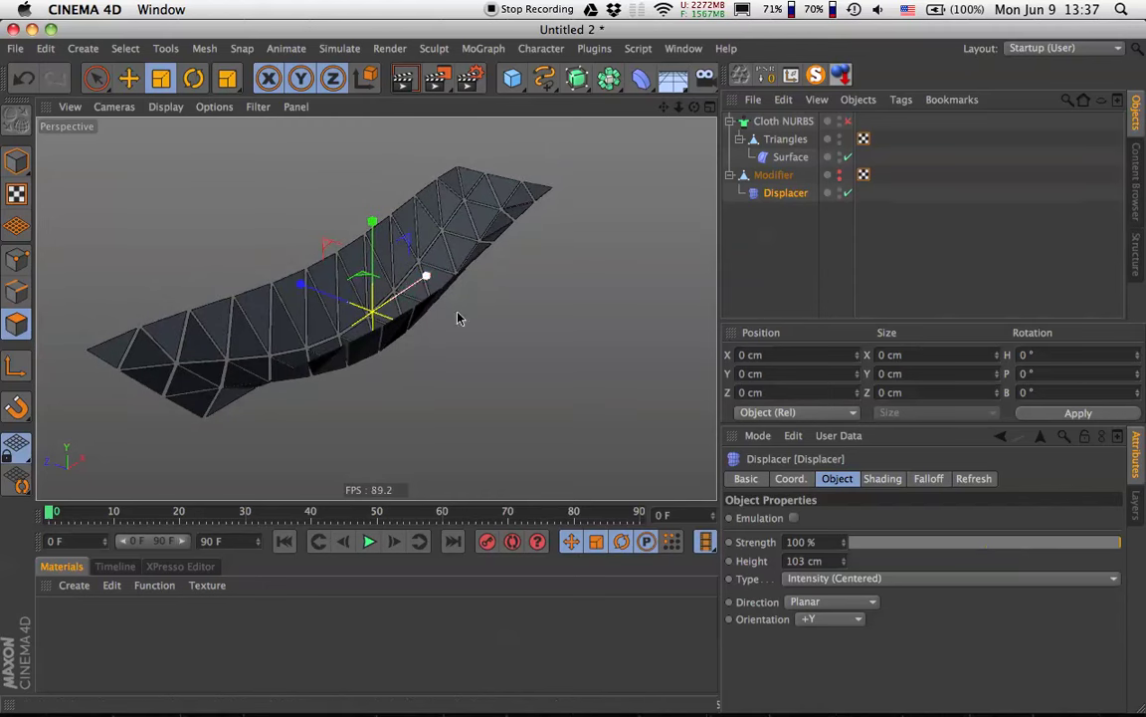
left_click_drag(843, 562, 843, 660)
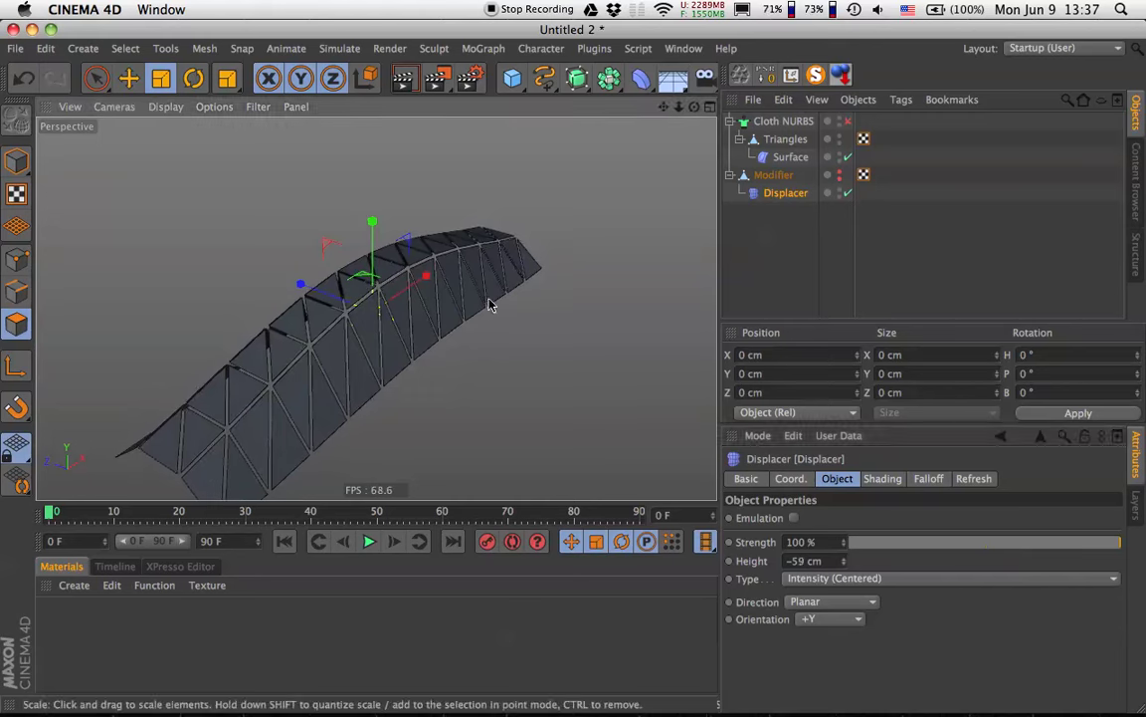
left_click_drag(486, 302, 478, 213, "alt")
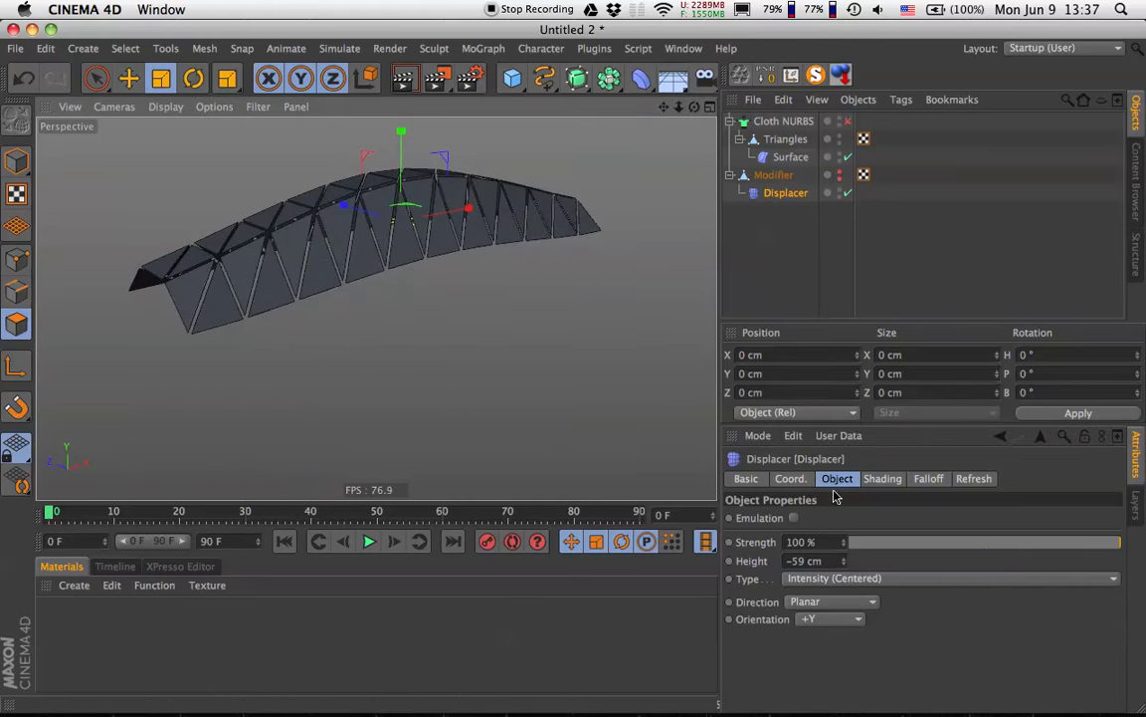
Change the Displacer's type to Intensity and set its height to -115 cm.
left_click(839, 579)
left_click(819, 594)
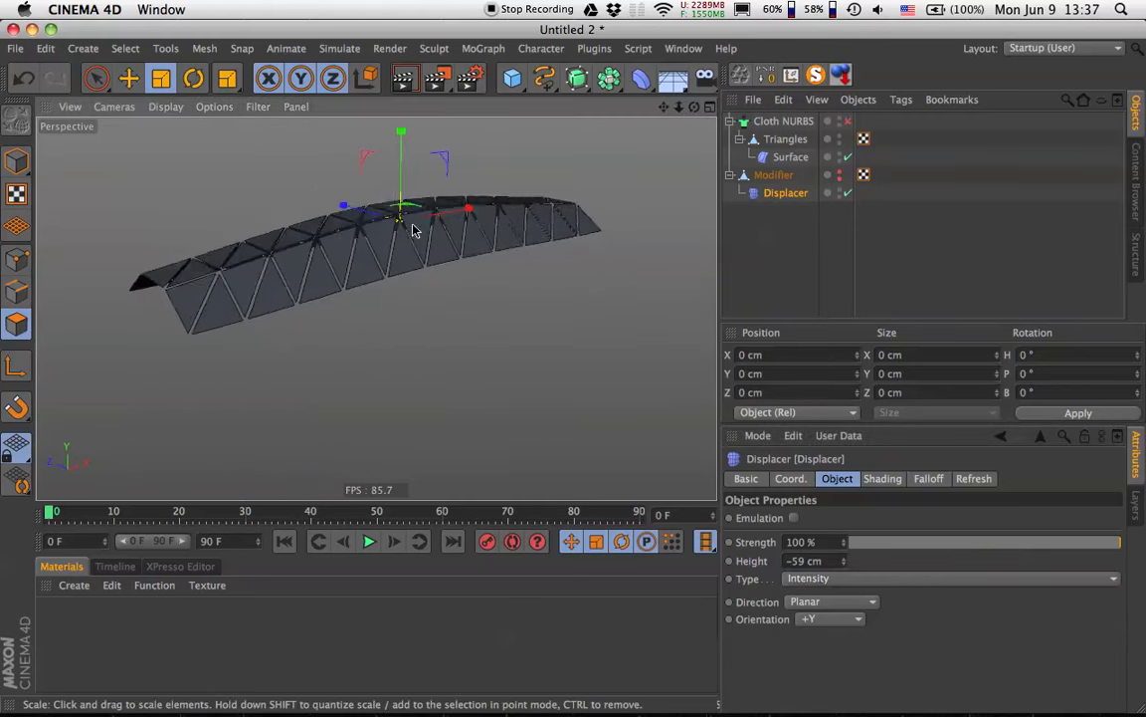
left_click_drag(414, 231, 468, 211, "alt")
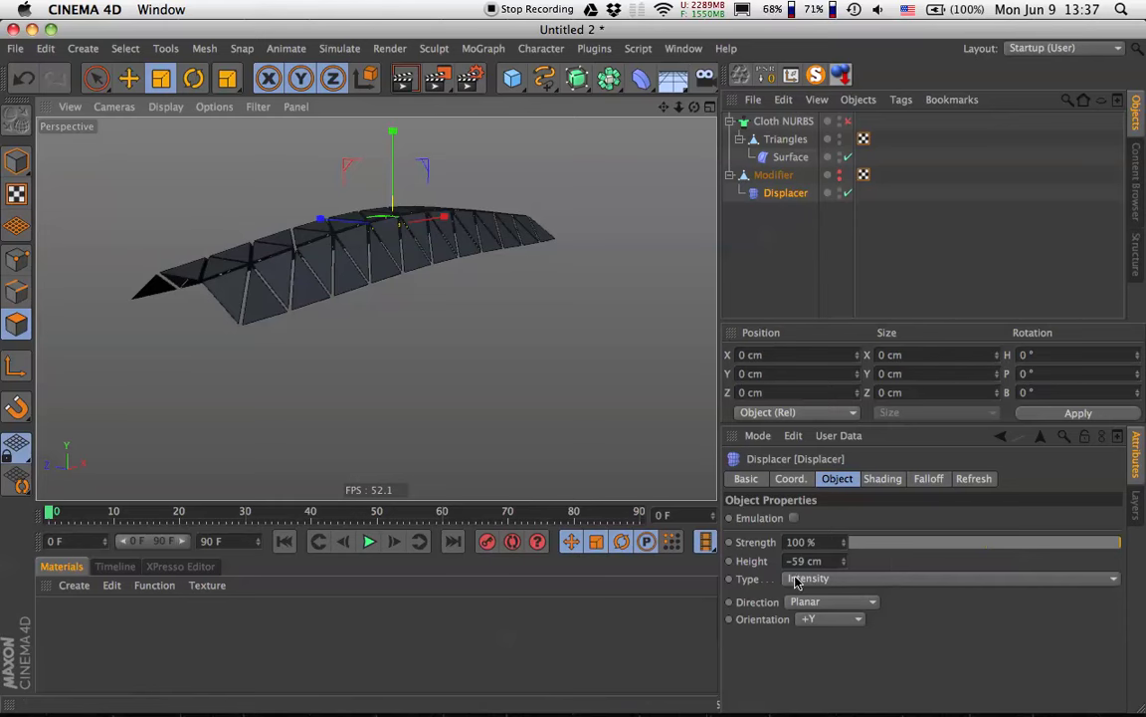
left_click_drag(843, 562, 843, 601)
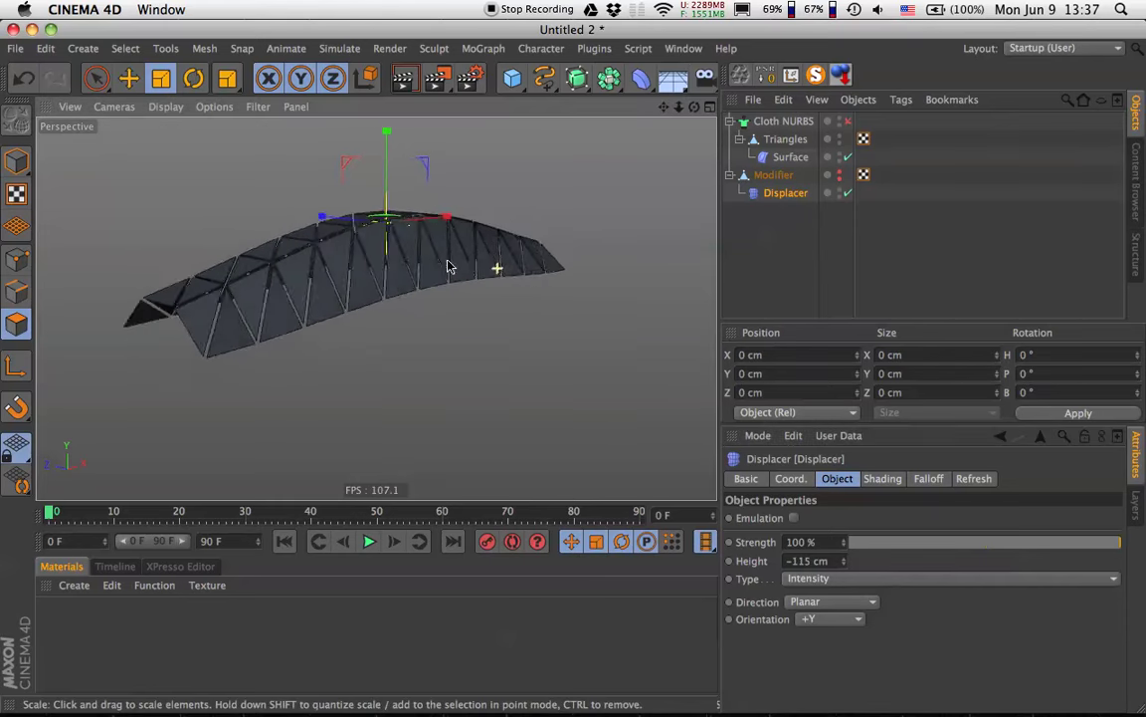
left_click_drag(448, 263, 477, 289, "alt")
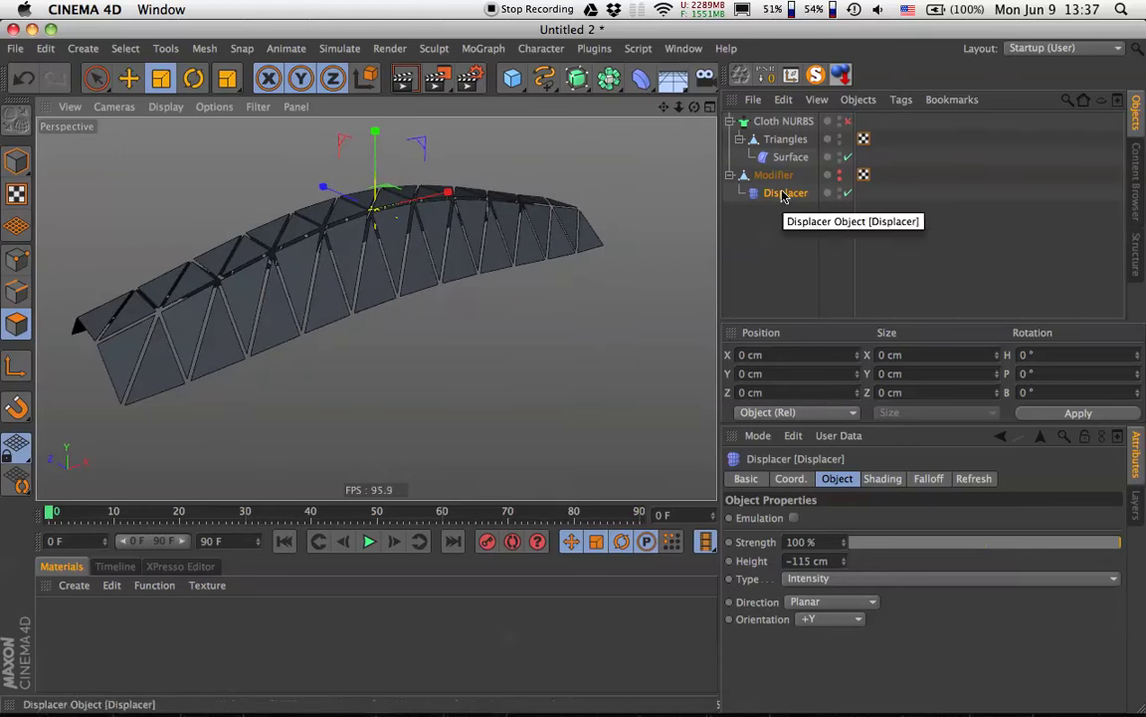
Duplicate the Displacer under the Modifier and replace the copy's Gradient shader with Noise.
left_click_drag(784, 195, 789, 211)
left_click(879, 480)
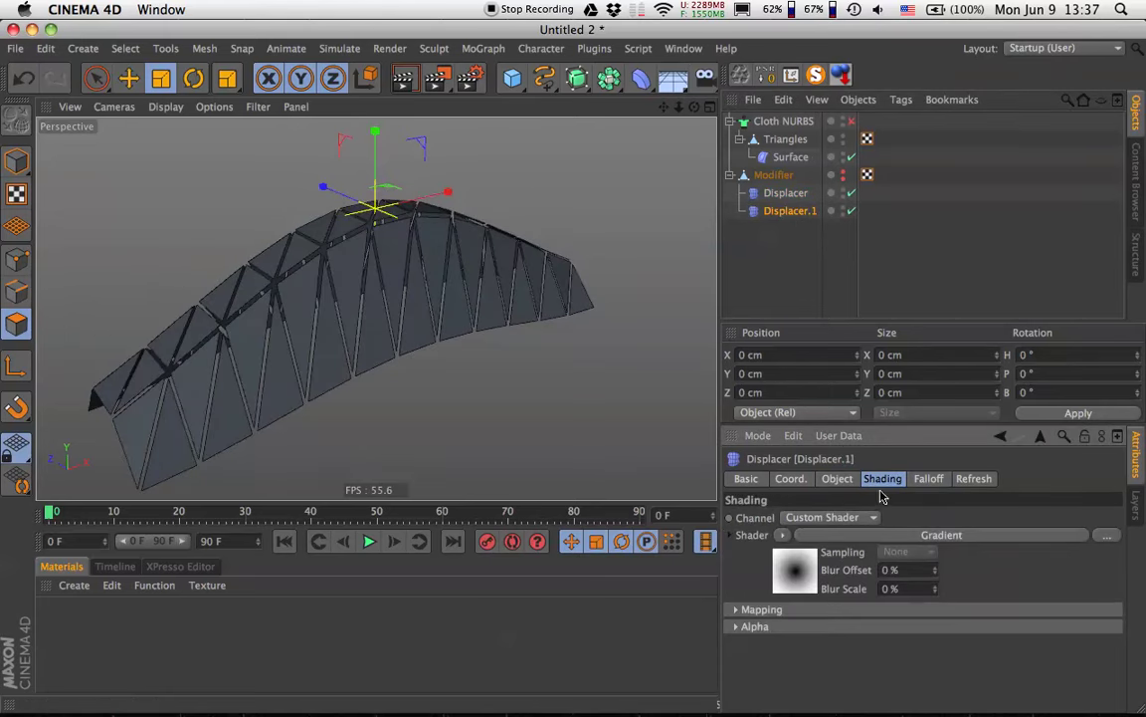
left_click(783, 535)
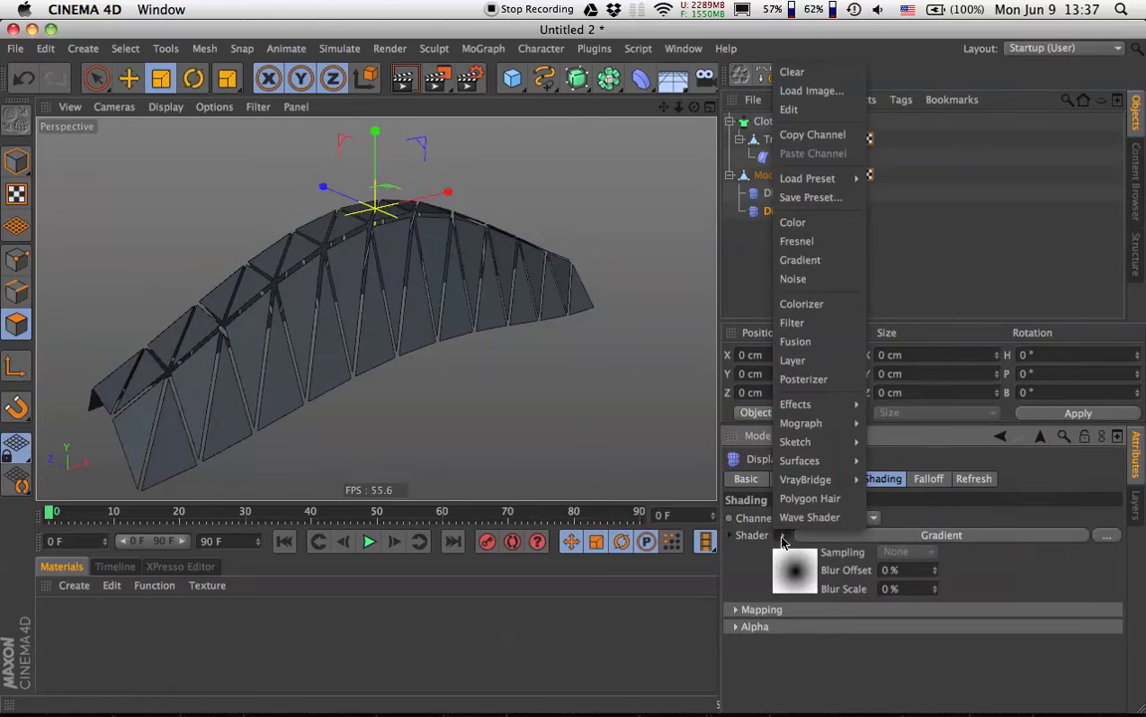
left_click(813, 279)
Set the noise type of the duplicated Displacer's shader to Blistered Turbulence.
left_click(1031, 537)
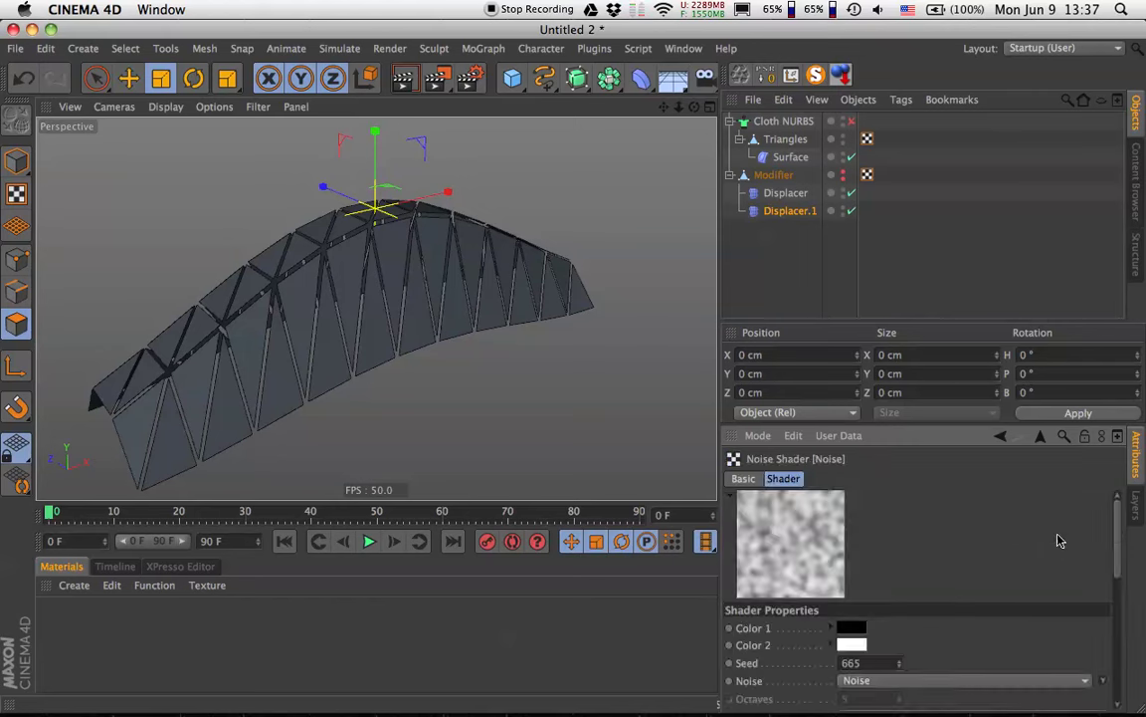
scroll(1053, 568, "down", 3)
left_click(1103, 550)
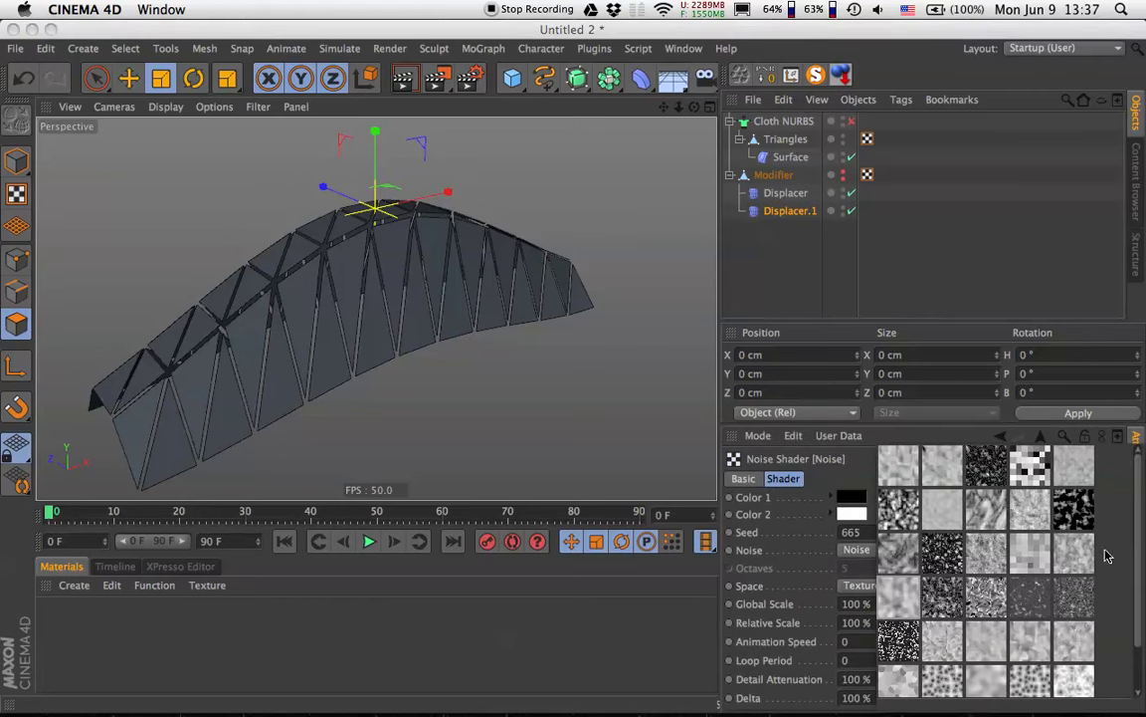
left_click(942, 467)
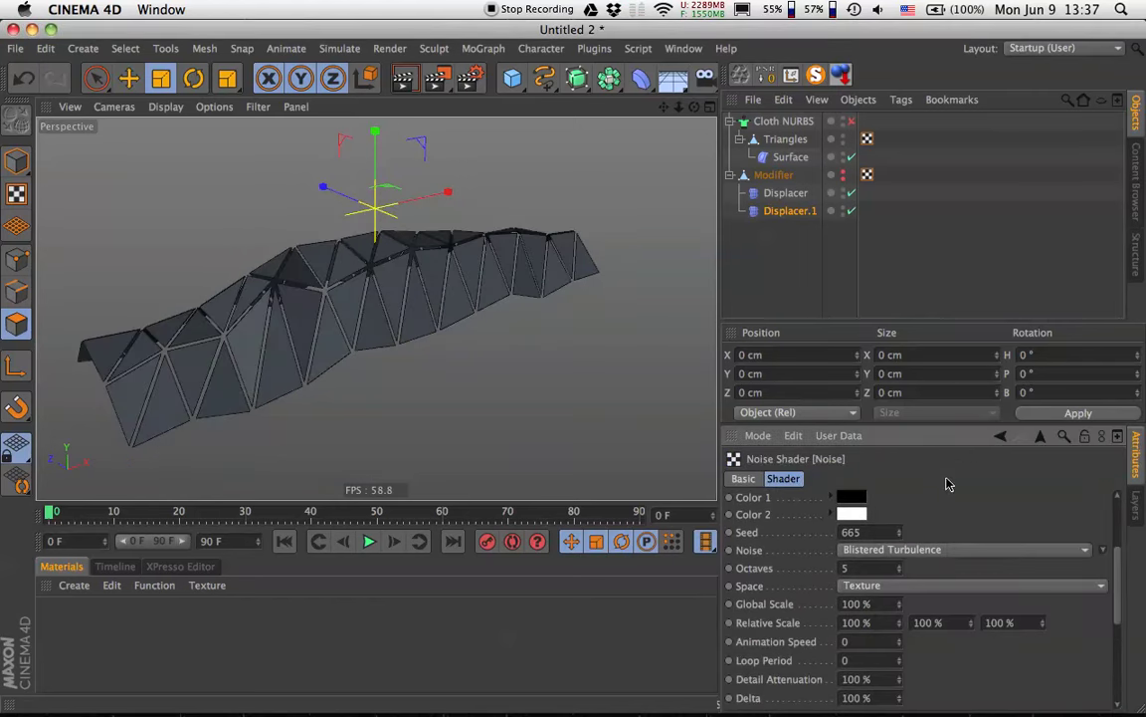
Set the Blistered Turbulence noise's global scale to 1200 %.
scroll(949, 500, "down", 3)
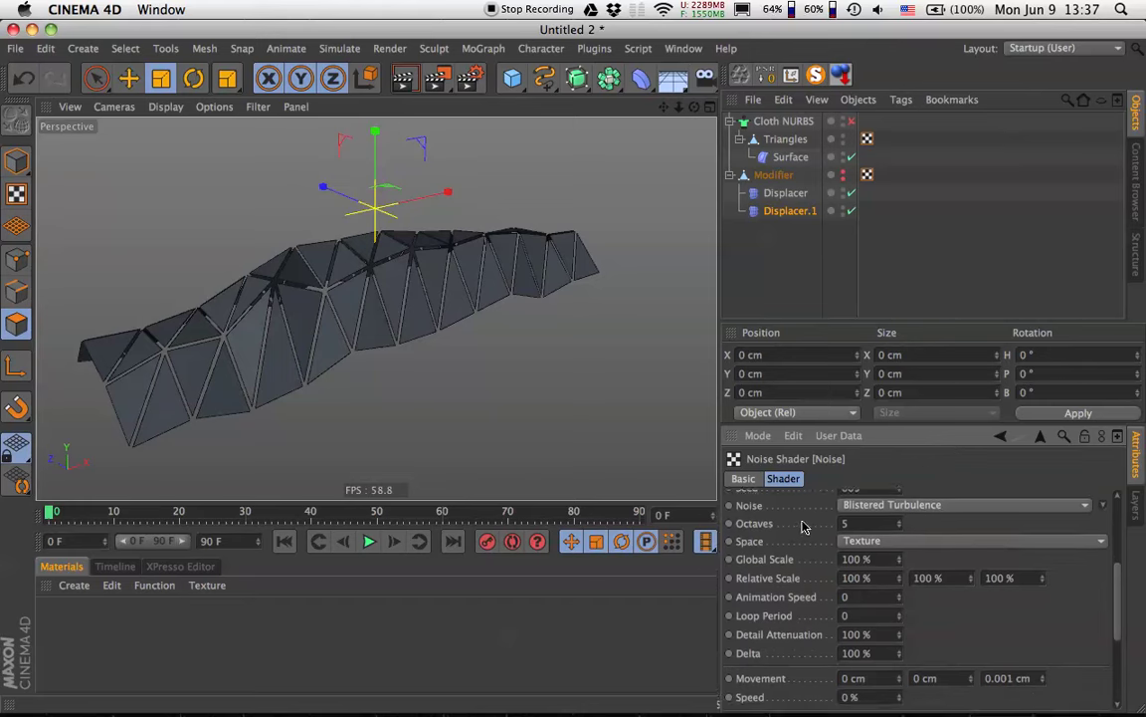
left_click(889, 560)
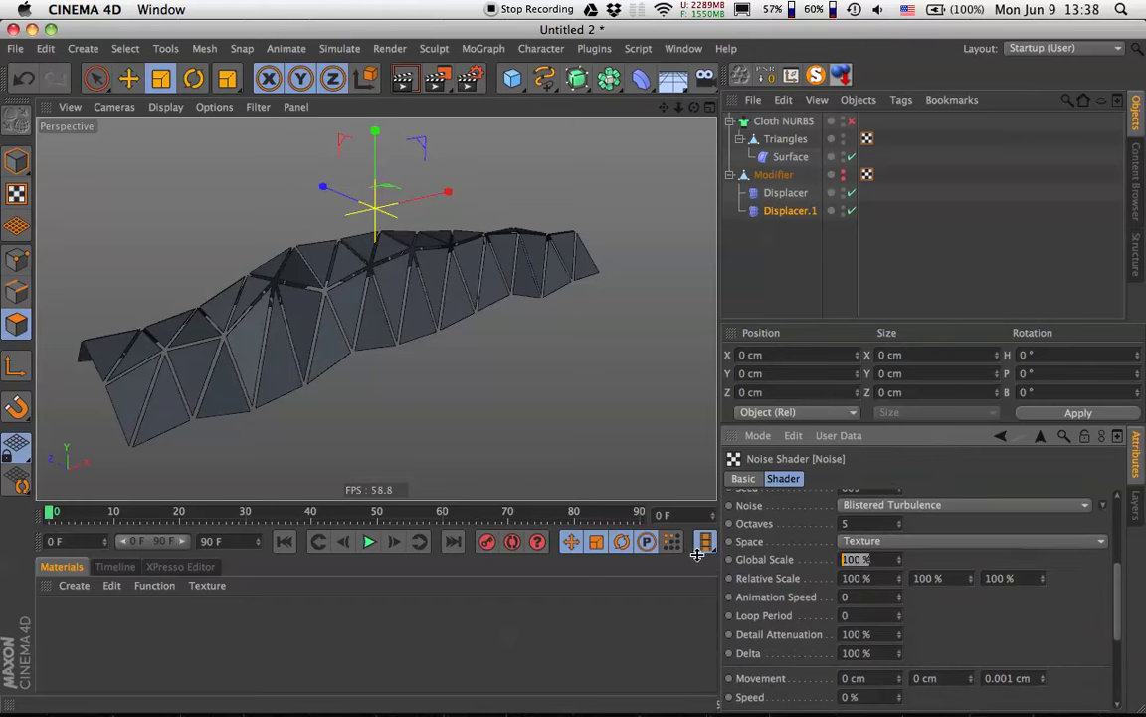
type("1200")
key("Return")
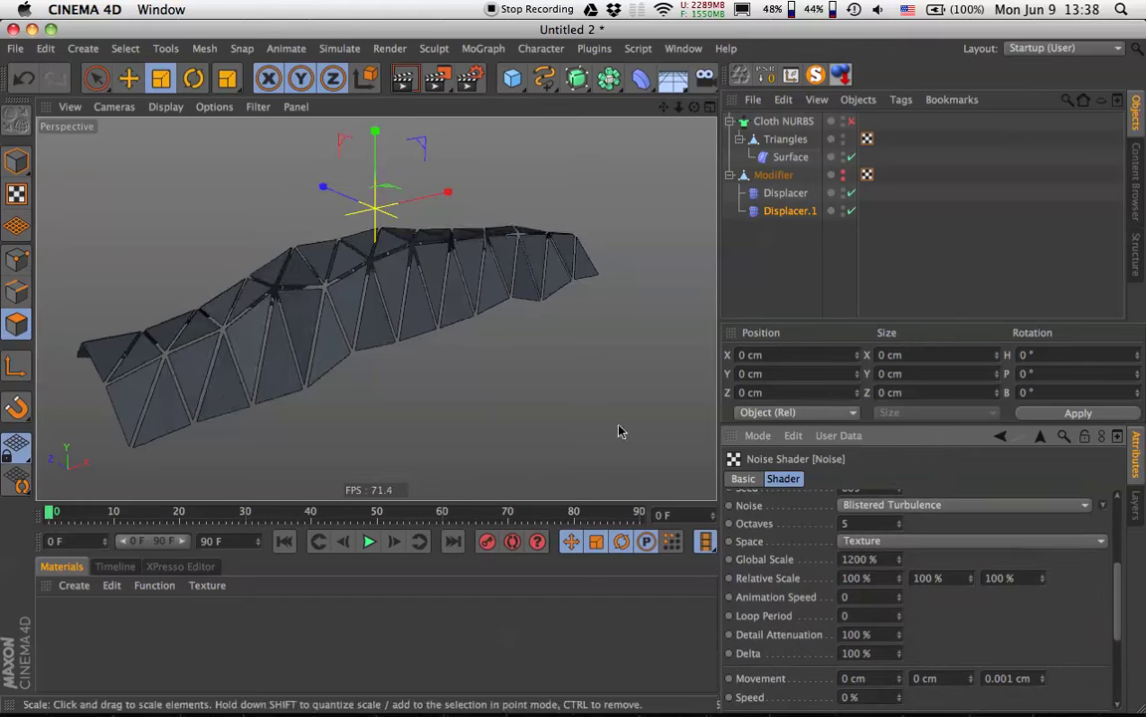
Raise the contrast of the duplicated Displacer's Noise shader to 31 %.
mouse_move(619, 429)
left_mouse_down("alt")
mouse_move(386, 319)
mouse_move(453, 312)
mouse_move(391, 314)
mouse_move(428, 298)
mouse_move(378, 256)
mouse_move(409, 293)
mouse_move(484, 261)
mouse_move(880, 475)
left_mouse_up("alt")
scroll(972, 628, "down", 1)
scroll(1024, 597, "down", 4)
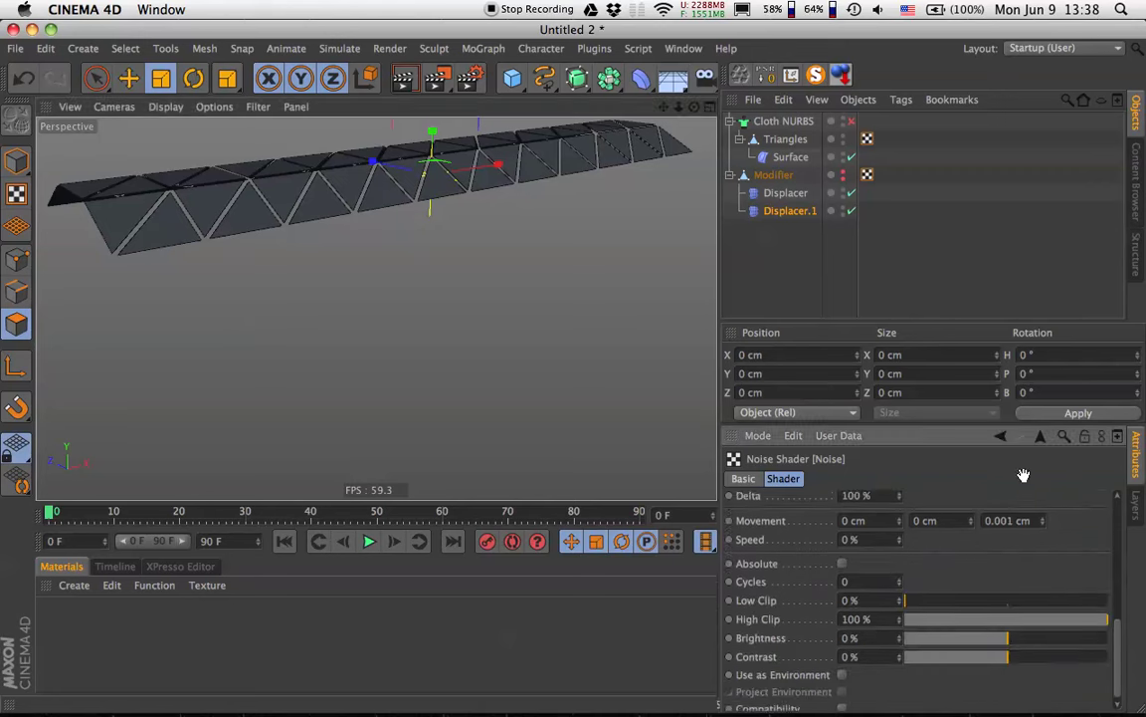
left_click_drag(1020, 653, 1041, 653)
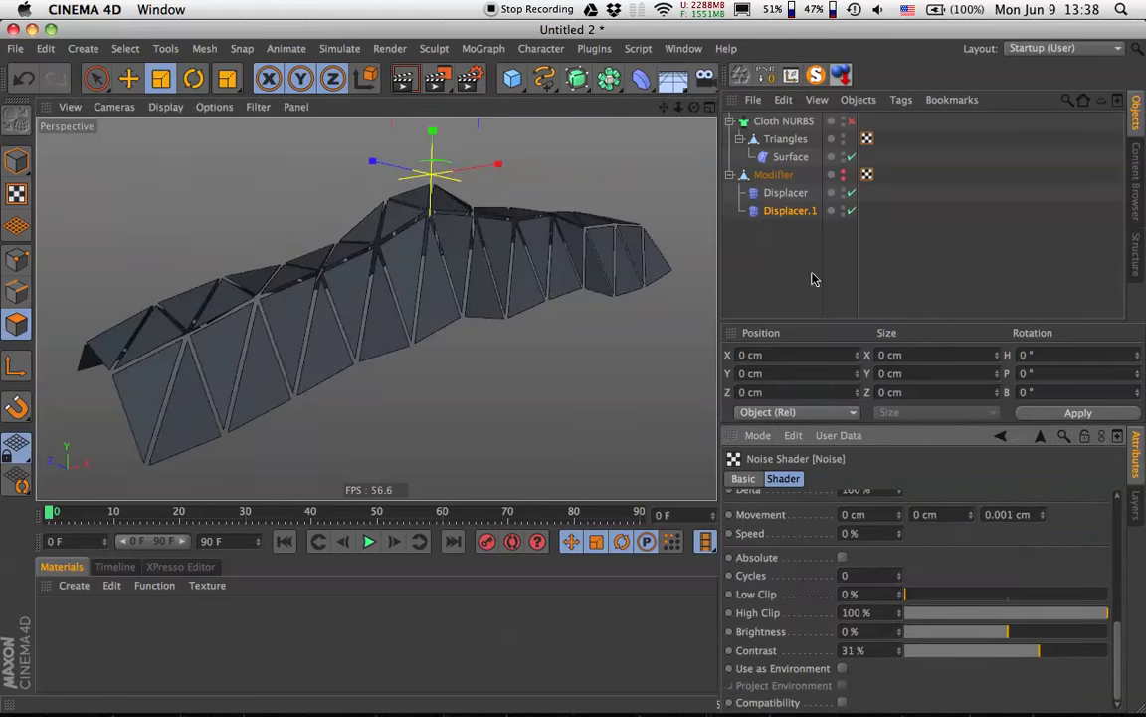
Set the height of the duplicated noise Displacer to 176 cm.
left_click(797, 233)
left_click(838, 480)
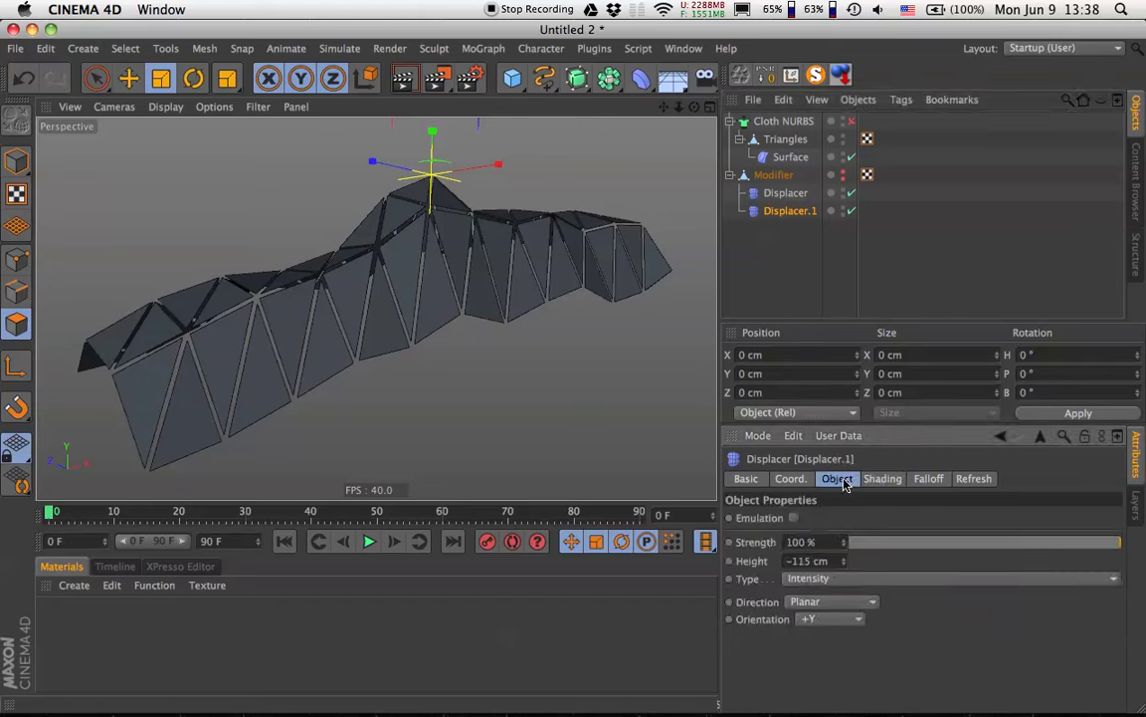
left_click_drag(844, 566, 553, 356)
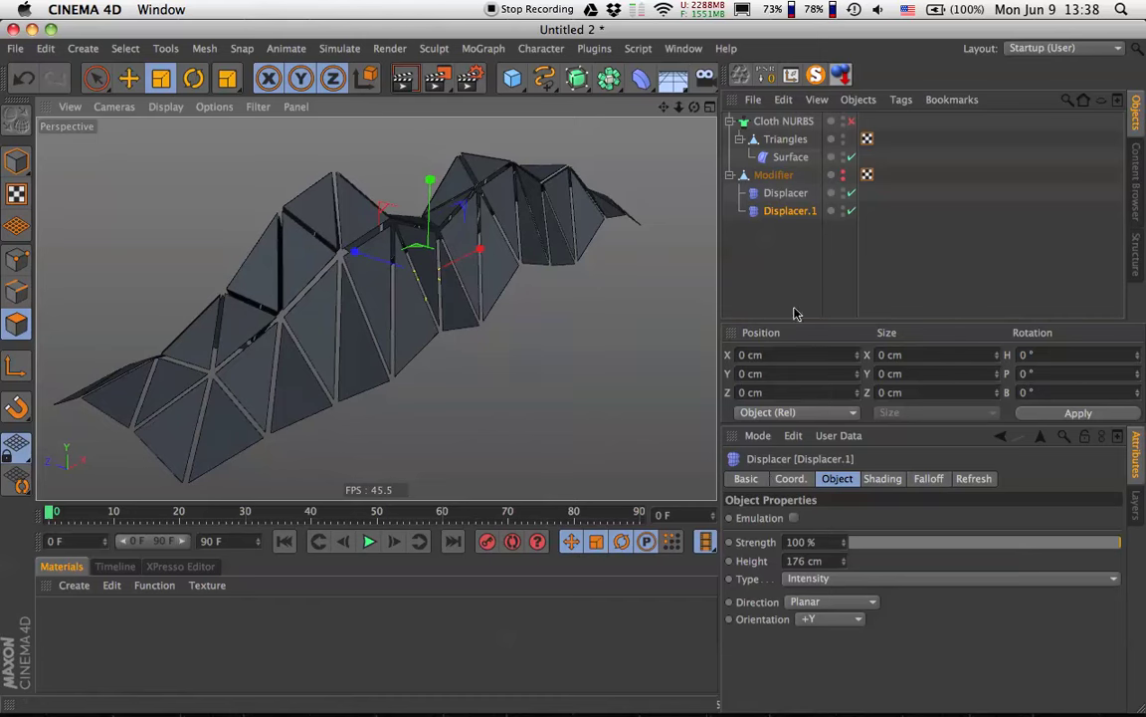
Re-enable the Cloth NURBS object to give the triangles thickness and inspect the structure from several angles.
left_click(851, 122)
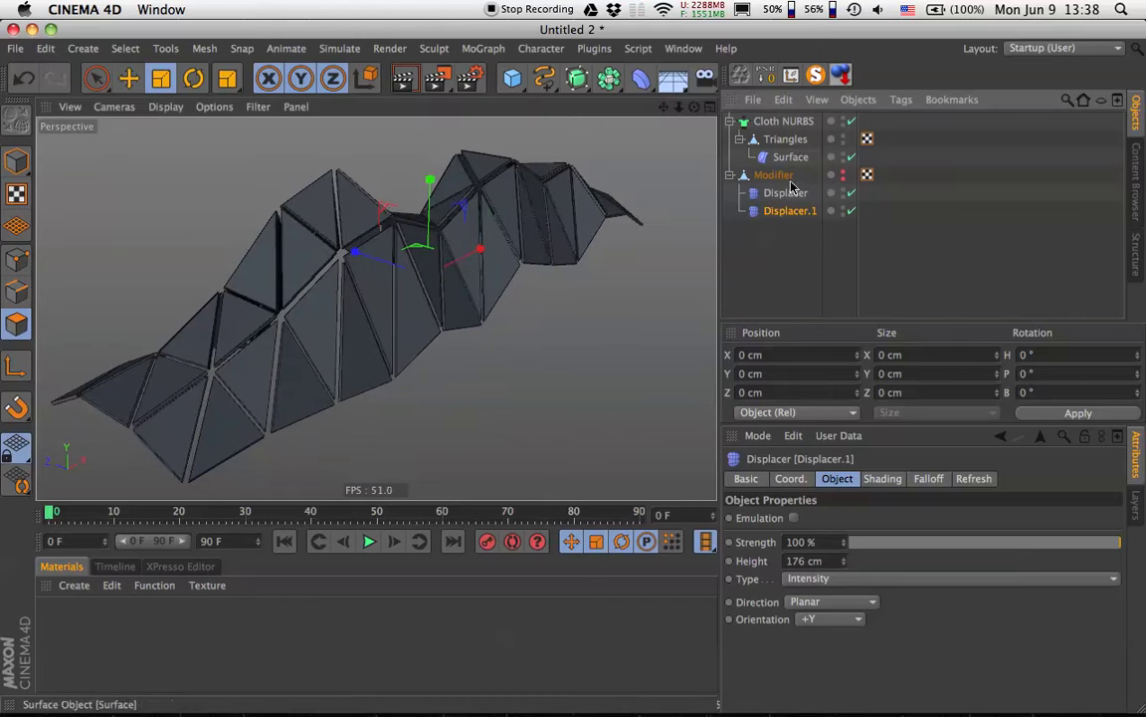
scroll(368, 328, "up", 2)
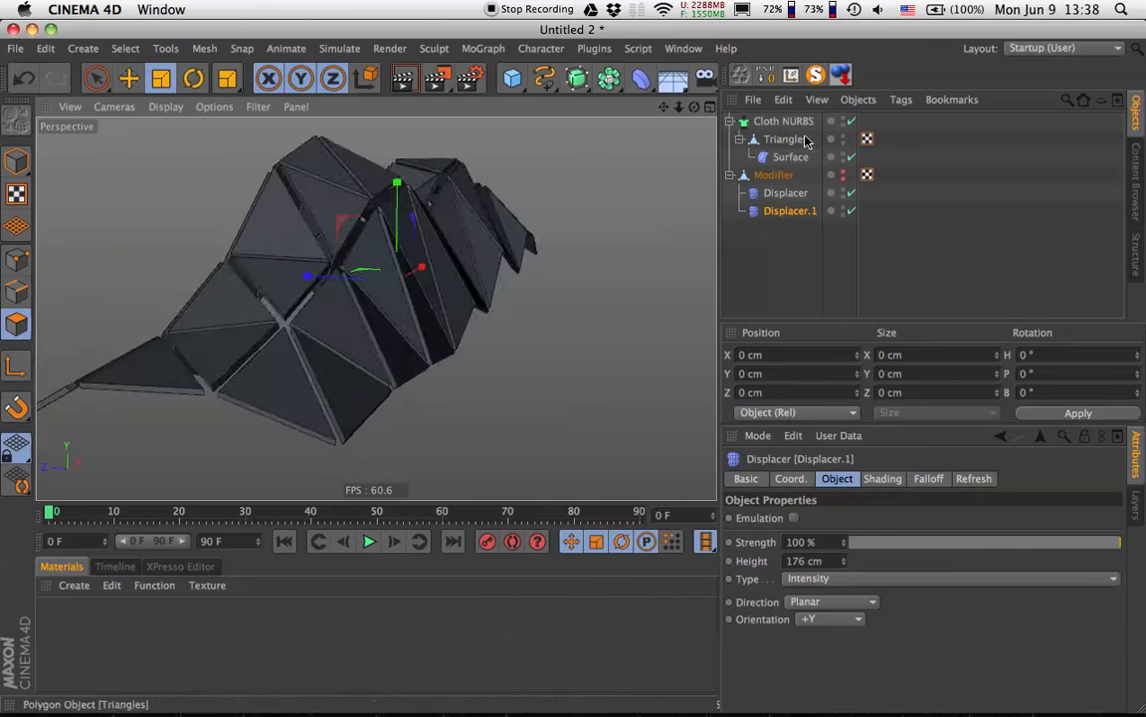
left_click_drag(440, 269, 496, 290, "alt")
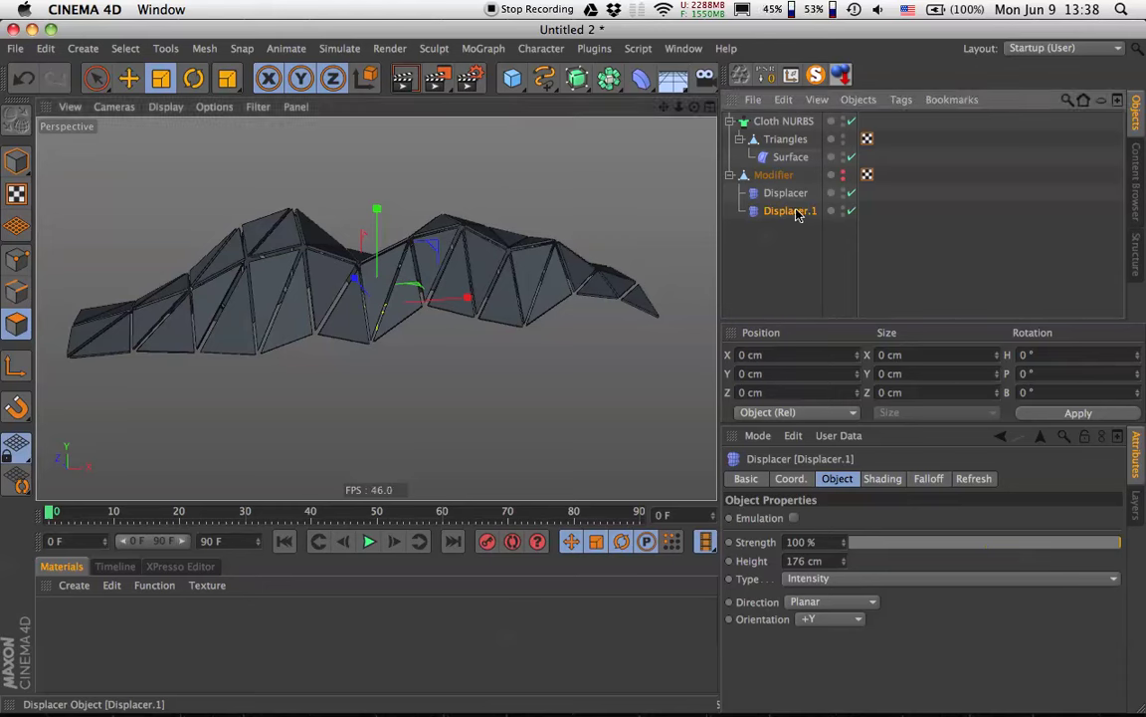
left_click(642, 80)
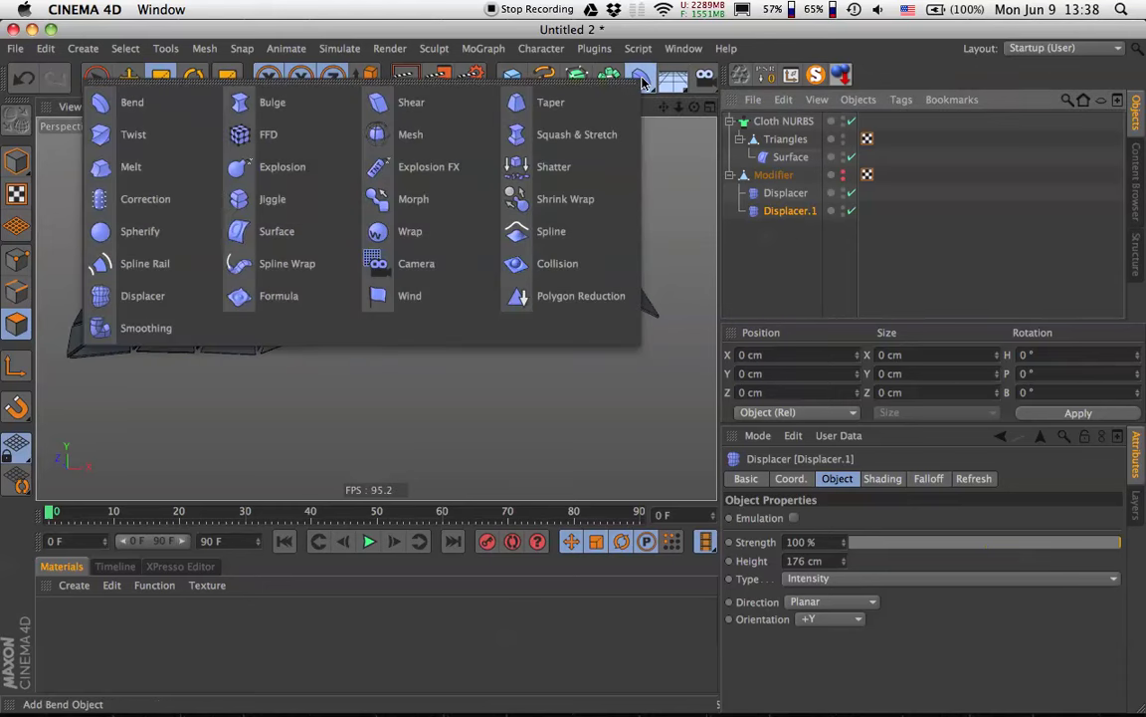
key("Escape")
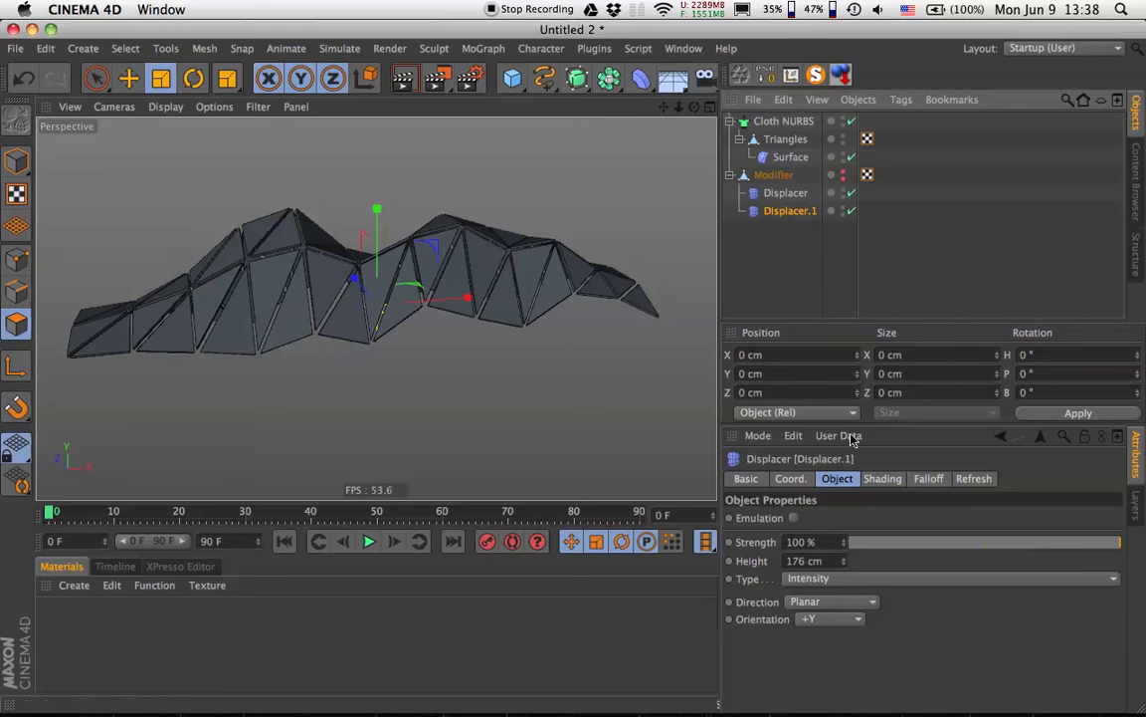
Try an animation speed of 1 on the Displacer's Noise shader and play the timeline to preview the motion.
left_click(881, 478)
left_click(791, 564)
scroll(793, 568, "down", 10)
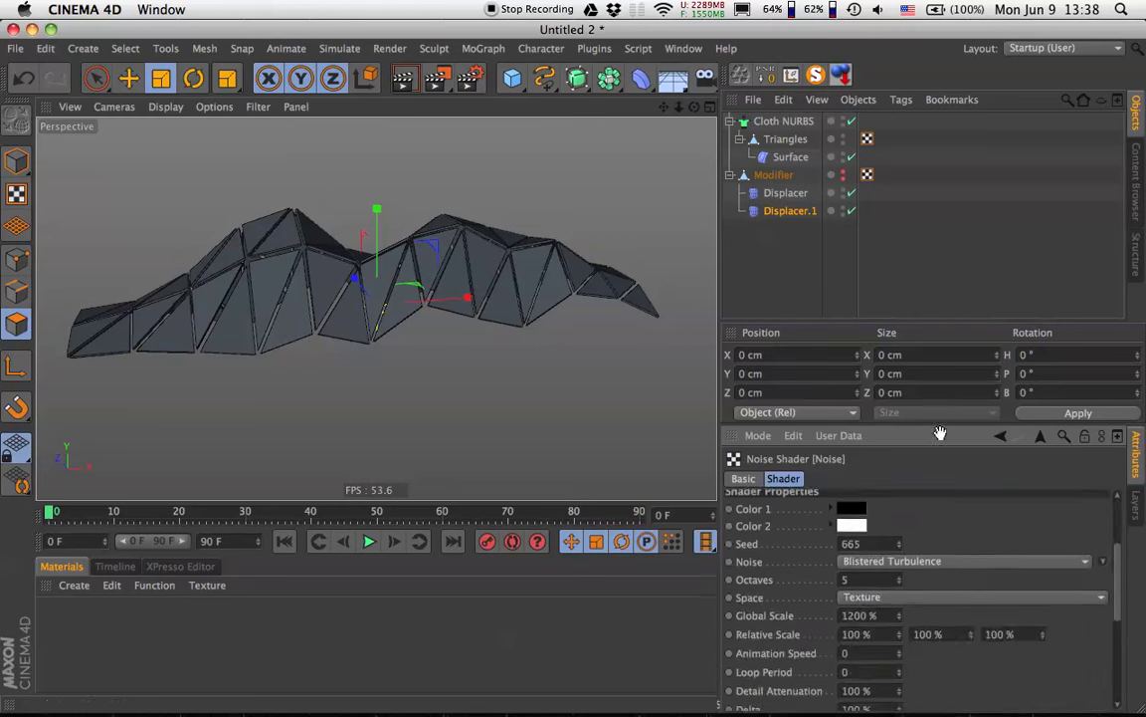
scroll(945, 567, "up", 2)
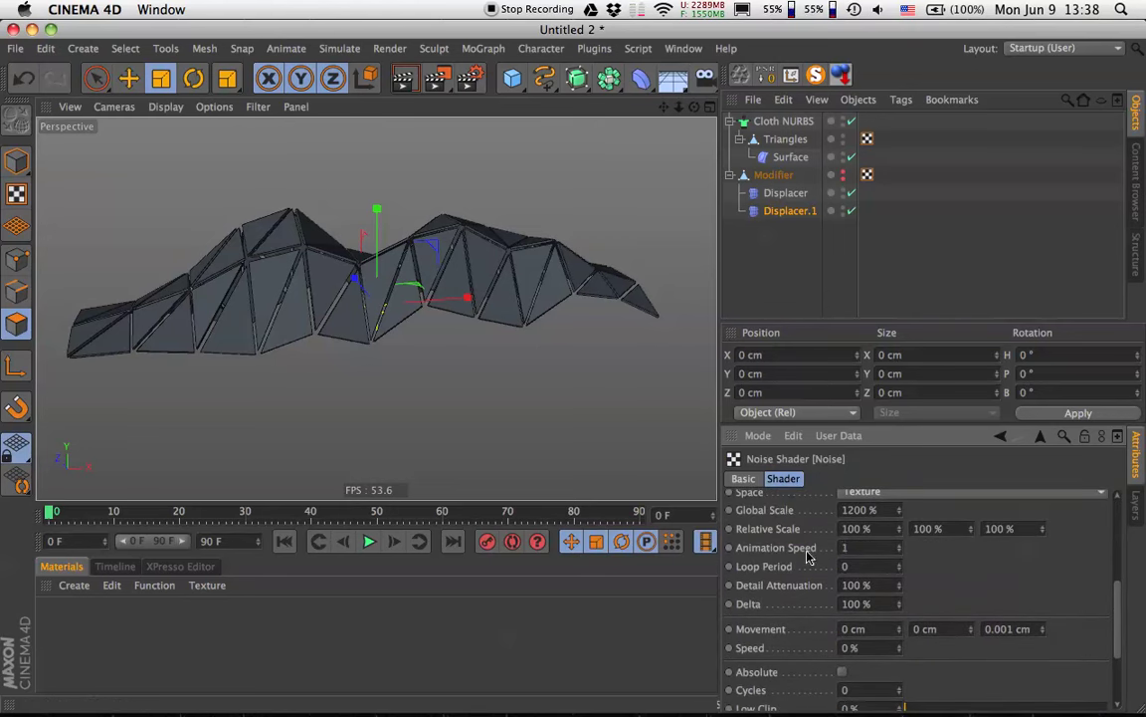
left_click(368, 540)
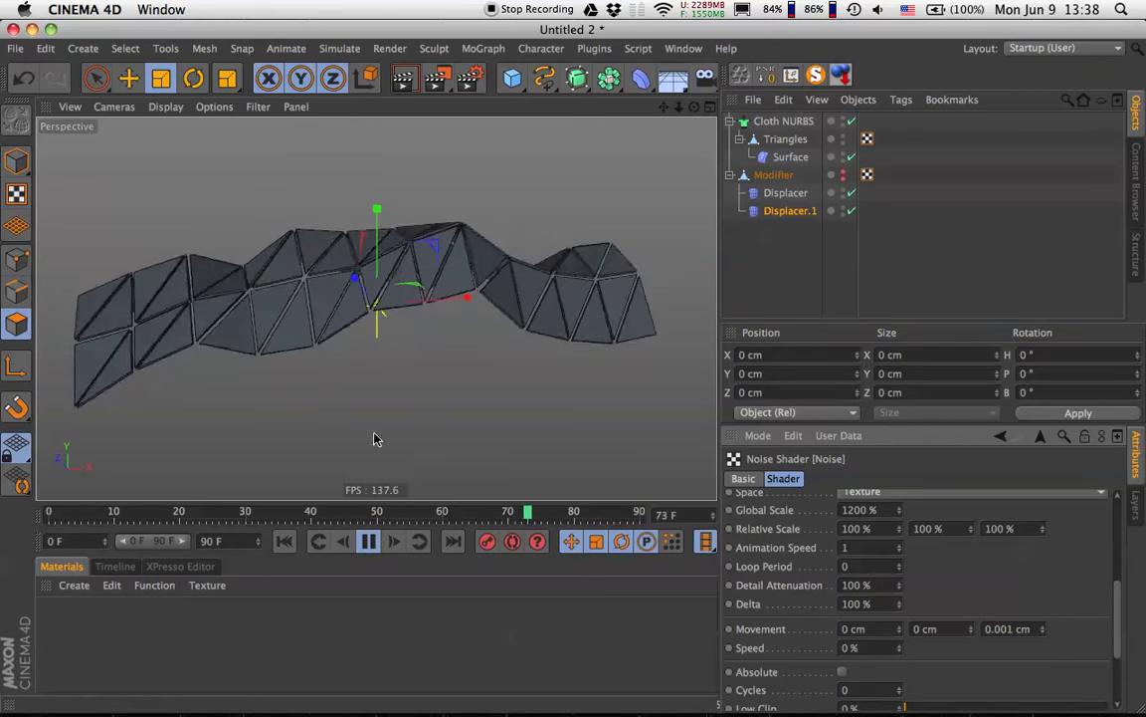
left_click(374, 542)
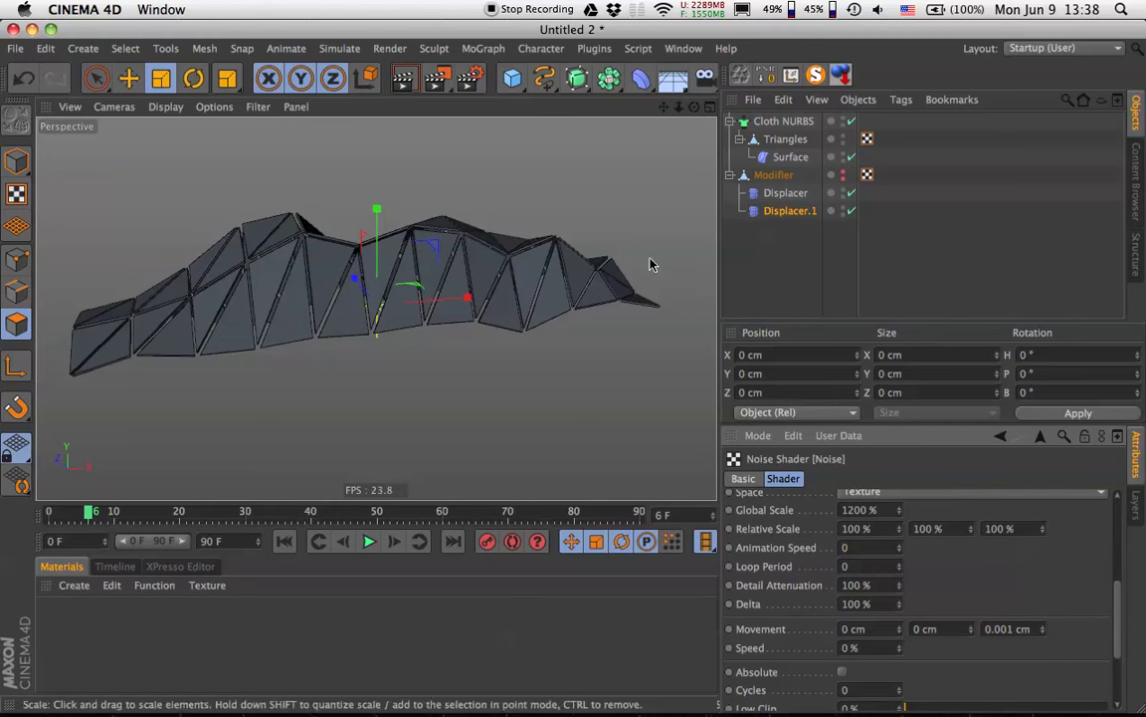
left_click(798, 238)
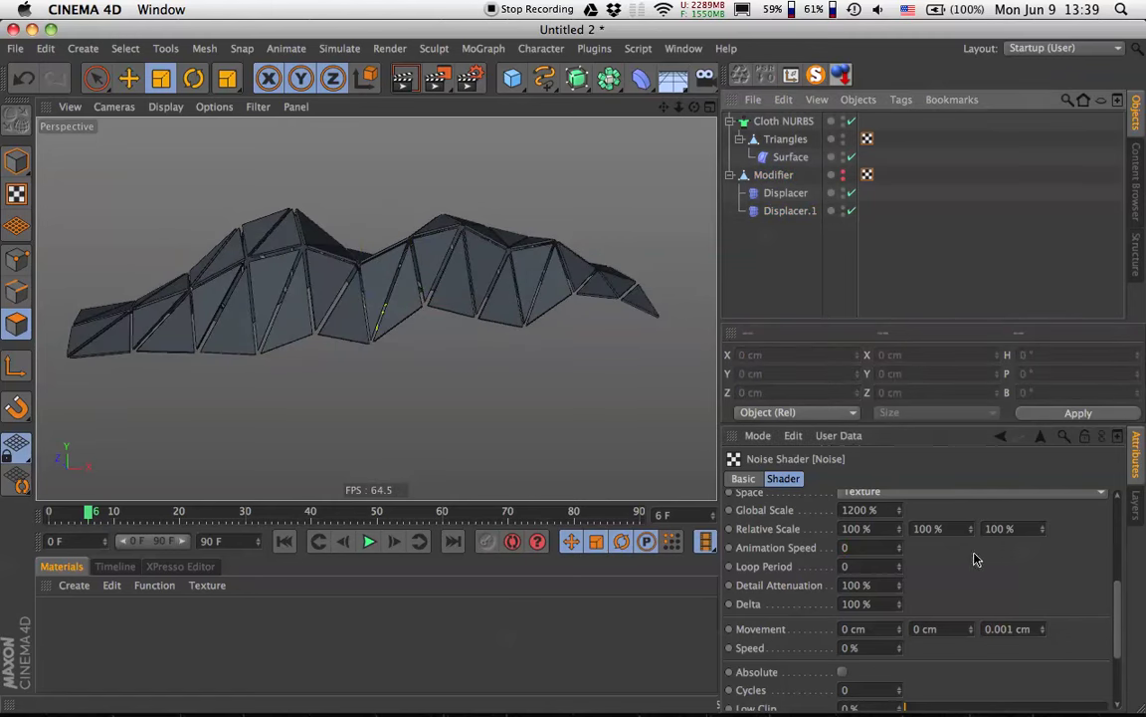
scroll(975, 560, "up", 5)
scroll(964, 578, "up", 3)
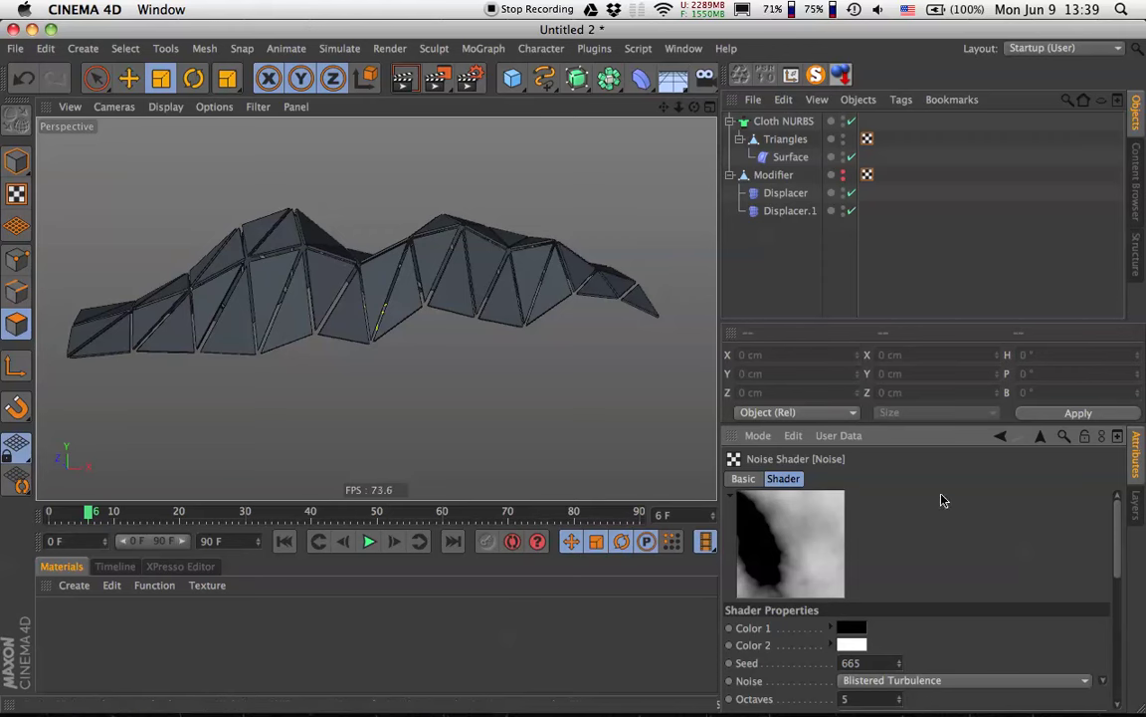
left_click(1040, 437)
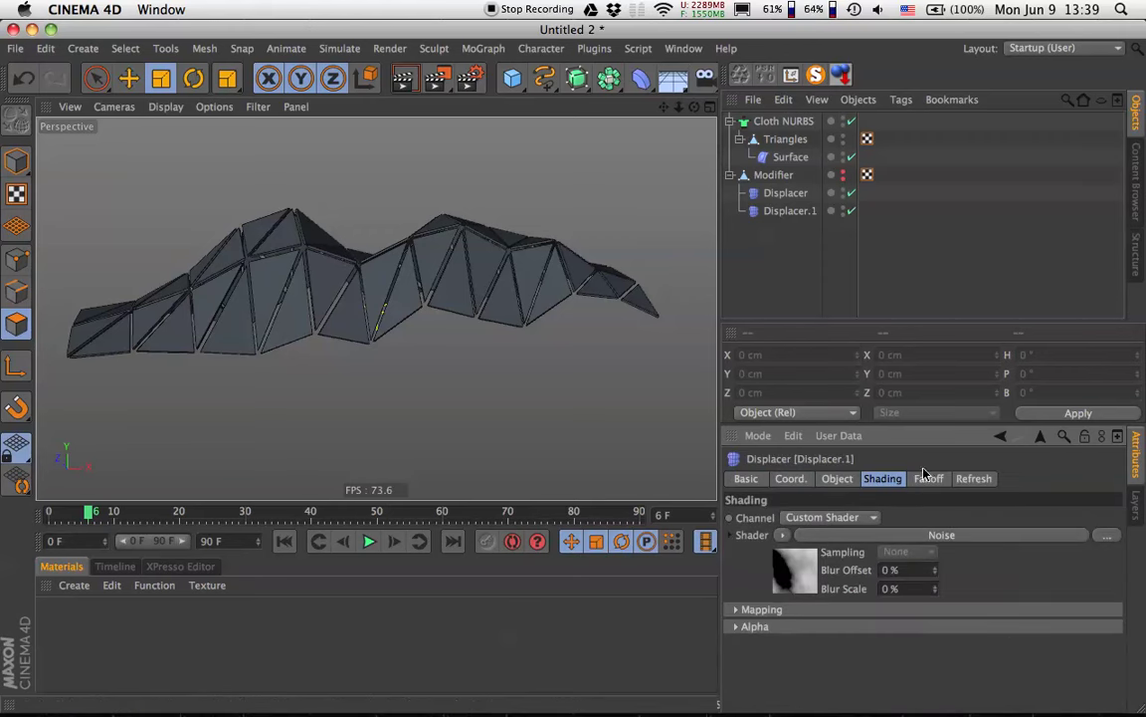
left_click(429, 269)
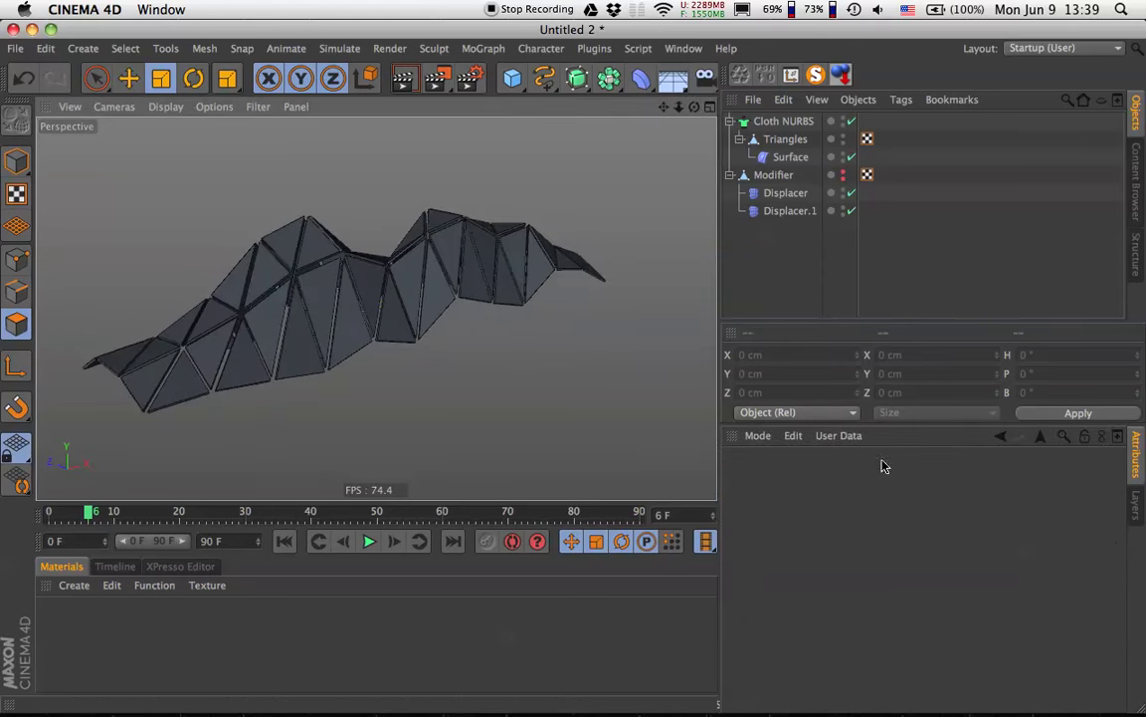
Try a Sphere falloff on the noise Displacer with its scale set to 173 %.
left_click(804, 211)
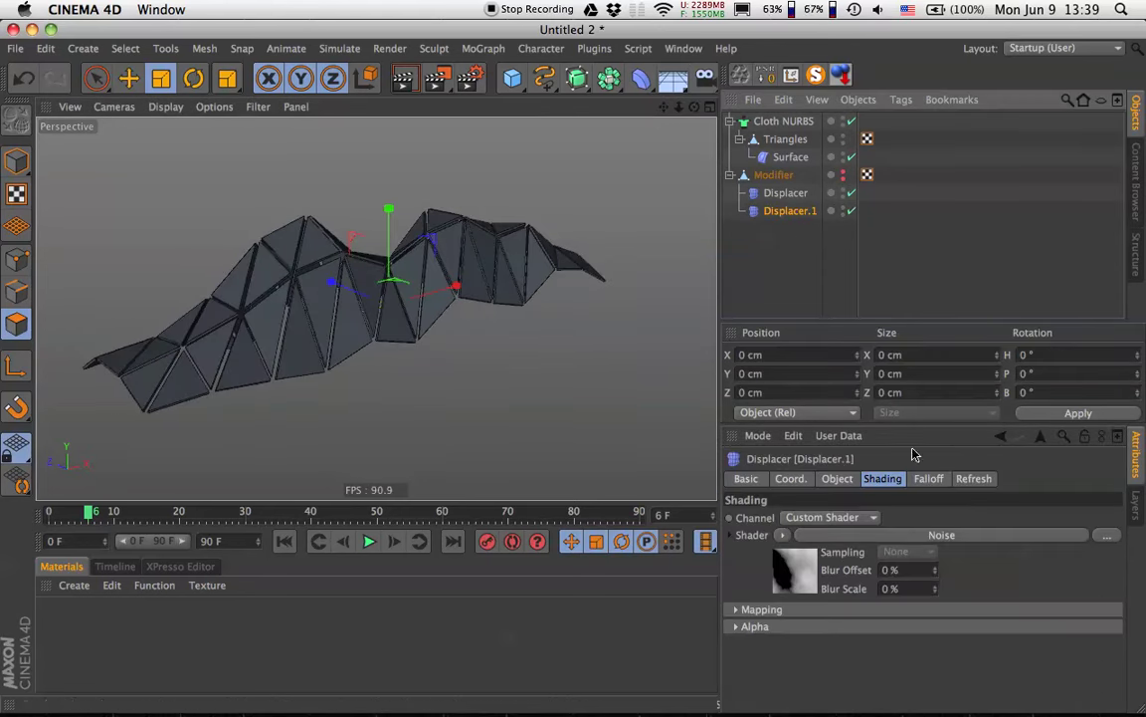
left_click(929, 479)
left_click(804, 518)
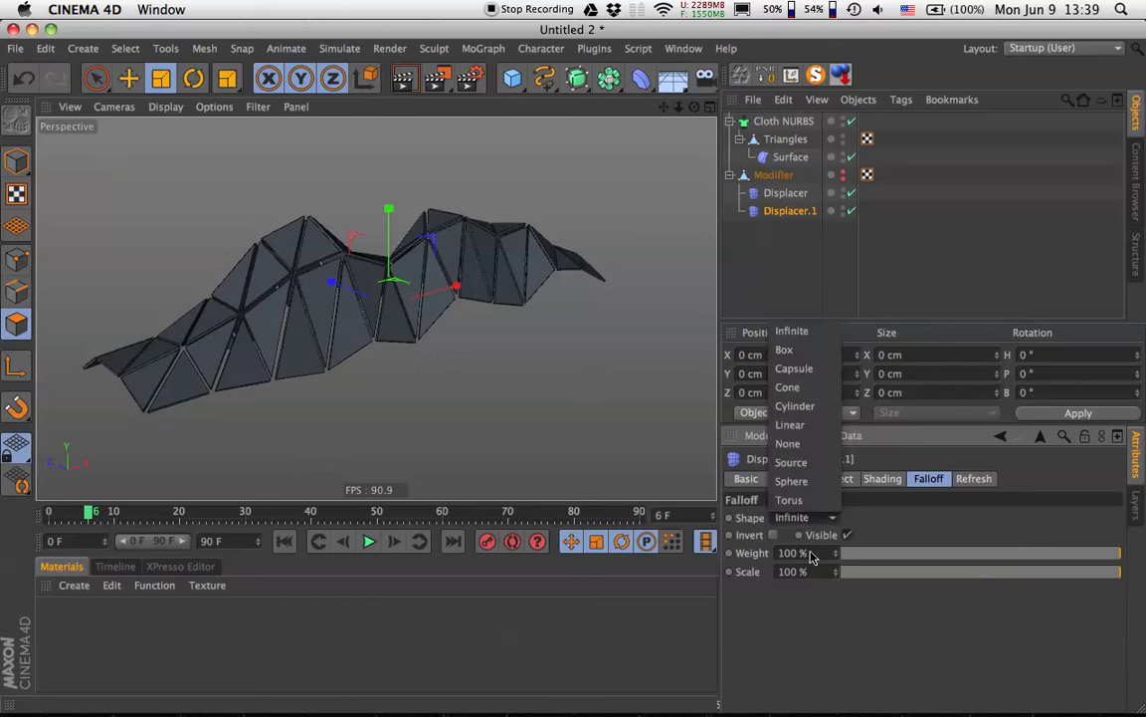
left_click(806, 481)
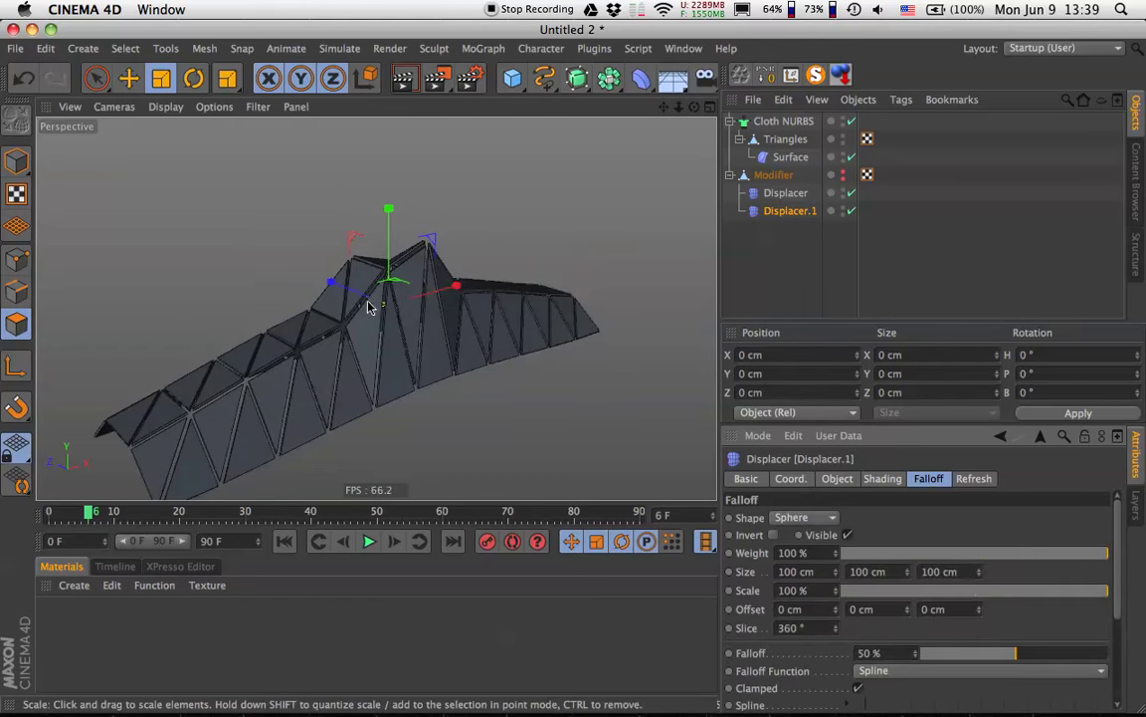
scroll(875, 531, "down", 1)
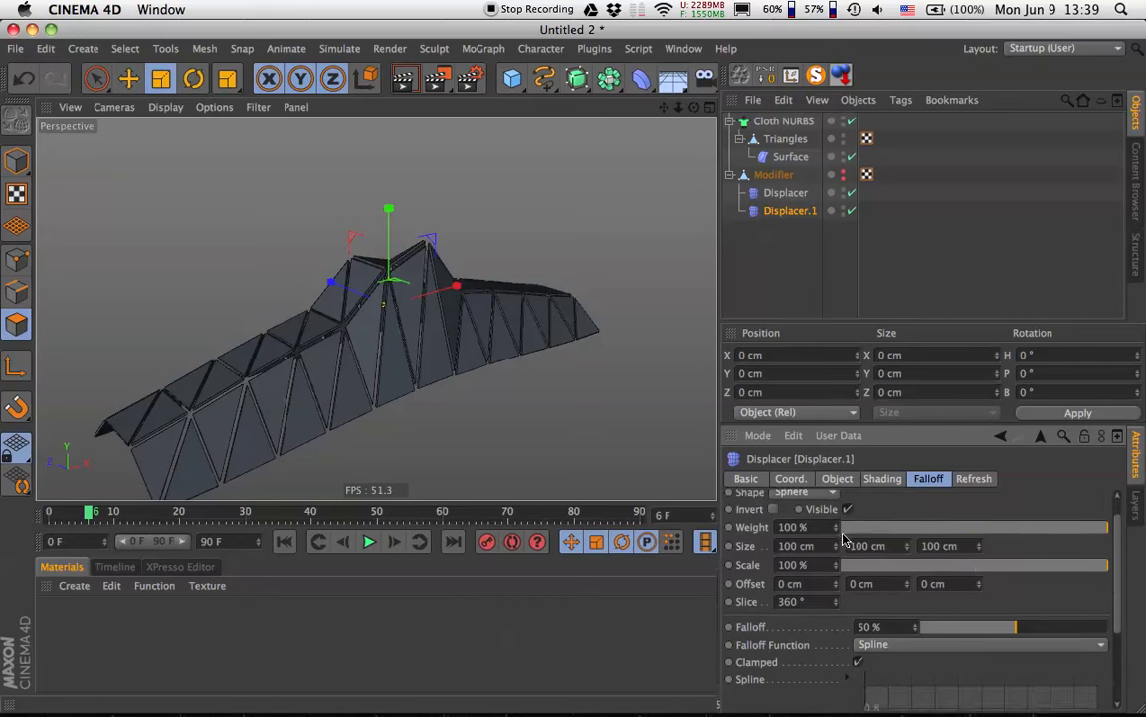
left_click_drag(835, 564, 907, 564)
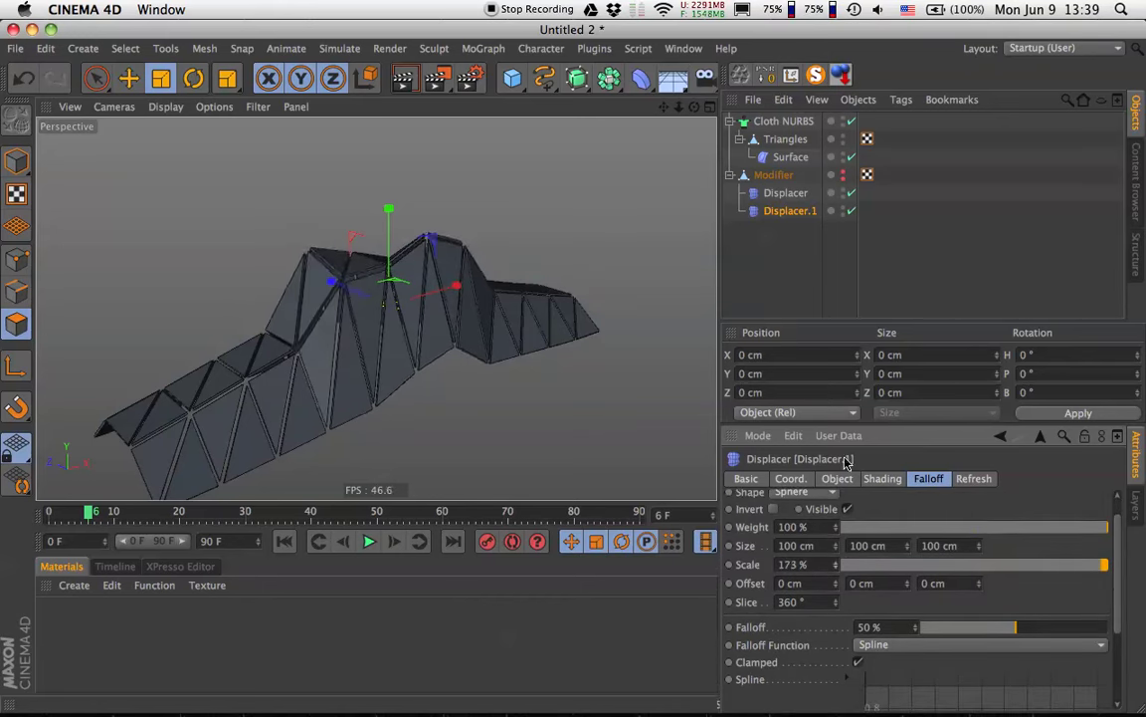
Force the noise Displacer visible in the viewport and move its falloff sphere along the structure to preview the localized effect.
left_click(849, 210)
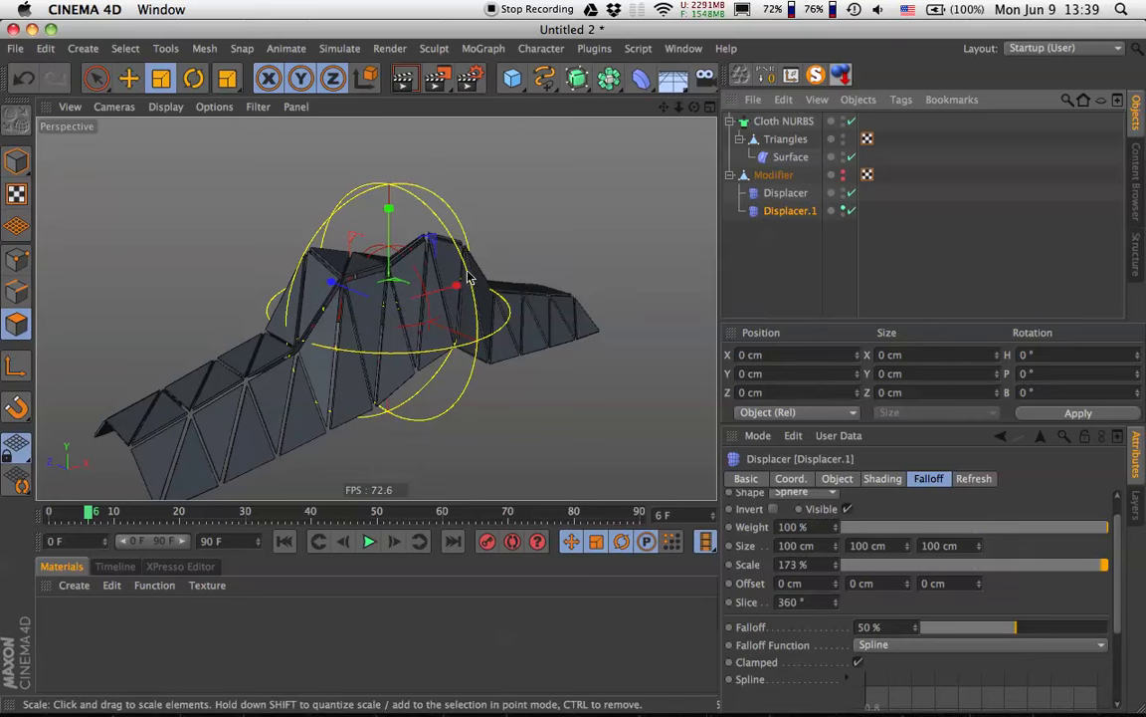
left_click_drag(394, 344, 299, 314, "alt")
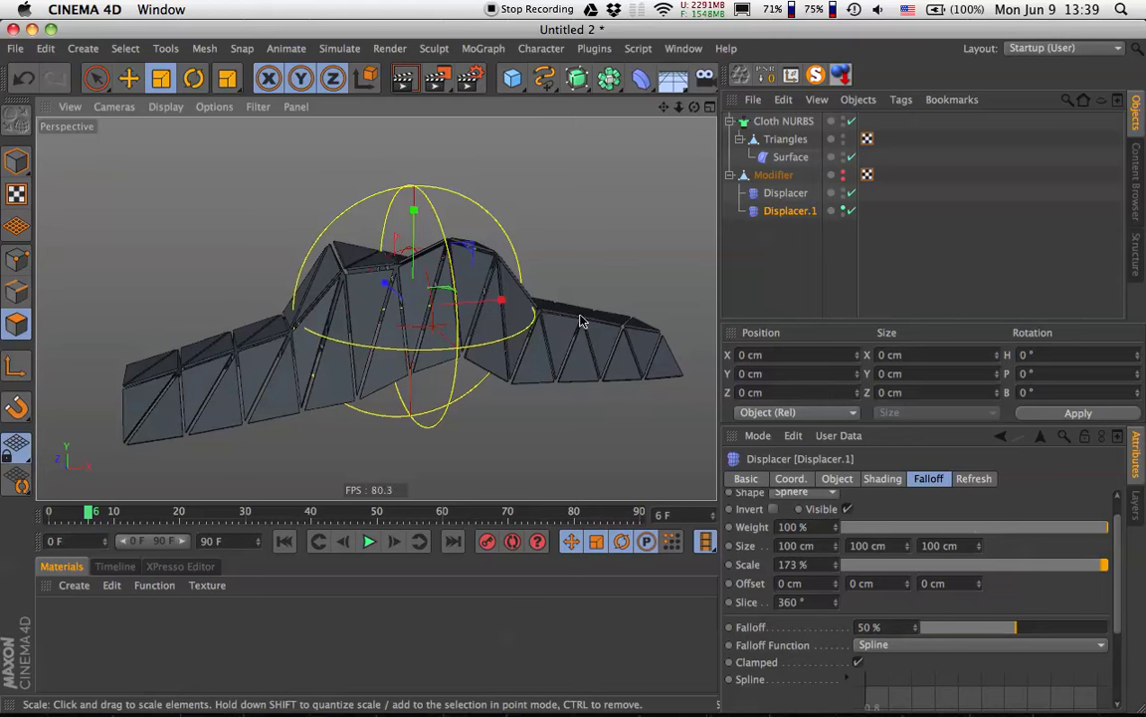
left_click_drag(366, 320, 473, 319, "alt")
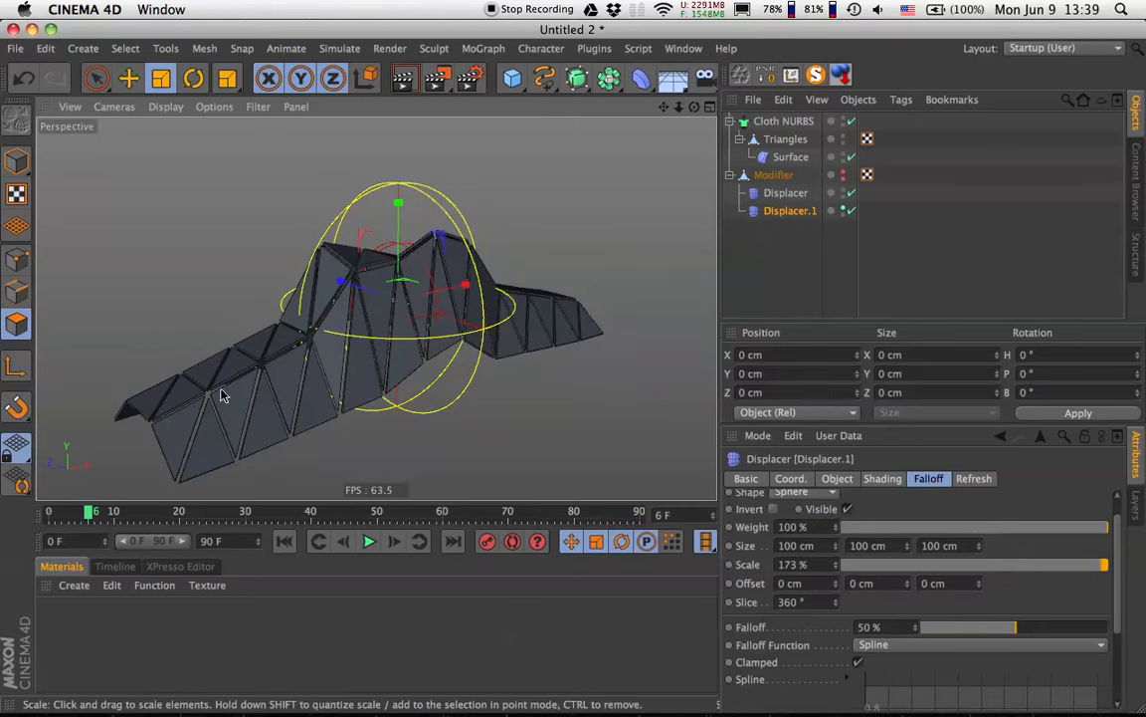
left_click_drag(201, 369, 481, 350, "alt")
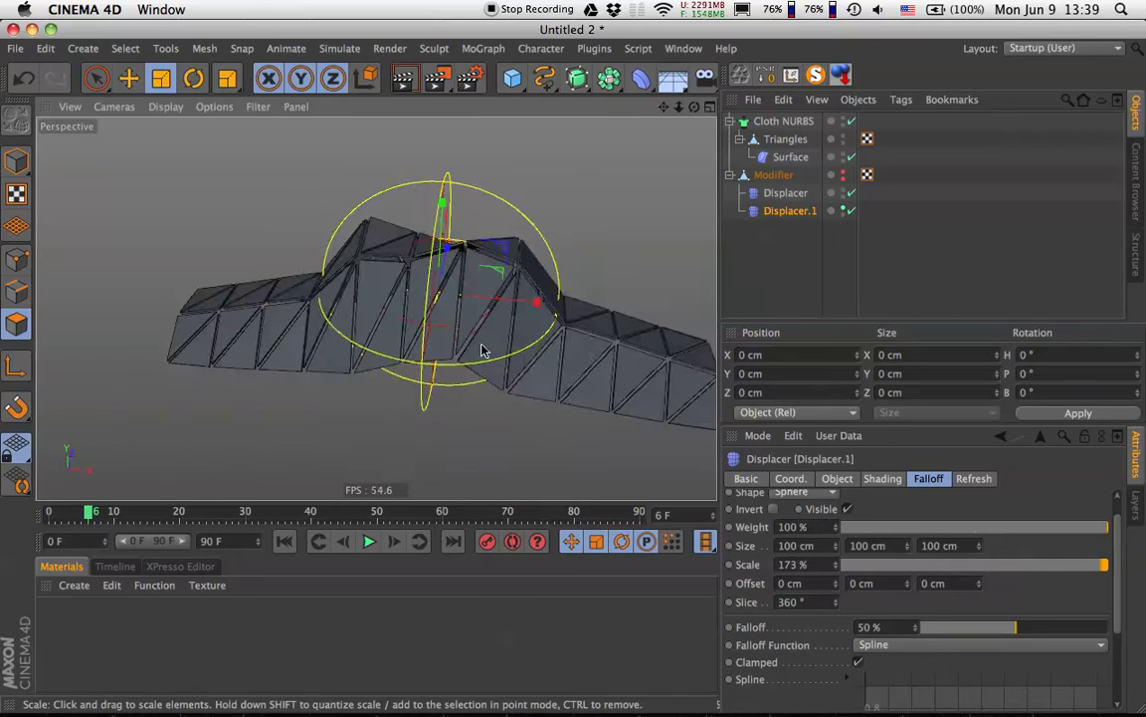
key("e")
mouse_move(520, 307)
left_mouse_down()
mouse_move(307, 284)
mouse_move(525, 316)
mouse_move(657, 311)
mouse_move(642, 320)
mouse_move(334, 309)
mouse_move(686, 308)
mouse_move(649, 320)
mouse_move(614, 297)
mouse_move(309, 289)
mouse_move(493, 299)
mouse_move(503, 288)
left_mouse_up()
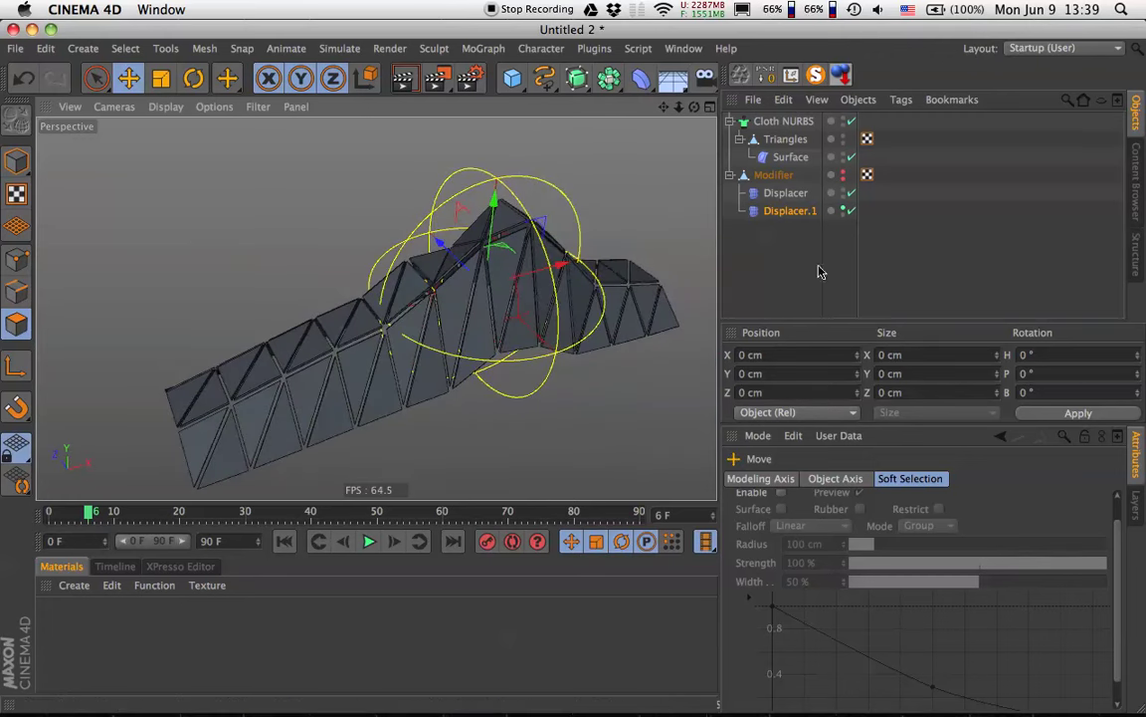
Switch the noise Displacer's falloff shape back to Infinite.
left_click(789, 211)
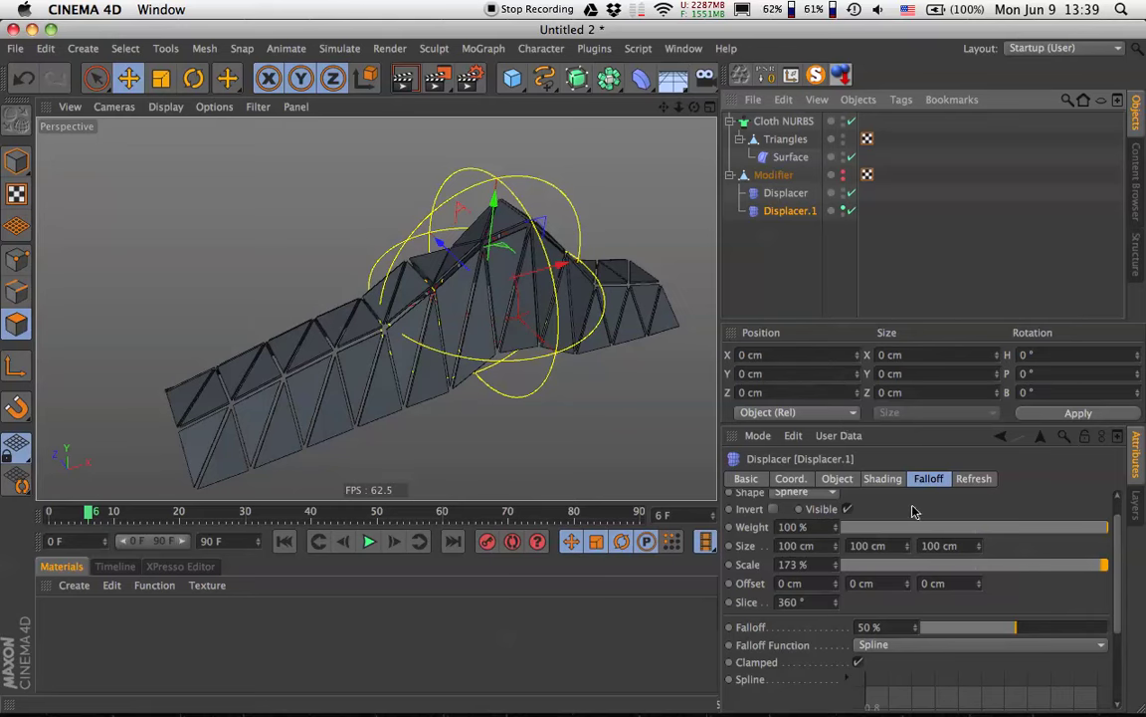
scroll(919, 503, "up", 1)
left_click(831, 519)
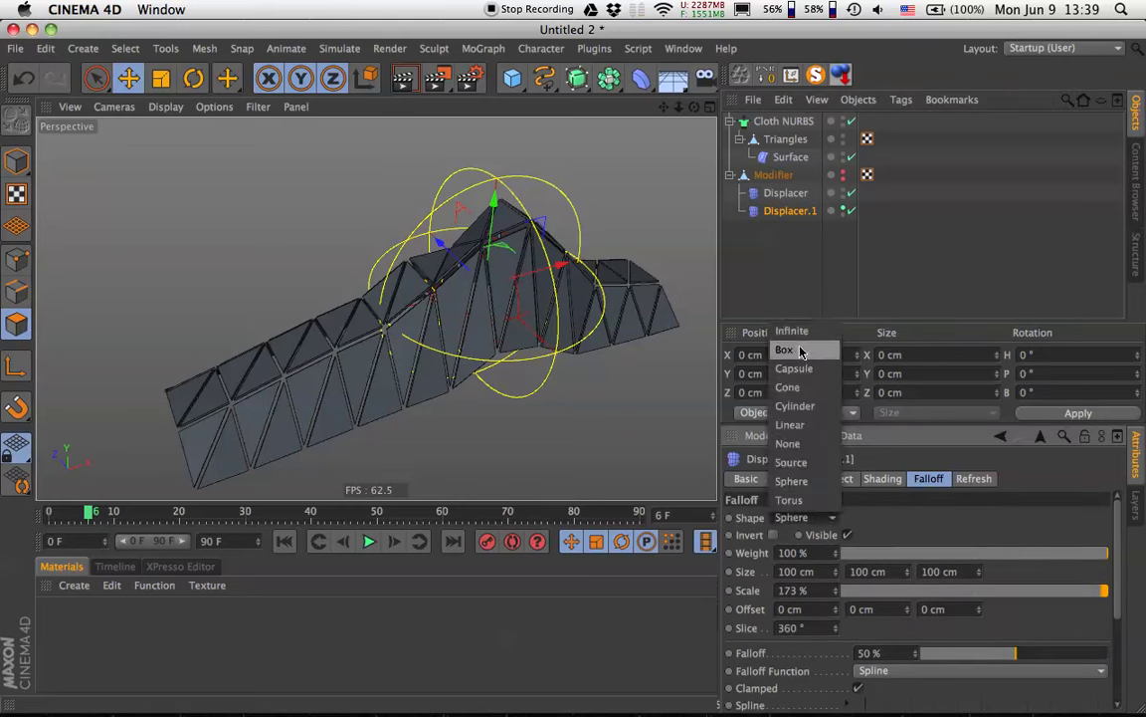
left_click(806, 337)
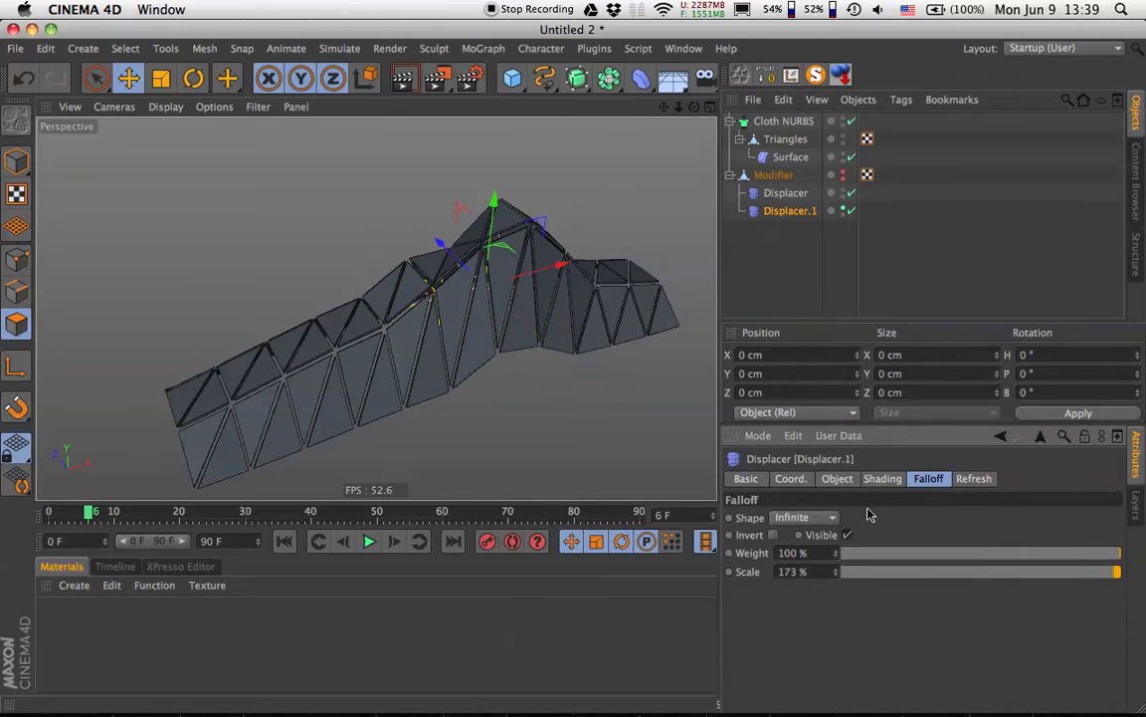
Return the timeline to frame 0 and inspect the displaced structure from a low side angle.
left_click_drag(486, 312, 508, 289, "alt")
left_click(368, 541)
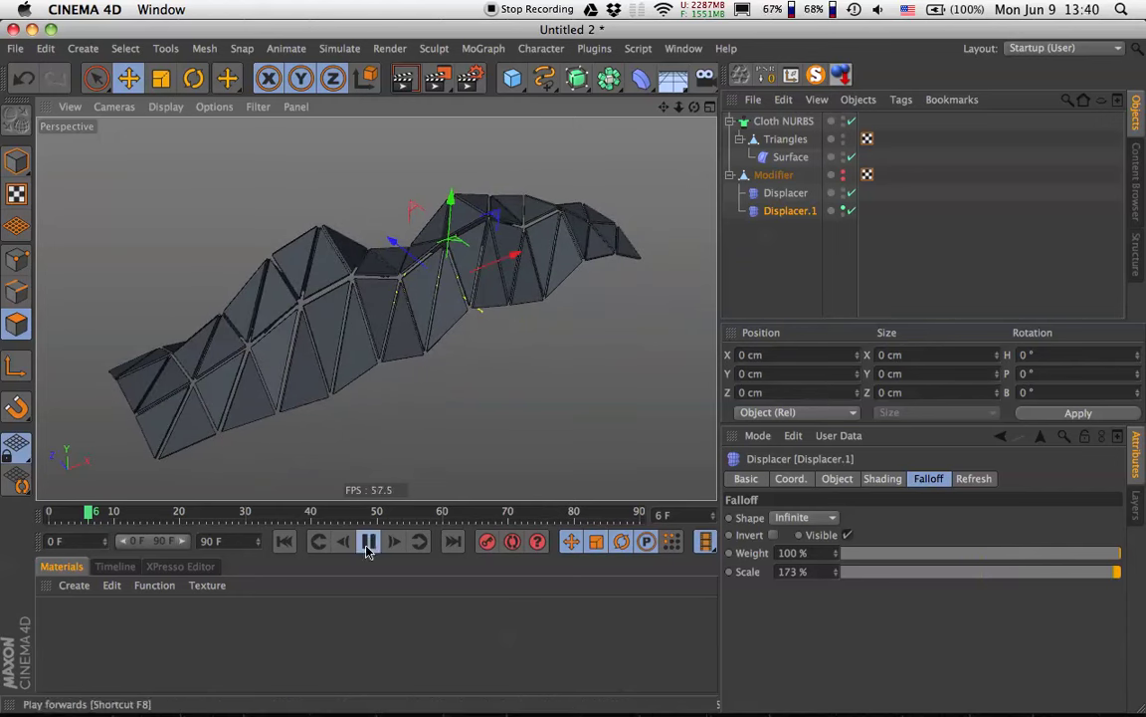
left_click(368, 542)
left_click(284, 541)
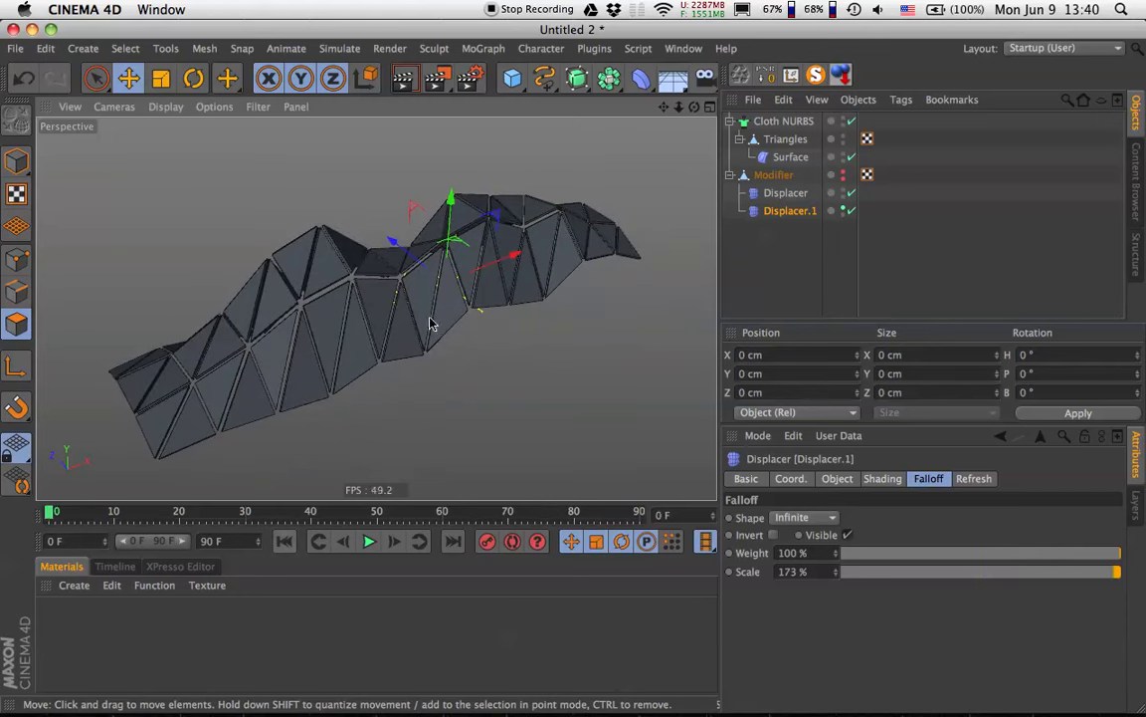
mouse_move(306, 188)
left_mouse_down()
mouse_move(379, 288)
mouse_move(461, 290)
mouse_move(367, 242)
mouse_move(418, 282)
left_mouse_up()
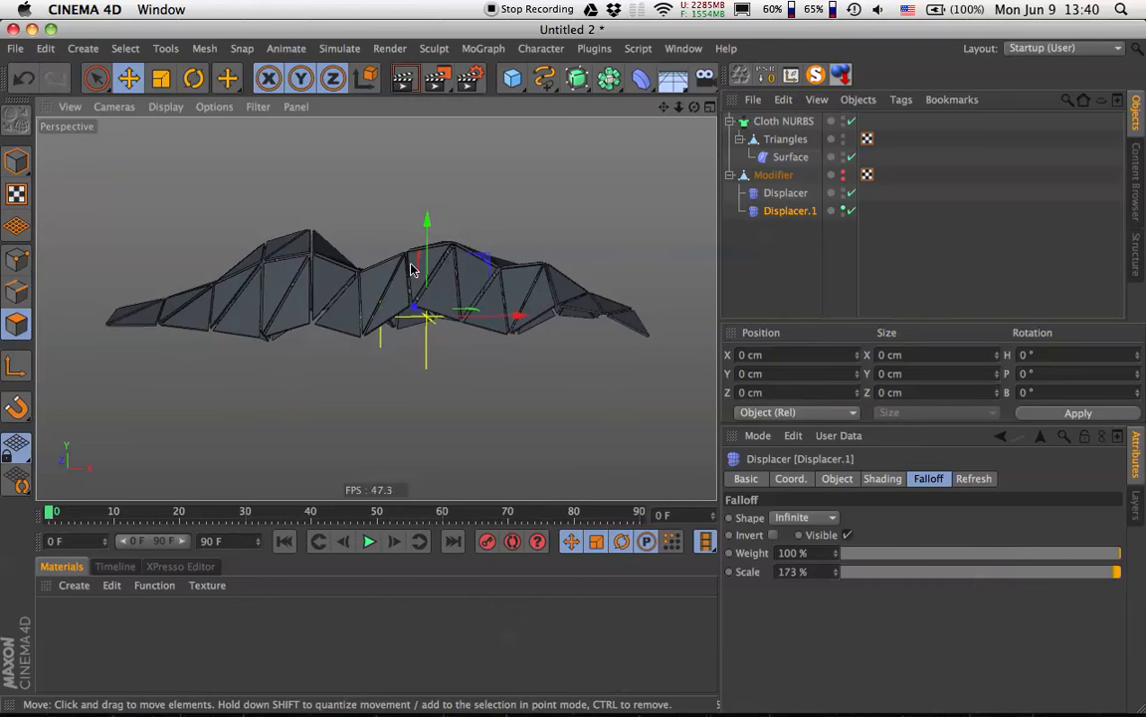
Collapse the Modifier's hierarchy and unhide the Modifier plane in the editor view.
left_click(908, 253)
left_click(732, 176)
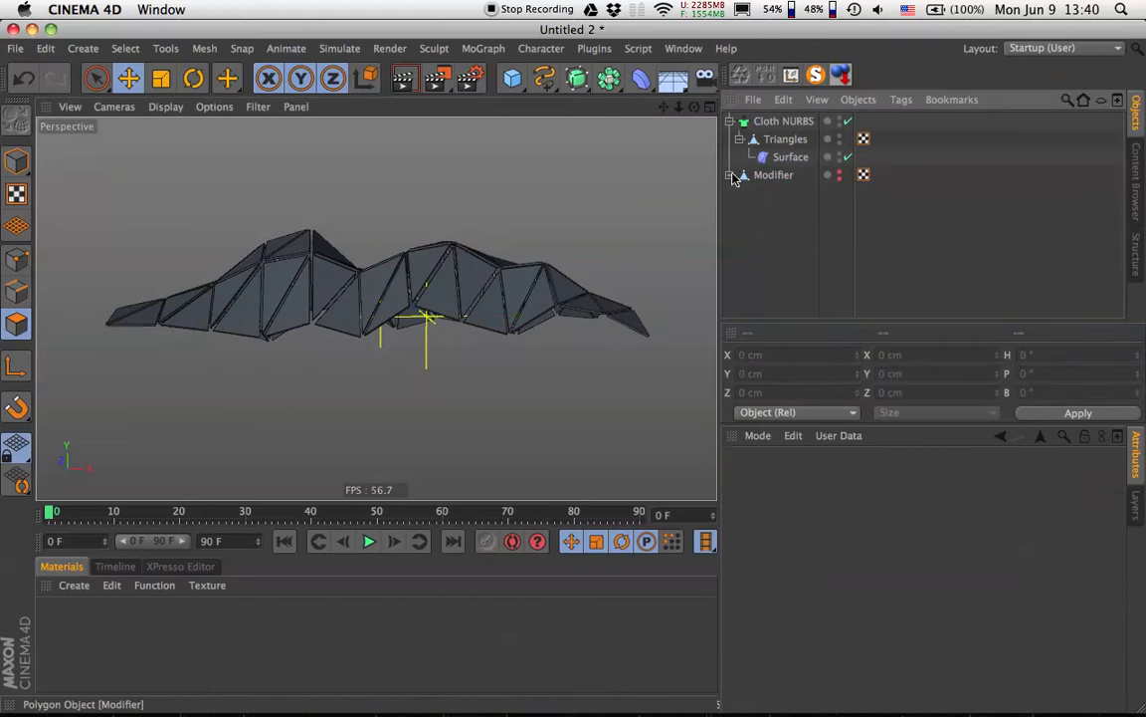
left_click(840, 175)
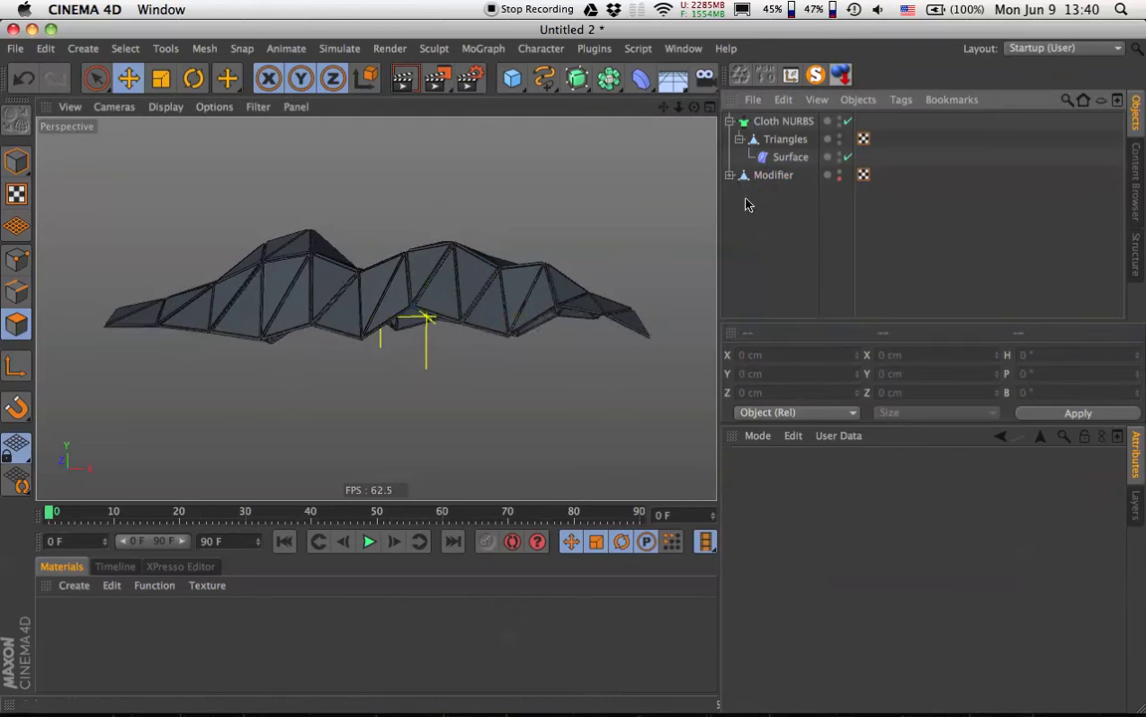
Hide the Modifier plane and bake the deformed Triangles into a separate polygon object with Current State to Object.
left_click(840, 176)
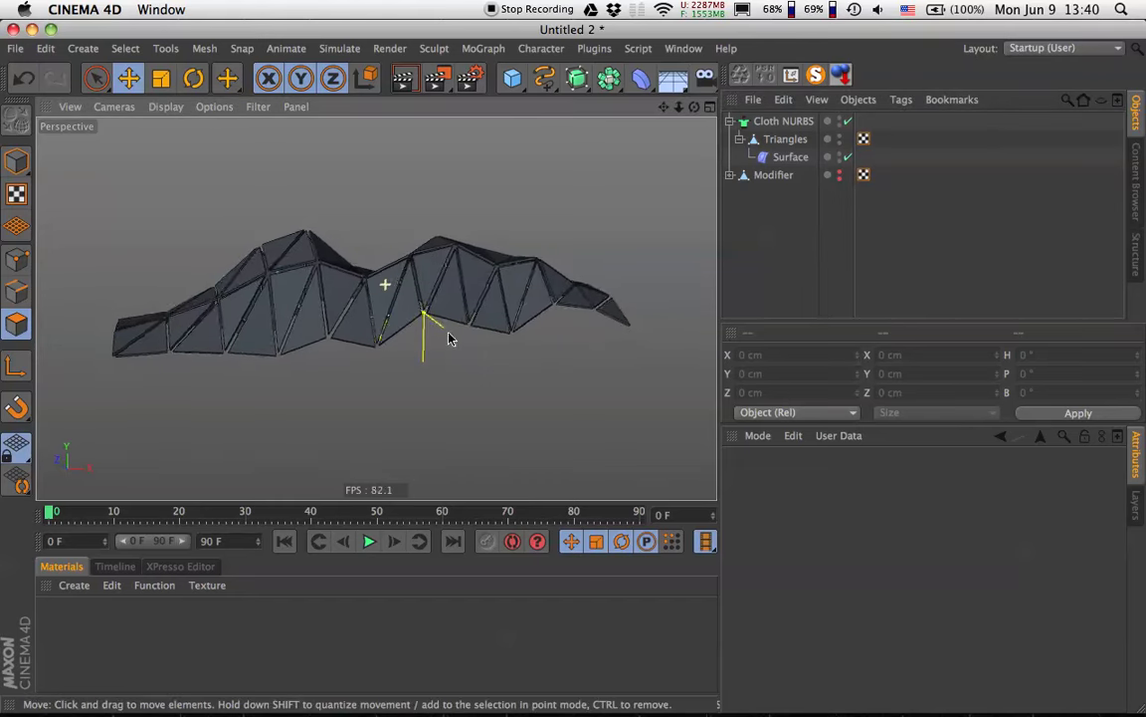
left_click(789, 159)
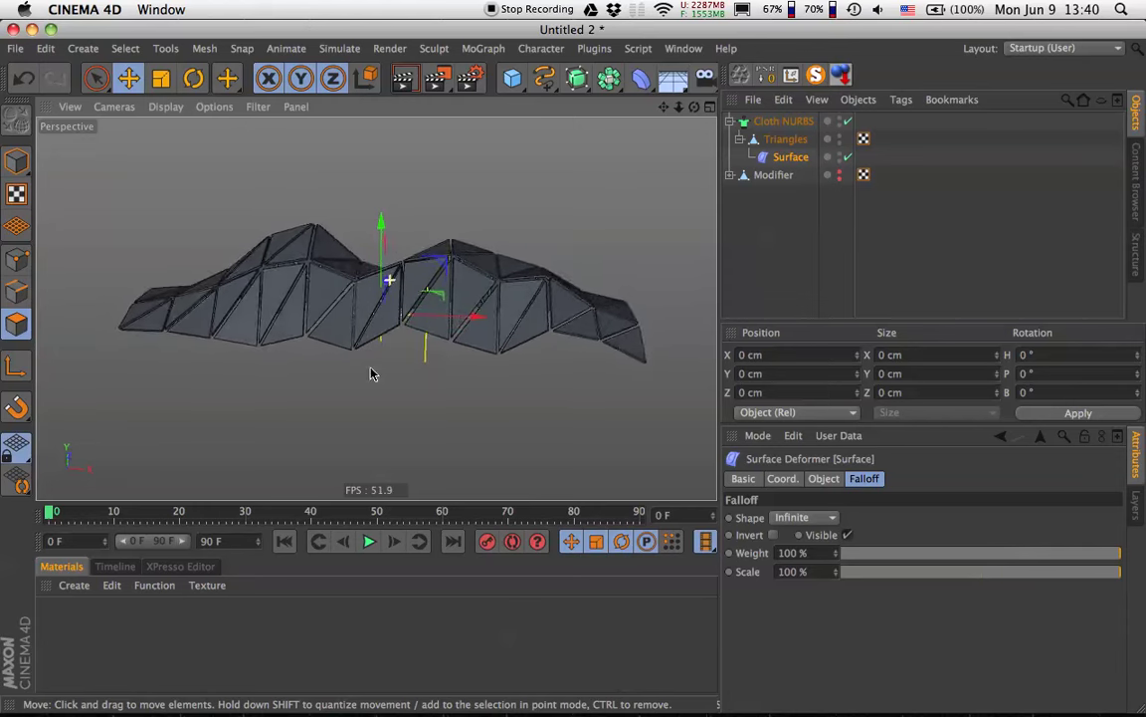
left_click(778, 142)
right_click(781, 144)
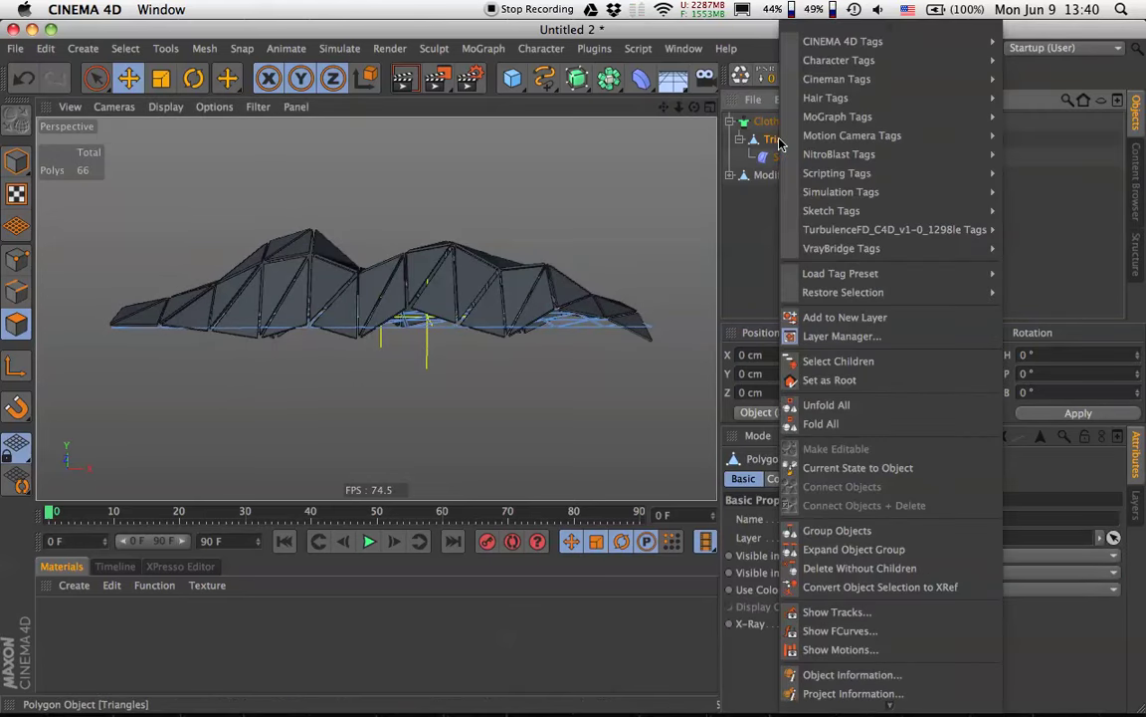
left_click(841, 468)
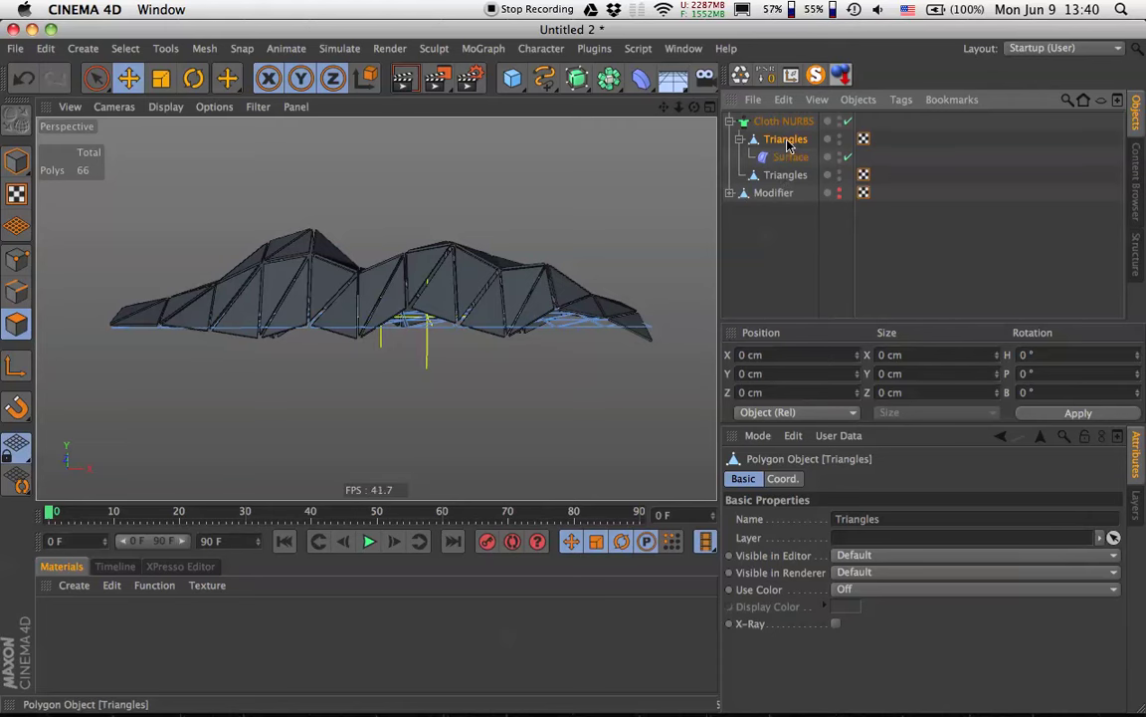
Delete the original Triangles object with its Surface deformer, together with the Modifier plane.
left_click(771, 193, "ctrl")
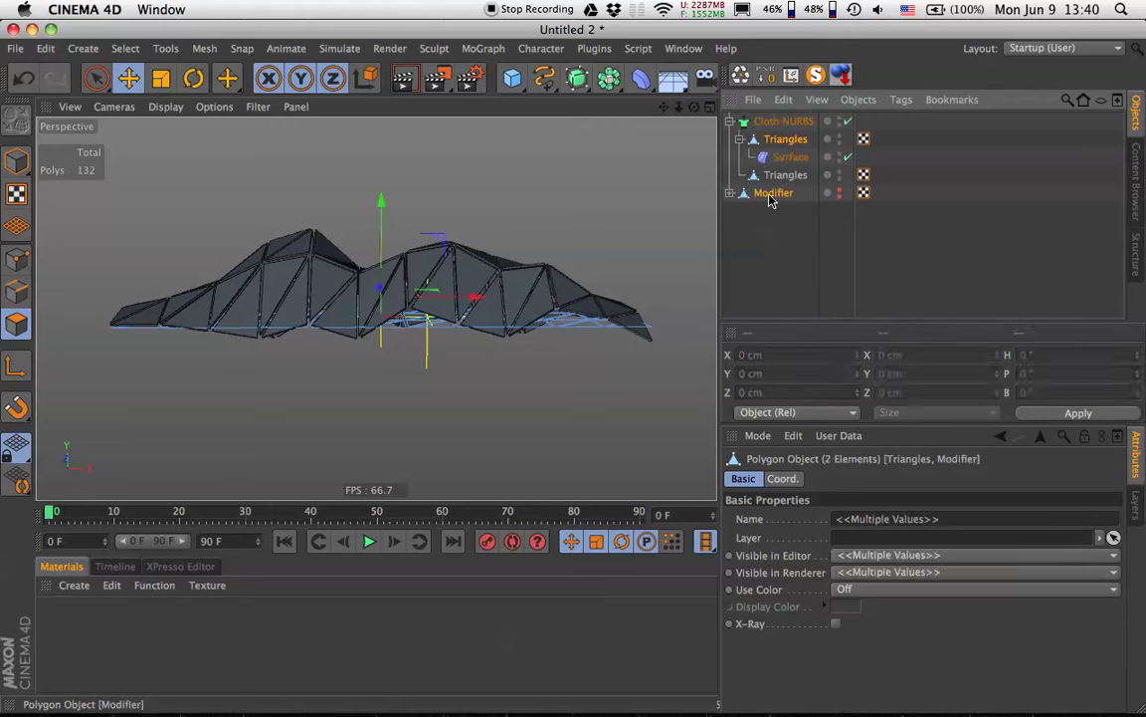
key("Delete")
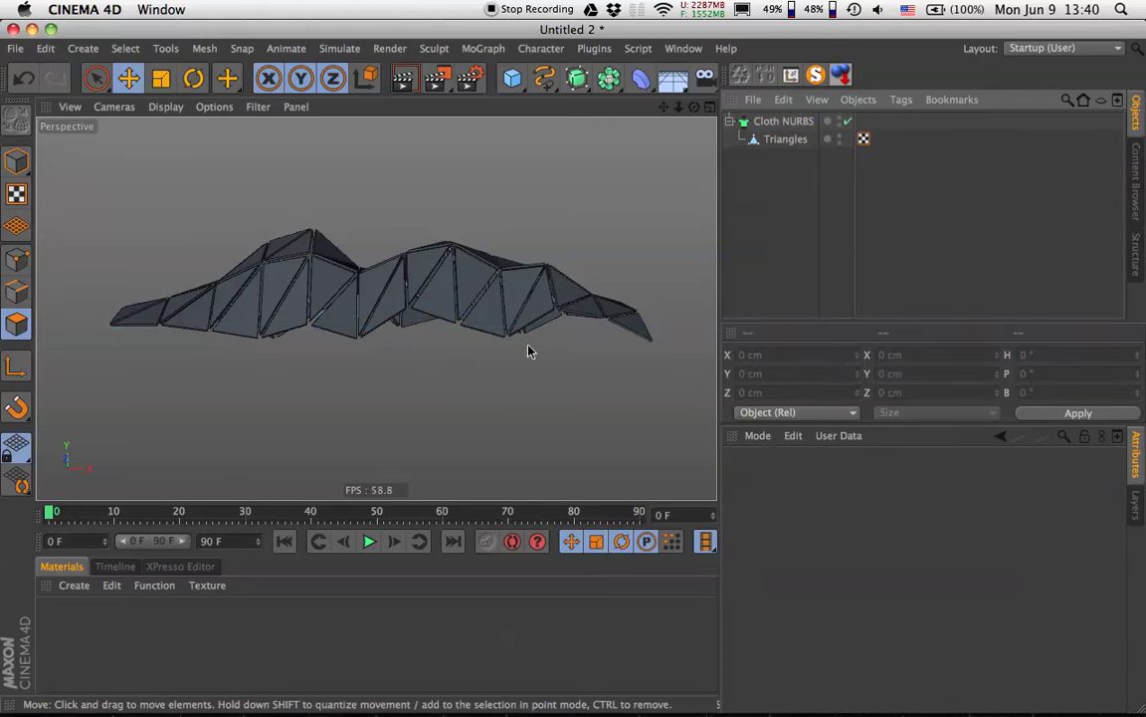
Select the baked Triangles under the Cloth NURBS and examine the structure from several angles.
left_click_drag(343, 314, 419, 327, "alt")
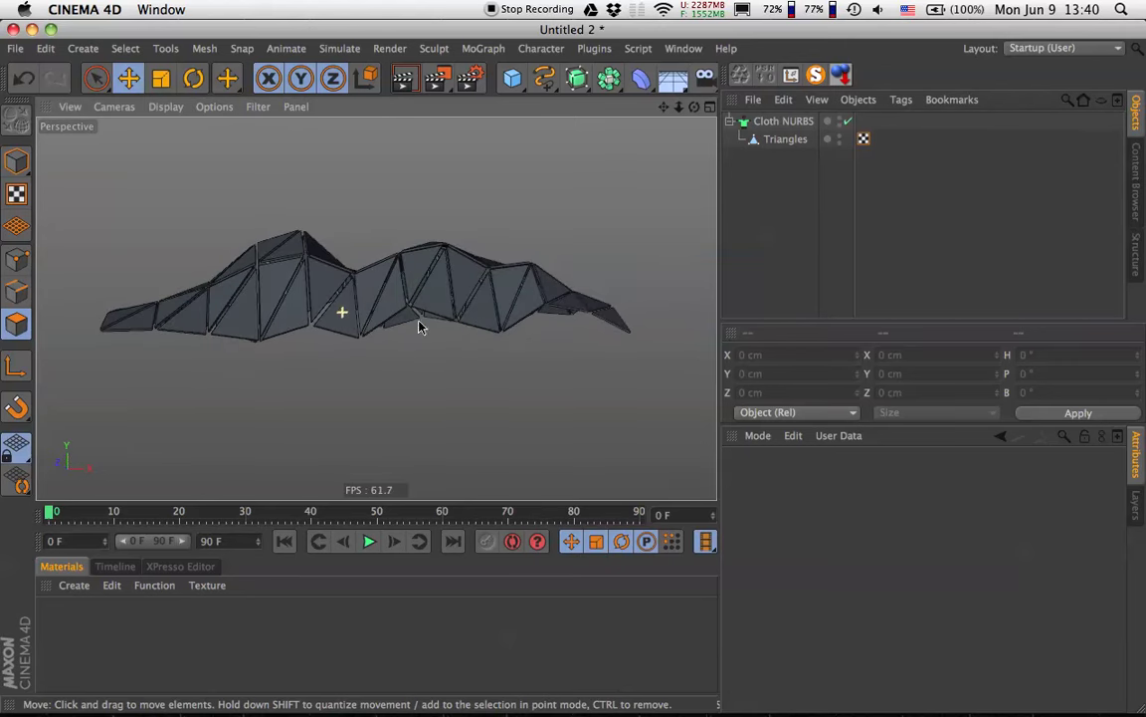
left_click(775, 140)
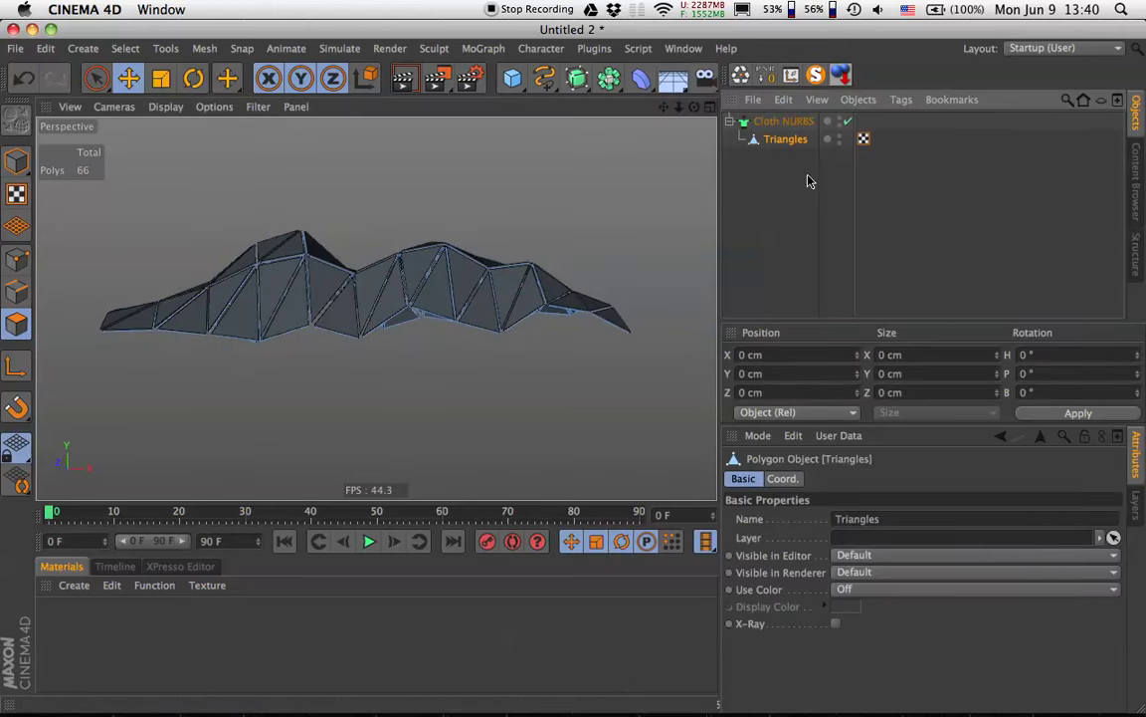
left_click_drag(454, 283, 428, 312, "alt")
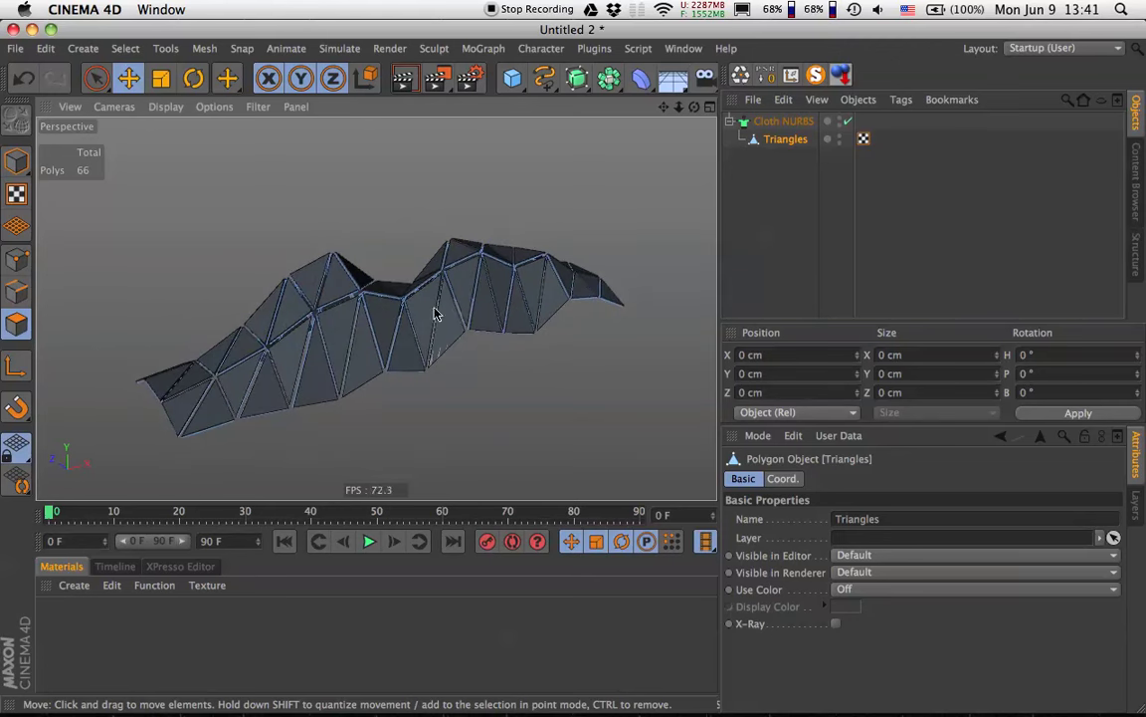
scroll(448, 316, "up", 3)
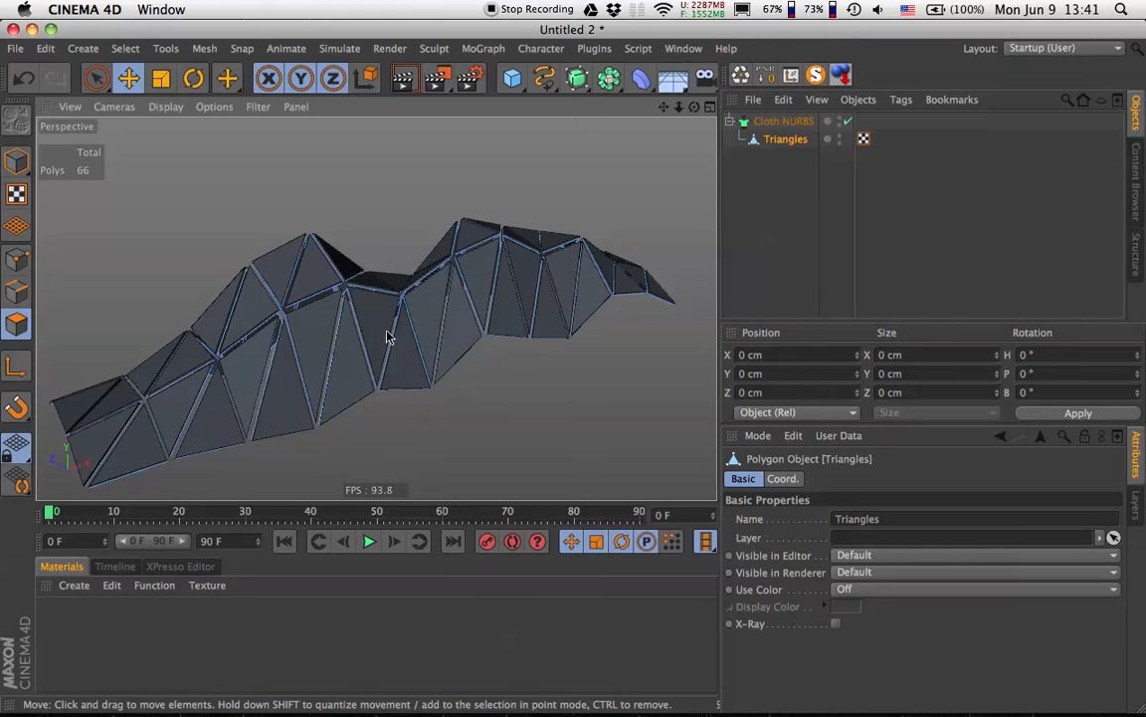
left_click_drag(389, 336, 672, 262, "alt")
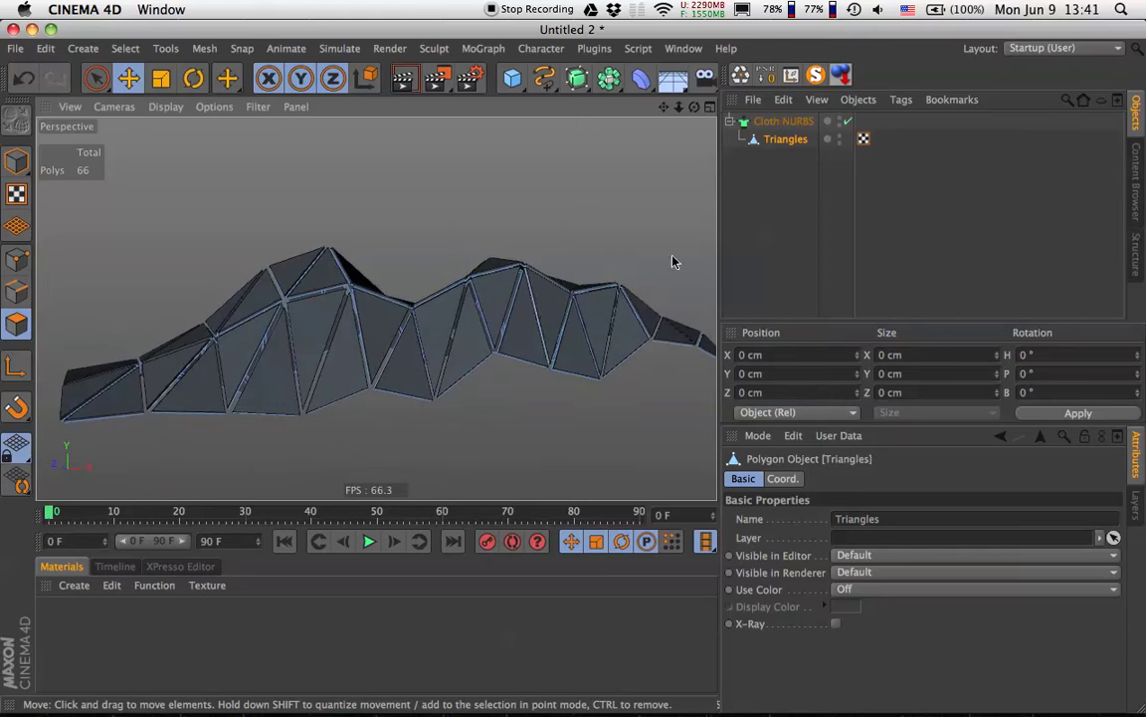
left_click_drag(504, 311, 414, 306, "alt")
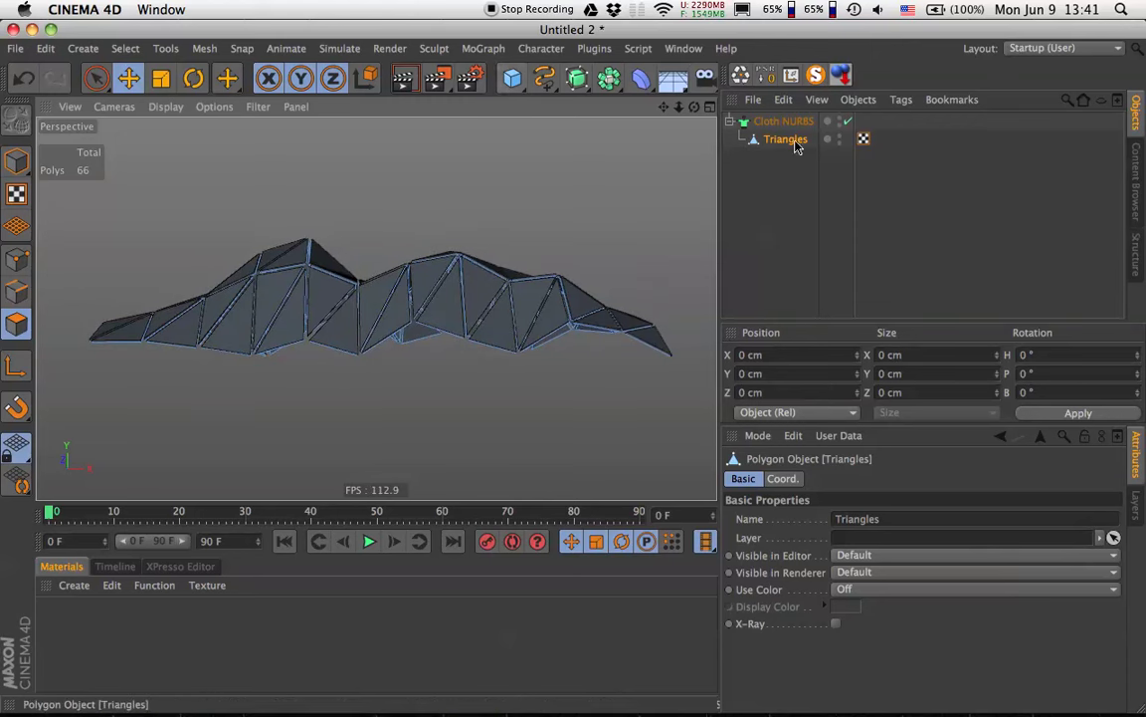
Hide the Cloth NURBS and add a Cylinder object to the scene.
left_click(845, 122)
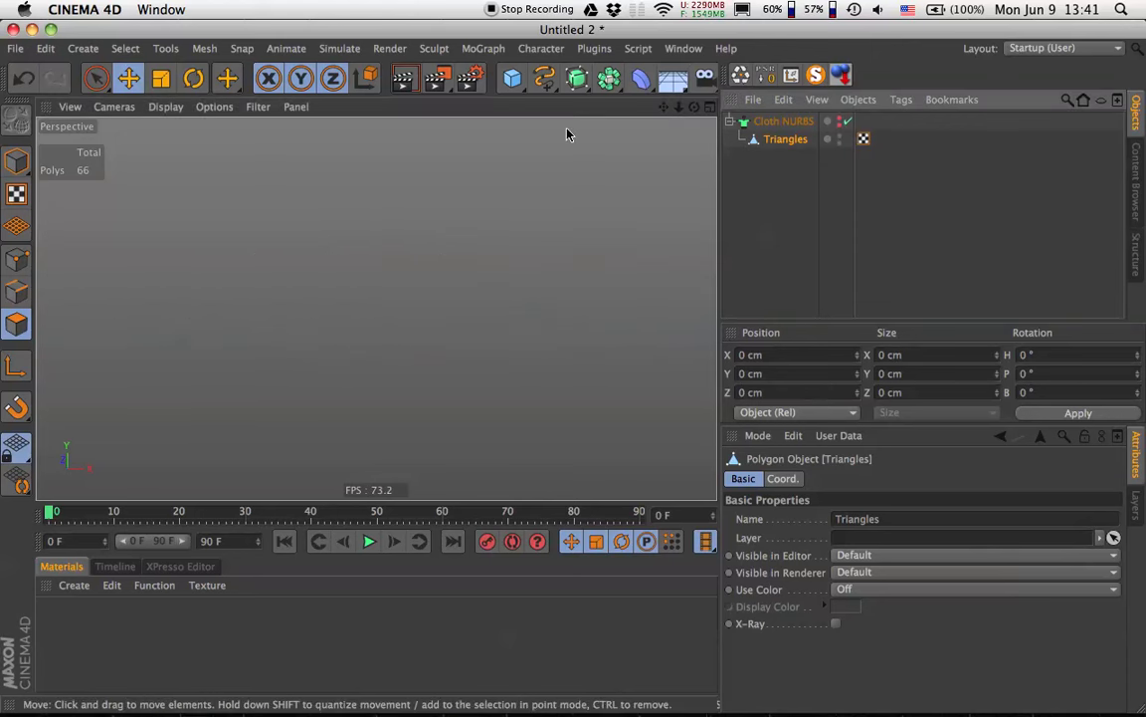
left_click(514, 79)
left_click(854, 103)
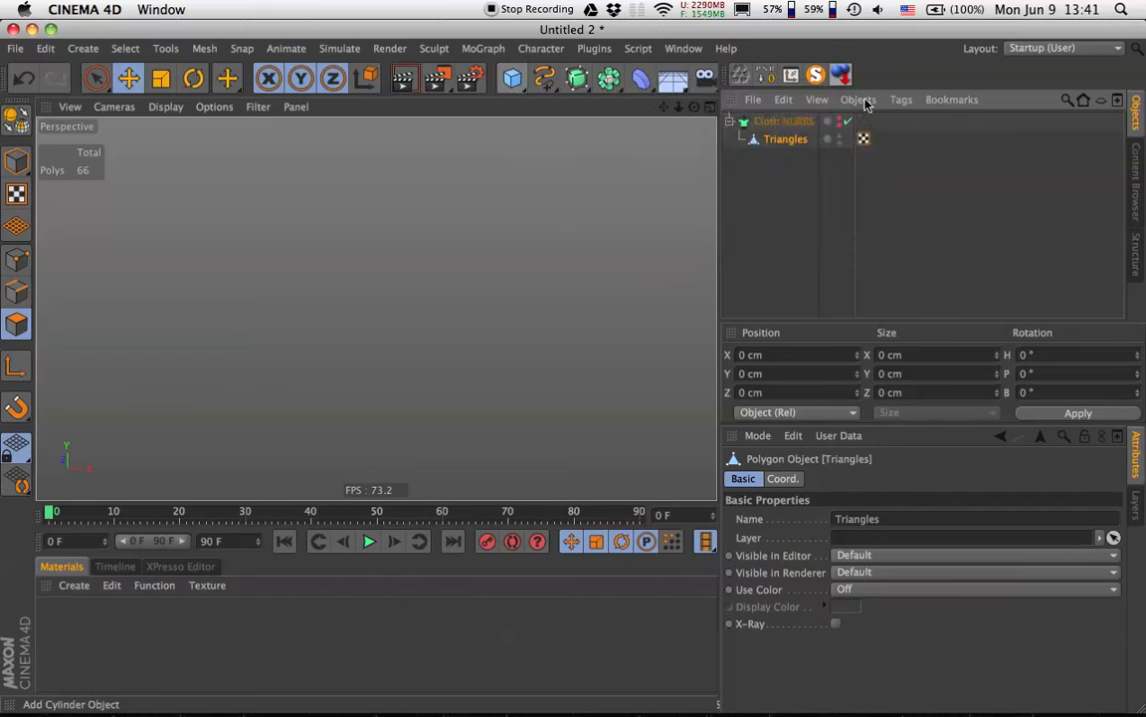
Set the cylinder's radius to 1.5 cm and its height to 30 cm.
left_click(853, 537)
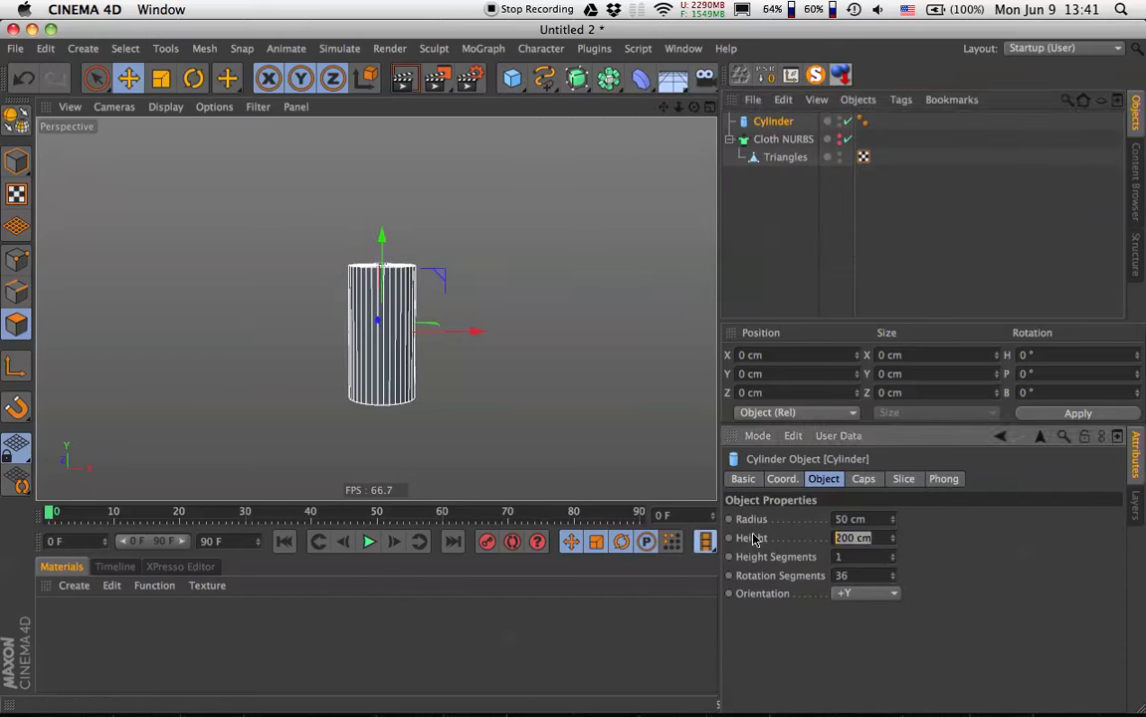
left_click(849, 518)
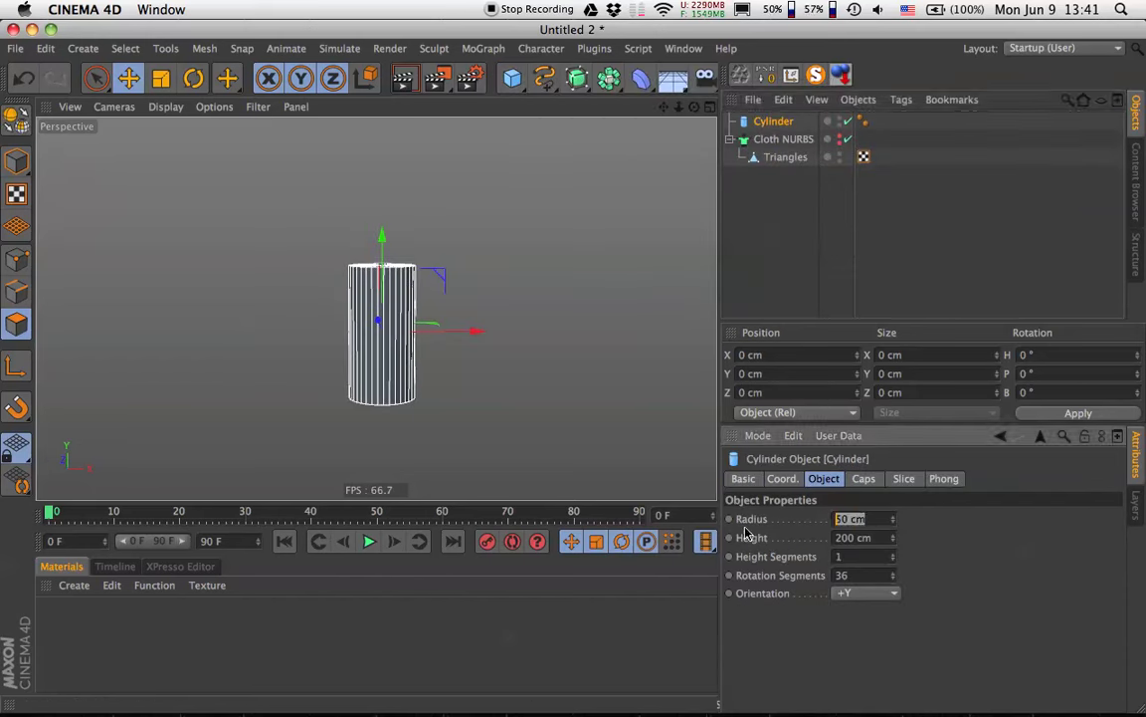
type("1.5")
key("Return")
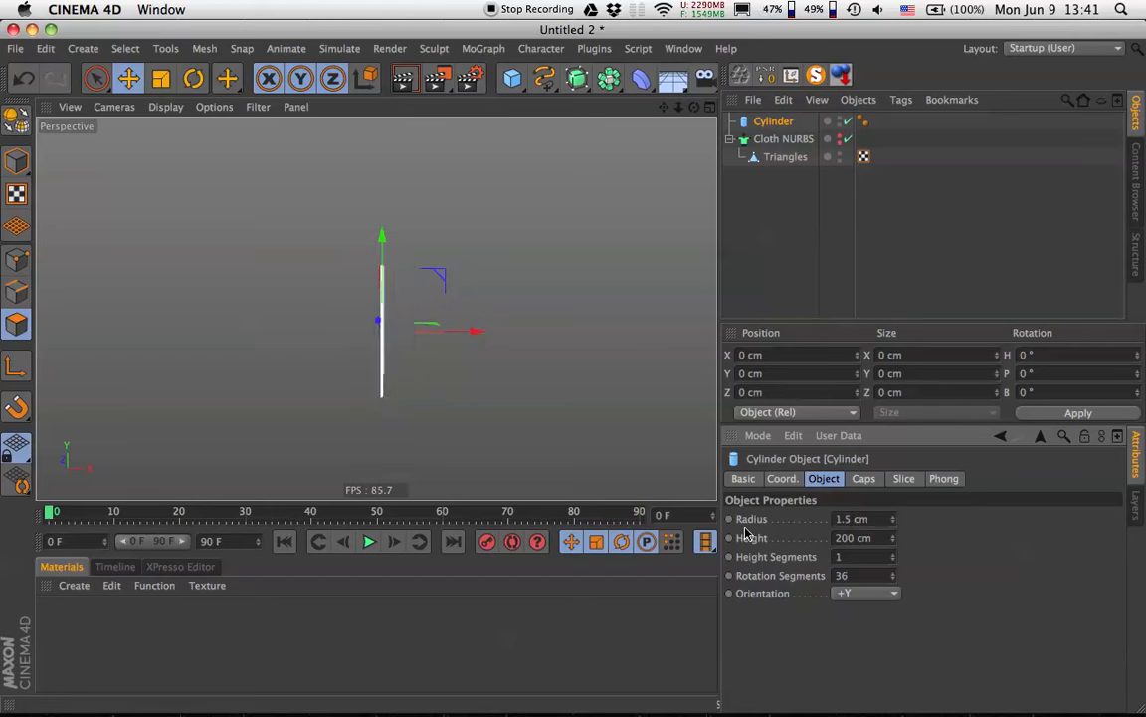
left_click(647, 541)
left_click(881, 538)
type("20")
key("Return")
left_click(856, 539)
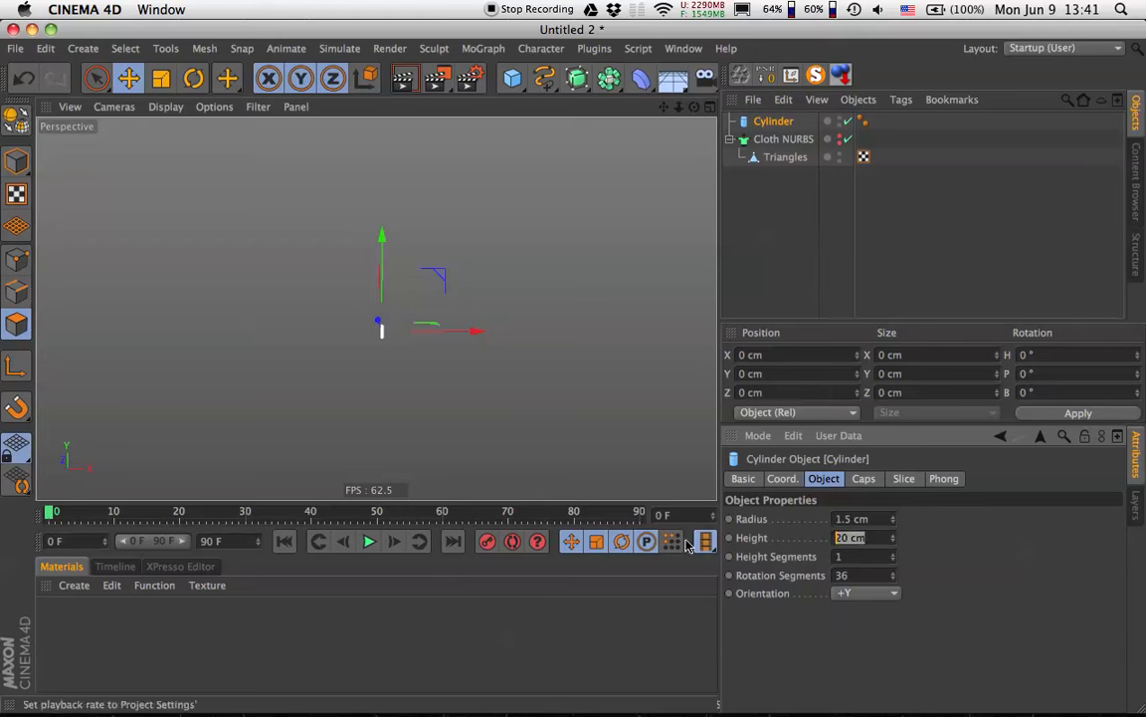
type("30")
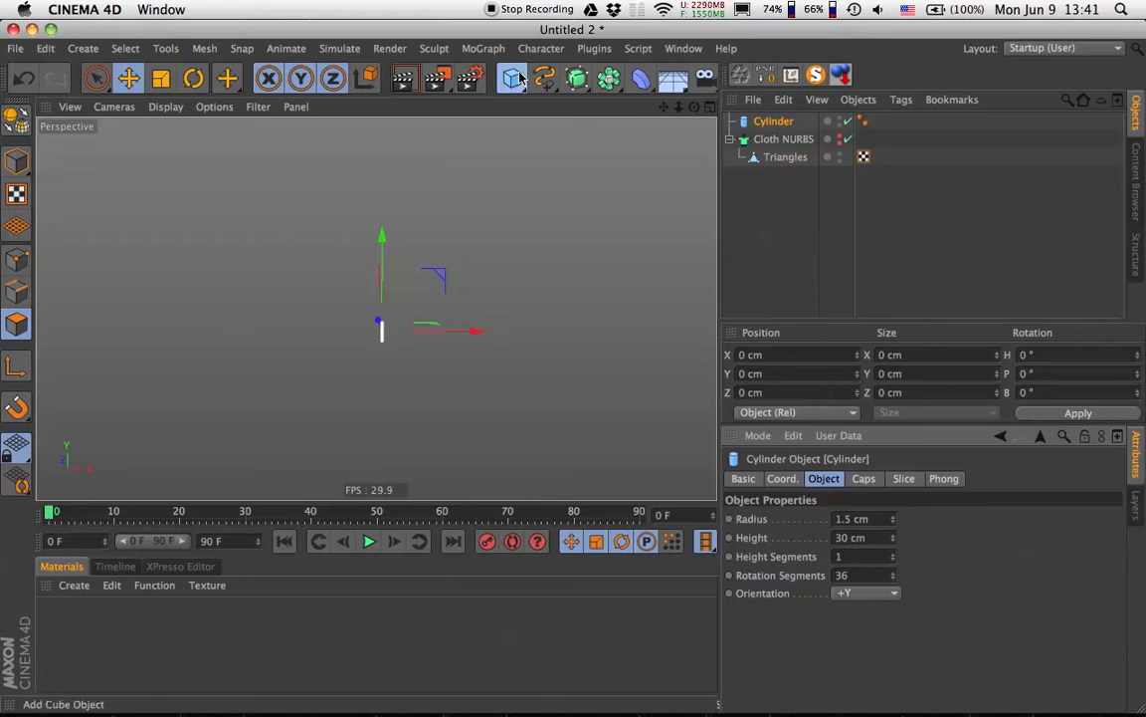
Add a Sphere with a radius of 4 cm and move it up to the cylinder's upper end.
left_click_drag(511, 77, 872, 130)
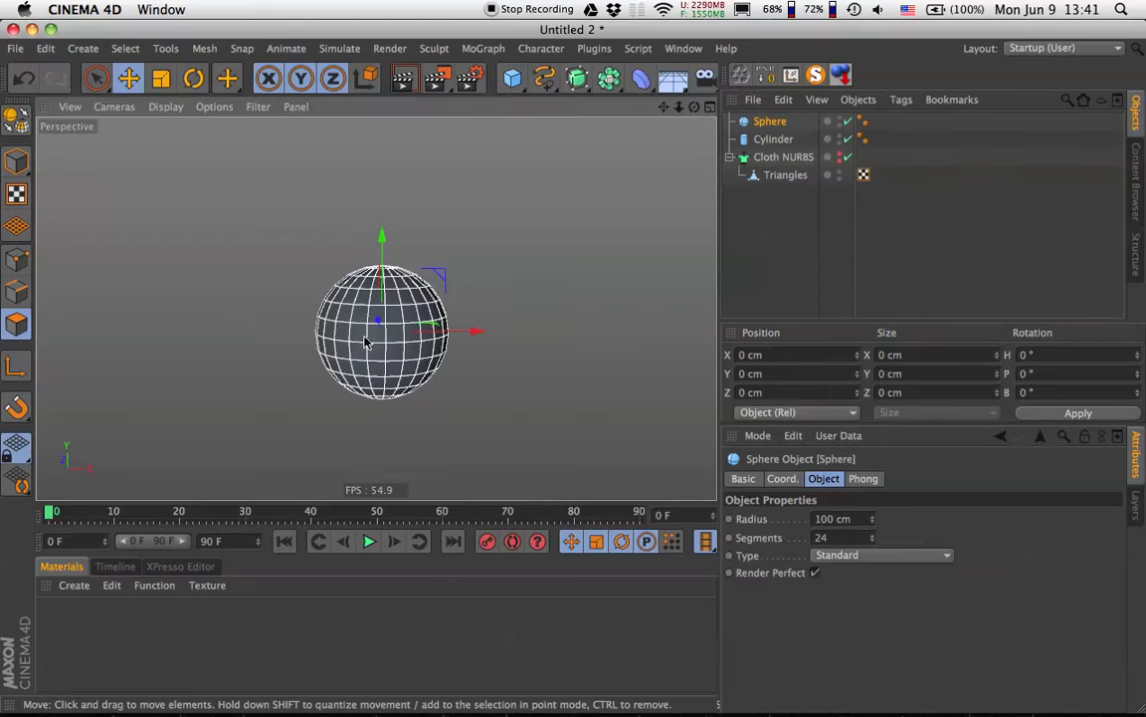
scroll(327, 300, "up", 3)
left_click(841, 518)
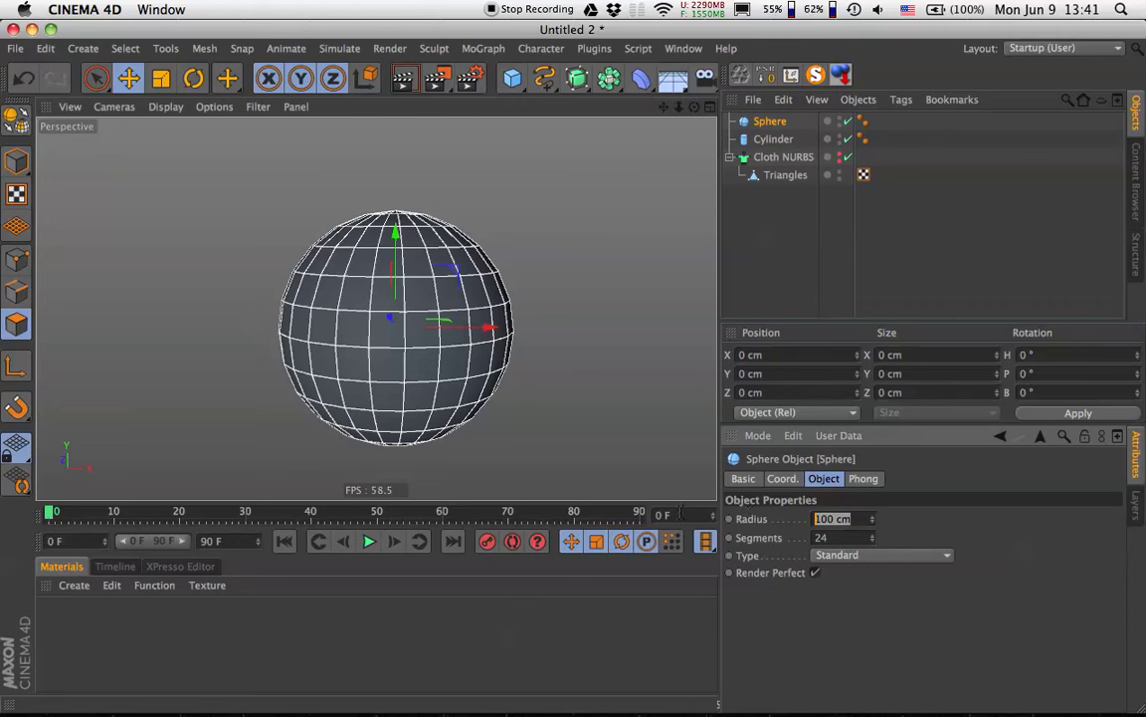
type("3")
key("Return")
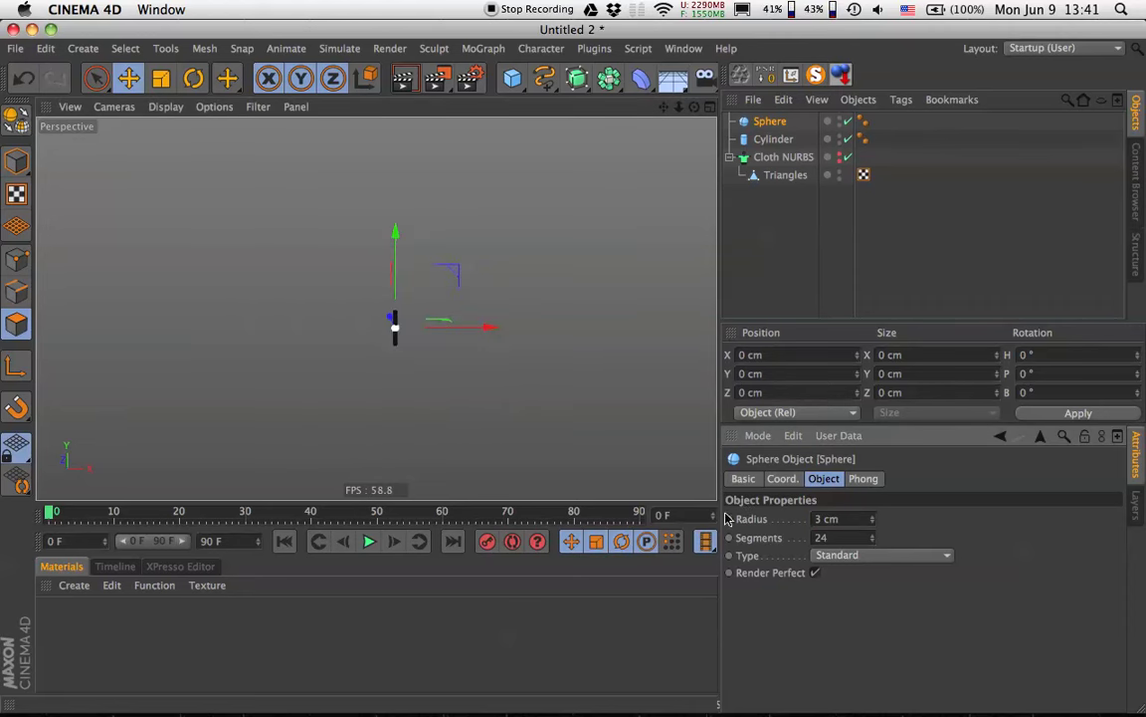
type("4")
key("Return")
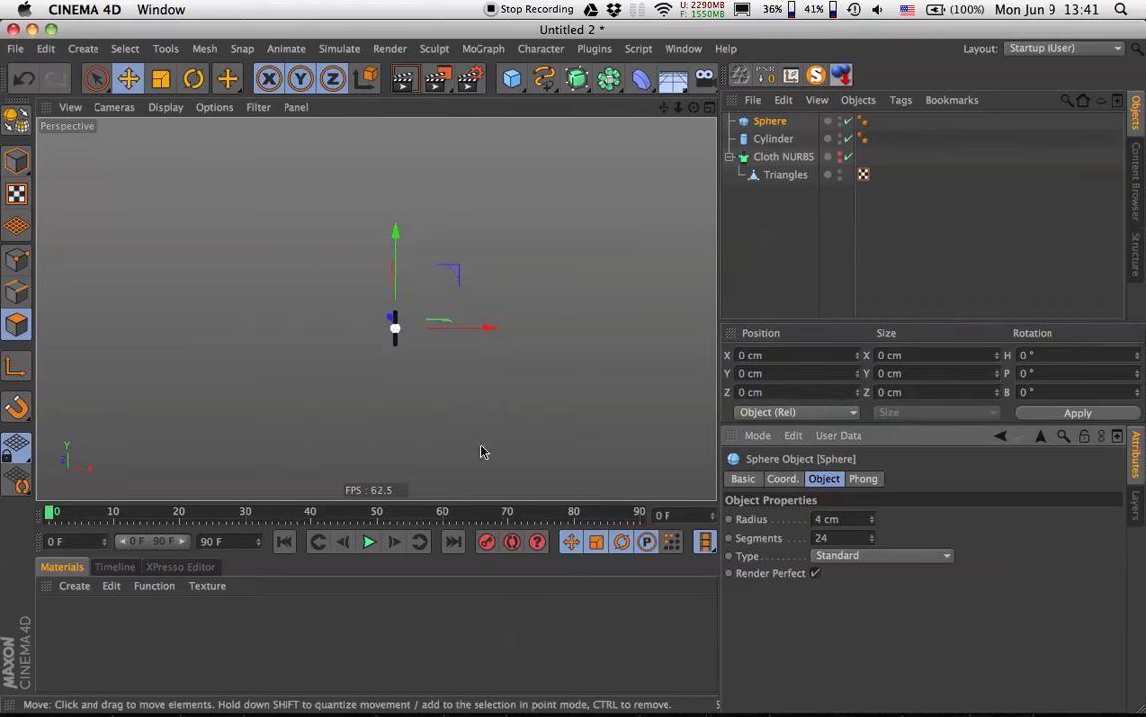
scroll(568, 320, "up", 5)
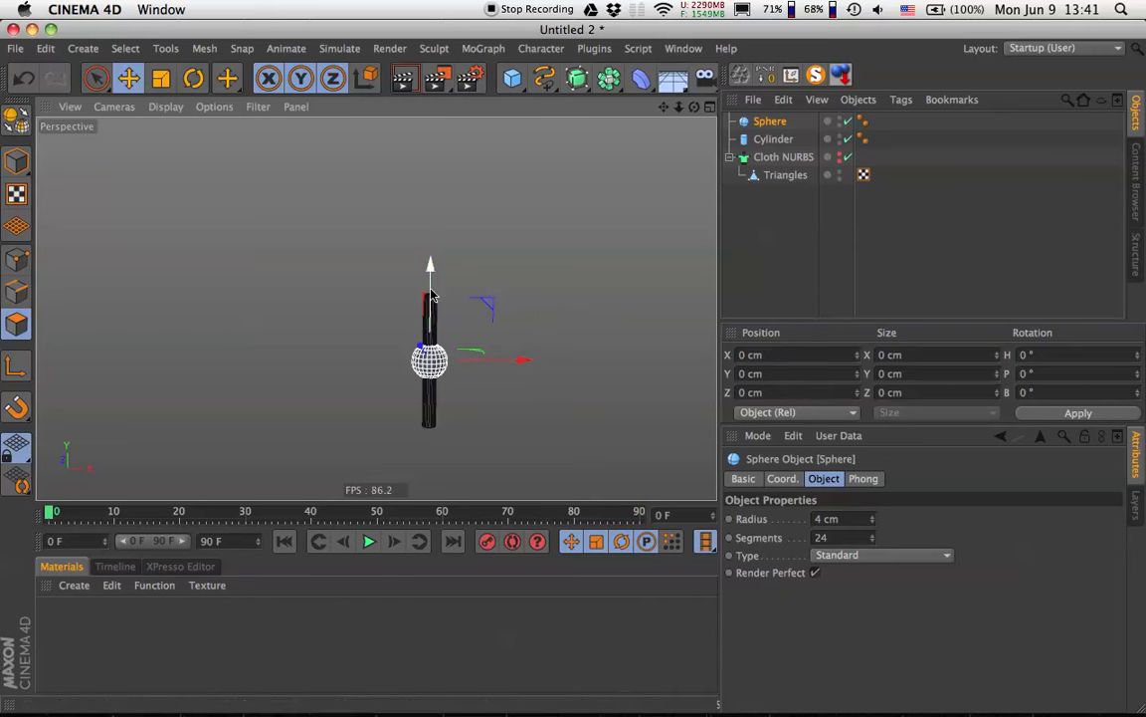
left_click_drag(431, 277, 435, 218)
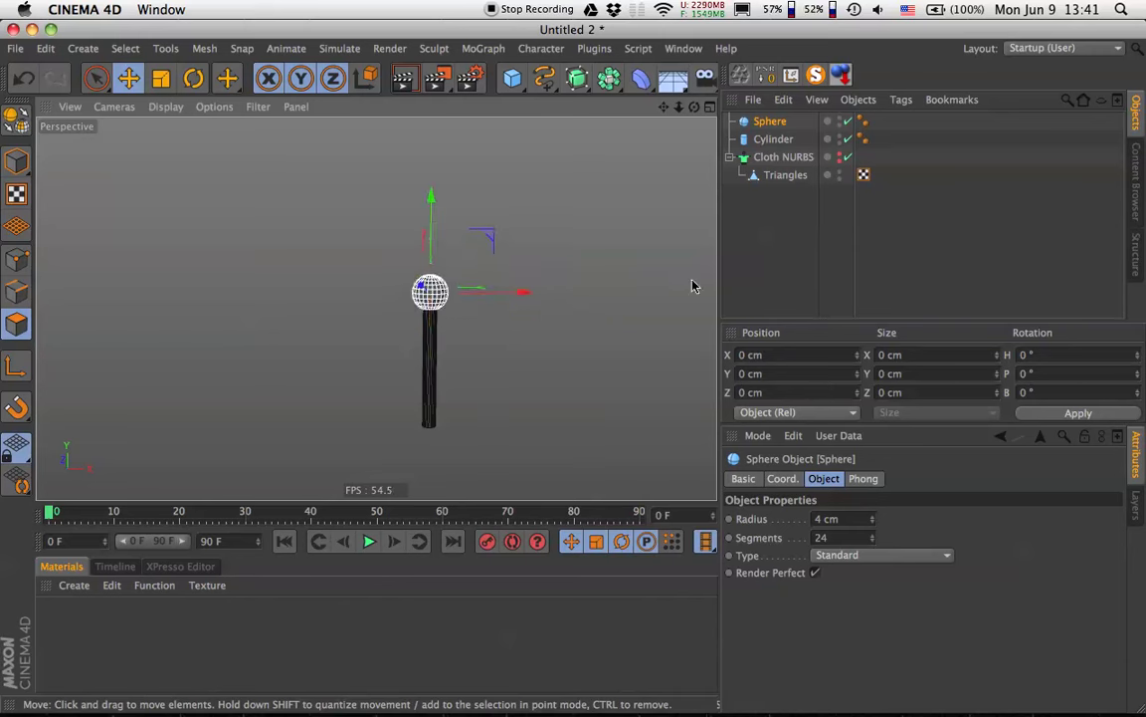
Group the sphere and cylinder under a null and rename the group Stick.
left_click(773, 140)
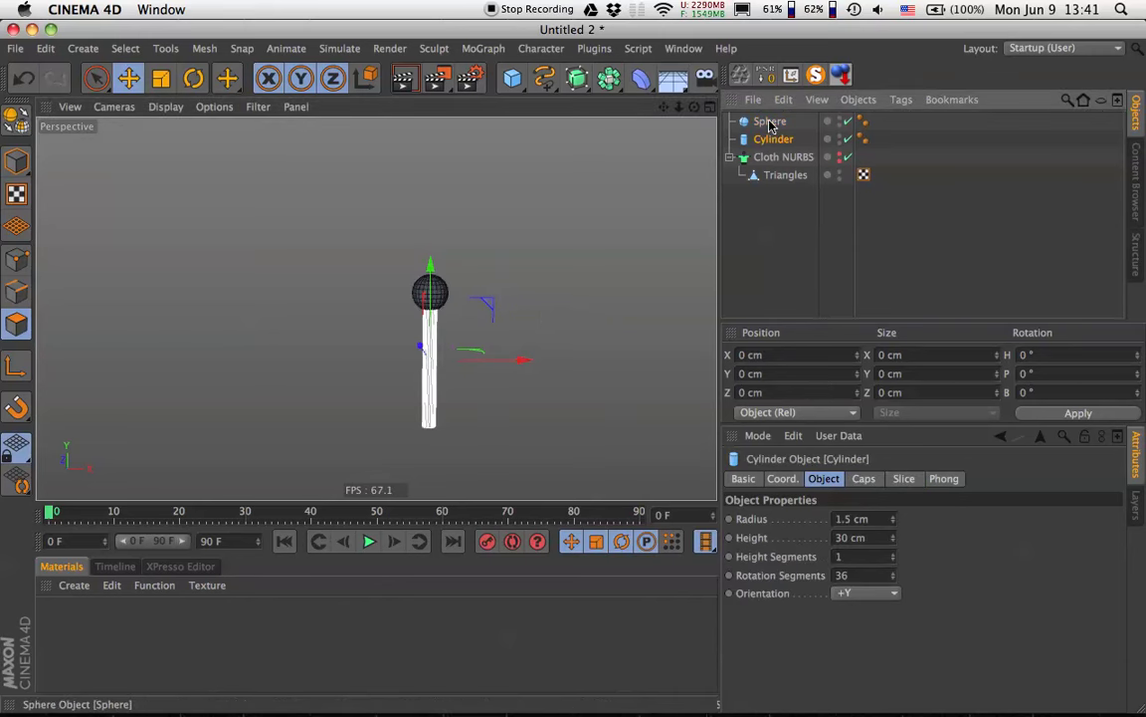
left_click(769, 122, "ctrl")
key("alt+g")
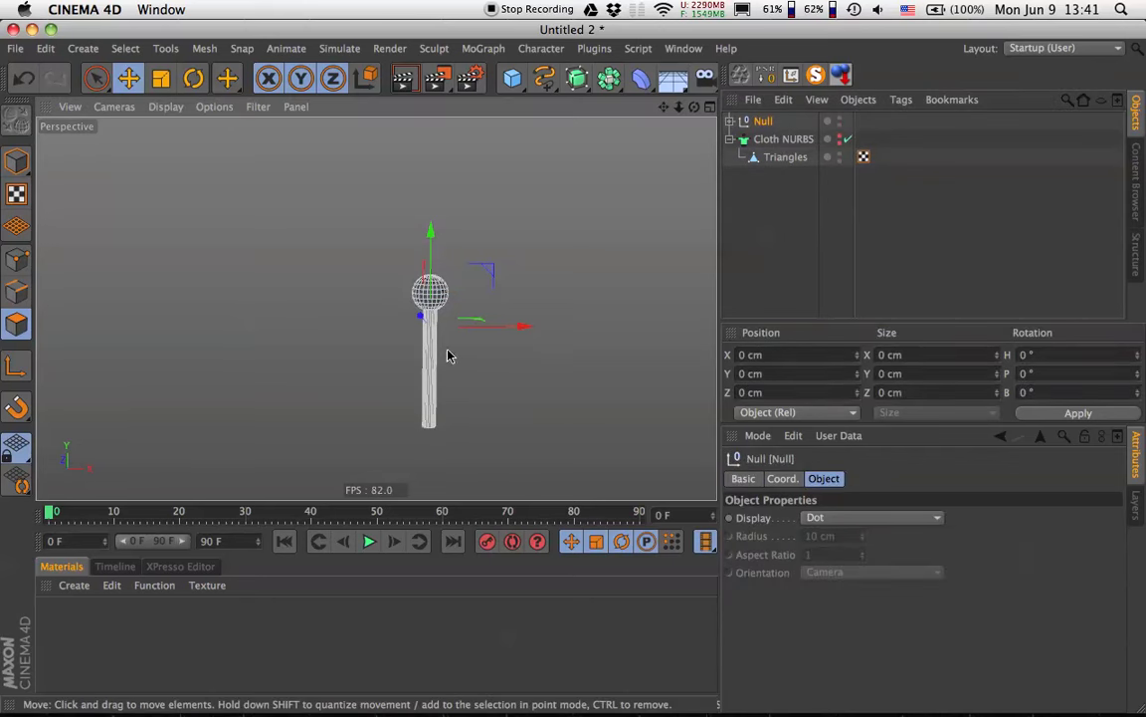
left_click_drag(448, 353, 577, 328, "alt")
double_click(766, 122)
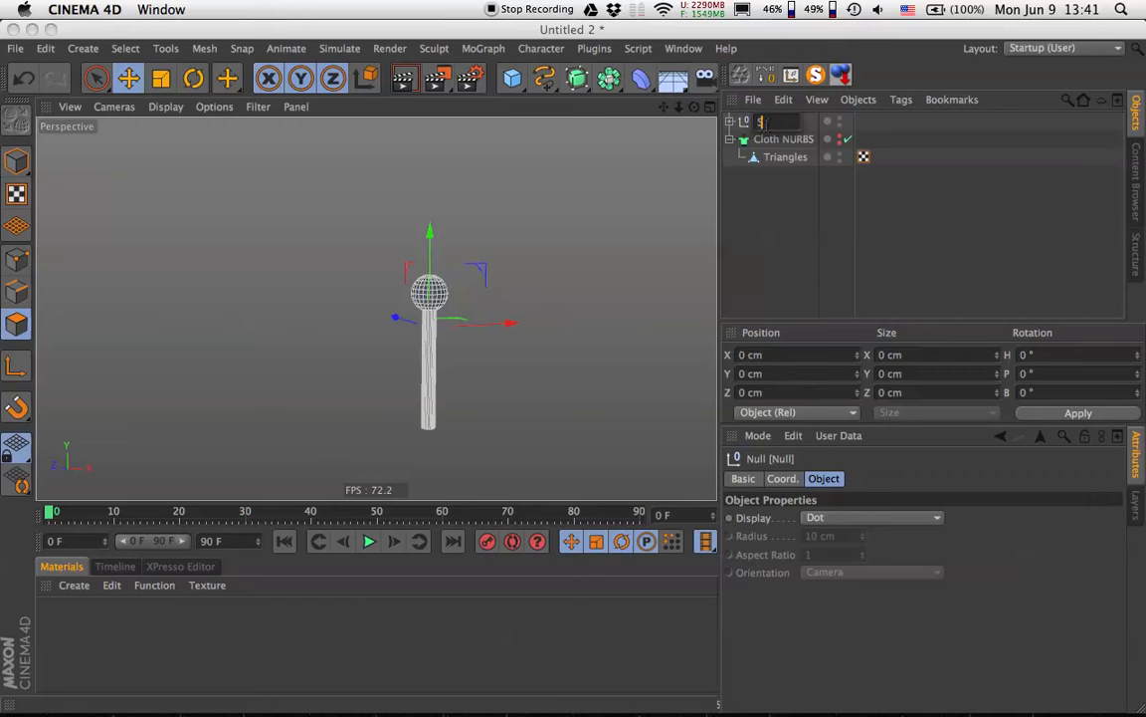
key("Return")
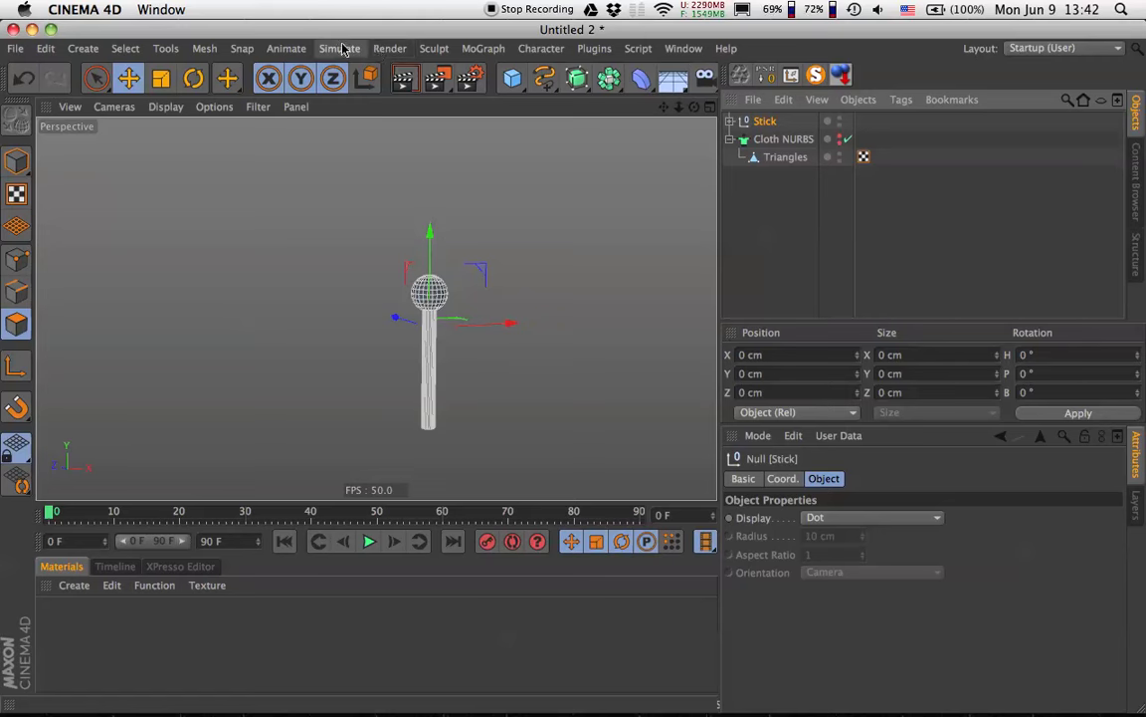
Add a MoGraph Cloner containing the Stick and set its mode to Object.
left_click(485, 47)
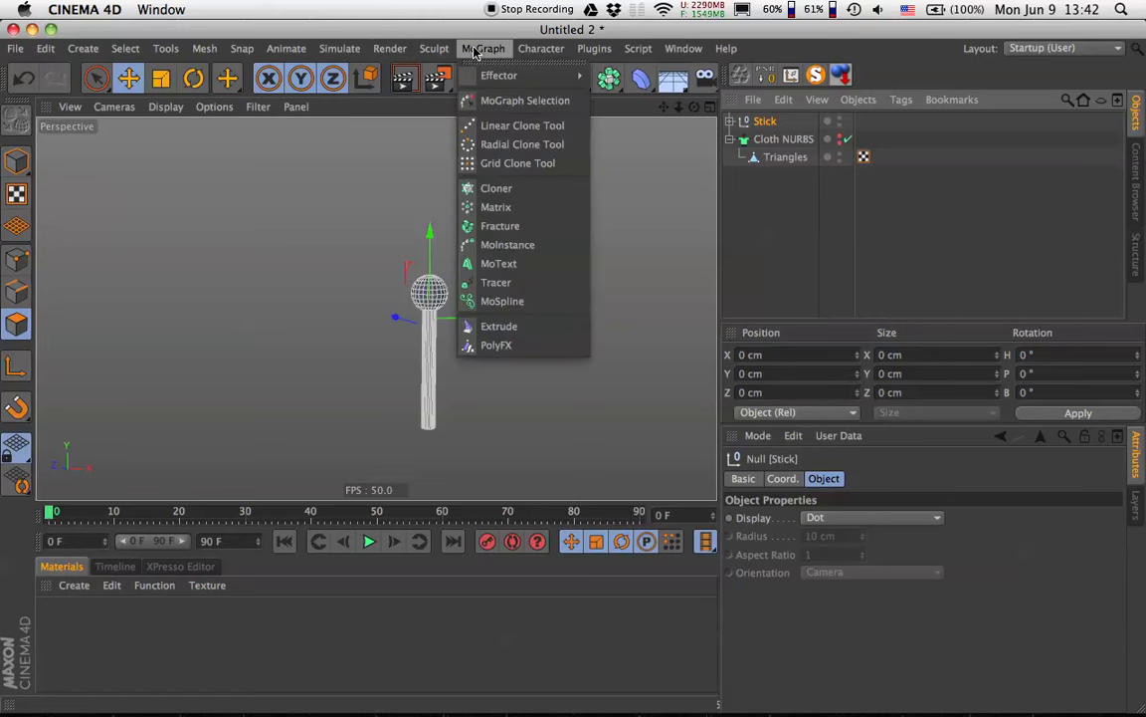
left_click(491, 187)
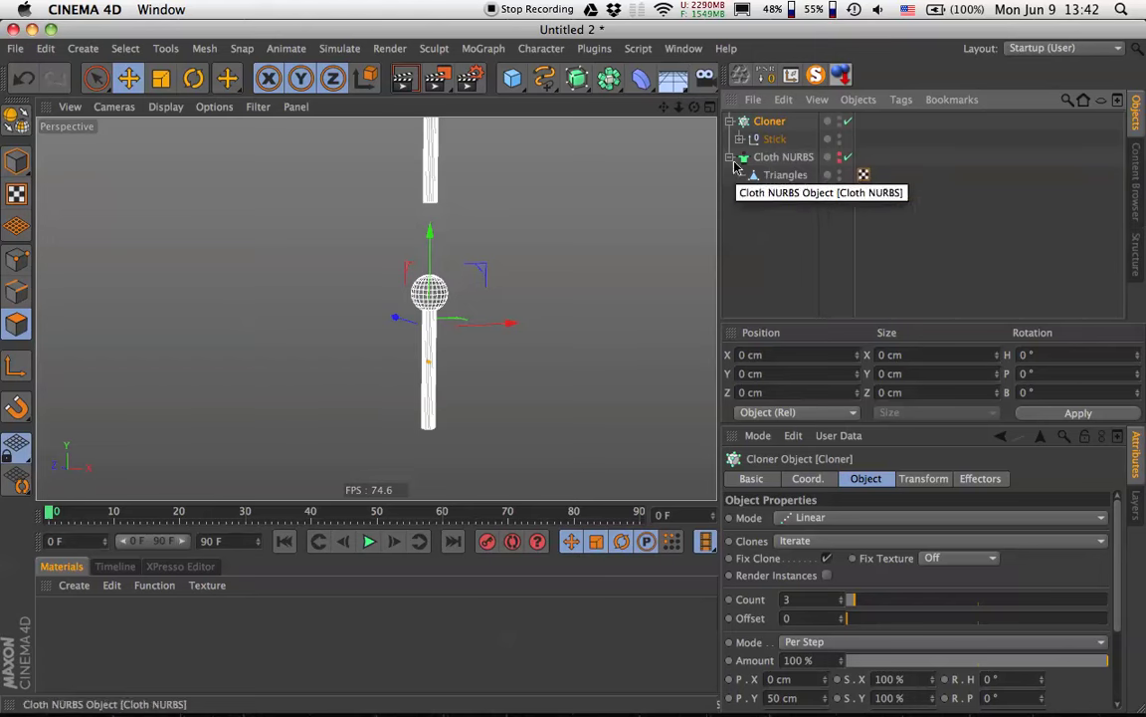
mouse_move(528, 277)
right_mouse_down("alt")
mouse_move(376, 307)
mouse_move(349, 335)
mouse_move(434, 347)
right_mouse_up("alt")
left_click(824, 519)
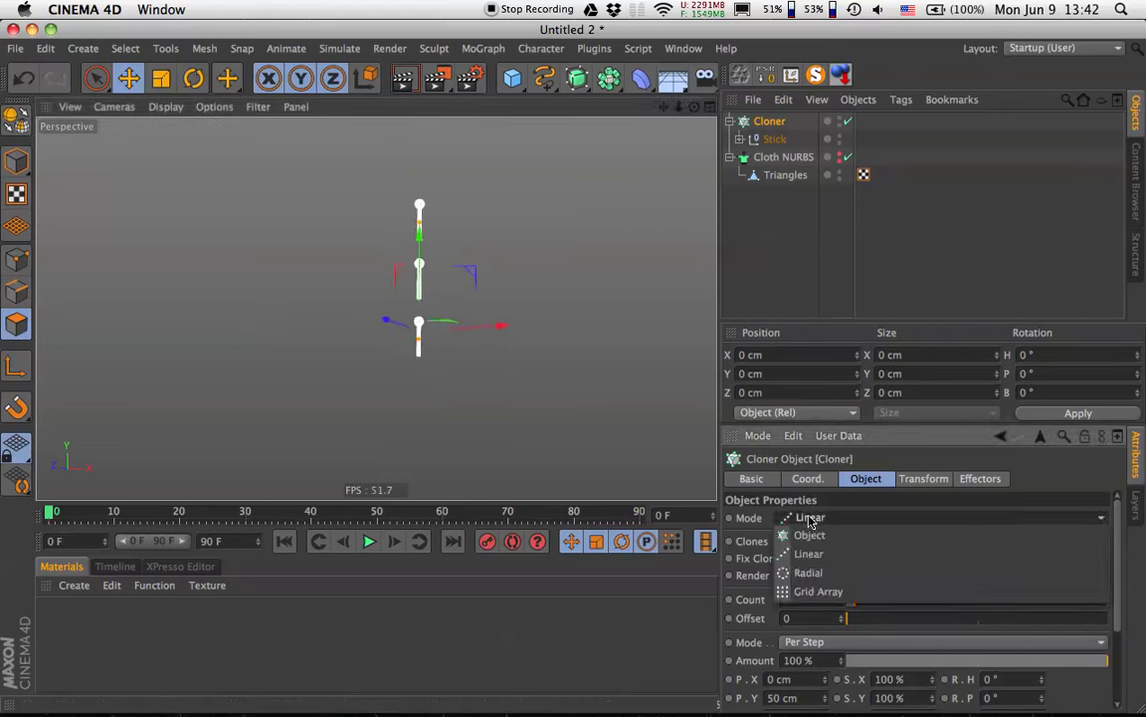
left_click(808, 533)
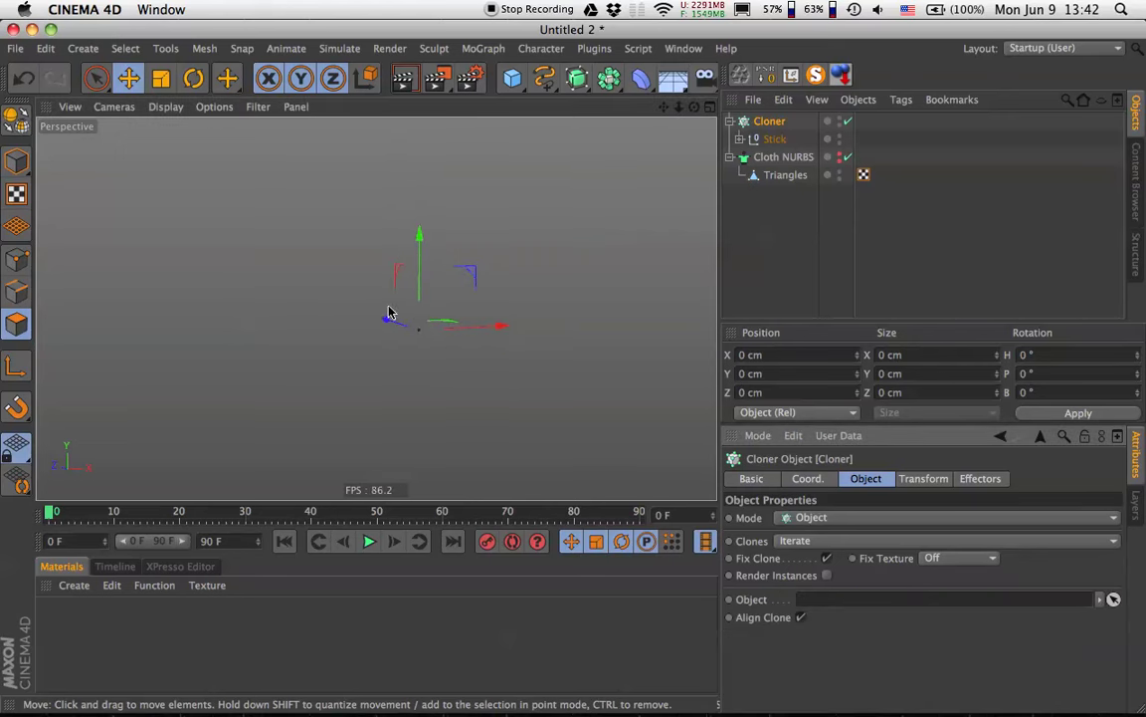
Switch to Google Chrome to examine the reference render of the ball-tipped sticks.
key("super+Tab")
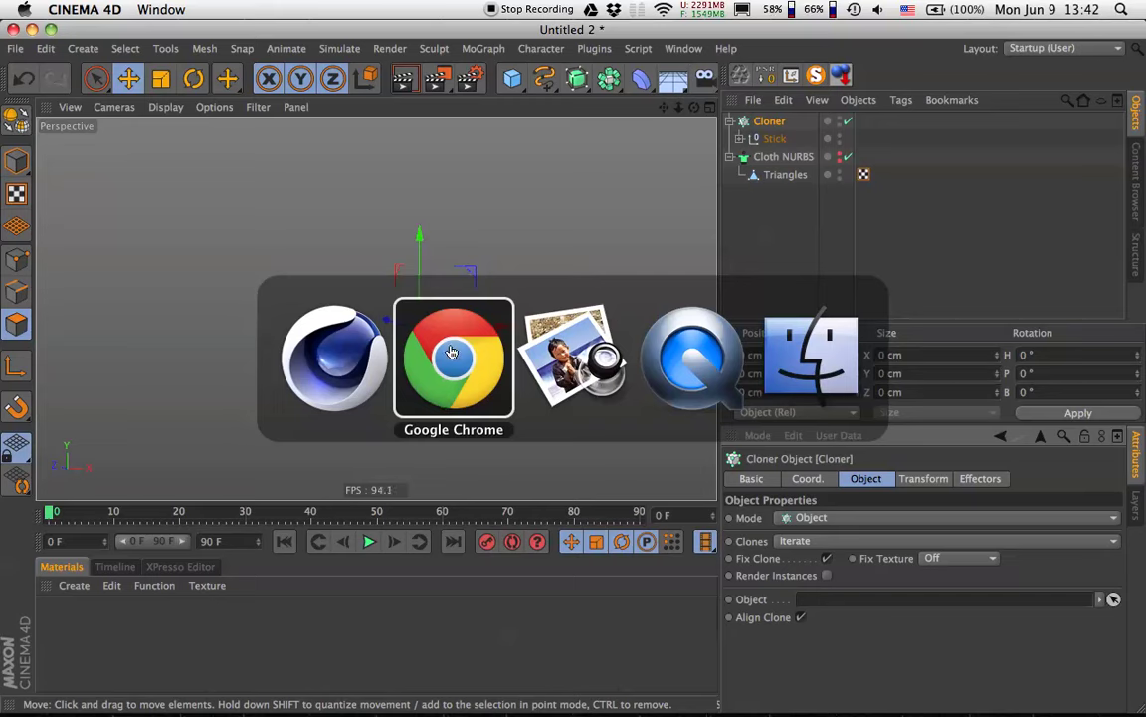
key("super+Tab")
key("super+shift+Tab")
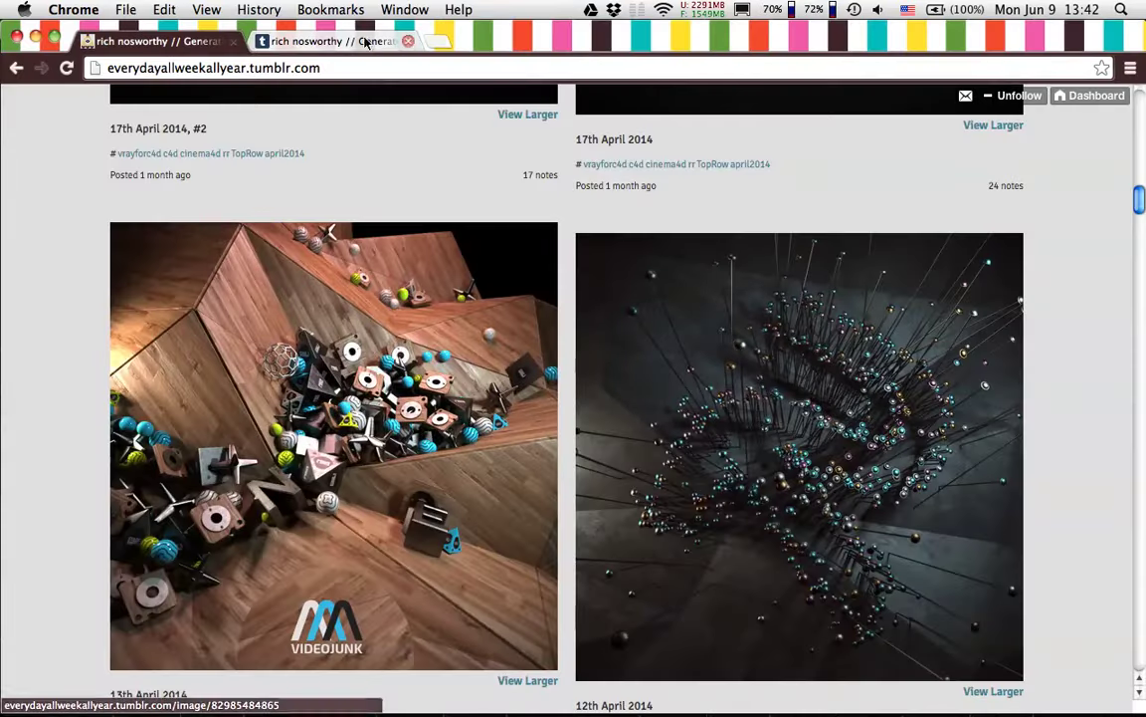
Check the triangulated structure's reference image, return to Cinema 4D, and assign Triangles as the Cloner's object with the Cloth NURBS shown in the viewport.
left_click(365, 40)
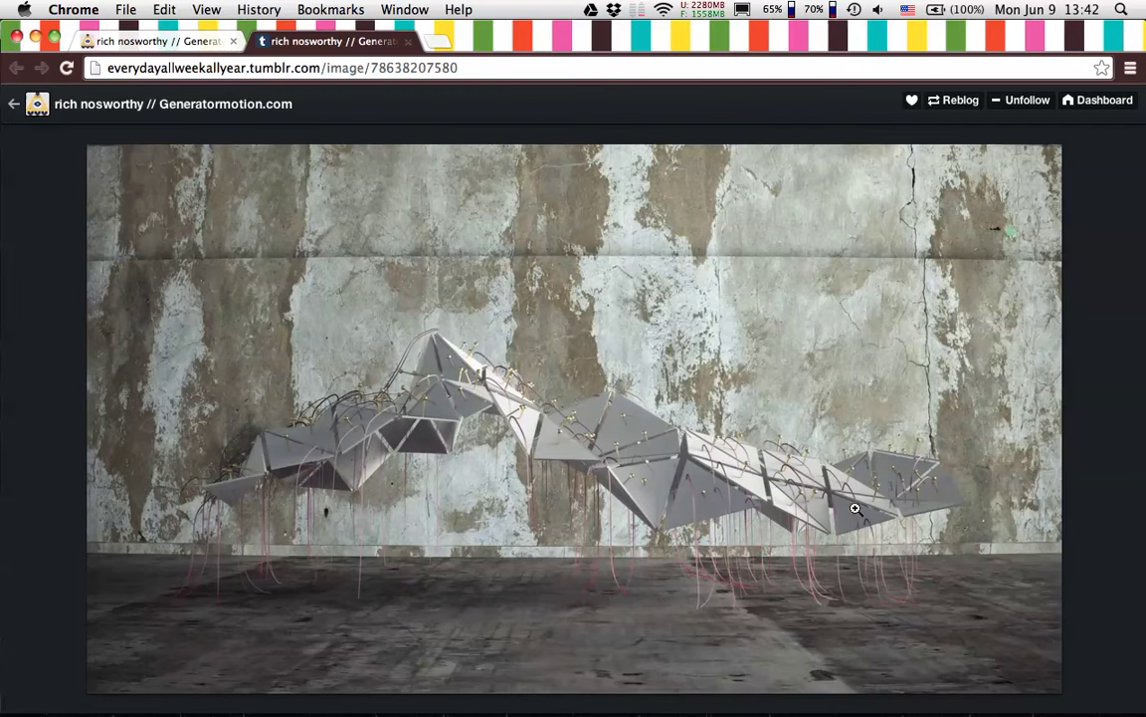
key("super+Tab")
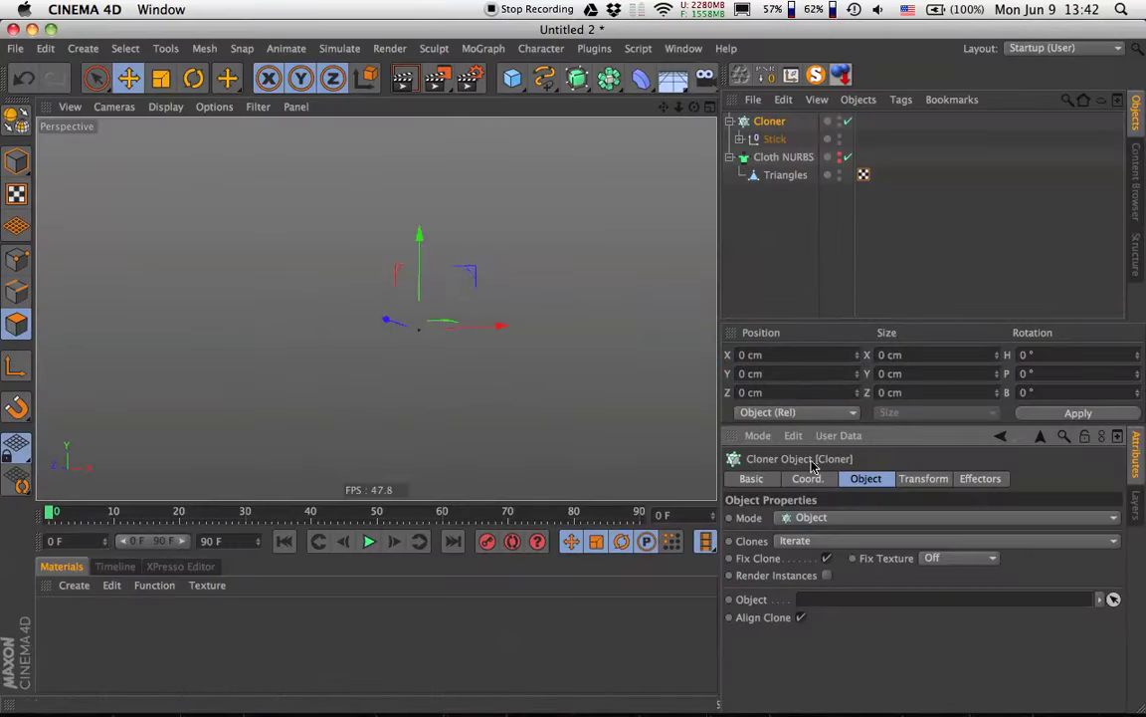
left_click_drag(771, 177, 839, 600)
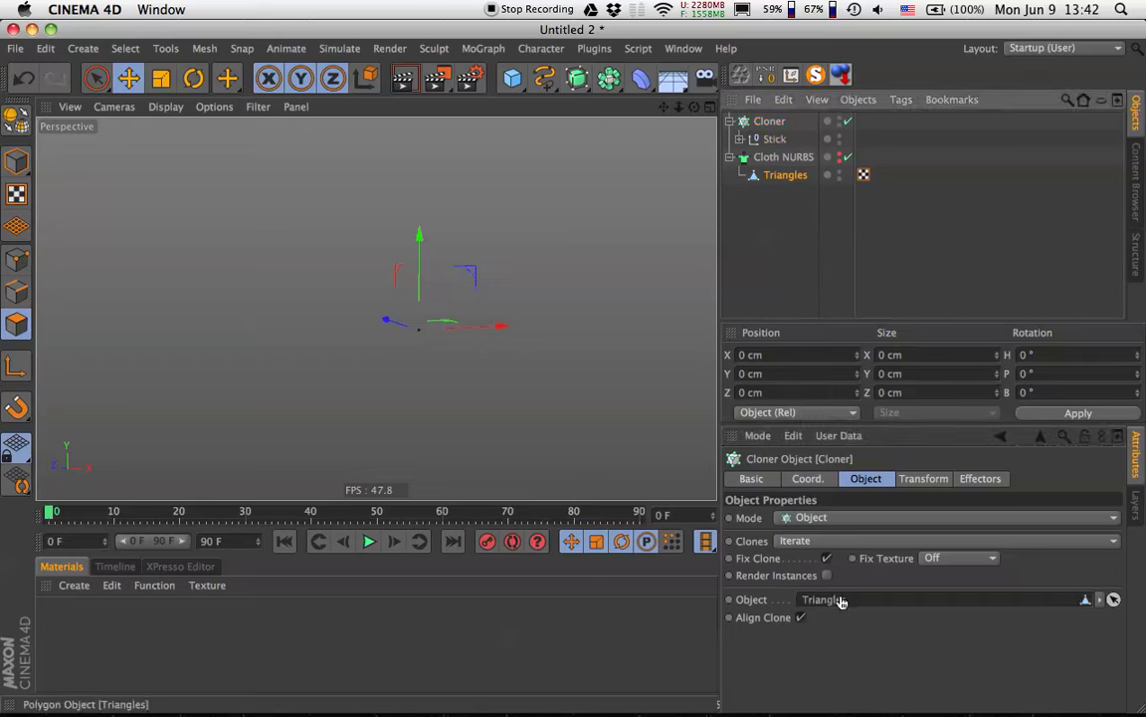
left_click(846, 158)
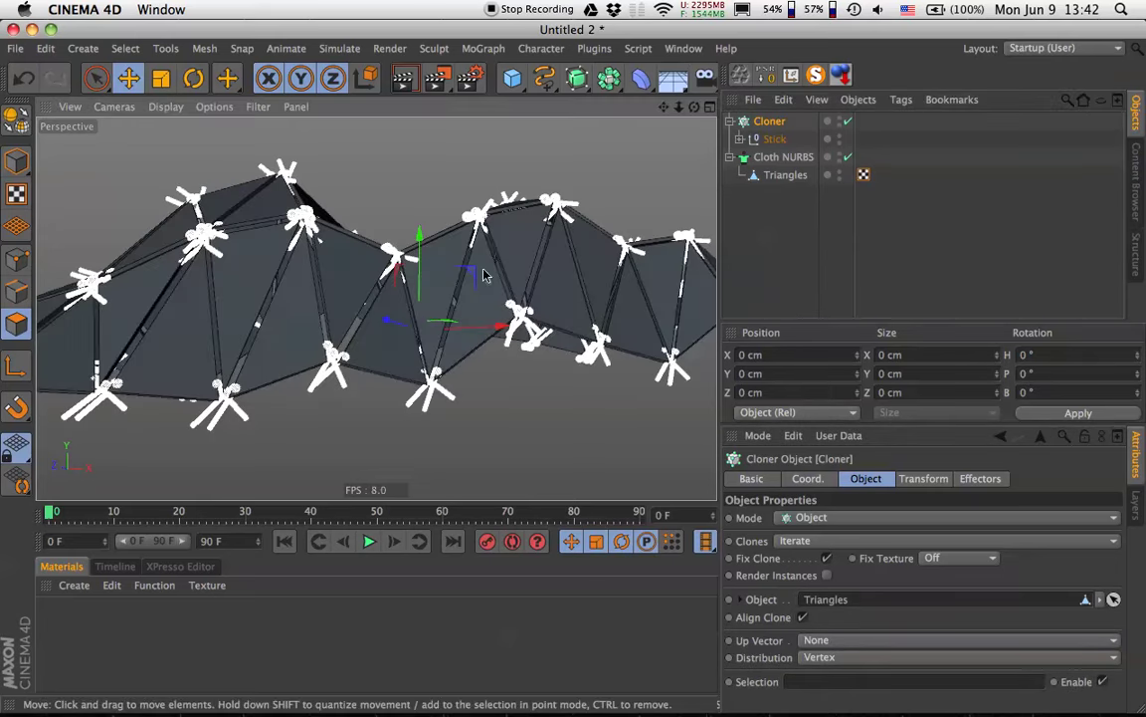
left_click_drag(484, 275, 468, 260, "alt")
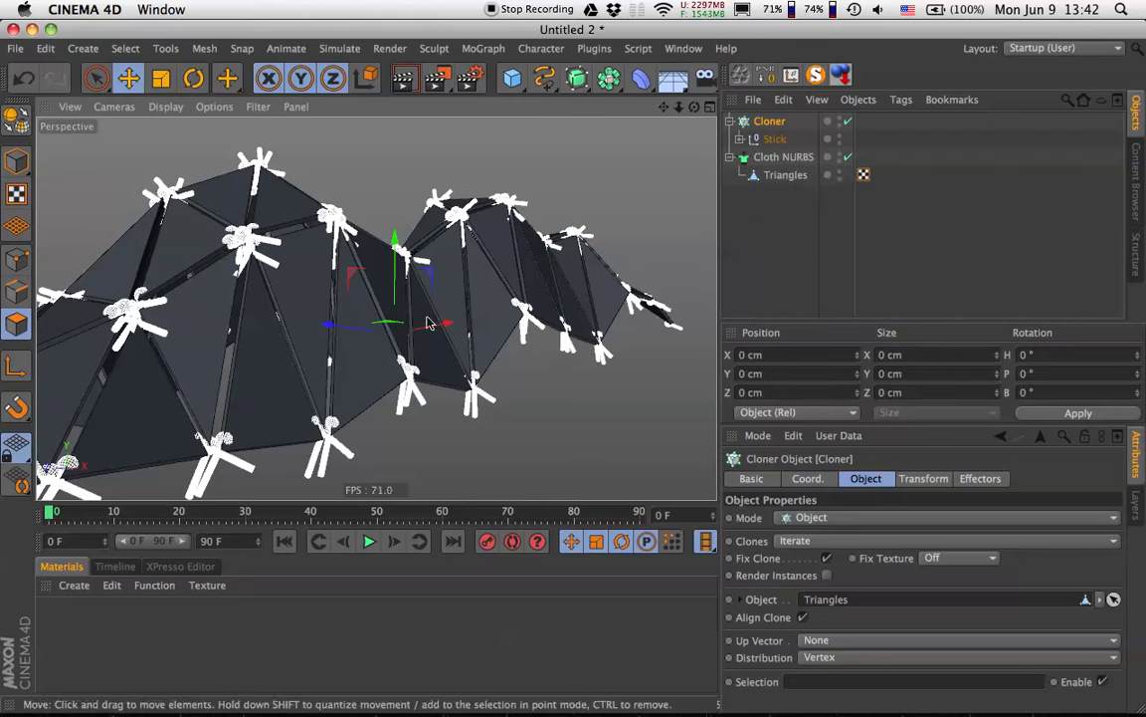
left_click_drag(361, 376, 276, 320, "alt")
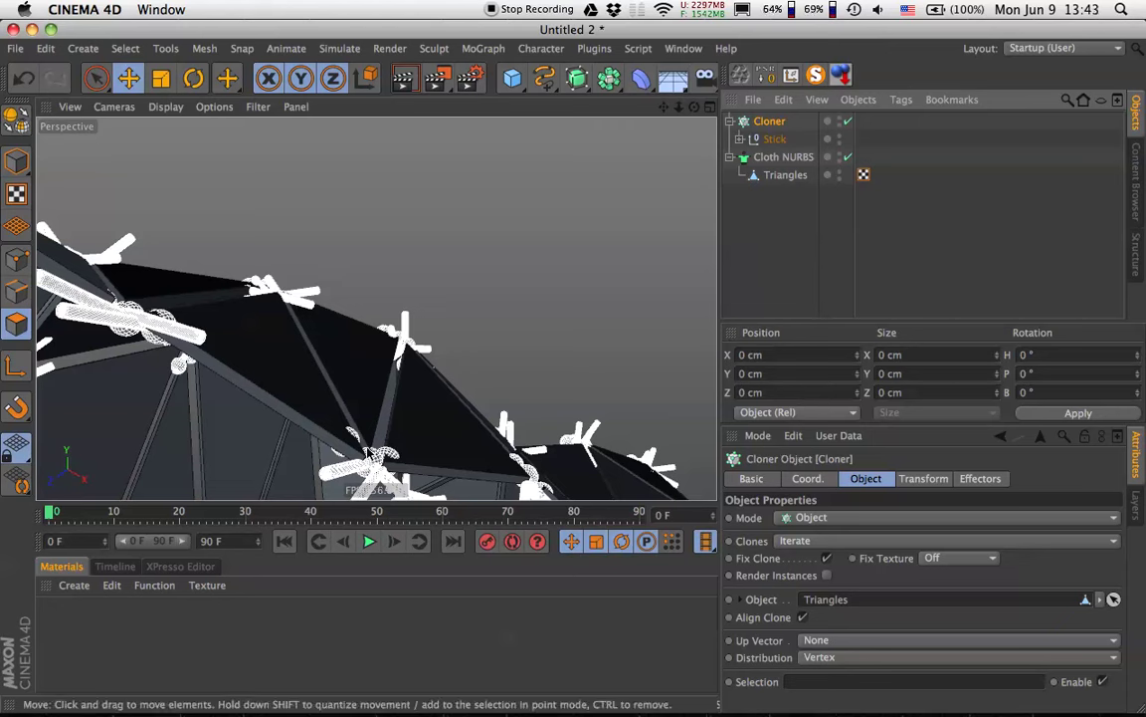
Set the Cloner's distribution on the Triangles object to Polygon Center.
left_click(820, 657)
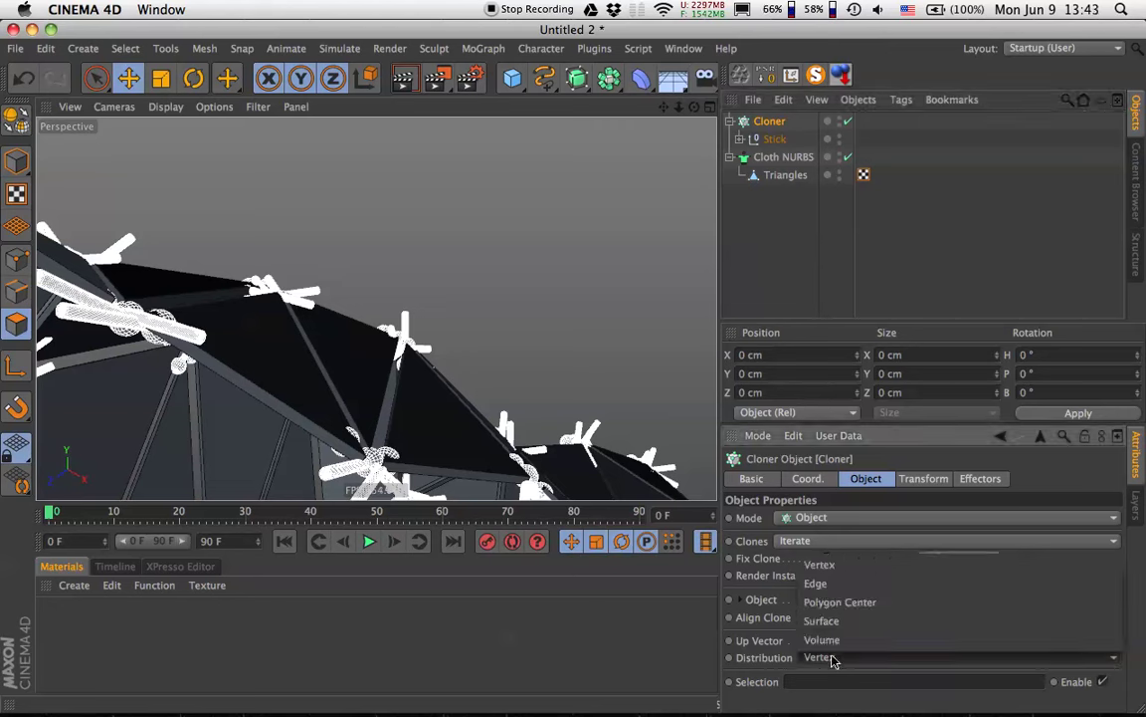
left_click(847, 601)
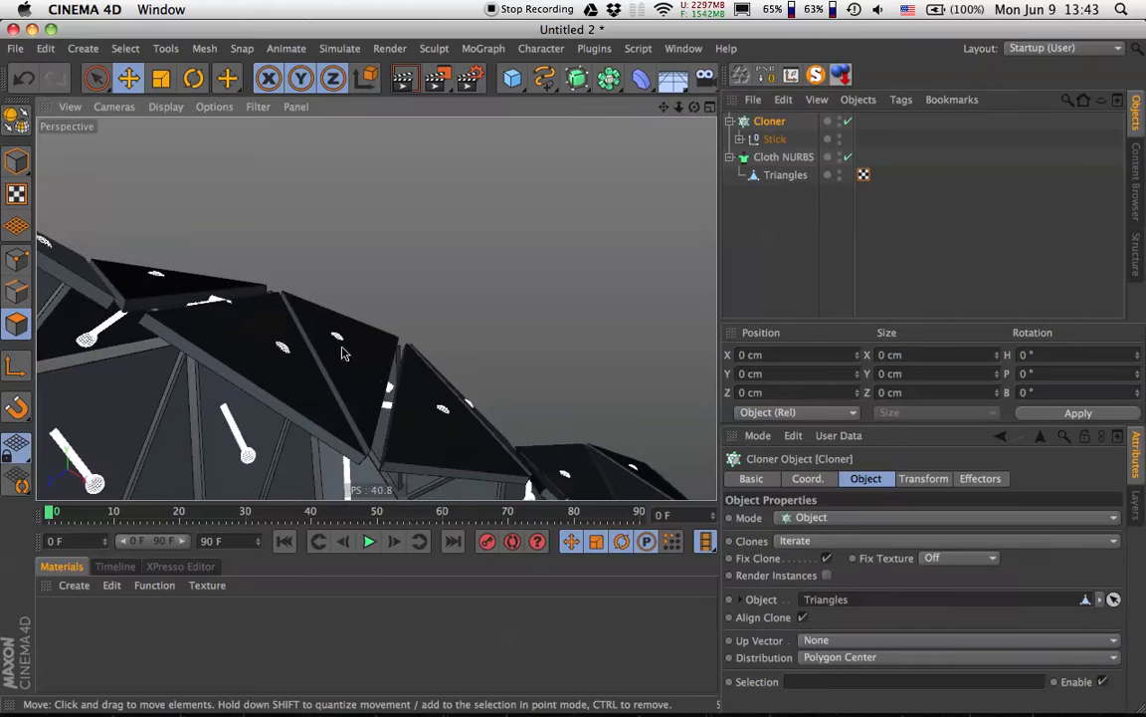
left_click_drag(341, 353, 292, 369, "alt")
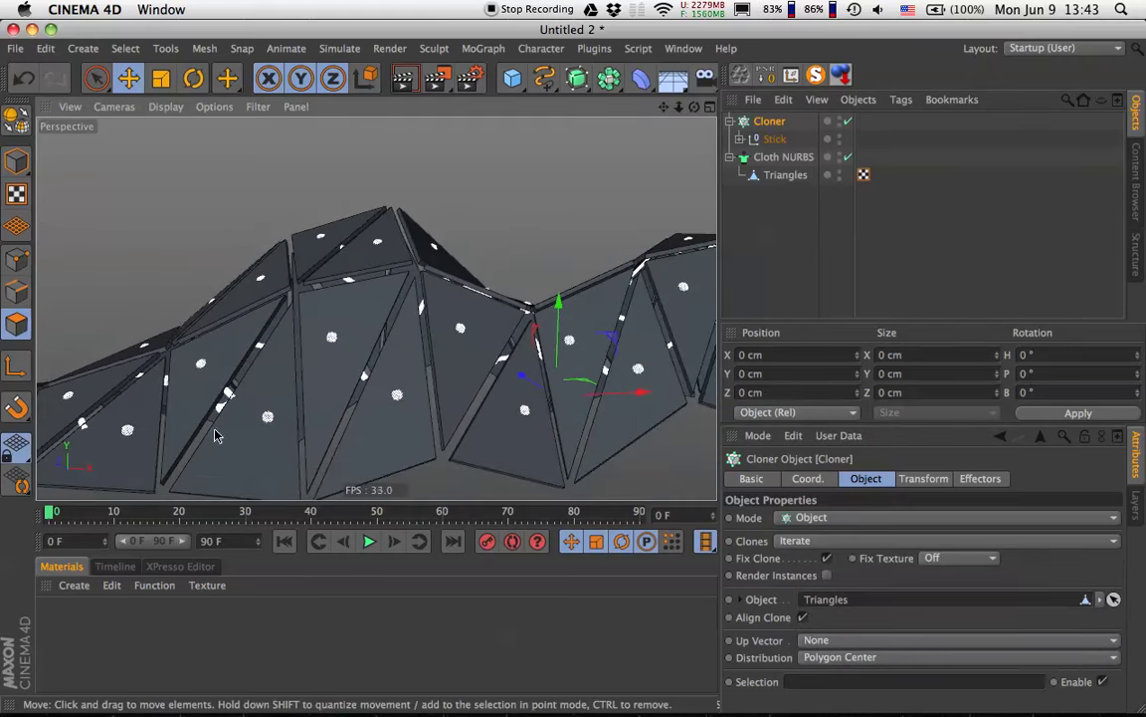
left_click_drag(172, 378, 212, 389, "alt")
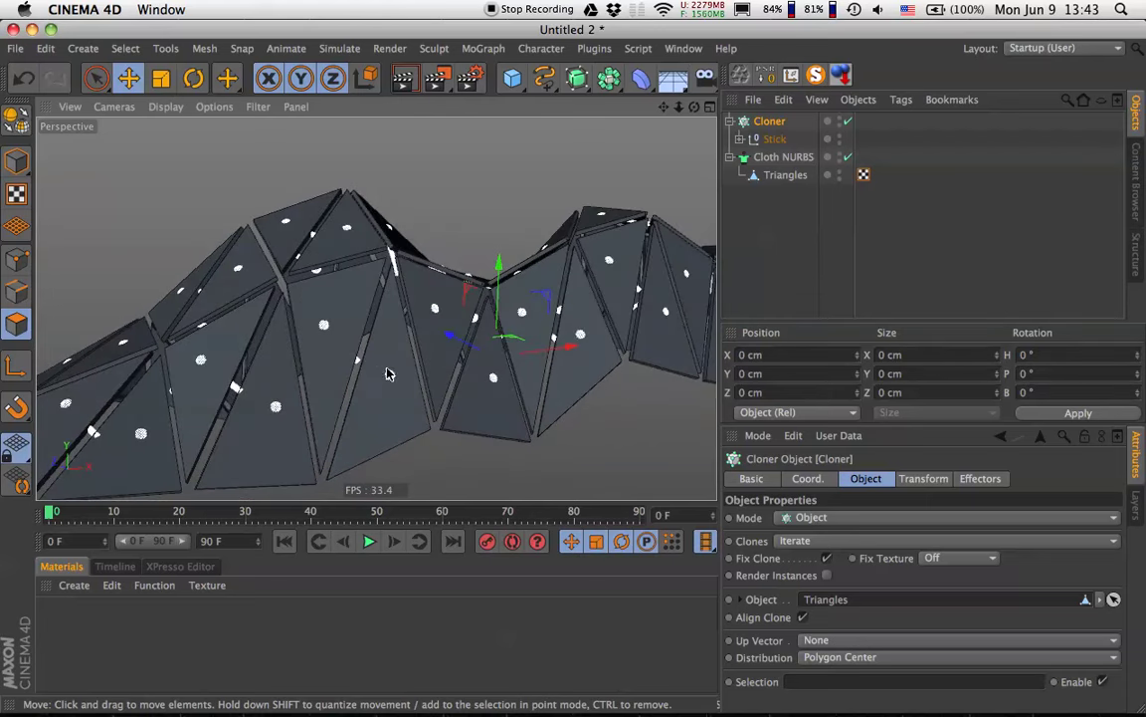
left_click_drag(389, 373, 315, 368, "alt")
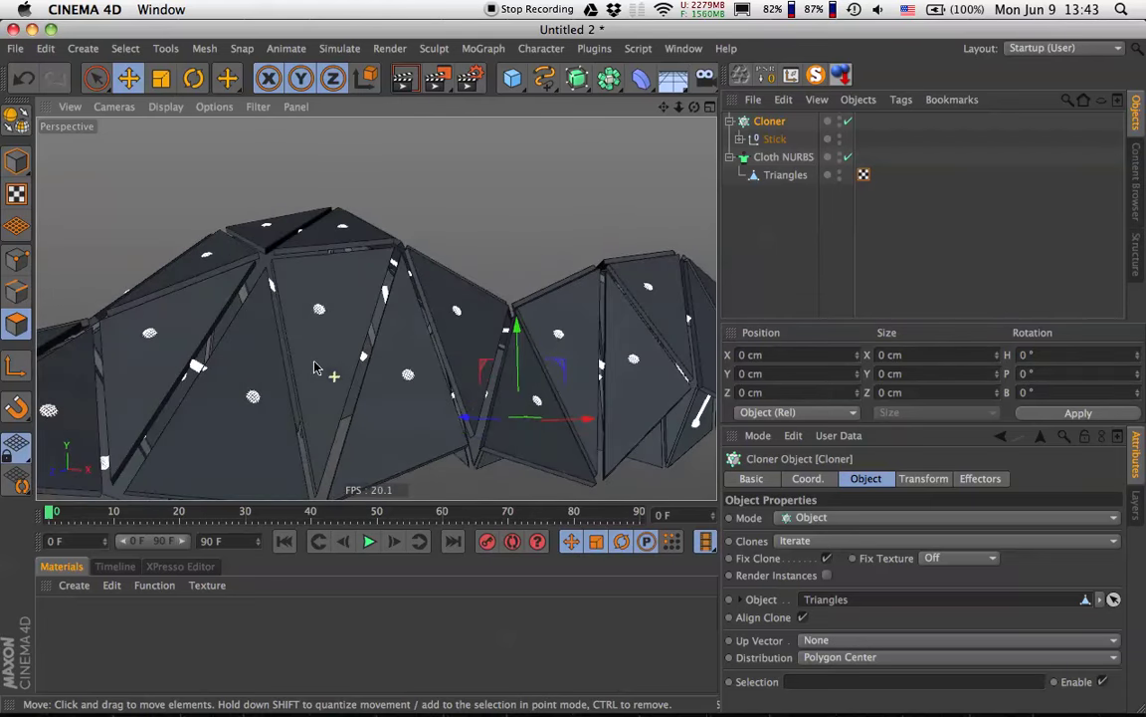
Rotate the Cloner's stick clones by setting their transform pitch (R.P) to -90°.
left_click(924, 479)
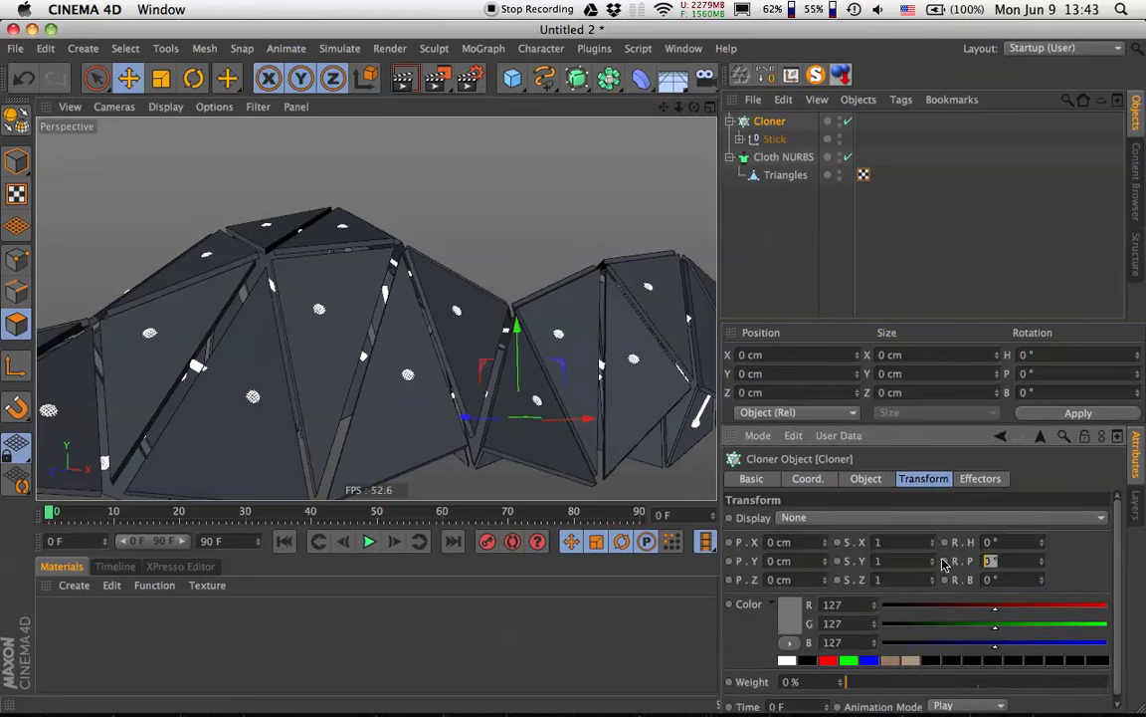
type("-90")
key("Return")
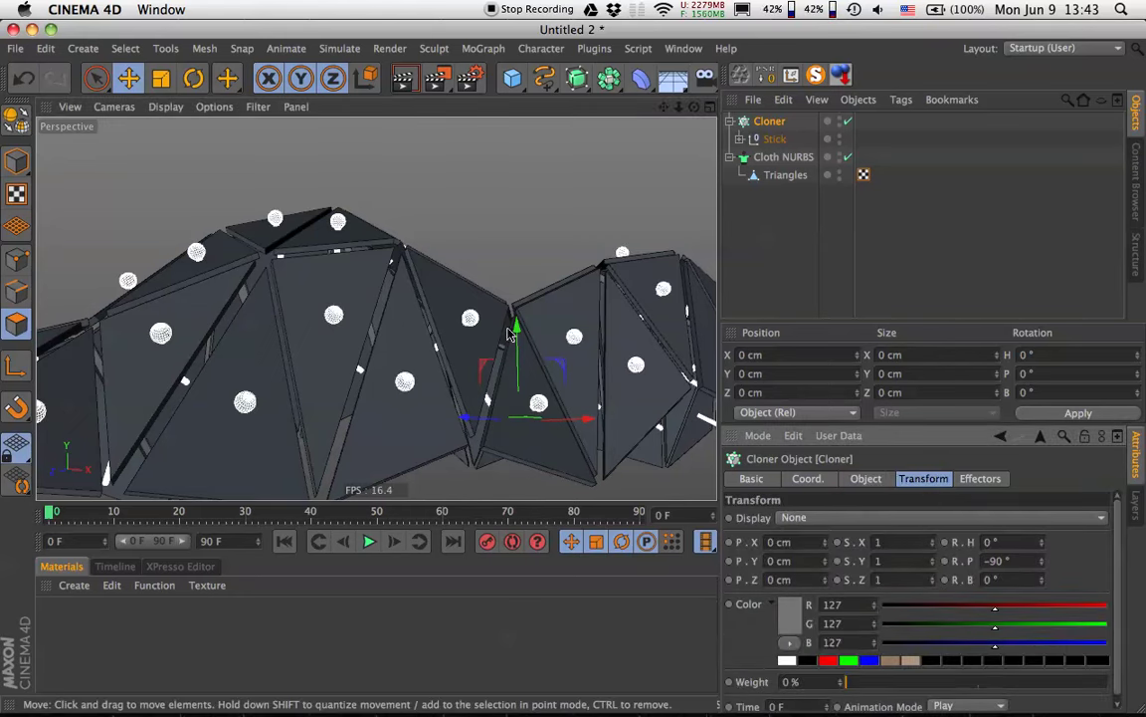
Offset the stick clones outward from the triangles by setting the Cloner's transform P.Z to 24 cm.
left_click_drag(397, 327, 433, 146, "alt")
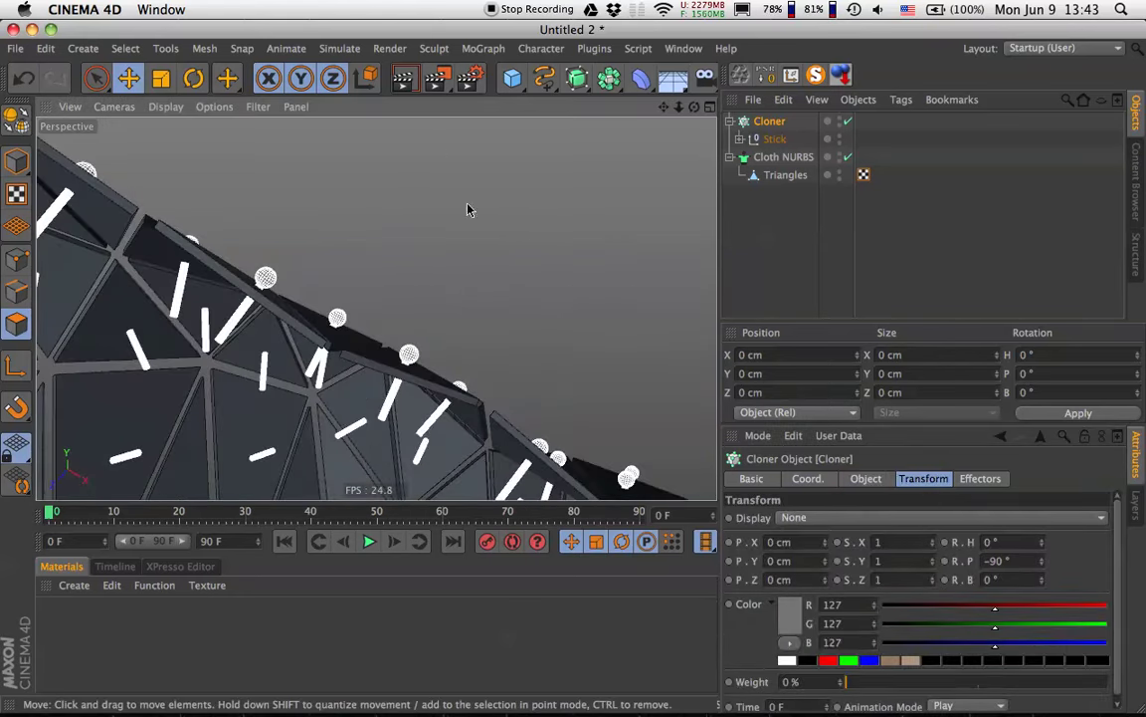
left_click_drag(468, 210, 338, 318, "alt")
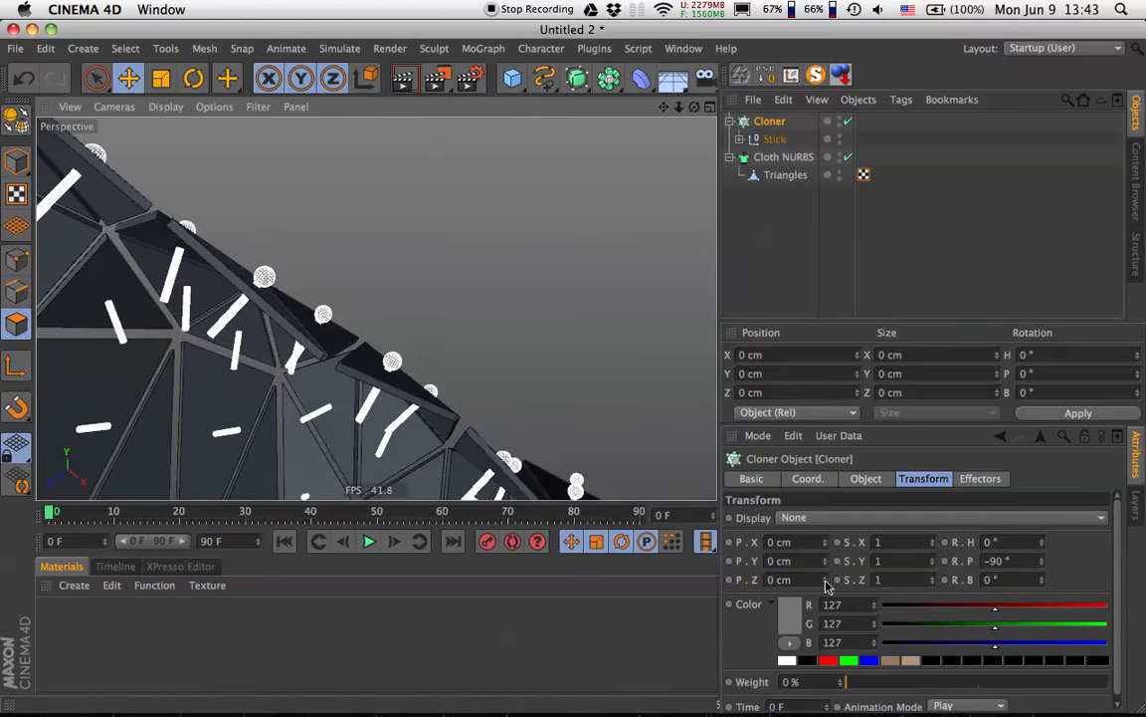
left_click_drag(825, 580, 825, 559)
left_click_drag(824, 579, 824, 589)
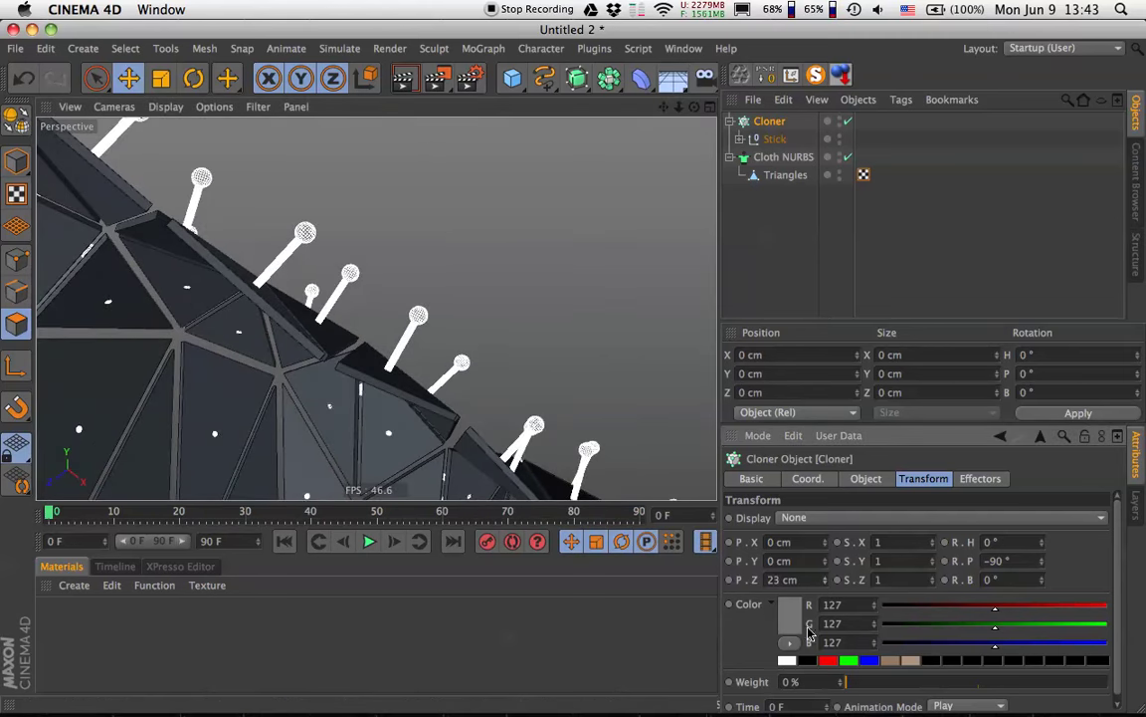
left_click_drag(824, 580, 824, 575)
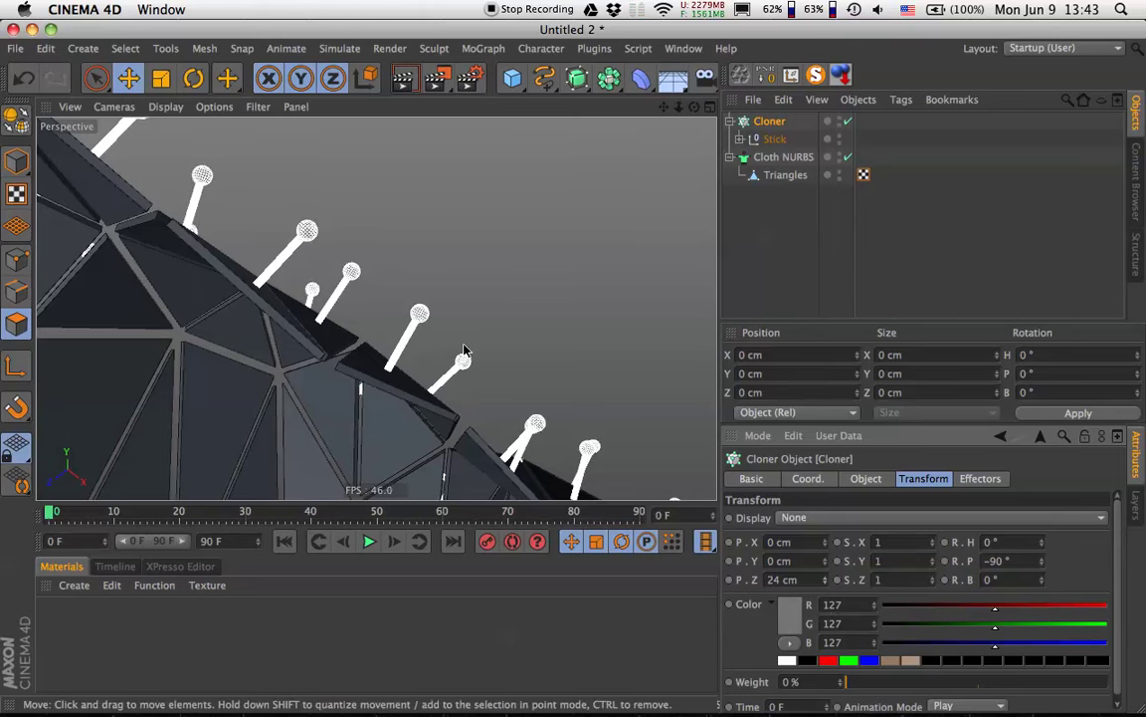
Deselect all objects and switch the viewport display to Gouraud Shading without lines.
left_click_drag(394, 333, 425, 399, "alt")
scroll(425, 399, "down", 5)
left_click_drag(318, 384, 573, 372, "alt")
left_click_drag(575, 242, 413, 275, "alt")
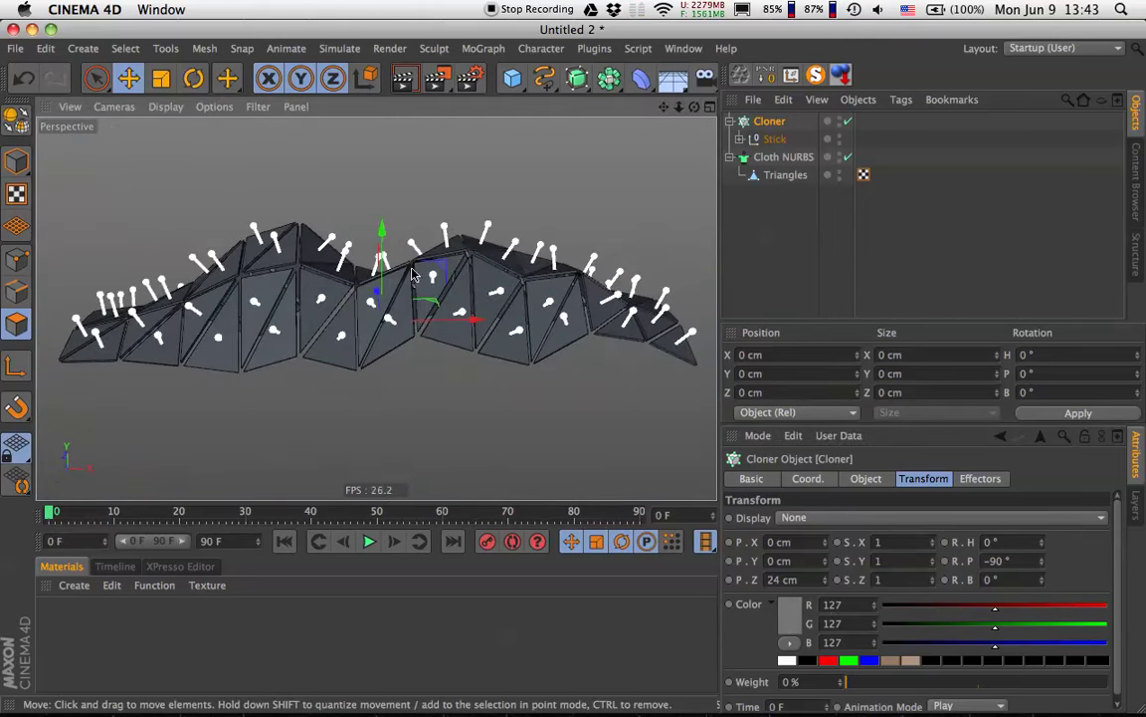
left_click(642, 225)
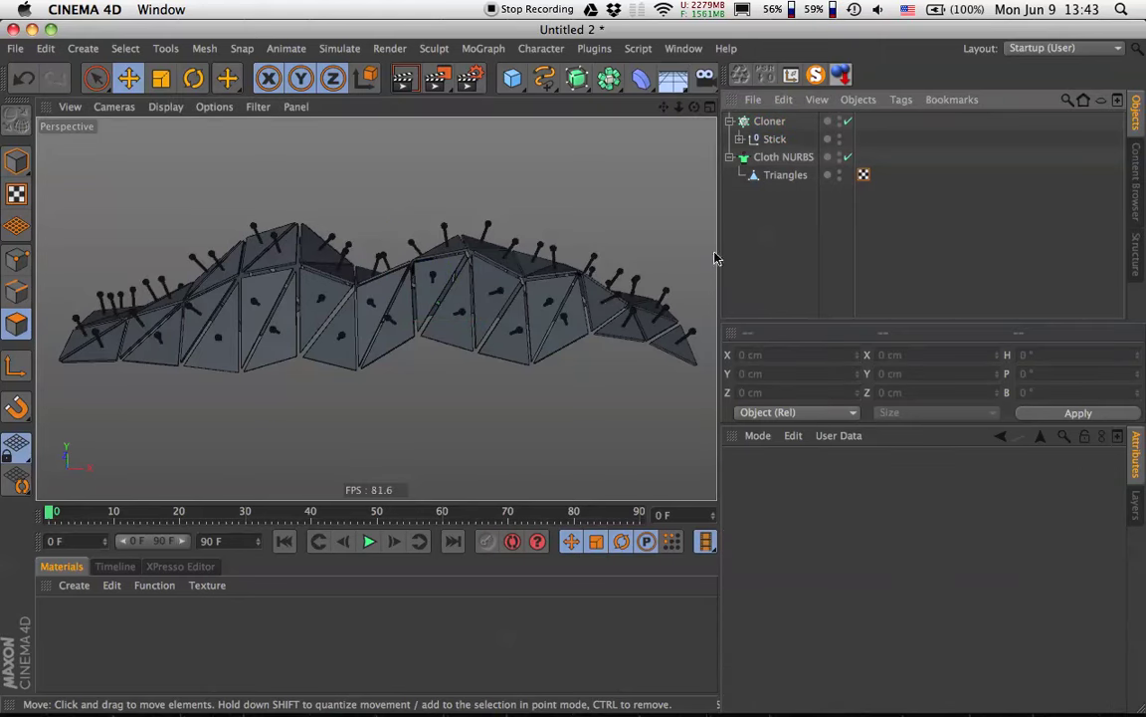
scroll(338, 291, "up", 3)
left_click(165, 107)
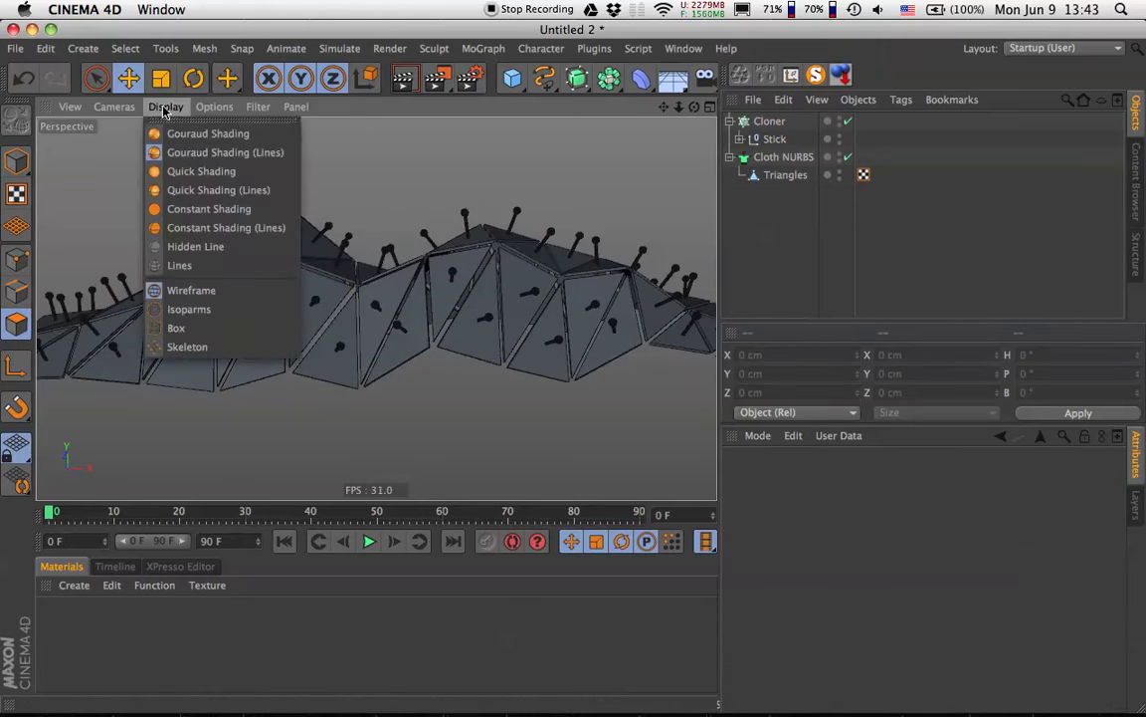
left_click(207, 133)
mouse_move(351, 302)
left_mouse_down("alt")
mouse_move(404, 308)
mouse_move(455, 287)
mouse_move(282, 318)
mouse_move(434, 290)
mouse_move(456, 192)
mouse_move(412, 264)
mouse_move(324, 326)
mouse_move(394, 335)
mouse_move(277, 276)
left_mouse_up("alt")
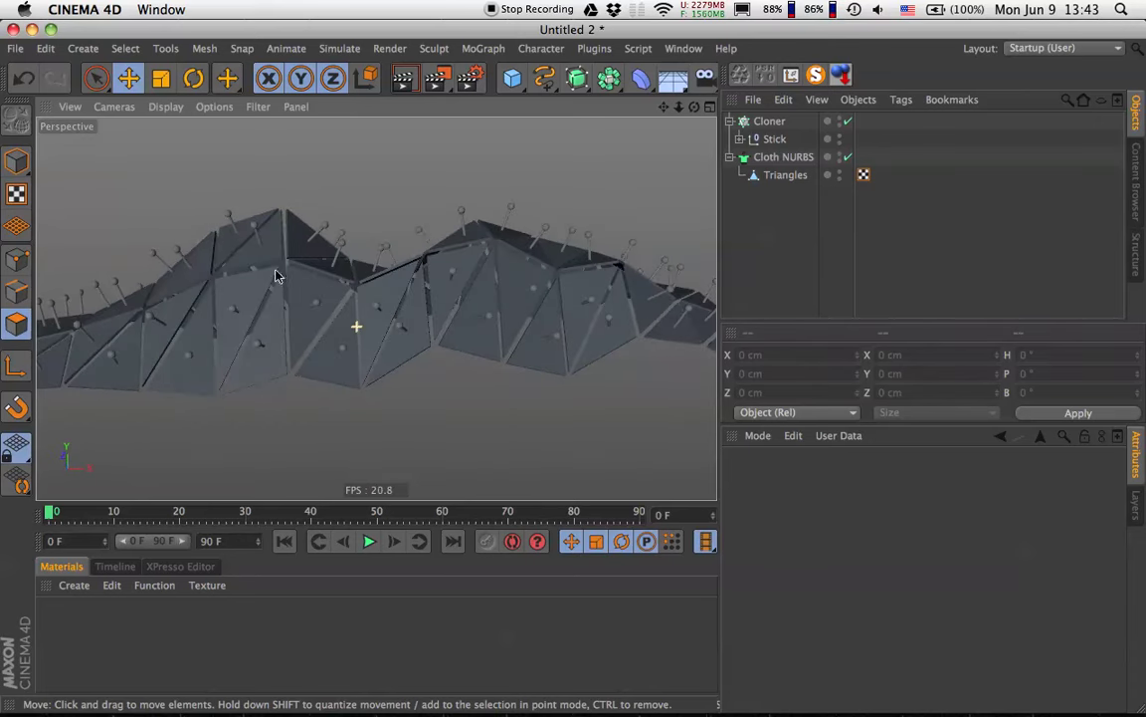
left_click_drag(416, 339, 398, 214, "alt")
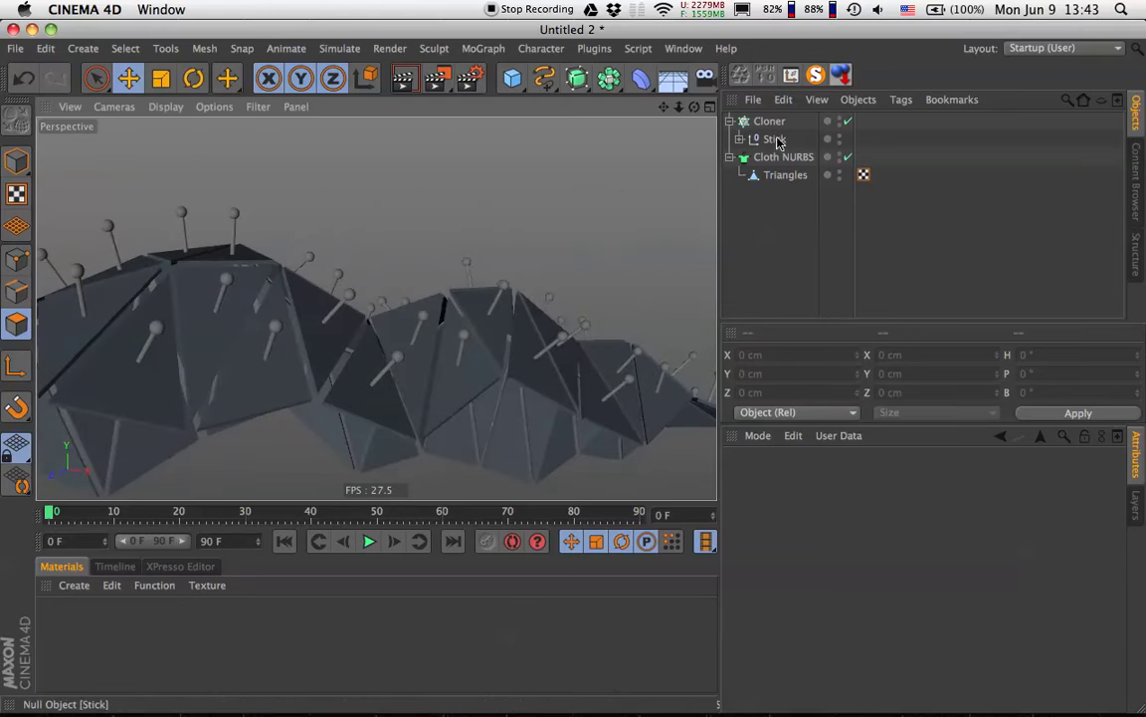
Turn the Cloth NURBS off and back on to examine how the sticks sit on the triangles with and without thickness.
left_click(770, 122)
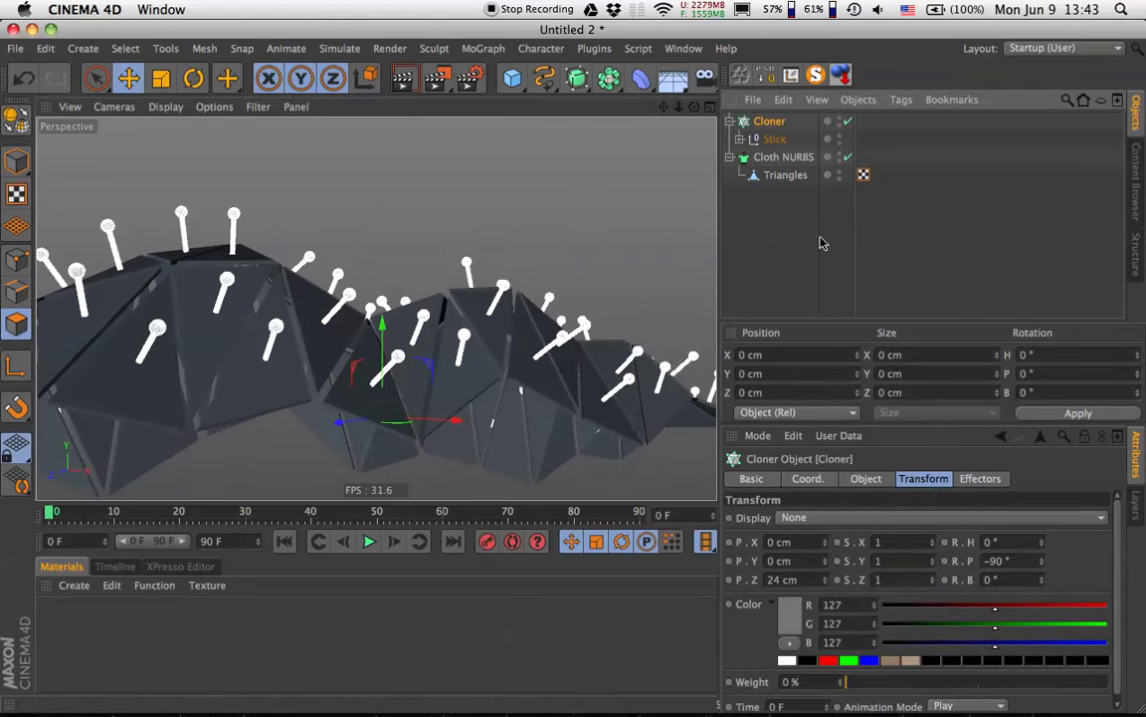
left_click(866, 479)
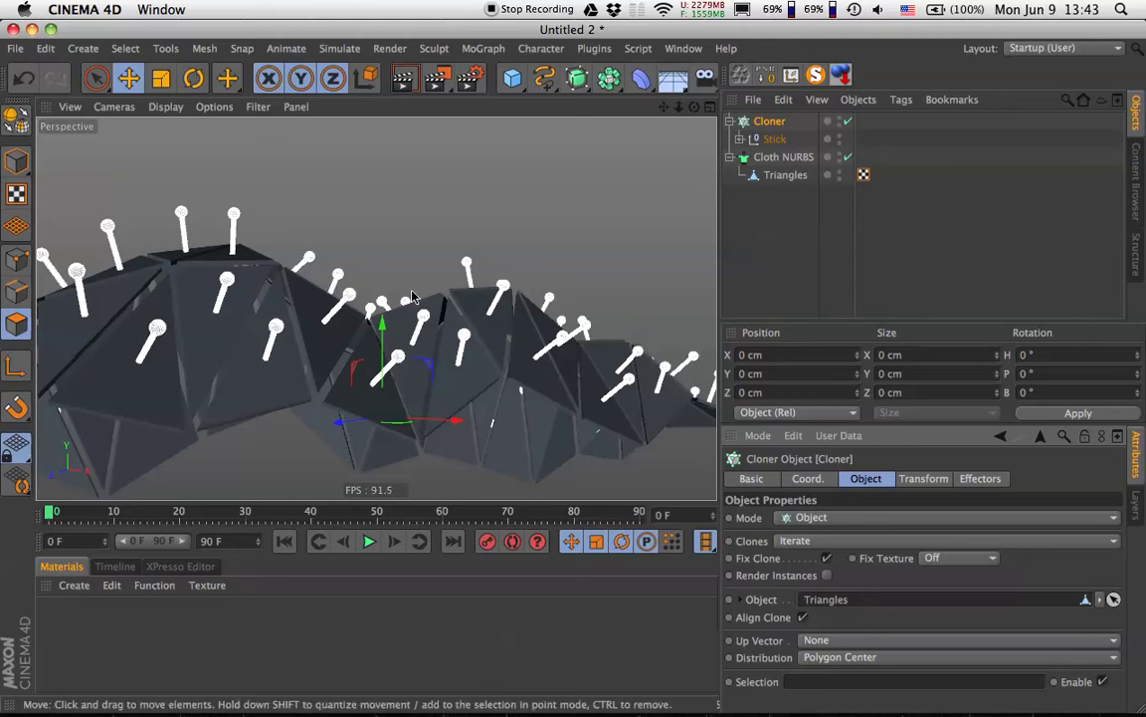
left_click(846, 157)
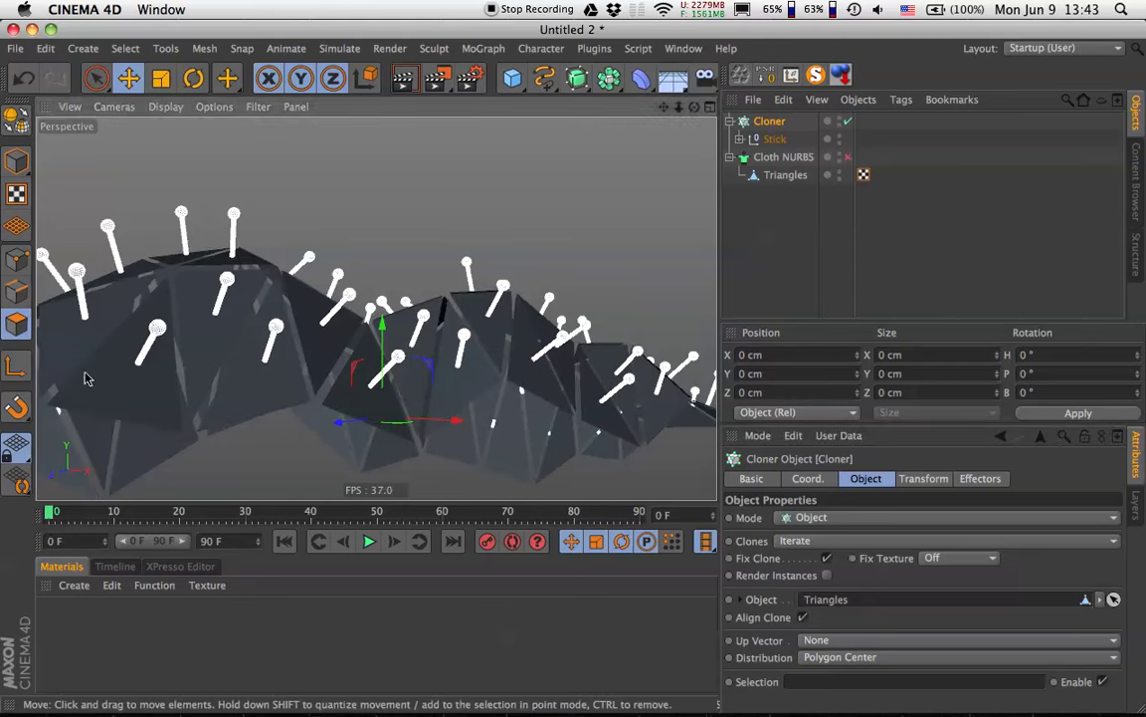
mouse_move(84, 378)
left_mouse_down("alt")
mouse_move(244, 328)
mouse_move(239, 355)
left_mouse_up("alt")
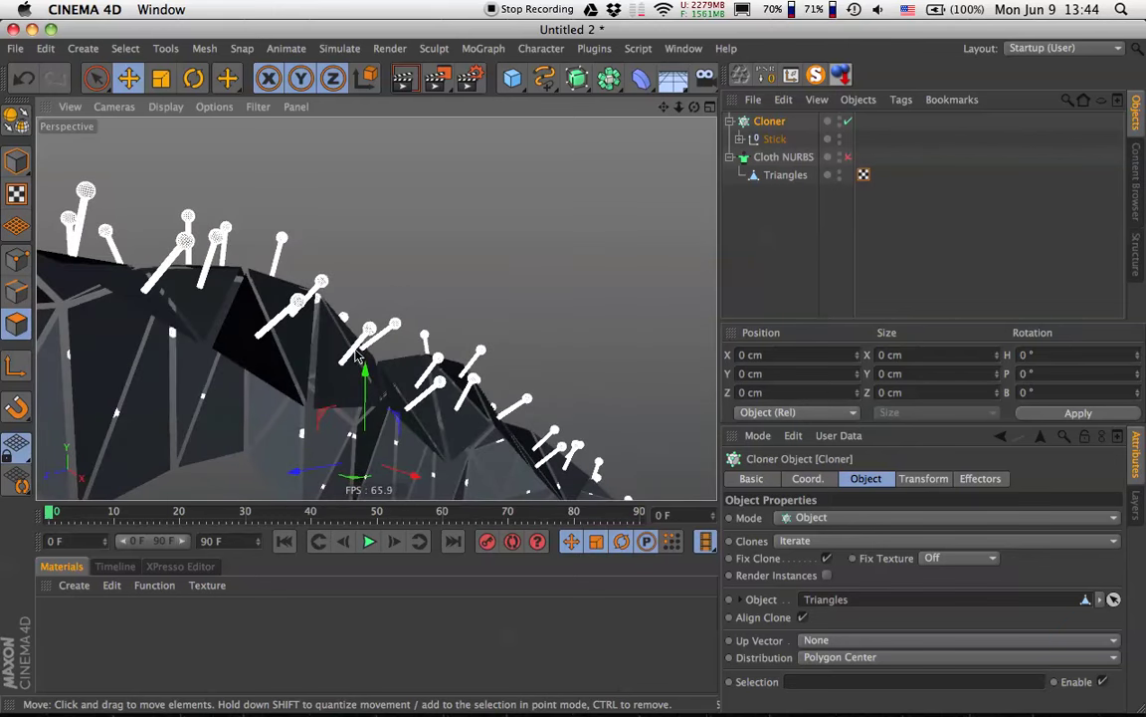
left_click(832, 163)
left_click(848, 157)
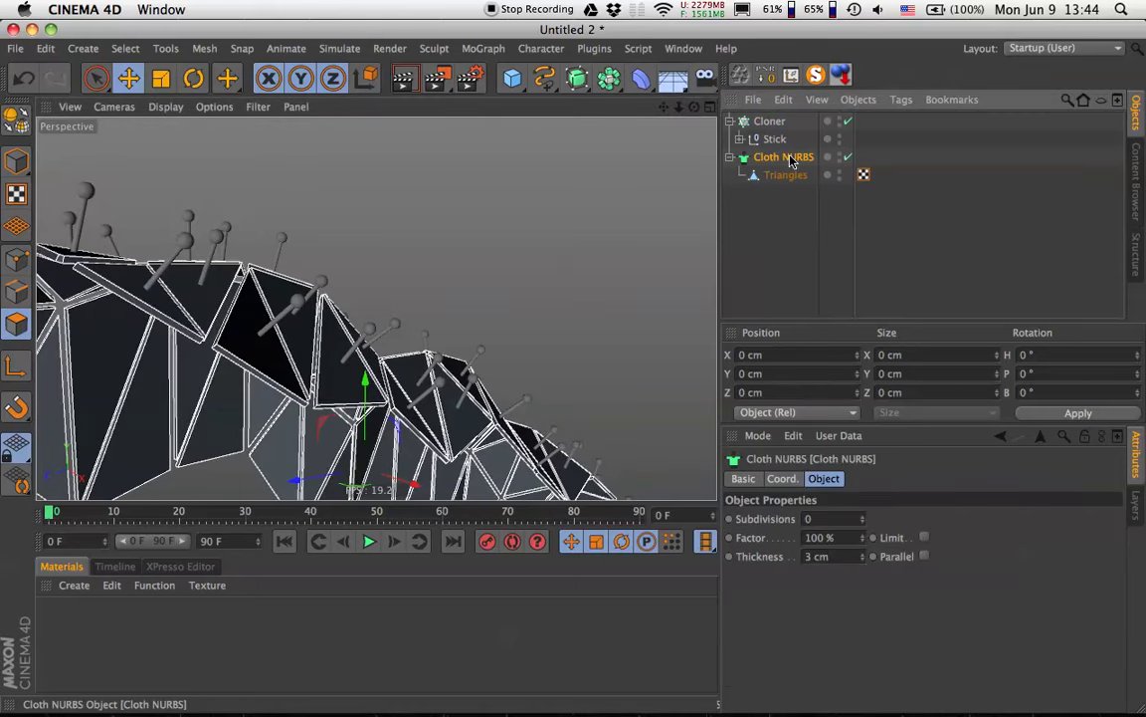
scroll(287, 282, "up", 5)
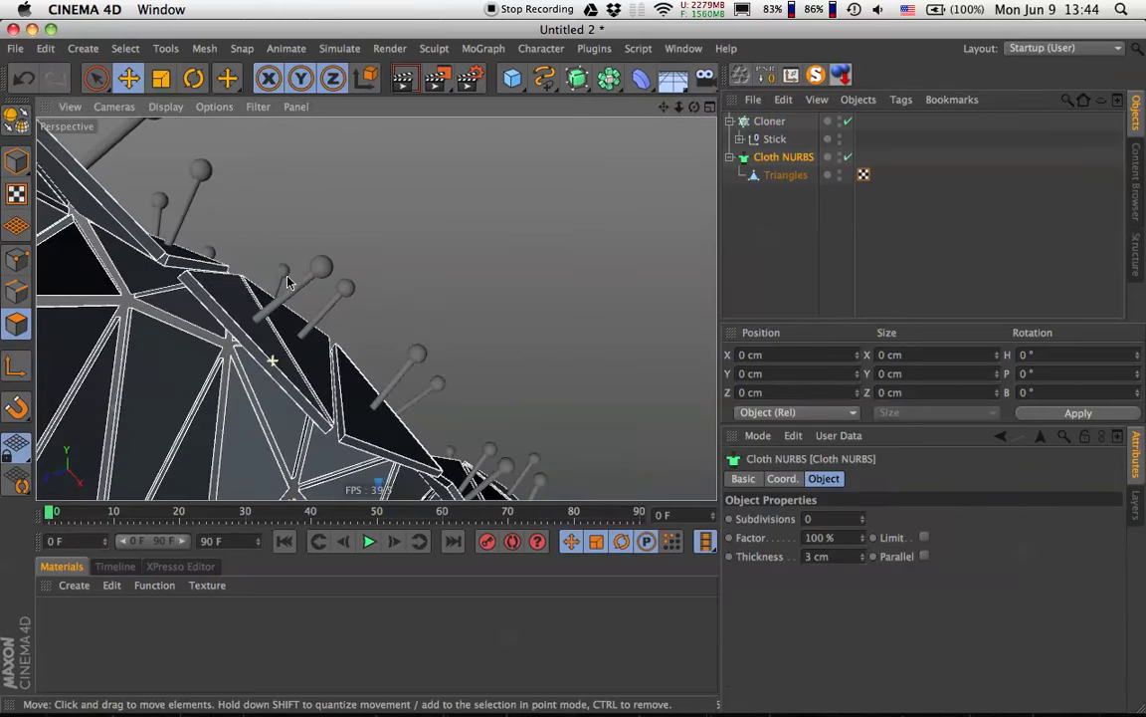
left_click_drag(271, 340, 257, 375, "alt")
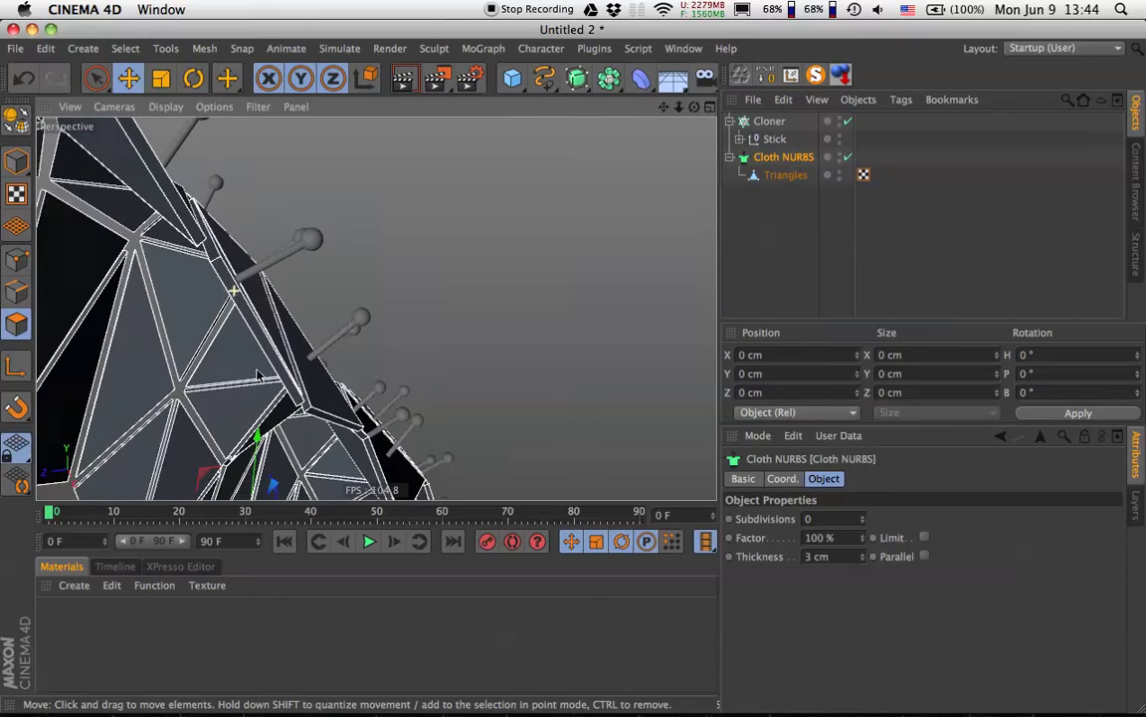
left_click_drag(186, 204, 518, 329, "alt")
Select the Triangles object, collapse the Cloner hierarchy, and add a Hair object to the triangles.
left_click(786, 174)
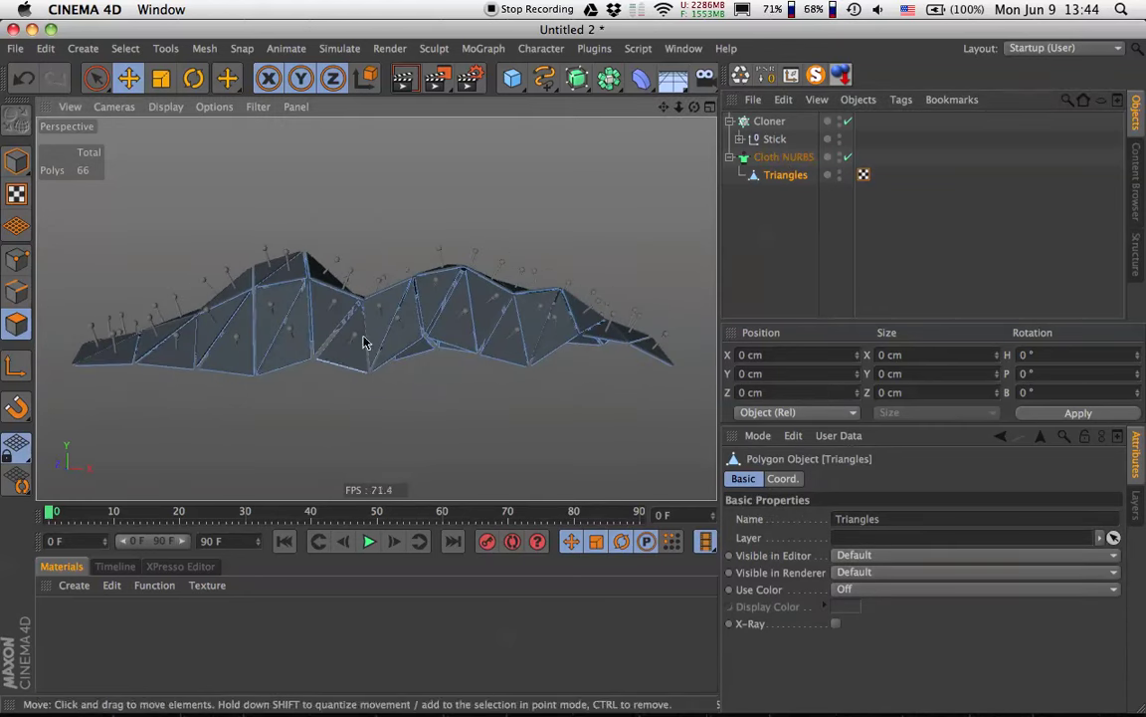
left_click_drag(363, 342, 304, 363, "alt")
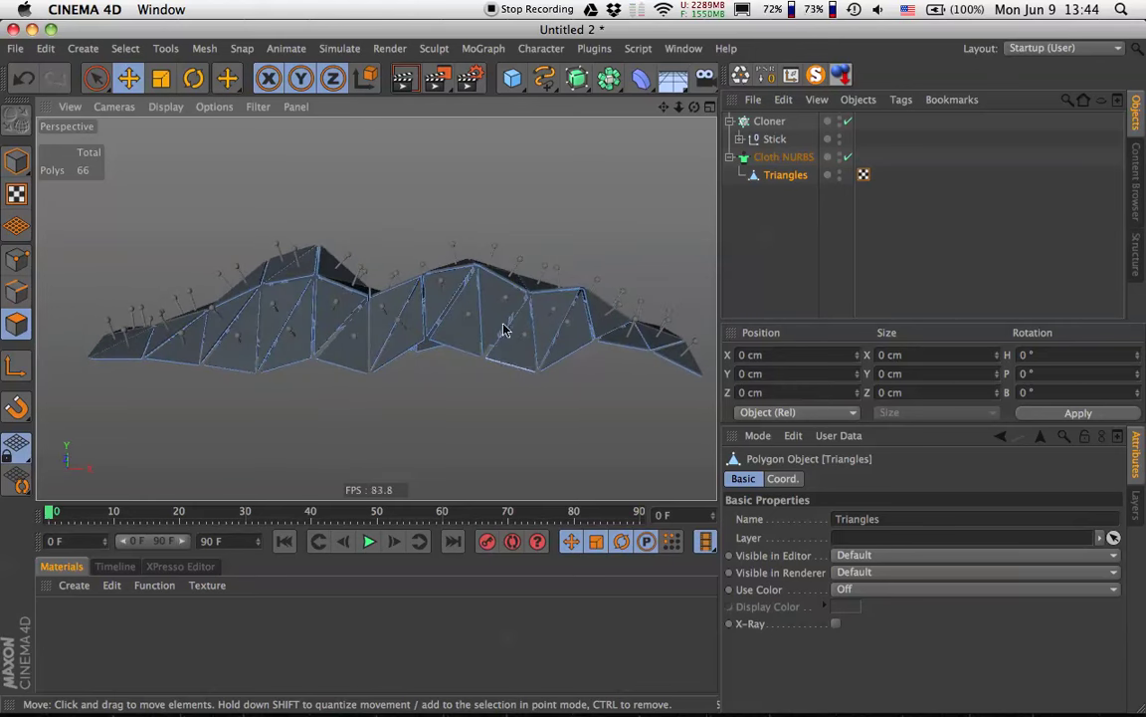
left_click_drag(491, 277, 713, 235, "alt")
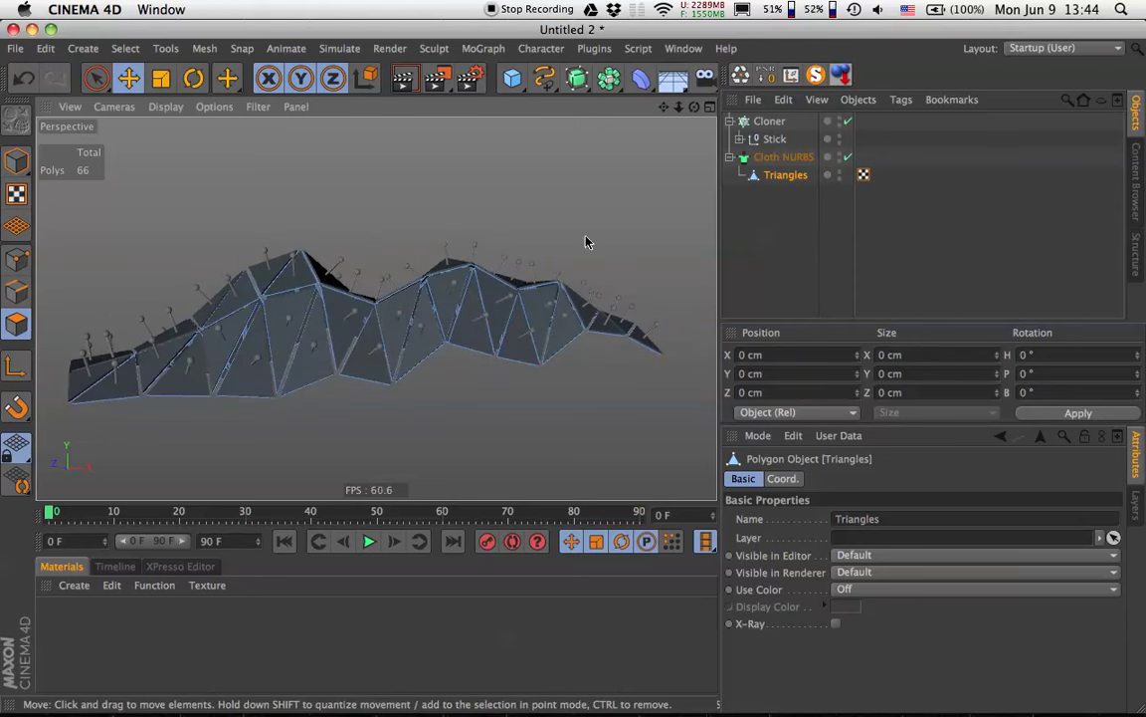
left_click(730, 121)
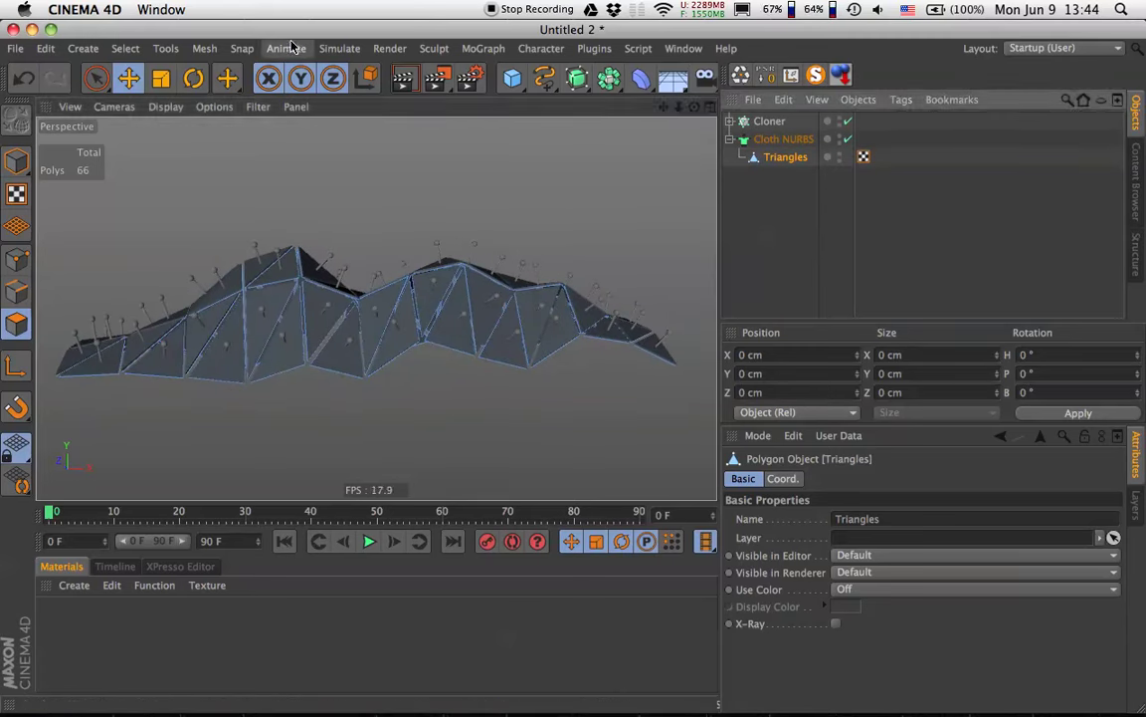
left_click(337, 53)
mouse_move(359, 164)
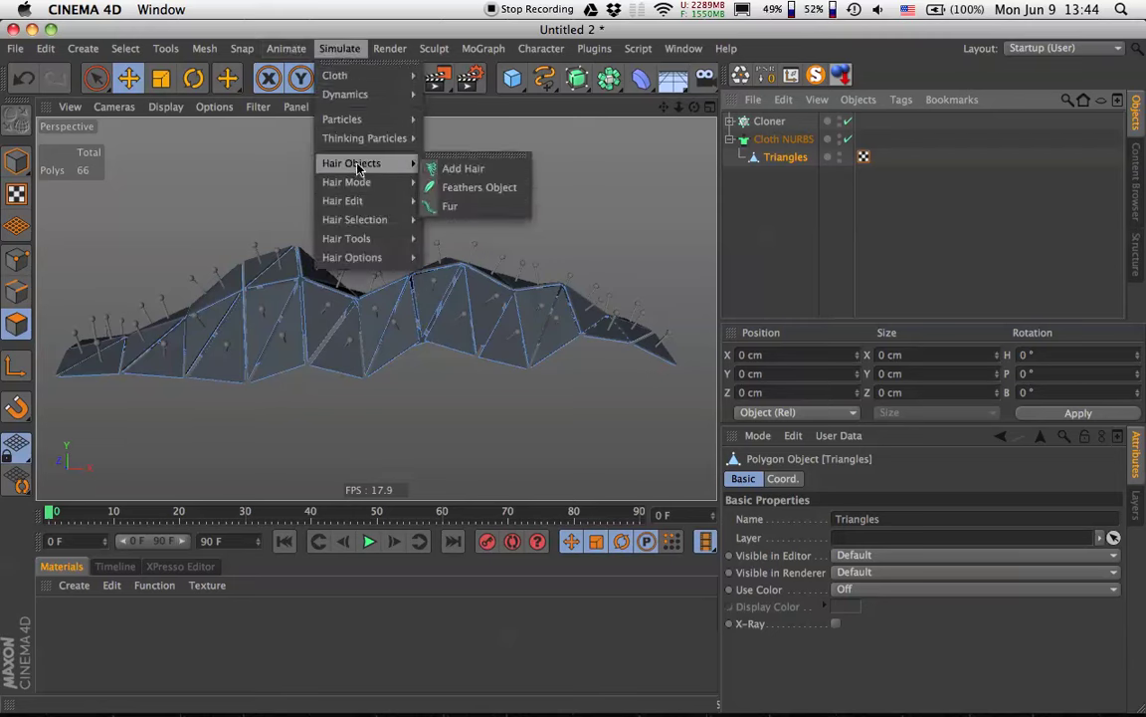
left_click(463, 166)
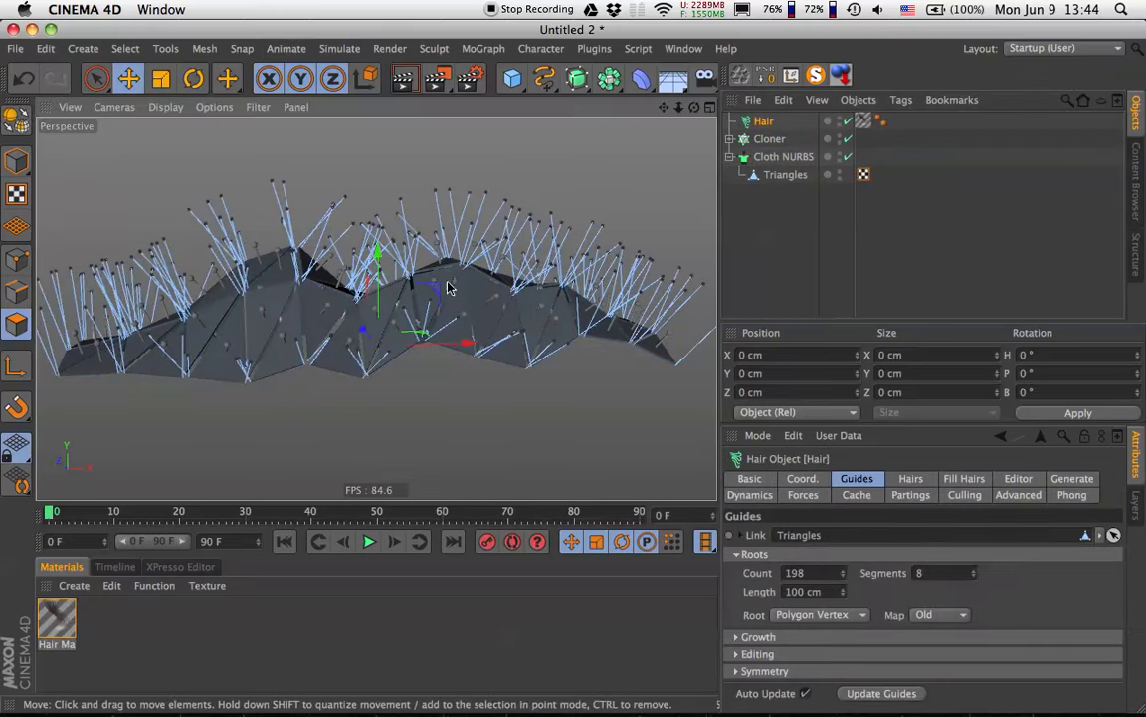
Set the root placement of the Hair object's guides to Polygon Area.
left_click_drag(448, 287, 406, 323, "alt")
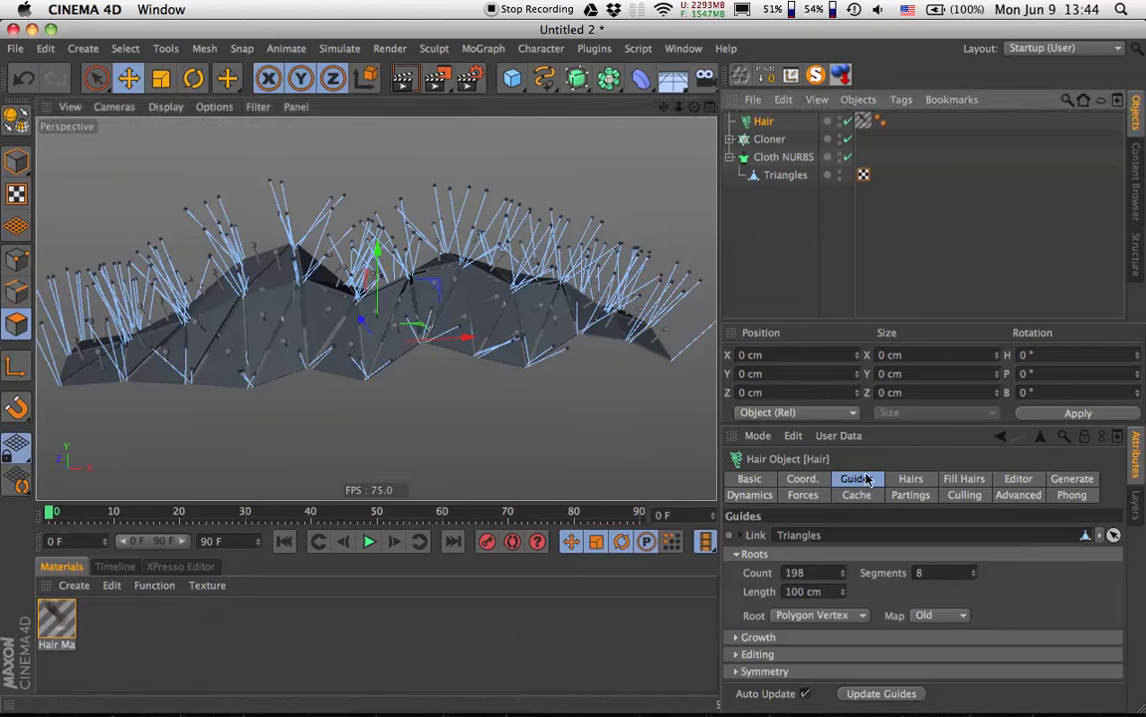
left_click(848, 616)
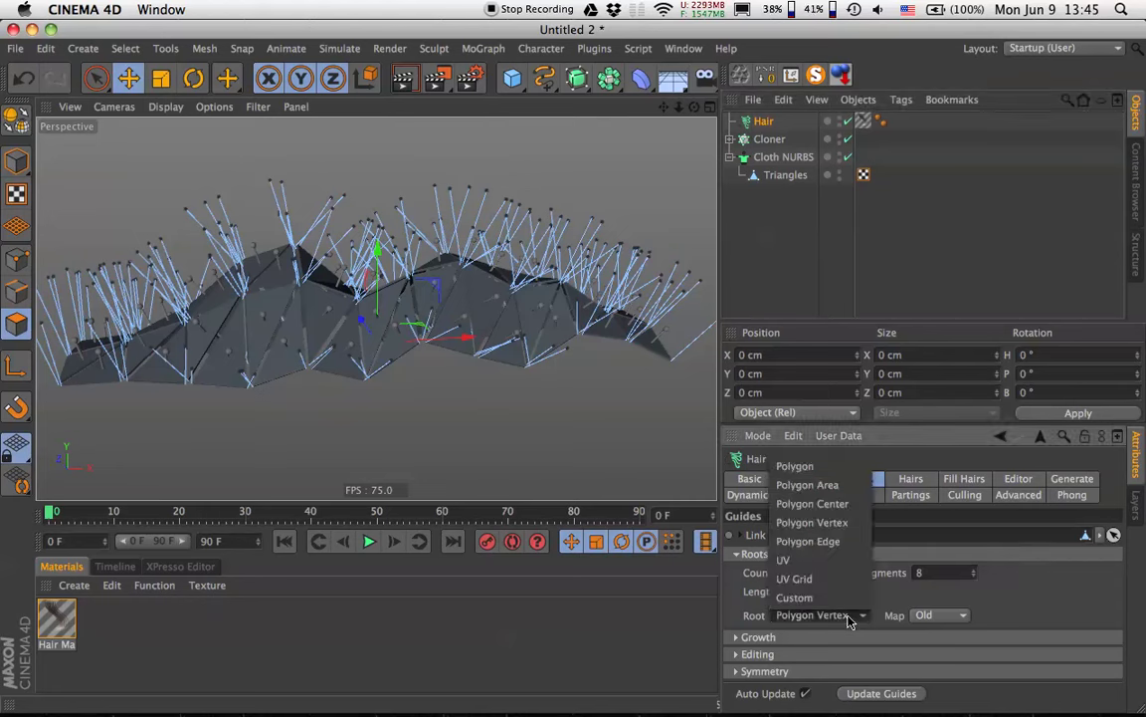
left_click(831, 487)
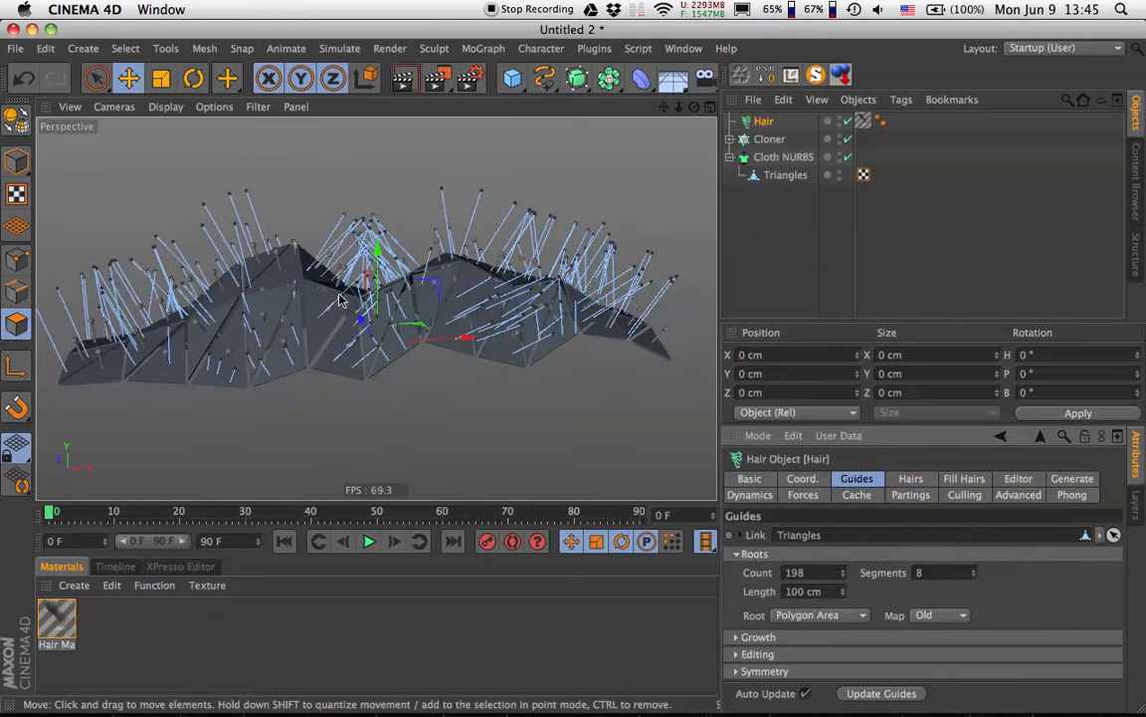
Set the length of the hair guides to 400 cm.
left_click_drag(339, 300, 308, 239, "alt")
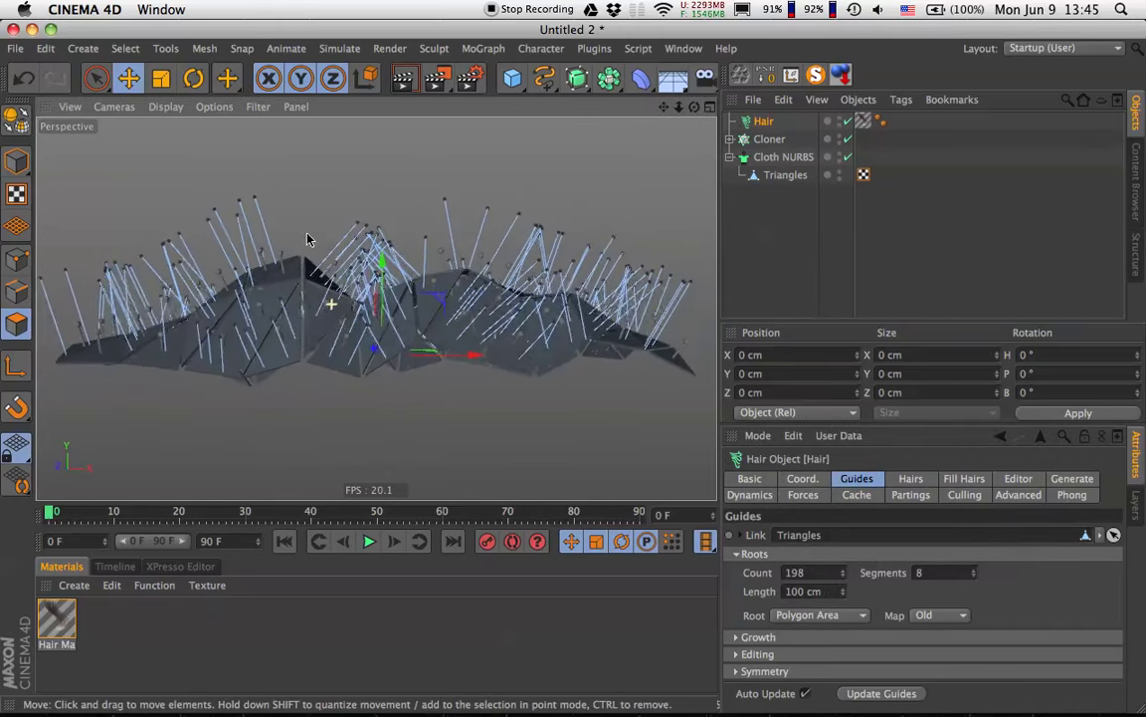
left_click_drag(824, 591, 740, 593)
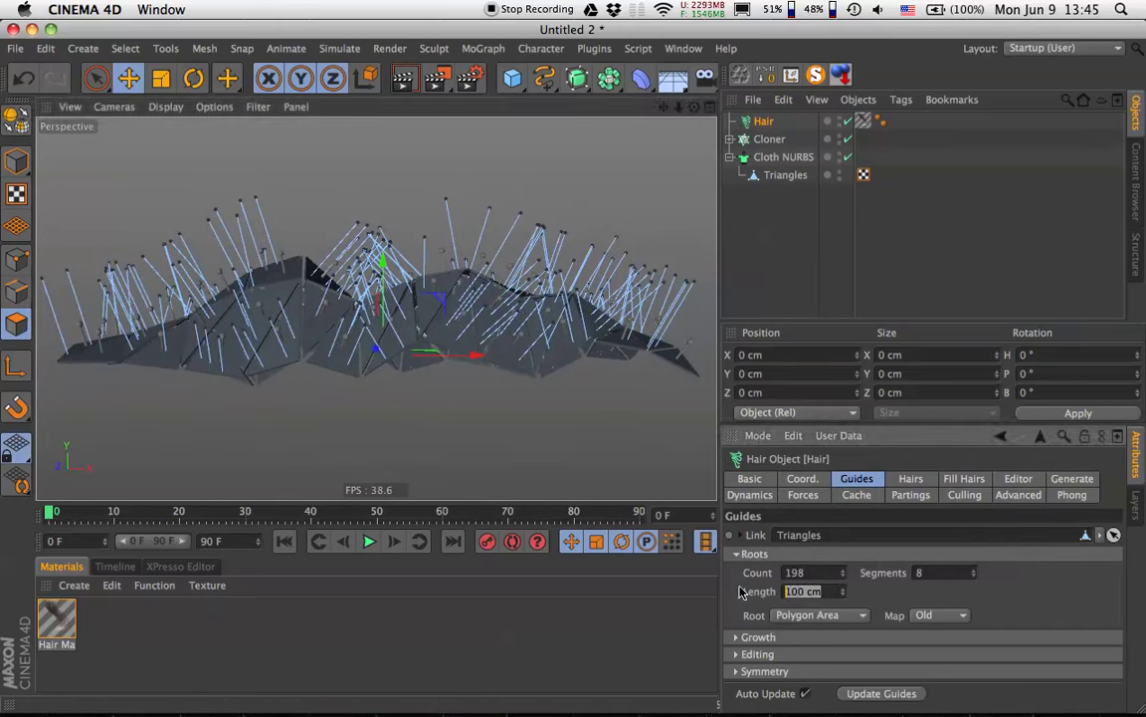
type("400")
key("Return")
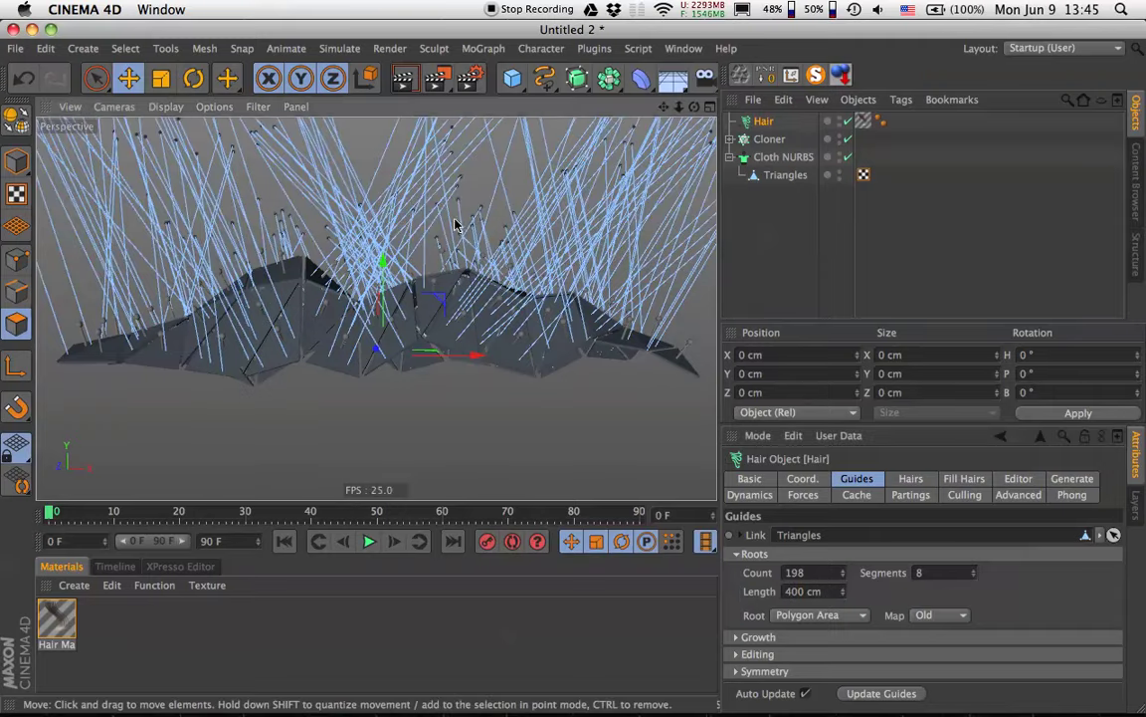
Reduce the hair guide count to 80 and play the animation to check how the guides fall.
left_click_drag(384, 214, 294, 214, "alt")
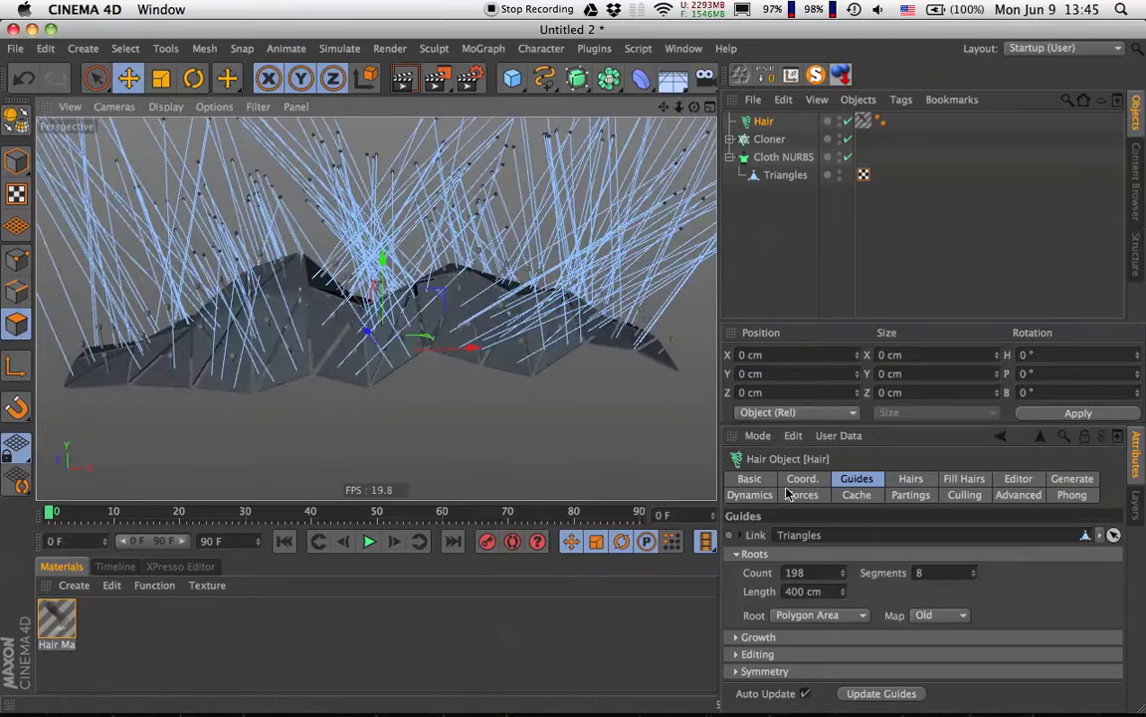
double_click(801, 572)
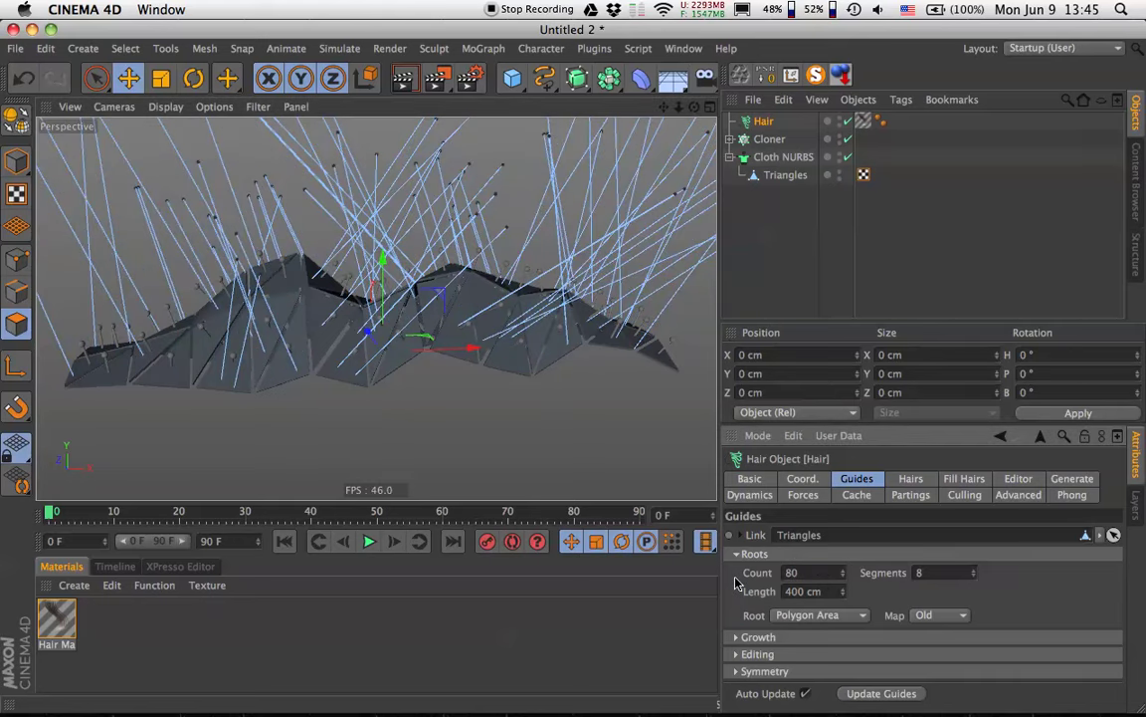
left_click(907, 481)
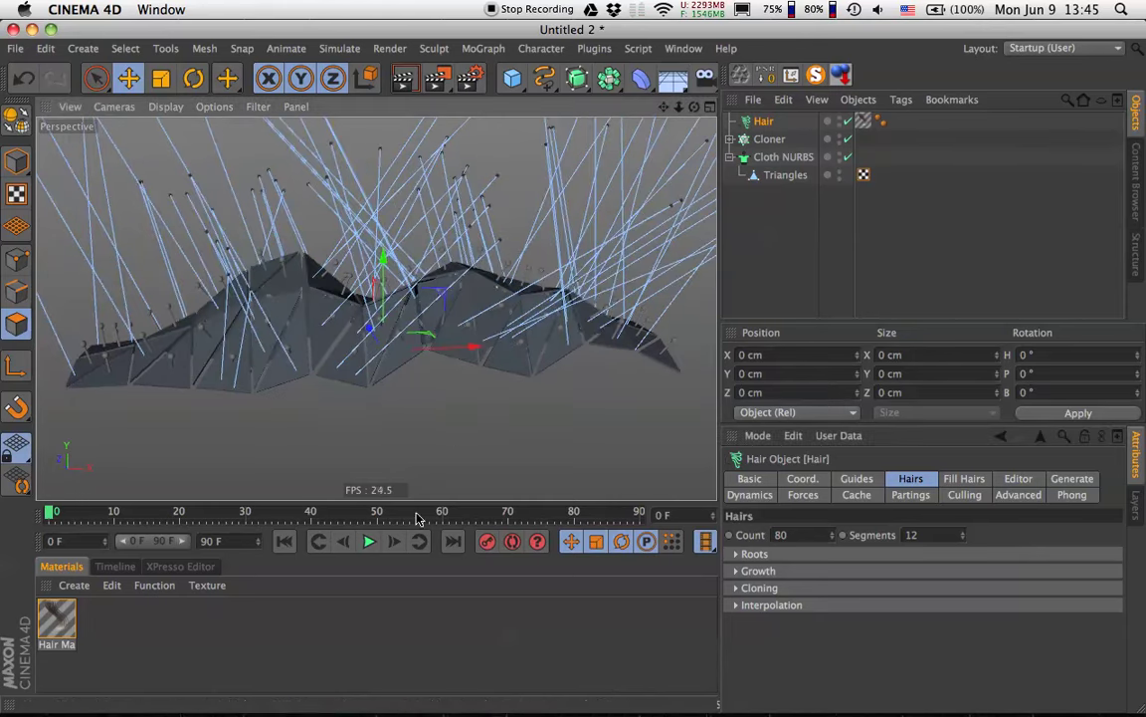
left_click(368, 540)
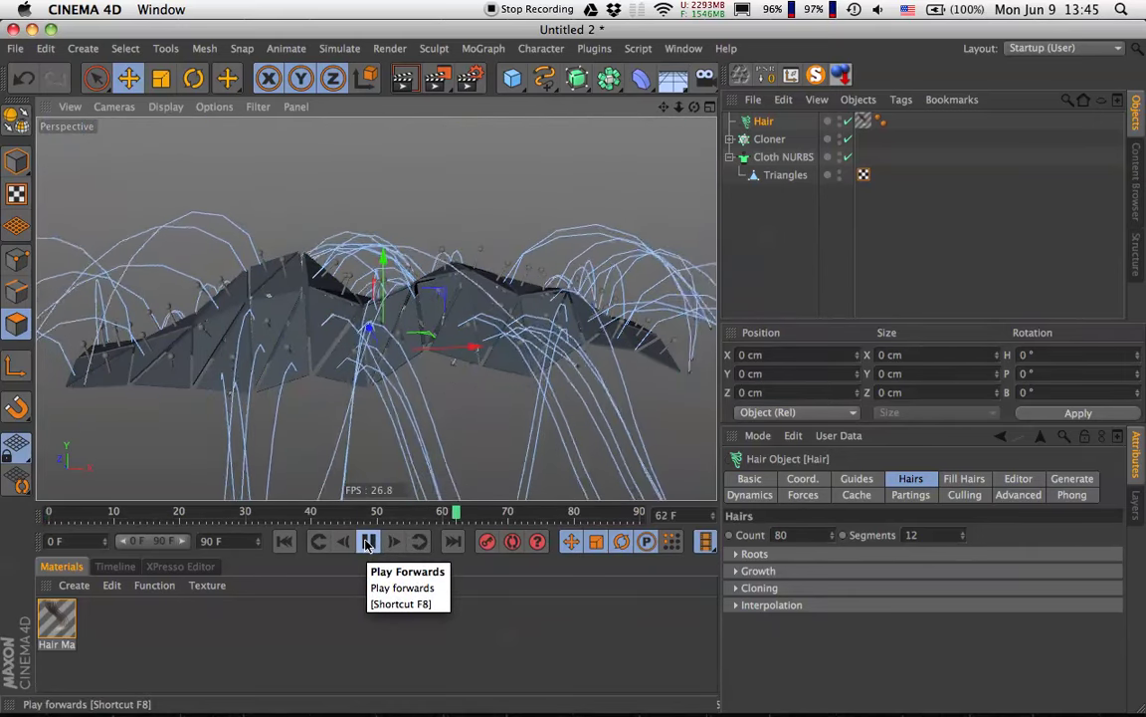
left_click(368, 540)
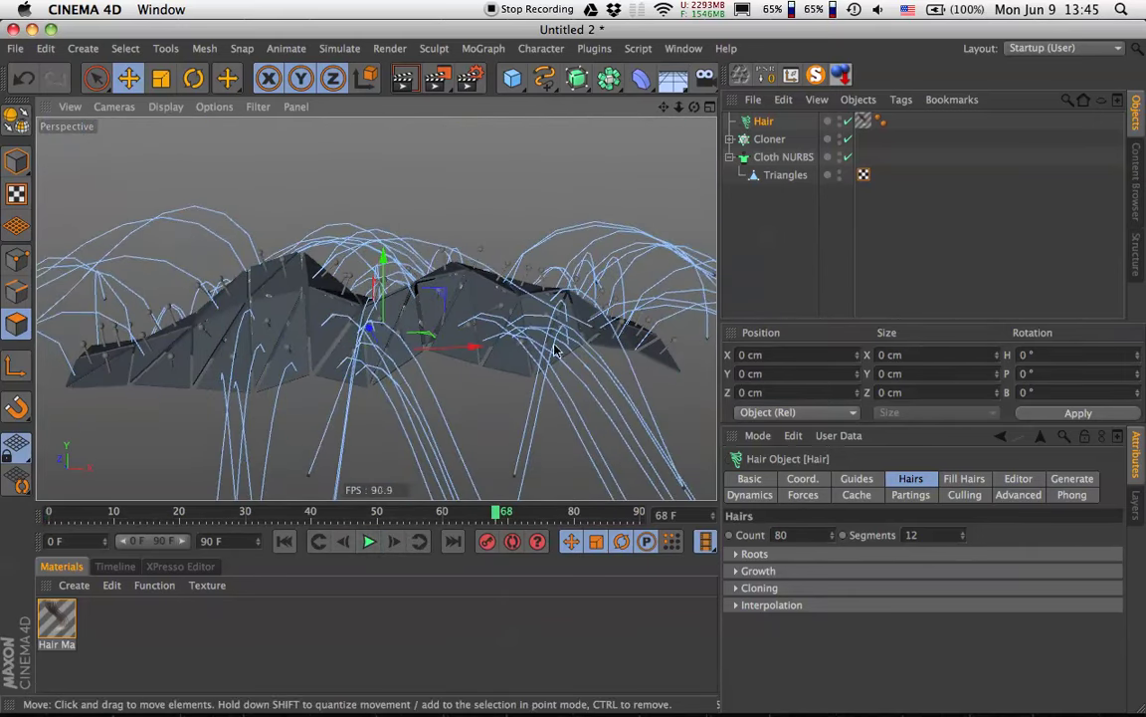
Enter 8 segments for the hair guides again and replay the start of the hair simulation.
left_click(853, 479)
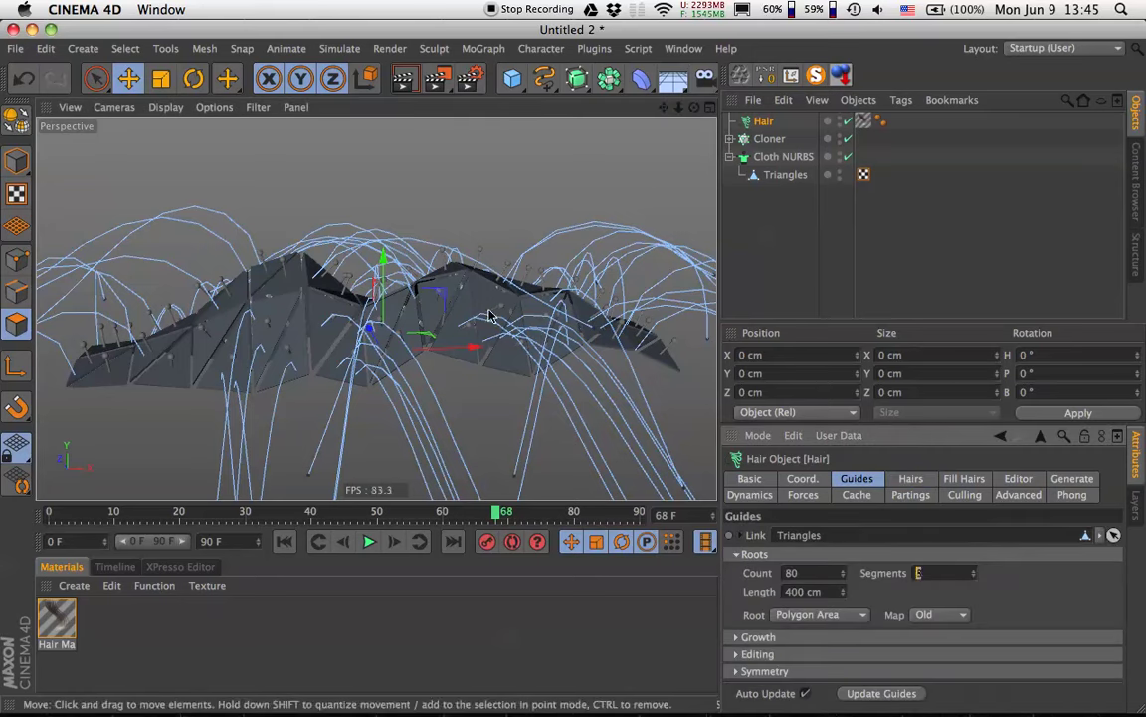
key("Return")
double_click(922, 572)
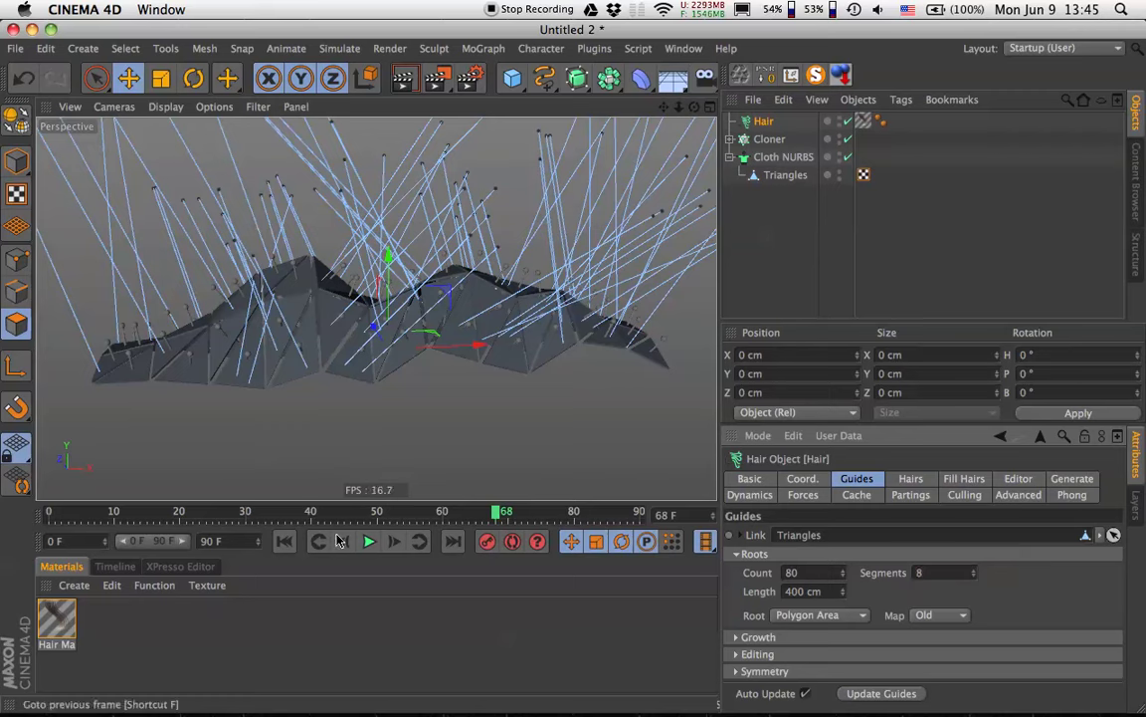
left_click(368, 541)
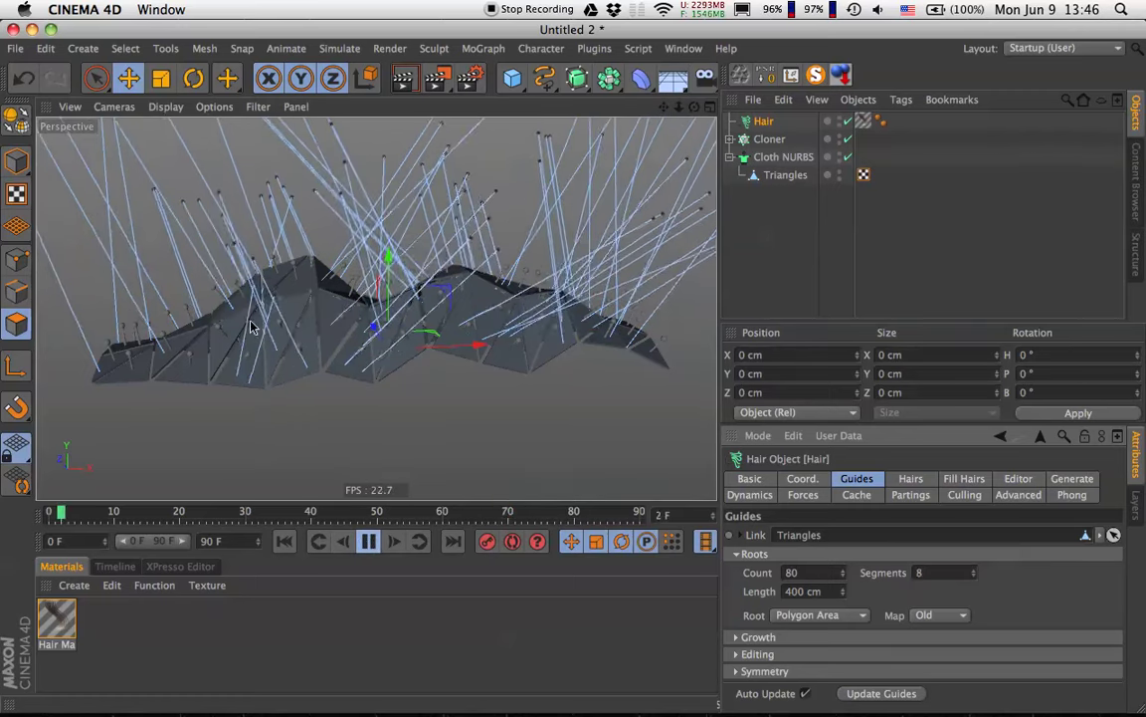
left_click(369, 540)
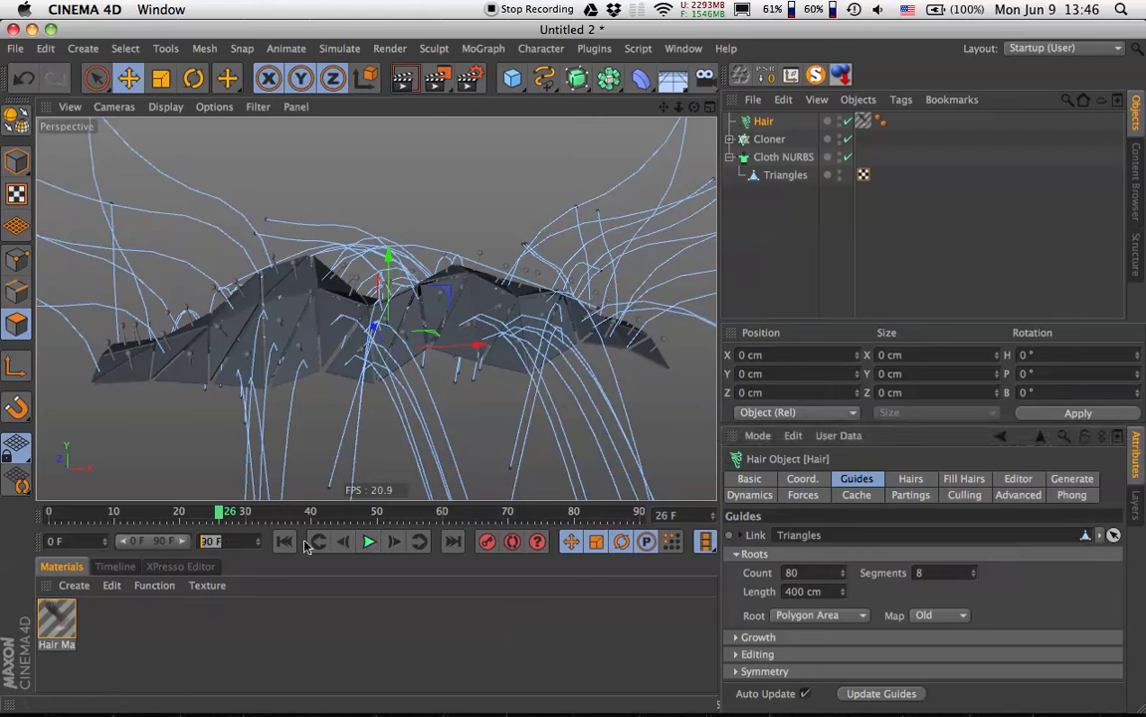
Extend the timeline to 300 frames and play the hair simulation over the full range.
type("300")
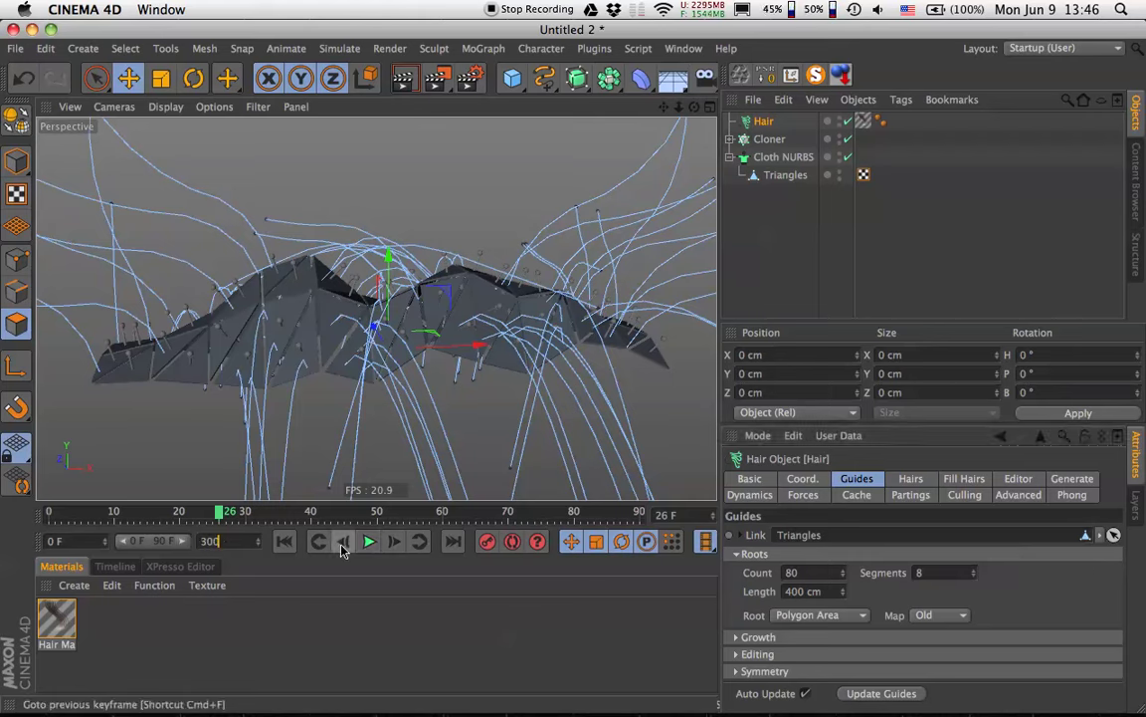
key("Return")
double_click(142, 542)
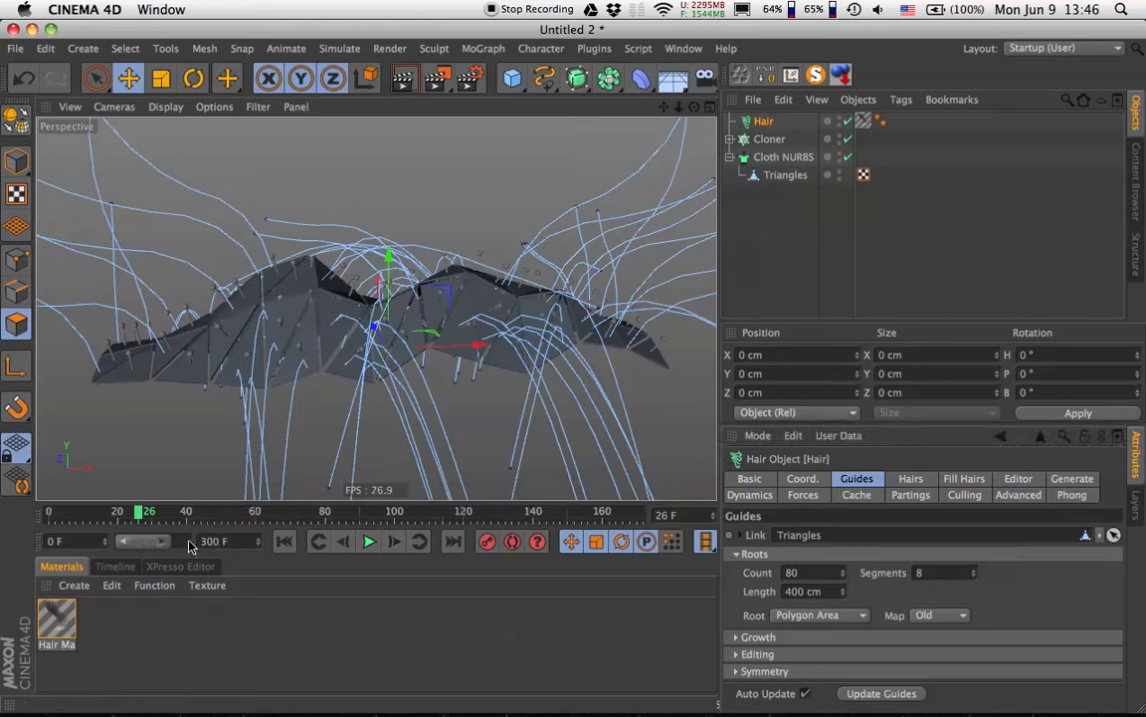
left_click(370, 540)
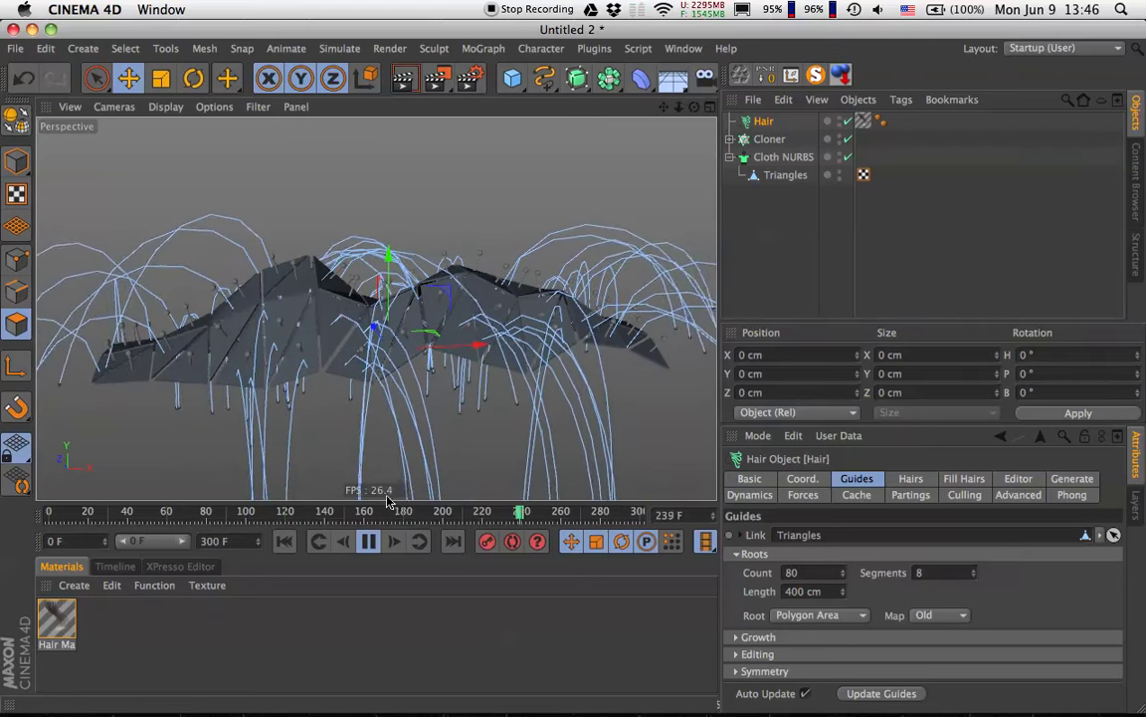
left_click(368, 541)
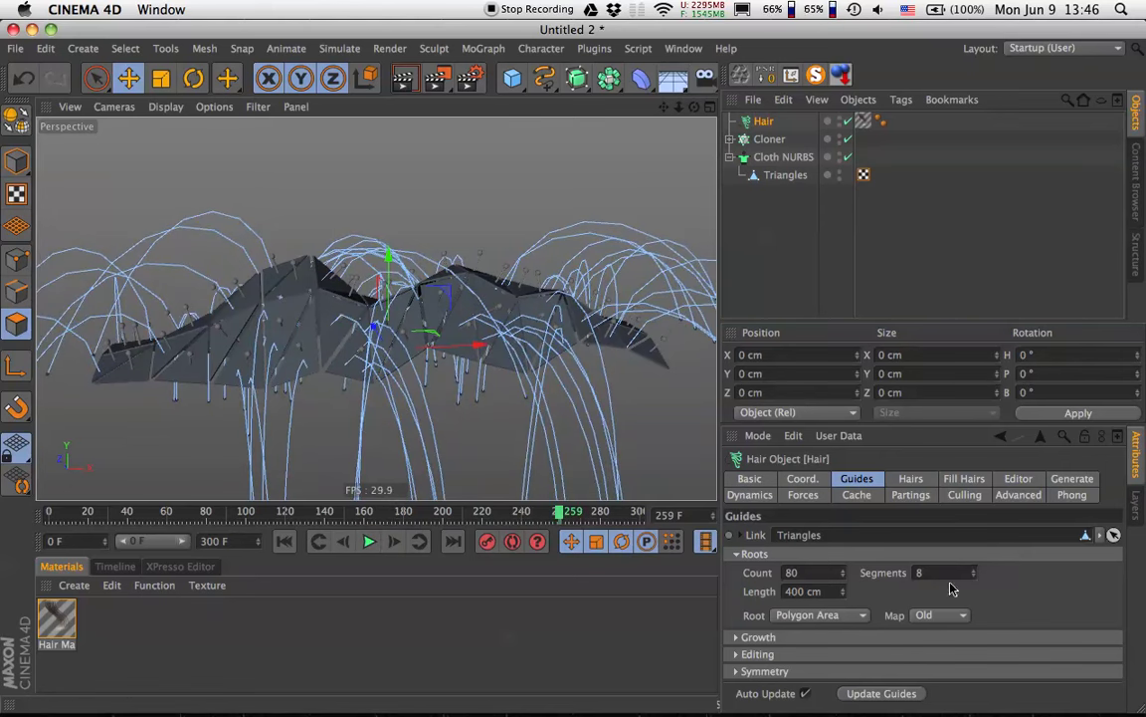
Set the hair guides' segments to 16 and replay the simulation to examine how they hang from the triangles.
double_click(920, 572)
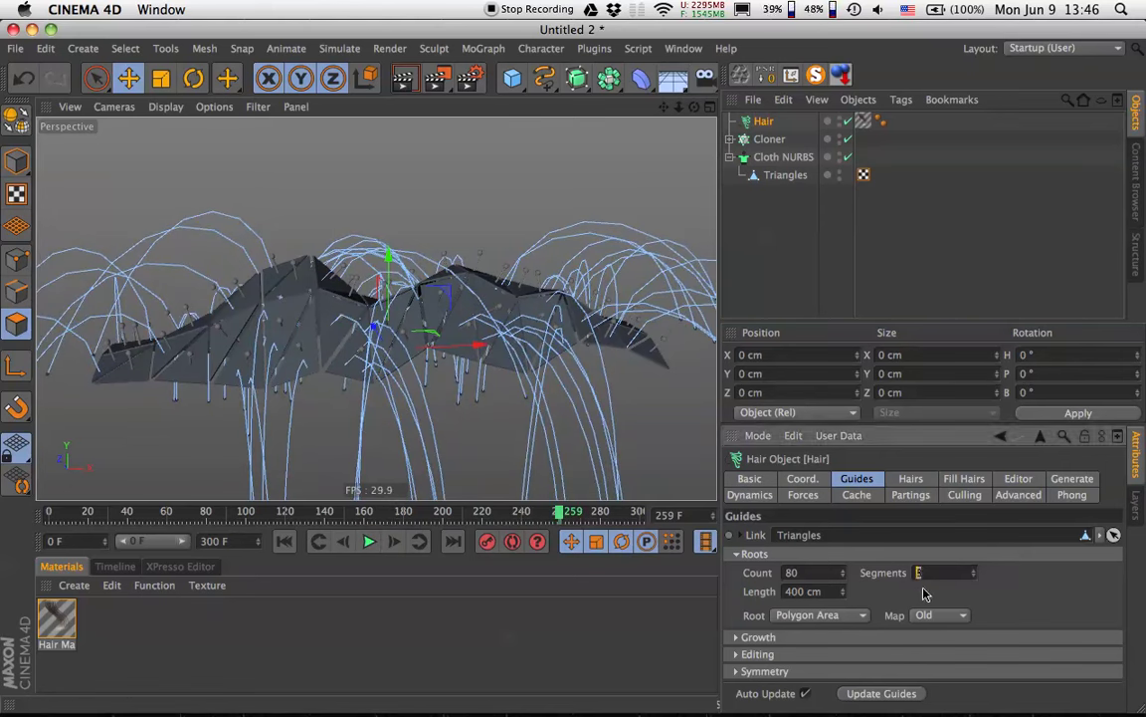
key("Return")
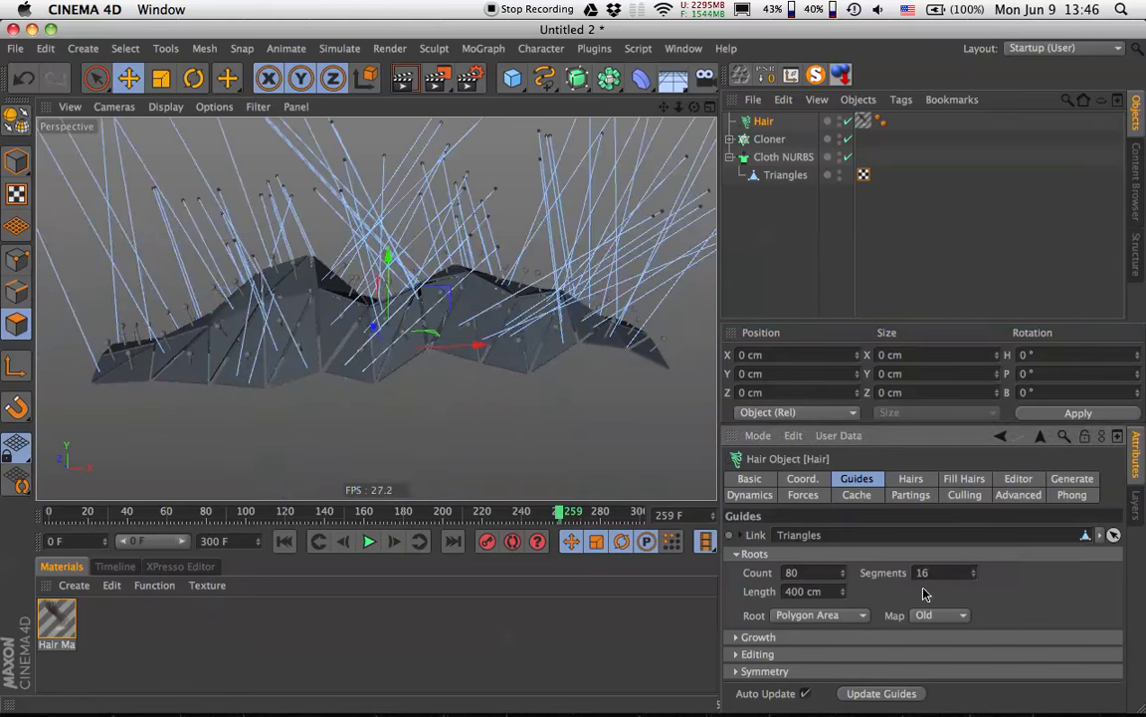
left_click(368, 540)
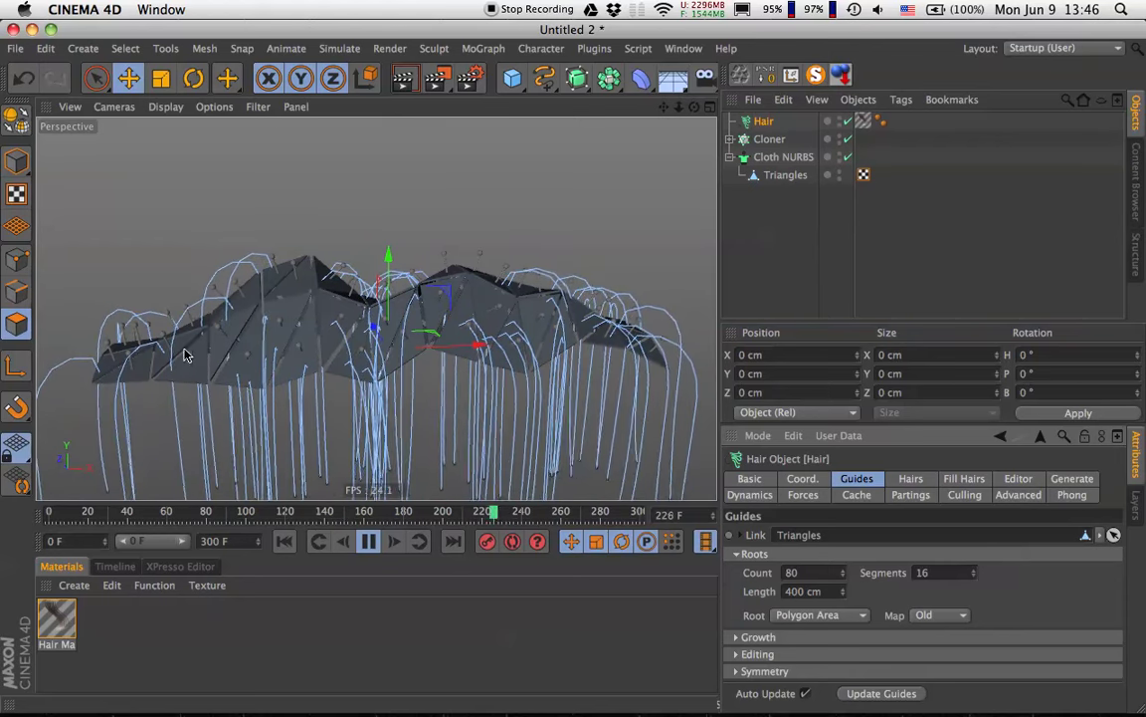
left_click(368, 540)
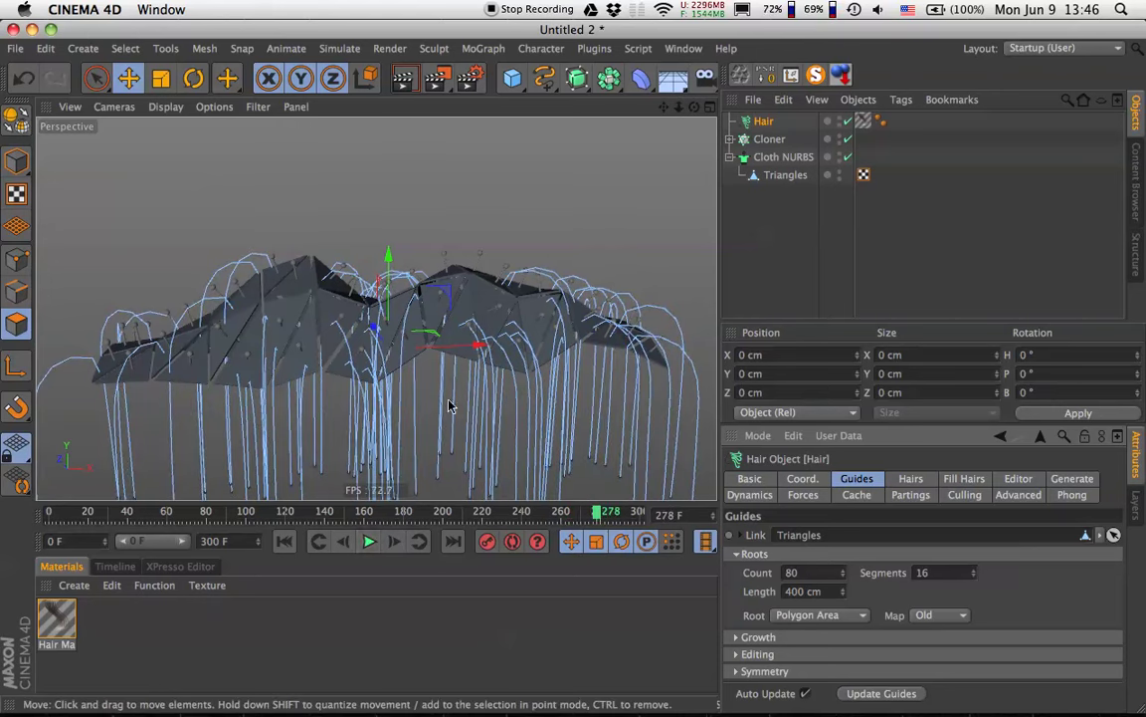
left_click_drag(613, 404, 413, 378, "alt")
left_click_drag(526, 432, 504, 327, "alt")
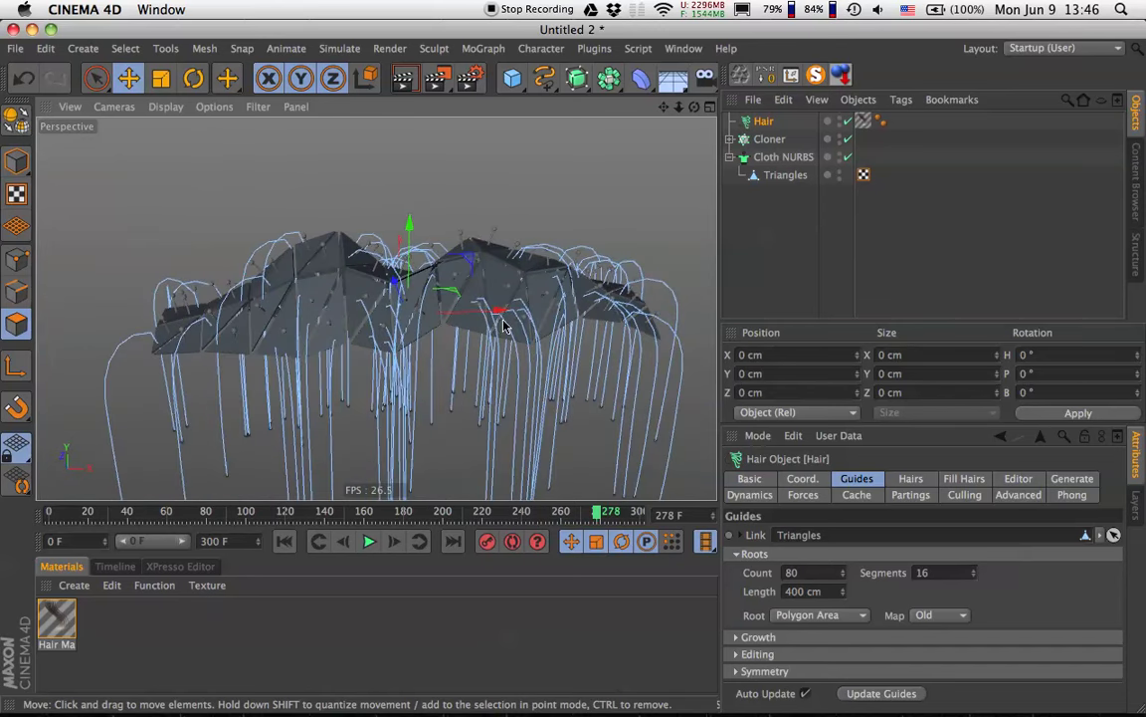
Add a Plane object and lower it about 172 cm below the origin.
left_click(512, 78)
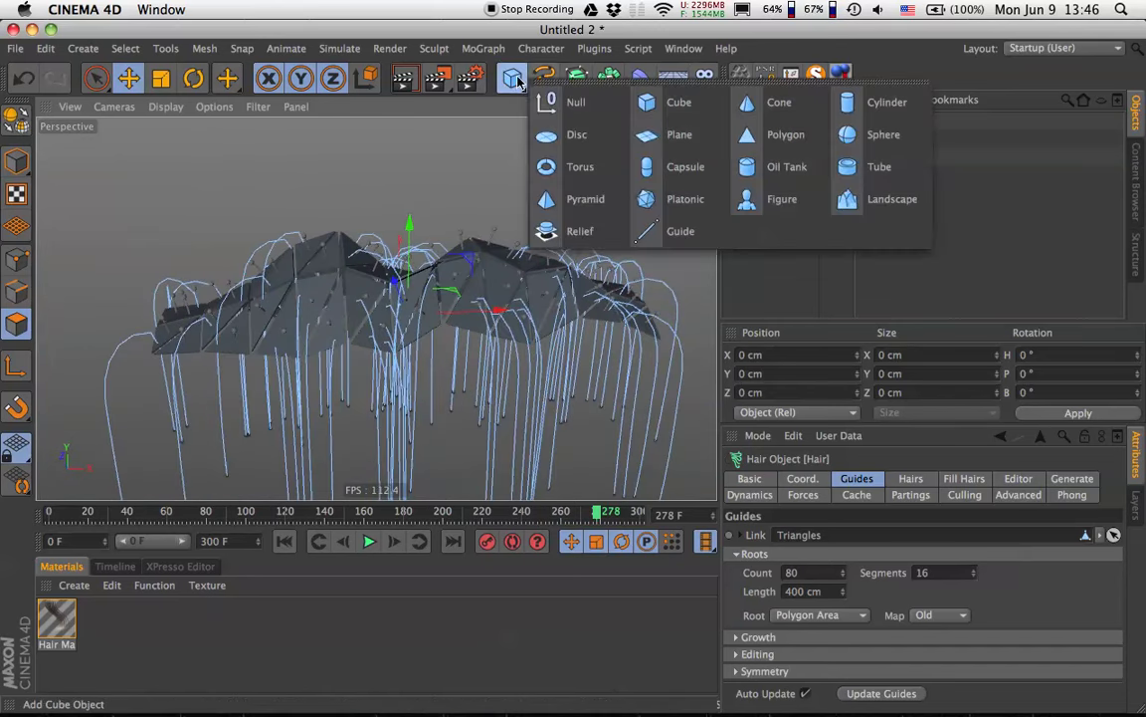
left_click(648, 137)
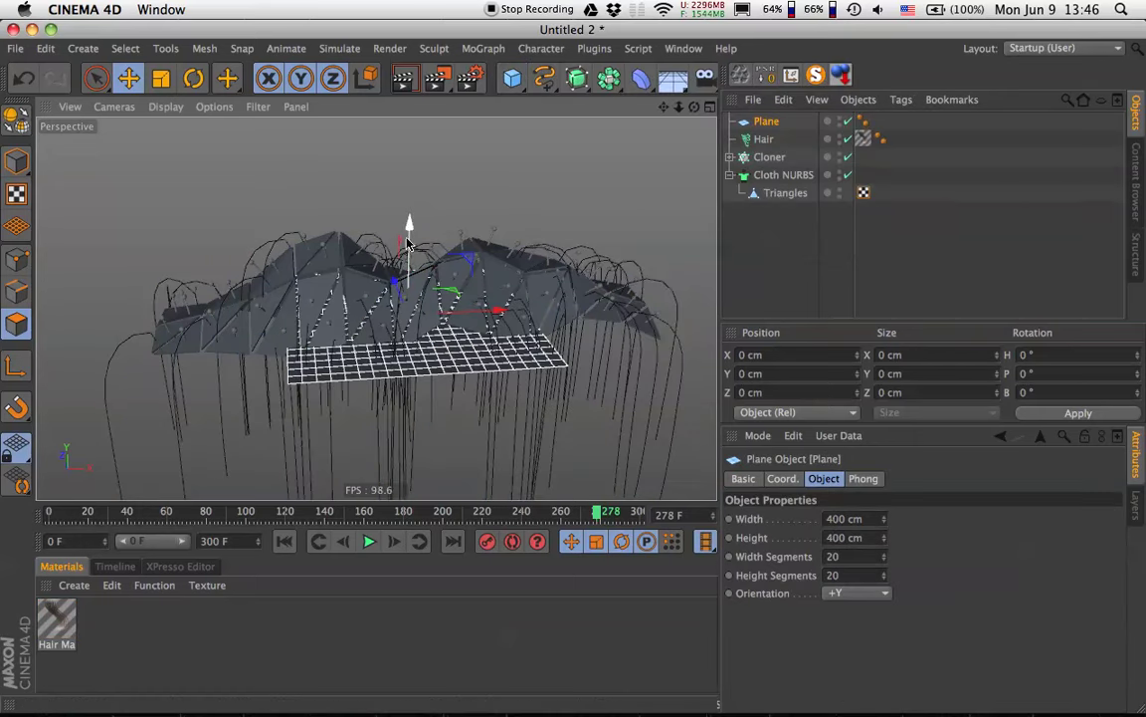
left_click_drag(428, 299, 328, 458, "alt")
Scale the plane up uniformly to about 3379 cm in width and height.
key("t")
left_click_drag(471, 334, 505, 314, "alt")
scroll(506, 314, "down", 5)
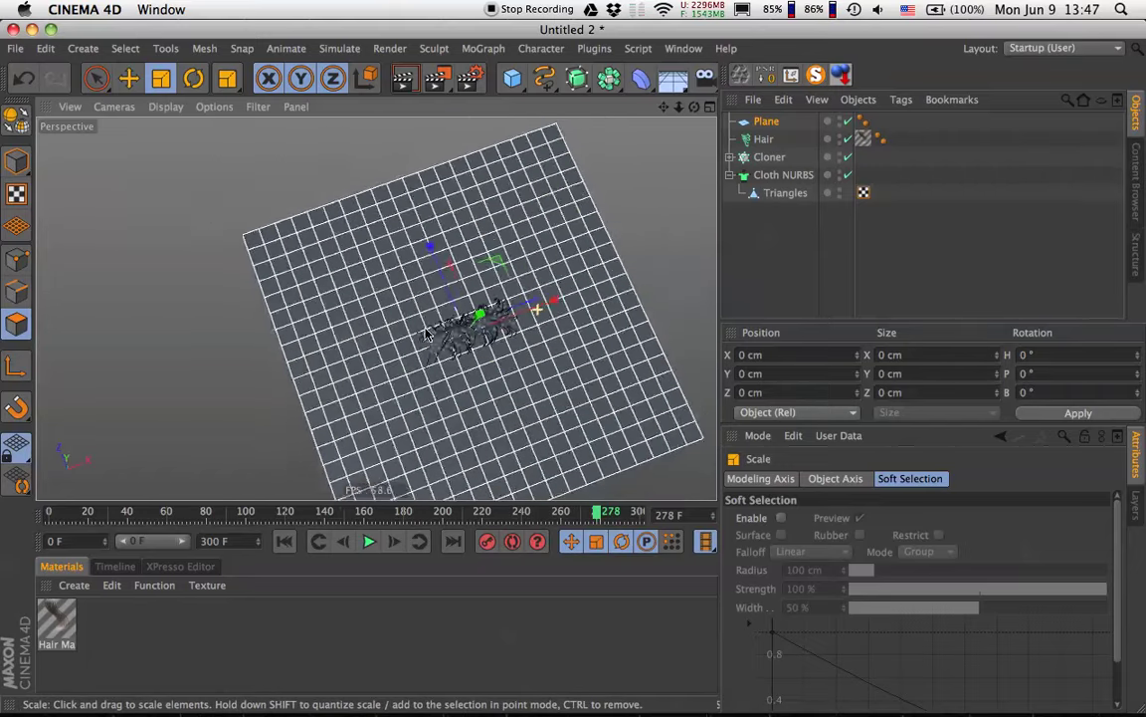
mouse_move(587, 290)
left_mouse_down()
mouse_move(627, 275)
mouse_move(584, 287)
mouse_move(598, 289)
left_mouse_up()
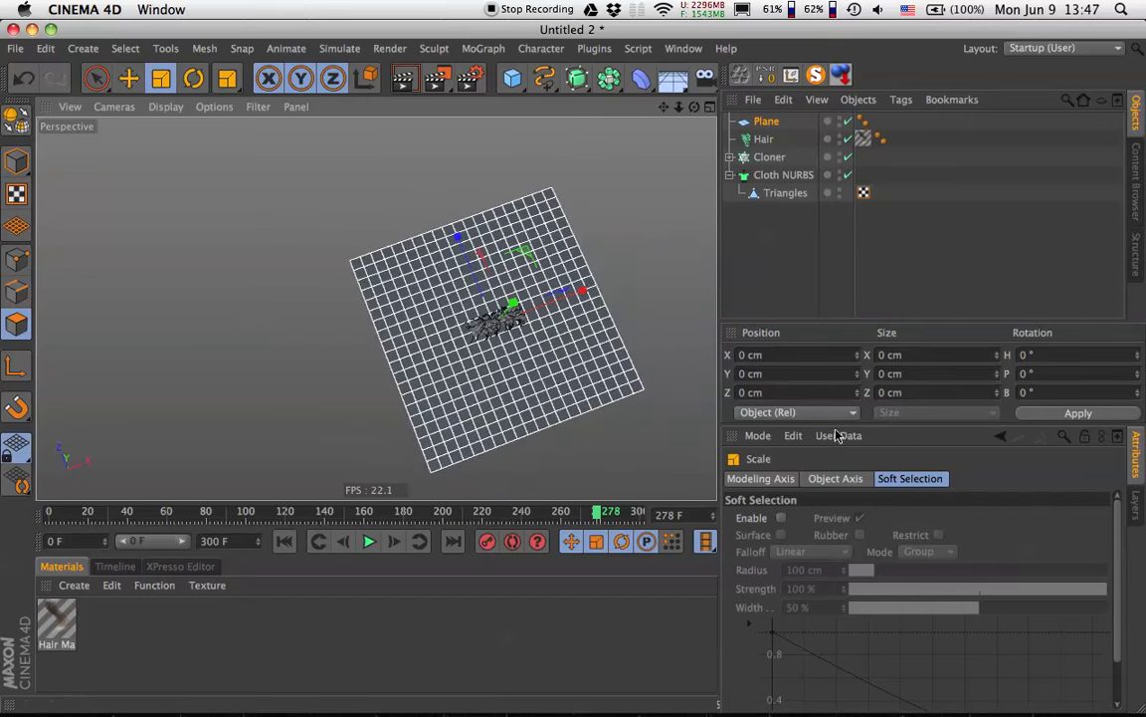
Set the plane's width and height segments to 1 and convert it to an editable polygon object.
left_click(766, 120)
double_click(835, 557)
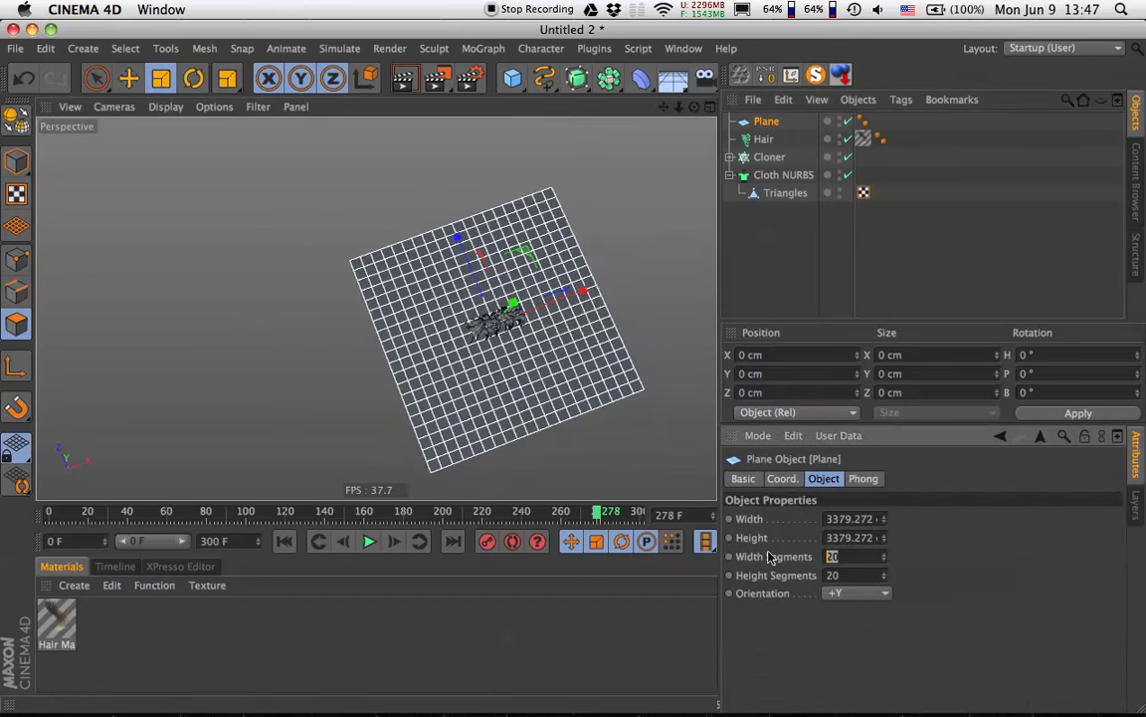
type("1")
key("Tab")
type("1")
key("Return")
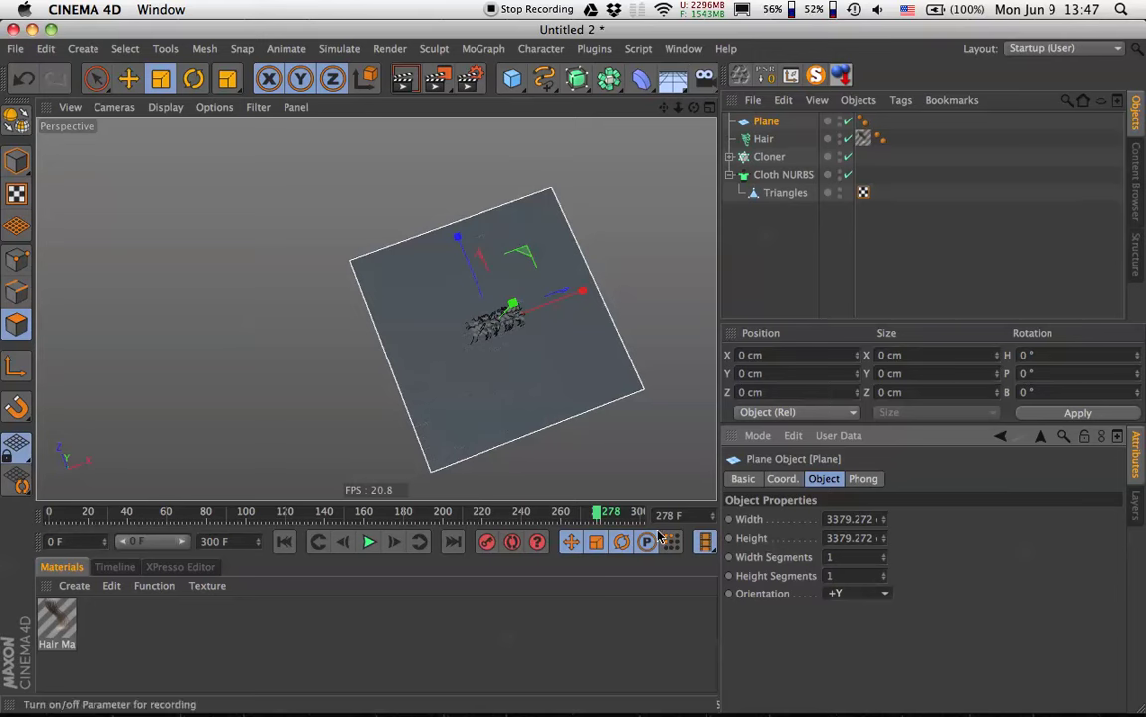
left_click_drag(517, 329, 373, 425, "alt")
key("c")
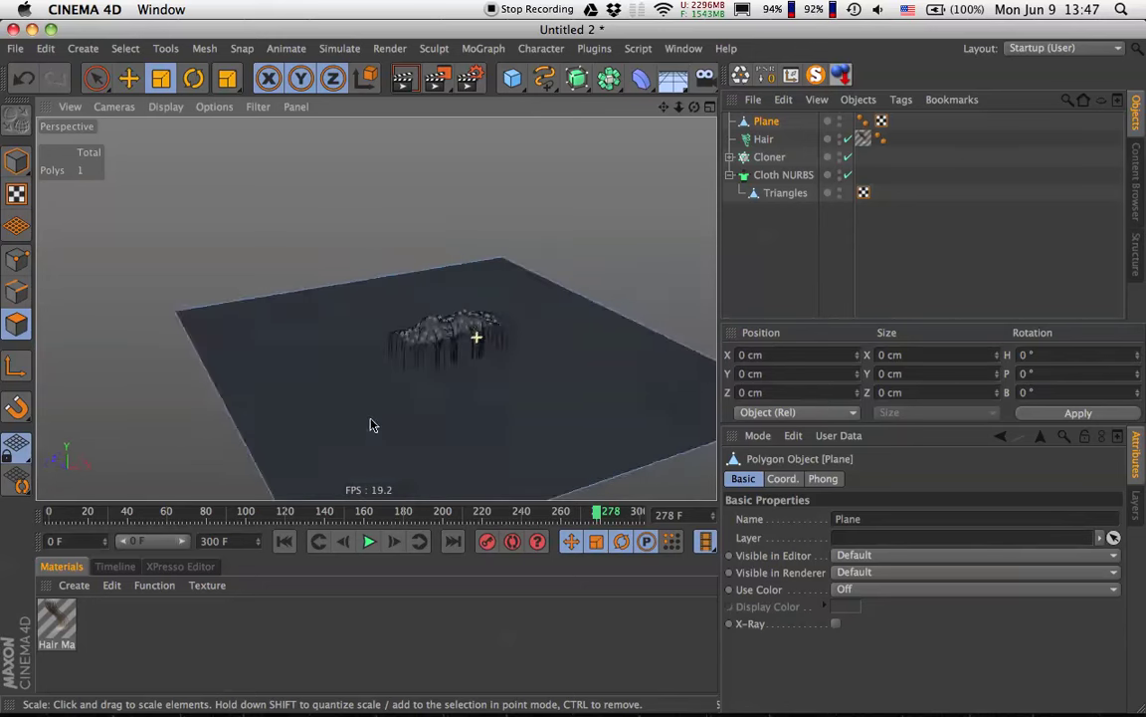
Stretch the whole plane along its X axis to about 5788 cm.
key("t")
left_click_drag(542, 344, 500, 438, "alt")
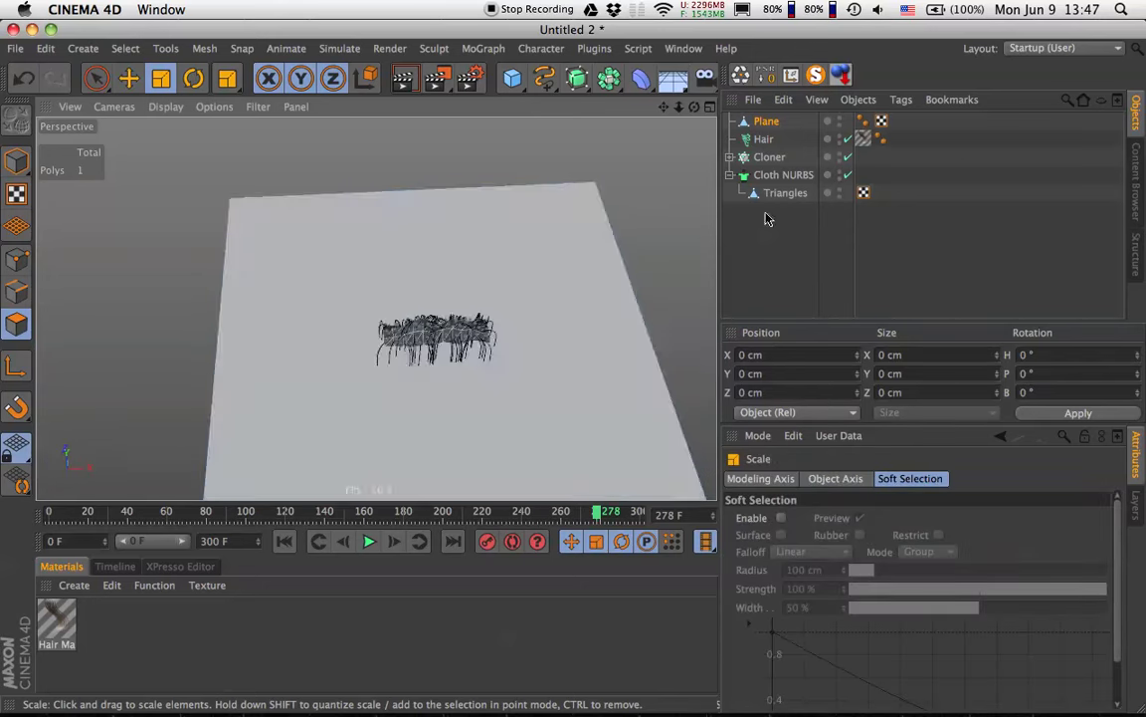
left_click(768, 120)
left_click(18, 164)
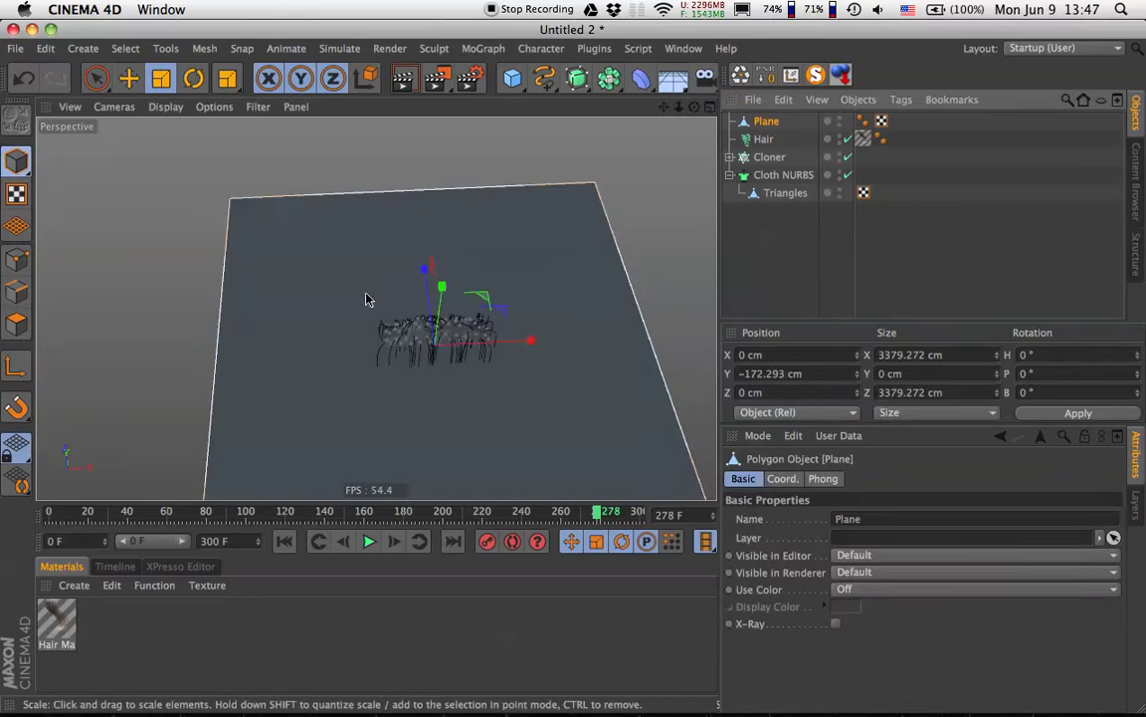
left_click_drag(530, 345, 106, 286)
Extrude one long edge of the plane straight upward to form a back wall.
left_click(16, 291)
left_click(350, 287)
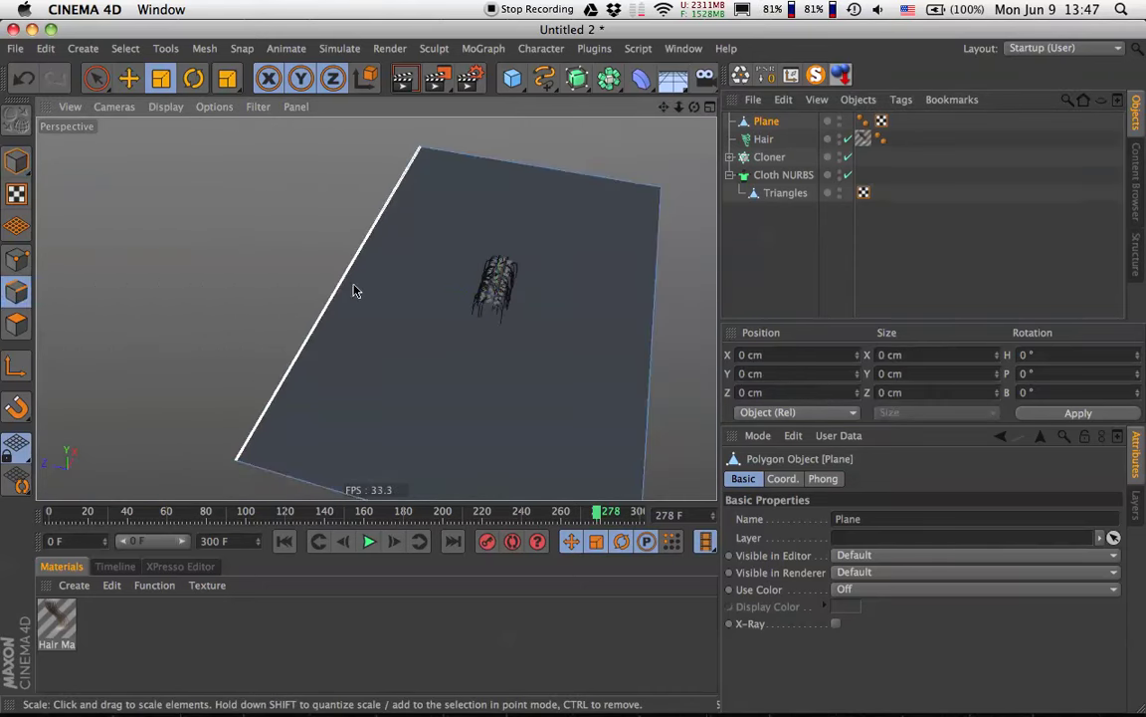
left_click_drag(348, 296, 364, 189, "alt")
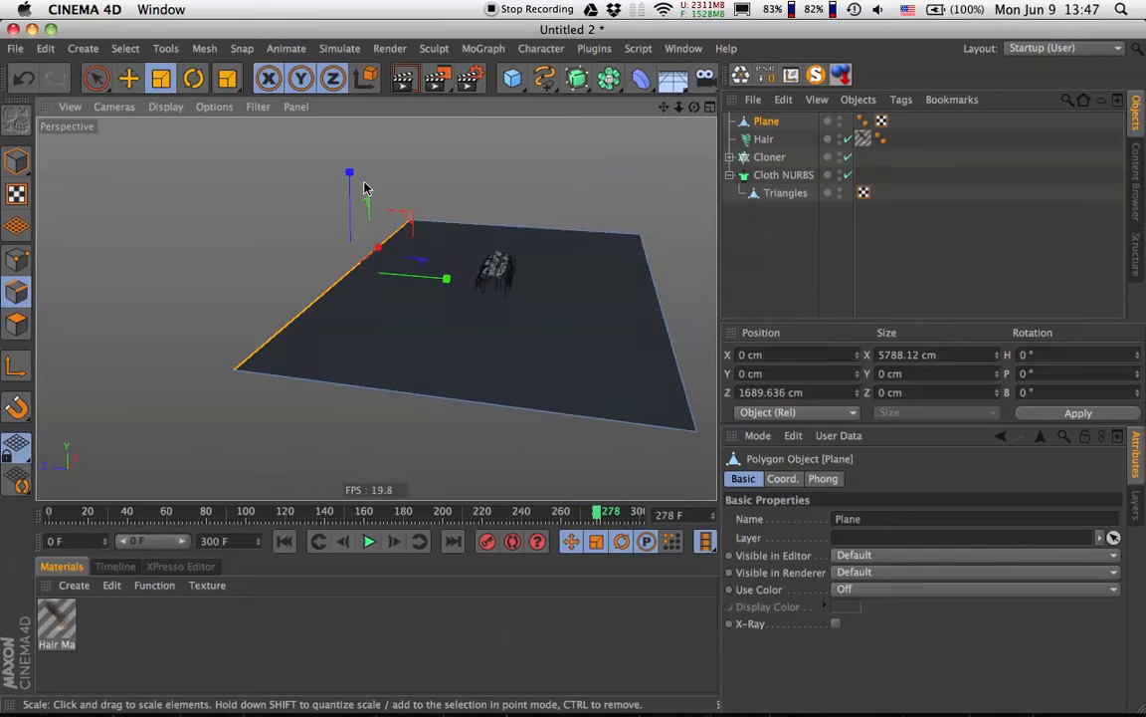
key("e")
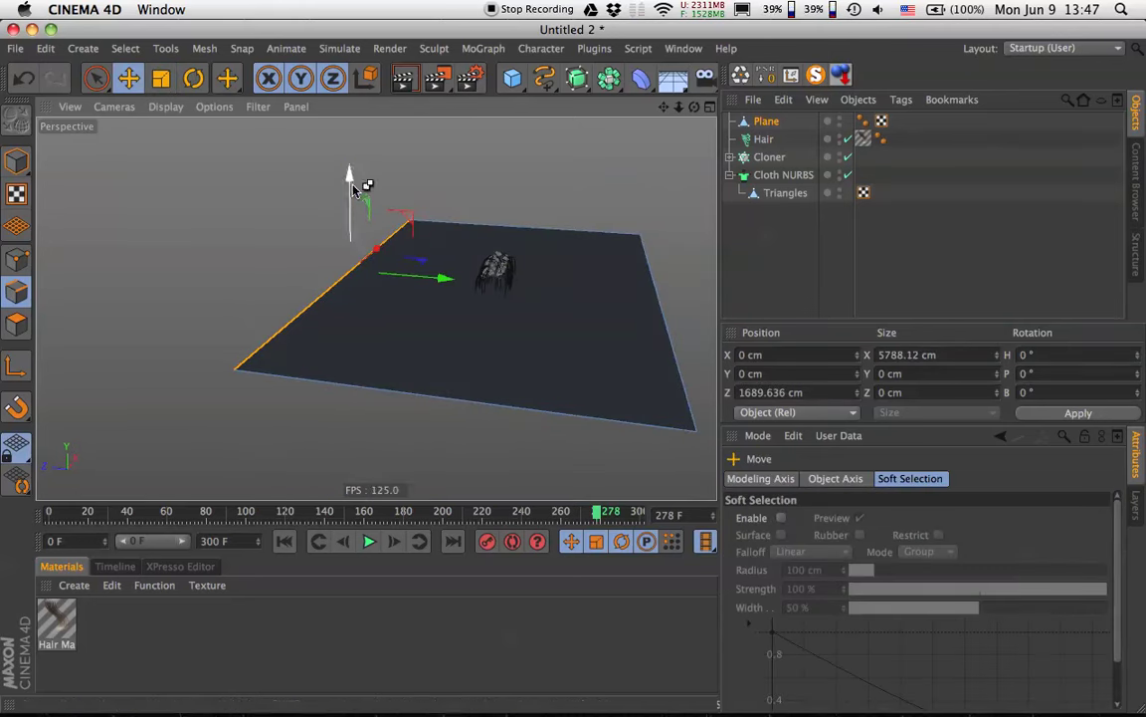
left_click_drag(351, 204, 350, 22, "ctrl")
Bevel the edge where the floor meets the back wall with an inner offset of about 210 cm.
left_click_drag(435, 404, 501, 340, "alt")
left_click(388, 365)
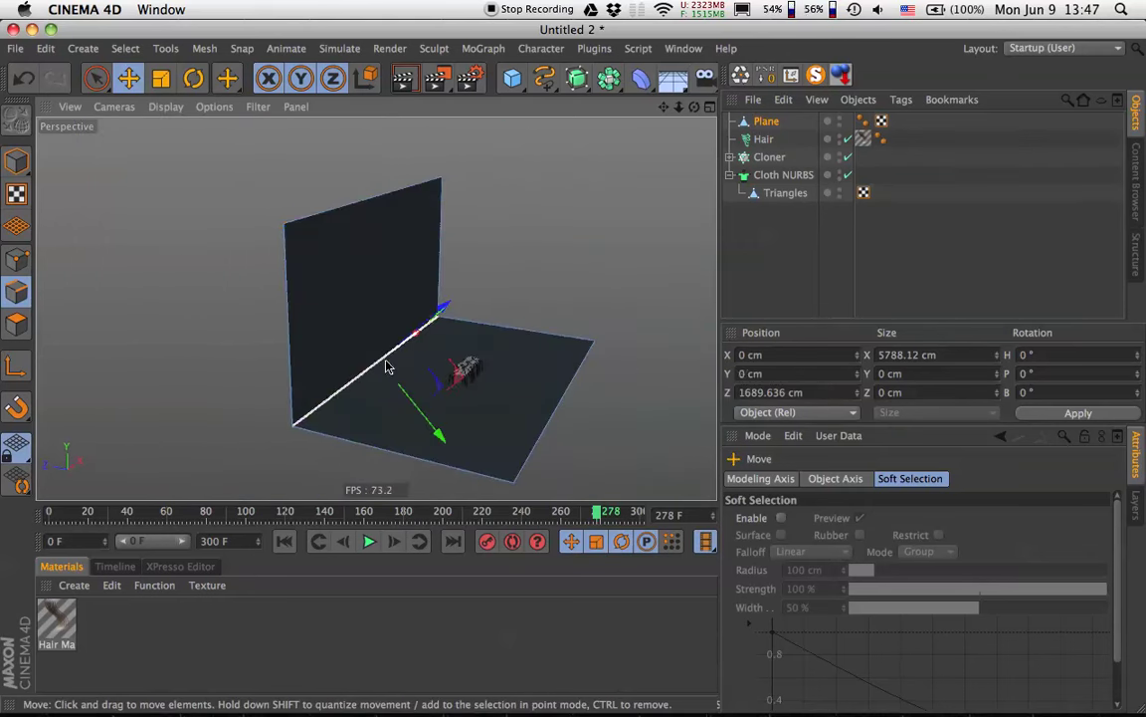
key("m")
key("s")
right_click(387, 348)
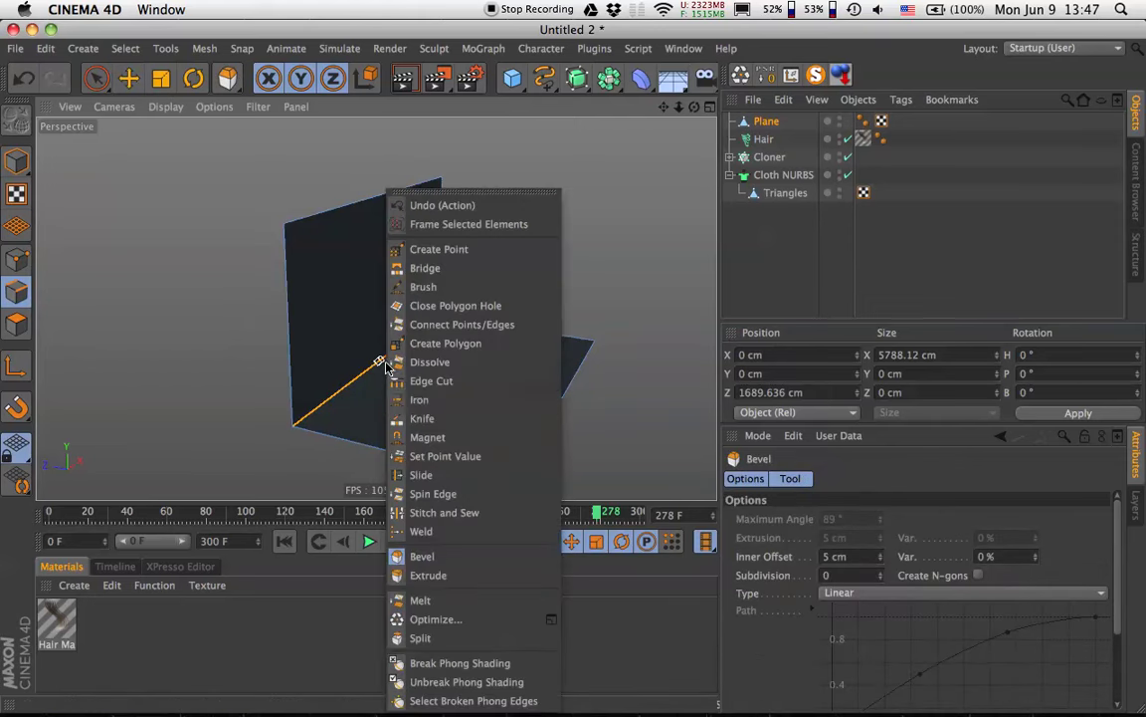
left_click(847, 284)
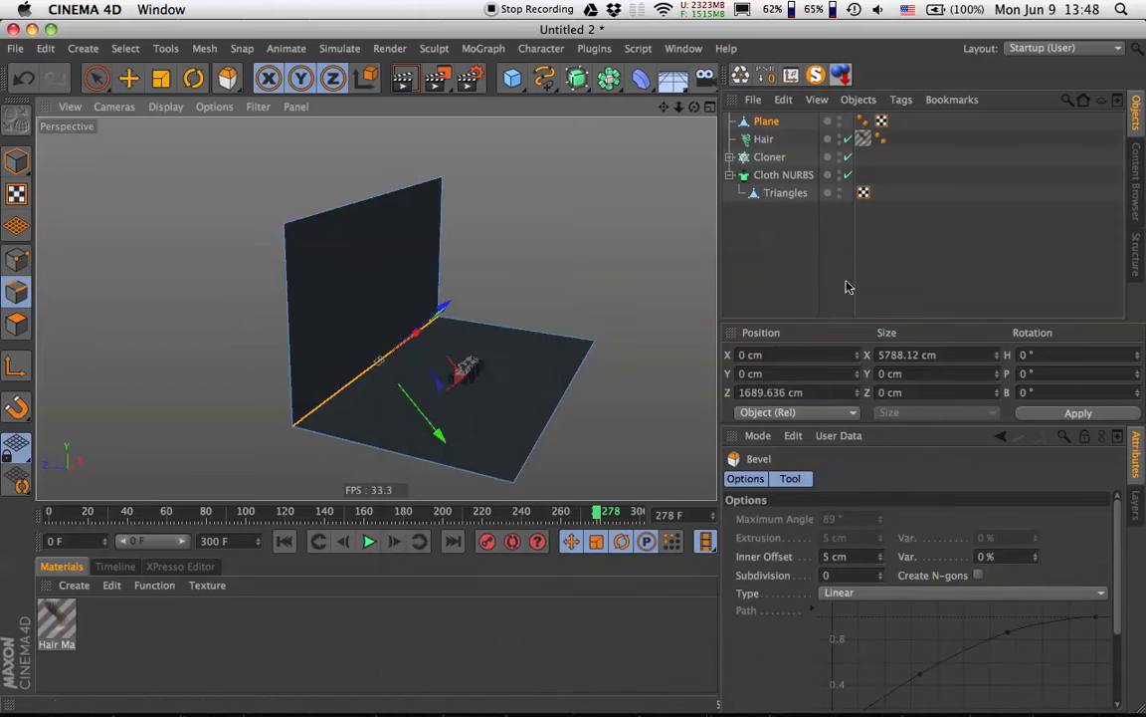
left_click_drag(365, 393, 473, 393)
left_click(366, 400)
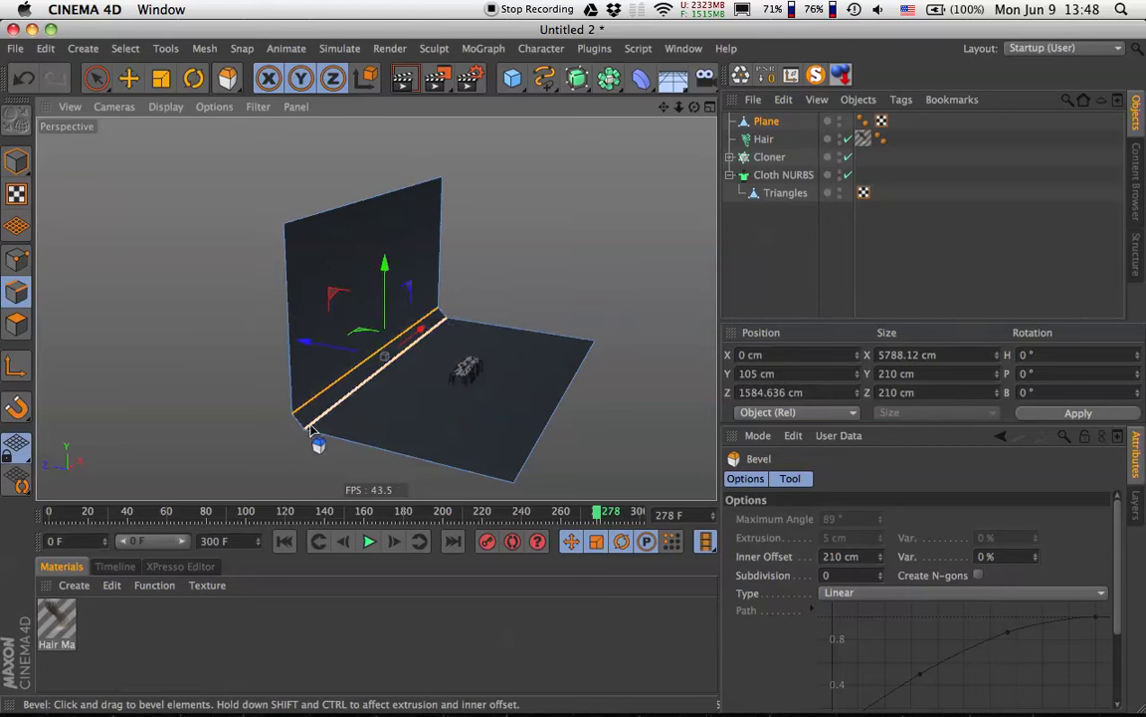
scroll(378, 386, "up", 3)
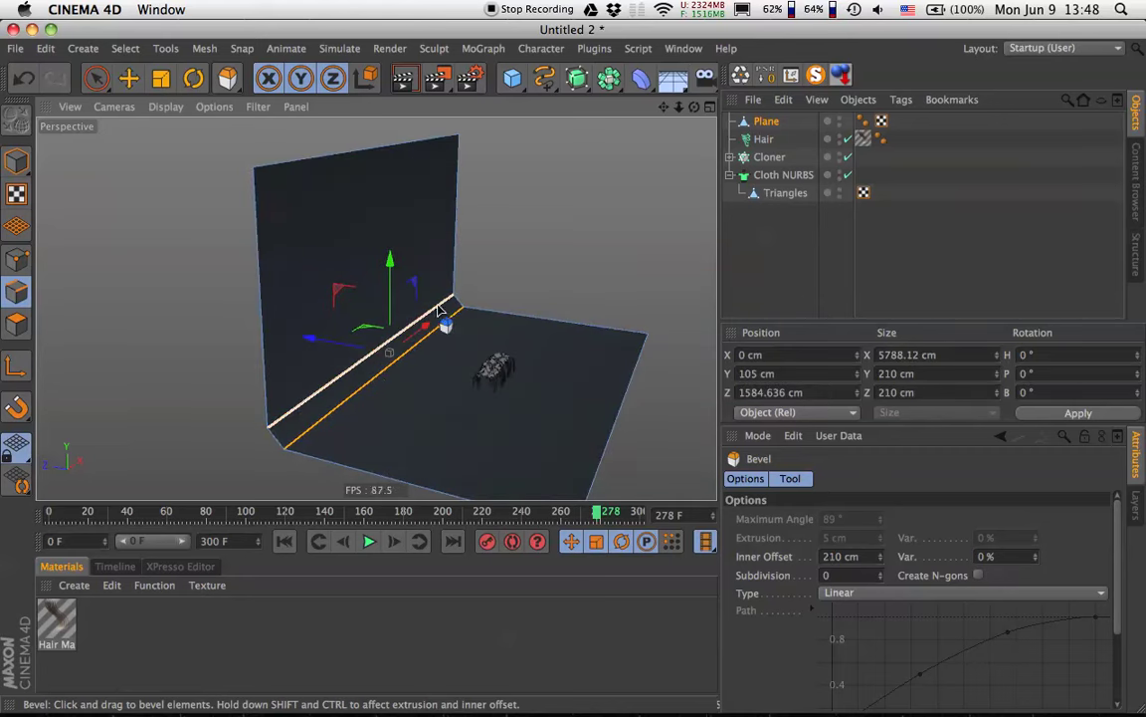
Bevel the two long edges of the floor-to-wall transition again with an inner offset of about 70 cm.
left_click(357, 395, "shift")
scroll(390, 403, "up", 1)
scroll(390, 403, "up", 1)
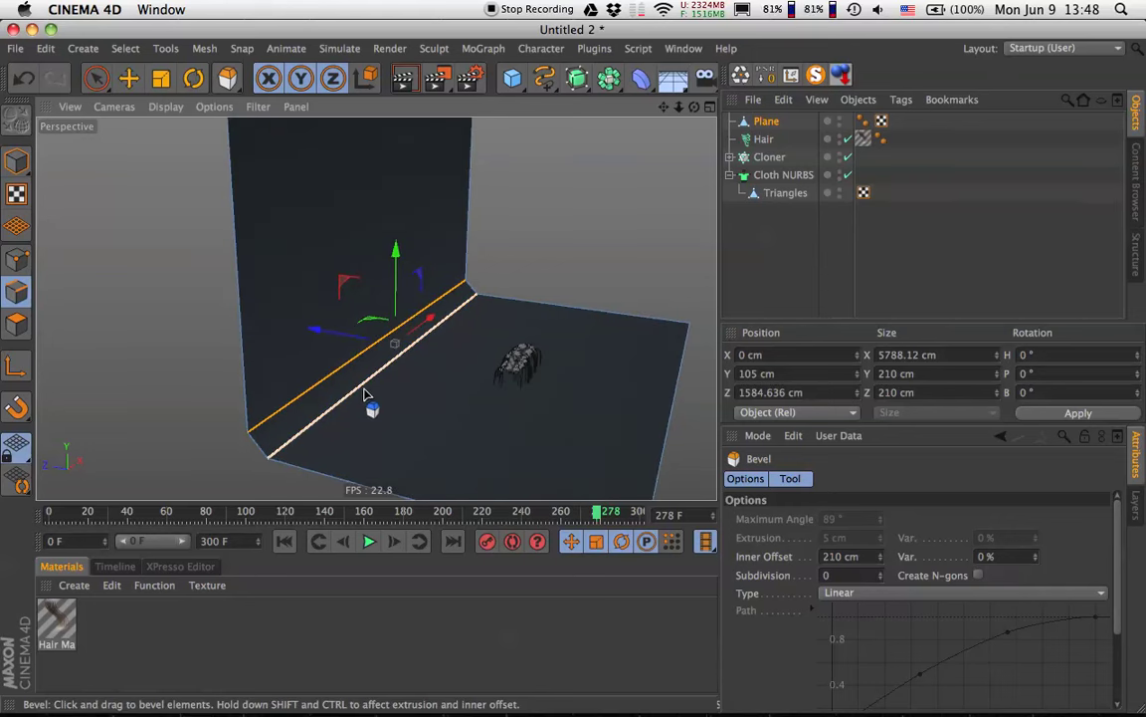
left_click_drag(362, 394, 432, 394)
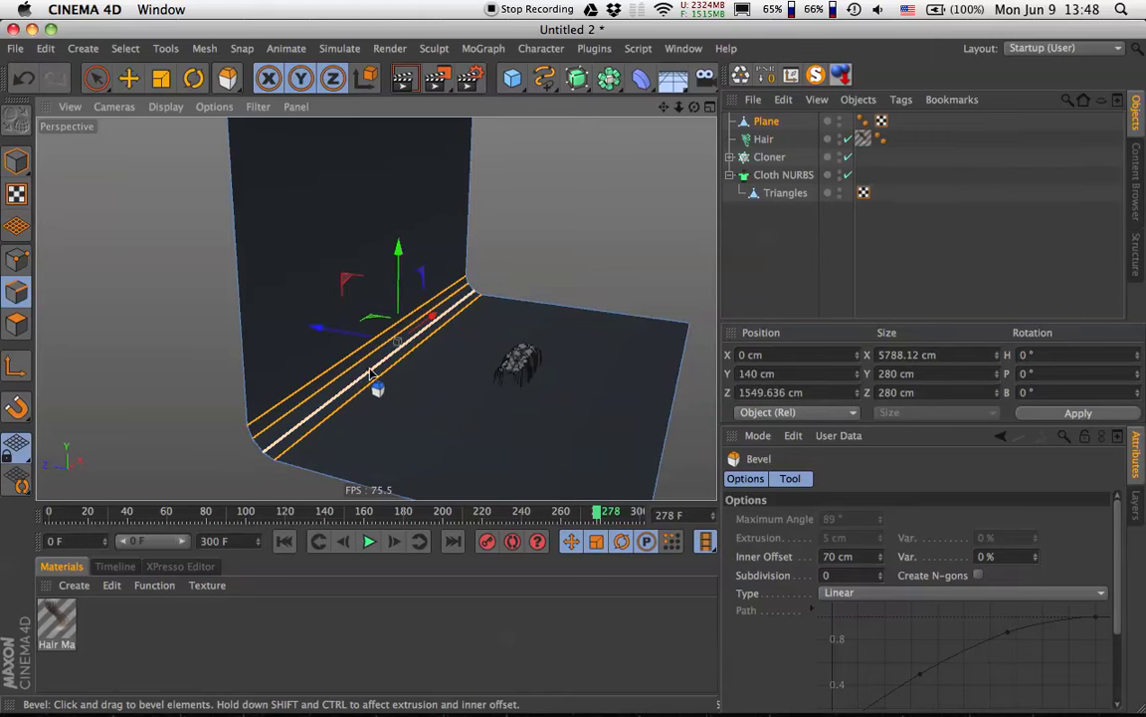
Smooth the backdrop Plane by placing it under a new HyperNURBS object as its parent.
left_click(16, 162)
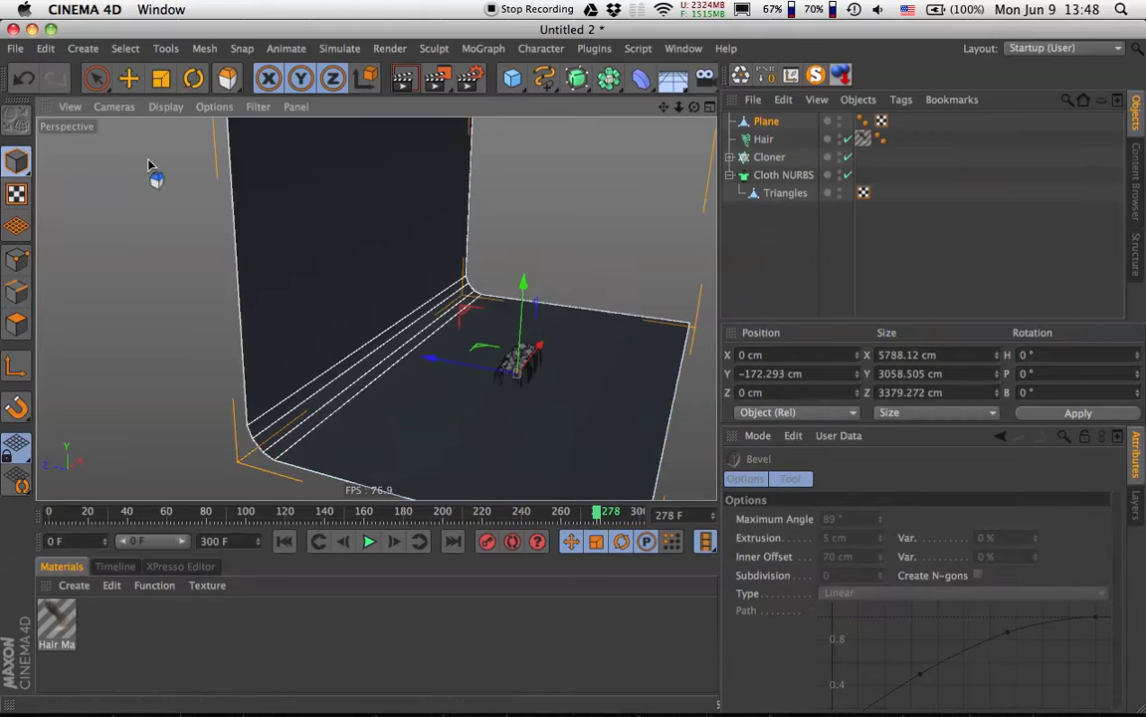
left_click(766, 121)
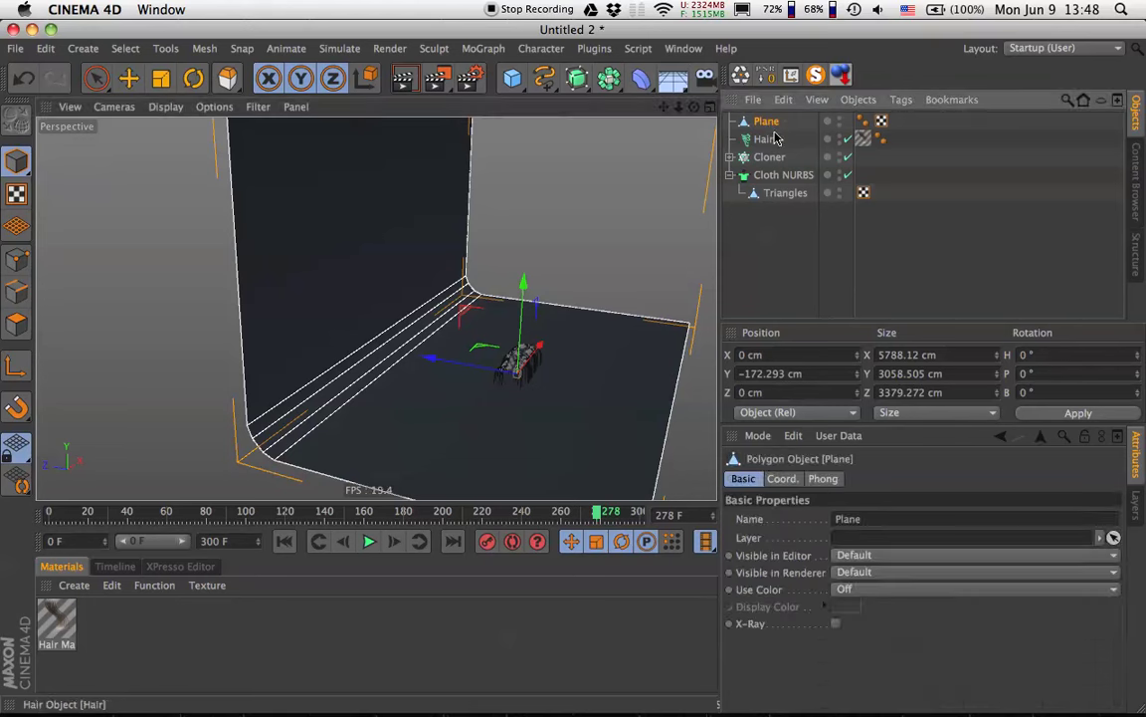
left_click(577, 80, "alt")
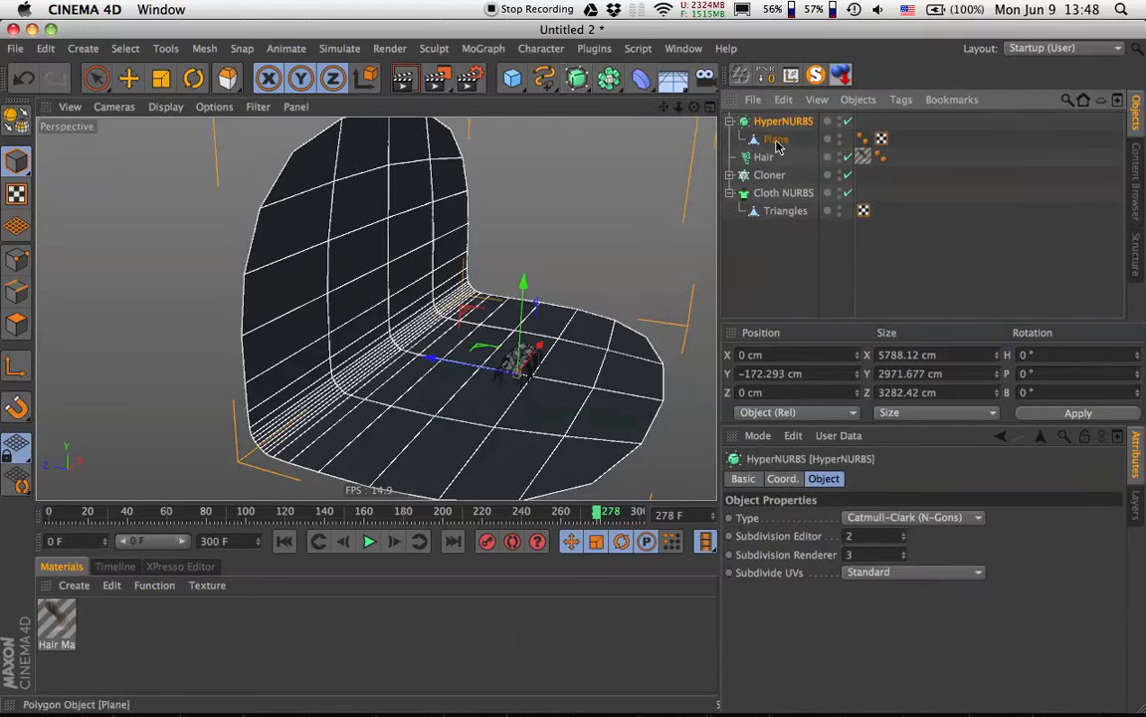
left_click_drag(473, 340, 598, 242, "alt")
left_click_drag(446, 321, 370, 211, "alt")
left_click(793, 277)
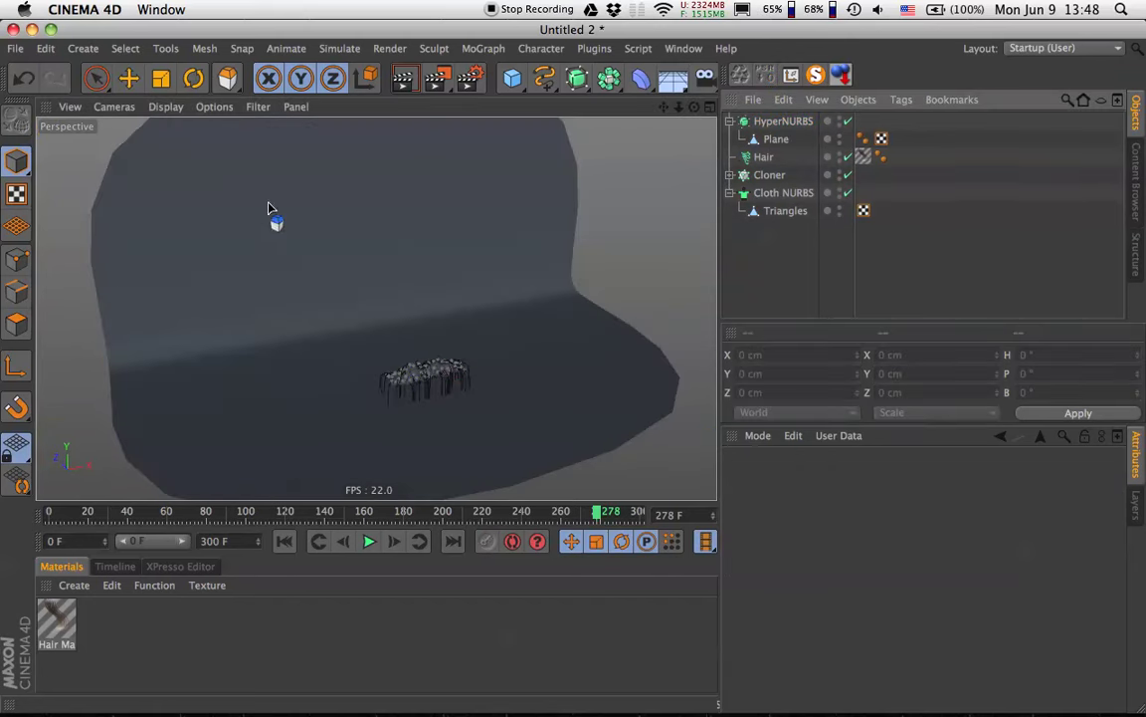
Add a camera with a low frontal view of the triangle mesh and lock it with a Protection tag.
mouse_move(268, 208)
left_mouse_down("alt")
mouse_move(440, 366)
mouse_move(534, 356)
mouse_move(402, 366)
mouse_move(356, 265)
mouse_move(349, 302)
mouse_move(498, 389)
mouse_move(583, 374)
mouse_move(503, 370)
mouse_move(507, 257)
mouse_move(436, 284)
mouse_move(417, 326)
mouse_move(472, 271)
mouse_move(506, 277)
mouse_move(449, 254)
mouse_move(445, 289)
mouse_move(443, 250)
mouse_move(405, 297)
mouse_move(415, 300)
mouse_move(376, 309)
mouse_move(418, 293)
left_mouse_up("alt")
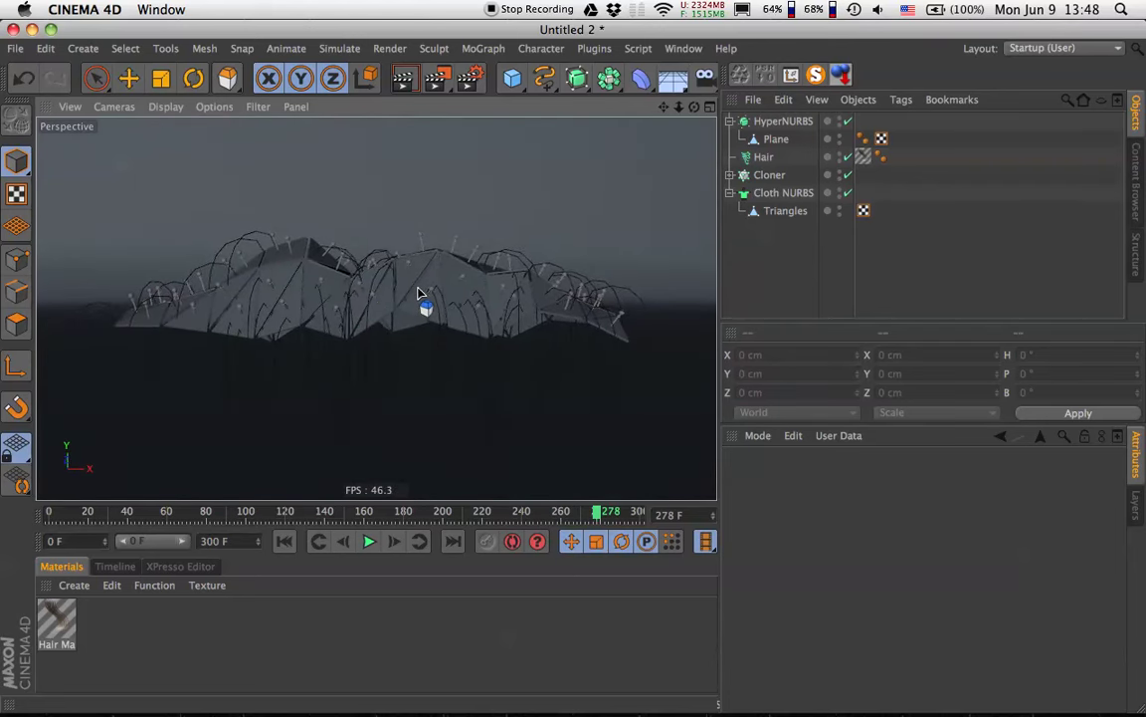
left_click(705, 77)
right_click(765, 123)
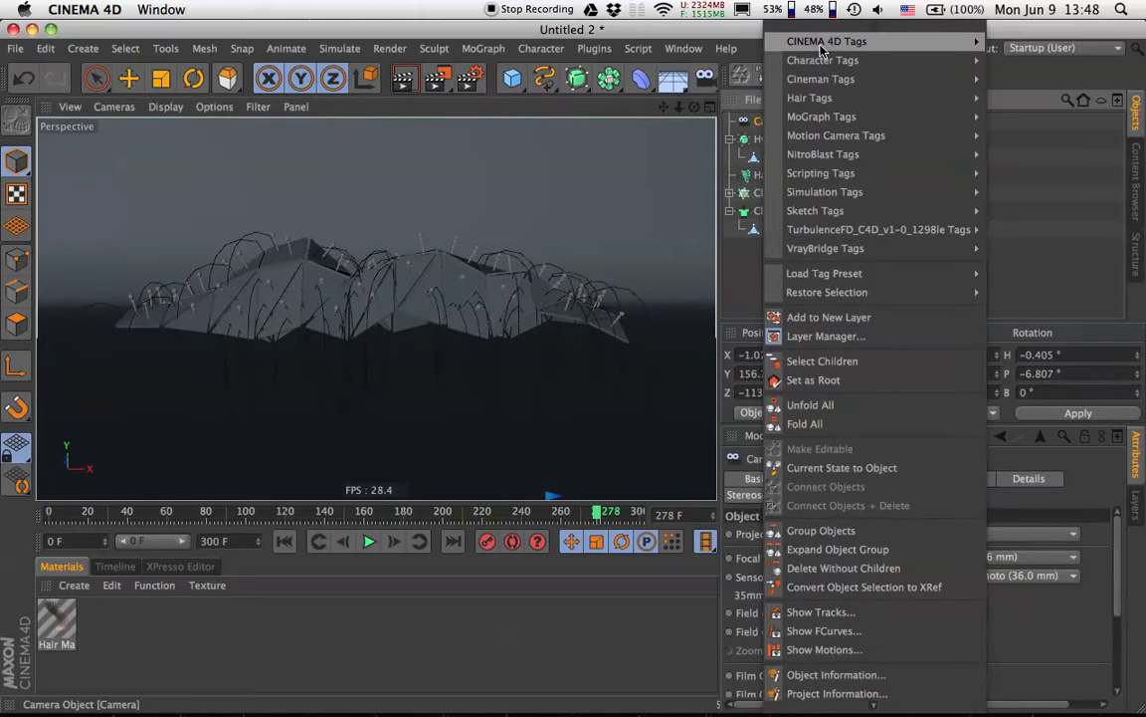
mouse_move(891, 44)
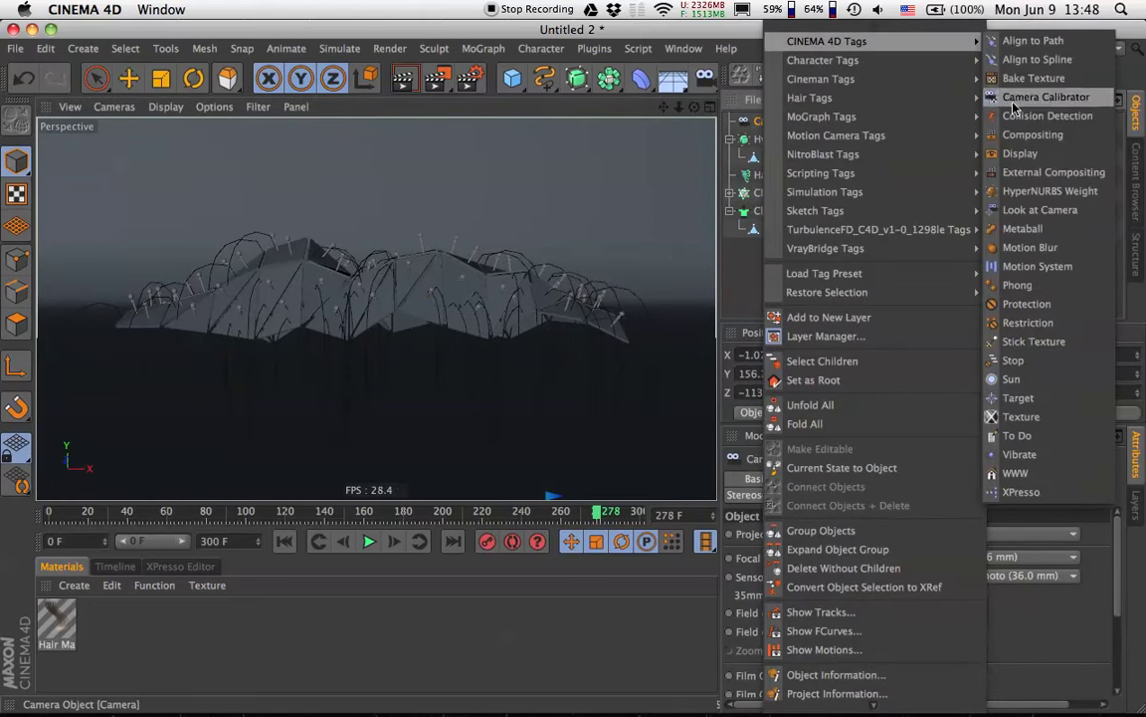
key("Escape")
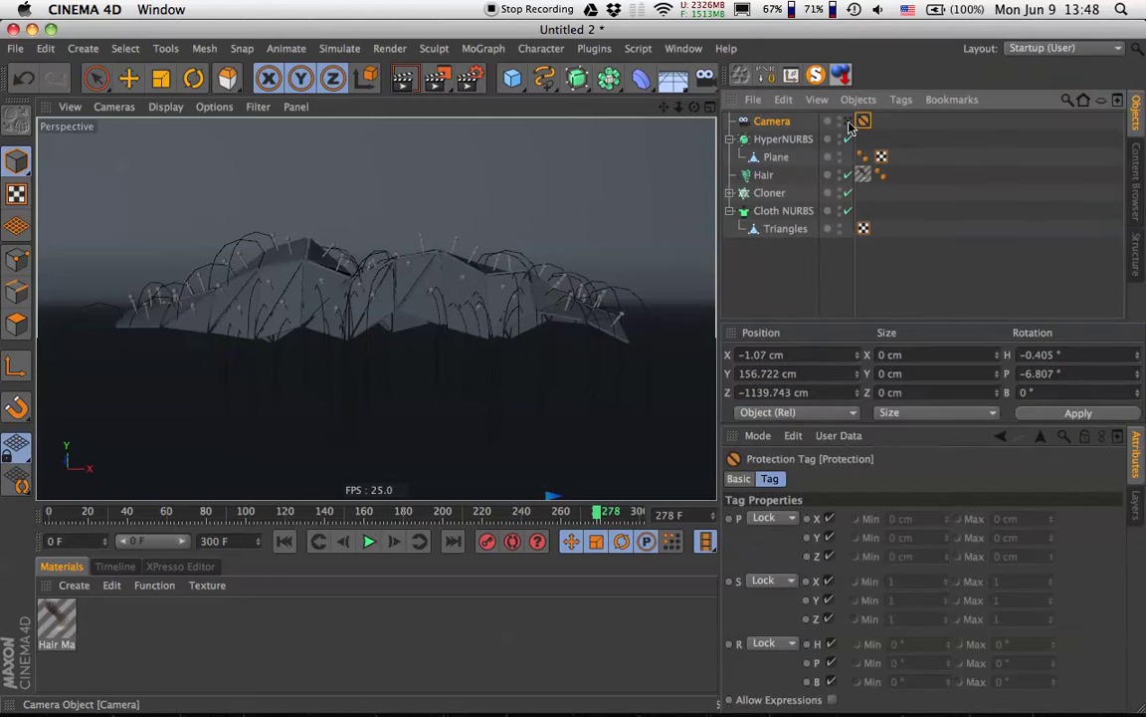
left_click_drag(368, 320, 535, 267, "alt")
Apply Hair Collider tags to the Cloth NURBS, Cloner, HyperNURBS and Camera together.
left_click(731, 139)
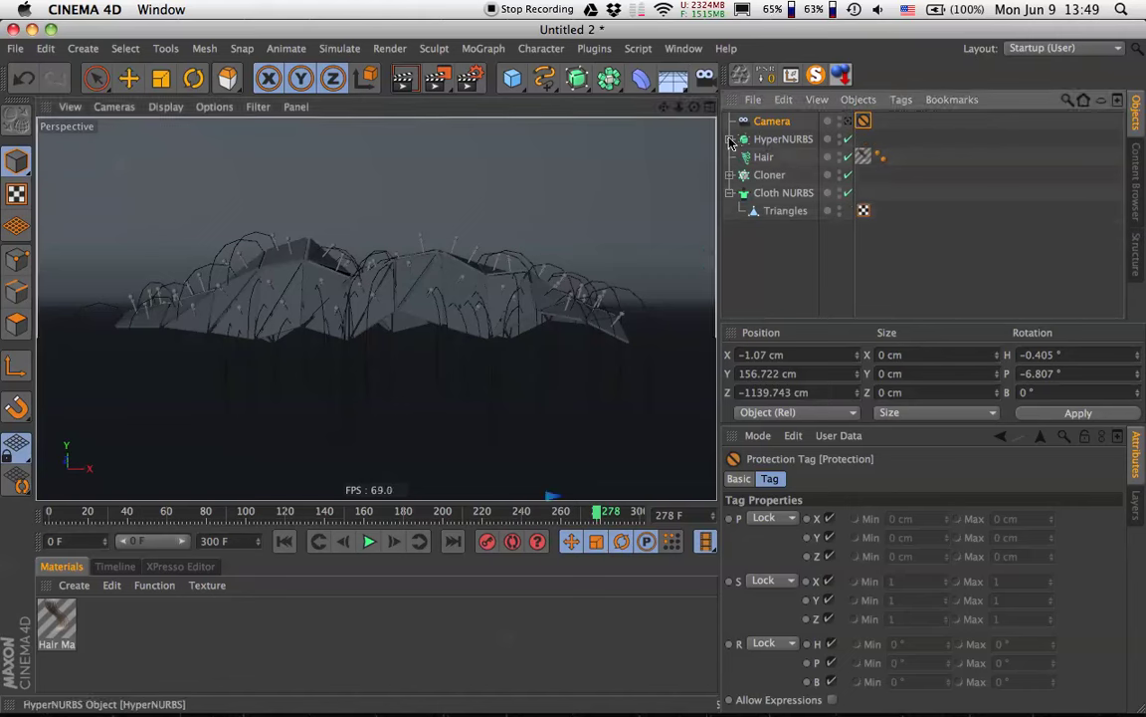
left_click(731, 194)
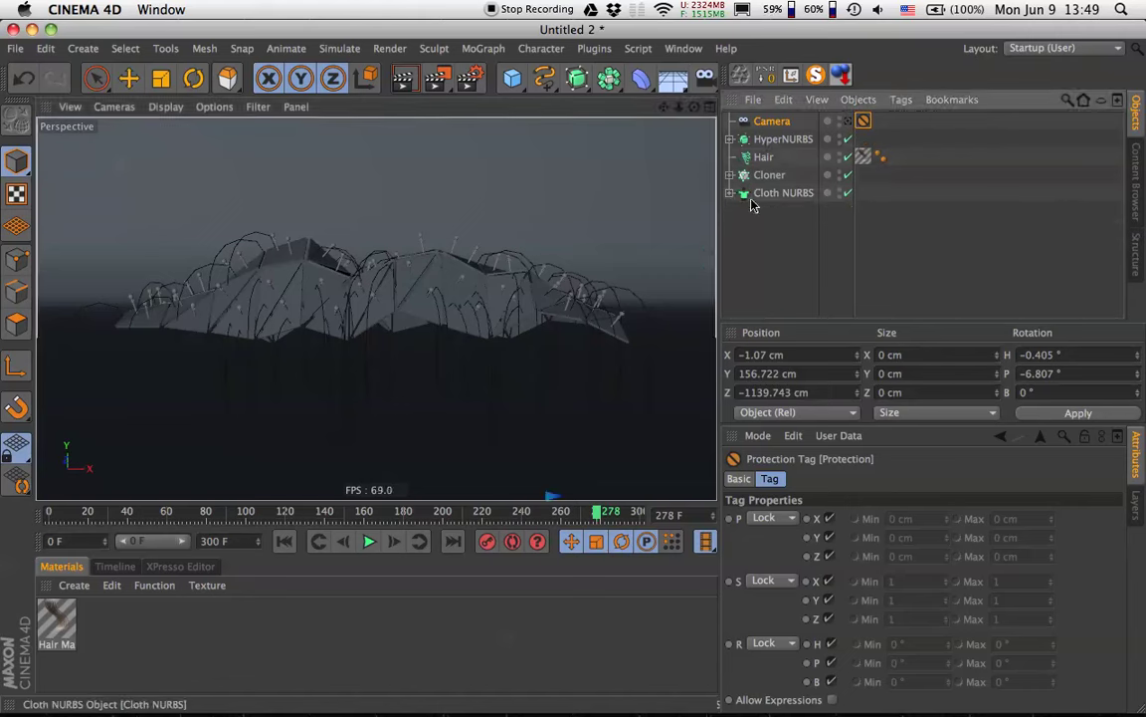
left_click(773, 194, "shift")
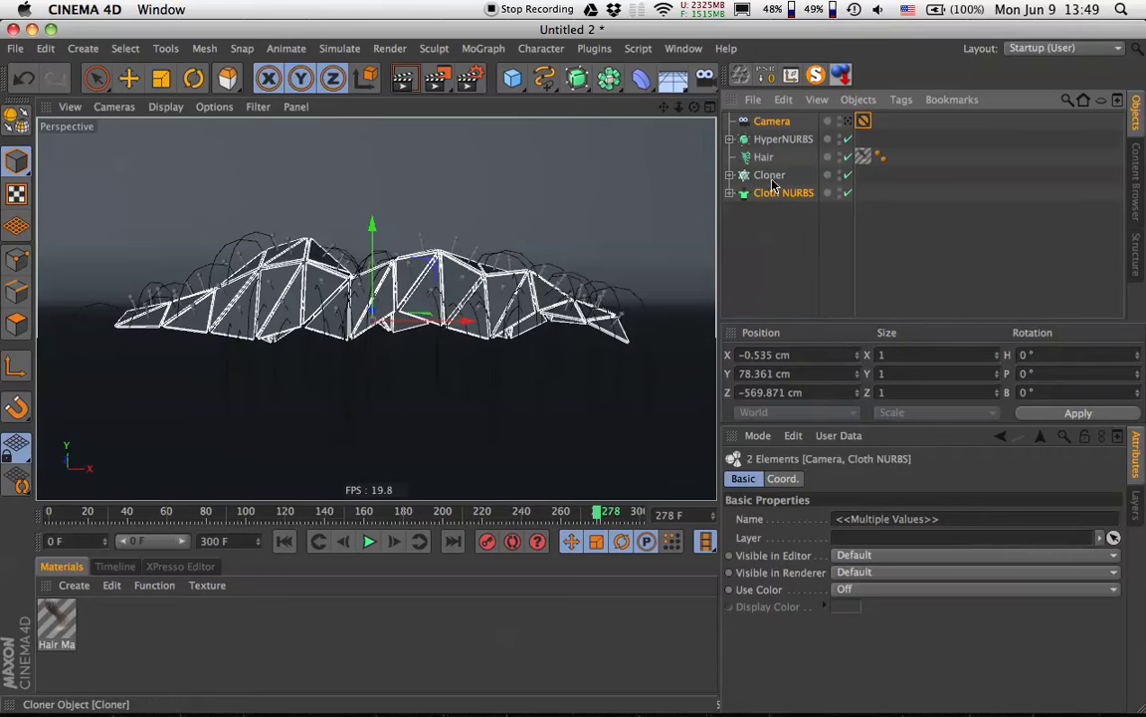
left_click(771, 176, "shift")
left_click(778, 141, "shift")
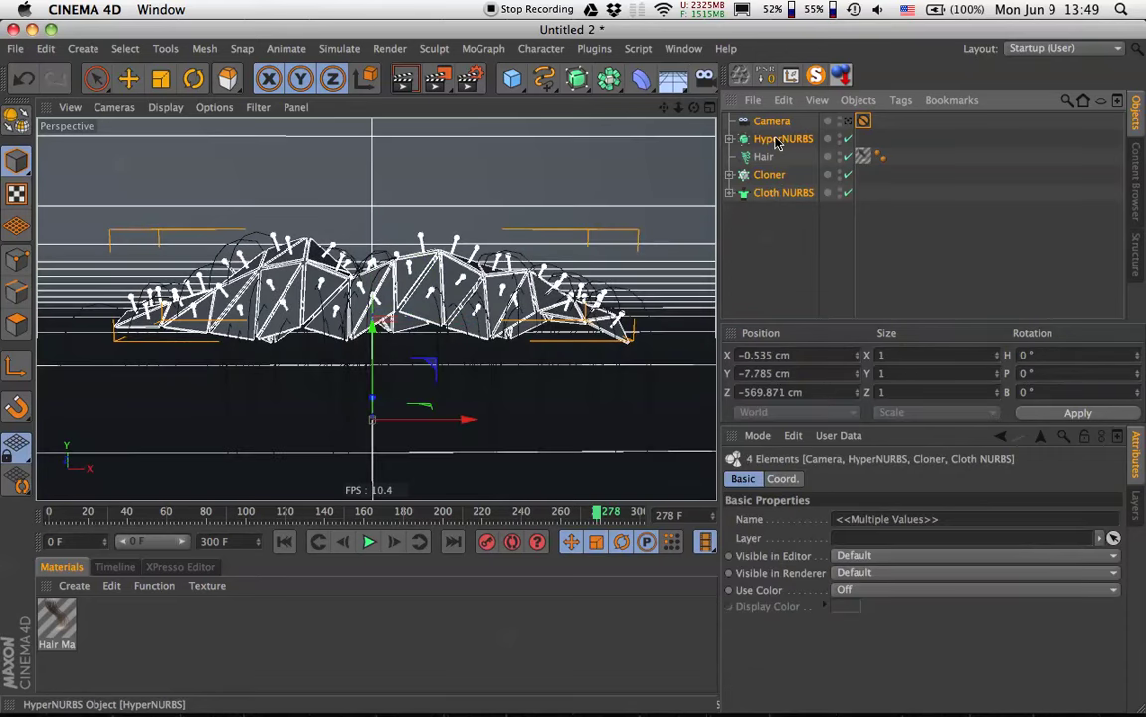
right_click(779, 142)
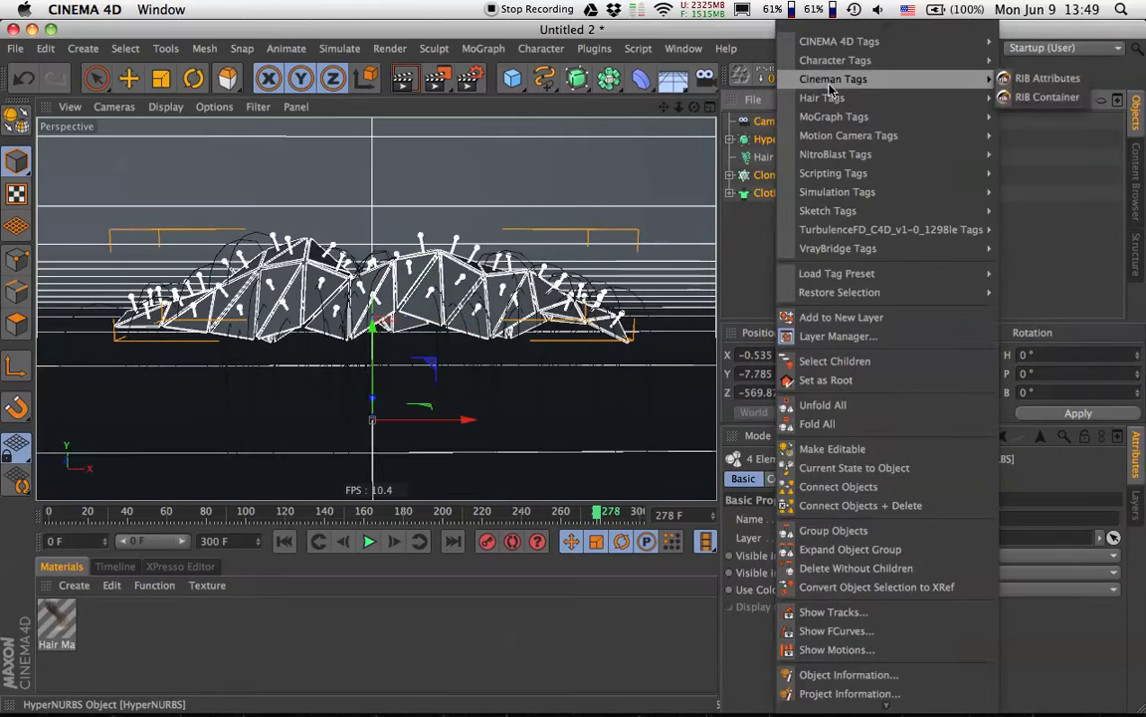
mouse_move(827, 98)
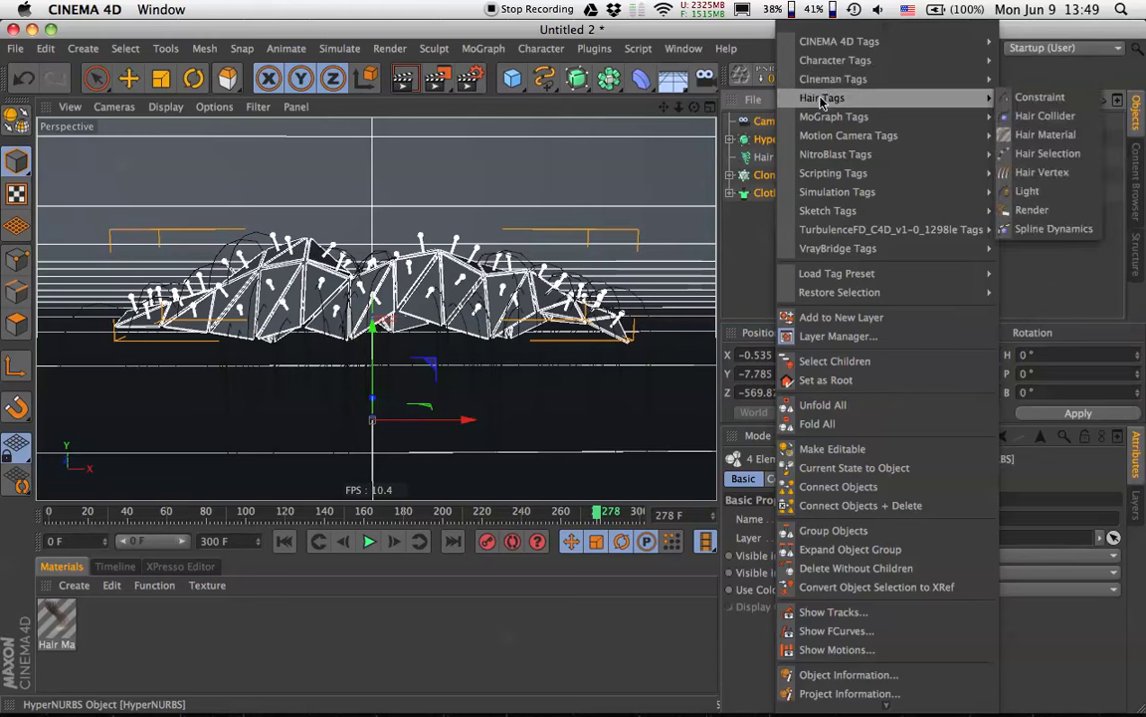
left_click(1047, 115)
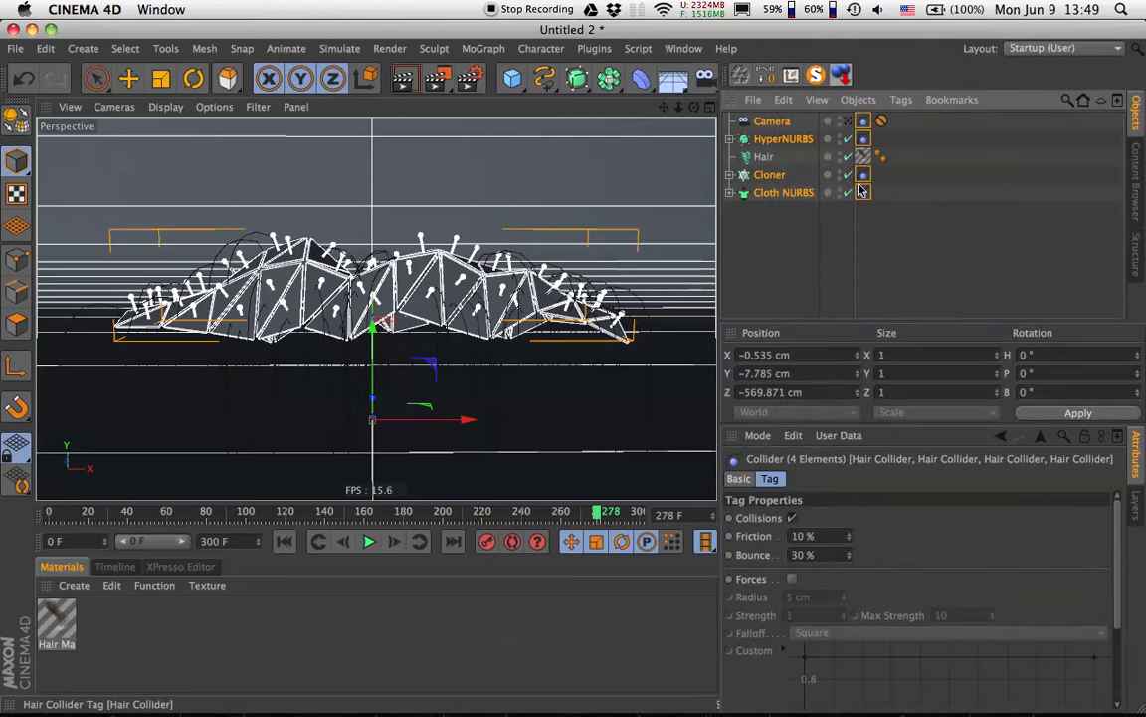
Delete the Hair Collider tag from the Camera.
left_click(872, 127)
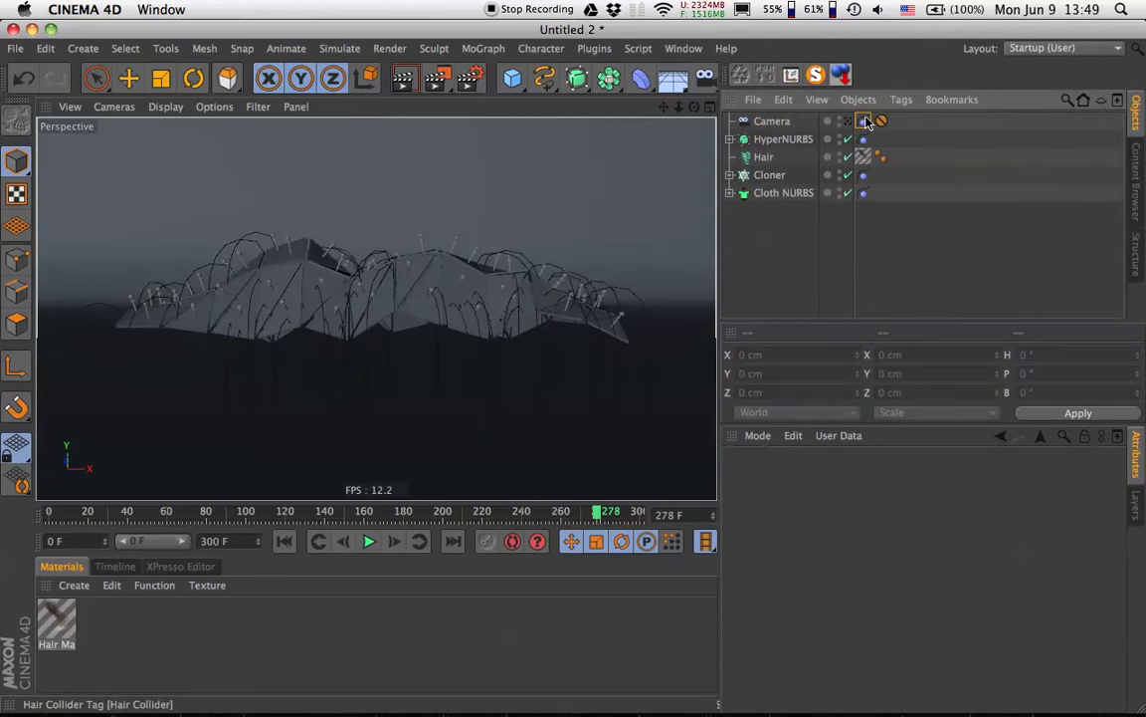
left_click(863, 121)
key("Delete")
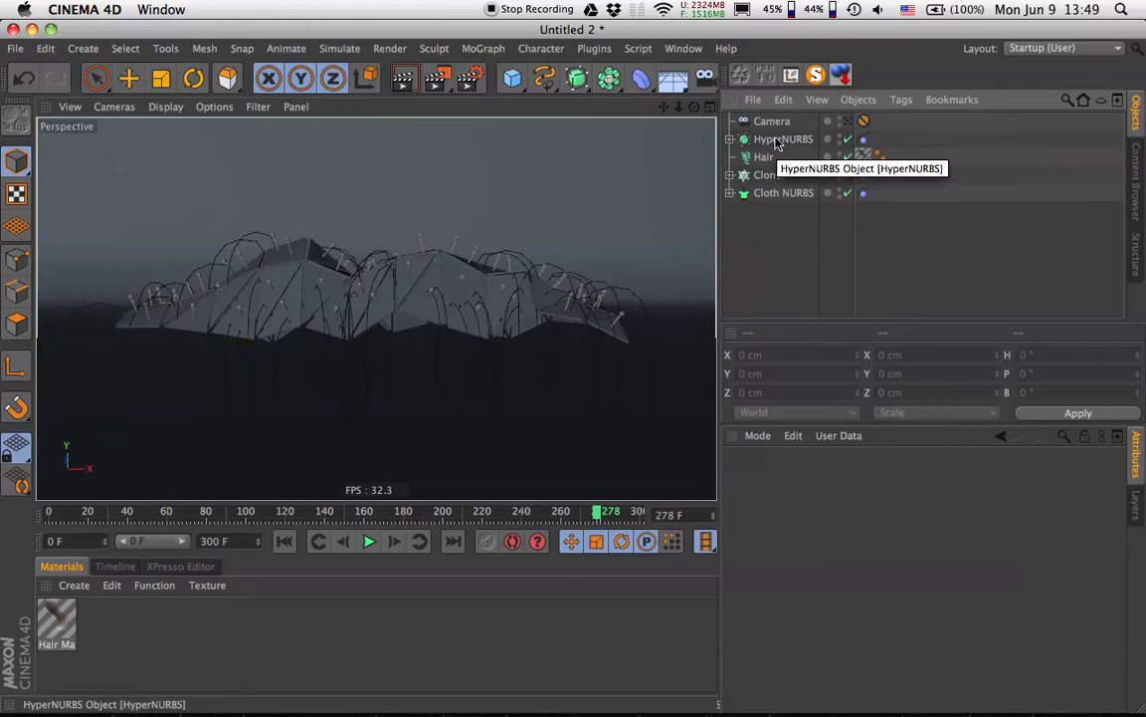
left_click(731, 194)
left_click(732, 194)
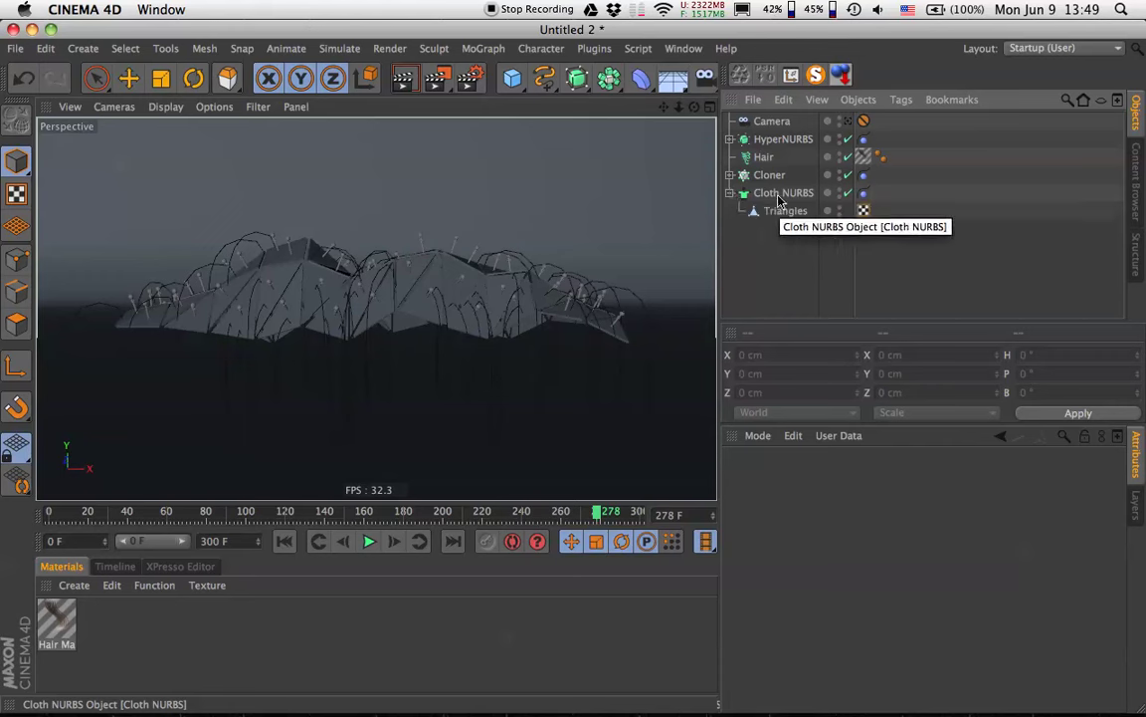
left_click(731, 194)
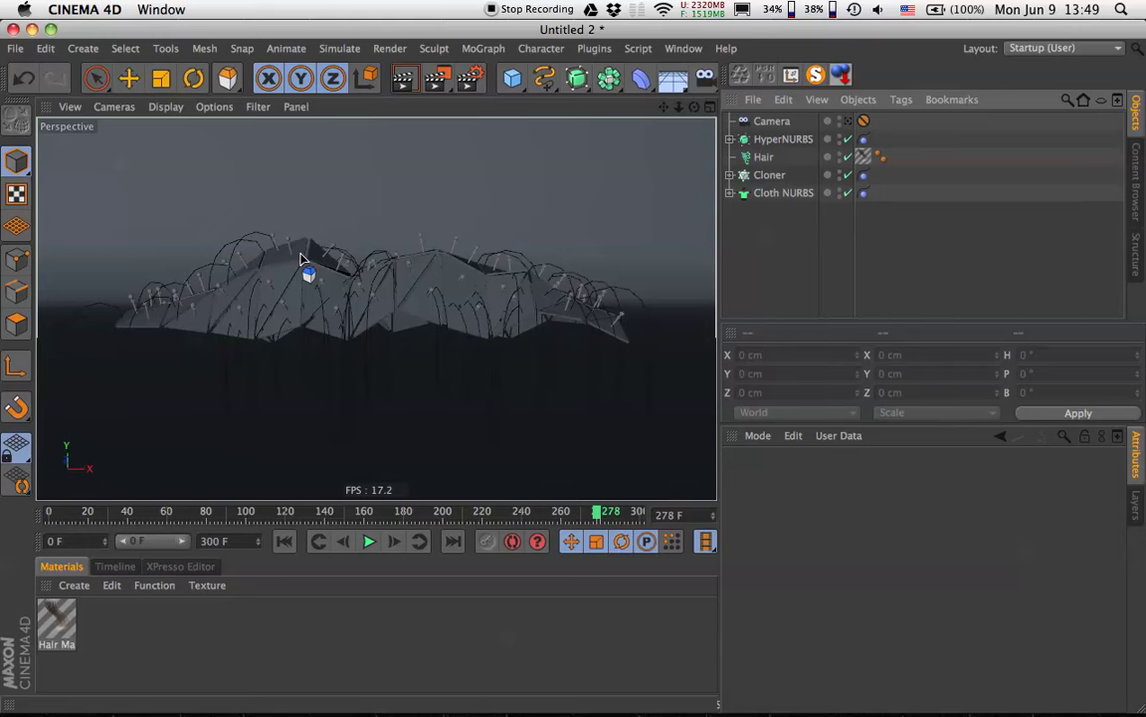
Inspect the Hair object's advanced dynamics settings.
left_click(764, 157)
left_click(751, 494)
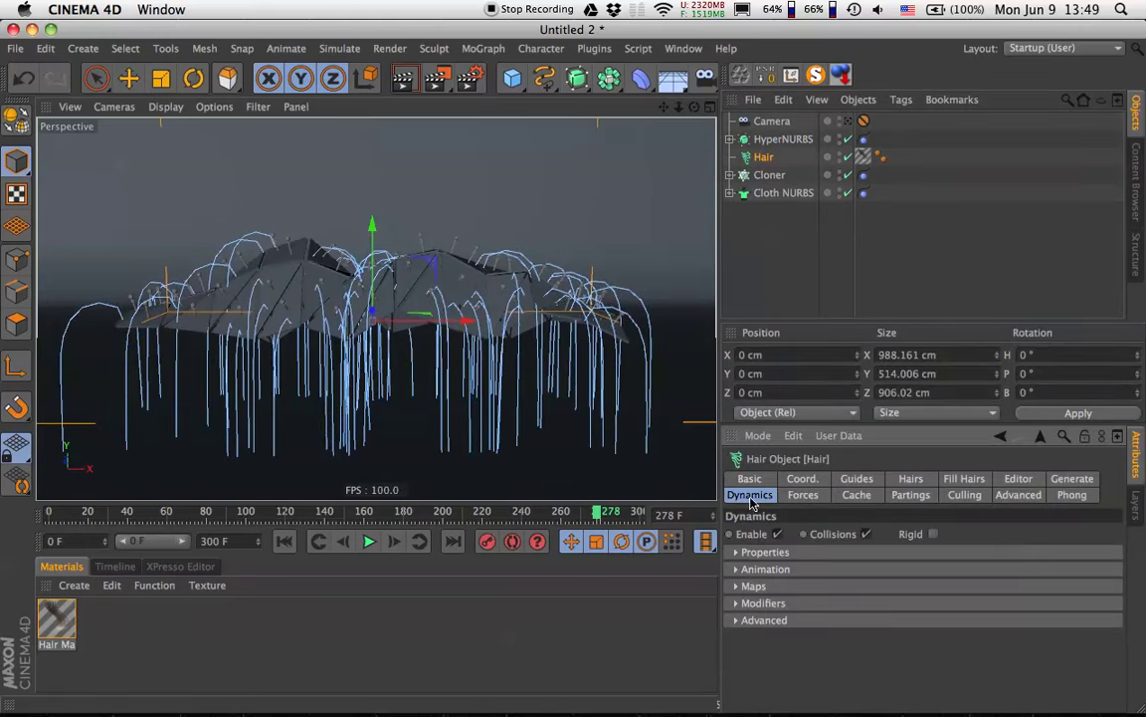
left_click(737, 620)
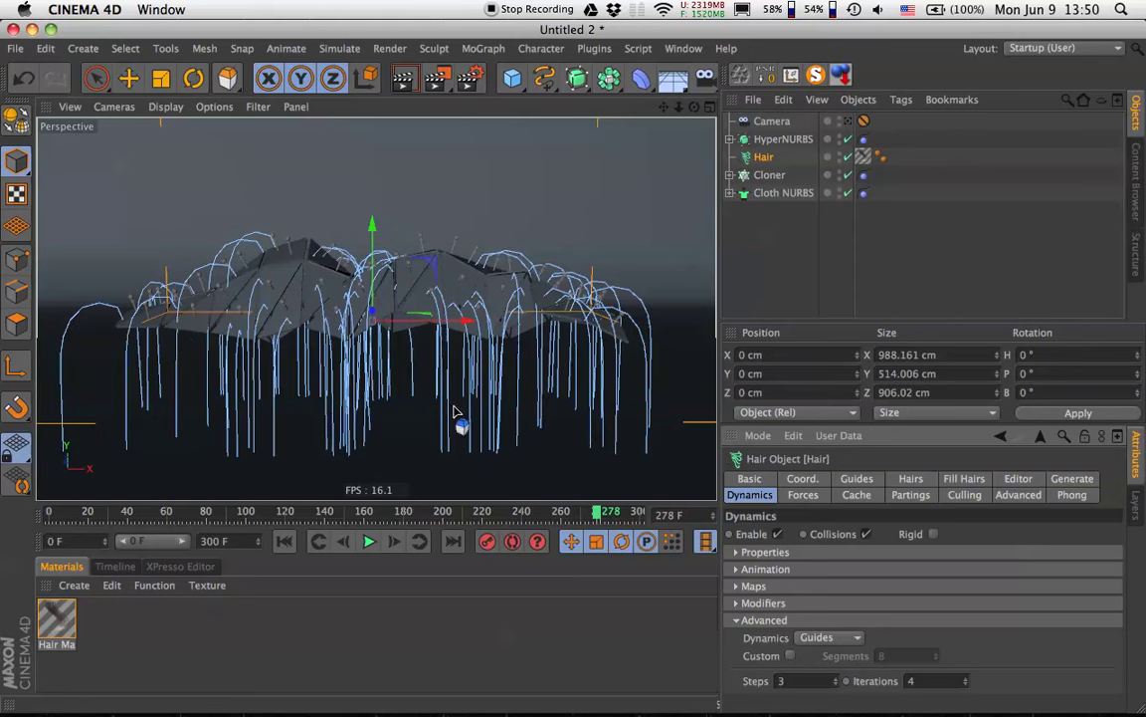
left_click(742, 234)
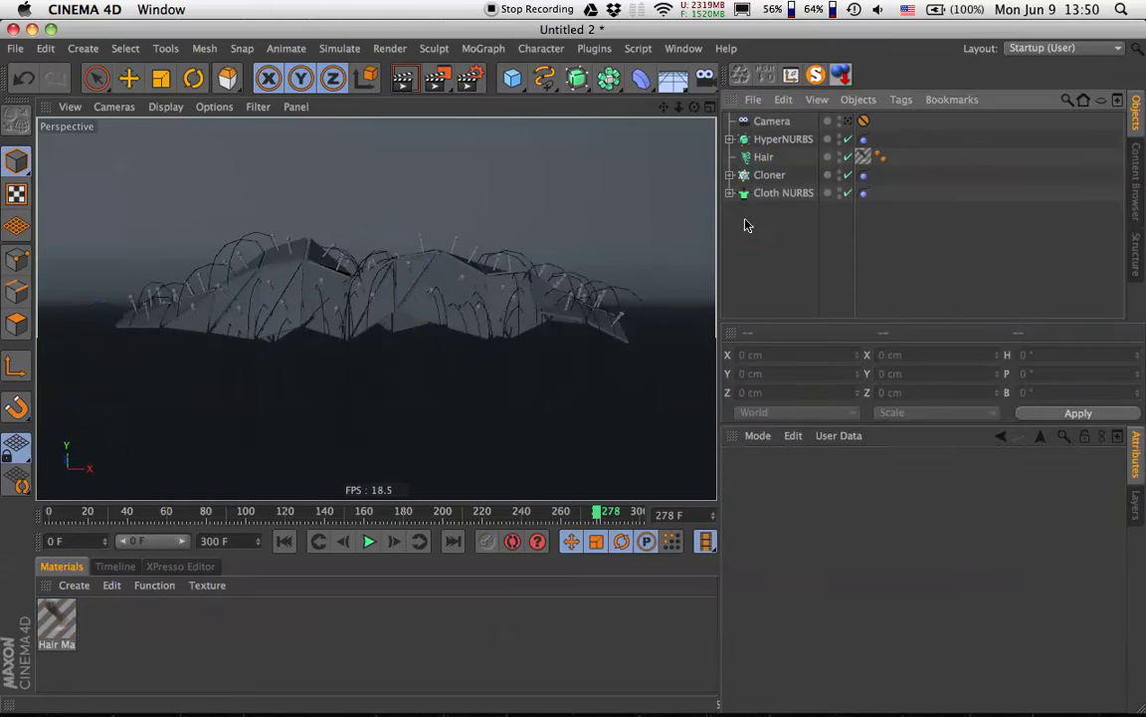
Play the hair simulation from frame 0, stop it at frame 175 and render the view.
left_click(283, 541)
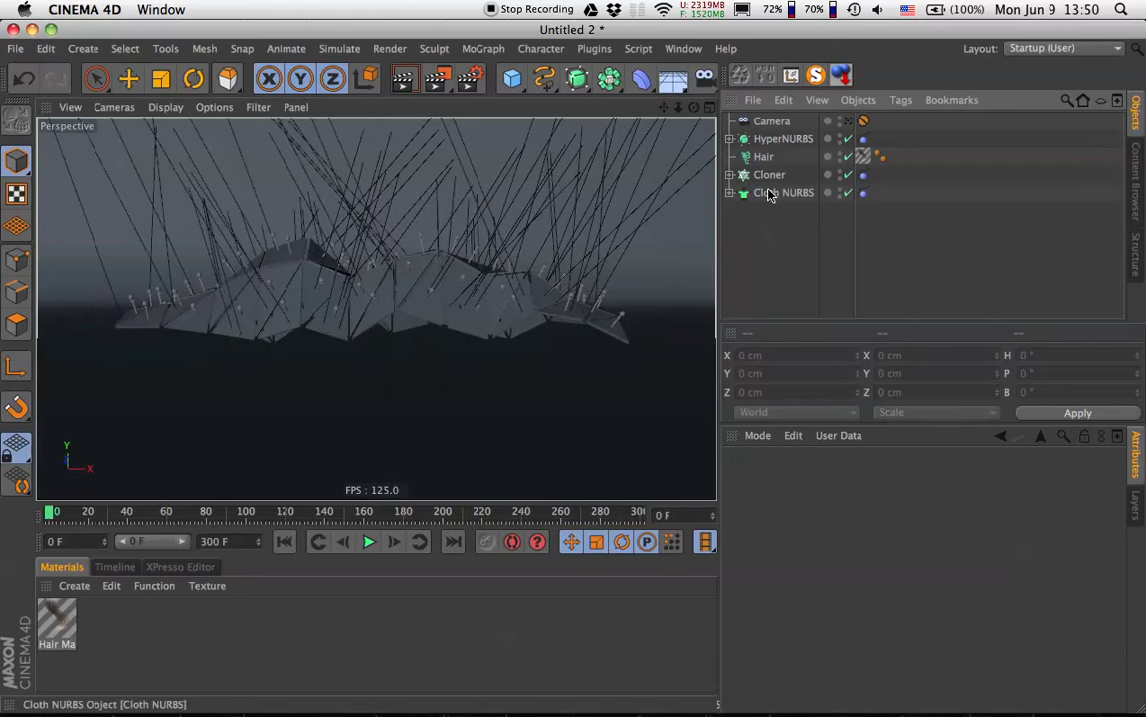
left_click(369, 541)
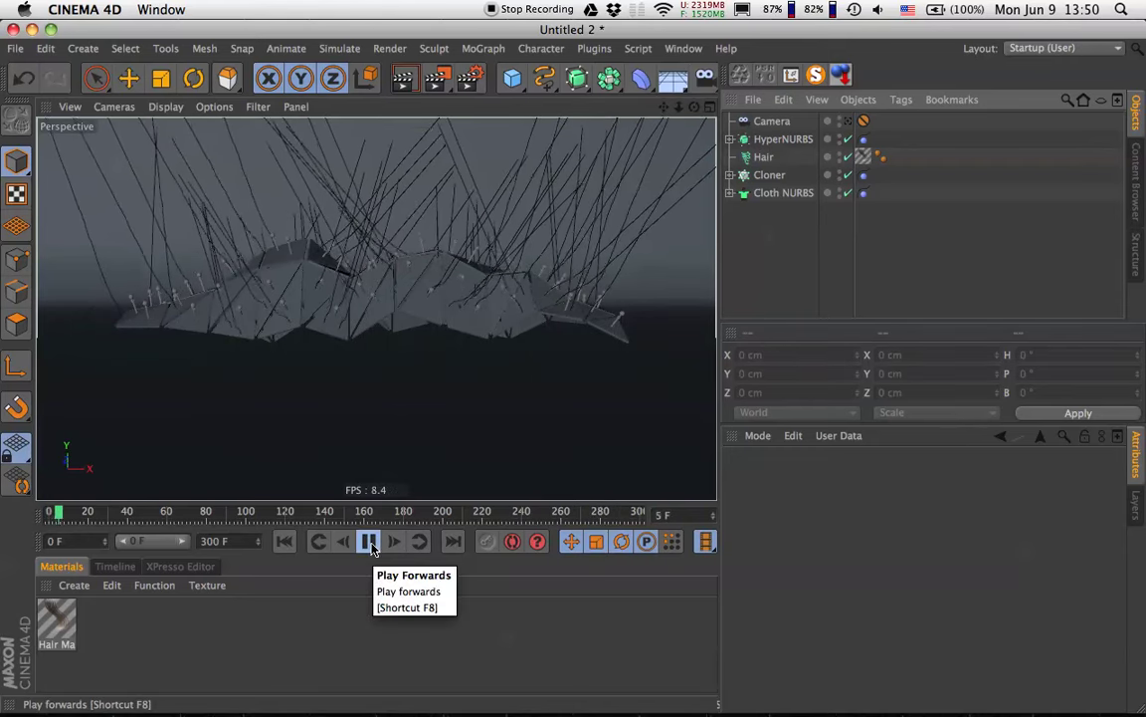
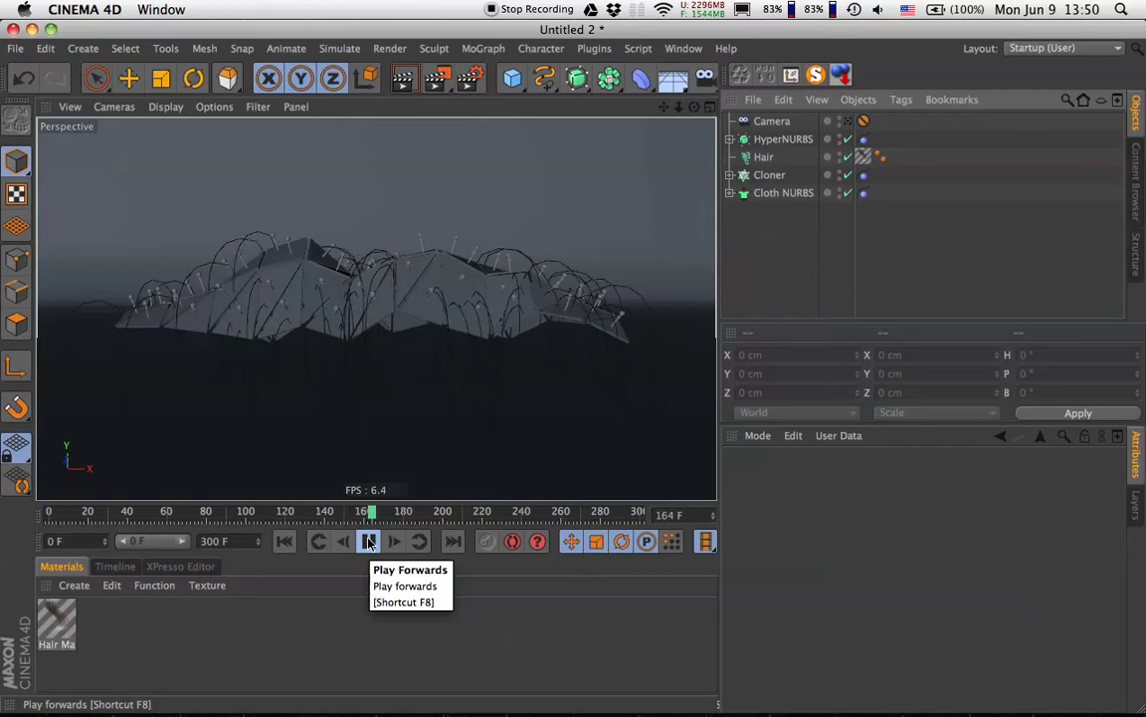
left_click(368, 540)
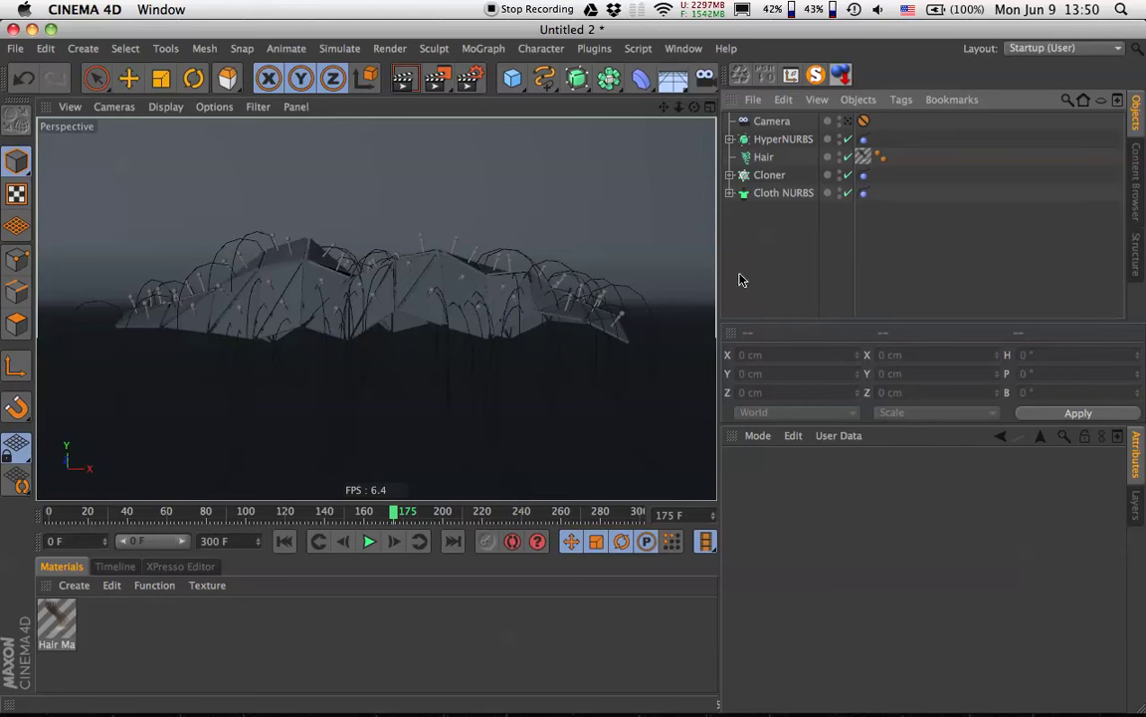
left_click(402, 78)
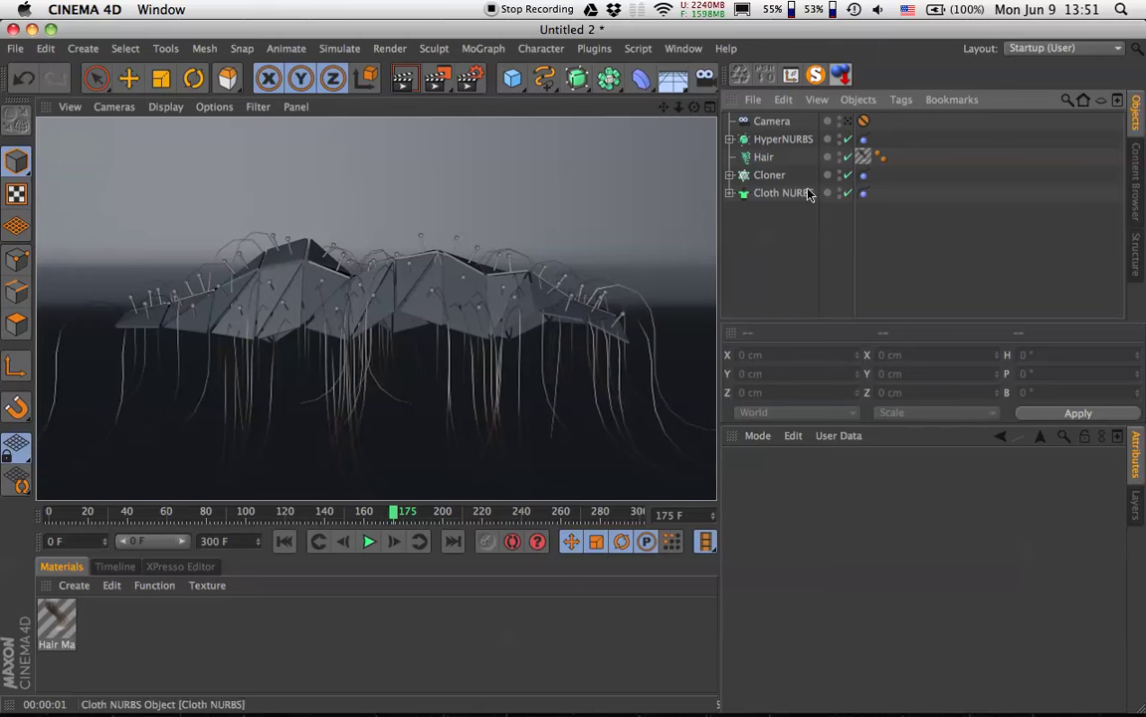
Check the Hair object's guide and hair segment settings and render the view again.
left_click(772, 193)
left_click(764, 158)
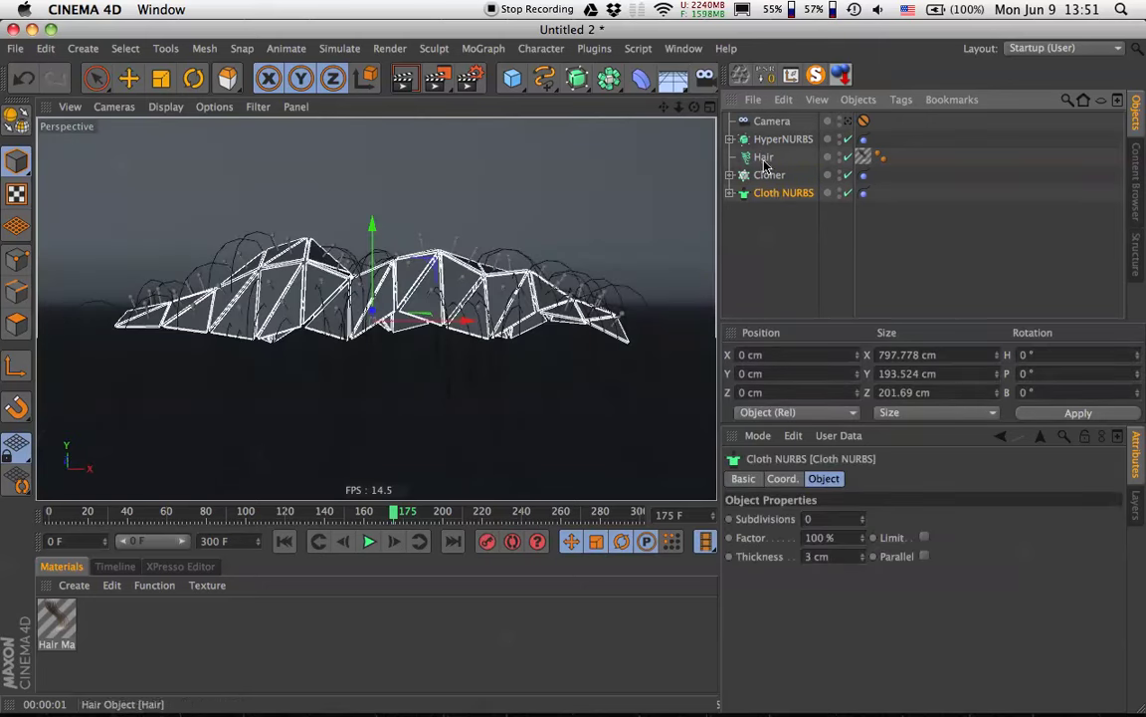
left_click(857, 479)
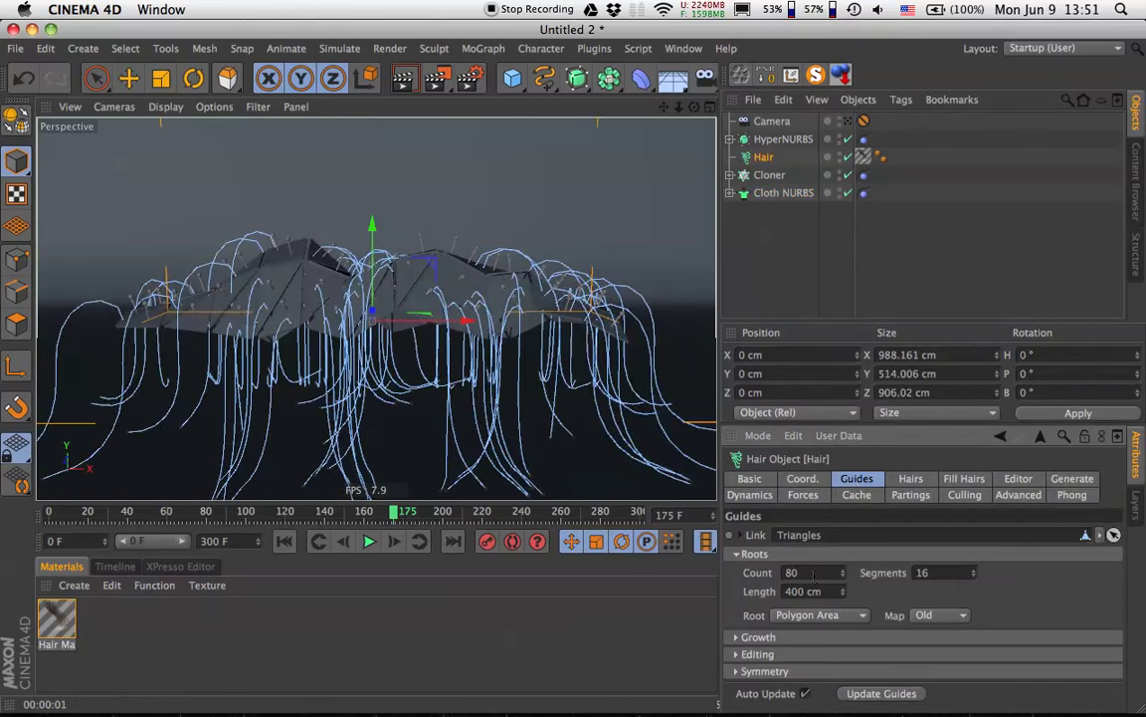
double_click(937, 572)
left_click(911, 480)
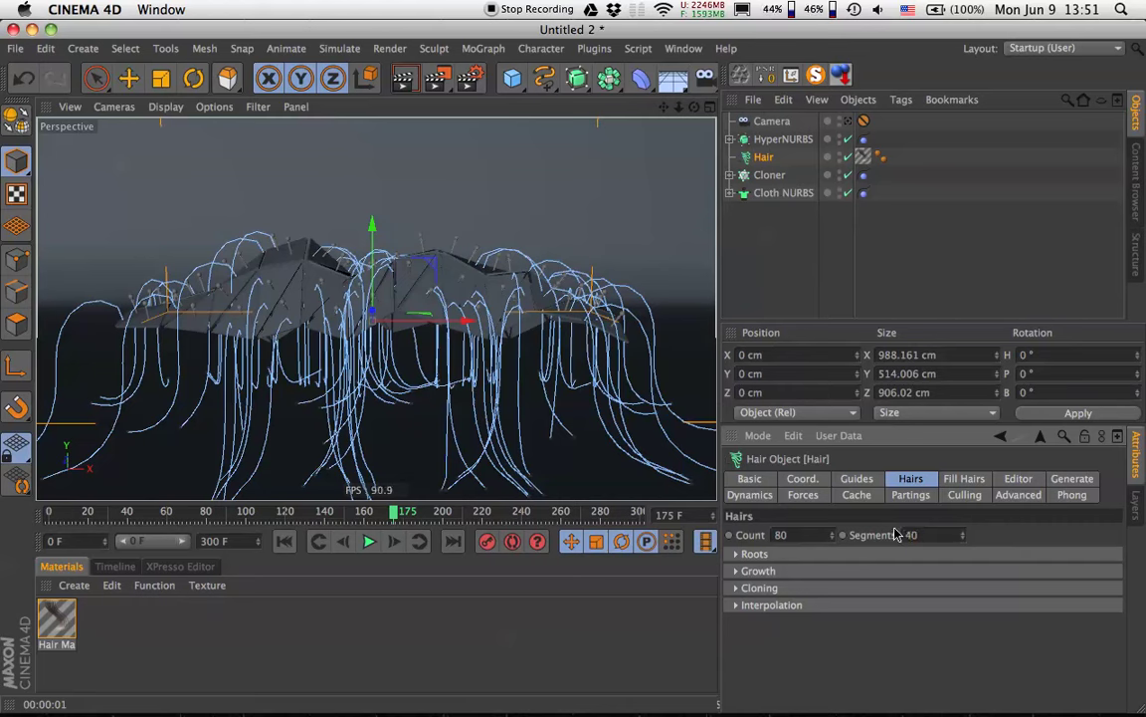
left_click(403, 77)
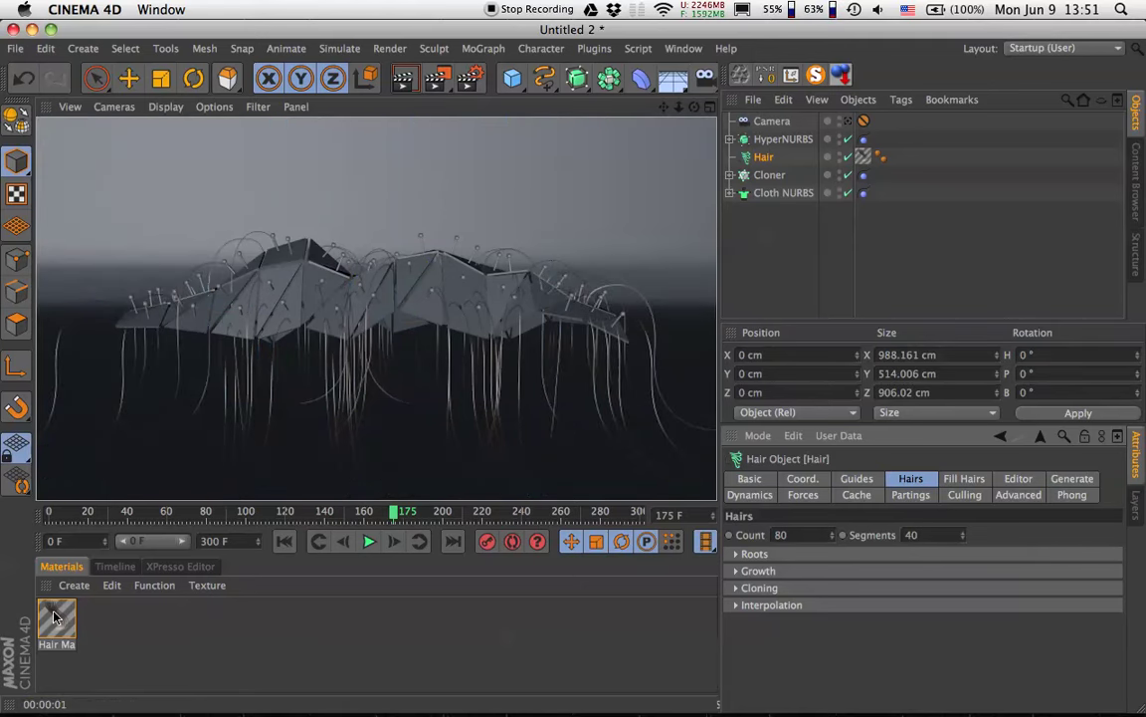
Remove the brown end knot from the Hair Mat colour gradient, keeping only the dark start colour.
double_click(56, 618)
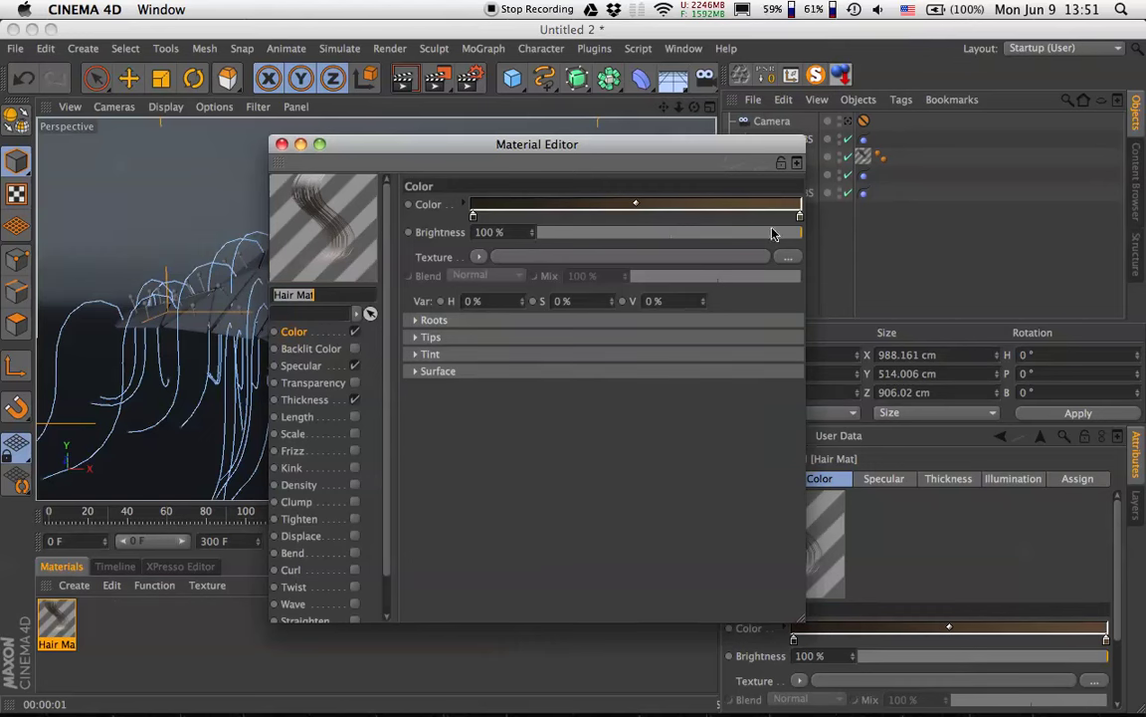
left_click_drag(803, 221, 800, 245)
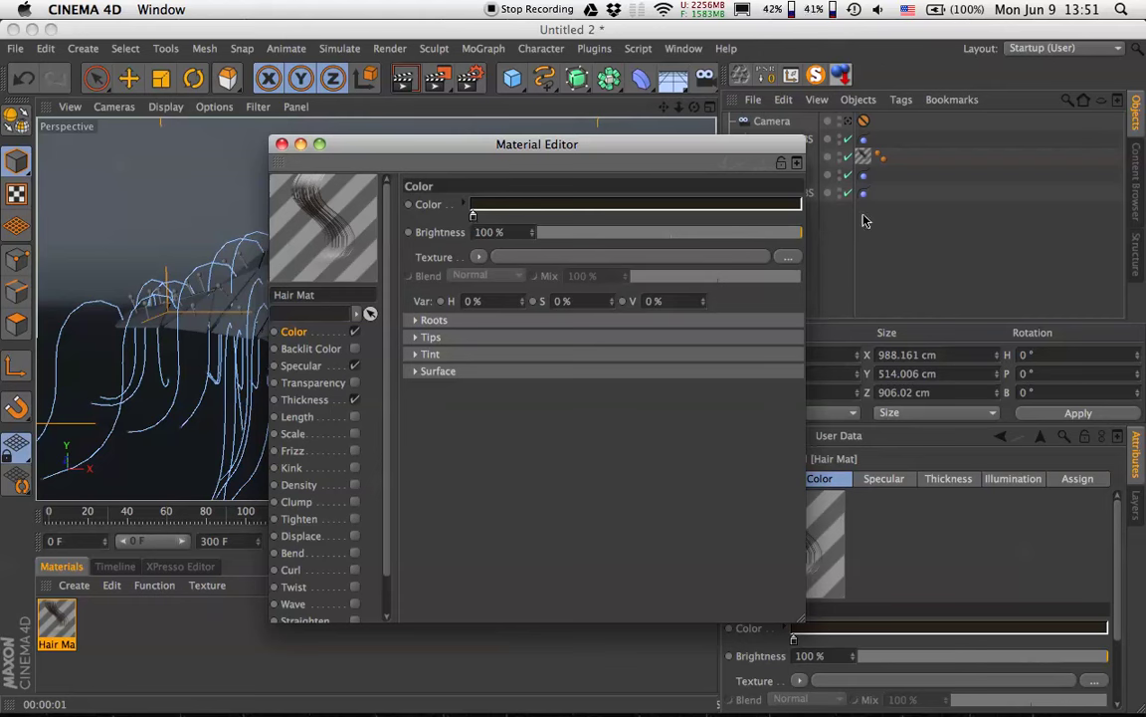
Change the Hair Mat colour to a bright pinkish red with hue about 345° and saturation and value at 100%.
double_click(474, 215)
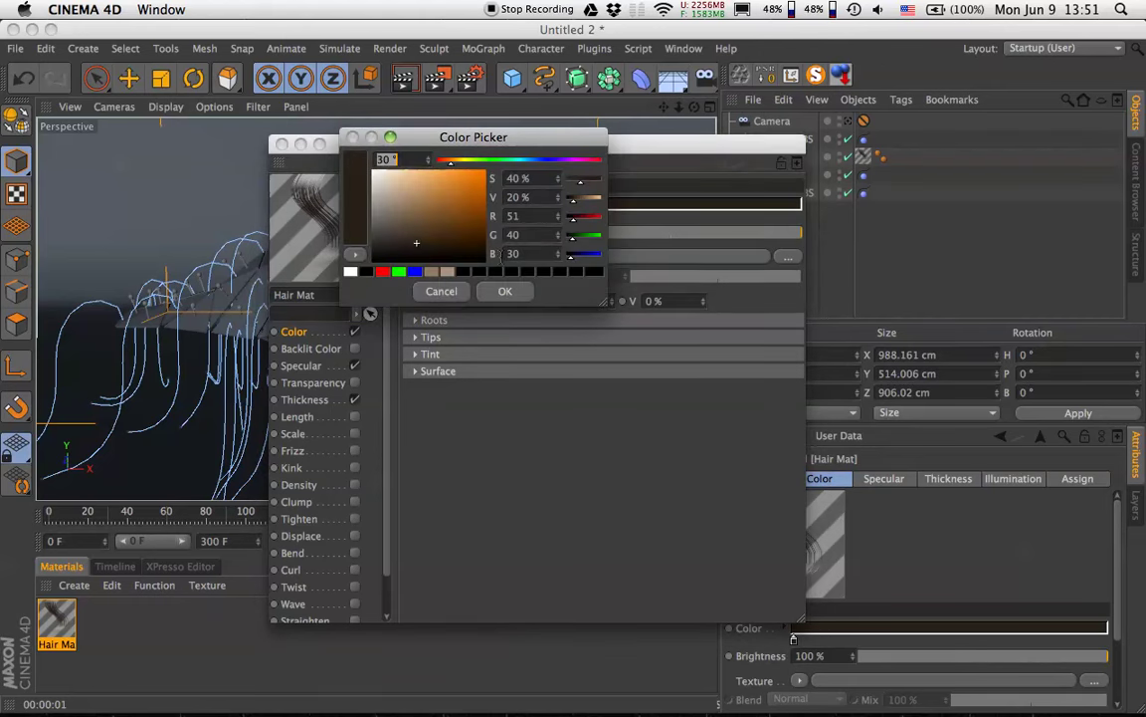
left_click_drag(444, 163, 594, 166)
left_click_drag(467, 199, 490, 169)
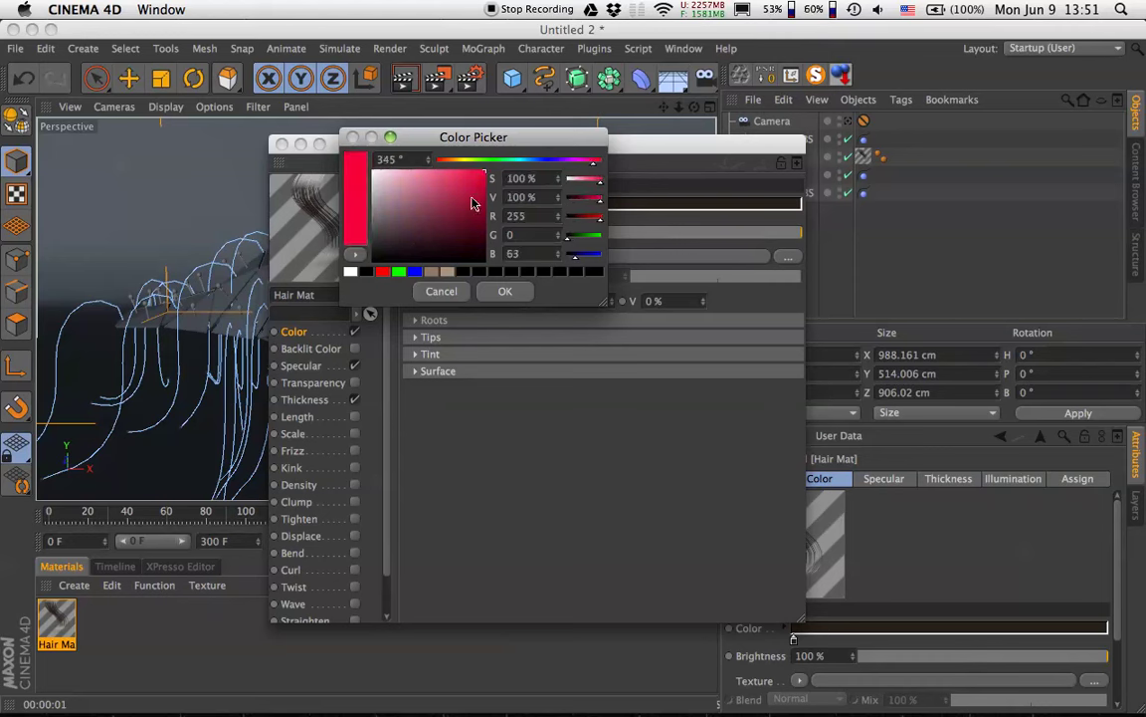
left_click_drag(591, 171, 592, 168)
left_click(504, 291)
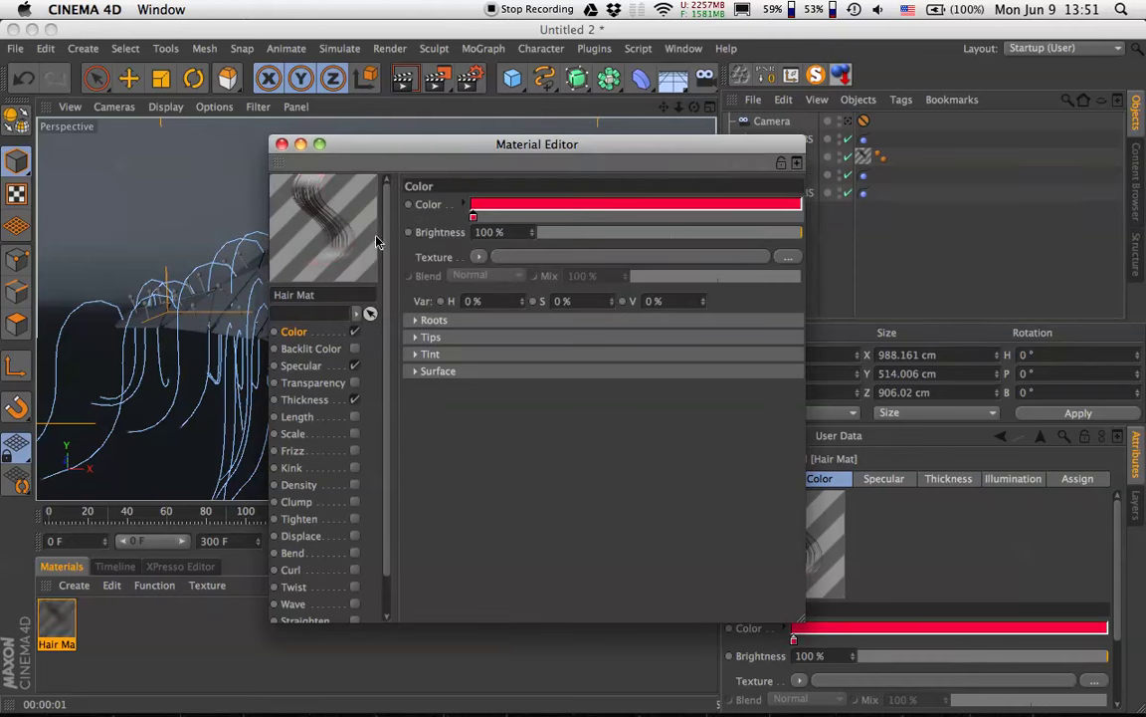
Set the Hair Mat tip thickness to 0.5 cm and render the view.
left_click(304, 401)
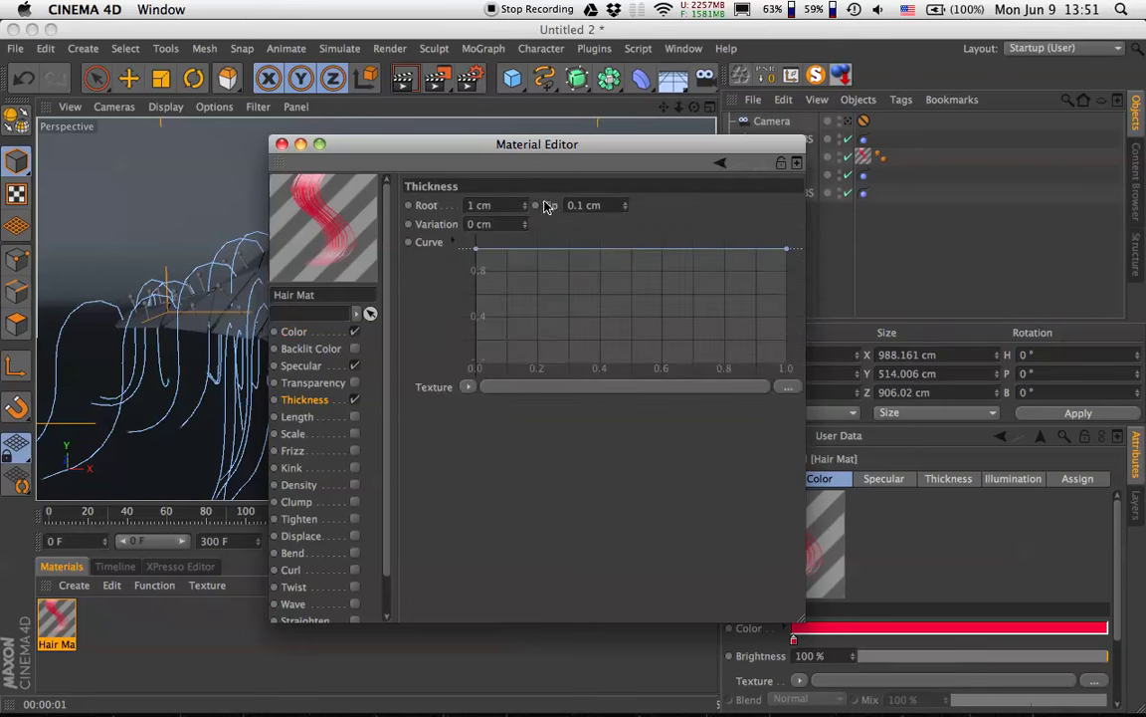
left_click_drag(599, 204, 571, 204)
type("0.5")
key("Return")
left_click(281, 144)
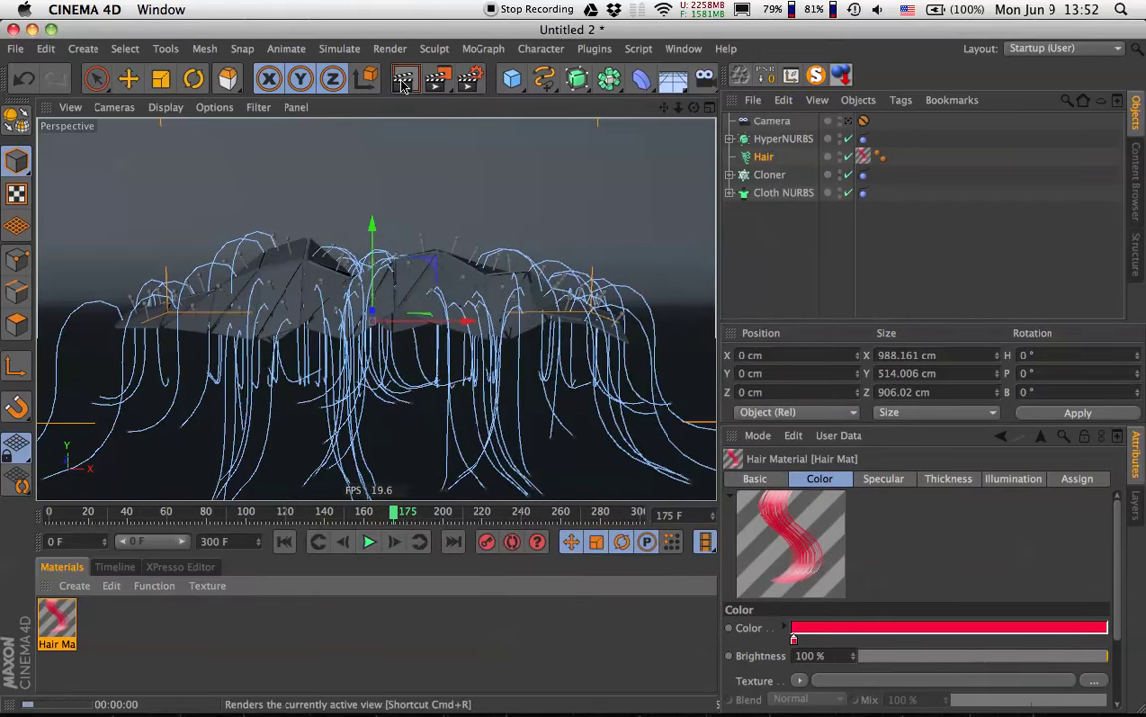
left_click(403, 84)
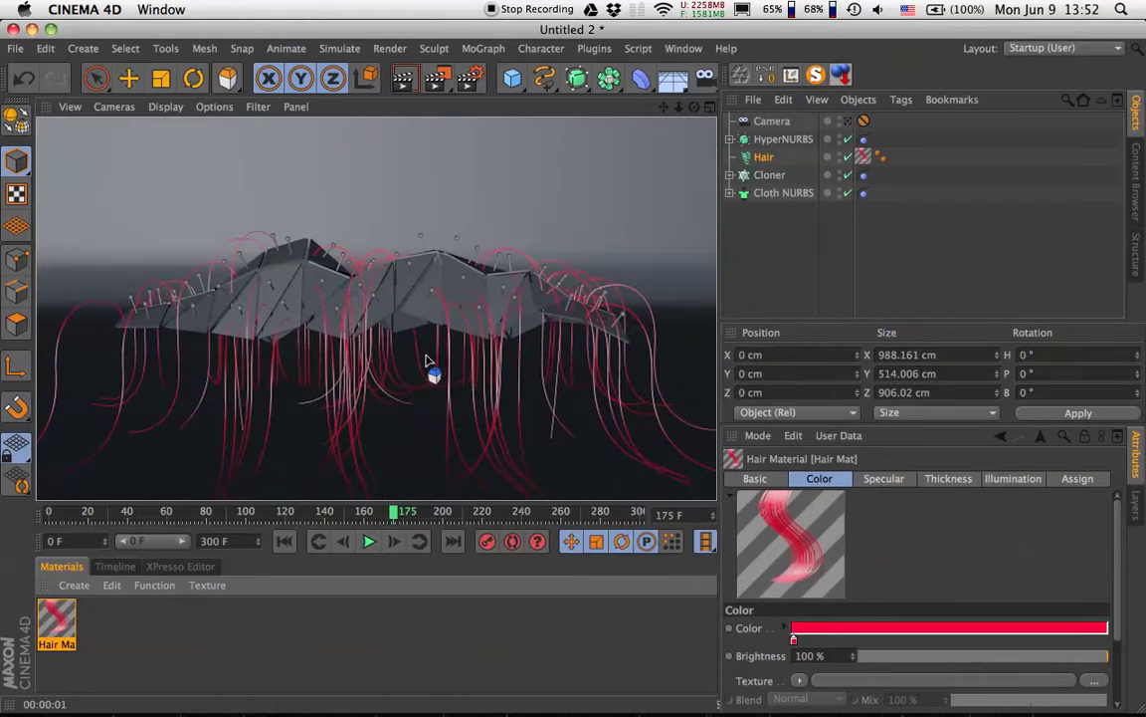
left_click(112, 633)
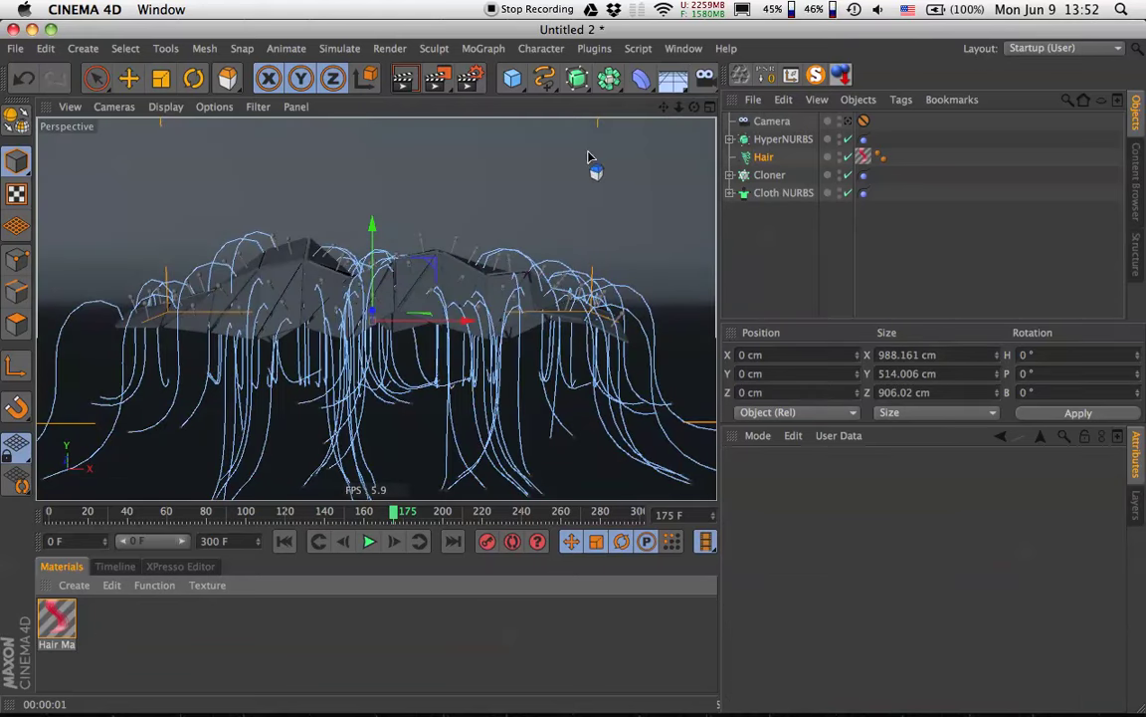
Copy the materials Mat, Mat.1 and Mat.2 from abstract_everydayallweekallyear_tut.c4d into the Untitled 2 scene.
left_click(684, 48)
left_click(716, 456)
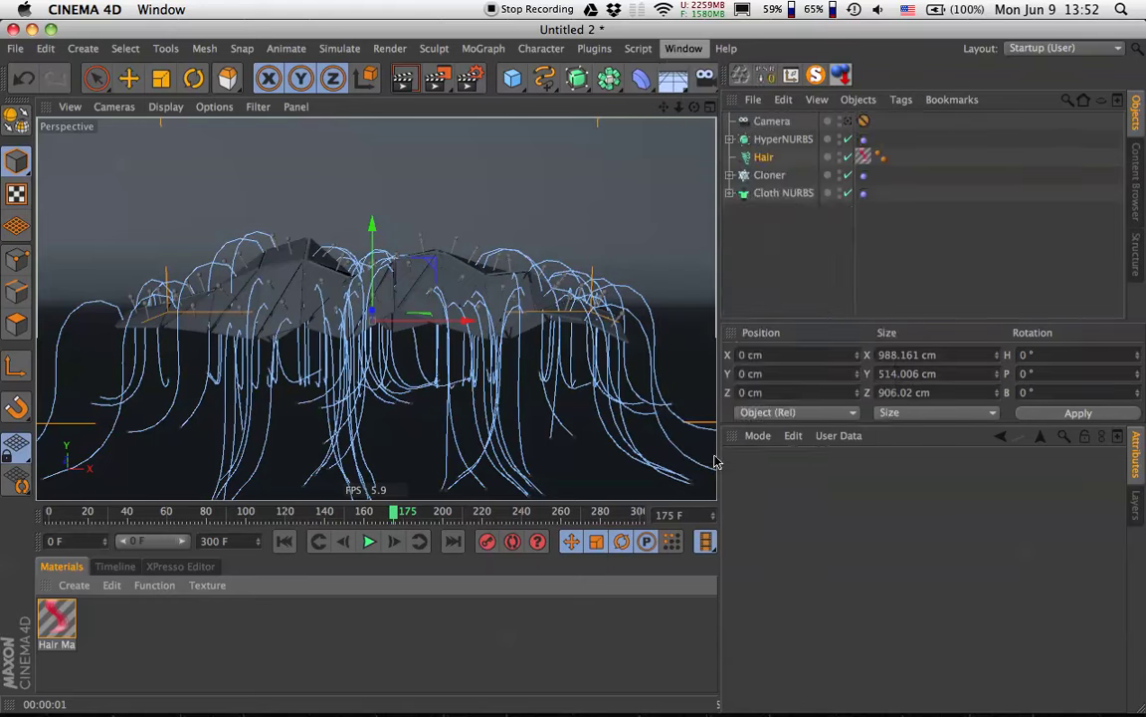
left_click_drag(77, 680, 194, 614)
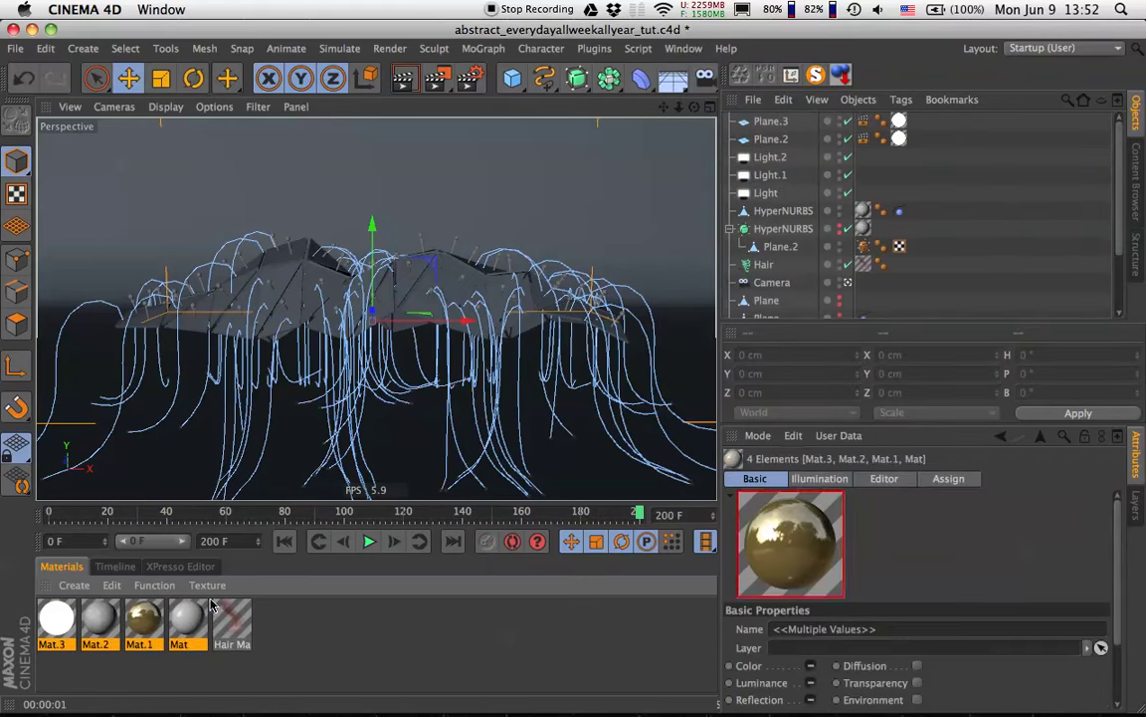
left_click_drag(84, 669, 198, 610)
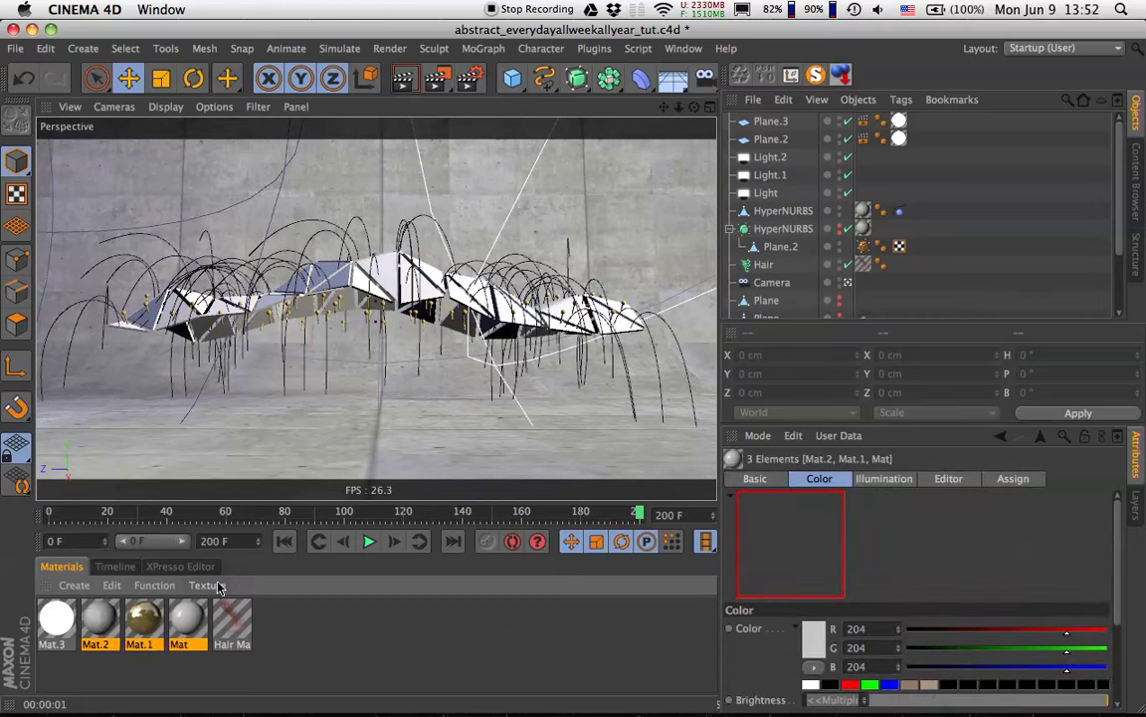
left_click(684, 48)
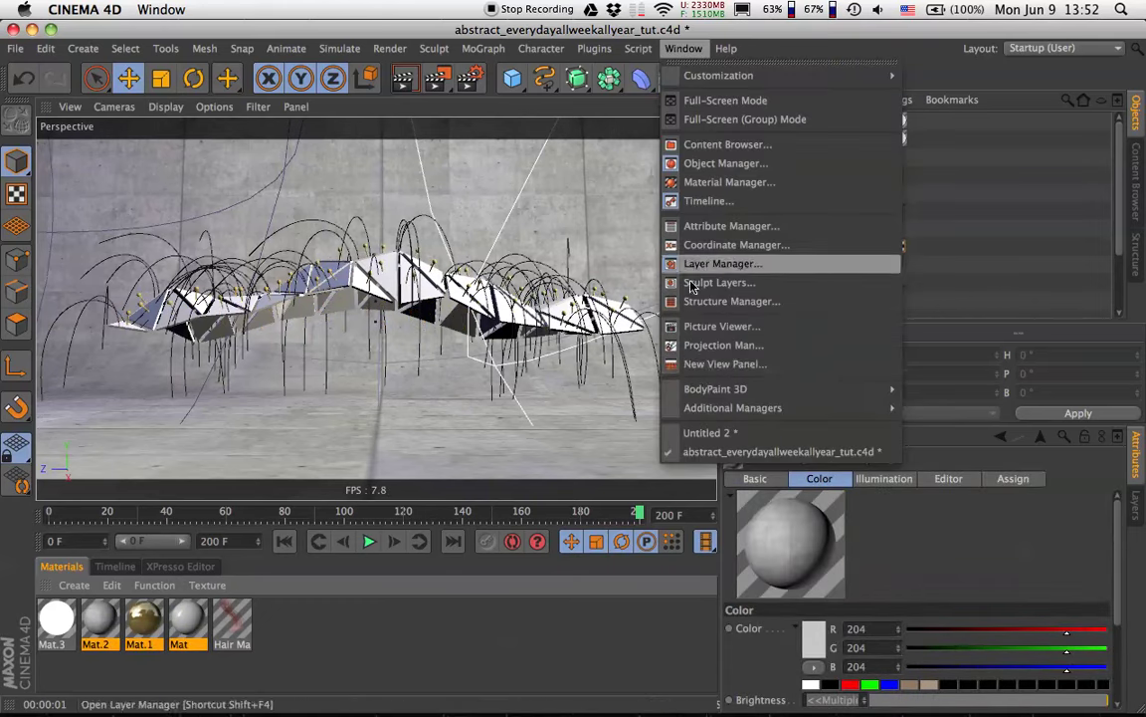
left_click(718, 433)
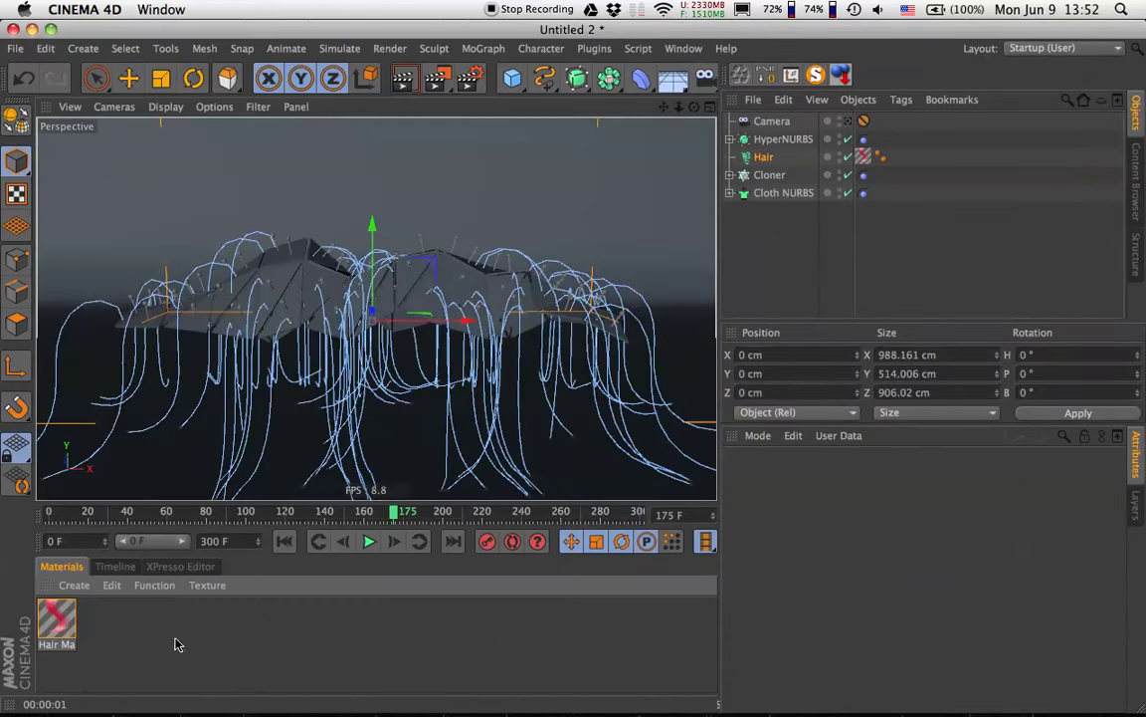
key("super+v")
left_click(112, 667)
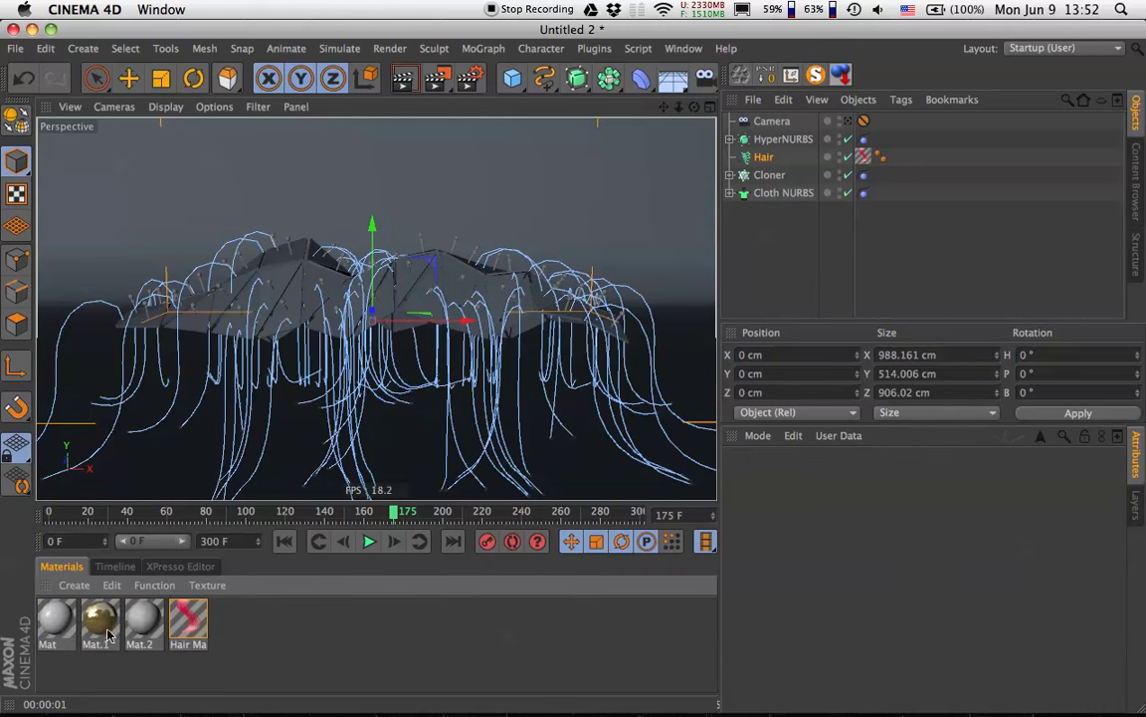
Apply the gold Mat.1 material to the Cloner and check it through its colour and reflection settings and a view render.
left_click_drag(99, 622, 831, 179)
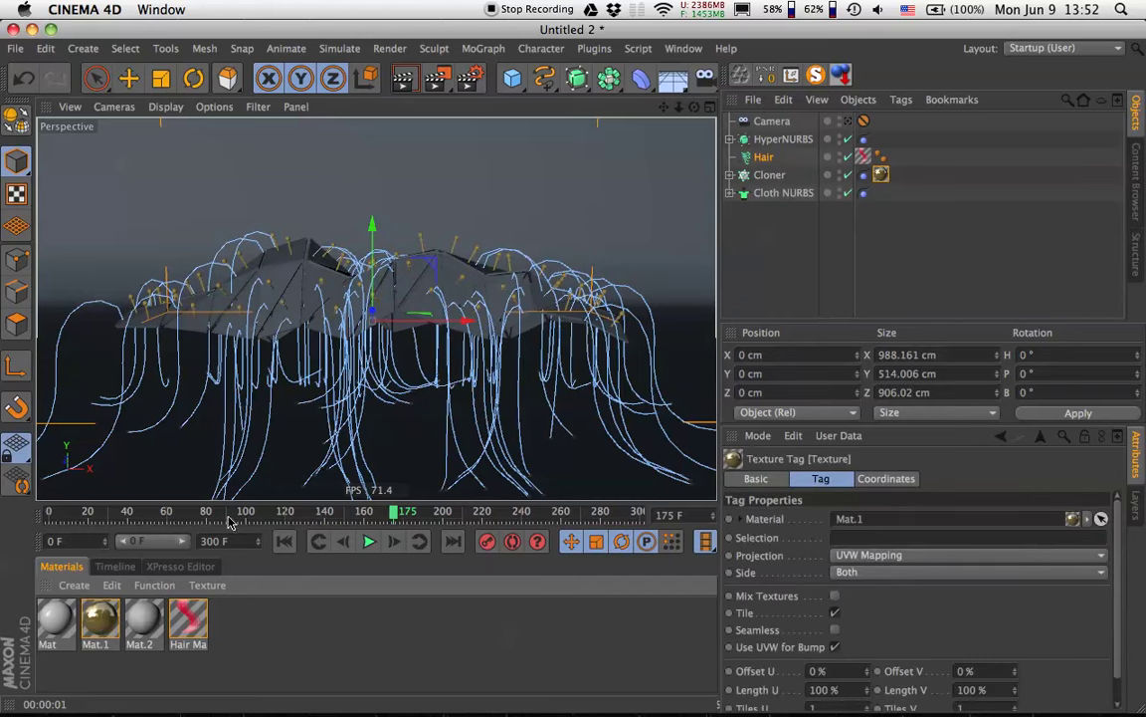
double_click(99, 619)
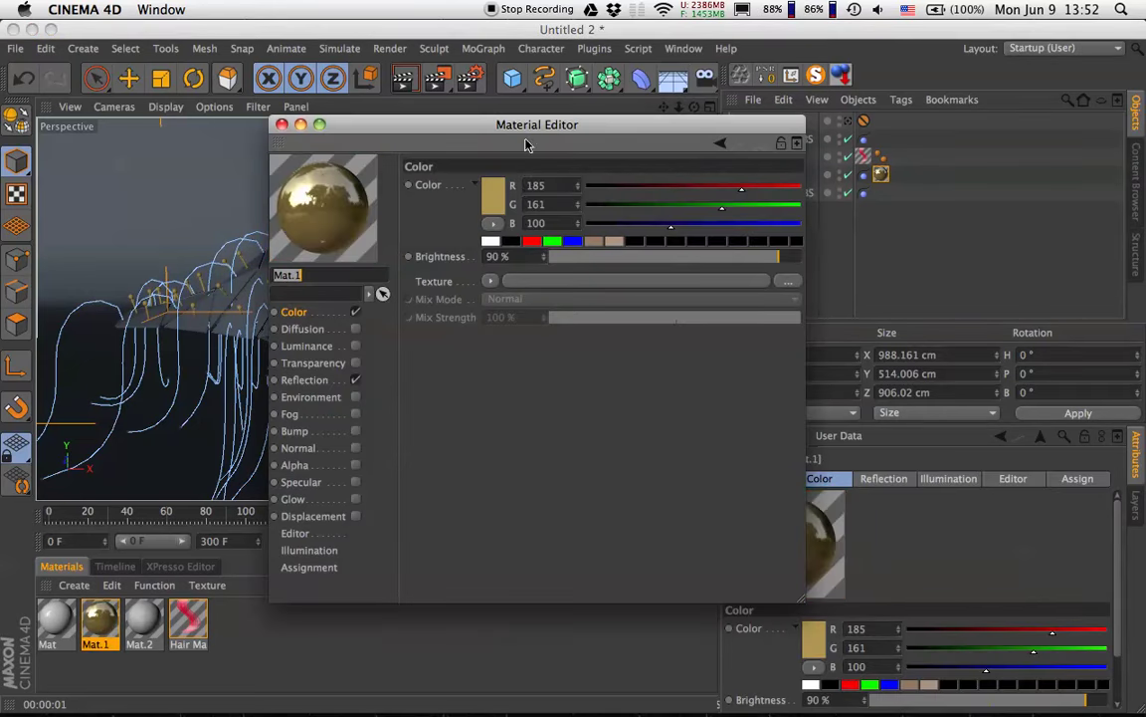
left_click_drag(472, 124, 500, 135)
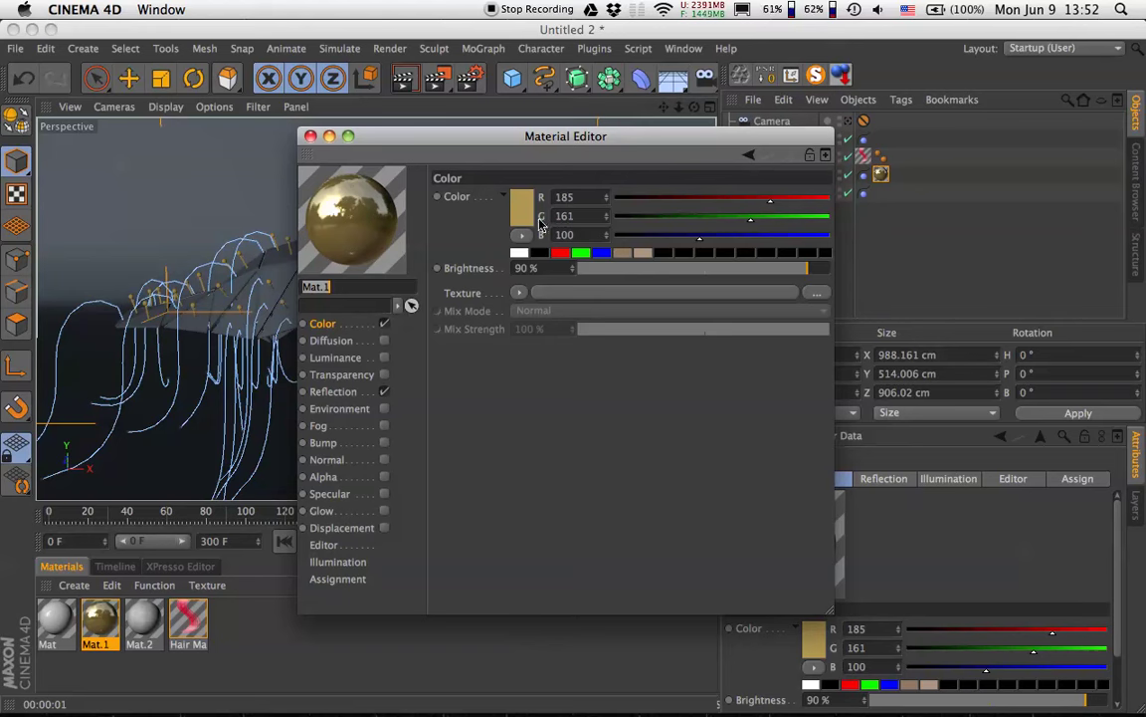
left_click(335, 393)
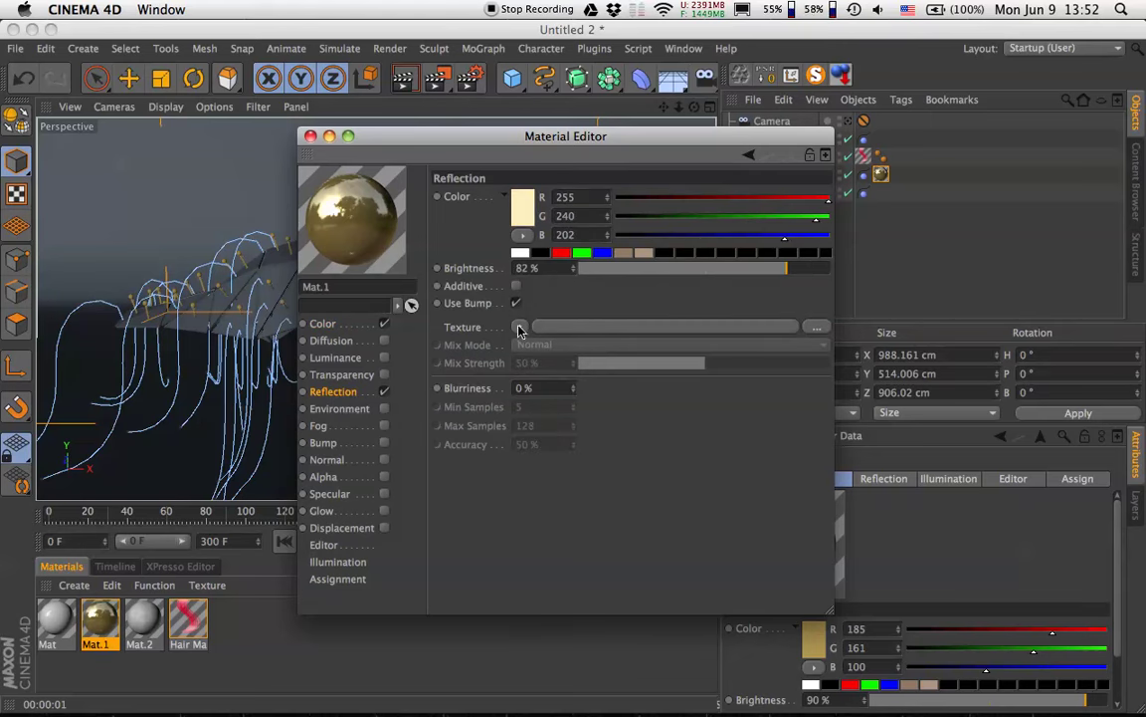
double_click(545, 268)
left_click(310, 135)
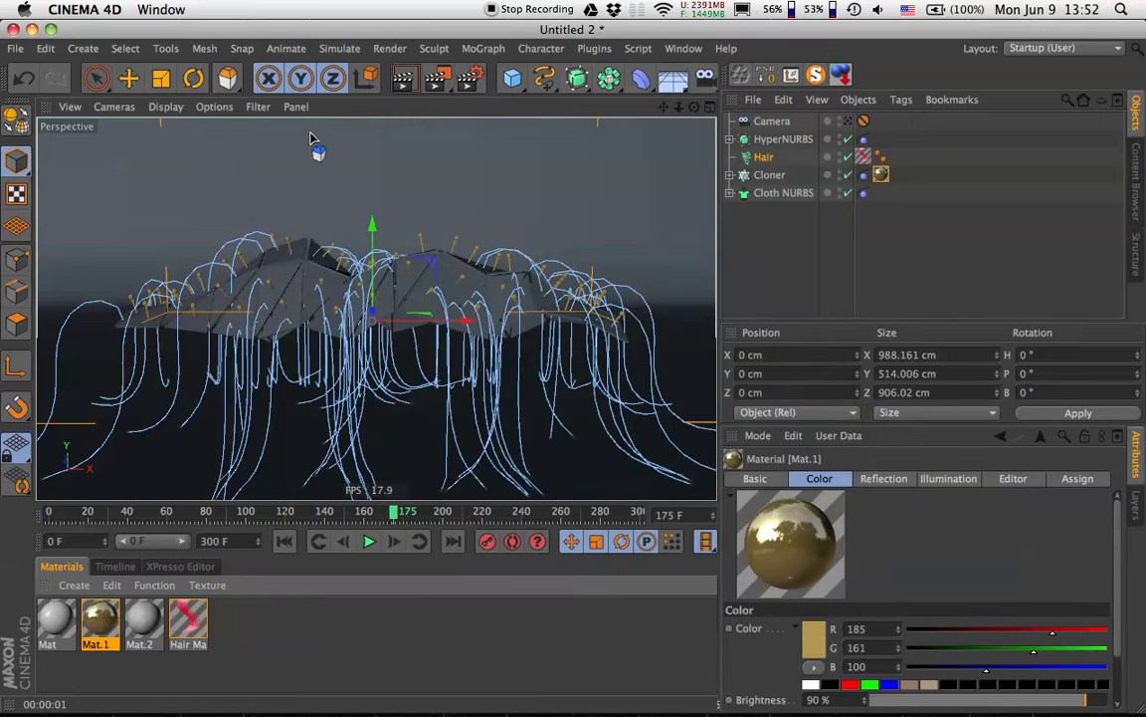
left_click(400, 80)
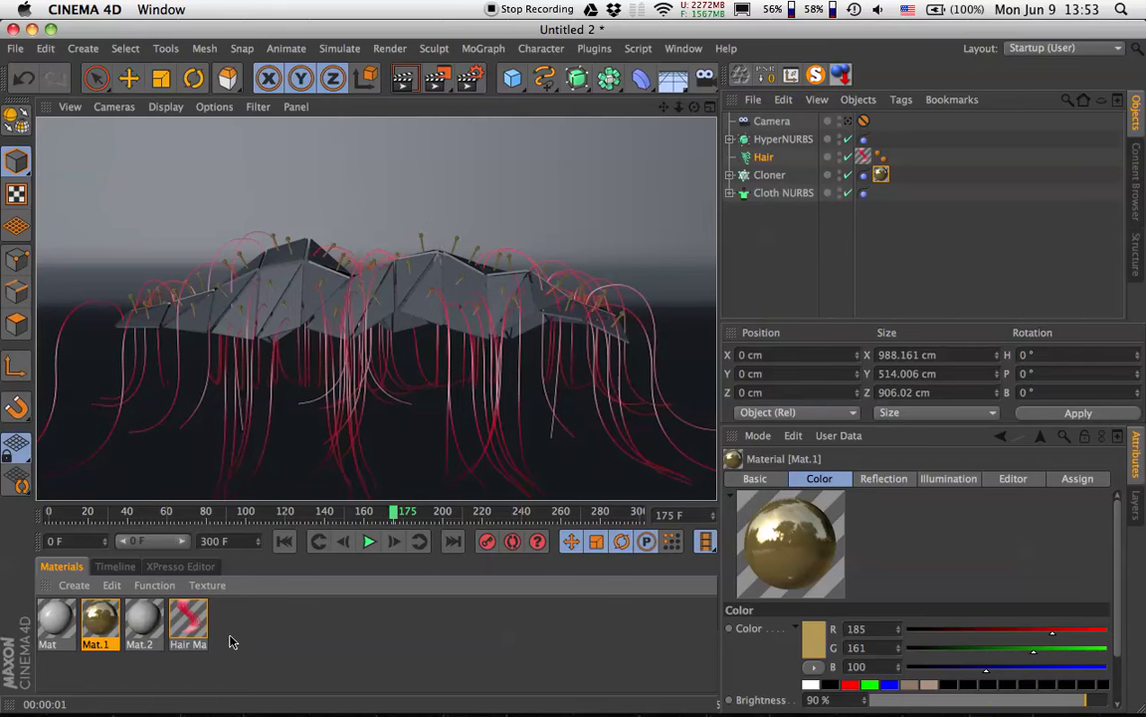
left_click(160, 644)
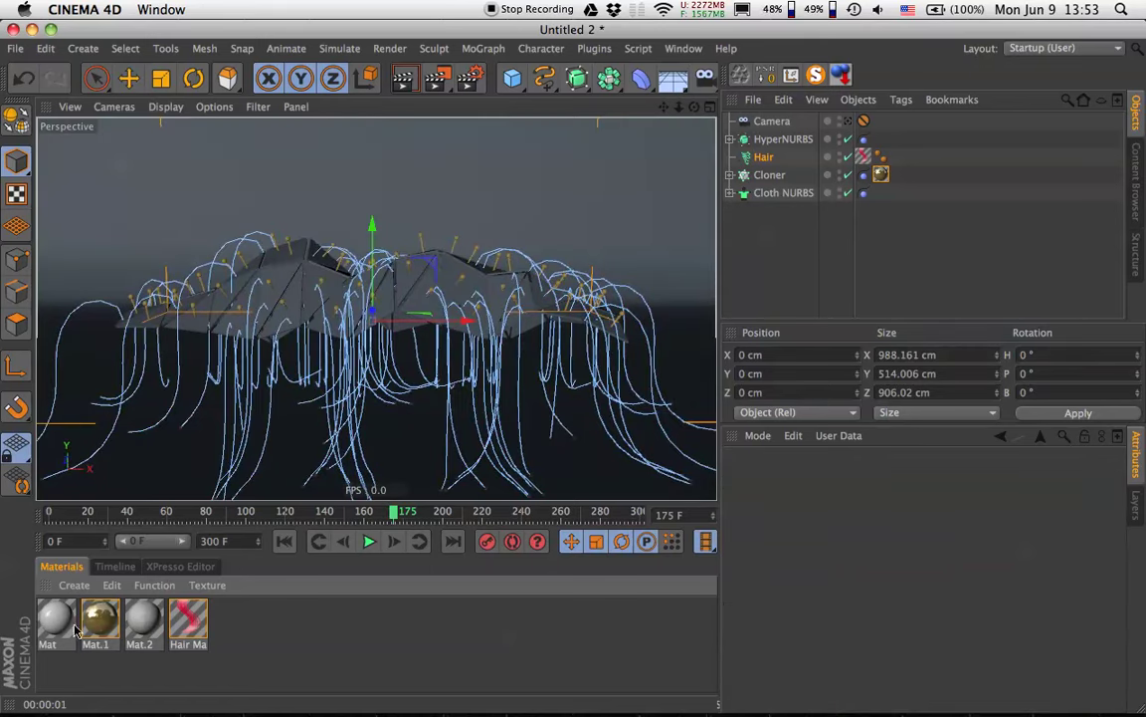
Apply the Mat material to the Cloth NURBS and review its colour and Fresnel reflection settings.
left_click_drag(64, 635, 775, 197)
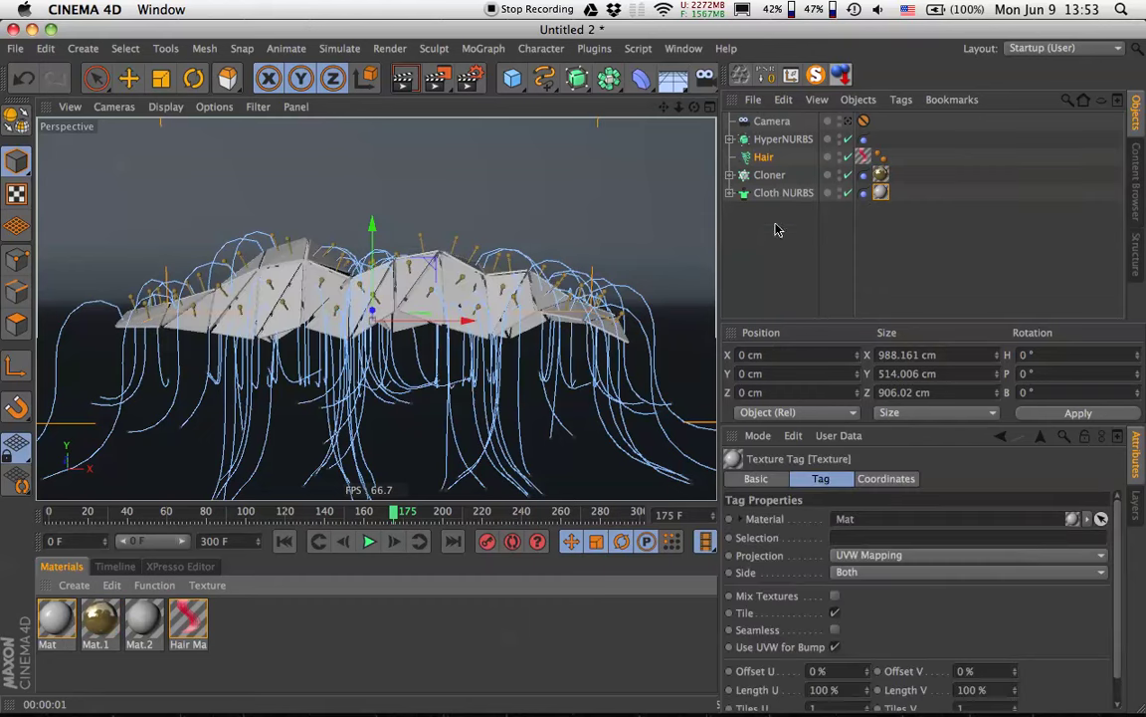
left_click(54, 624)
double_click(54, 624)
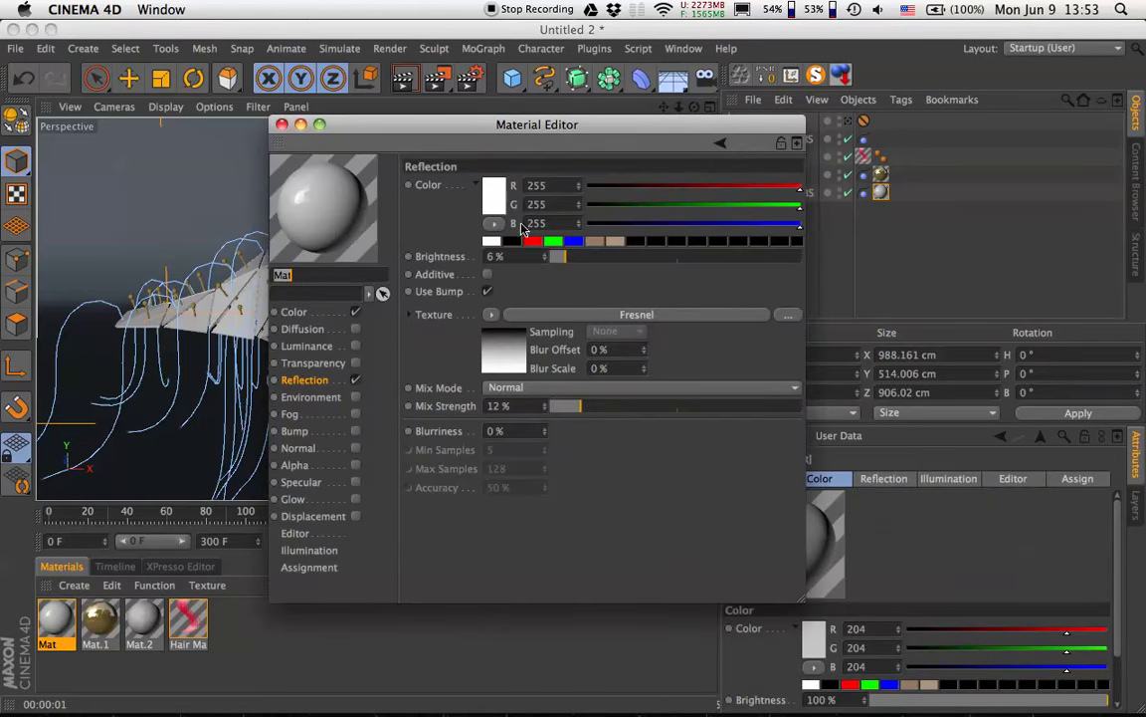
left_click(325, 312)
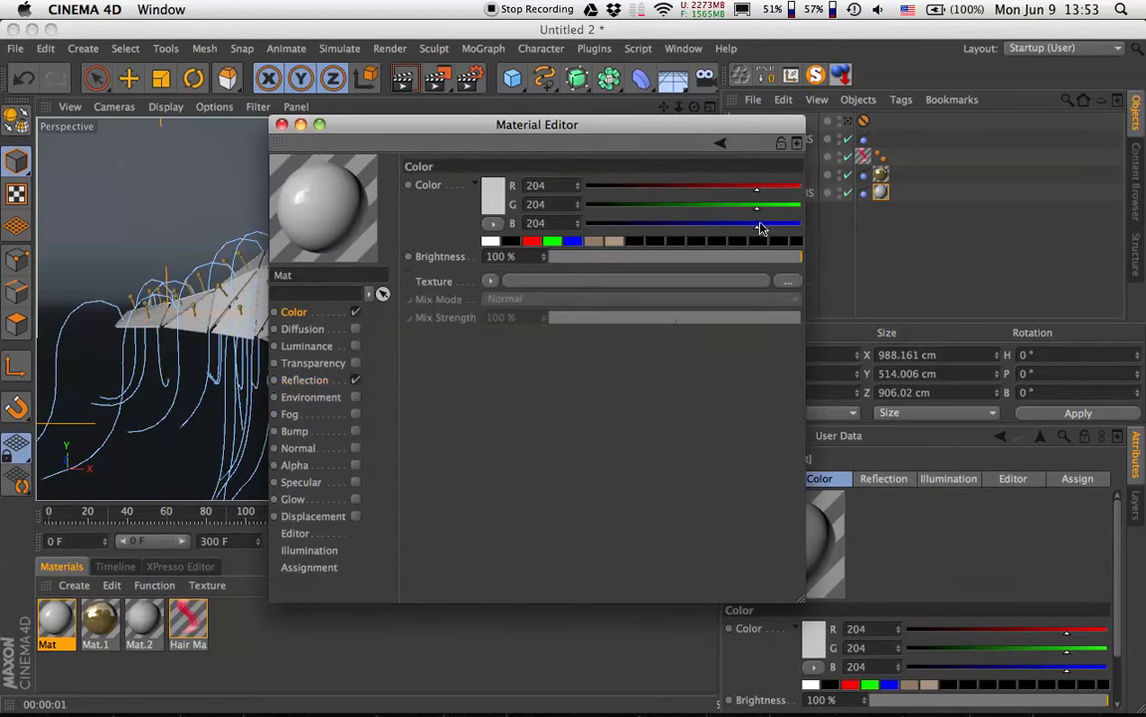
left_click(301, 379)
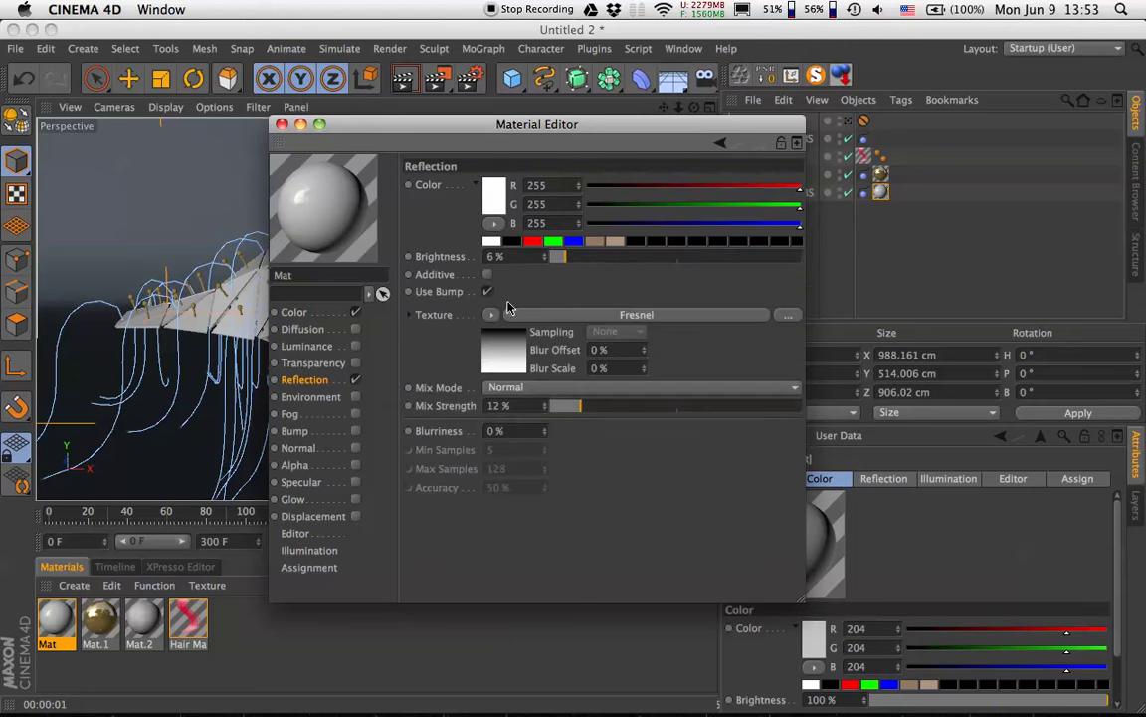
left_click(544, 259)
type("6")
left_click(501, 408)
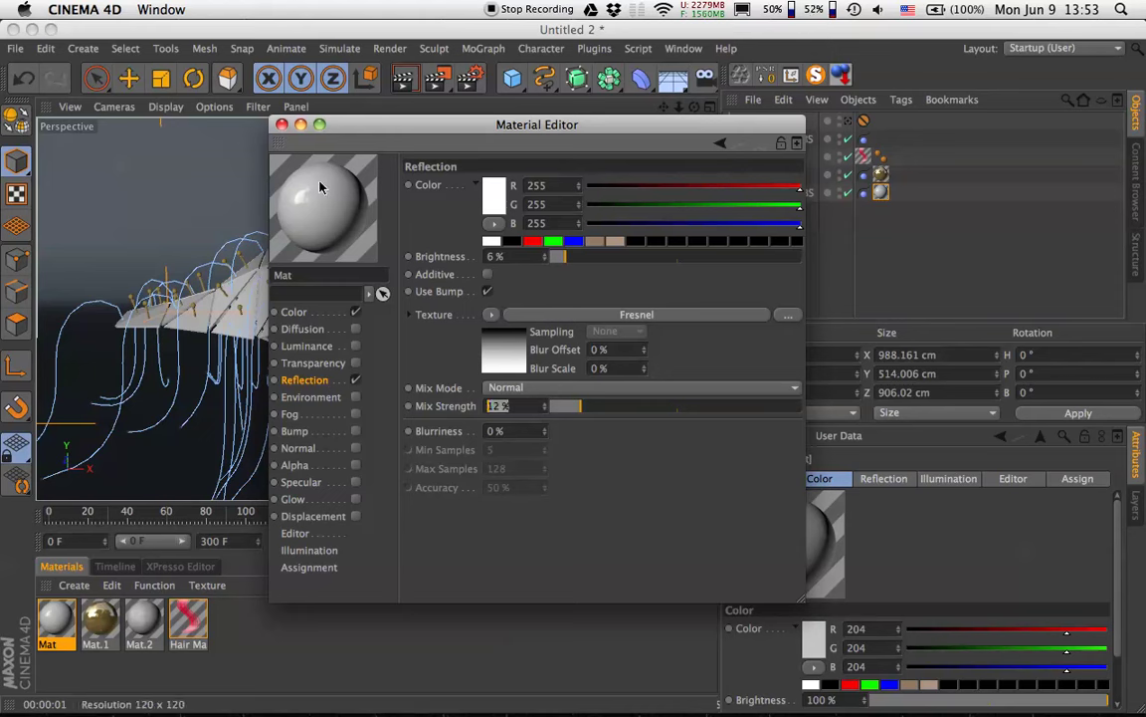
left_click(281, 125)
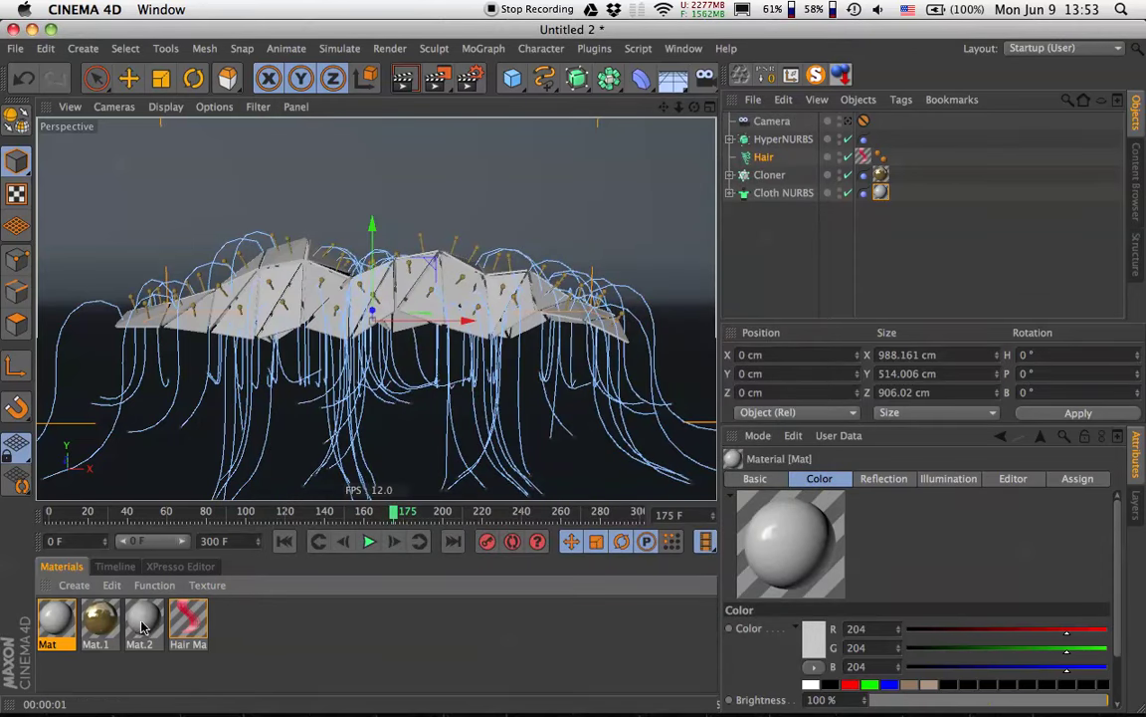
Apply the concrete Mat.2 material to the HyperNURBS backdrop and set its texture projection to Cubic.
left_click_drag(136, 622, 786, 141)
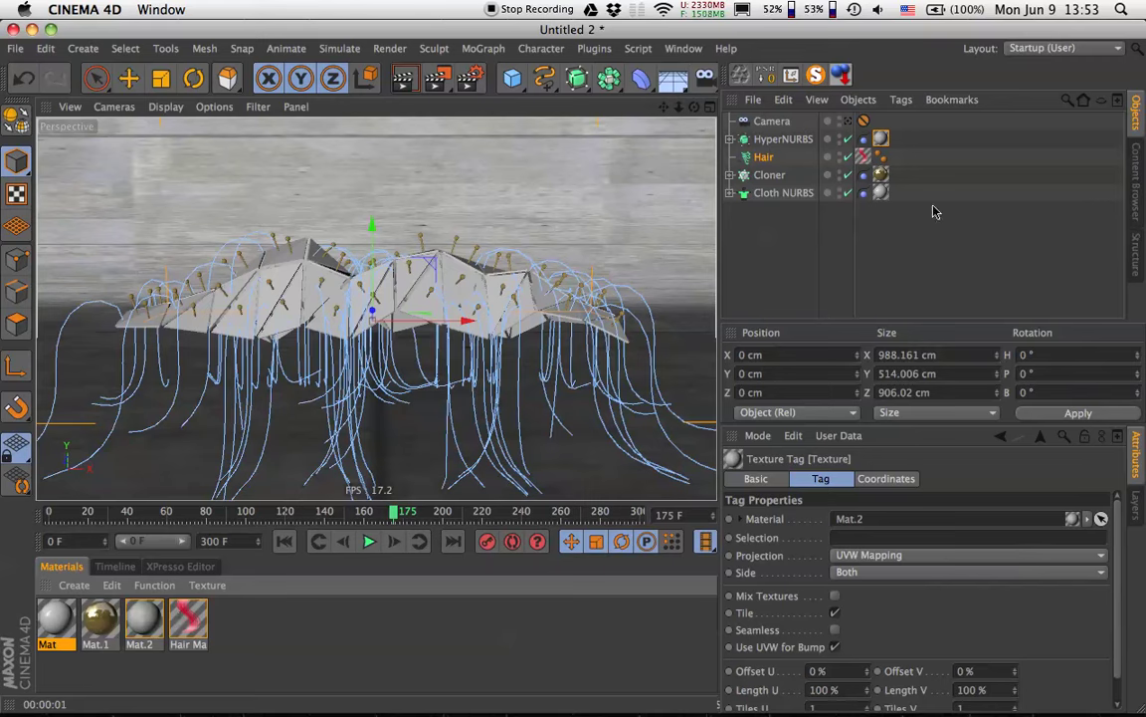
left_click_drag(881, 139, 293, 199)
left_click_drag(422, 188, 416, 211)
left_click_drag(645, 206, 880, 144)
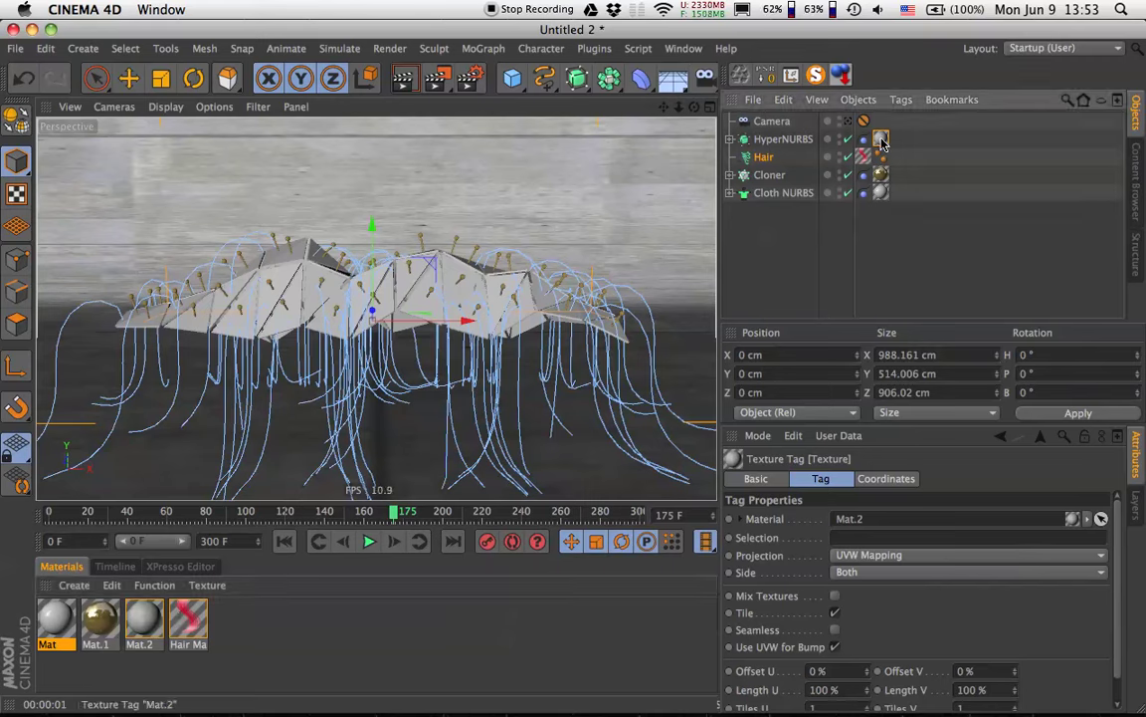
left_click(901, 555)
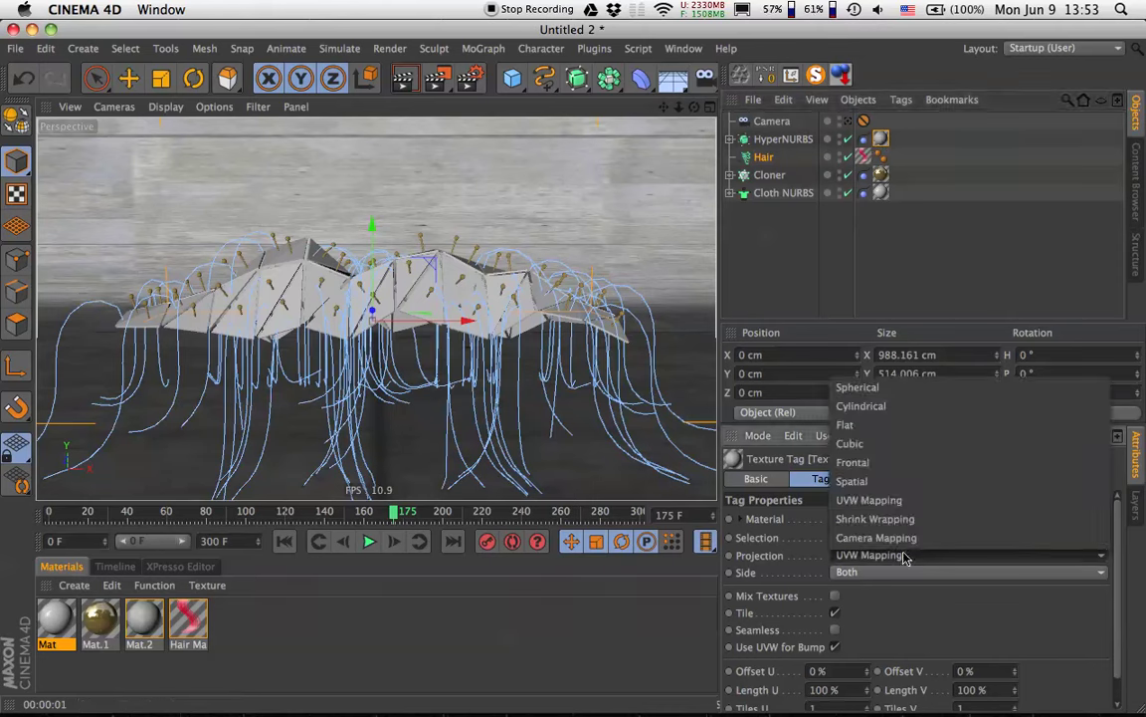
left_click(906, 443)
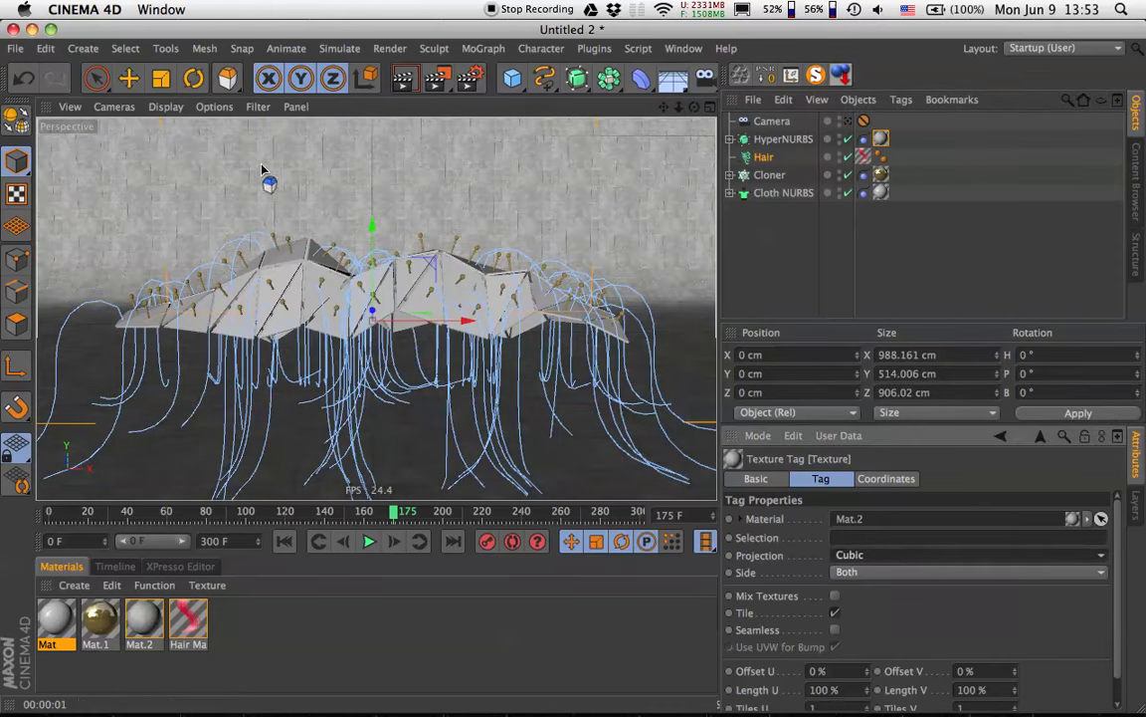
Set the backdrop texture's Tiles U and Tiles V to 0.25.
scroll(995, 622, "down", 1)
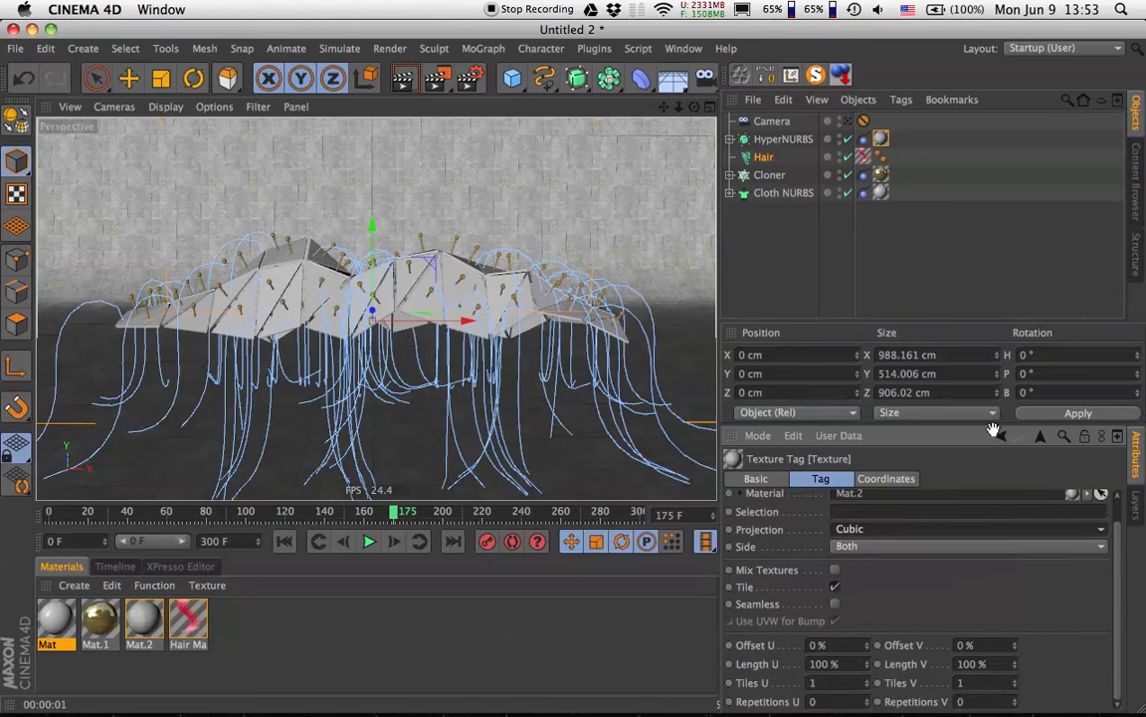
left_click(836, 682)
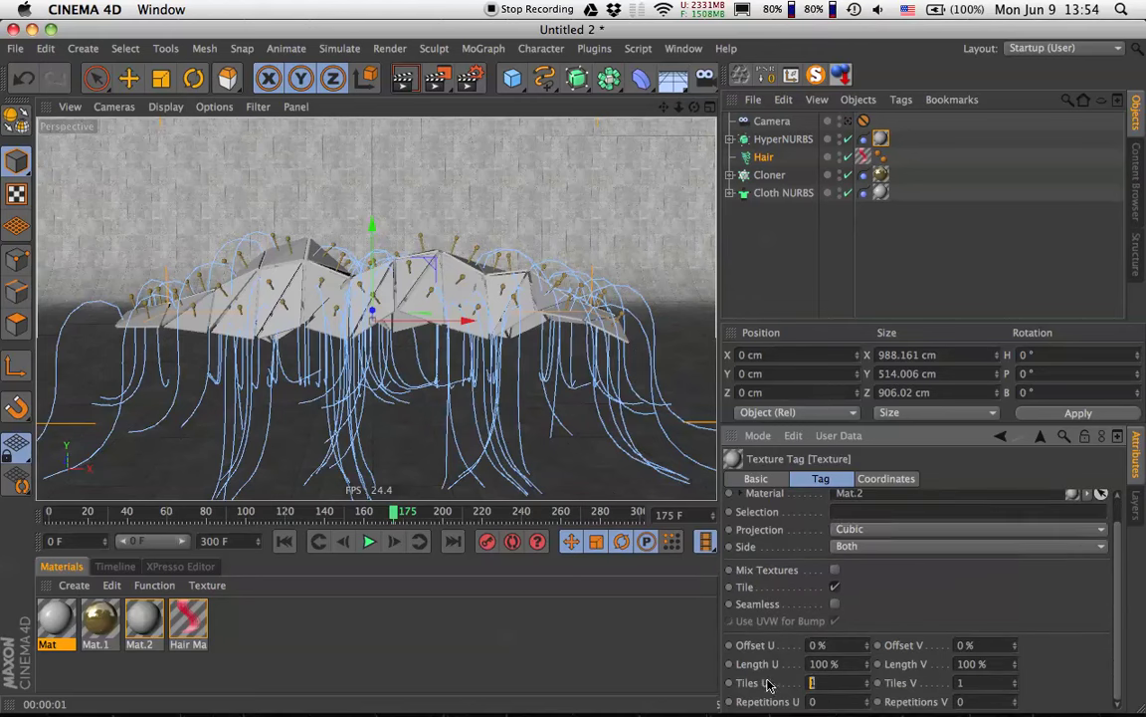
key("Tab")
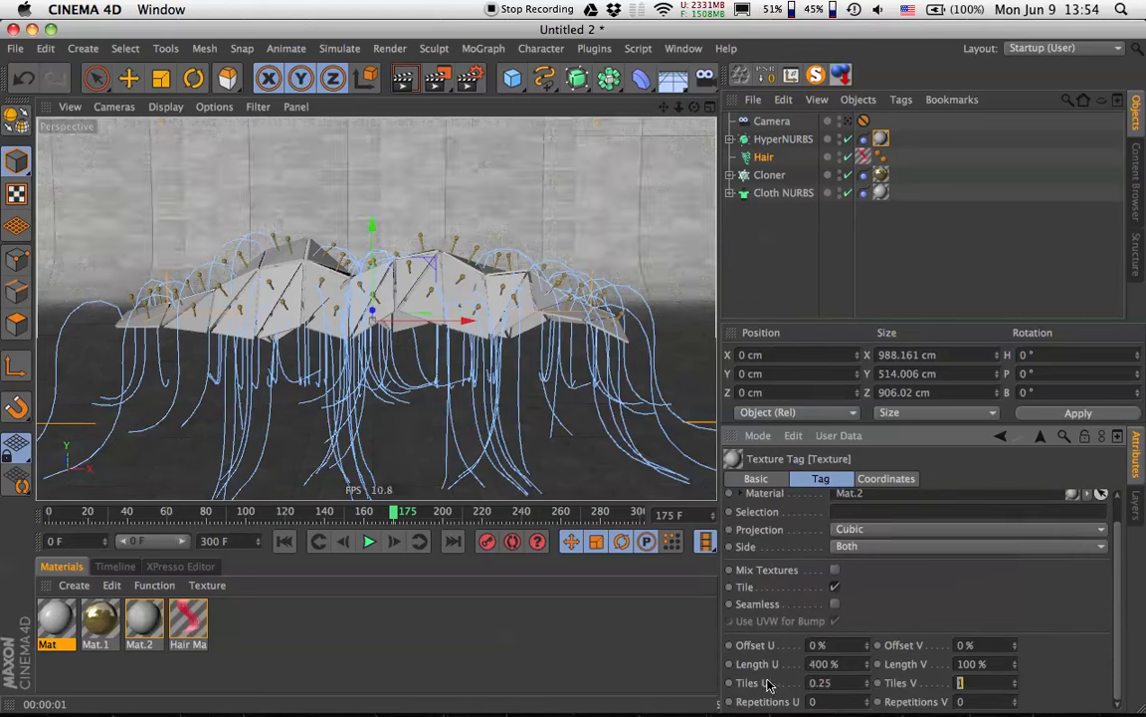
key("BackSpace")
type(".25")
key("Return")
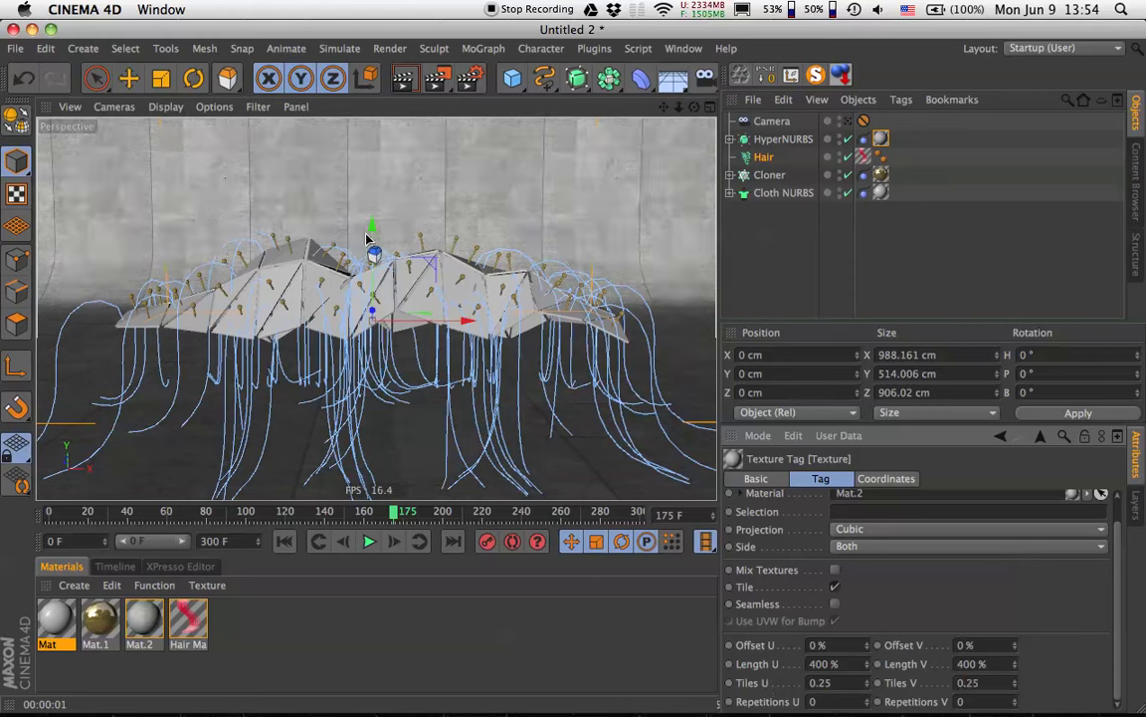
Open the concrete Mat.2 material for editing and review its reflection and specular settings.
double_click(142, 624)
left_click_drag(496, 126, 554, 127)
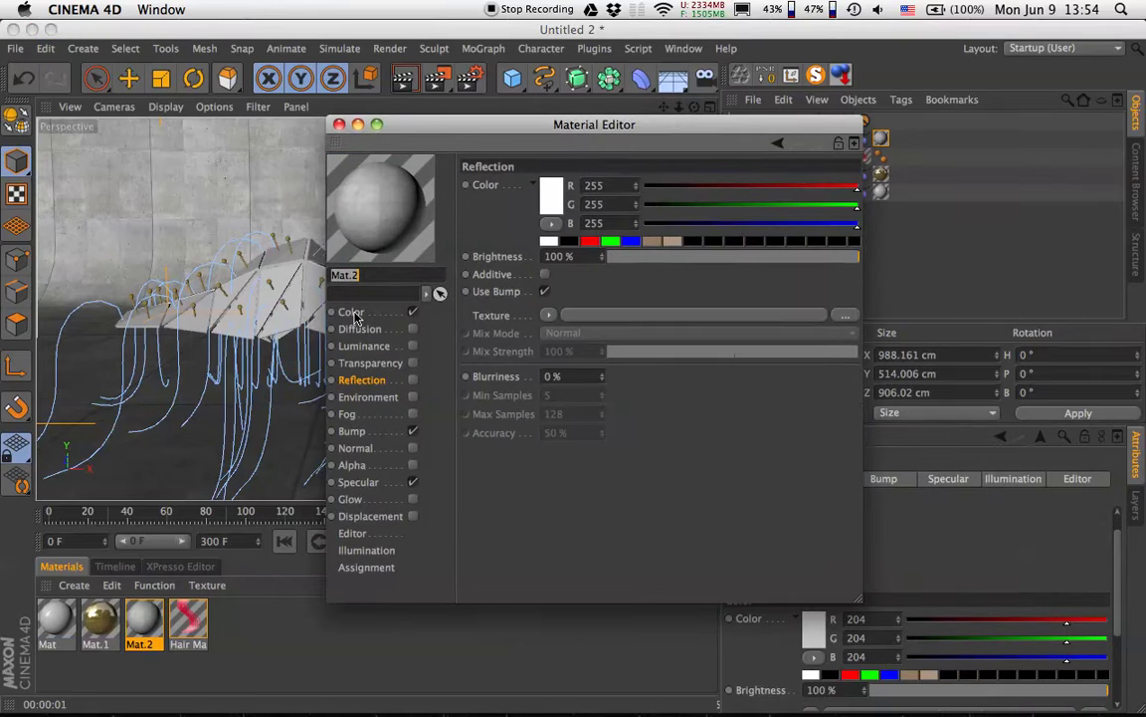
left_click(413, 484)
left_click_drag(421, 124, 436, 145)
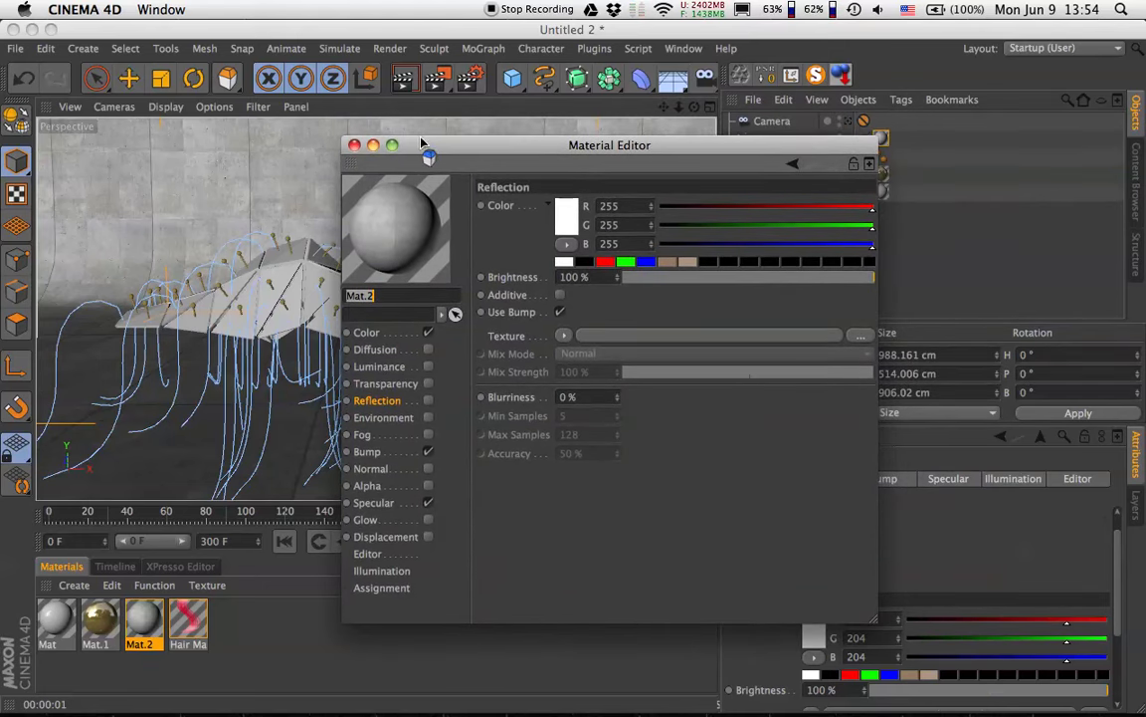
left_click_drag(378, 143, 575, 143)
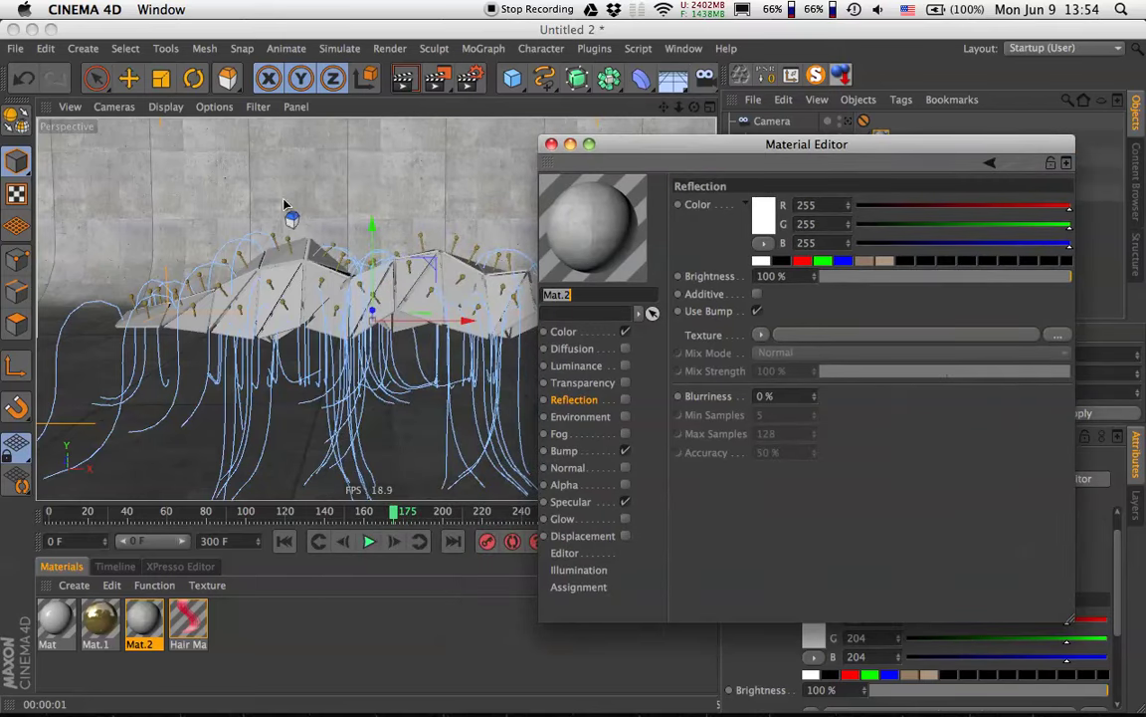
left_click_drag(647, 140, 467, 127)
left_click(388, 491)
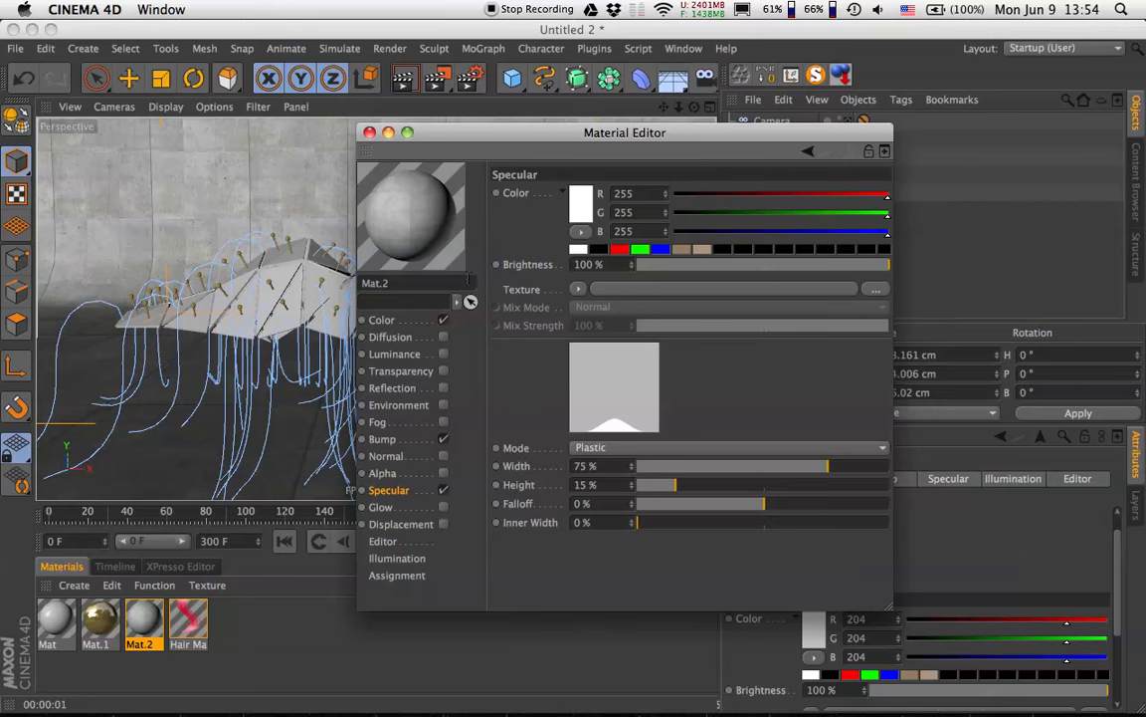
left_click_drag(468, 130, 471, 105)
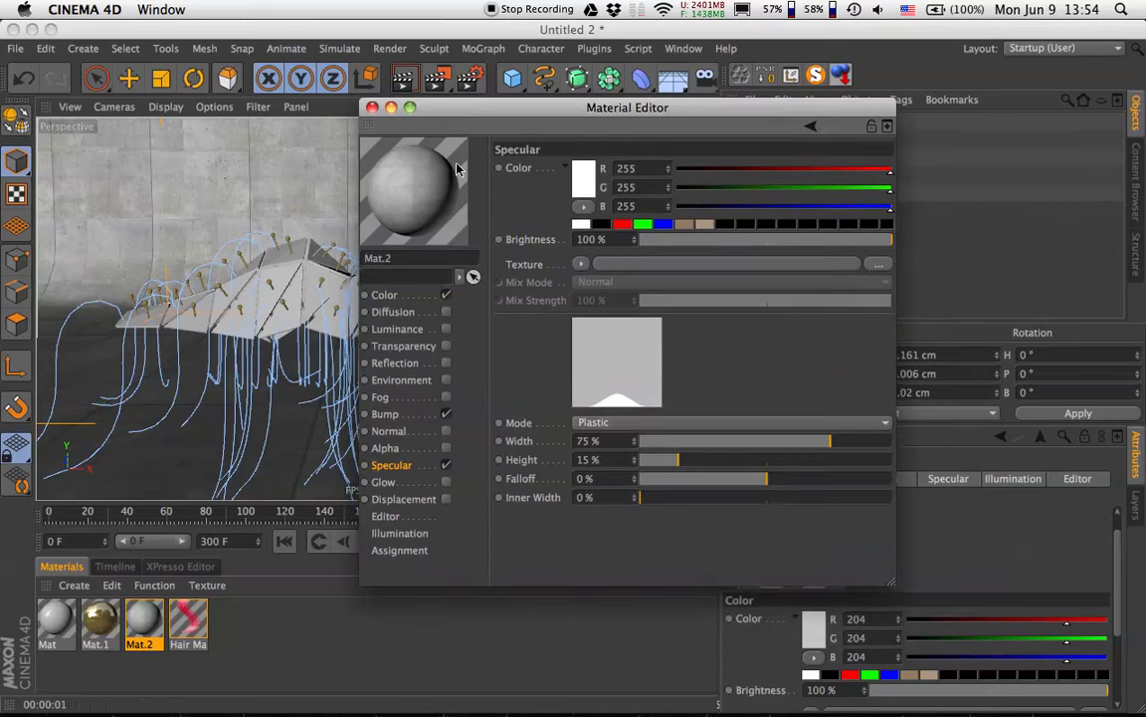
Switch to Chrome and Preview to study the reference renders of the concrete backdrop, and return to Cinema 4D.
key("super+Tab")
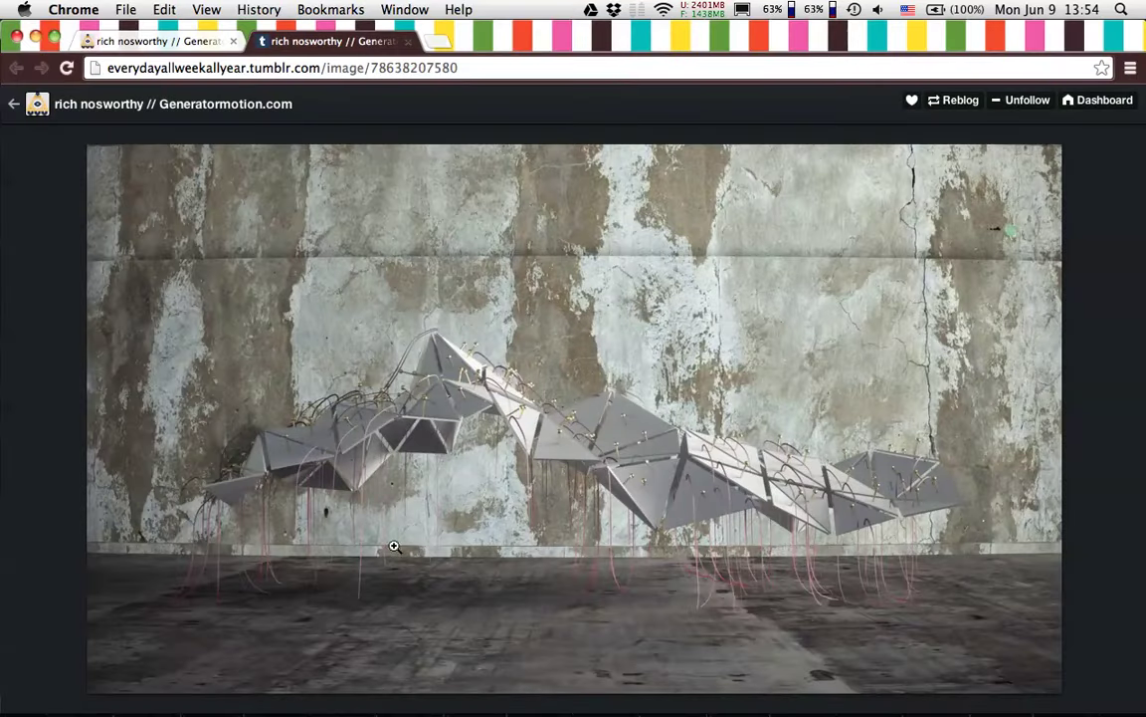
left_click(165, 672)
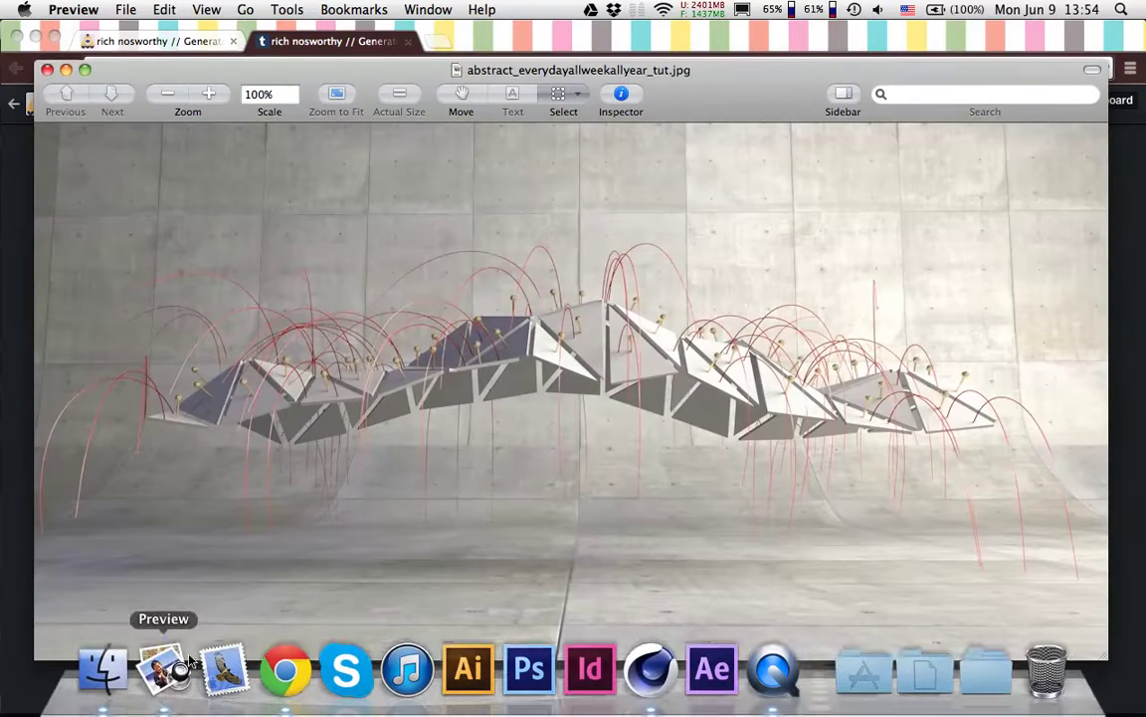
left_click_drag(695, 93, 698, 116)
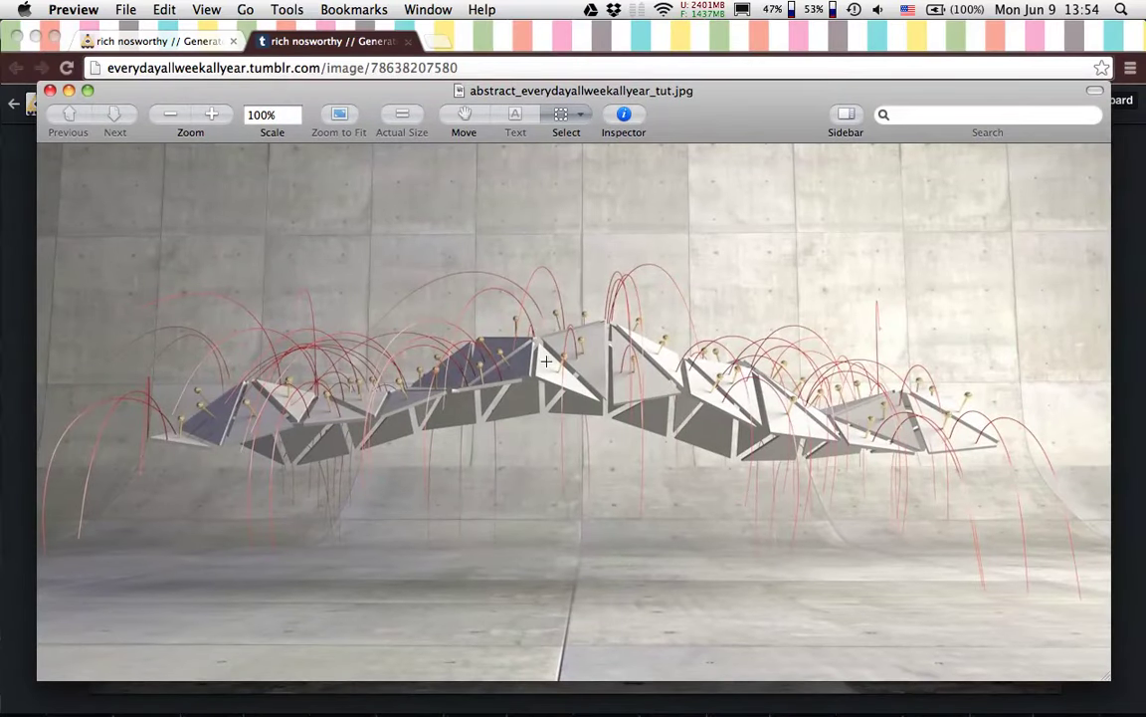
left_click_drag(721, 100, 720, 104)
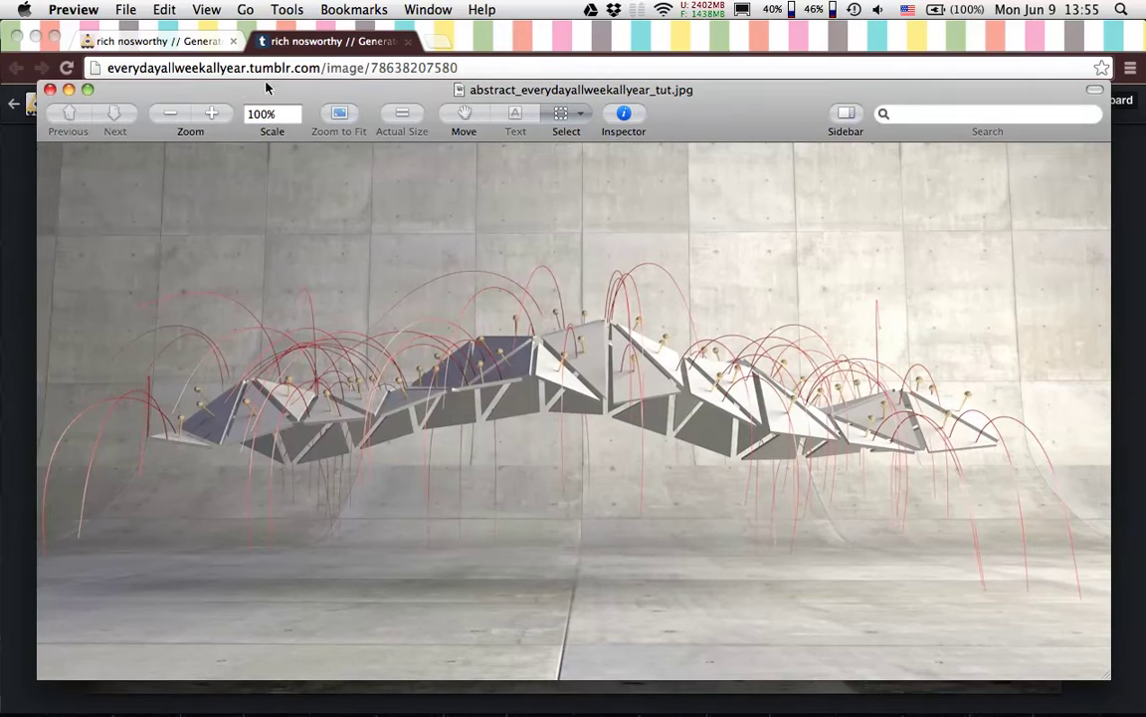
left_click_drag(219, 90, 224, 92)
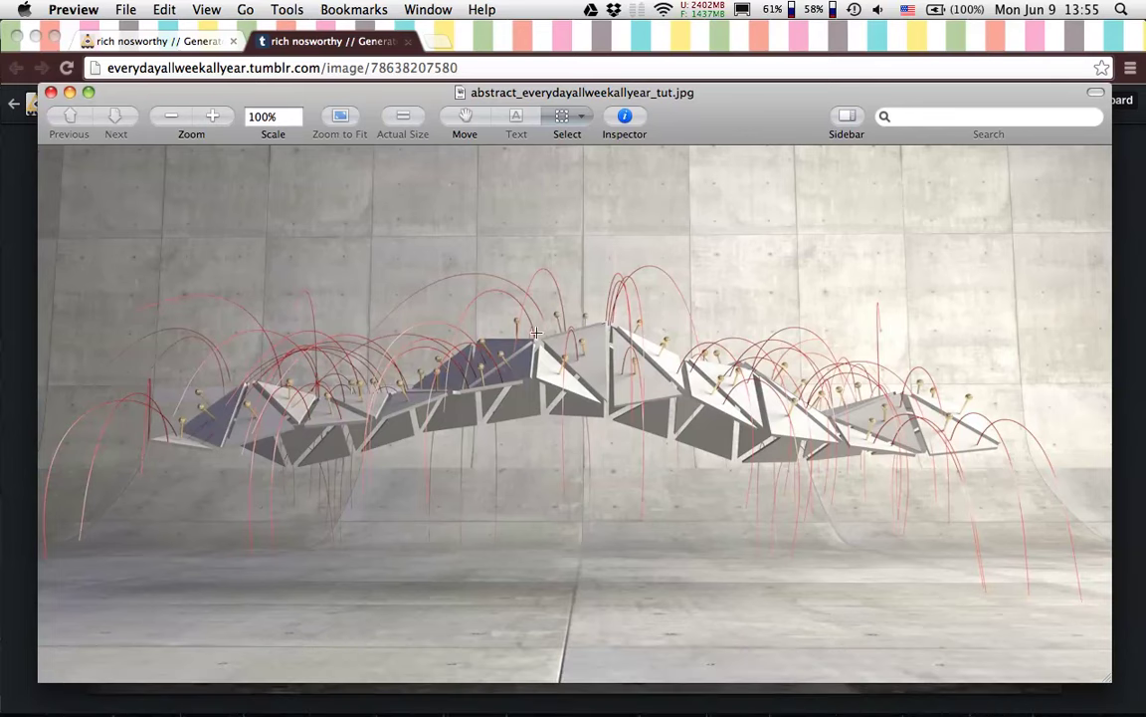
mouse_move(519, 713)
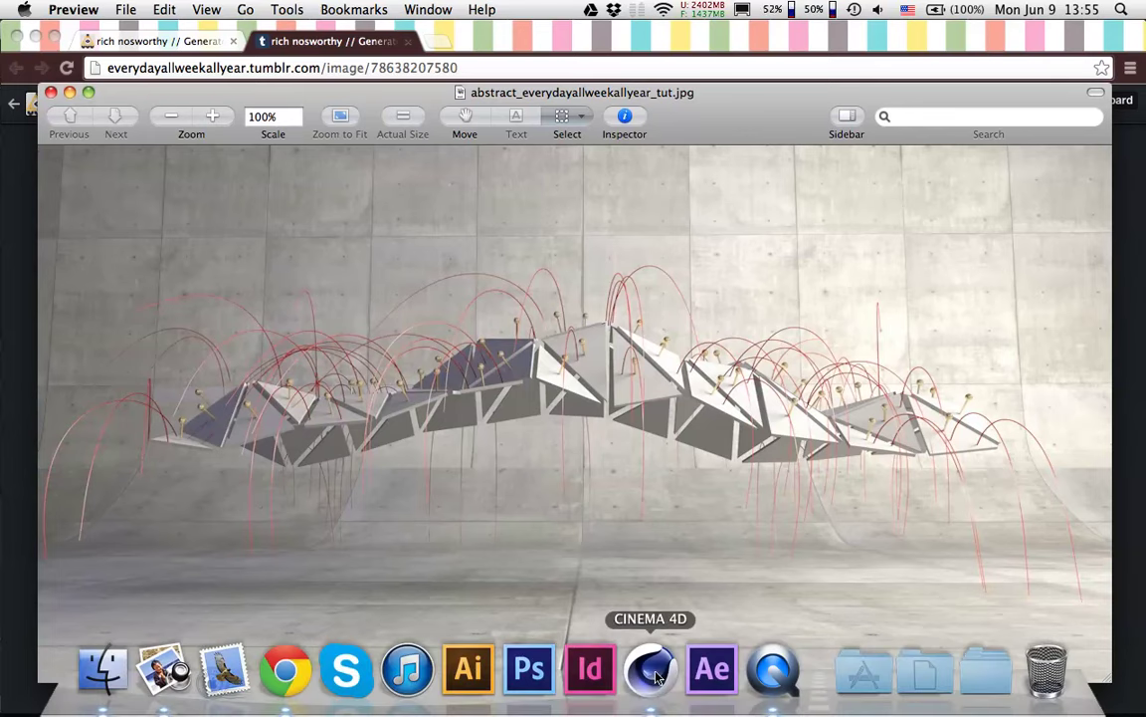
left_click(653, 670)
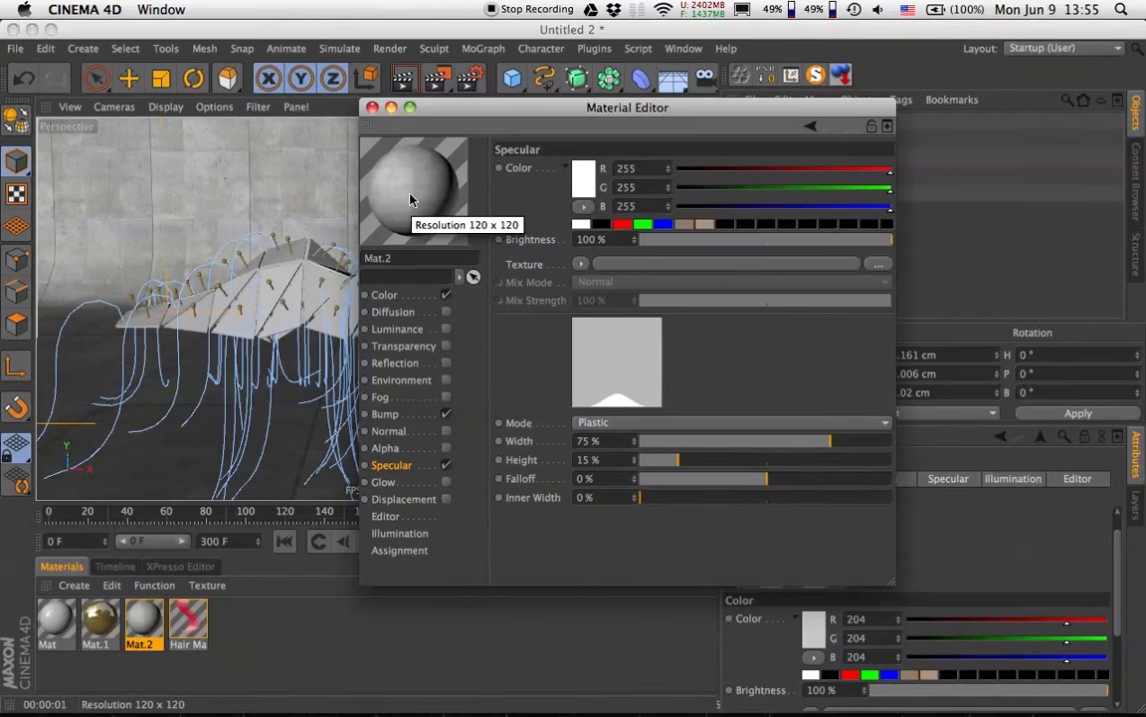
Set the renderer to Physical in the render settings and review its Sampling Quality options.
left_click(471, 76)
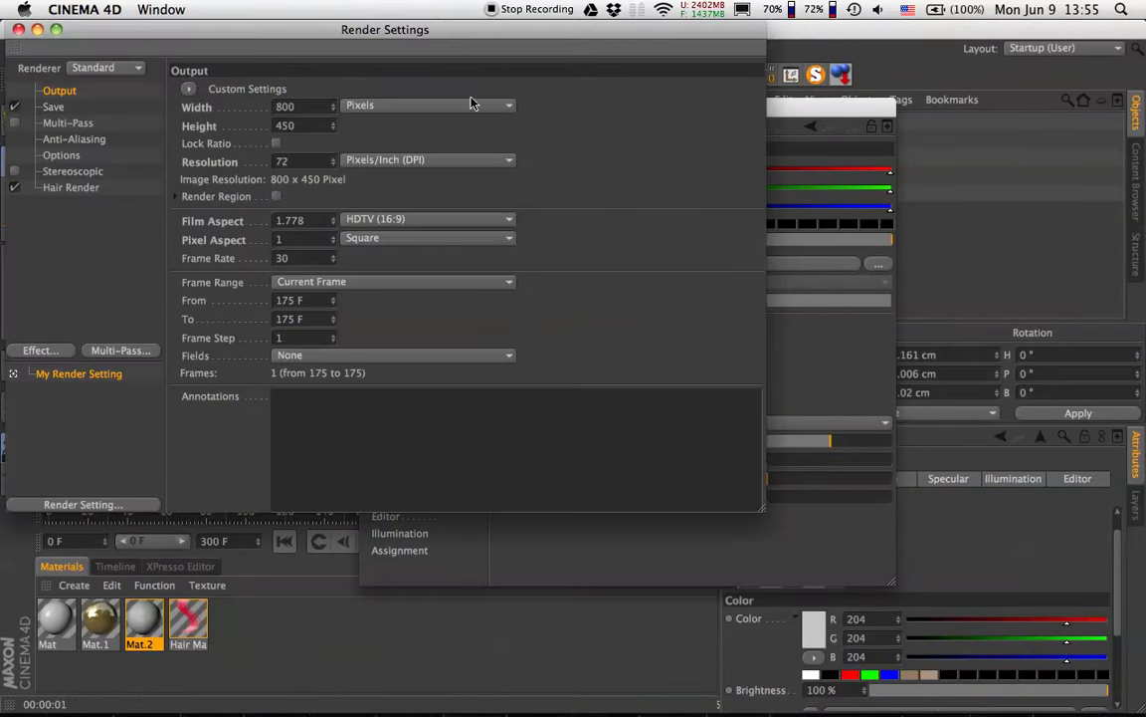
left_click(105, 67)
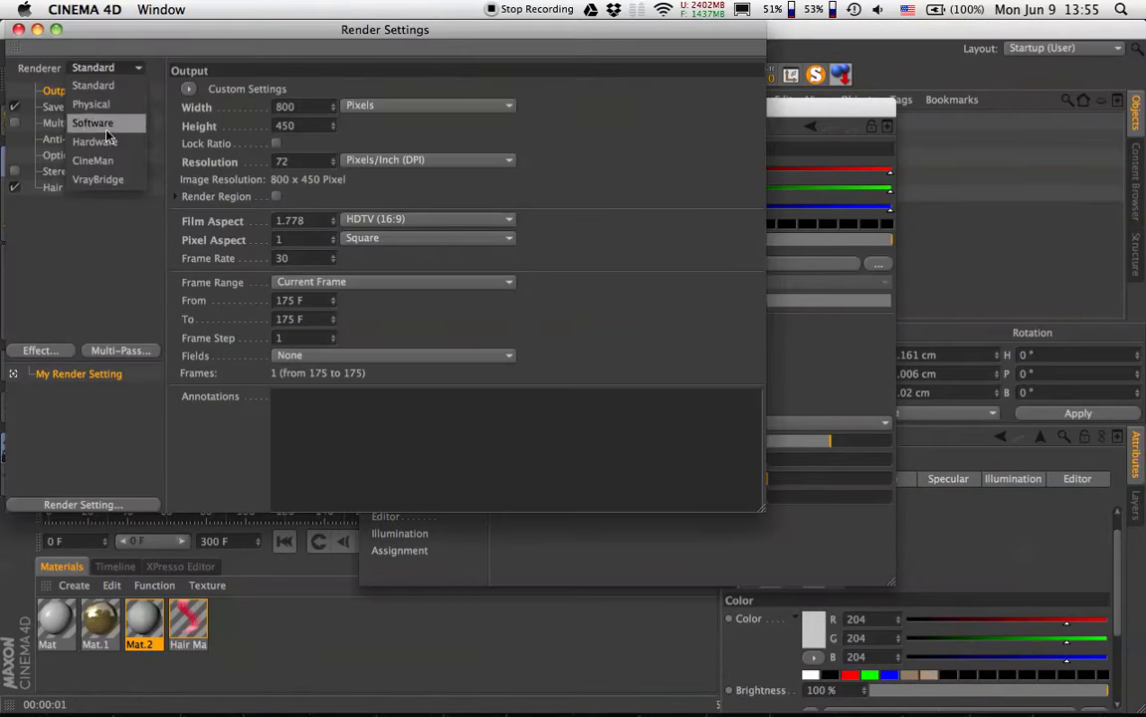
left_click(91, 104)
left_click(61, 189)
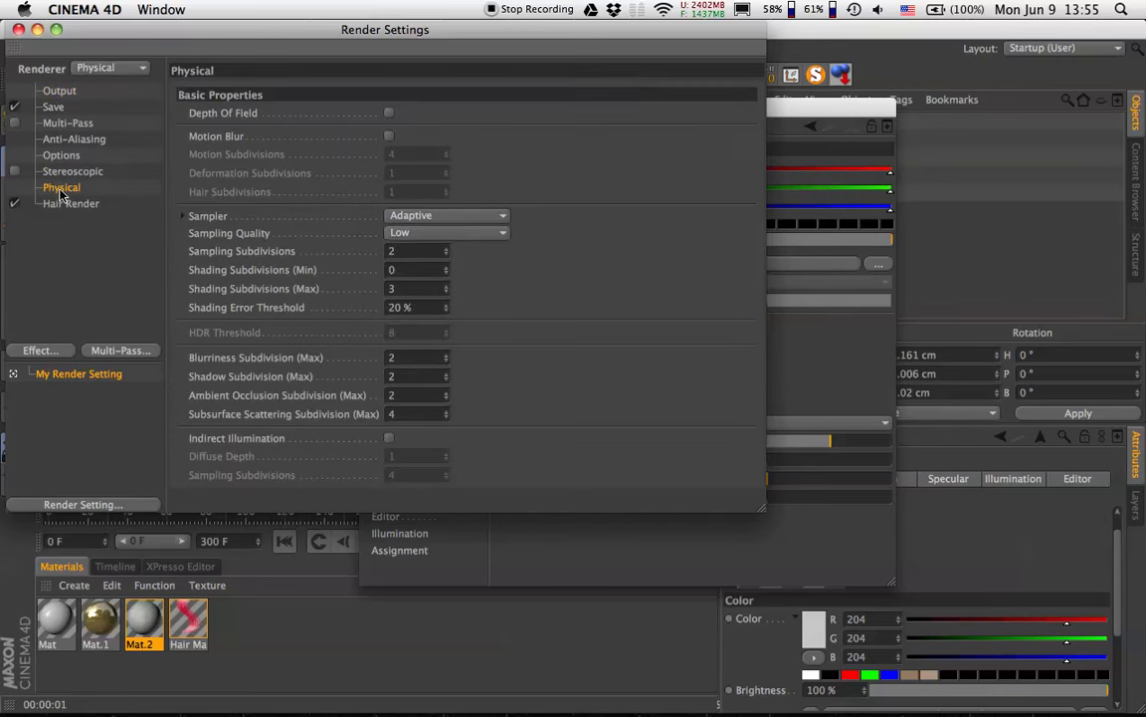
left_click(468, 233)
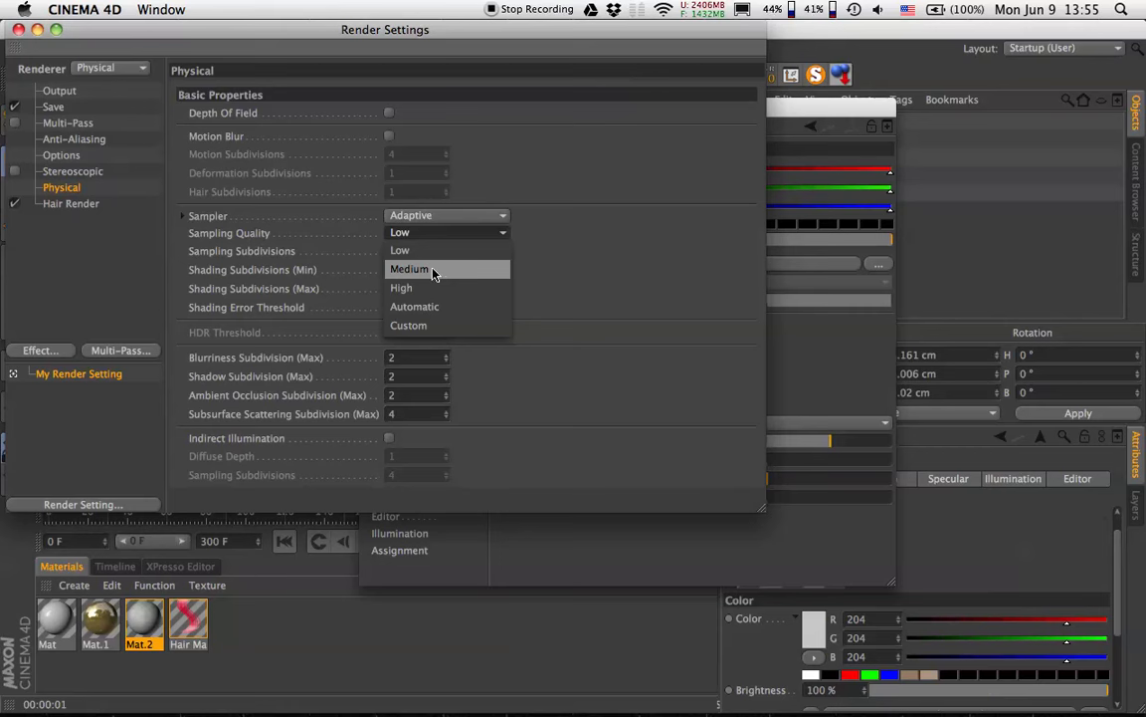
left_click(611, 254)
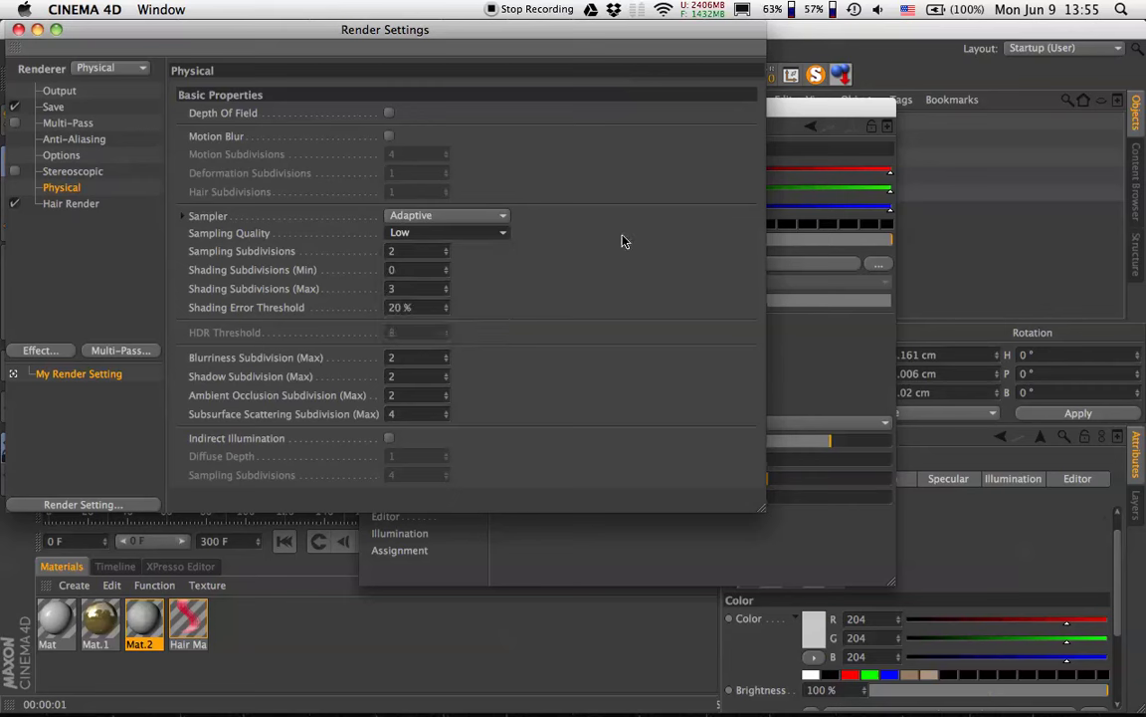
left_click_drag(477, 22, 612, 13)
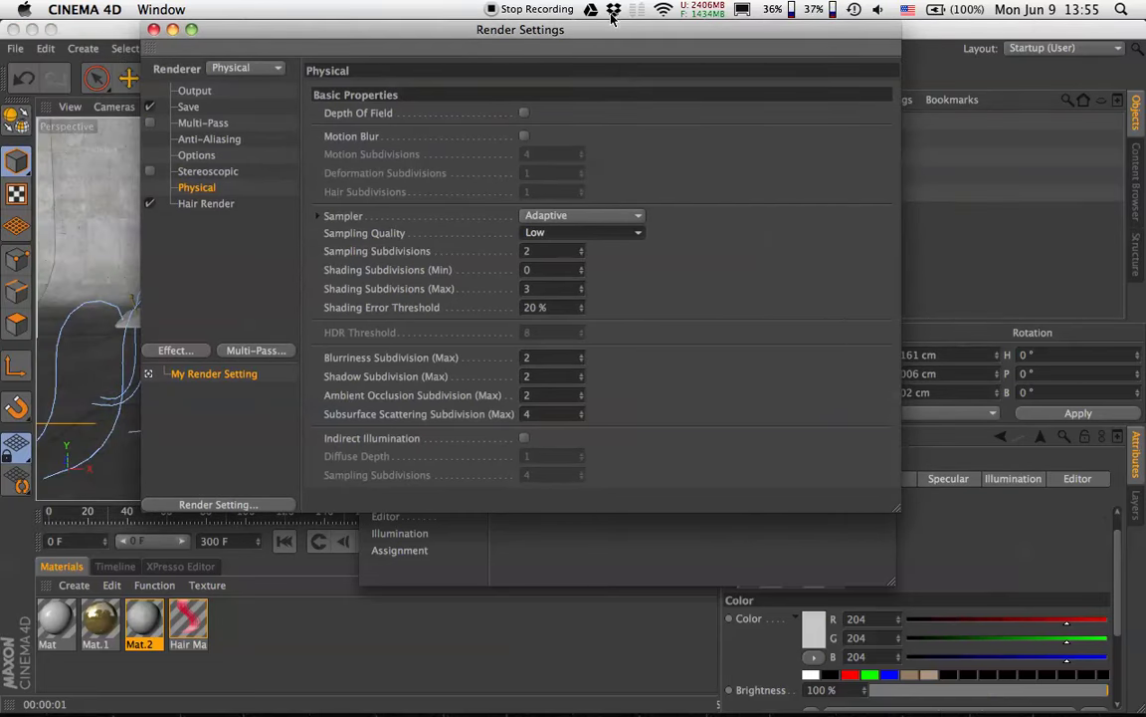
left_click(153, 29)
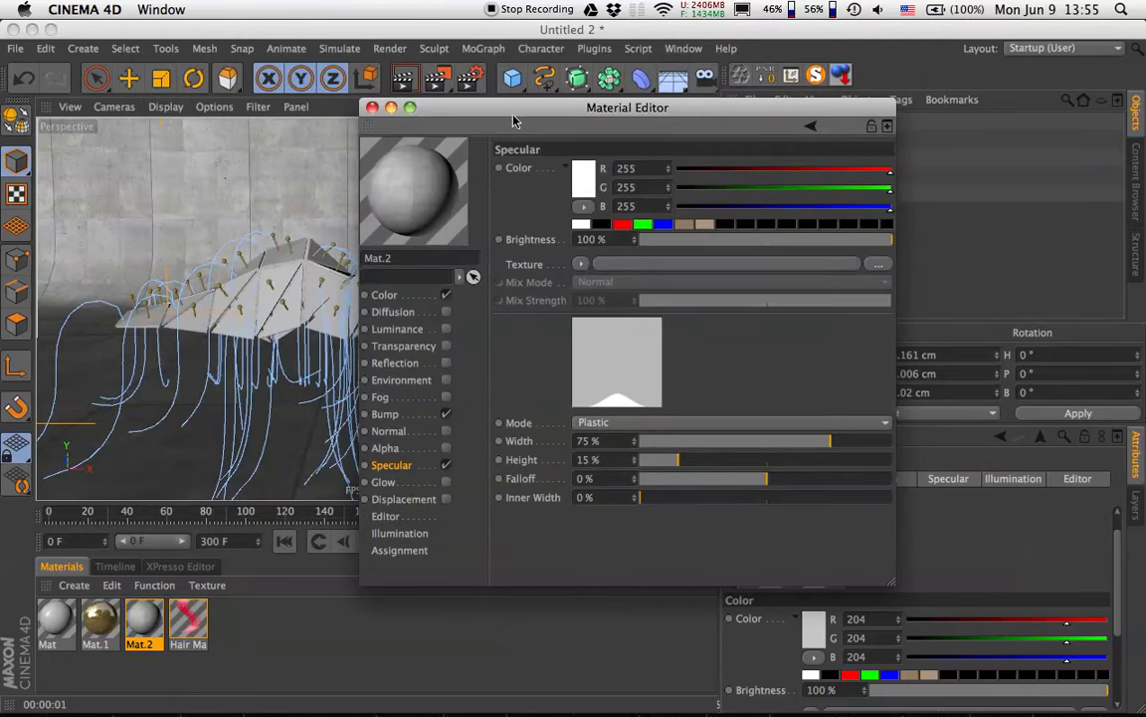
Examine the Concrete.jpg texture in Mat.2's Color channel in an enlarged bitmap preview.
left_click_drag(461, 106, 725, 134)
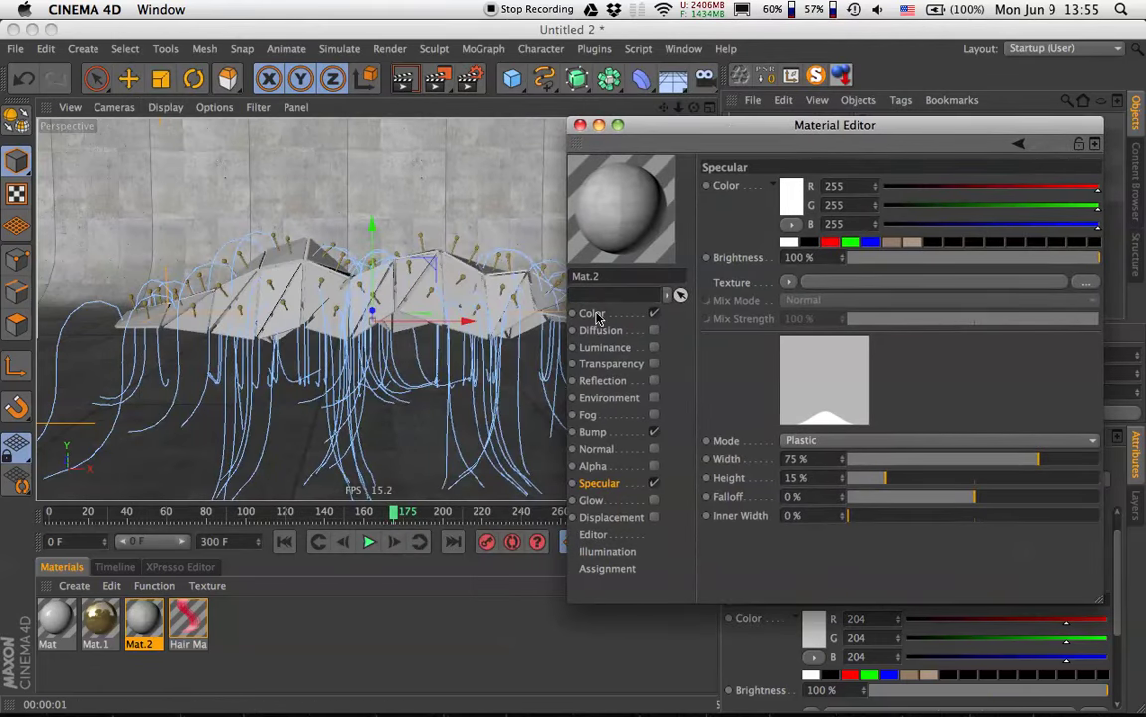
left_click(652, 316)
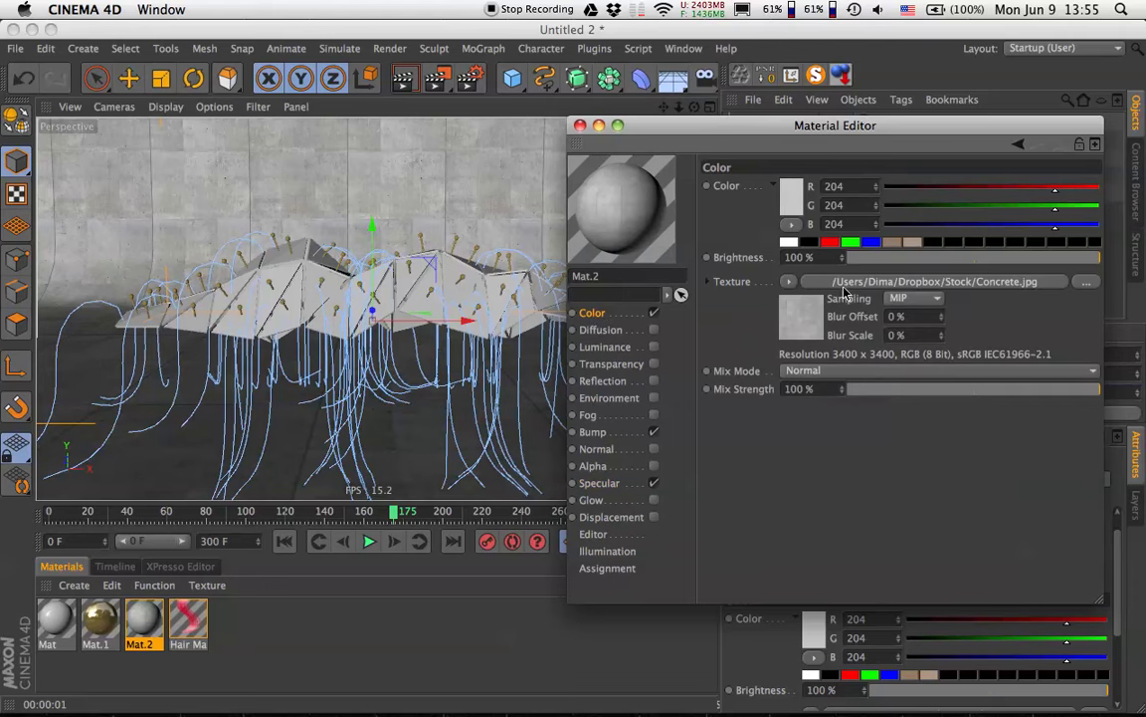
left_click_drag(810, 143, 729, 117)
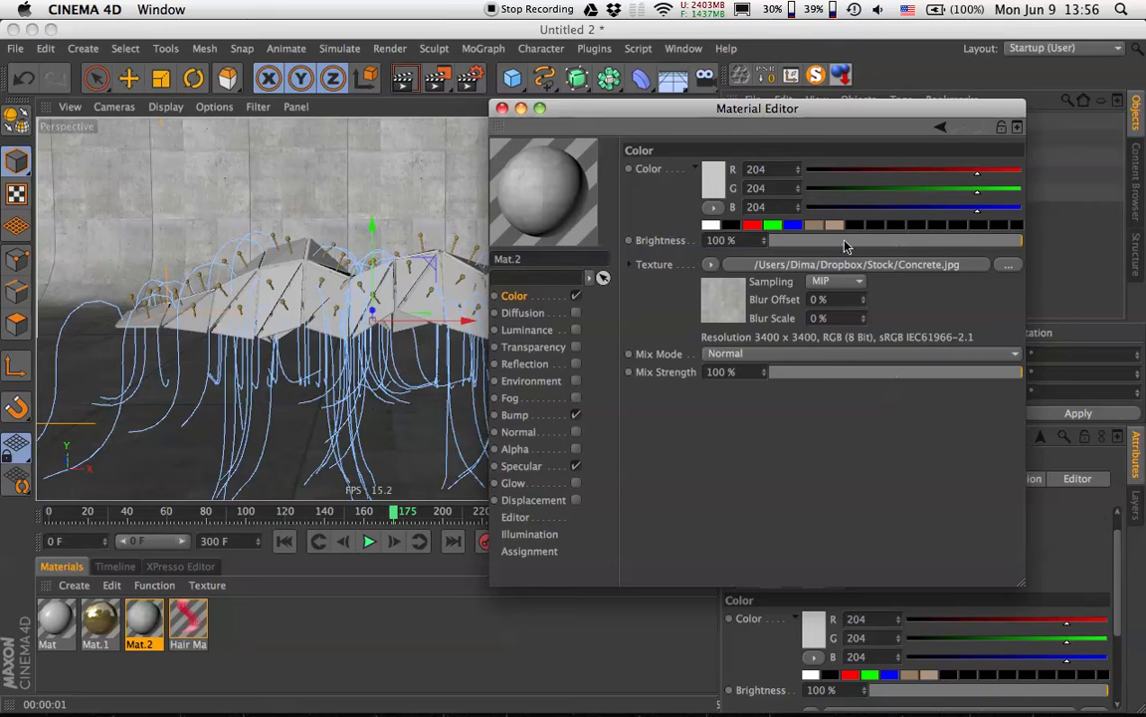
left_click(736, 307)
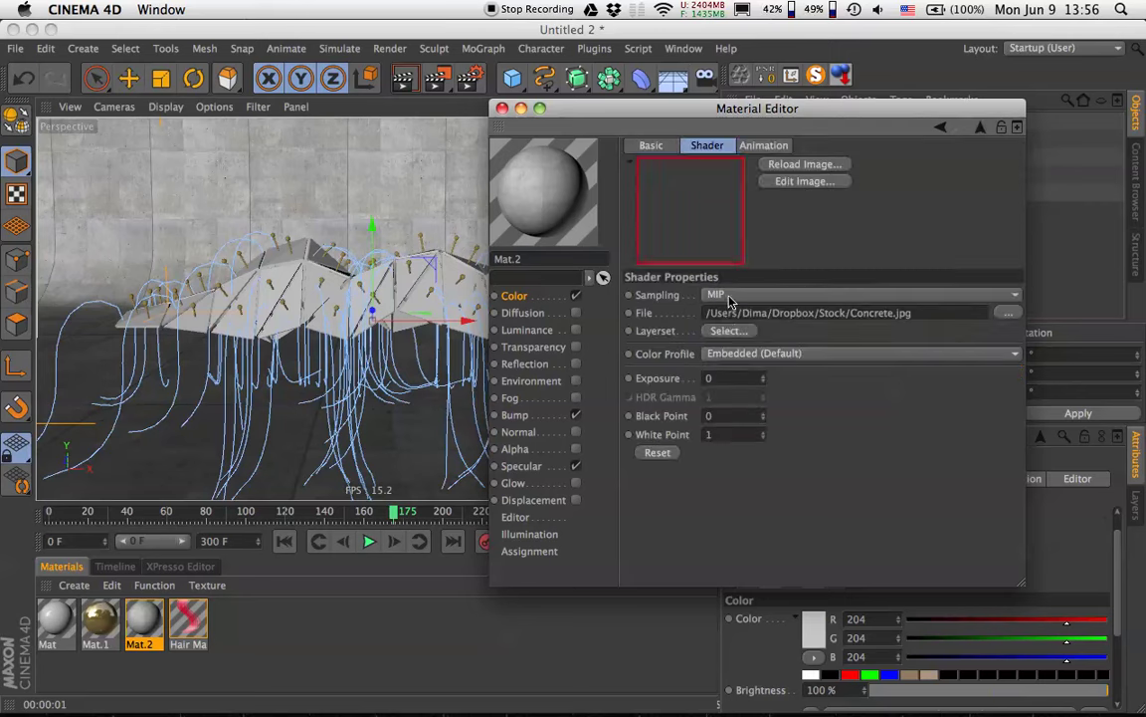
right_click(700, 209)
left_click(734, 61)
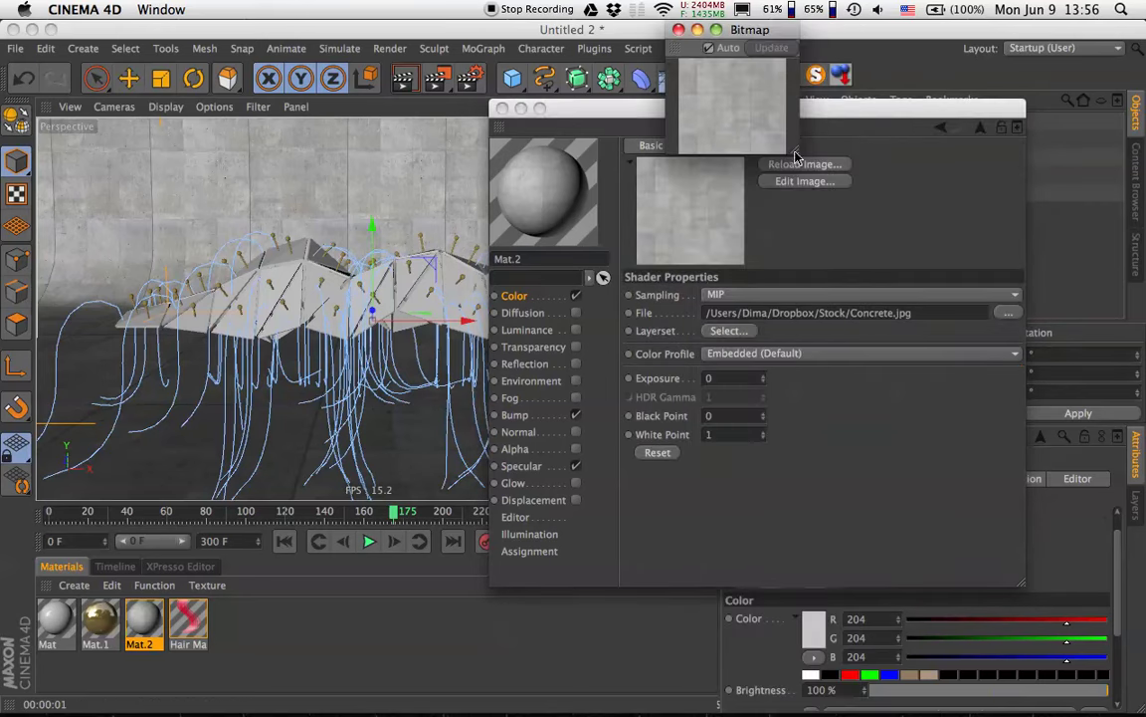
left_click_drag(796, 189, 1088, 674)
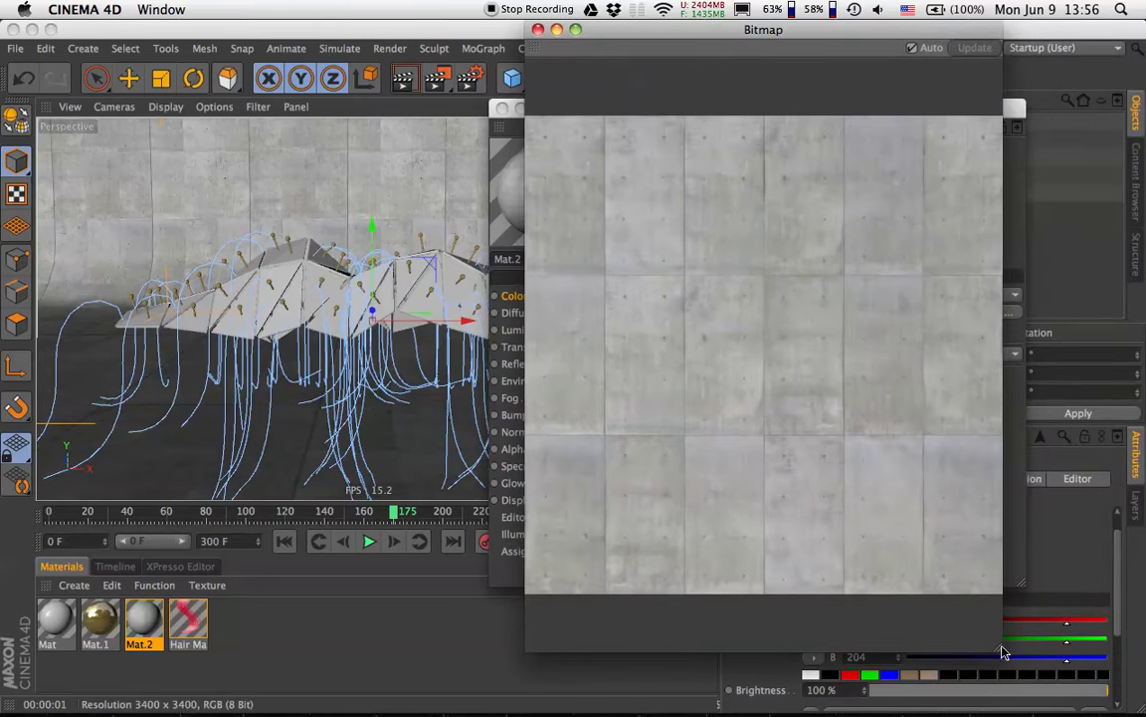
left_click_drag(998, 648, 1103, 649)
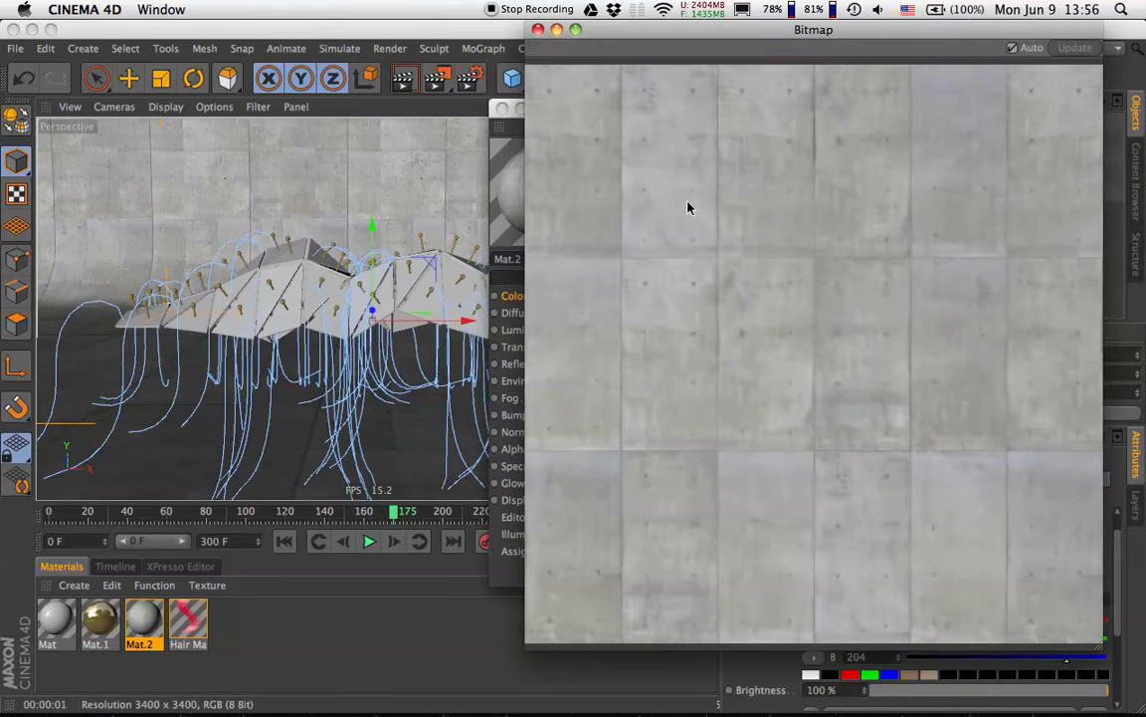
left_click(539, 29)
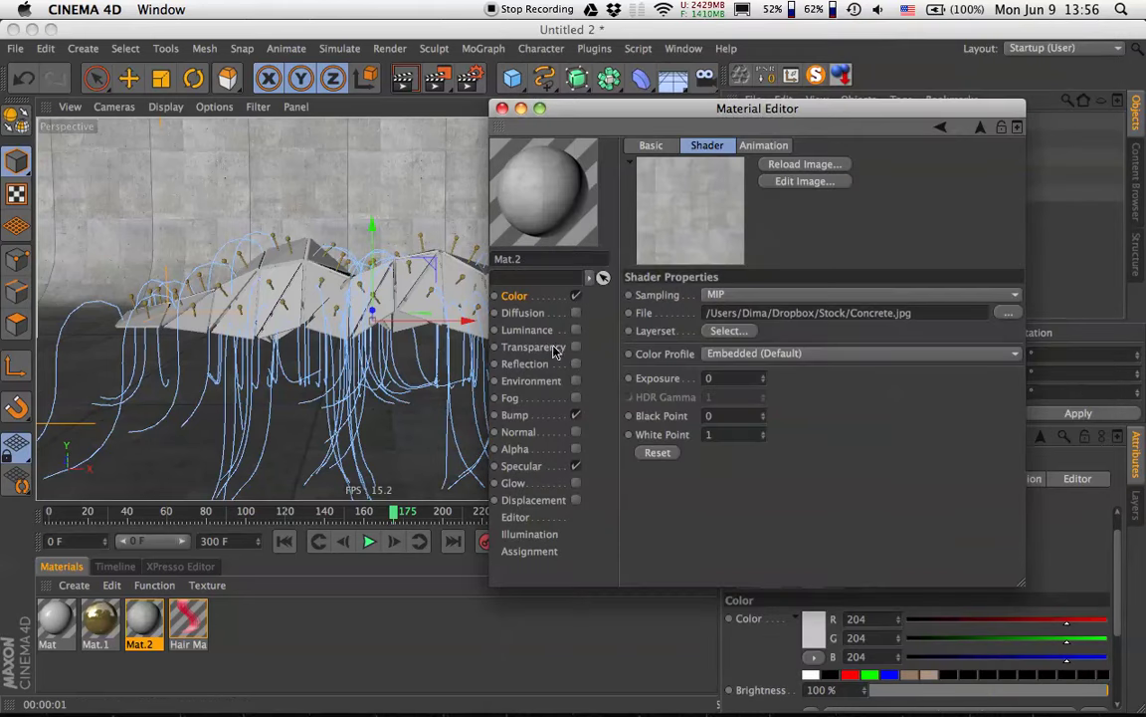
Examine the ConcreteBump.jpg texture in Mat.2's Bump channel in a separate bitmap preview.
left_click(515, 414)
left_click(708, 249)
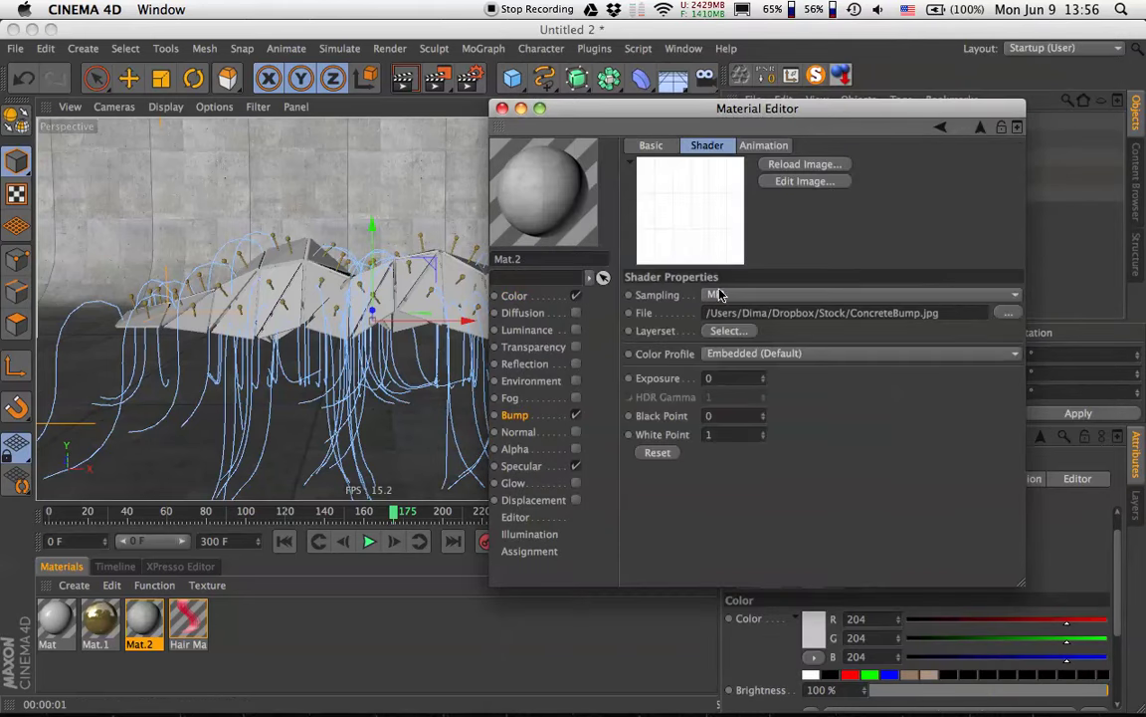
right_click(682, 239)
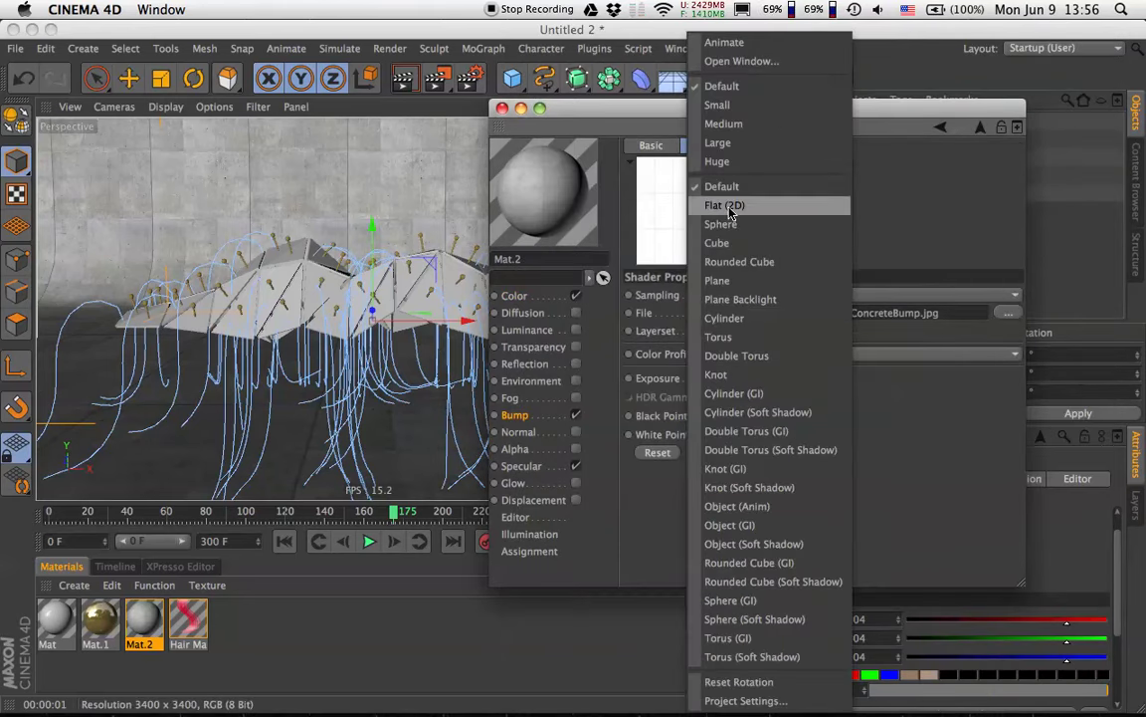
left_click(736, 61)
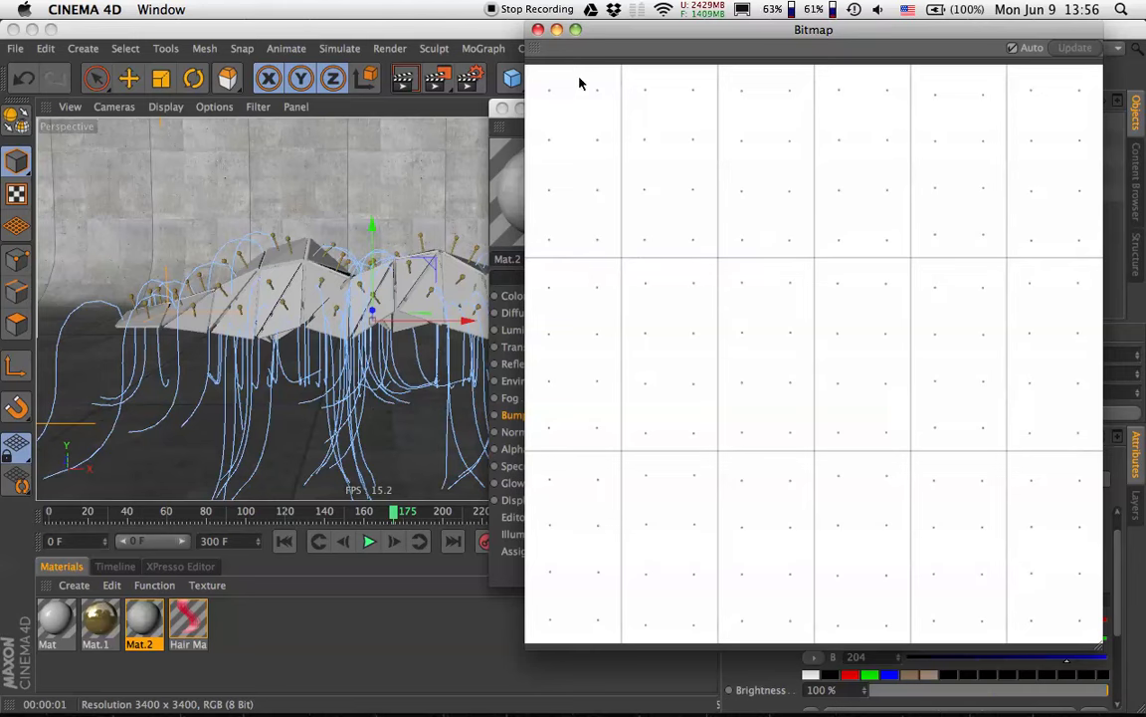
left_click(538, 29)
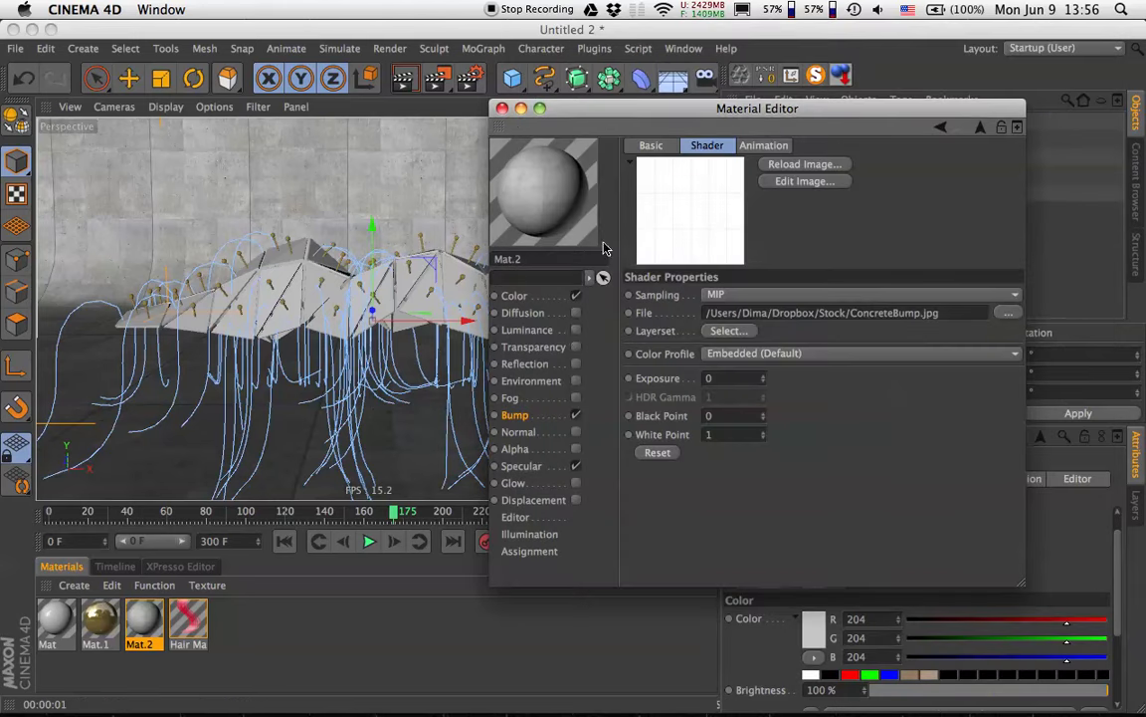
Review the specular width, height and falloff of Mat.2 and close the material's editor.
left_click(525, 465)
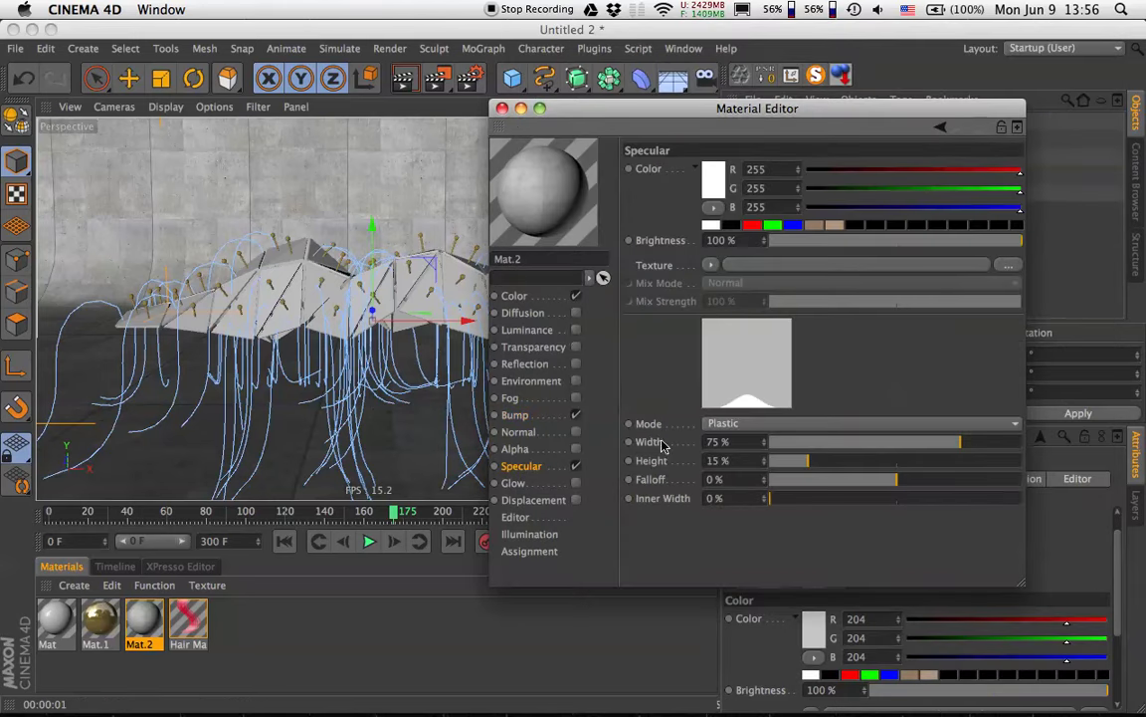
double_click(732, 443)
left_click(743, 484)
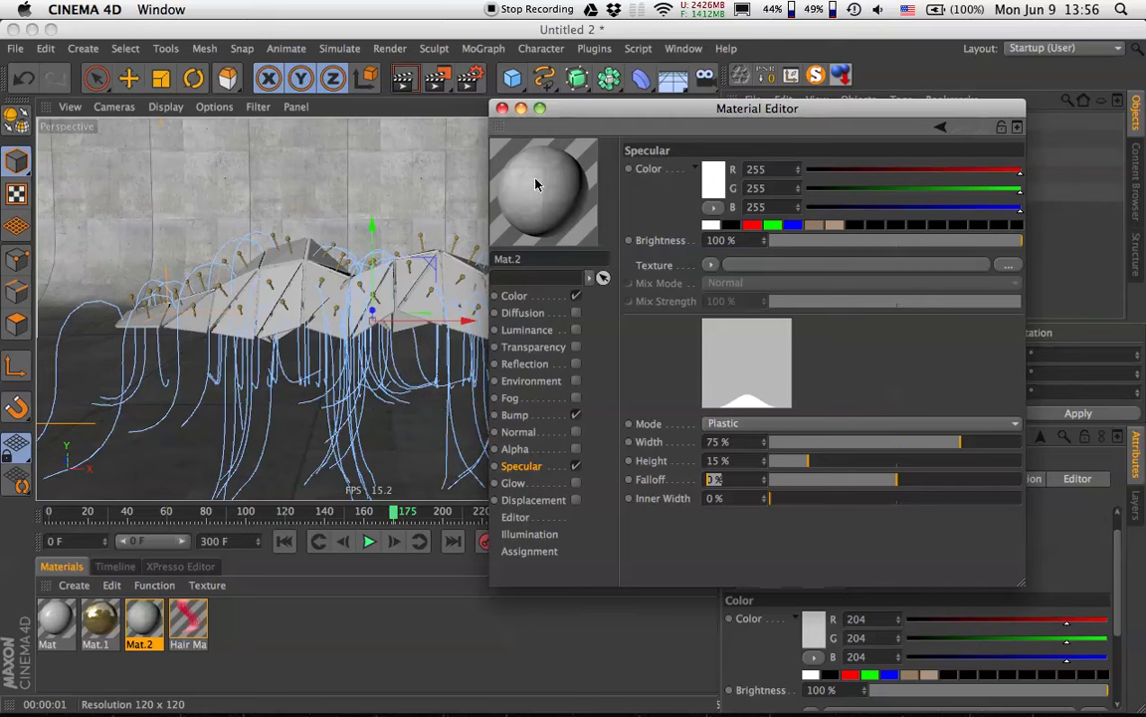
left_click(503, 108)
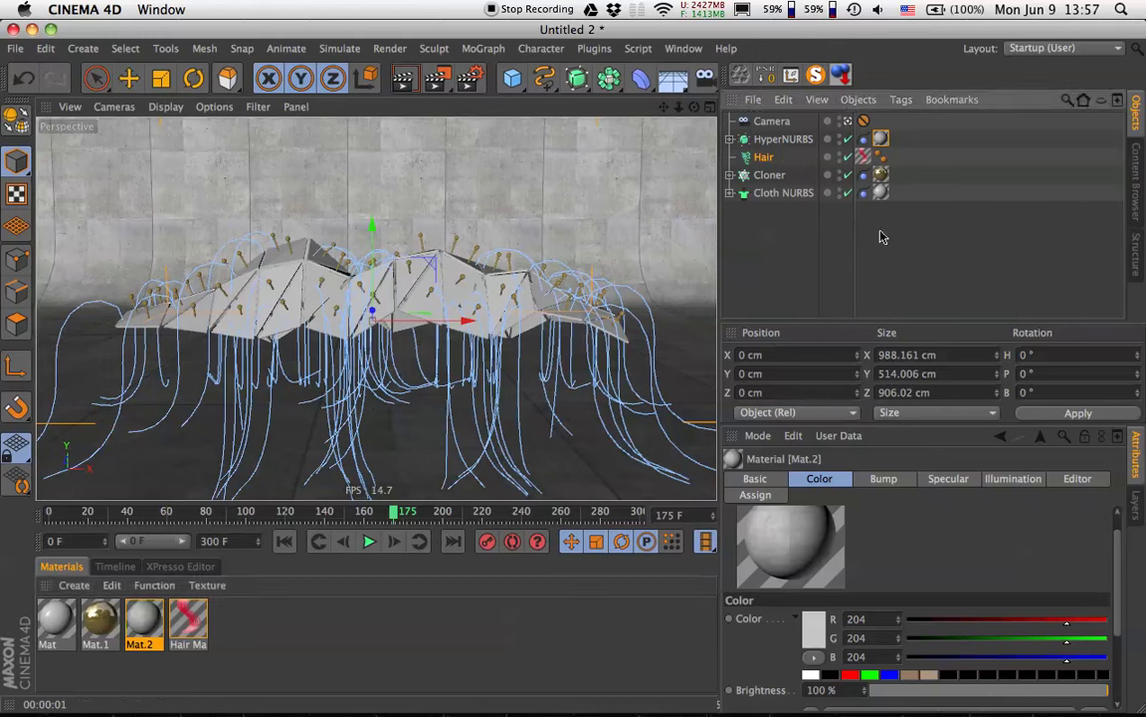
Load the Overhead Softbox light preset from the preset library into the scene.
left_click(1140, 185)
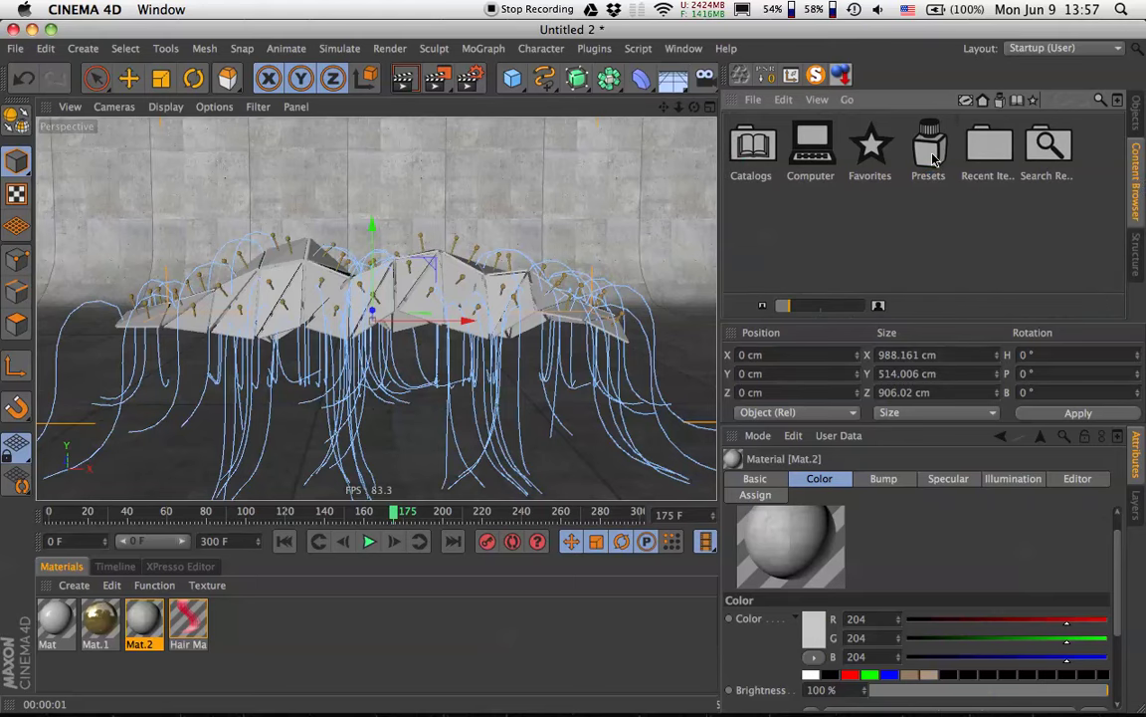
double_click(930, 149)
double_click(988, 144)
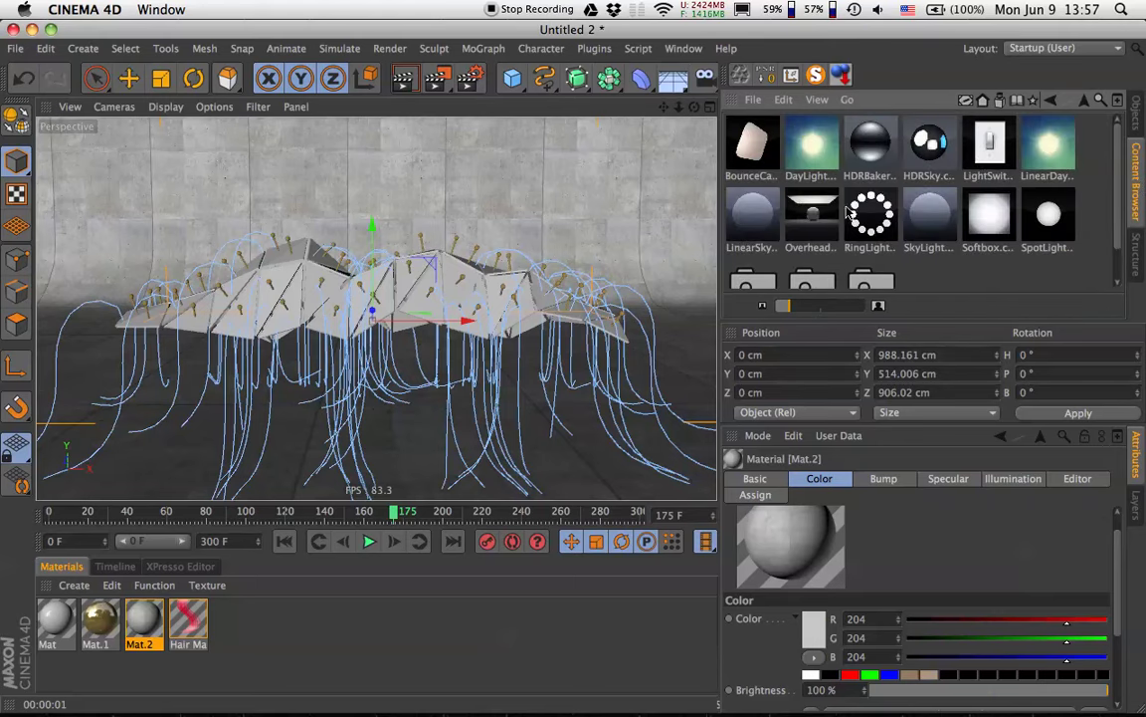
double_click(814, 217)
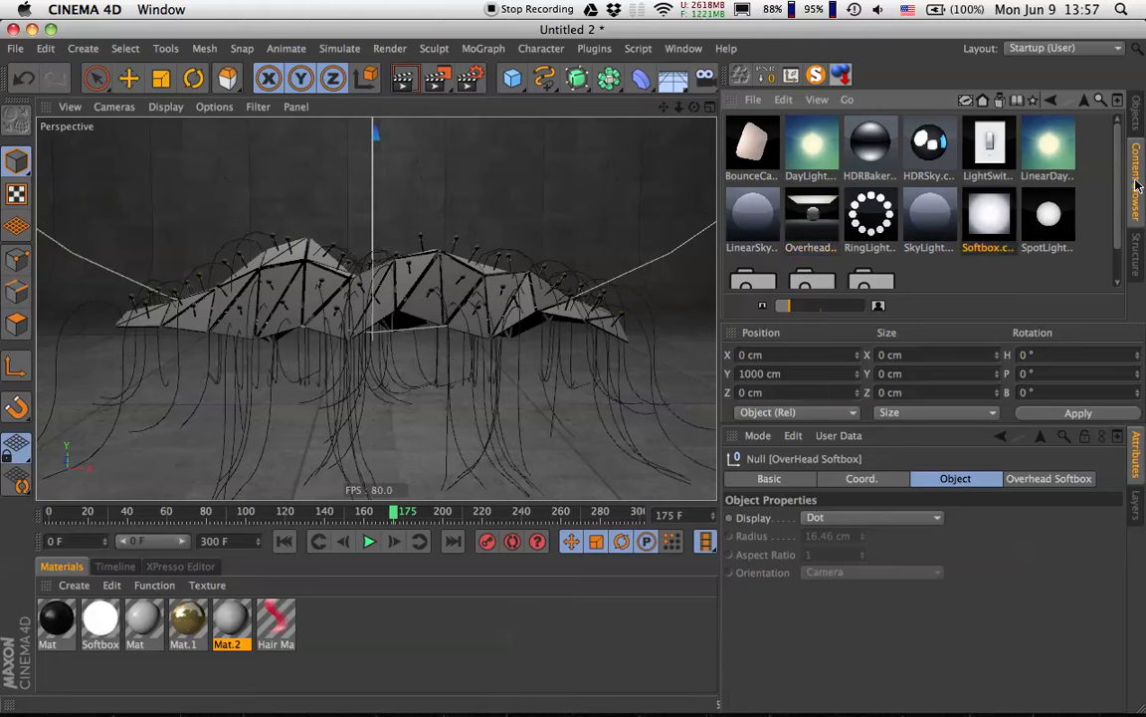
left_click(1138, 118)
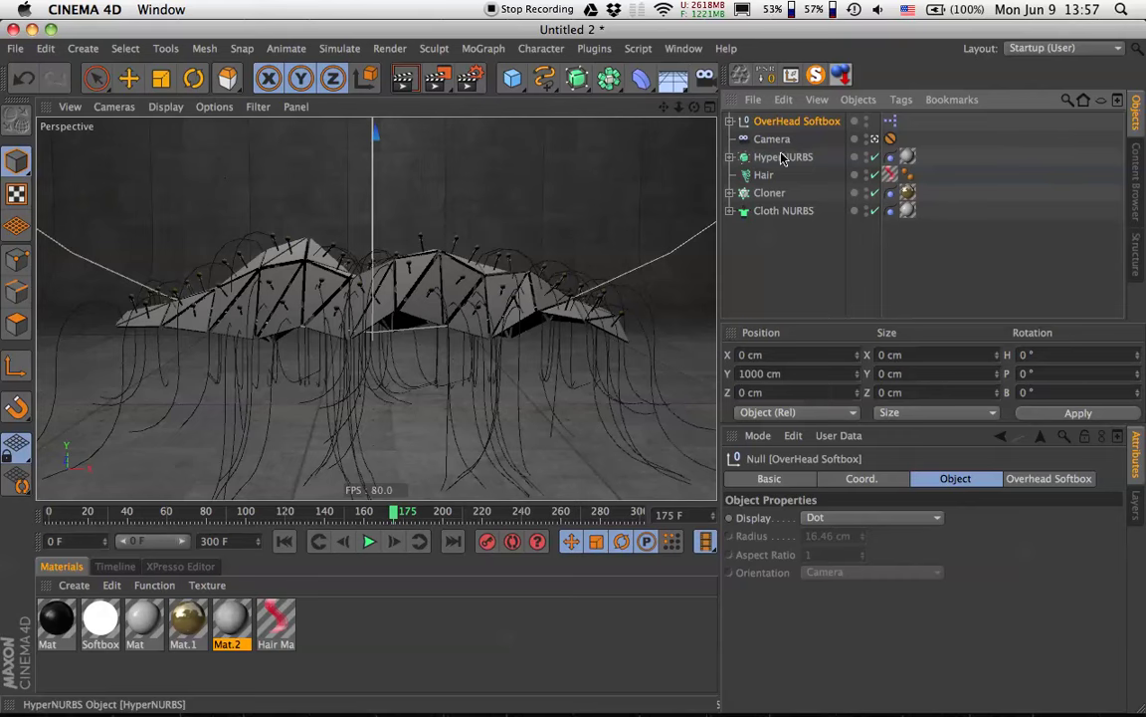
Add the Softbox light preset to the scene alongside the overhead softbox.
left_click(1139, 179)
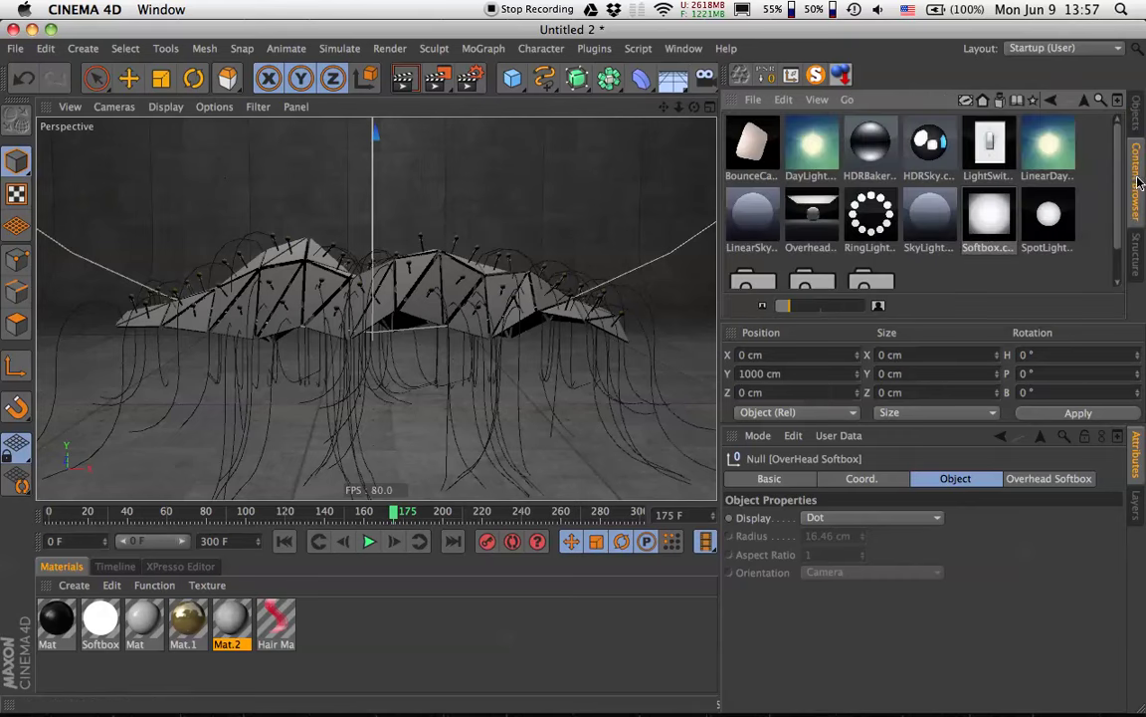
double_click(995, 211)
key("shift+F1")
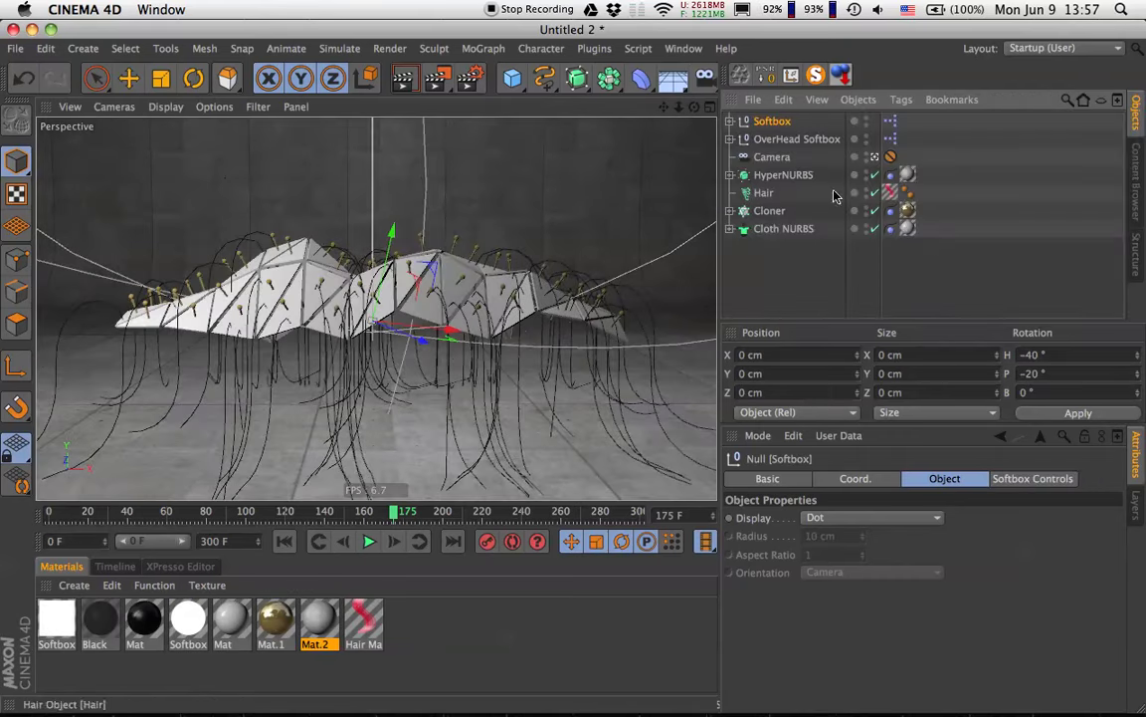
Make the OverHead Softbox invisible to the camera and set its brightness to 150%.
left_click(796, 139)
left_click(1050, 478)
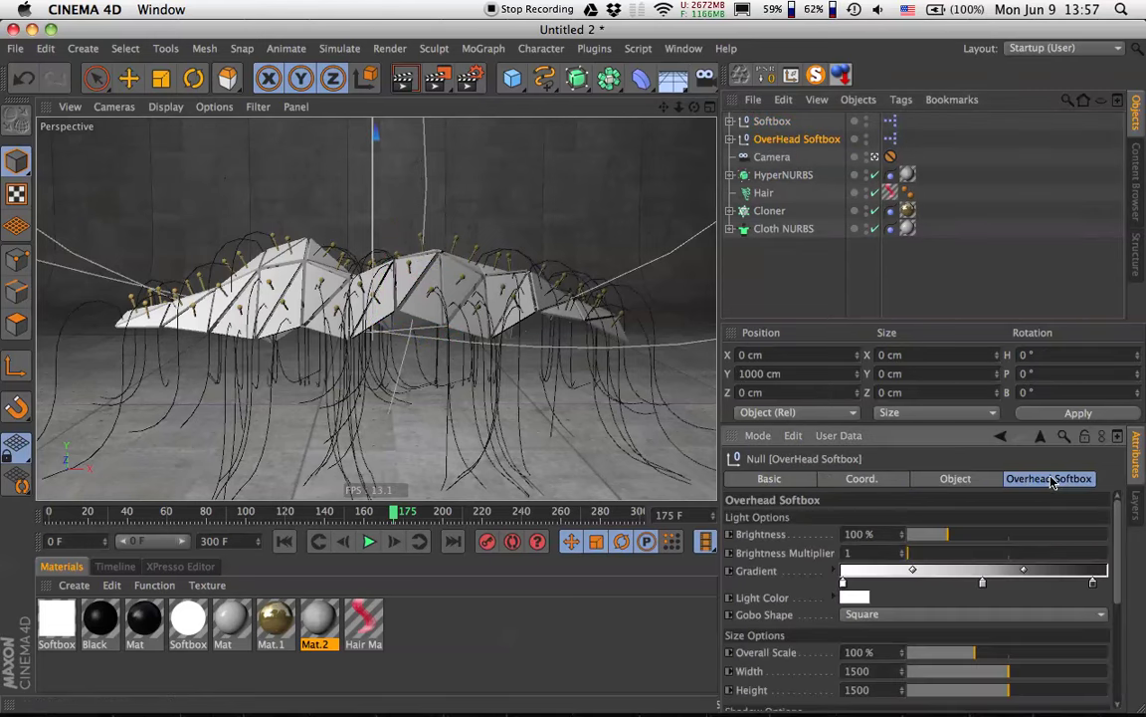
scroll(901, 542, "down", 5)
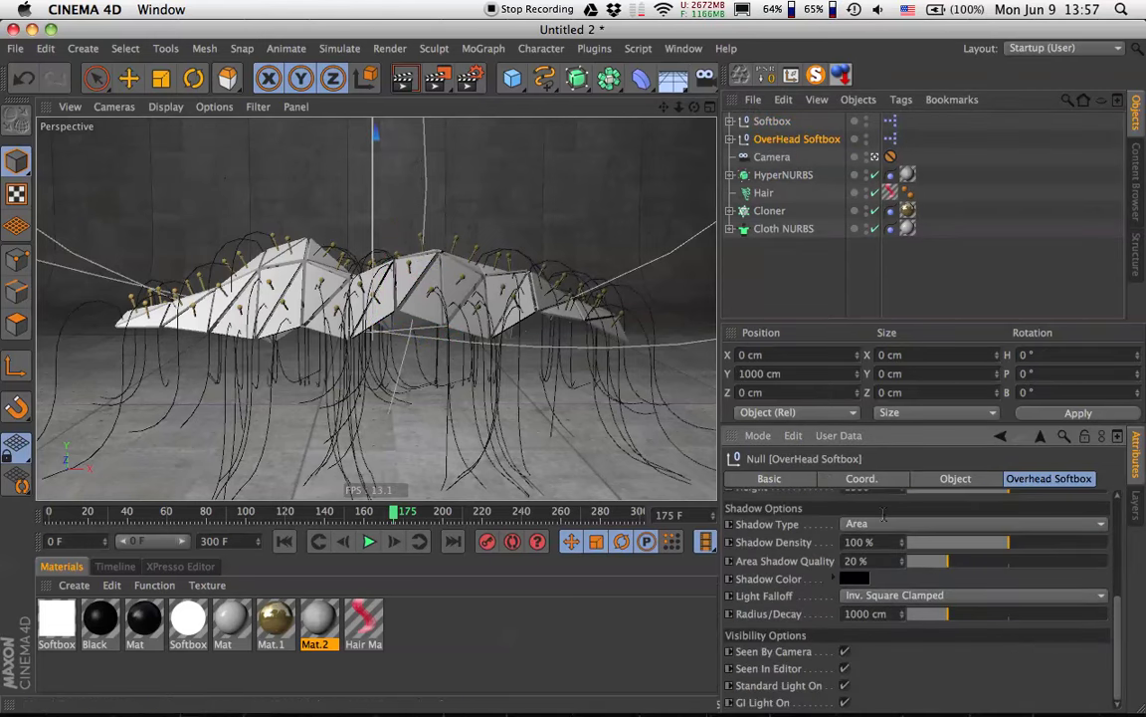
scroll(995, 537, "up", 3)
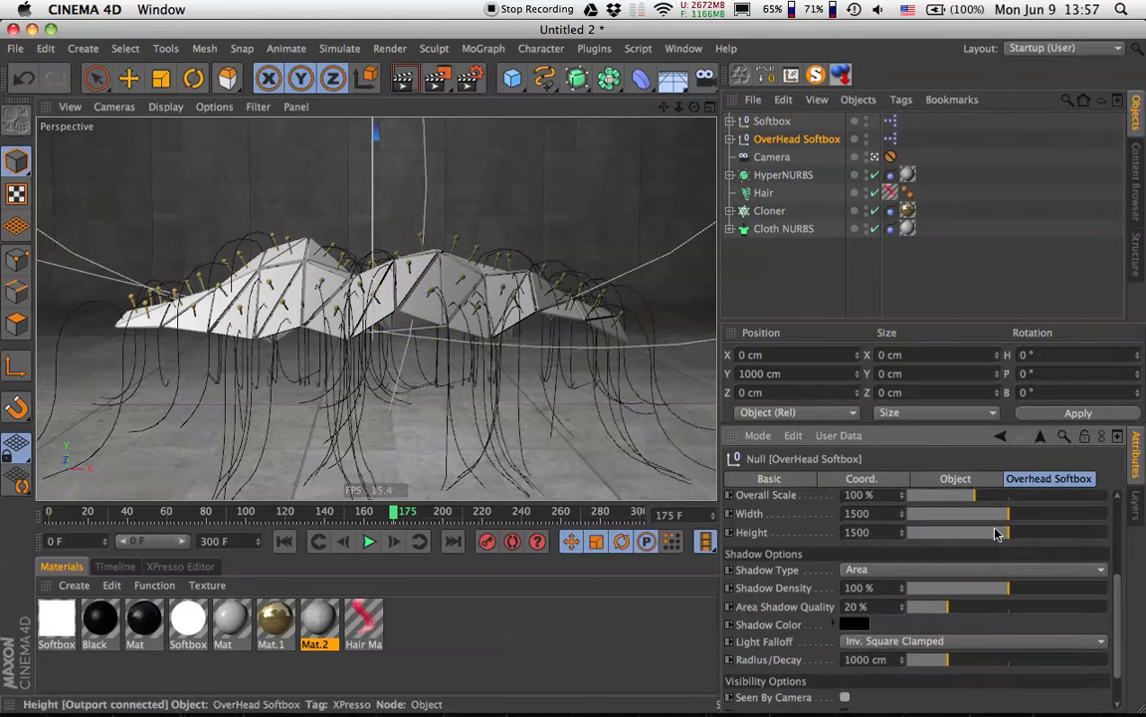
scroll(997, 567, "down", 1)
scroll(995, 582, "up", 3)
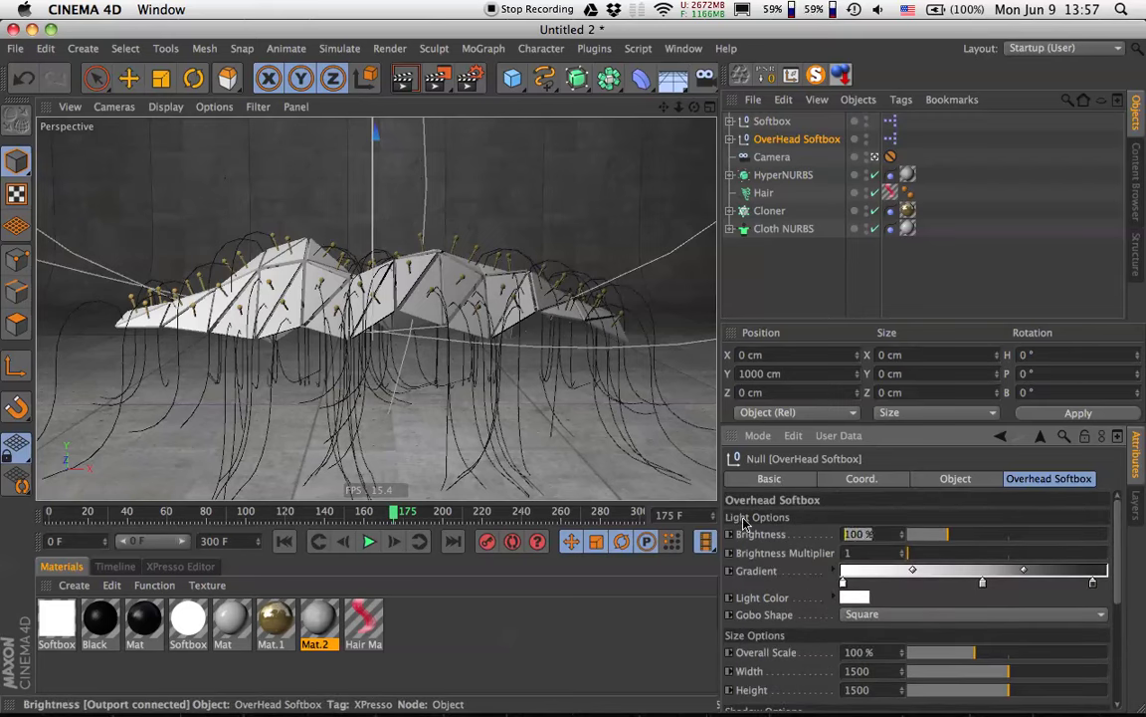
key("Return")
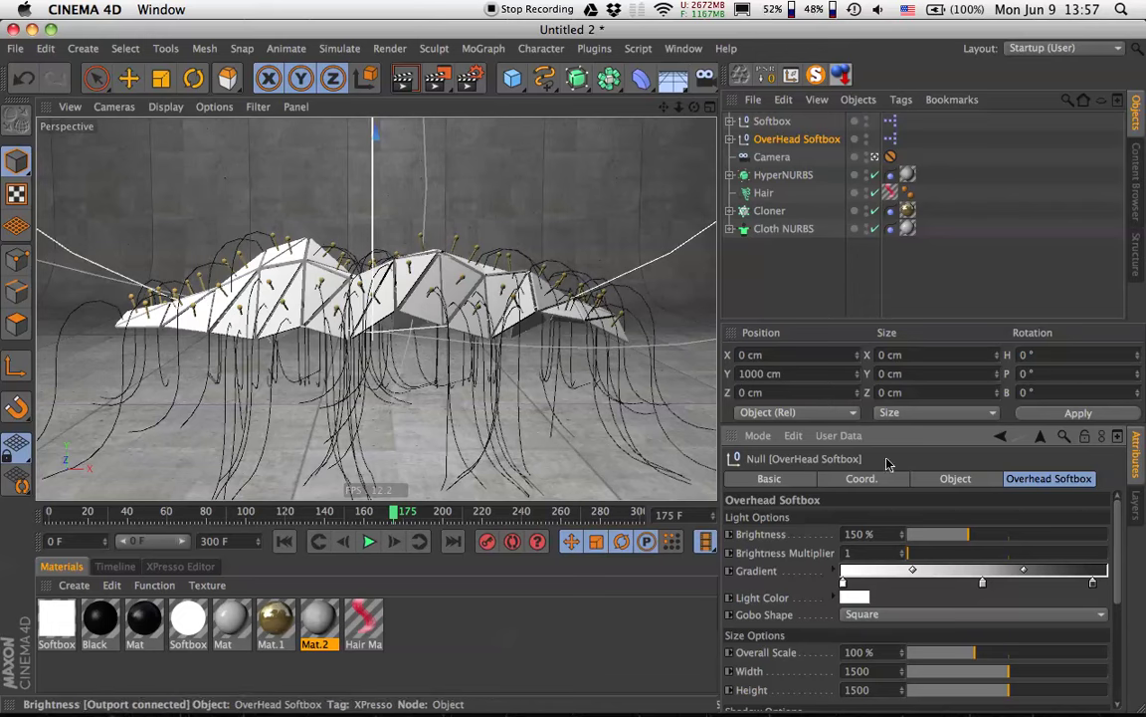
Set the Softbox light's overall scale to 300% and increase its distance to about 1215.
left_click(772, 121)
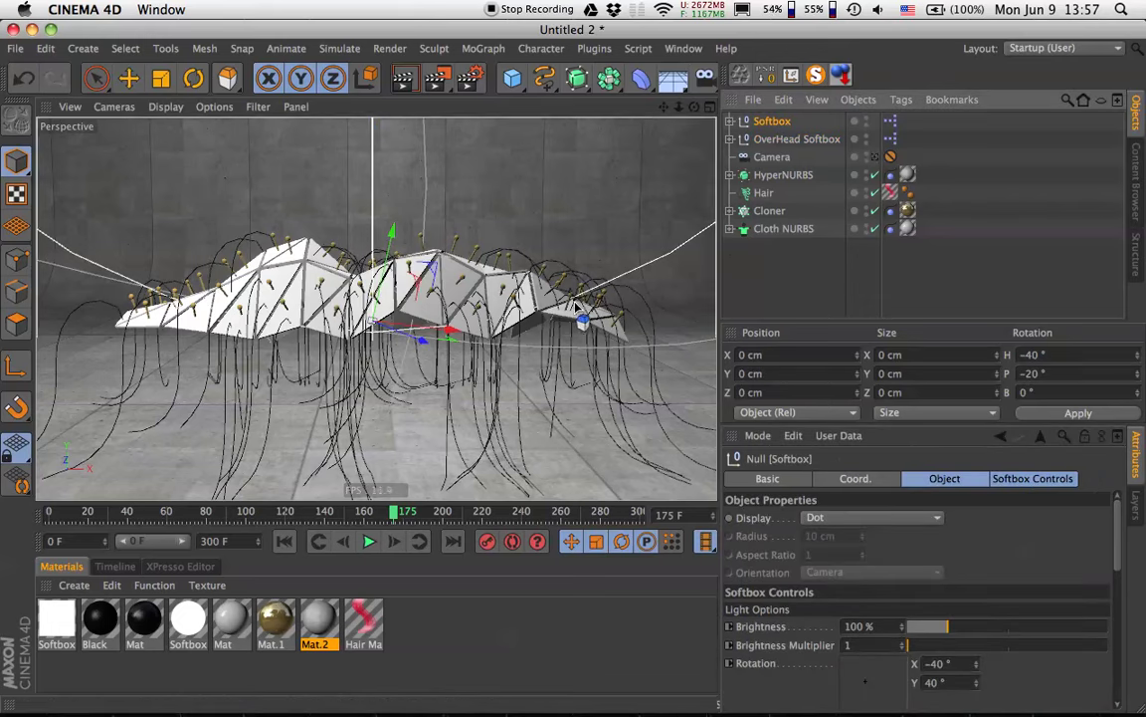
left_click_drag(575, 305, 453, 254, "alt")
scroll(955, 617, "down", 5)
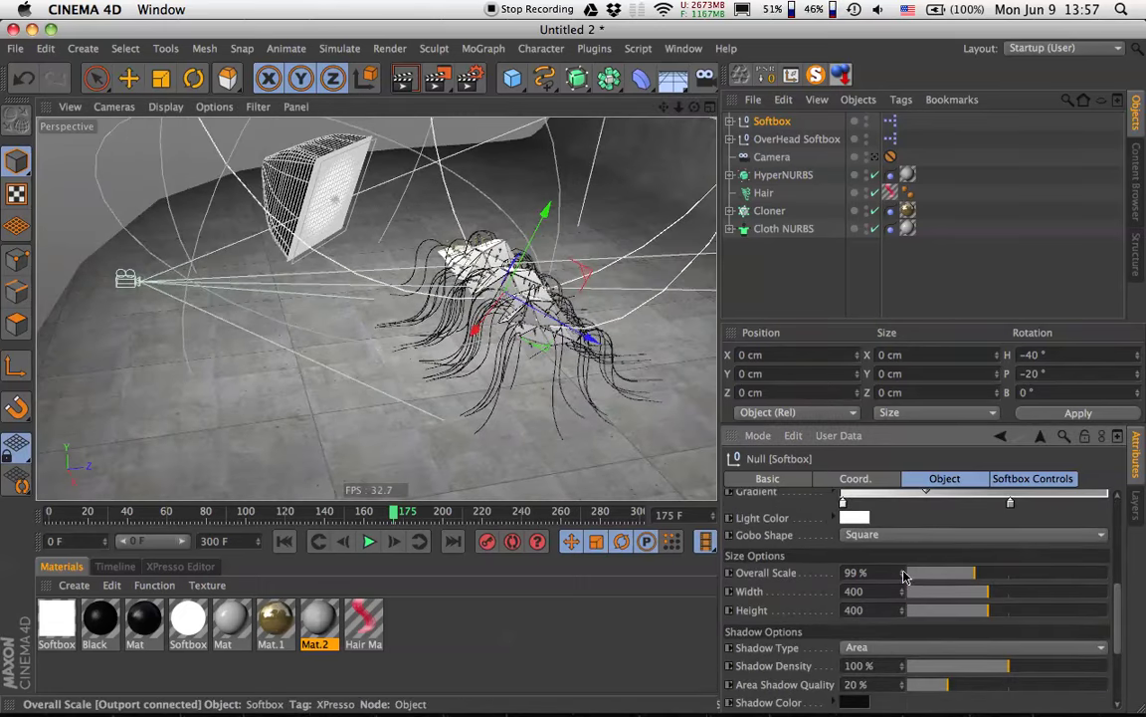
left_click_drag(904, 573, 904, 553)
left_click_drag(448, 296, 519, 324, "alt")
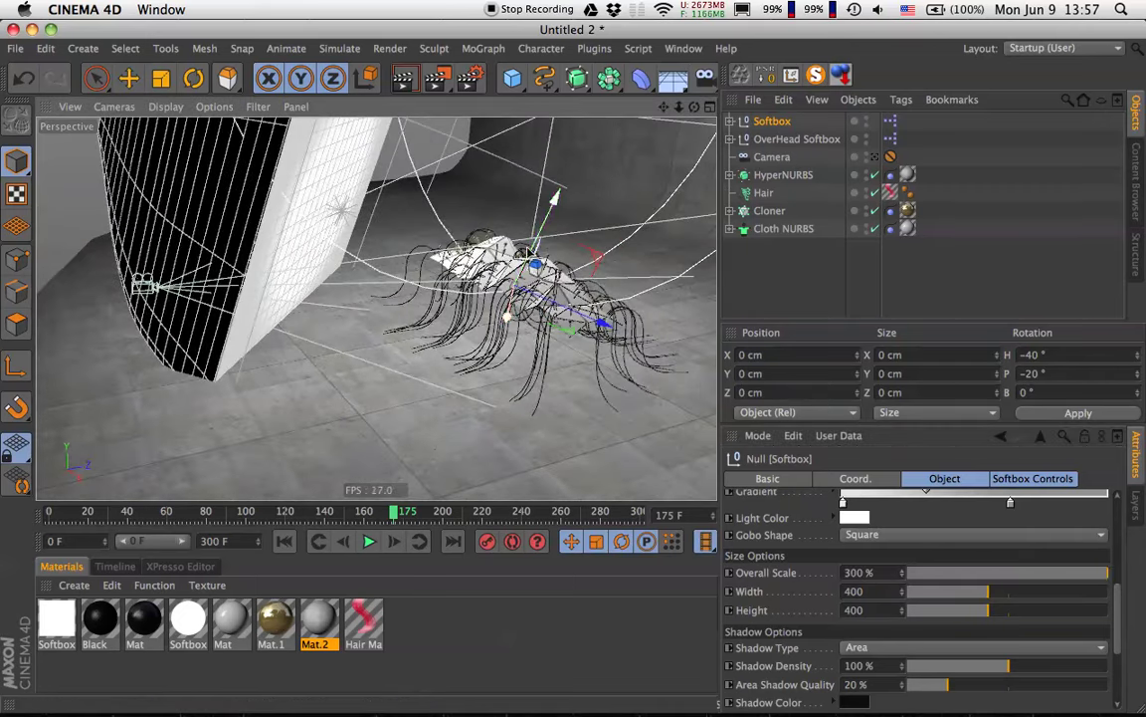
scroll(946, 667, "up", 3)
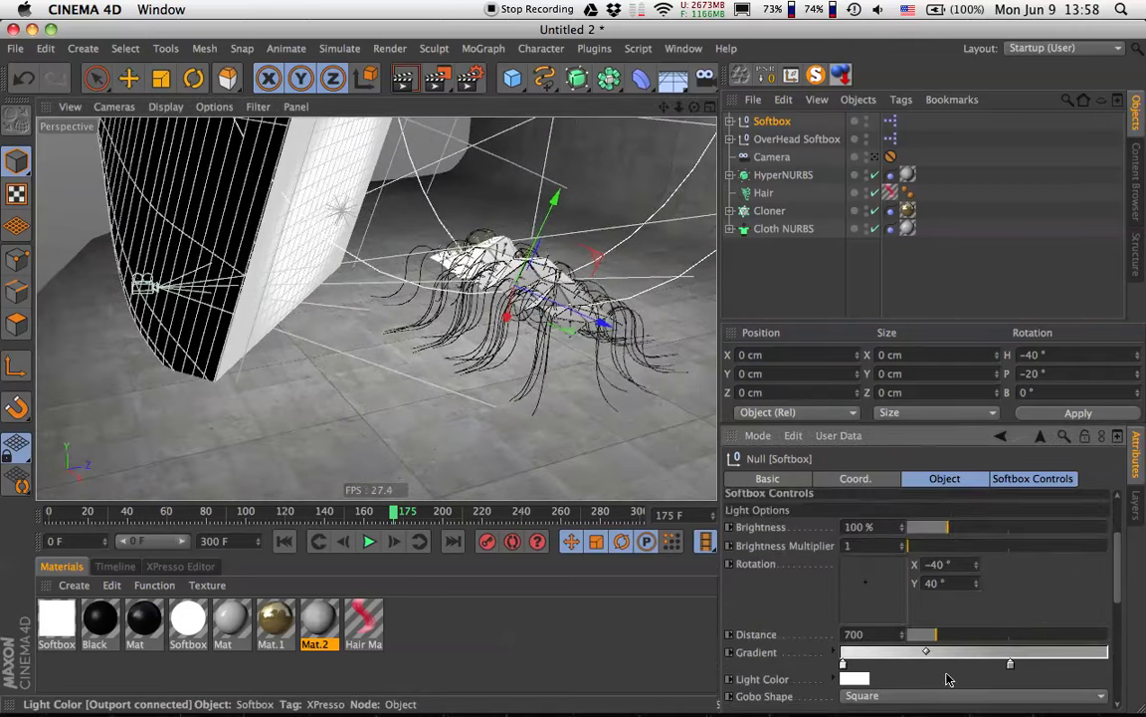
left_click_drag(902, 634, 963, 643)
Give the Softbox a warm light orange color with a hue of 35°, about 32% saturation and 95% value.
left_click(855, 680)
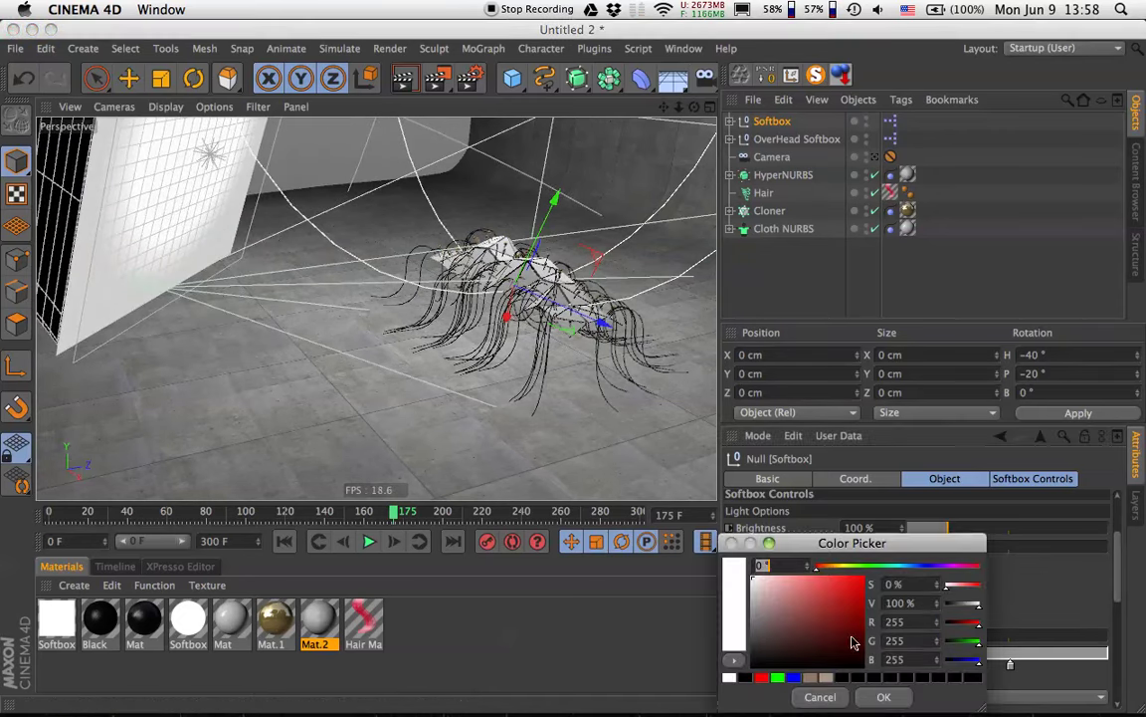
left_click_drag(841, 570, 834, 573)
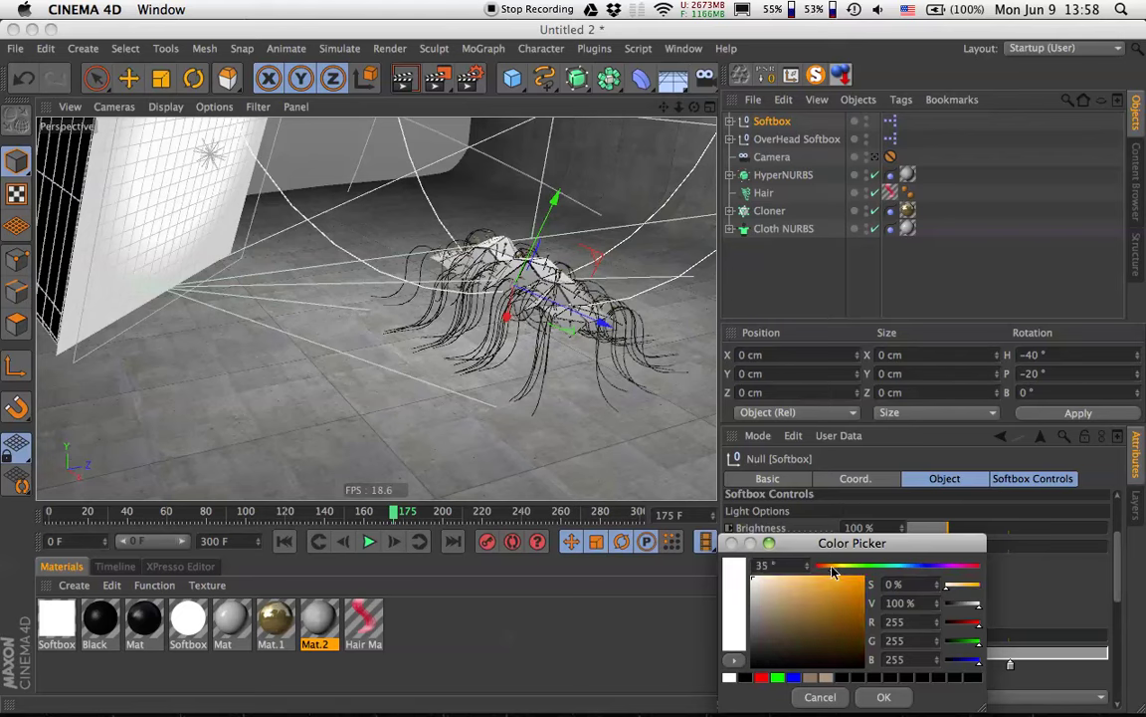
left_click(780, 582)
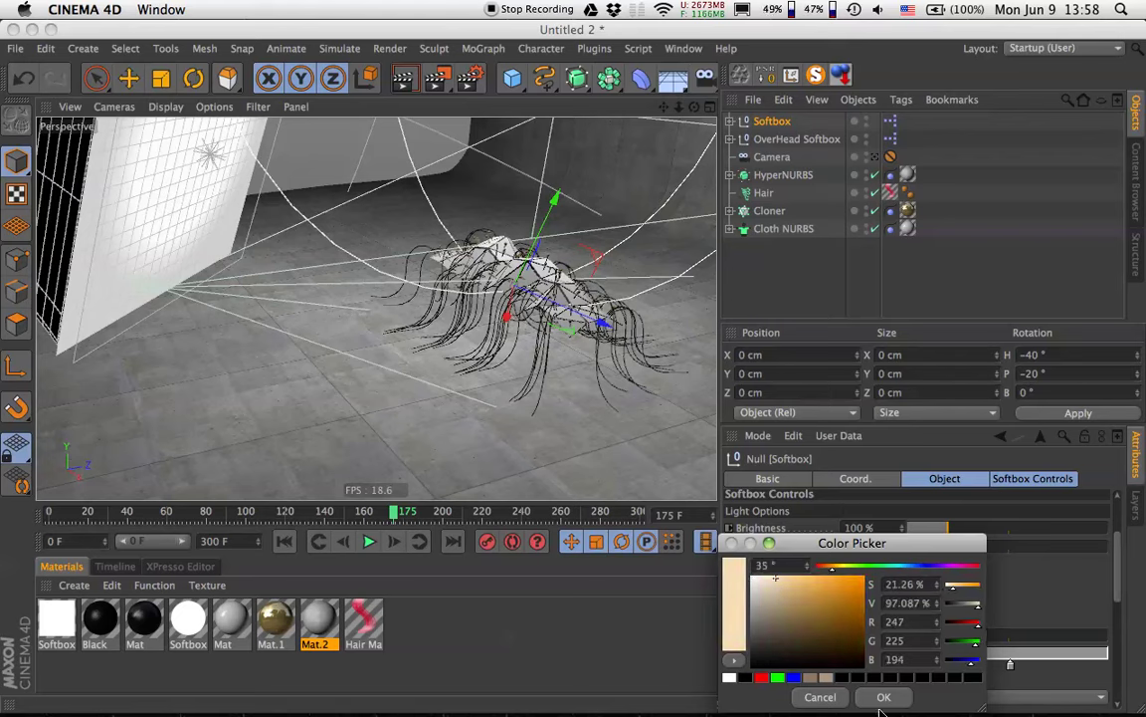
left_click(882, 697)
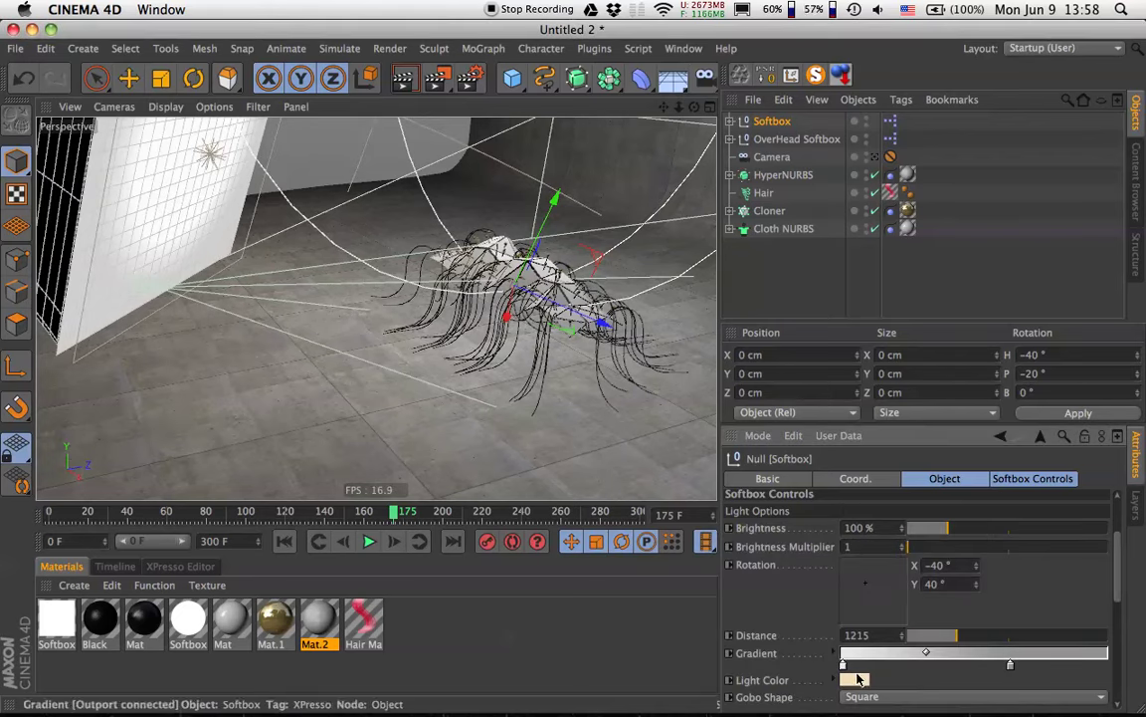
left_click(860, 678)
left_click(787, 584)
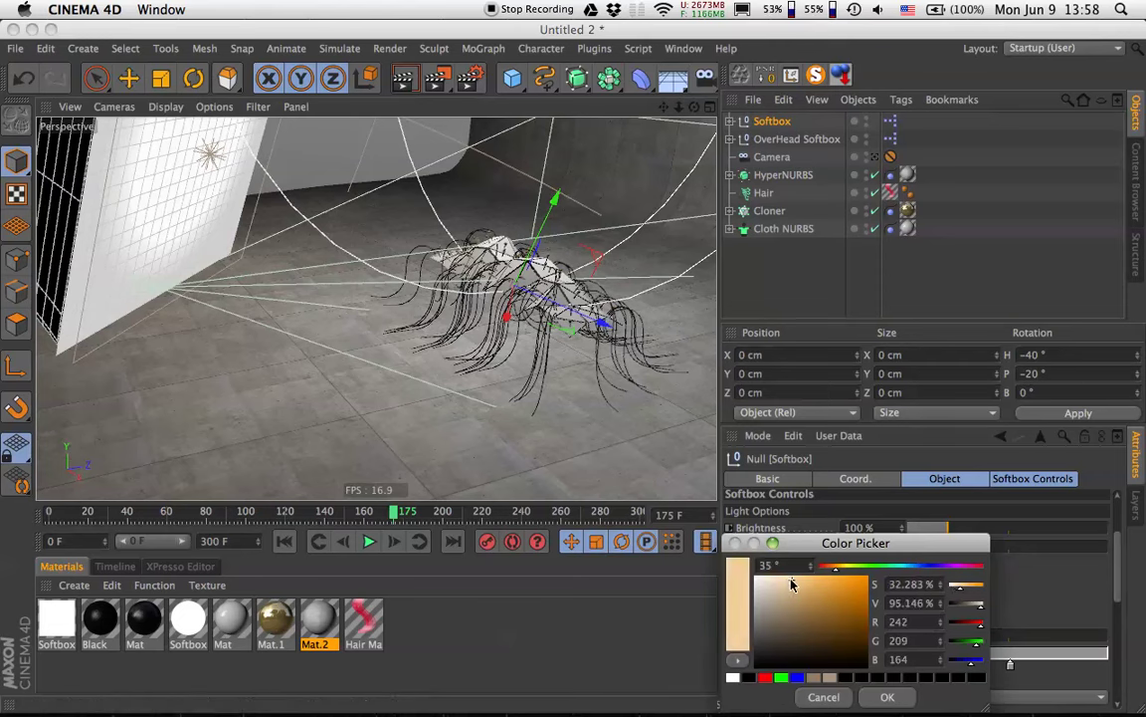
left_click(887, 697)
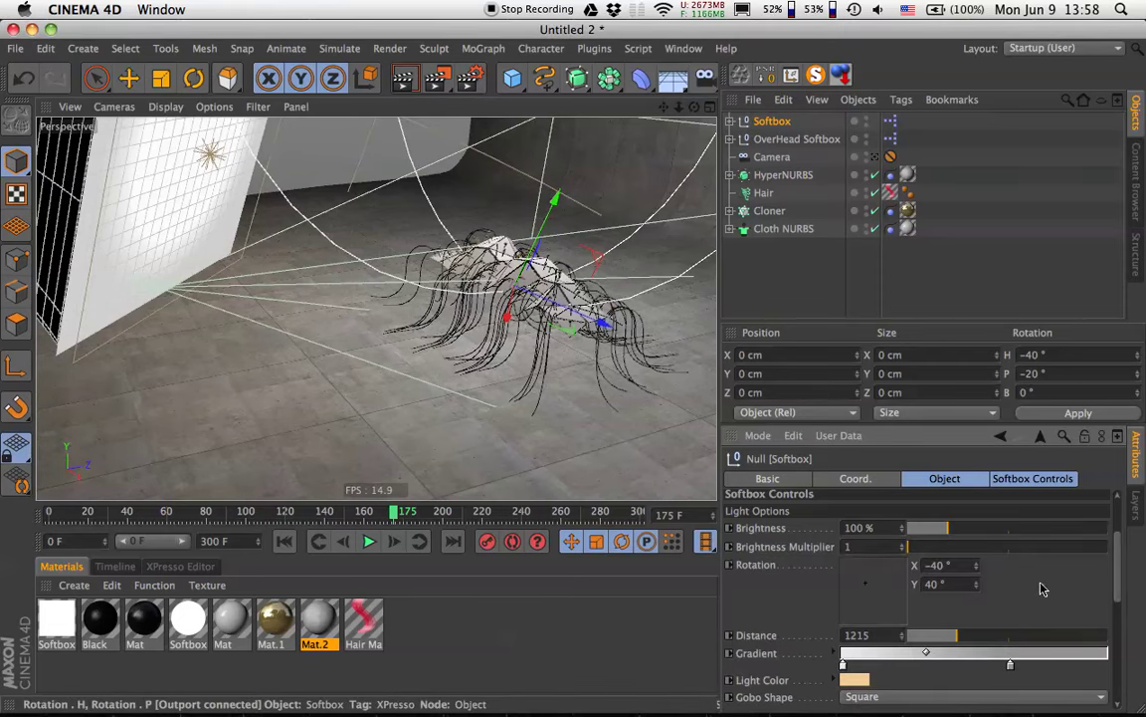
Set the Softbox's brightness to 90% and turn off its visibility to the camera.
type("90")
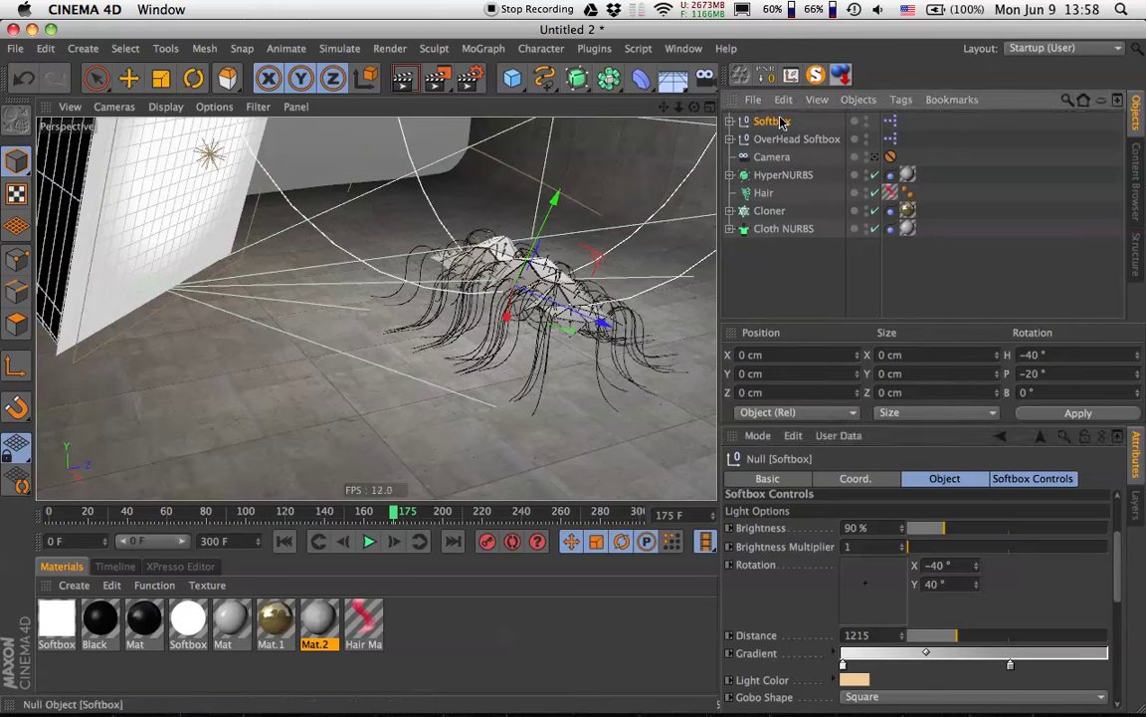
scroll(1017, 535, "down", 10)
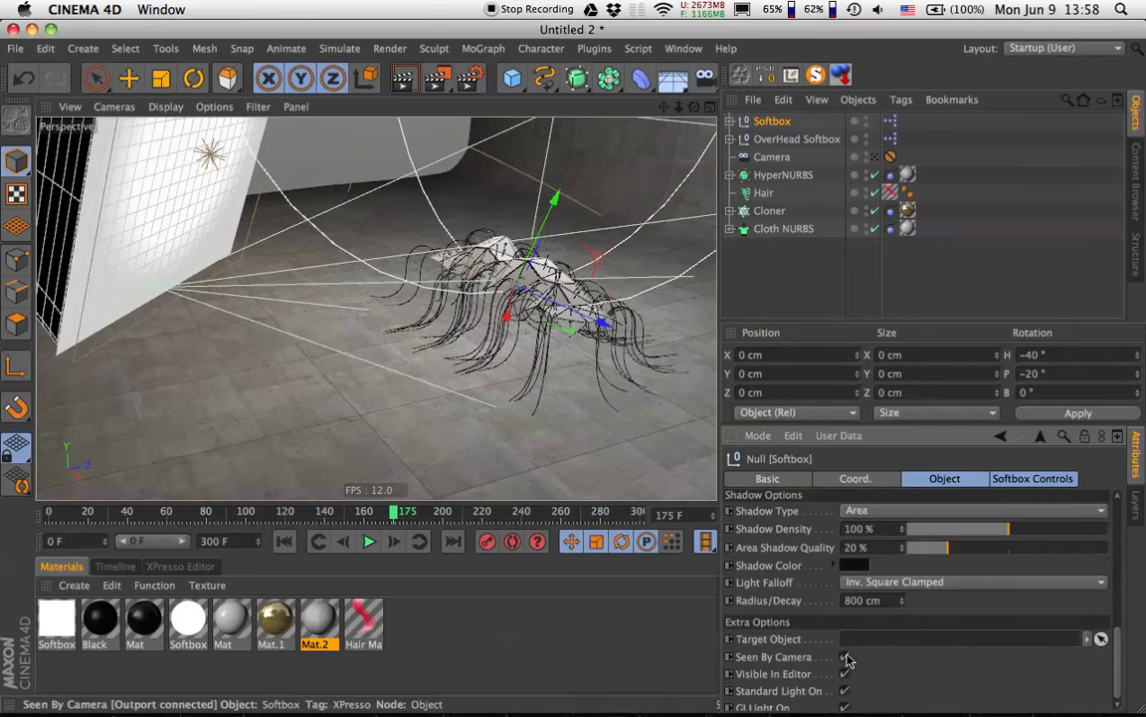
scroll(1010, 597, "up", 3)
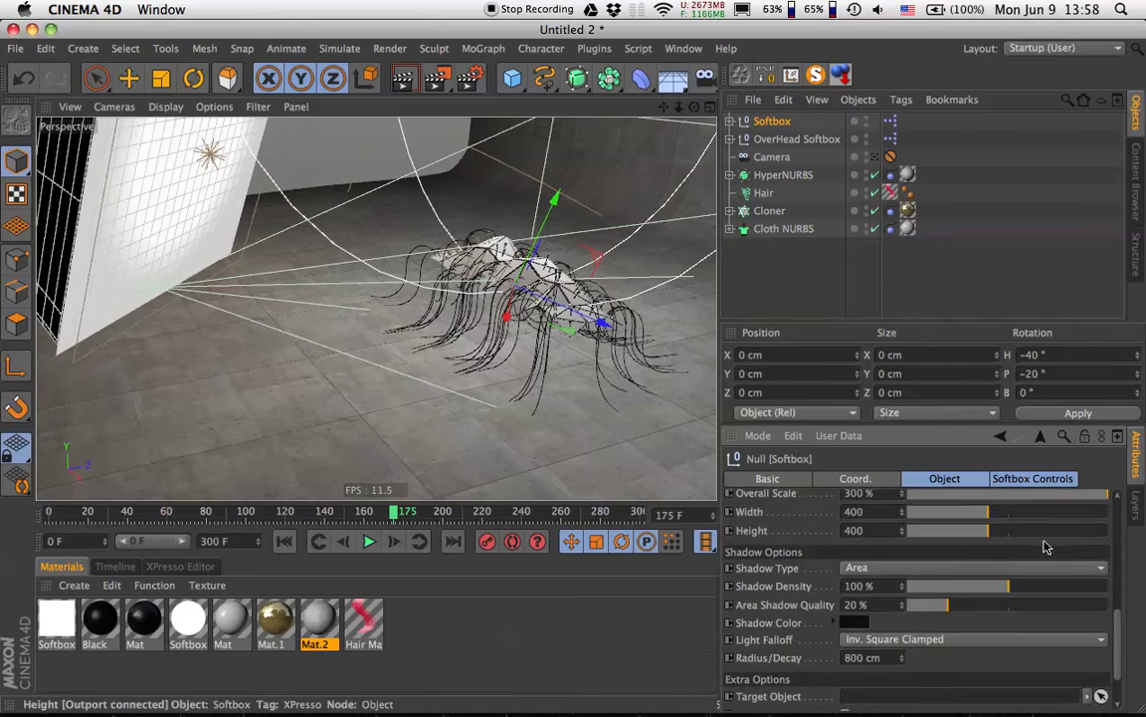
scroll(1045, 546, "up", 8)
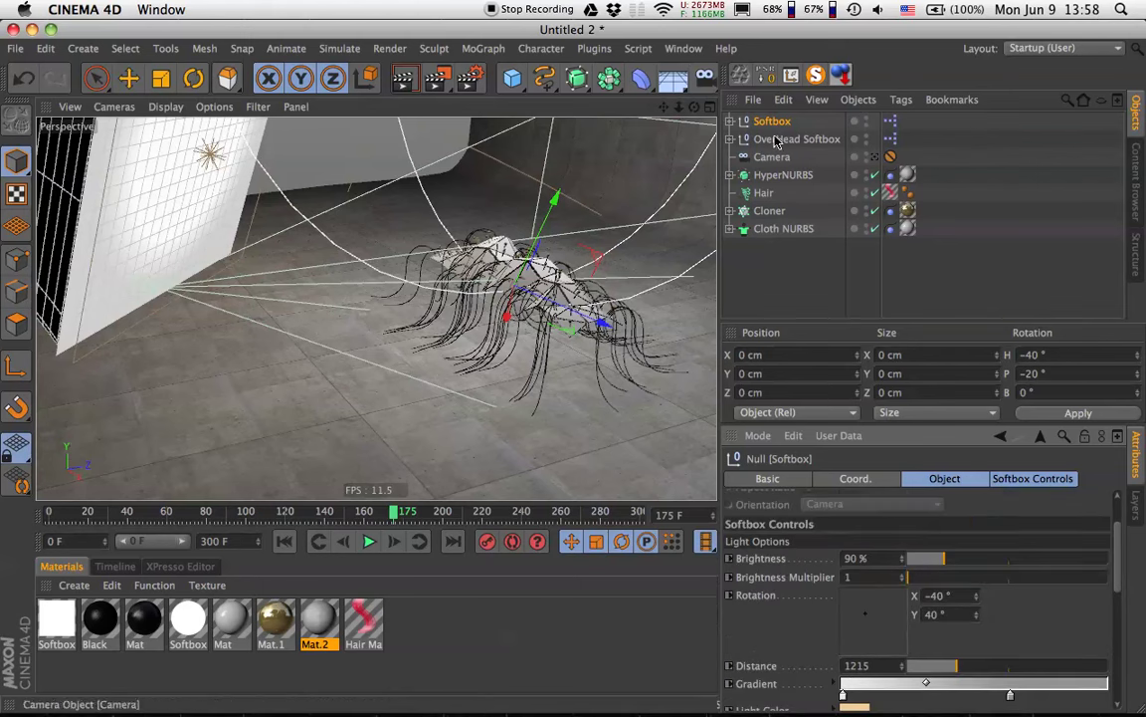
Duplicate the Softbox light and rotate the copy to about 135.5° in X, on the opposite side of the mesh.
key("super+c")
key("super+v")
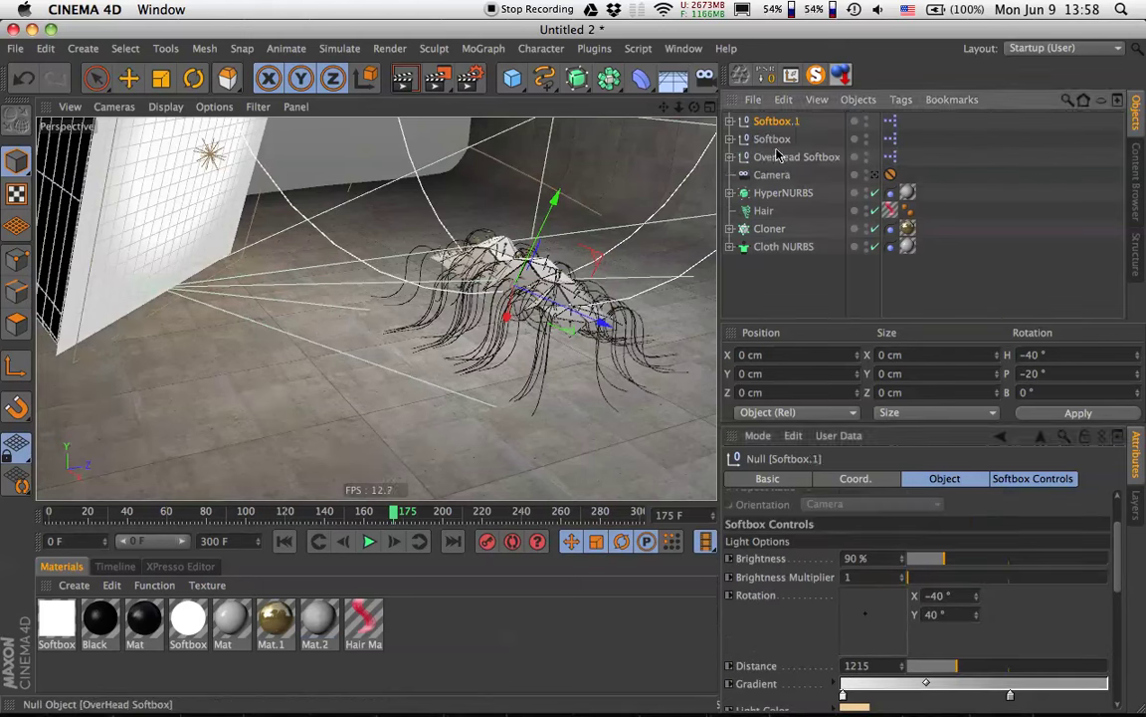
scroll(1010, 625, "up", 1)
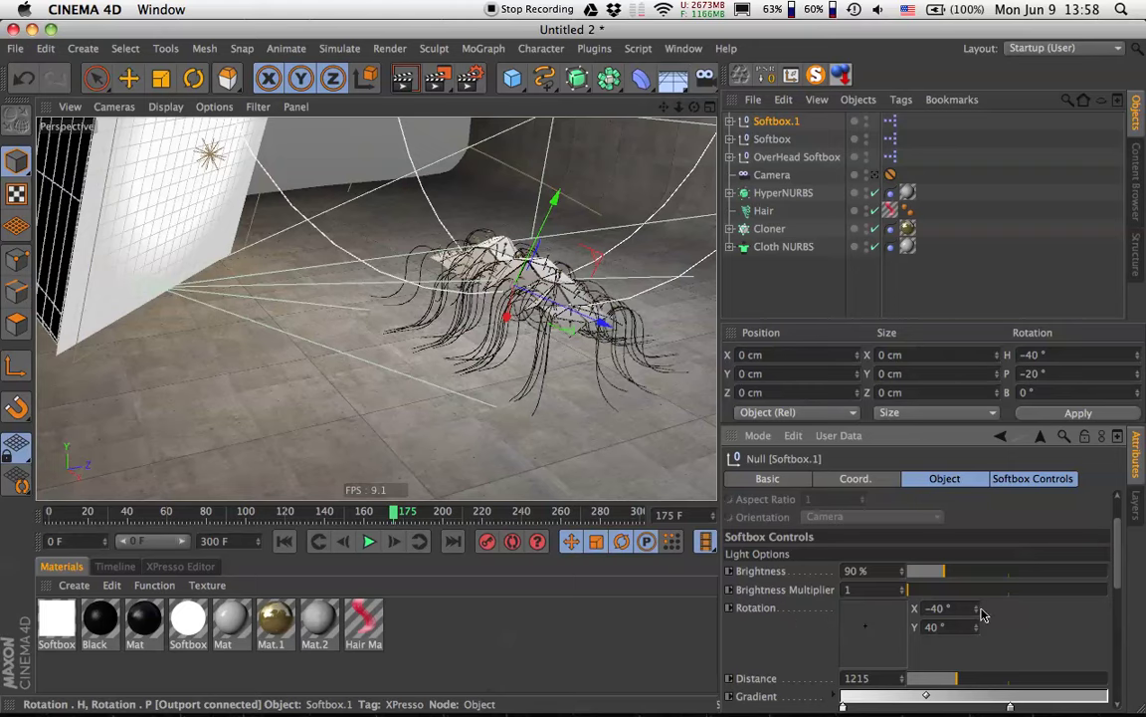
left_click_drag(976, 612, 976, 510)
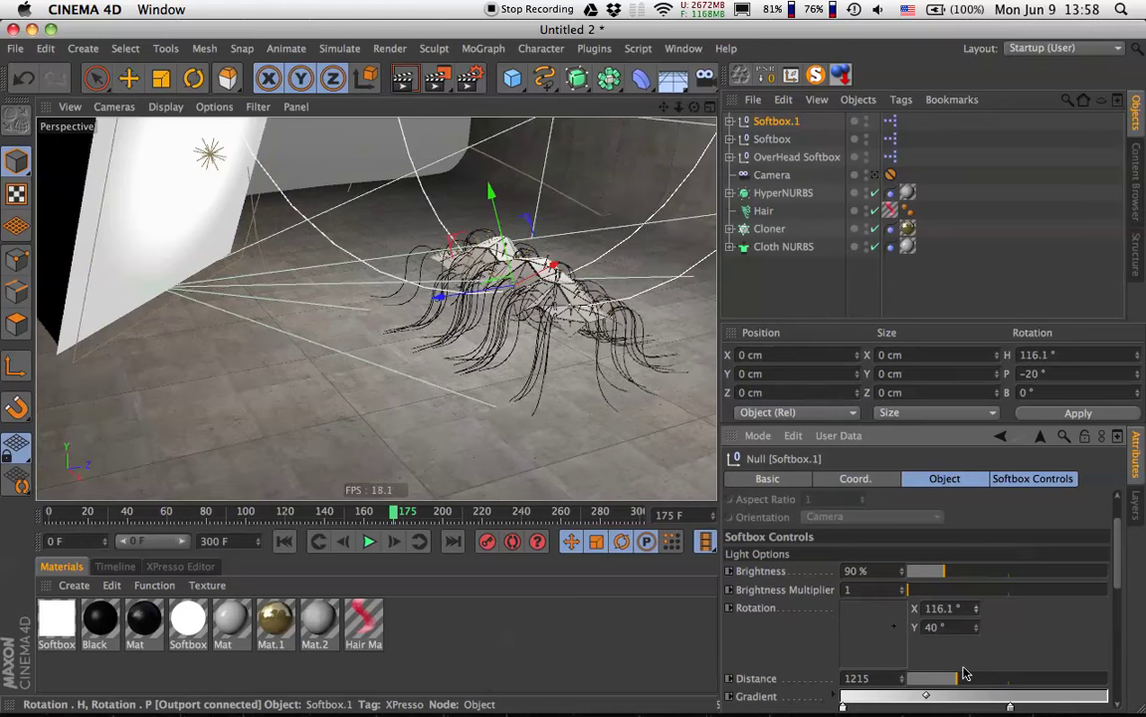
left_click_drag(711, 418, 700, 282, "alt")
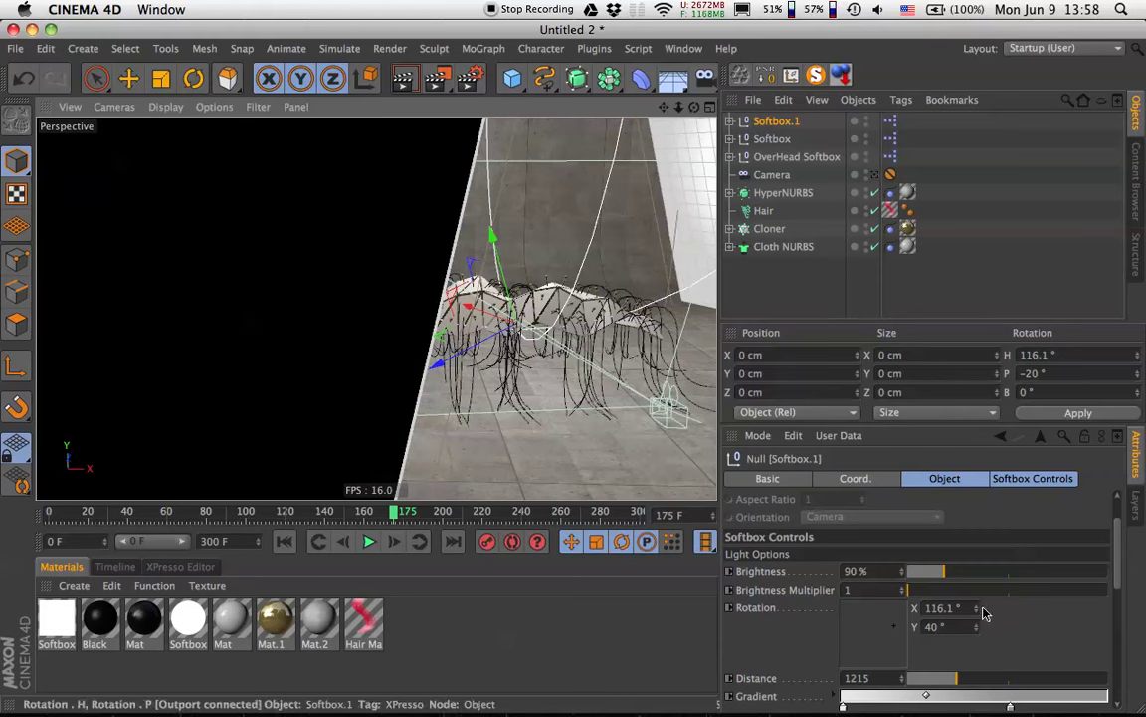
left_click_drag(979, 614, 993, 654)
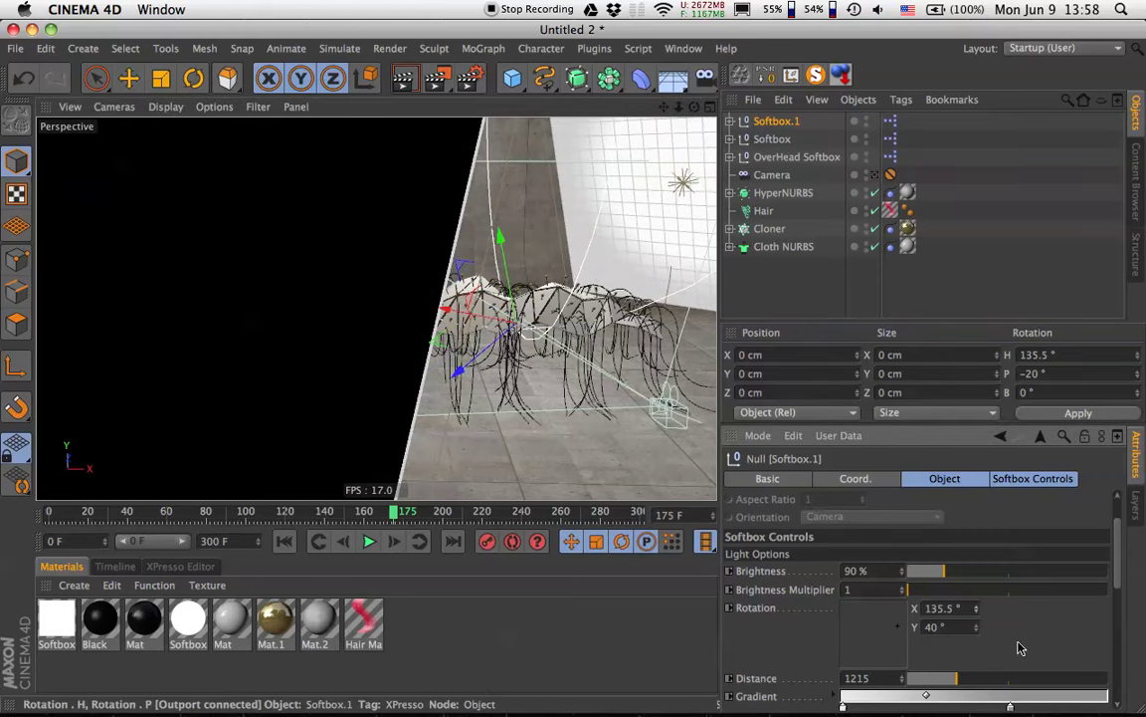
Change the duplicated softbox's light color to a pale violet-blue with a hue of 248°.
scroll(1019, 642, "down", 3)
left_click(851, 552)
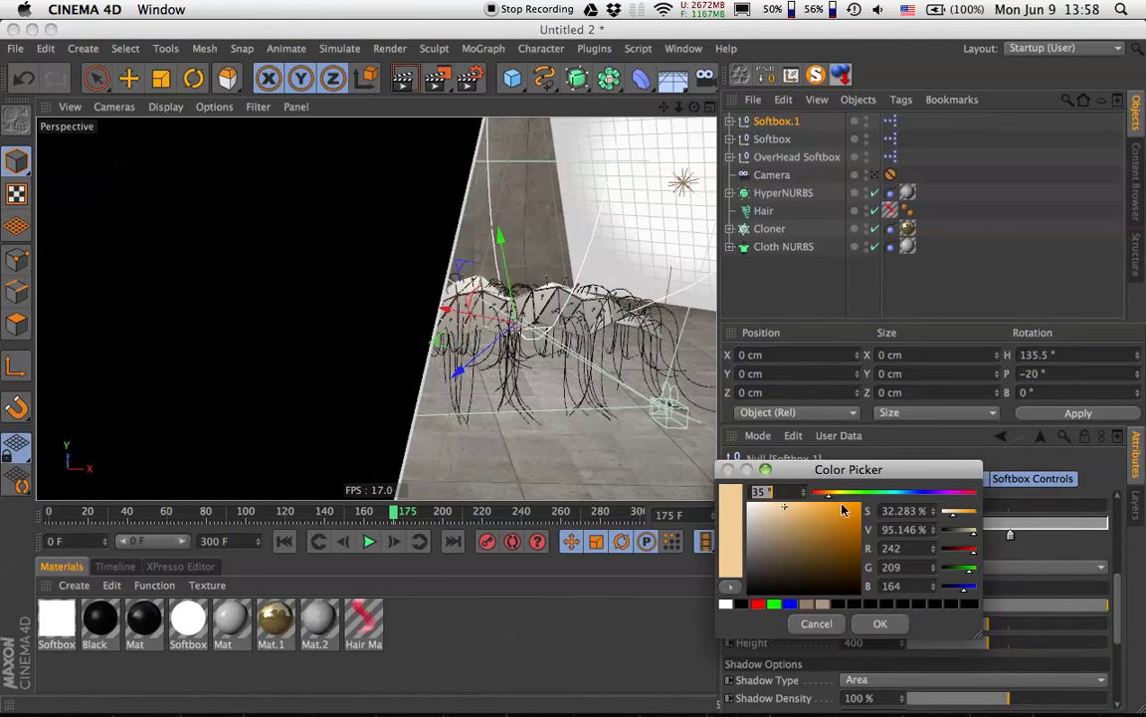
left_click_drag(916, 494, 928, 495)
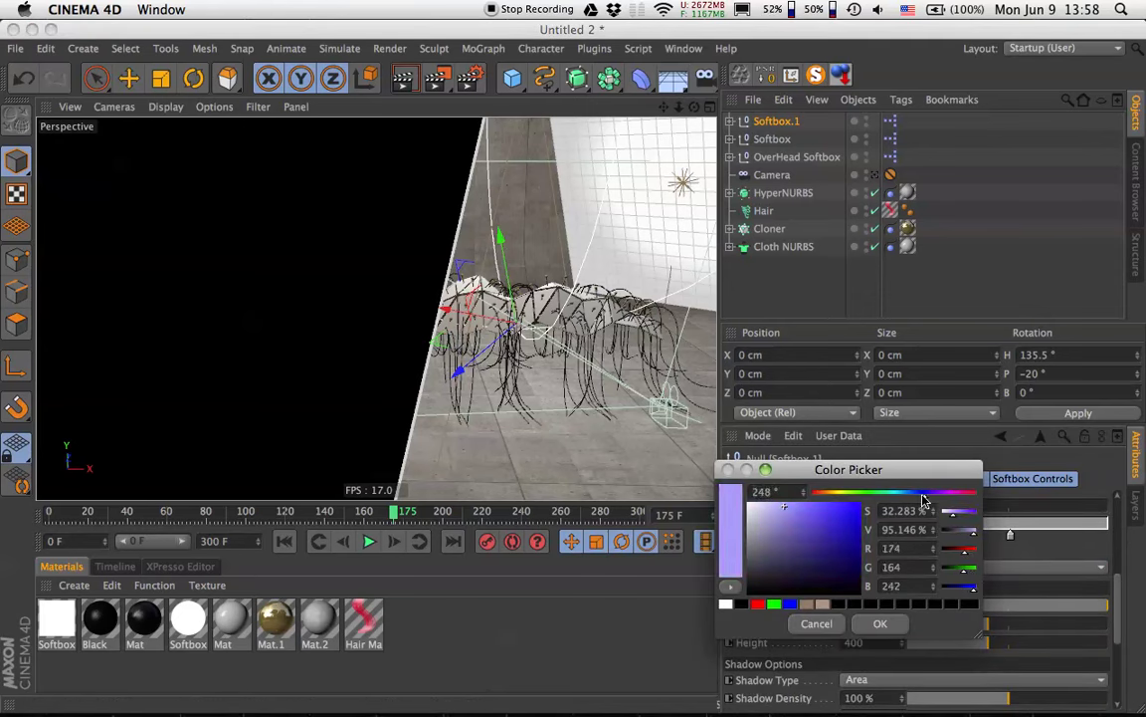
left_click(879, 624)
Reduce the duplicated softbox's distance to 839.
left_click_drag(553, 359, 583, 384, "alt")
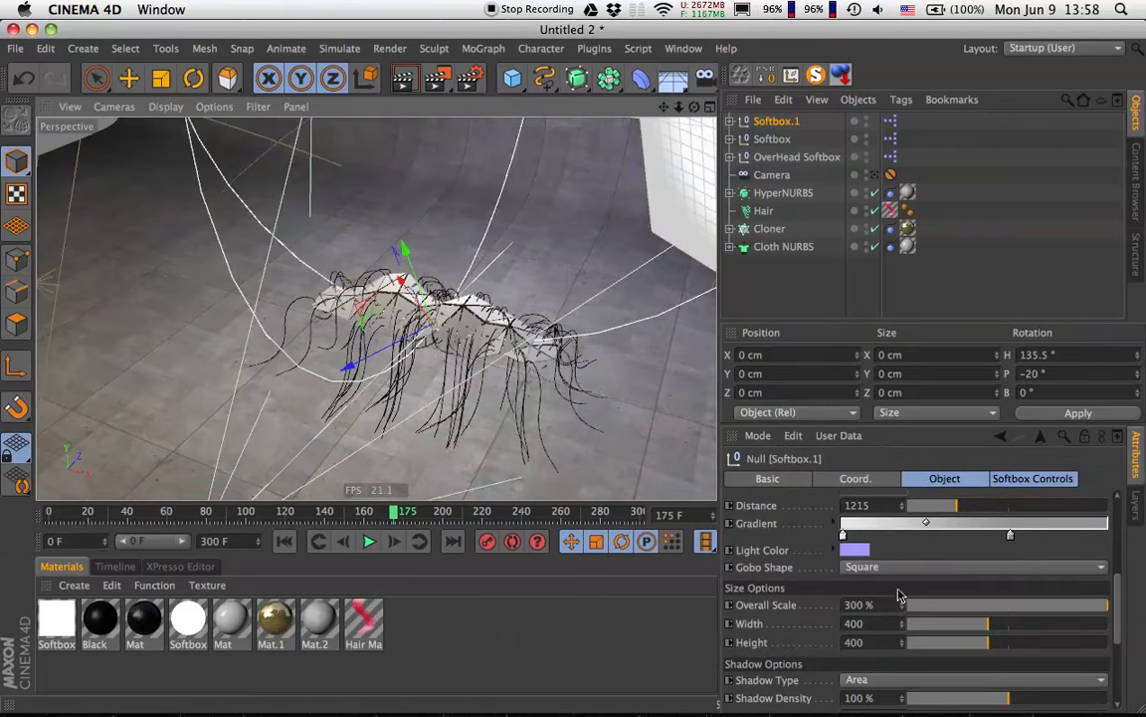
scroll(924, 636, "up", 3)
mouse_move(902, 608)
left_mouse_down()
mouse_move(902, 652)
mouse_move(927, 559)
left_mouse_up()
scroll(935, 567, "down", 1)
scroll(901, 543, "up", 4)
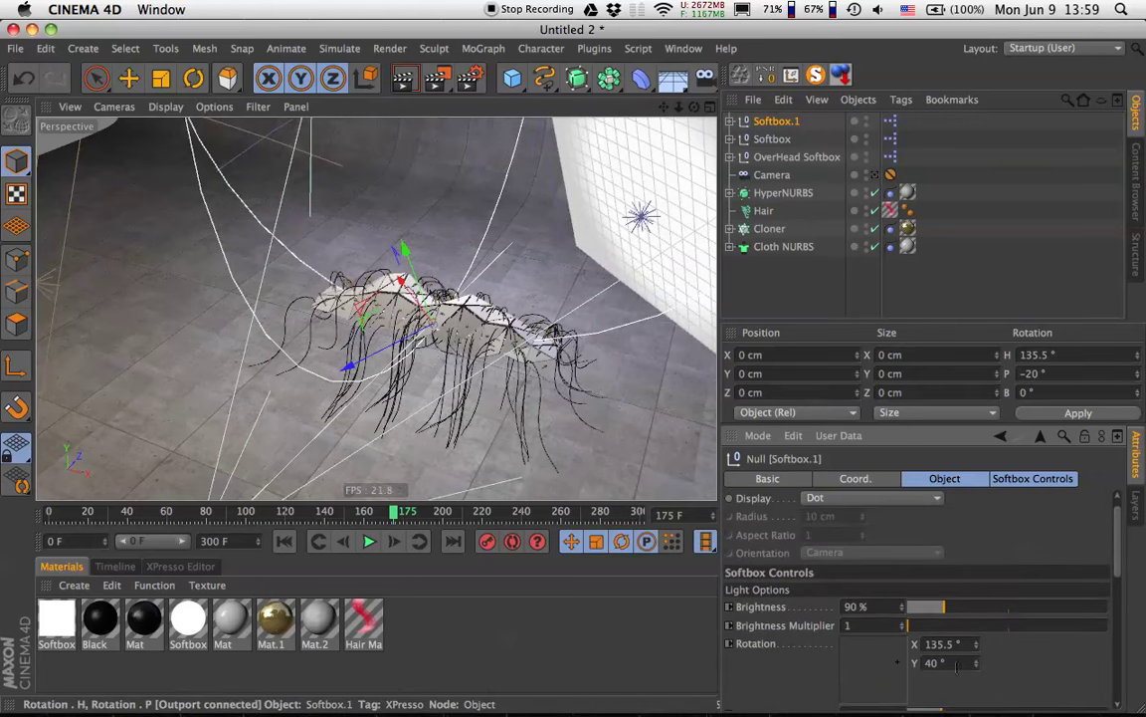
Set the duplicated softbox's brightness to 70%.
type("60")
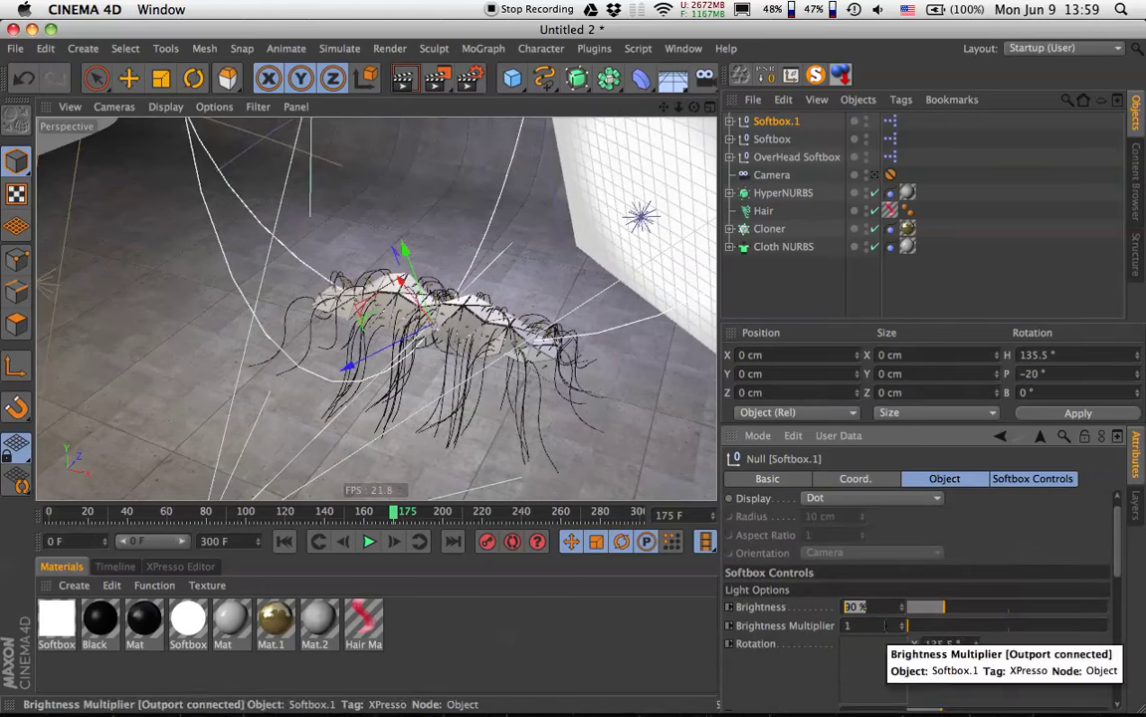
key("Return")
left_click(854, 606)
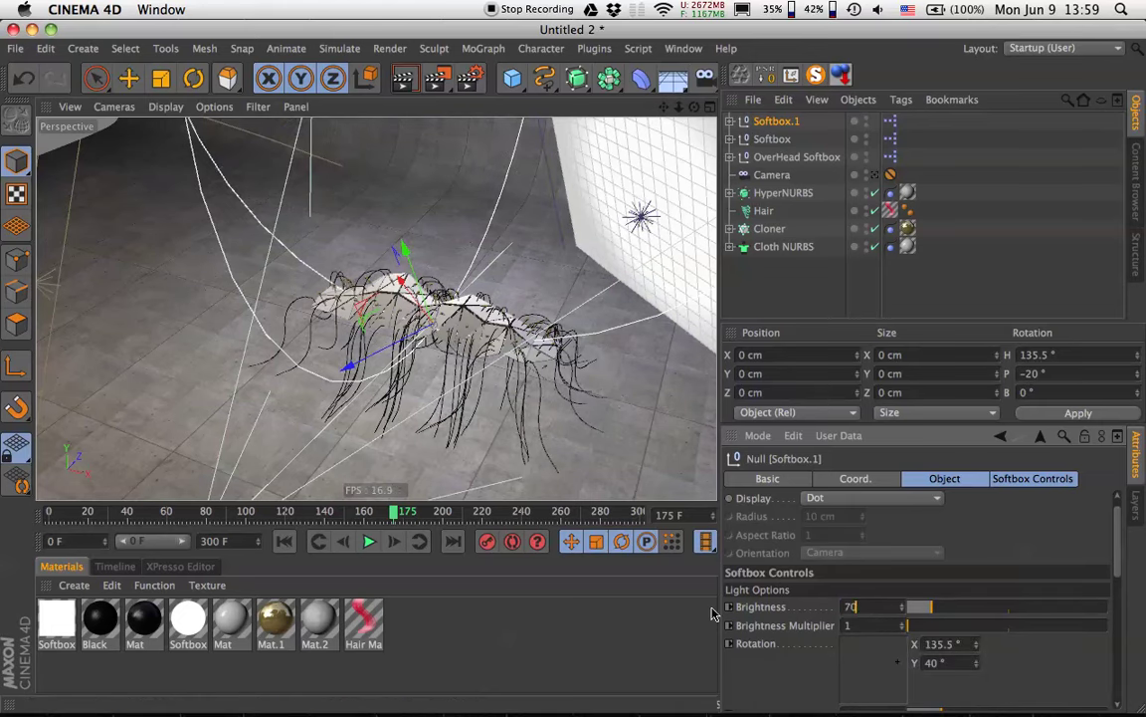
Switch the viewport to look through the scene camera.
mouse_move(493, 273)
left_mouse_down("alt")
mouse_move(555, 269)
mouse_move(483, 249)
mouse_move(448, 261)
mouse_move(475, 288)
mouse_move(503, 277)
left_mouse_up("alt")
left_click_drag(477, 235, 557, 123, "alt")
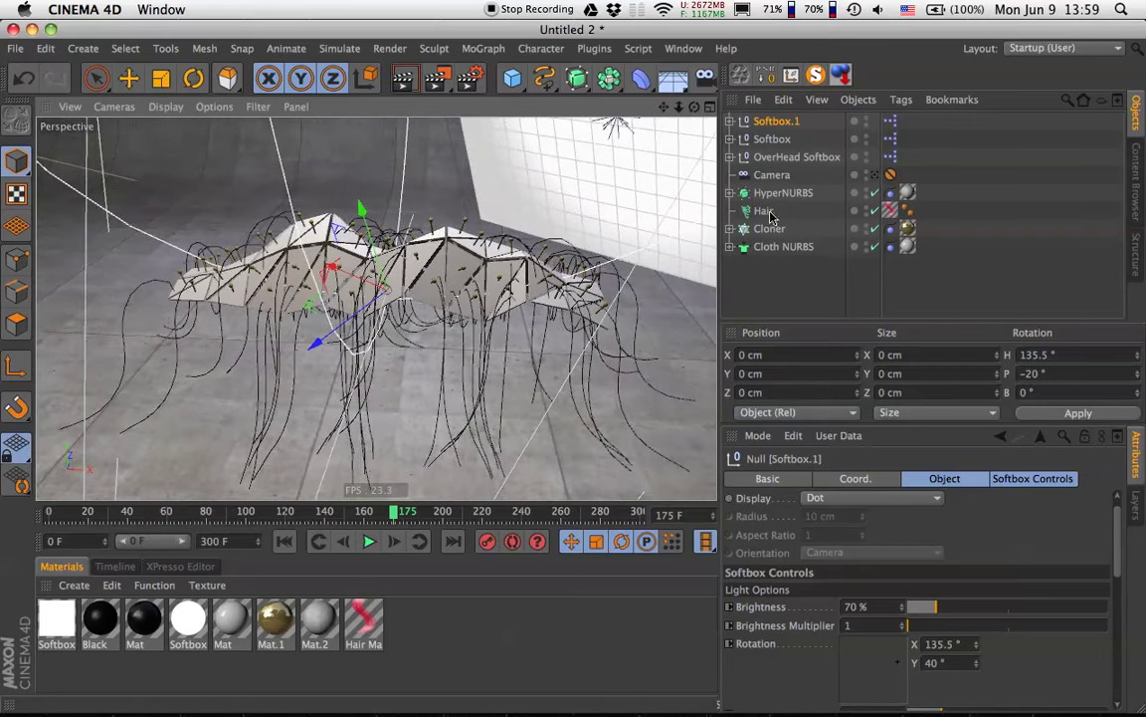
left_click(876, 174)
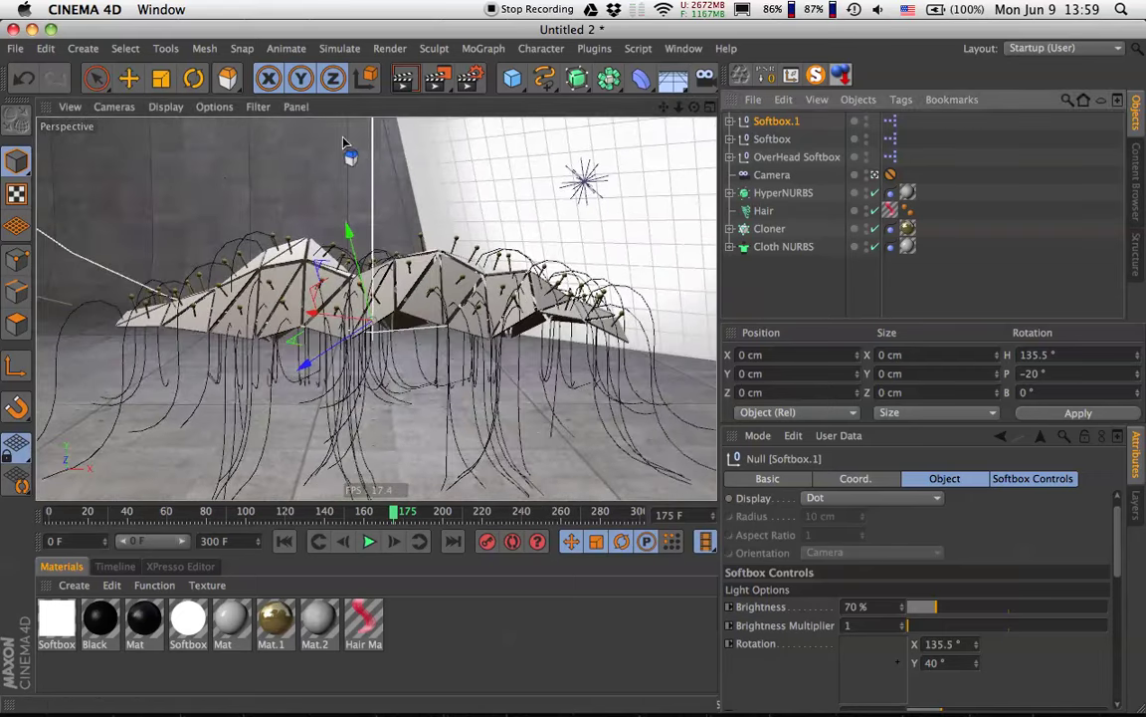
Change the renderer from Physical to Standard and run a test render of the camera view.
key("super+b")
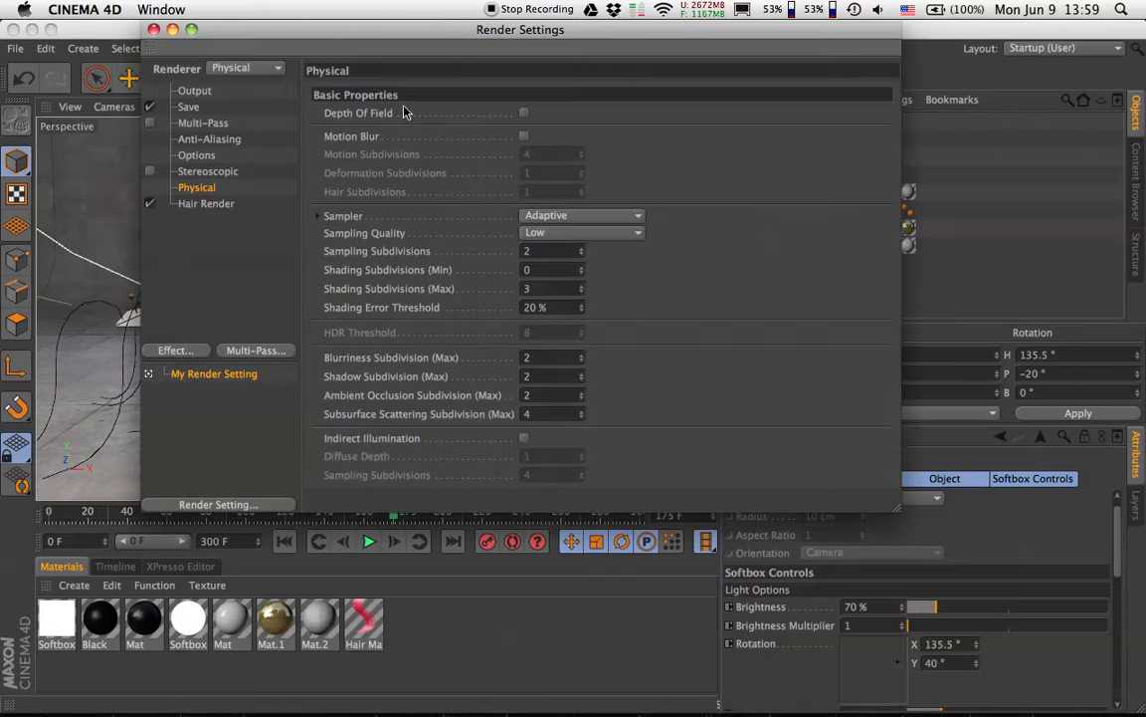
left_click(254, 68)
left_click(257, 85)
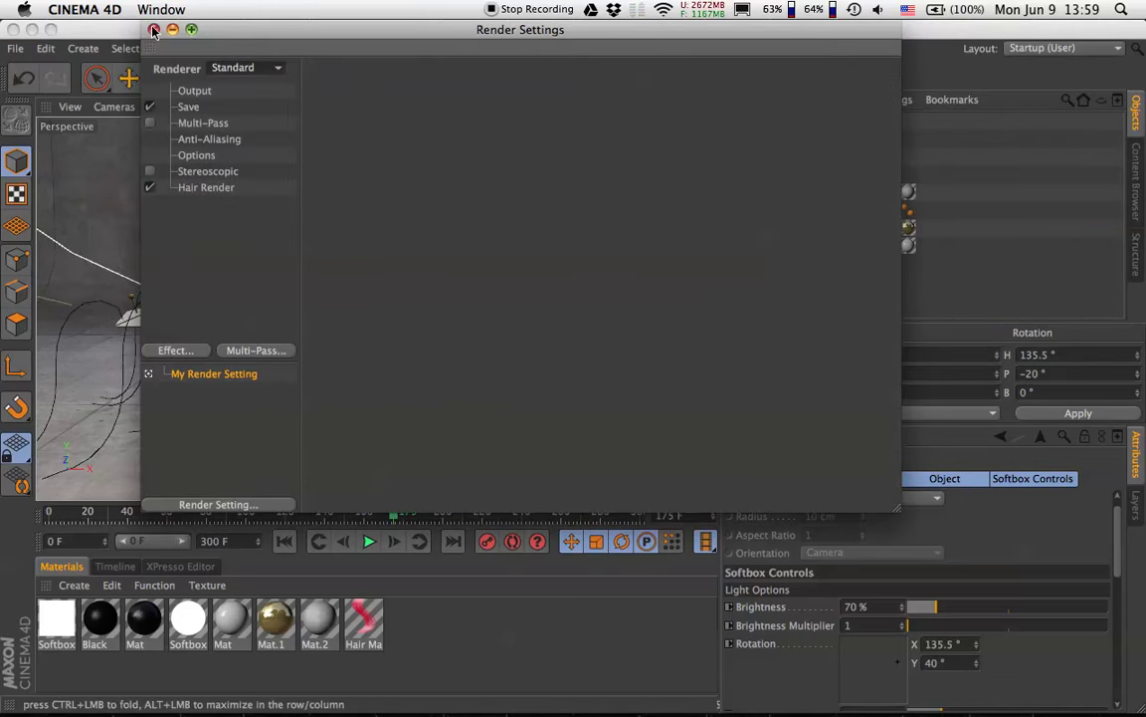
left_click(154, 30)
left_click(436, 78)
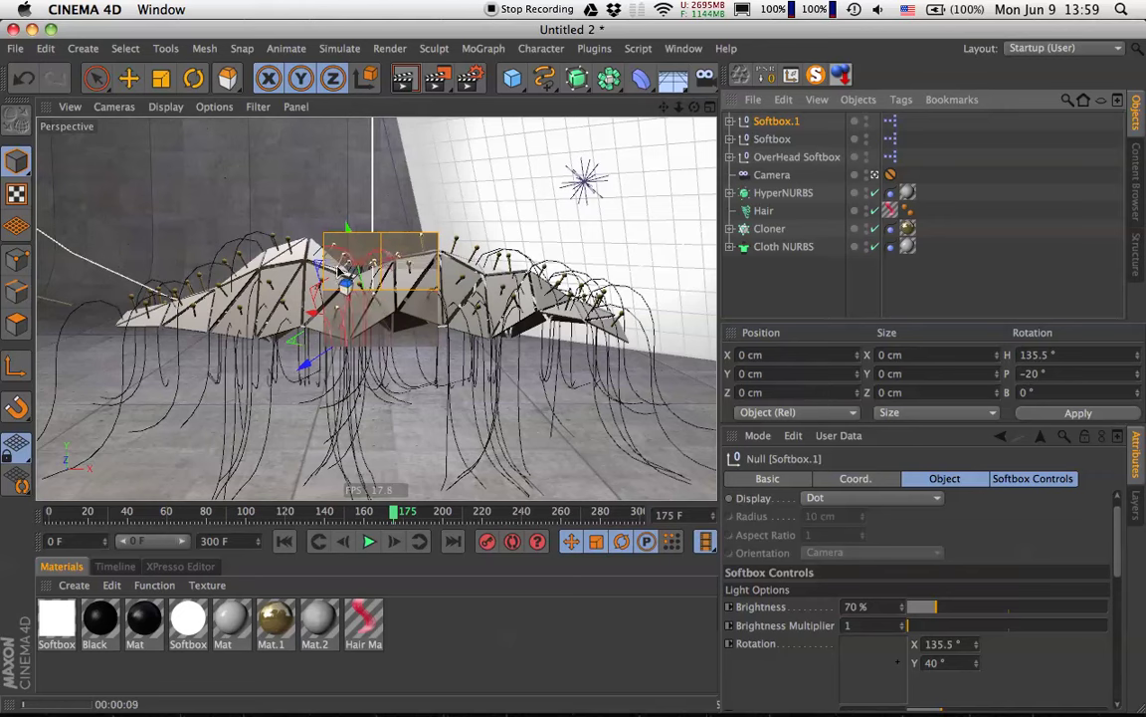
left_click_drag(340, 267, 574, 235)
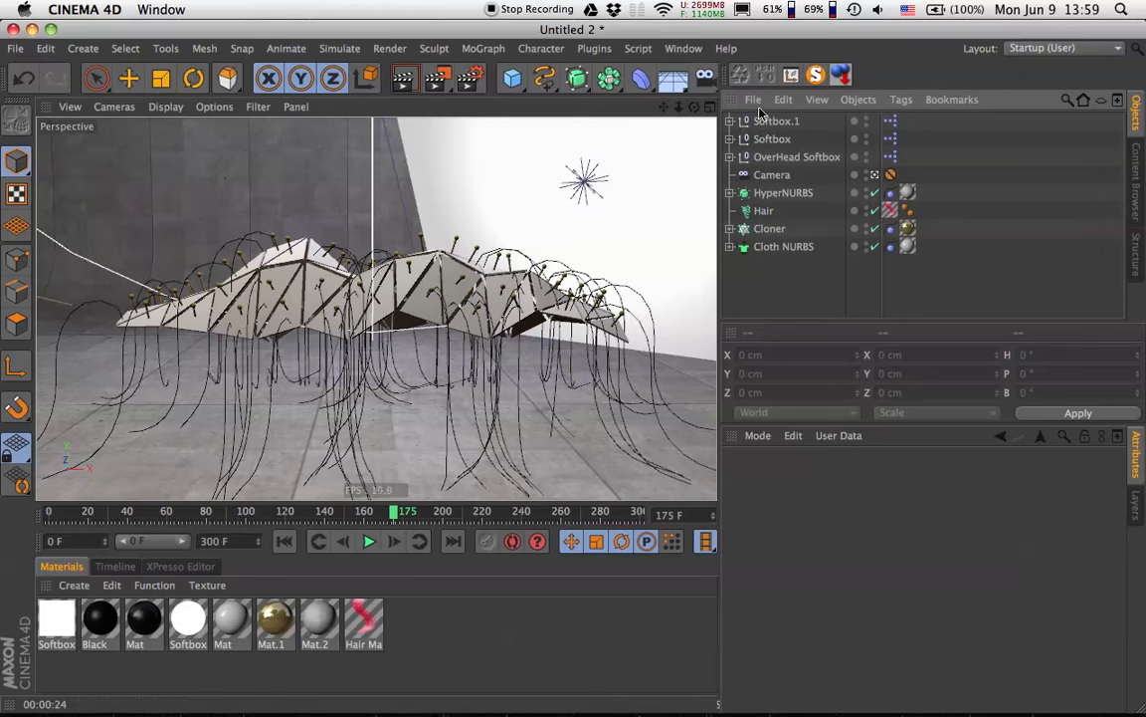
Add a Sky object to the scene and assign a newly created material to it.
left_click_drag(672, 77, 713, 135)
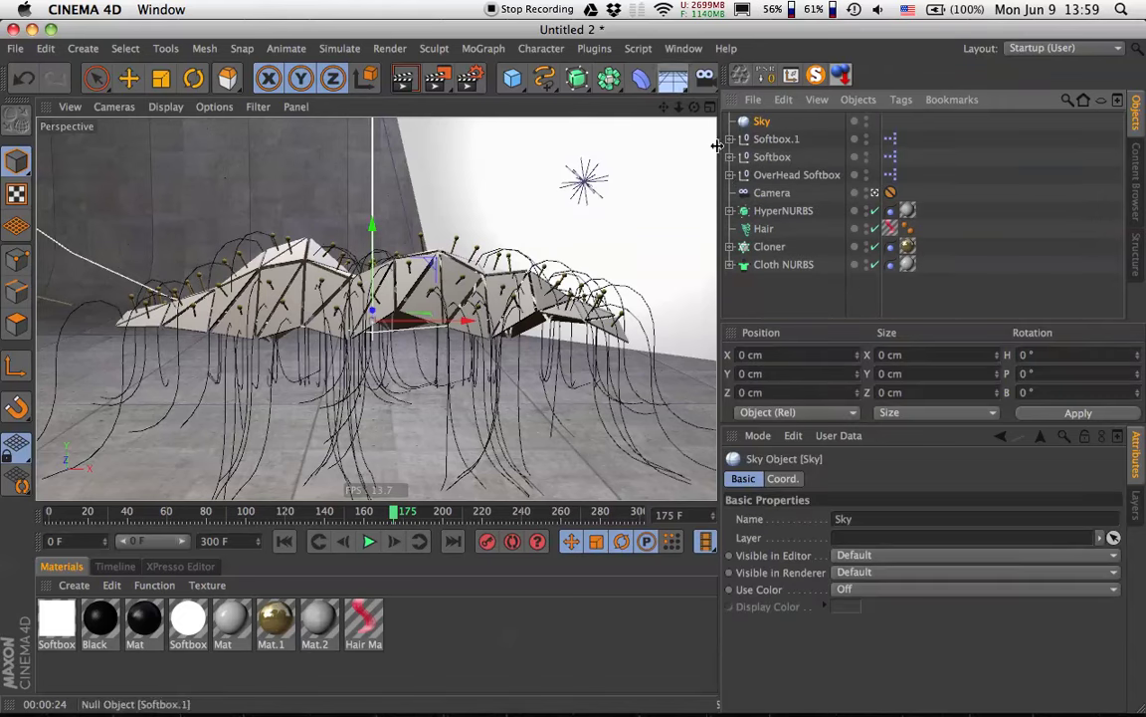
double_click(212, 670)
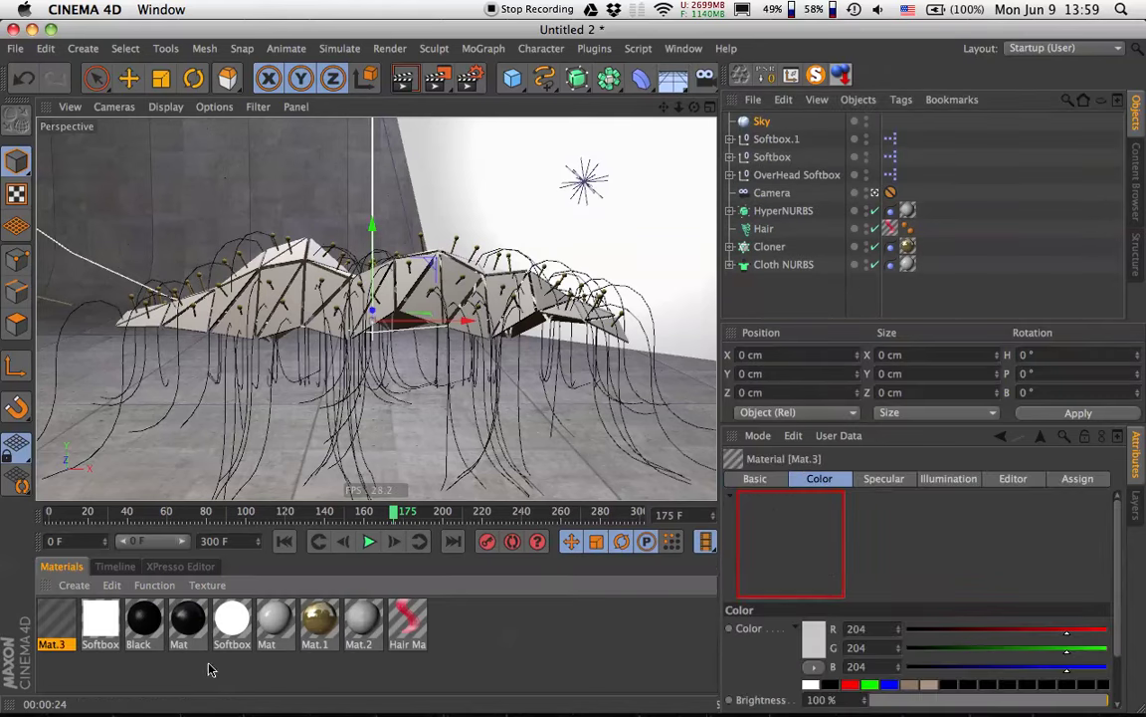
left_click_drag(765, 320, 761, 124)
Disable the sky material's Color and Specular channels and enable its Luminance channel.
double_click(49, 621)
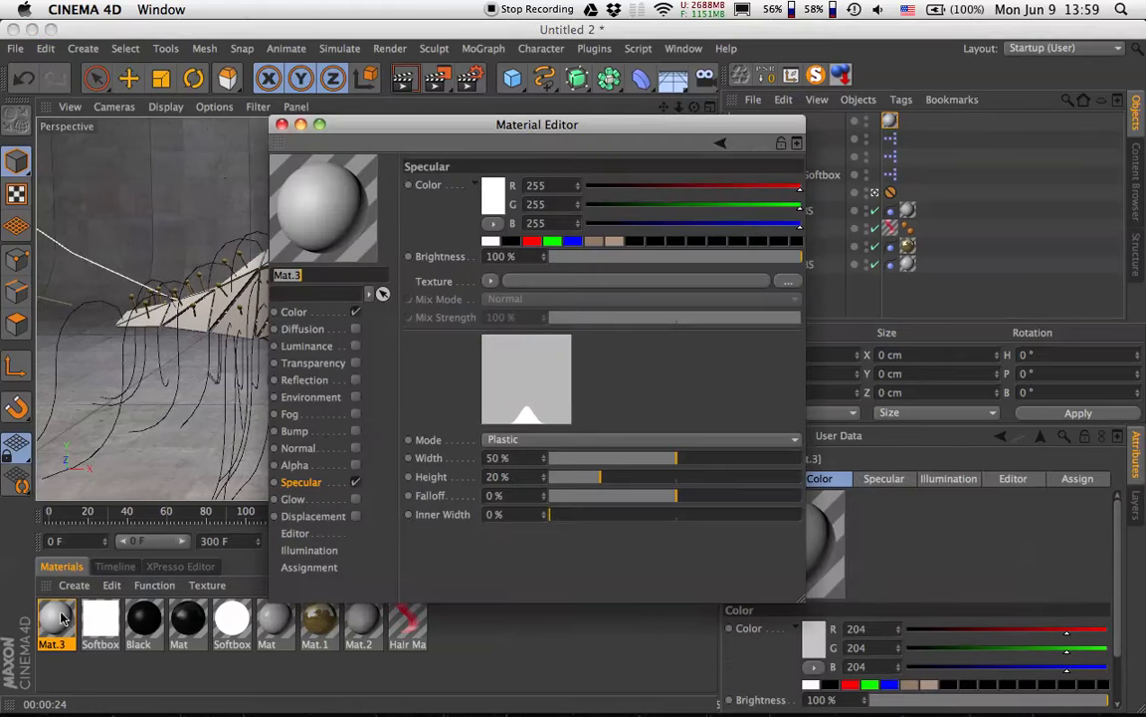
left_click(356, 312)
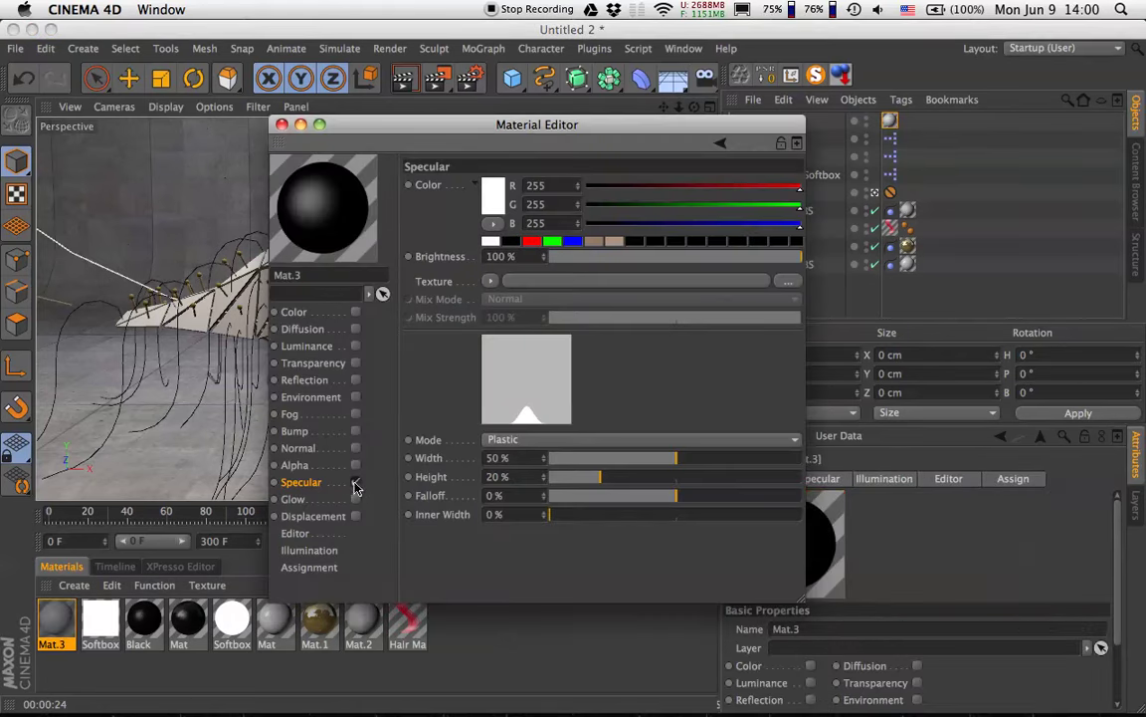
left_click(356, 346)
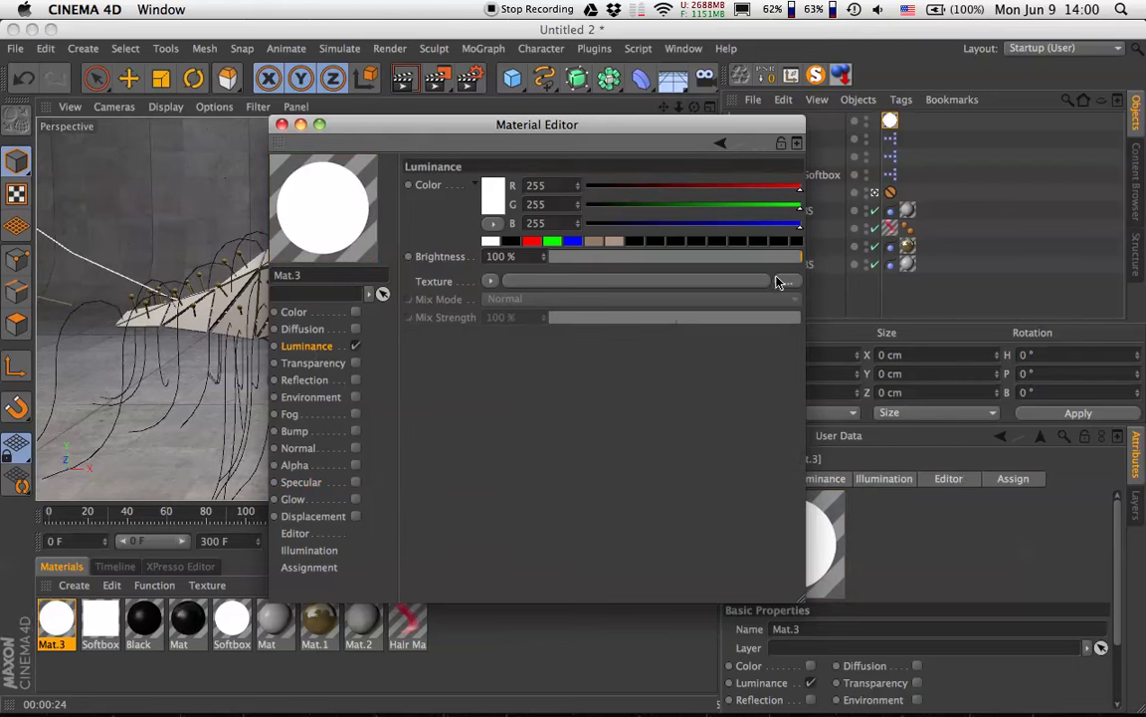
Load OpenfootageNETtrainstationhigh.hdr from the Desktop as the sky material's luminance texture, without copying it to the project location.
left_click(709, 282)
left_click(403, 248)
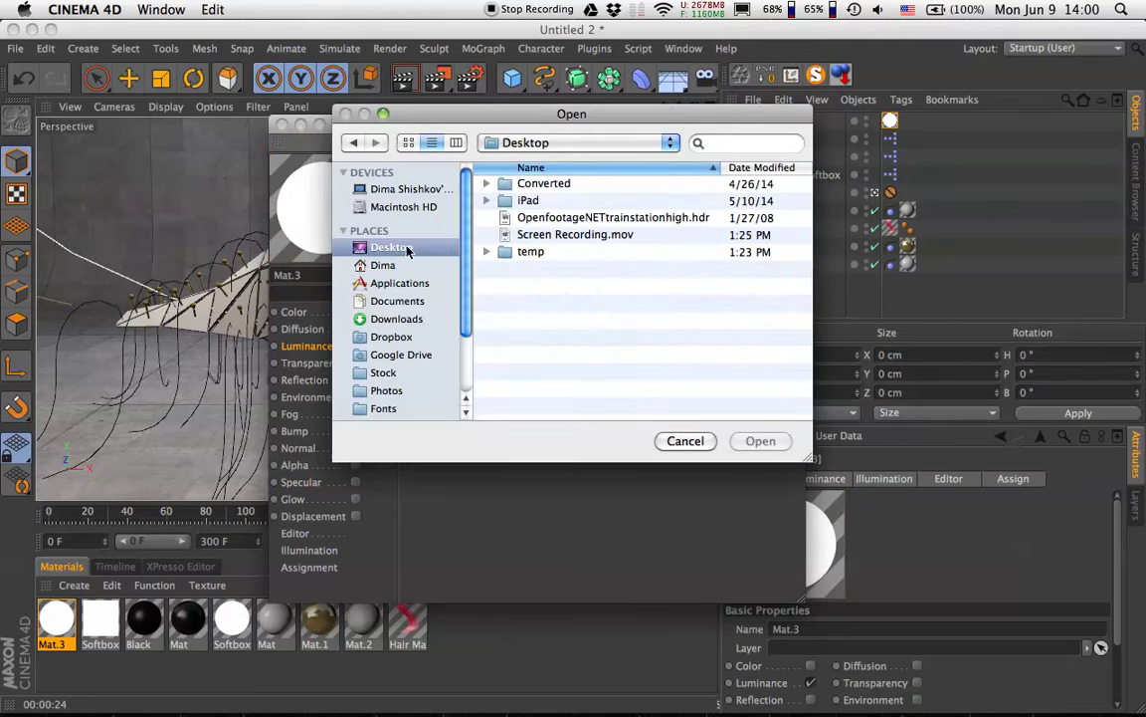
left_click(553, 219)
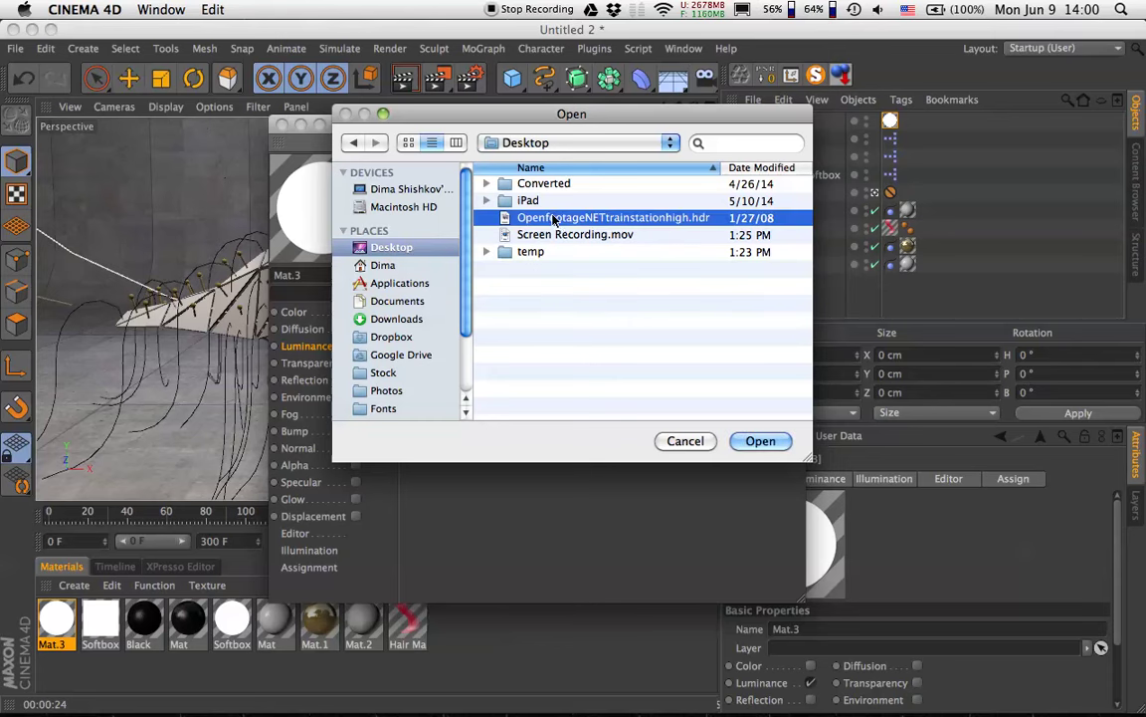
left_click(761, 441)
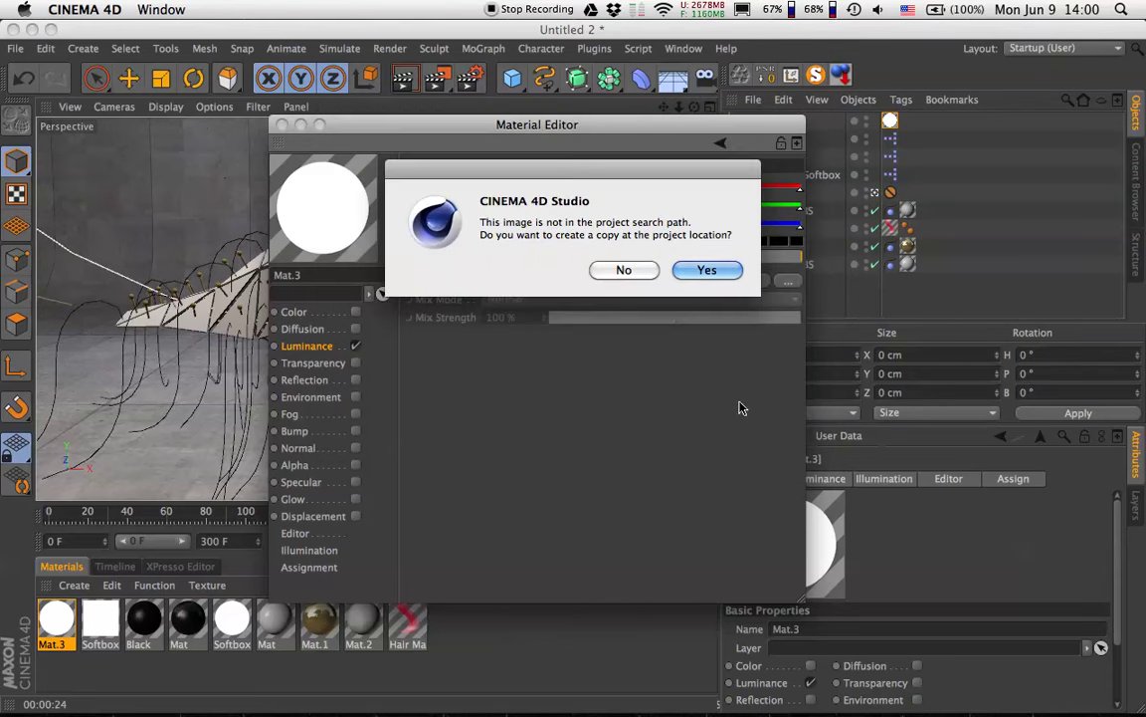
left_click(623, 272)
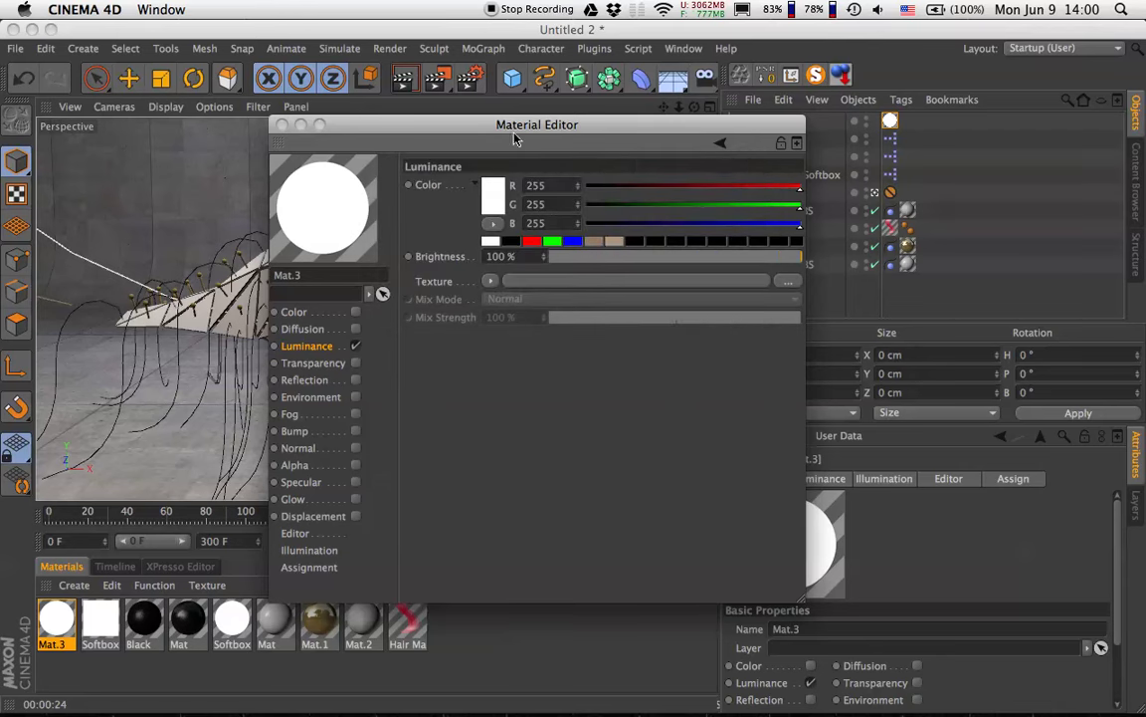
left_click_drag(519, 131, 535, 133)
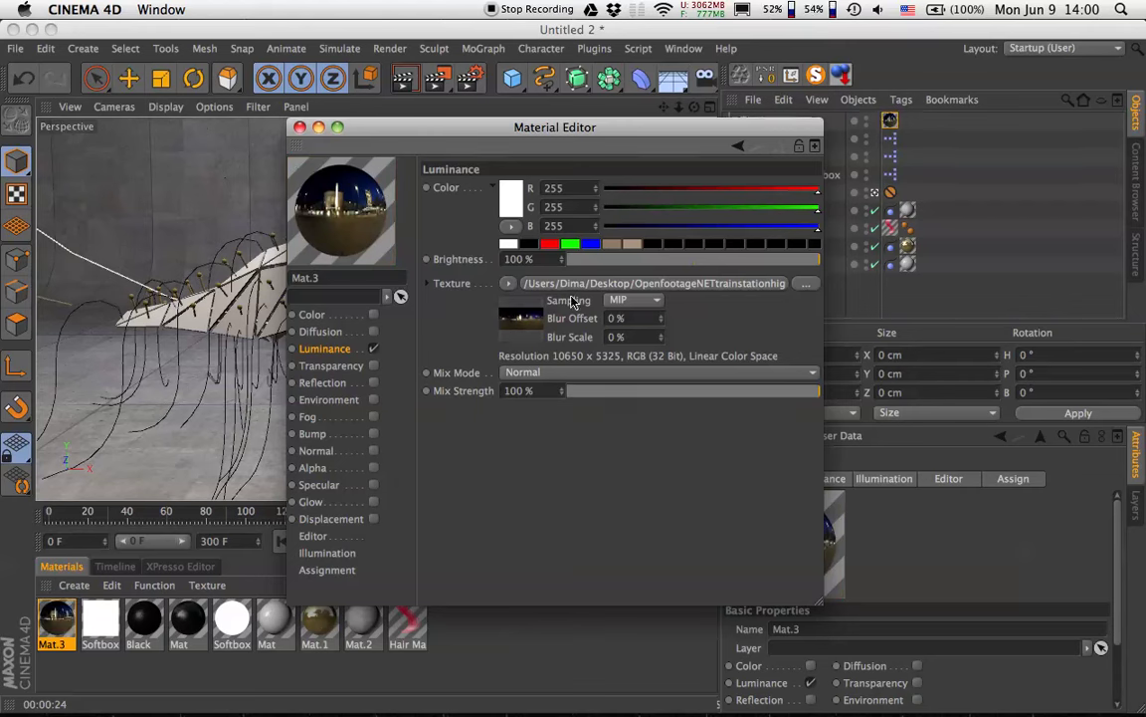
Set the color profile of the sky's HDR texture to sRGB.
left_click(525, 283)
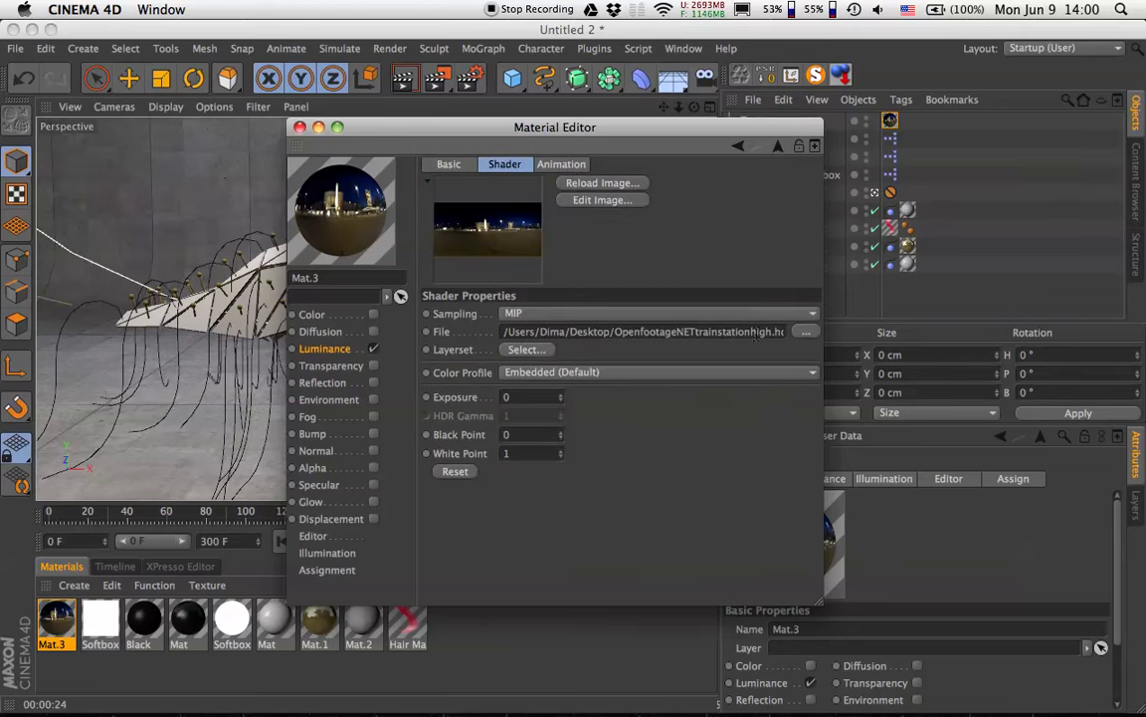
left_click(570, 376)
left_click(550, 425)
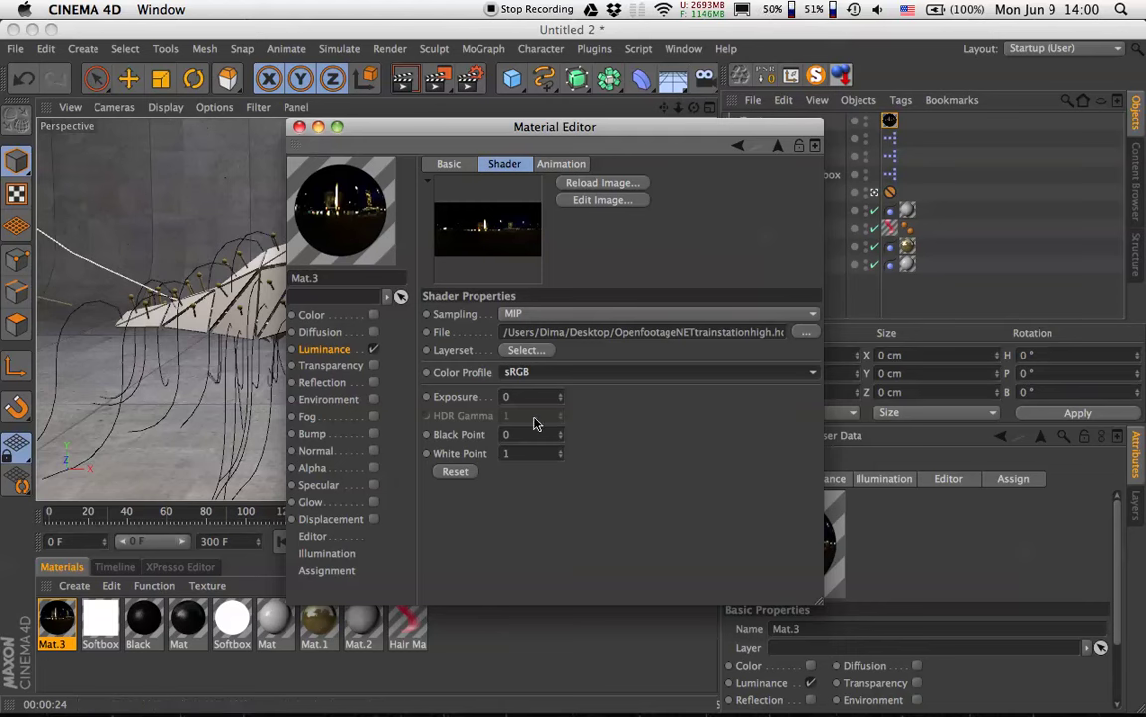
Set the HDR texture's exposure to 1.5 and close the material's settings.
left_click(560, 395)
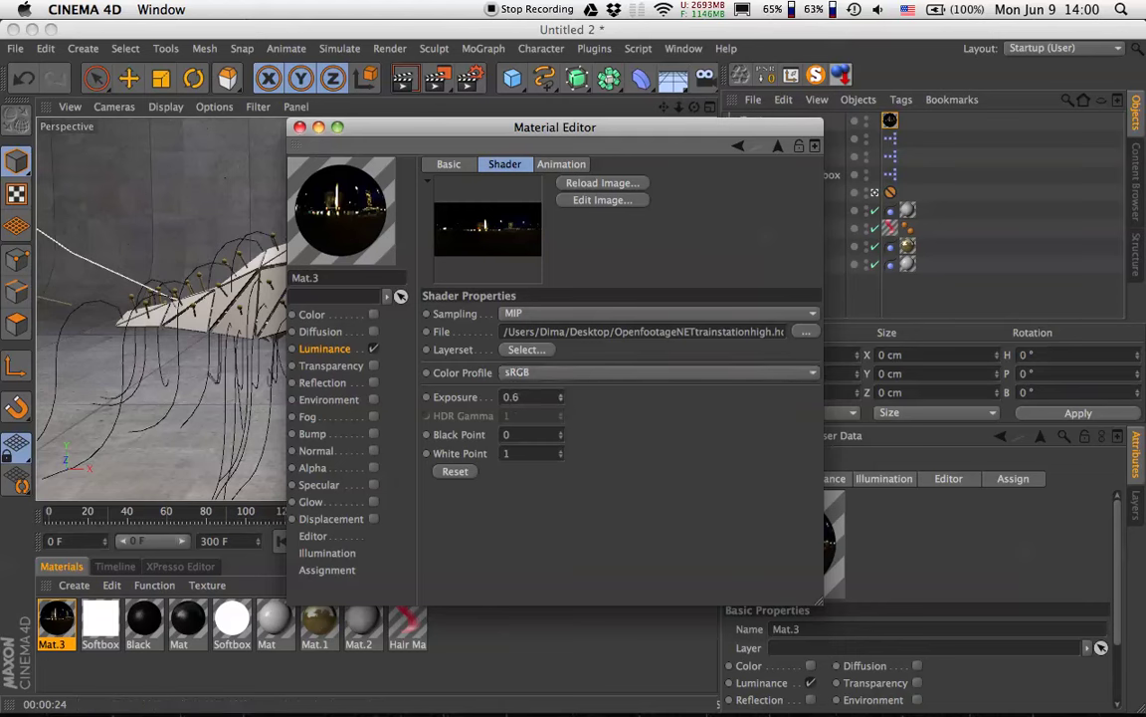
left_click_drag(561, 396, 554, 397)
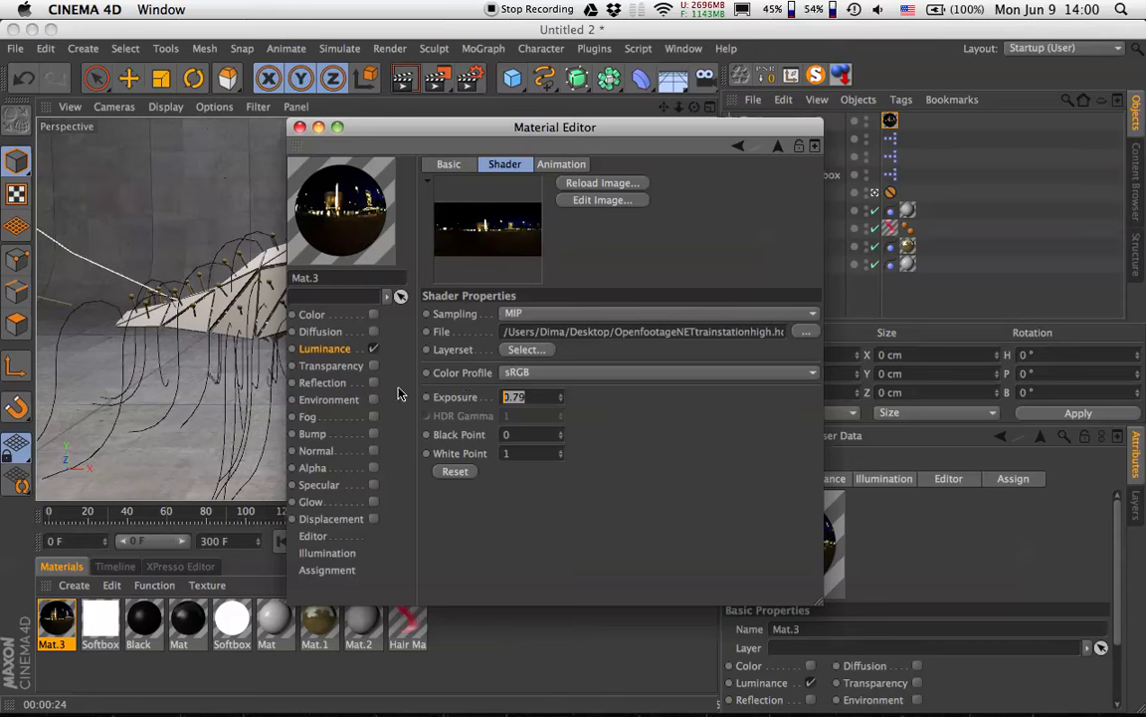
type("2")
key("Return")
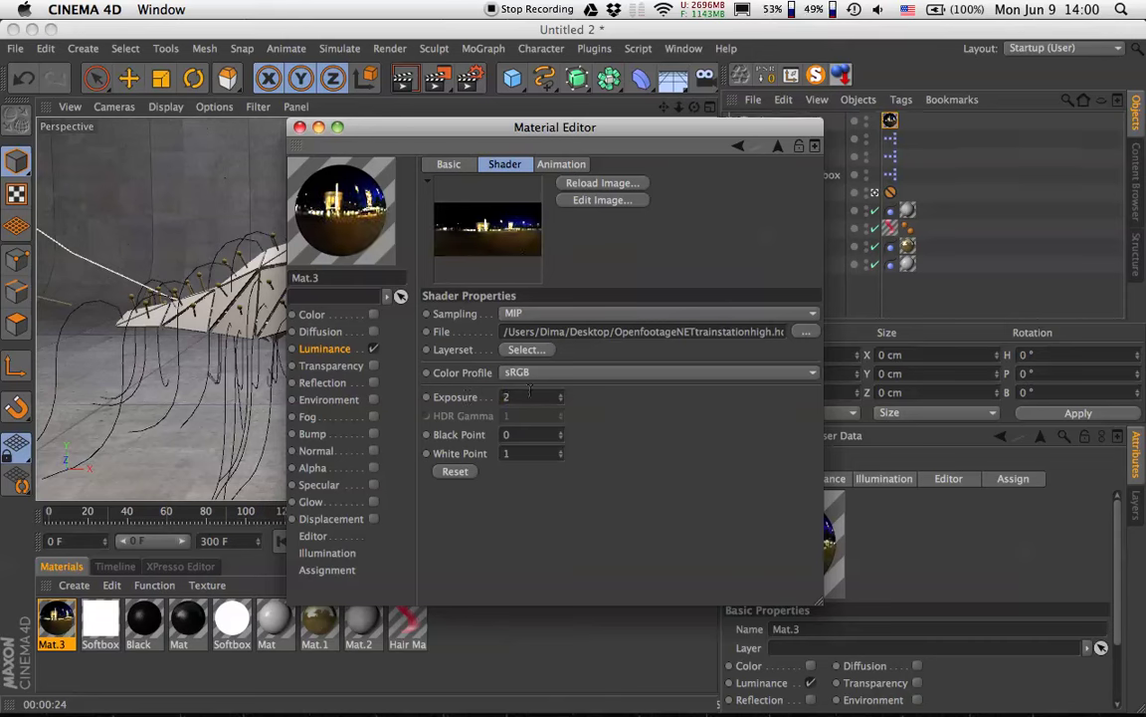
type("1.5")
key("Return")
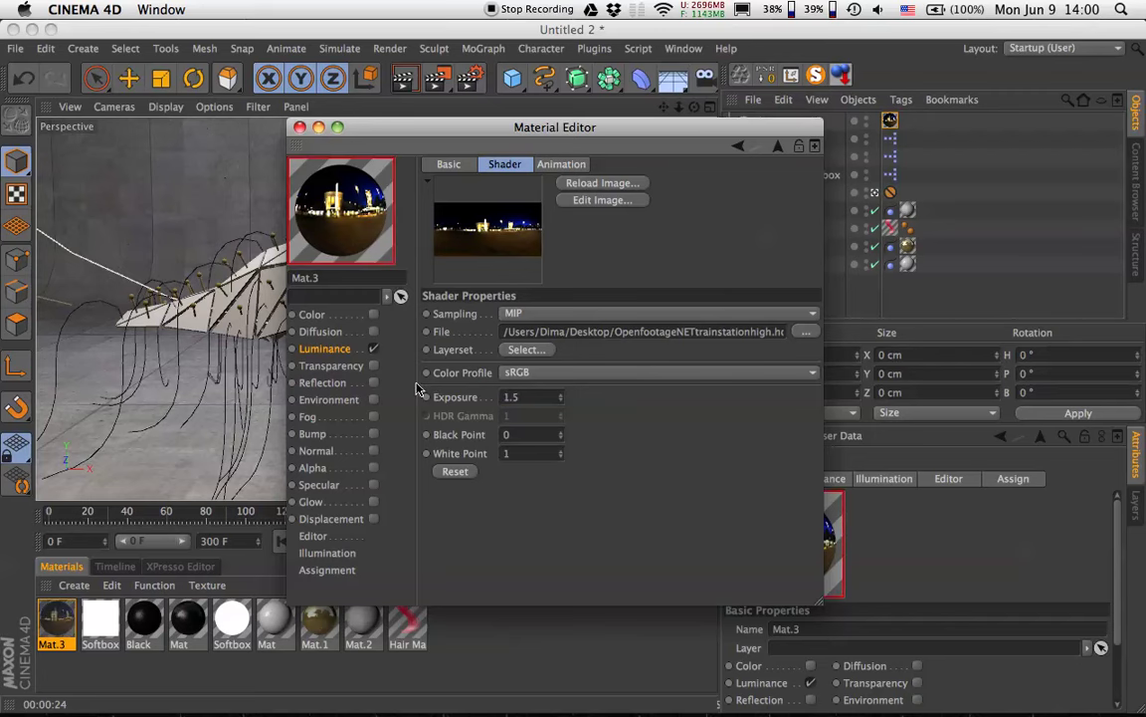
left_click(300, 128)
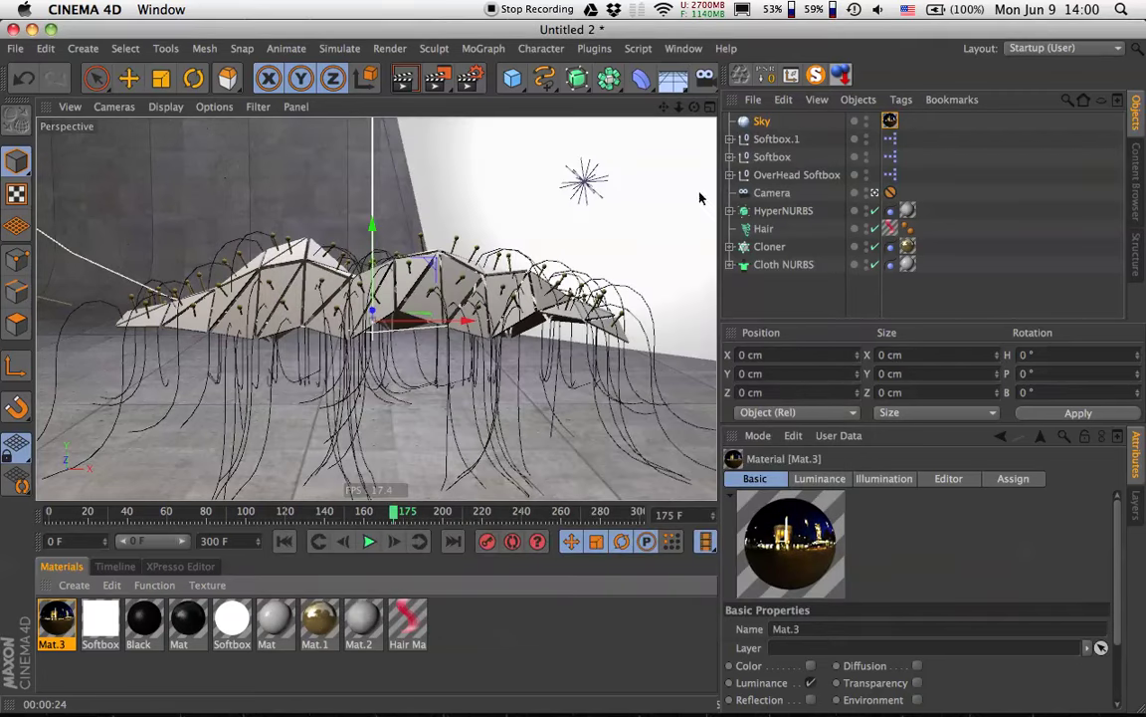
Run a test render of the camera view to check the lighting with the HDR sky.
left_click(403, 78)
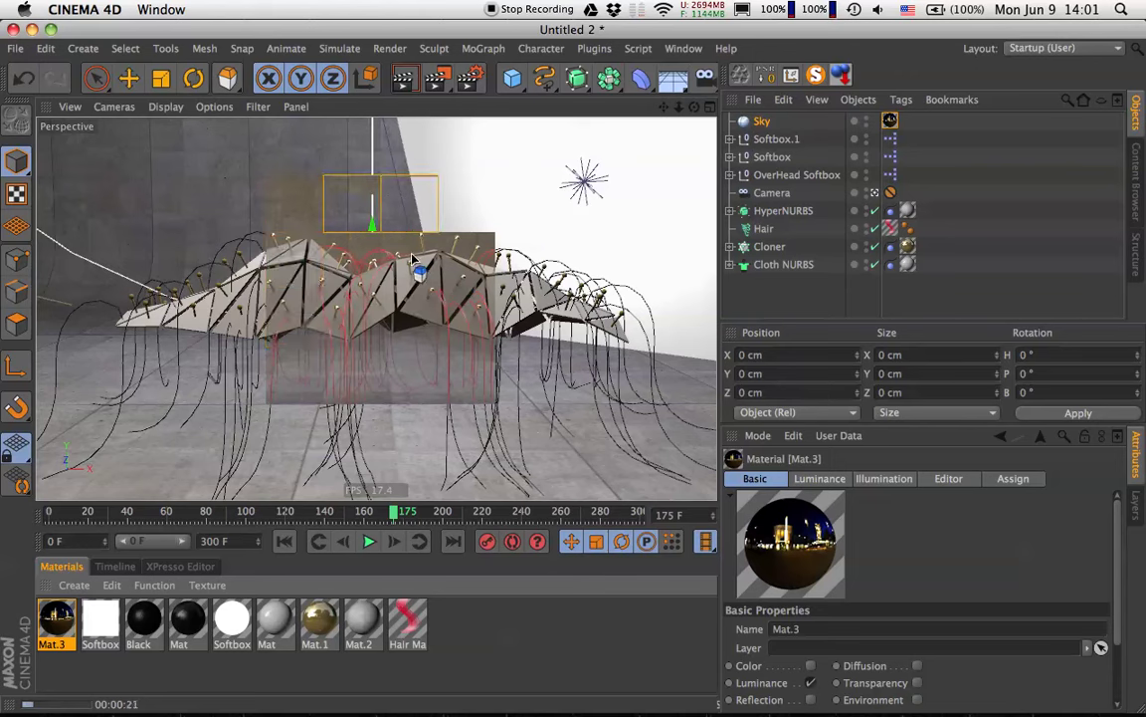
left_click(786, 293)
key("alt+r")
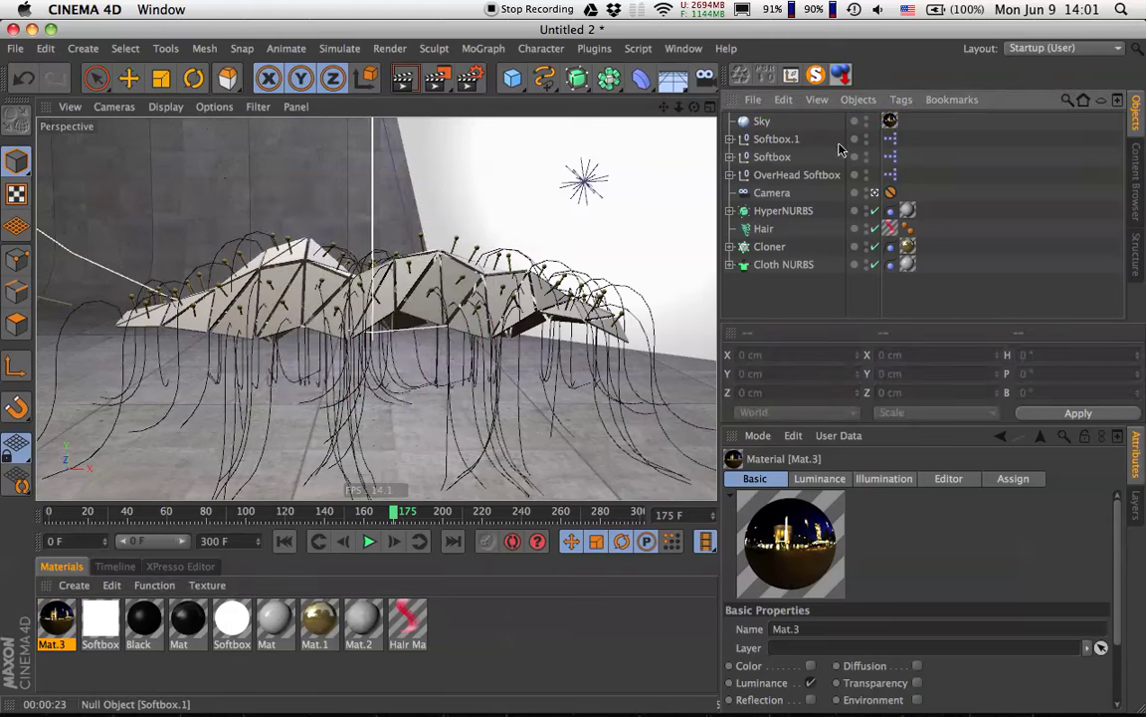
Deepen Softbox.1's light color to a stronger violet-blue with about 65% saturation and 93% value at hue 248°.
left_click(777, 139)
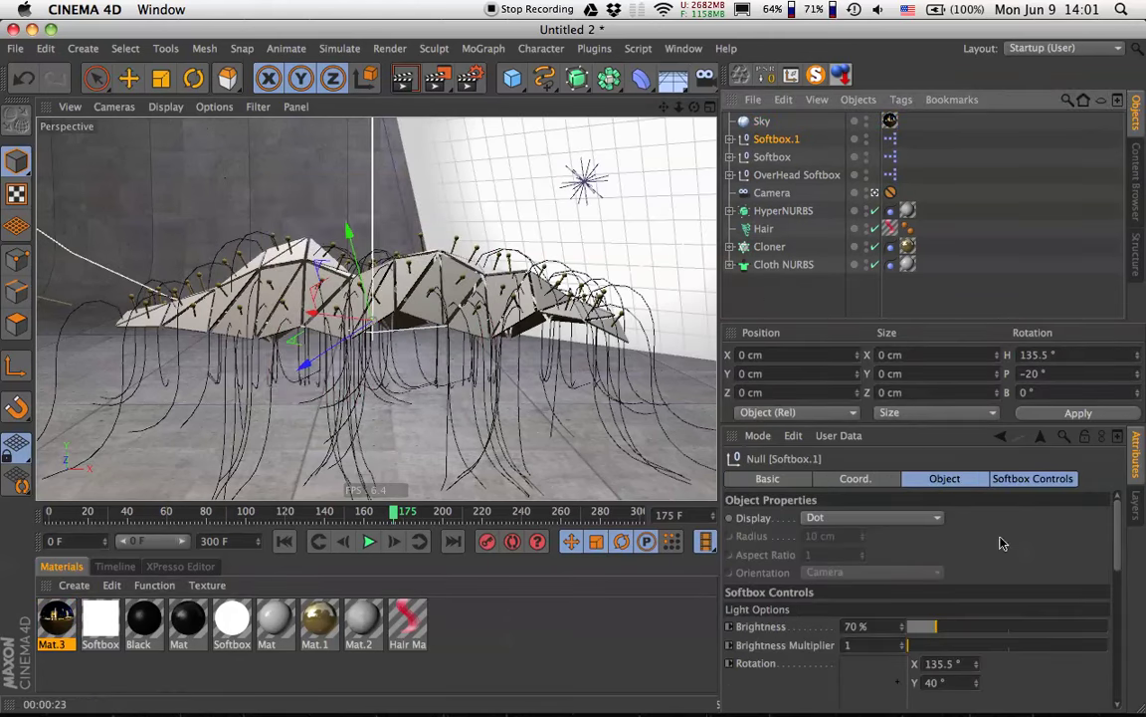
scroll(1001, 585, "down", 4)
left_click(855, 619)
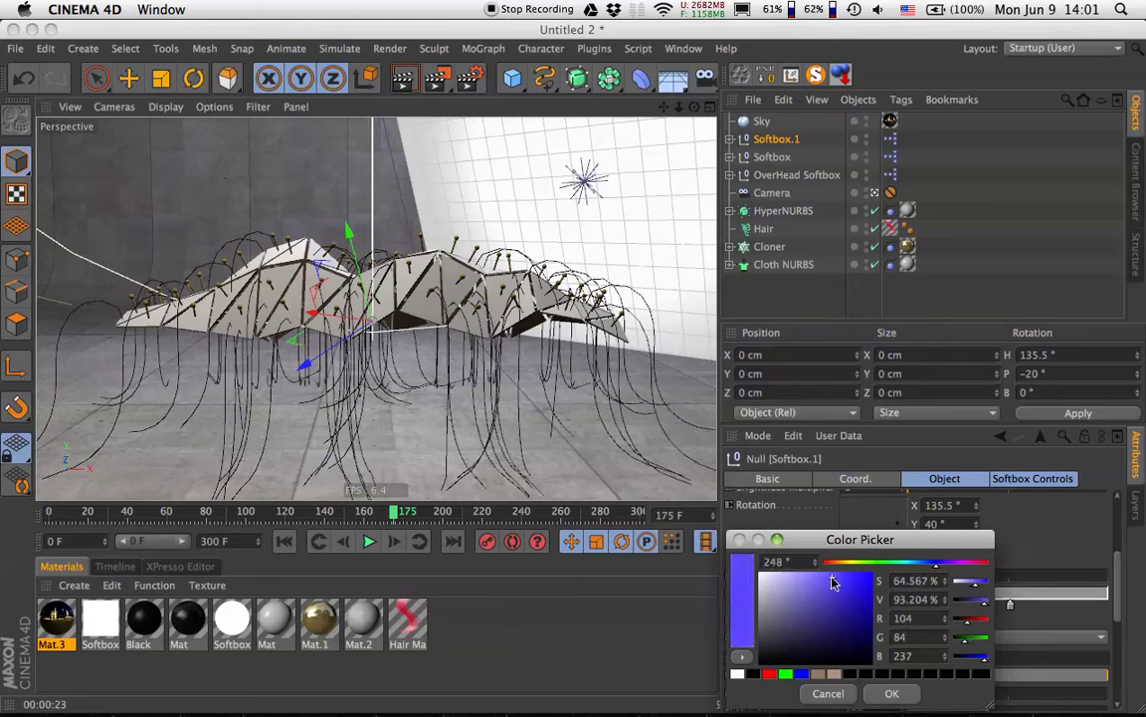
left_click(892, 693)
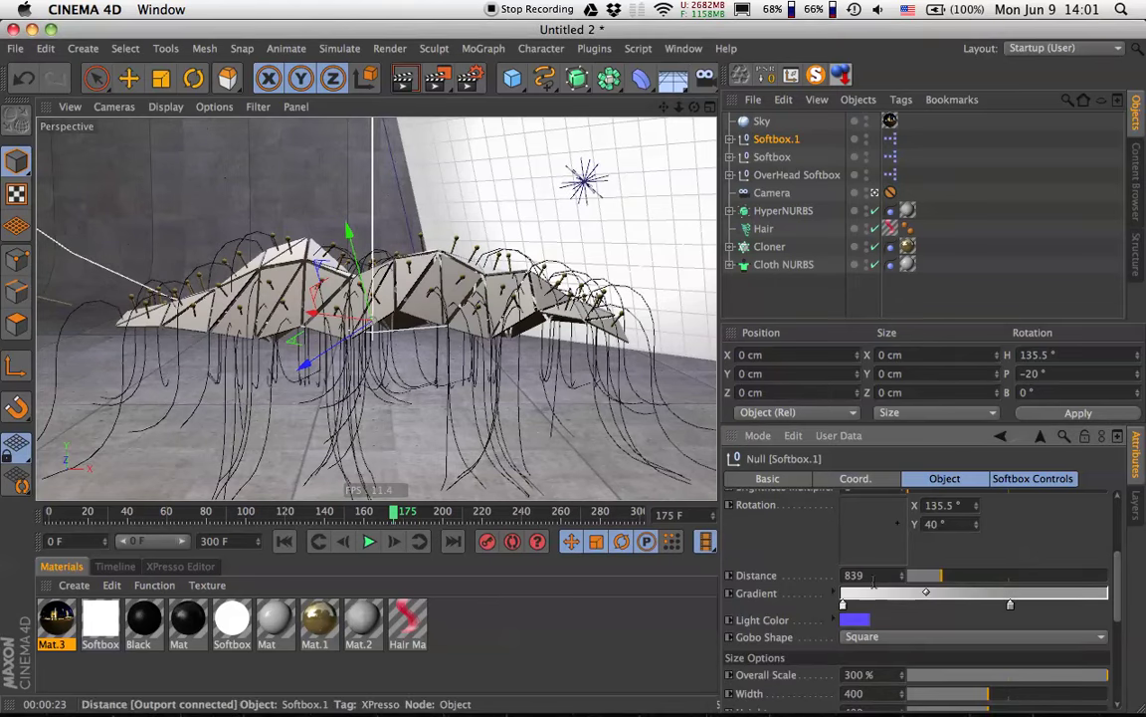
Raise Softbox.1's brightness to 100% and run a test render of the camera view.
scroll(973, 555, "up", 2)
left_click(885, 545)
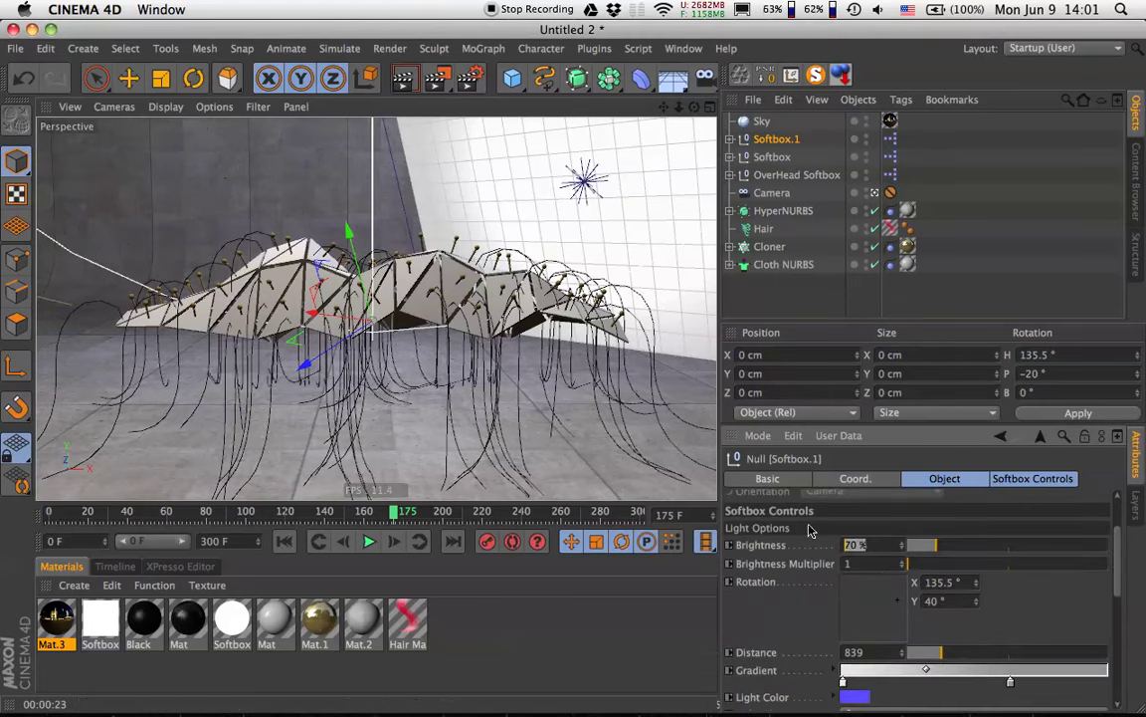
type("100")
key("Return")
left_click(405, 81)
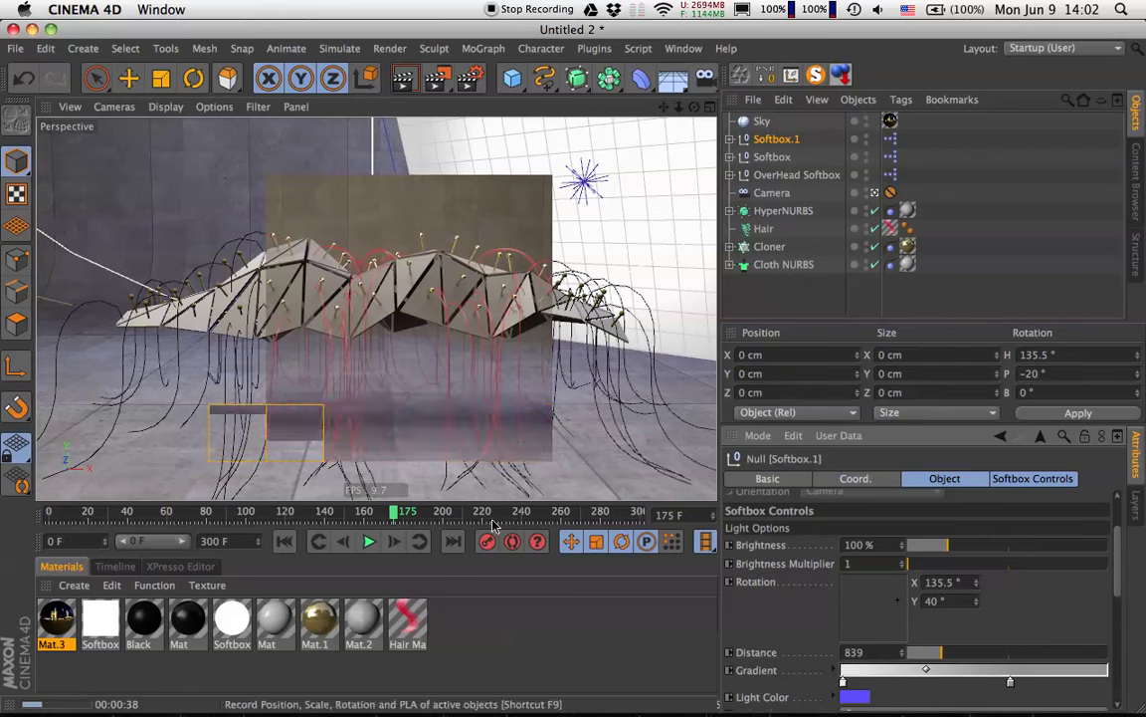
key("alt+r")
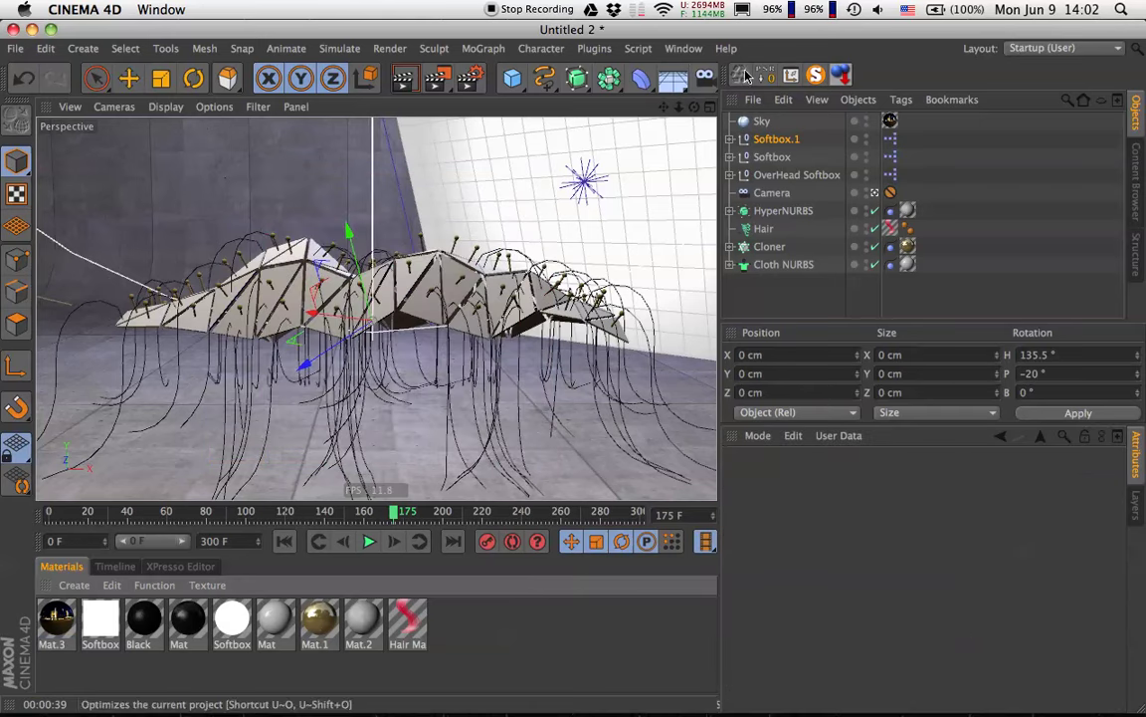
Switch to the open project abstract_everydayallweekallyear_tut.c4d and examine its Physical render settings.
left_click(683, 47)
left_click(716, 453)
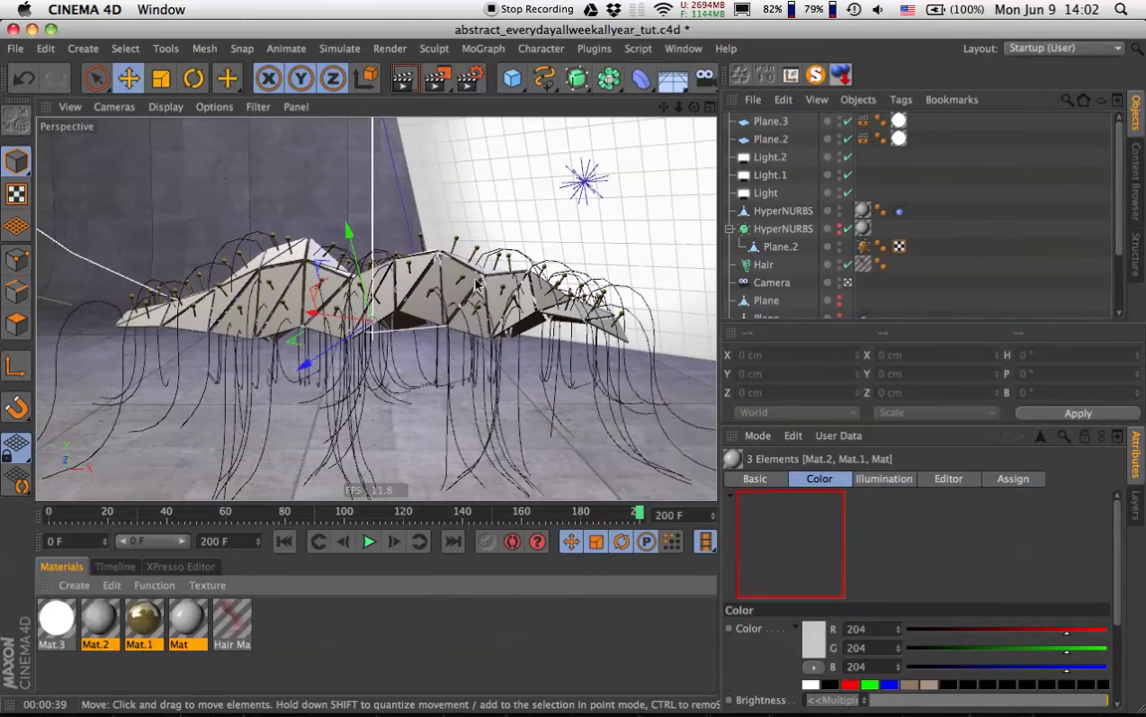
left_click(468, 79)
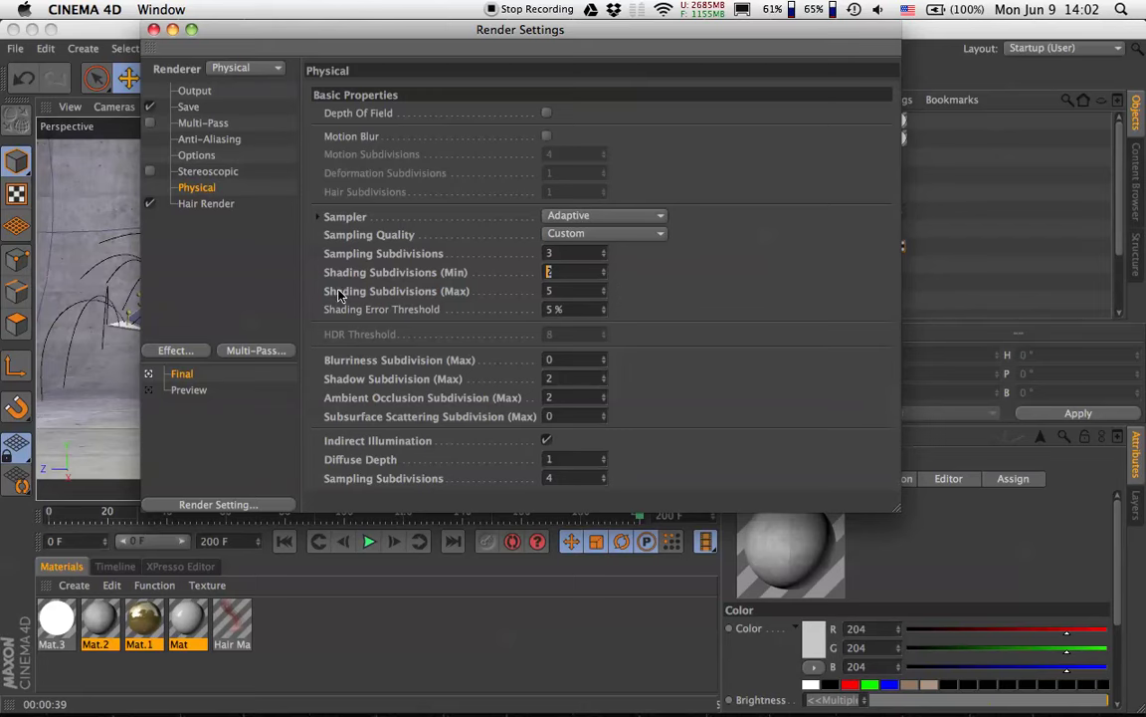
Switch to Preview to examine the finished render abstract_everydayallweekallyear_tut.jpg, and close the image.
left_click(177, 671)
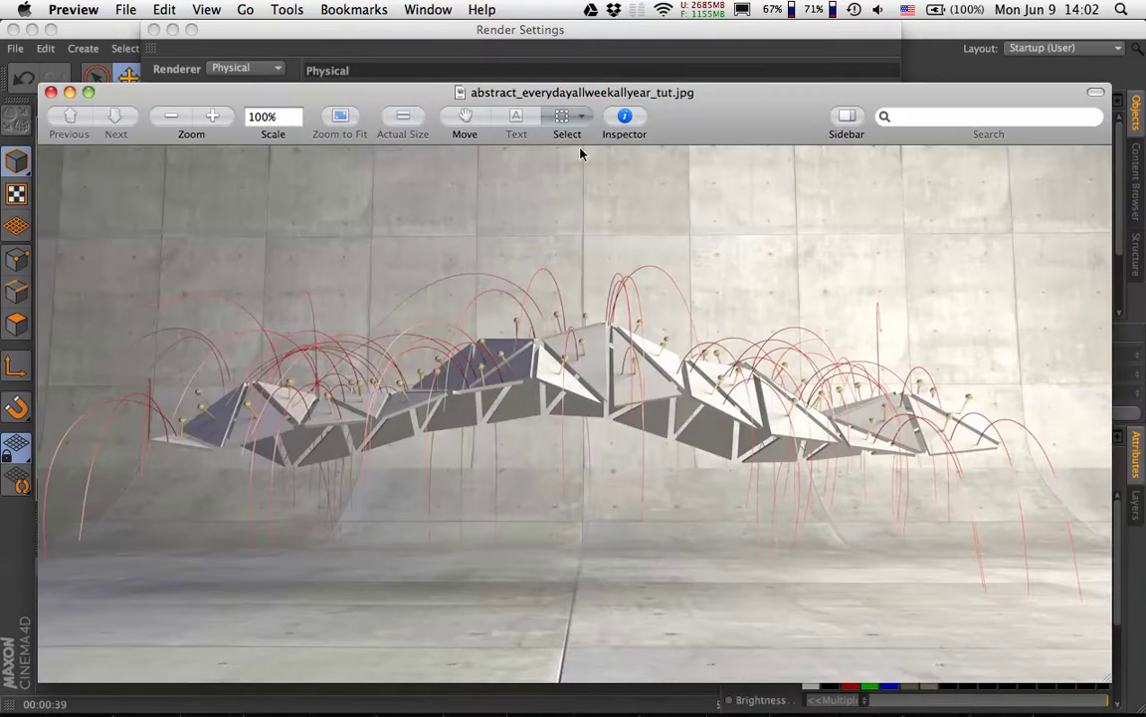
left_click_drag(708, 116, 710, 98)
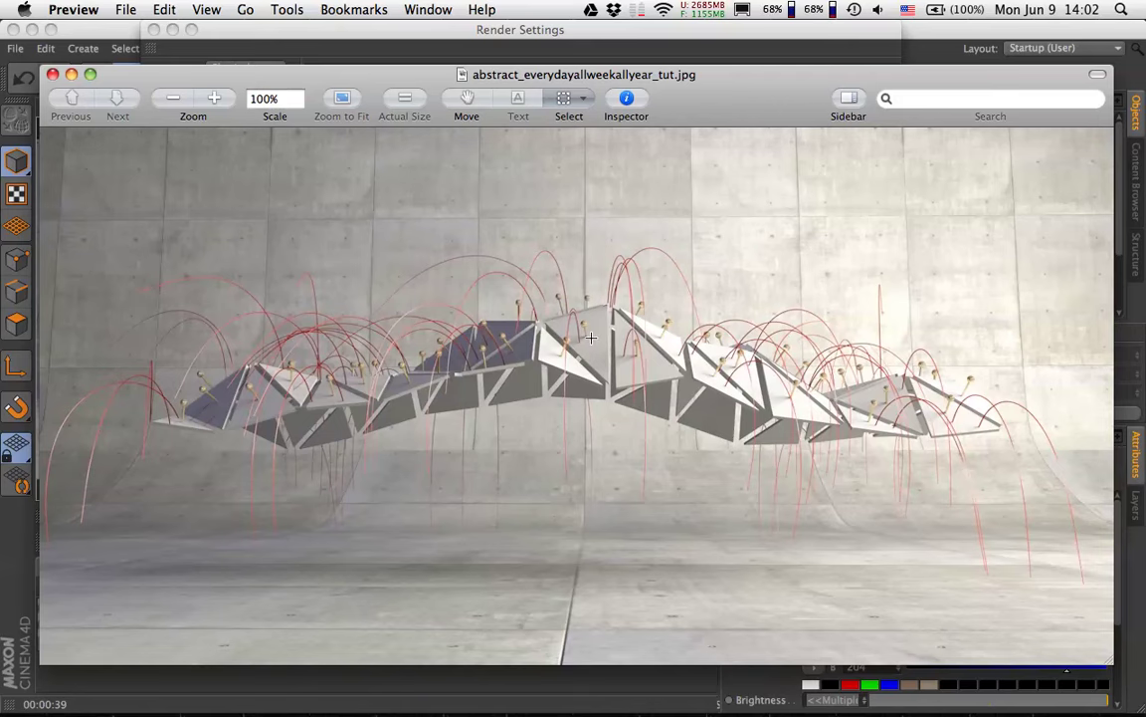
left_click_drag(715, 99, 714, 89)
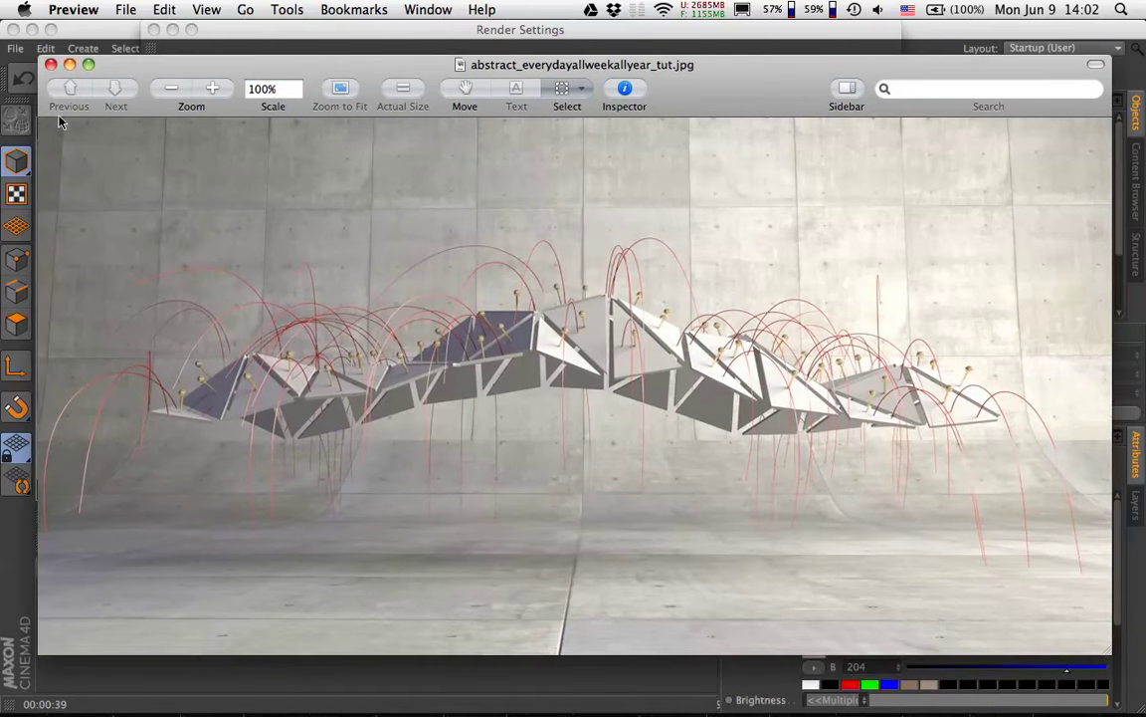
left_click(51, 64)
Review the Physical renderer's sampling and subdivision values again, and close the render settings.
left_click_drag(528, 31, 555, 133)
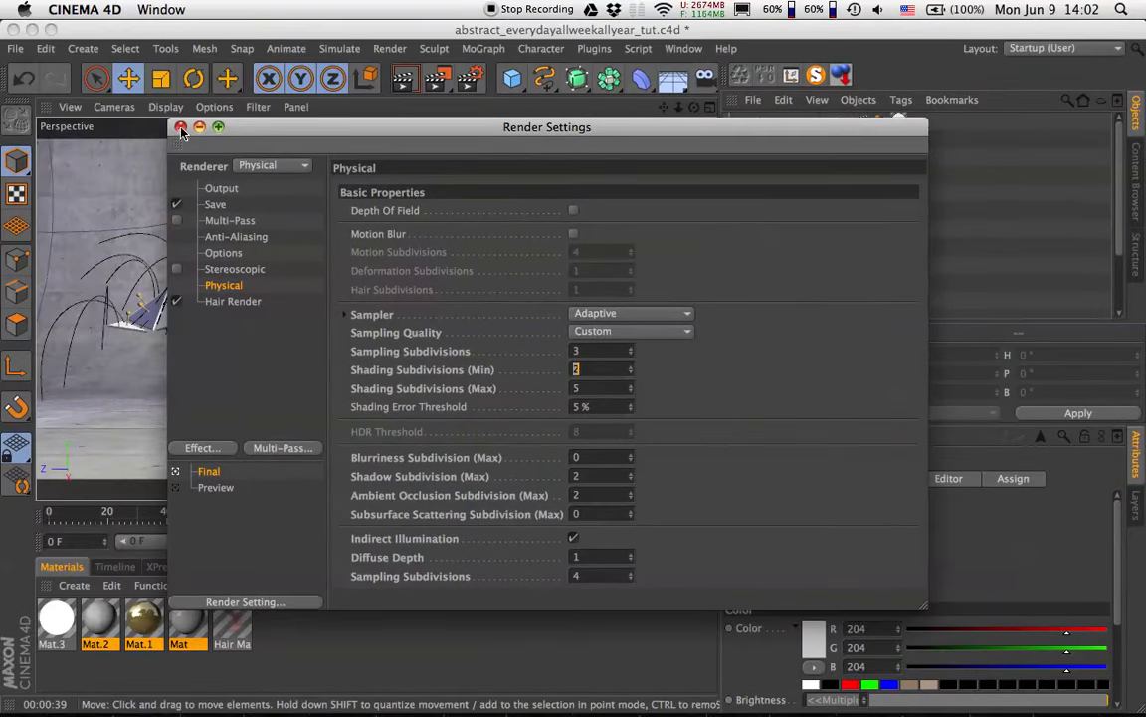
left_click_drag(473, 130, 479, 113)
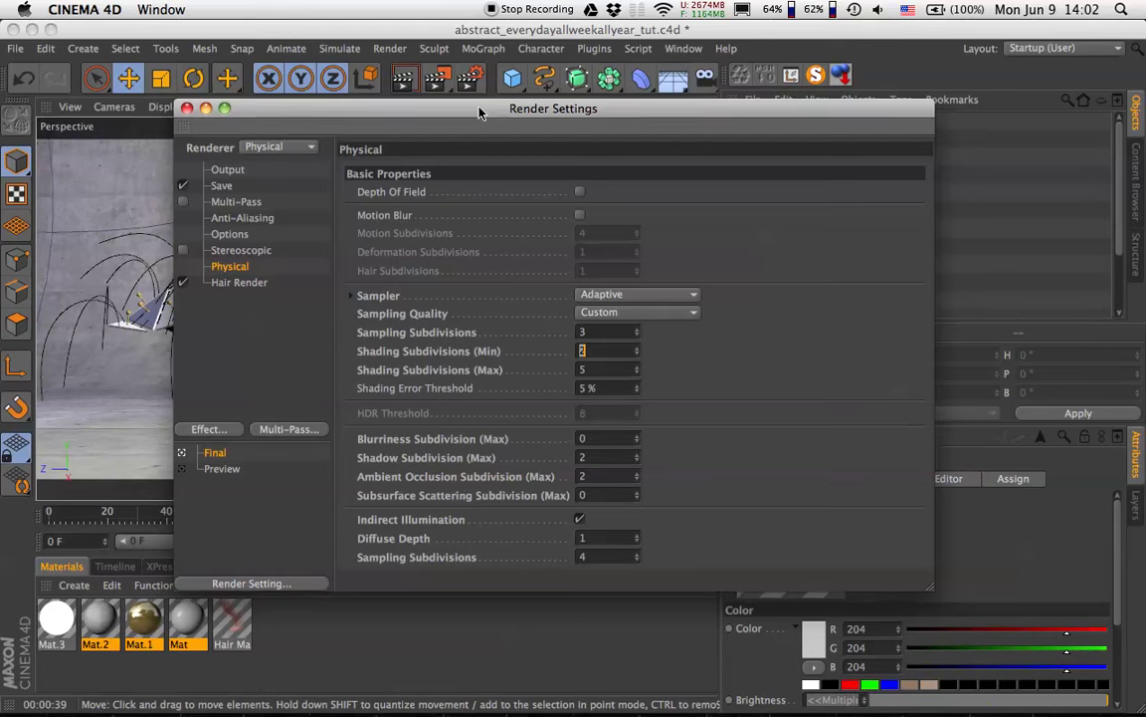
left_click(186, 107)
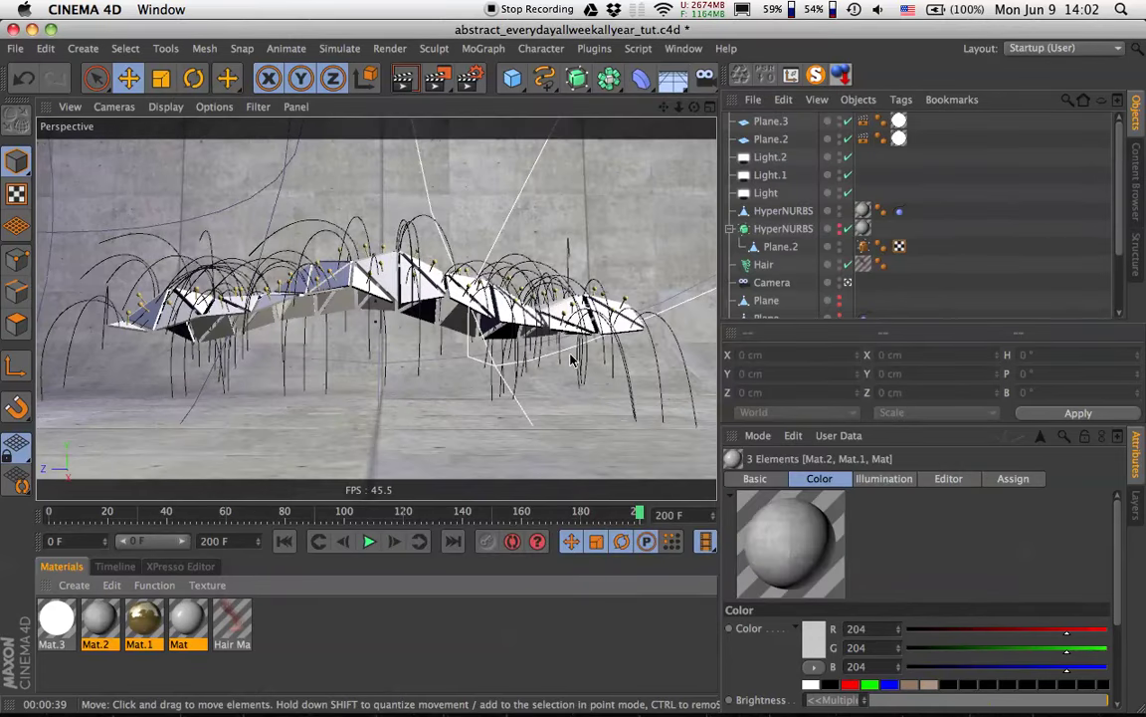